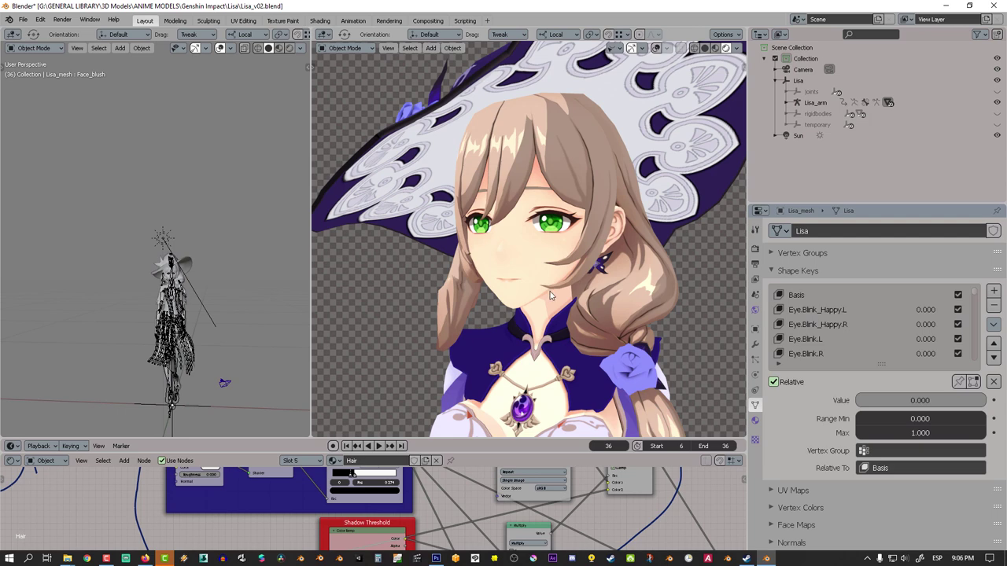
middle_drag(550, 295, 335, 260)
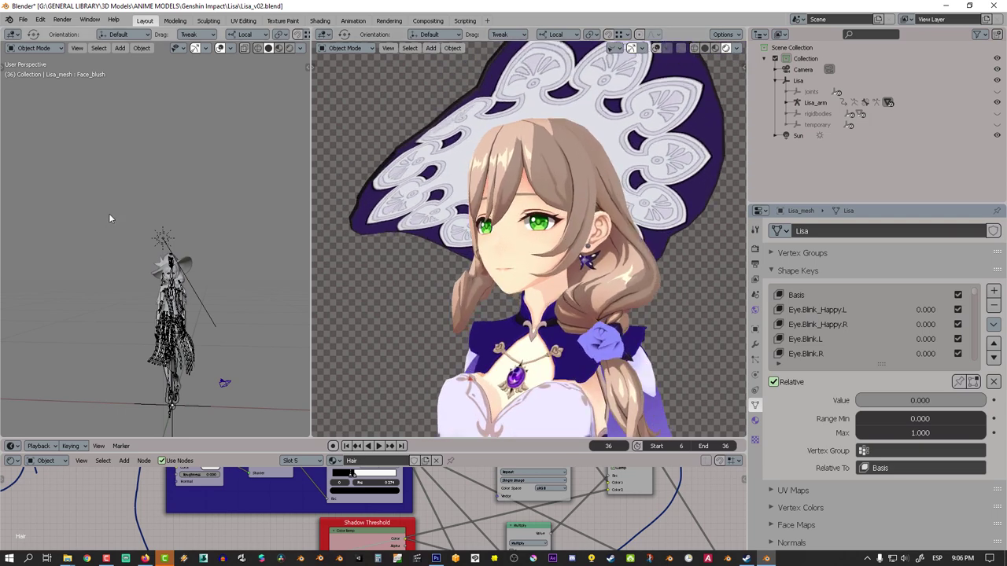
drag(205, 227, 205, 223)
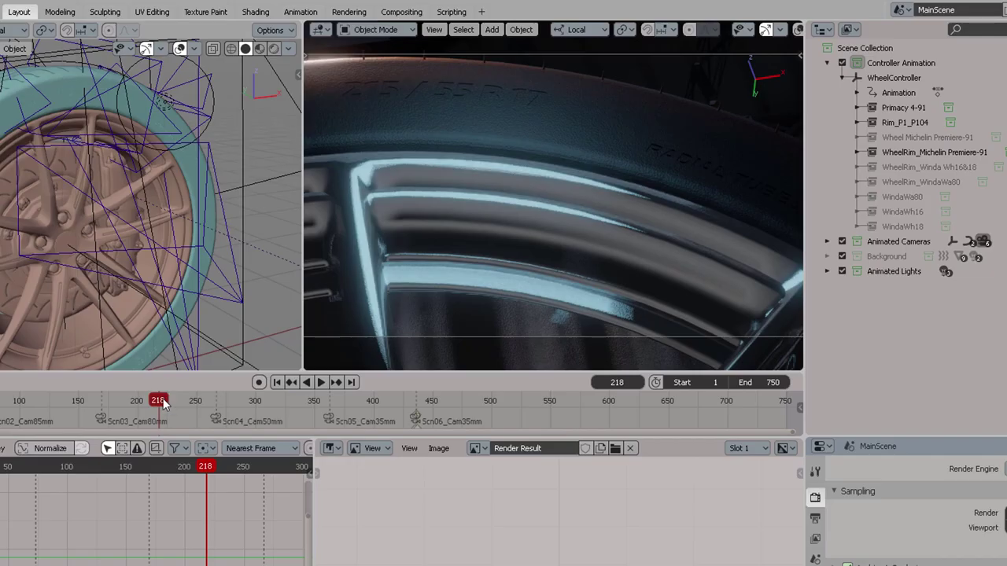
click(429, 297)
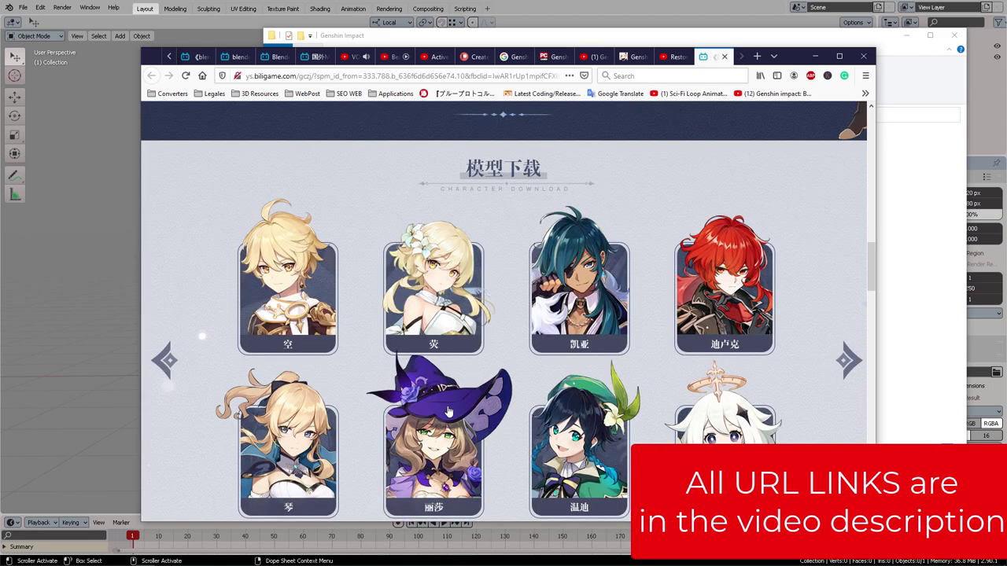
scroll(448, 412, down, 3)
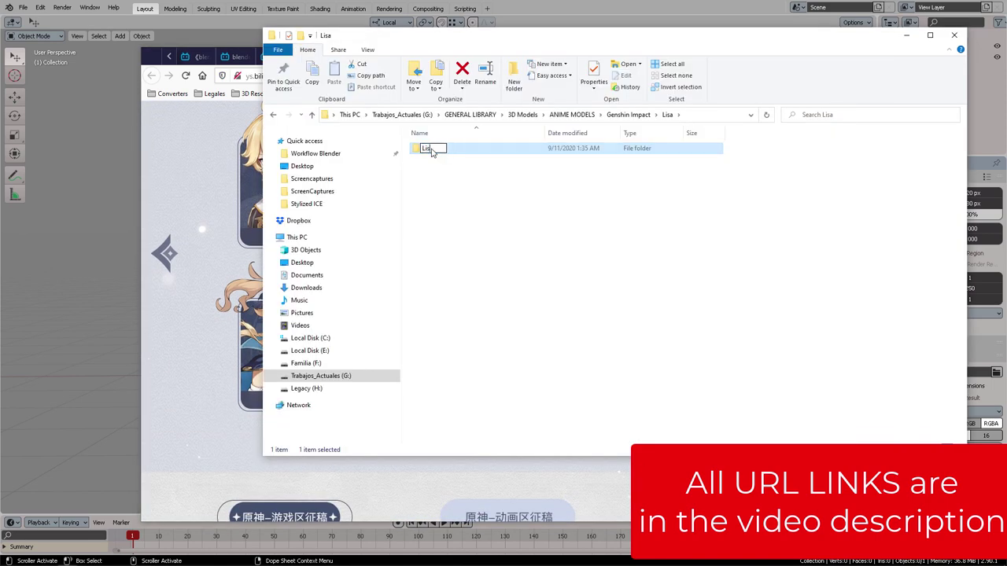
- Name the character's PMX model file Lisa.pmx in the Lisa folder
double_click(431, 151)
click(446, 162)
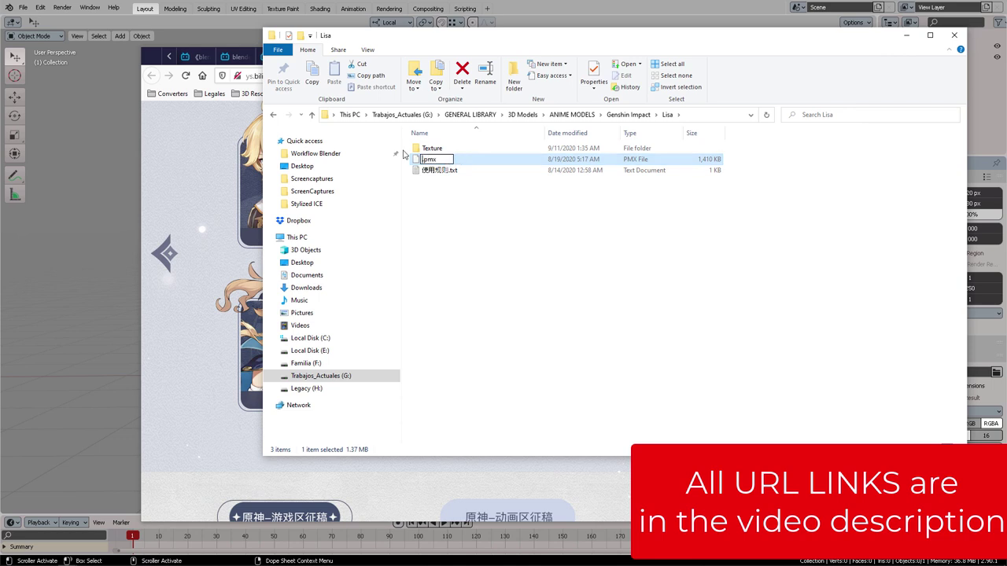
text(Lisa)
key(Return)
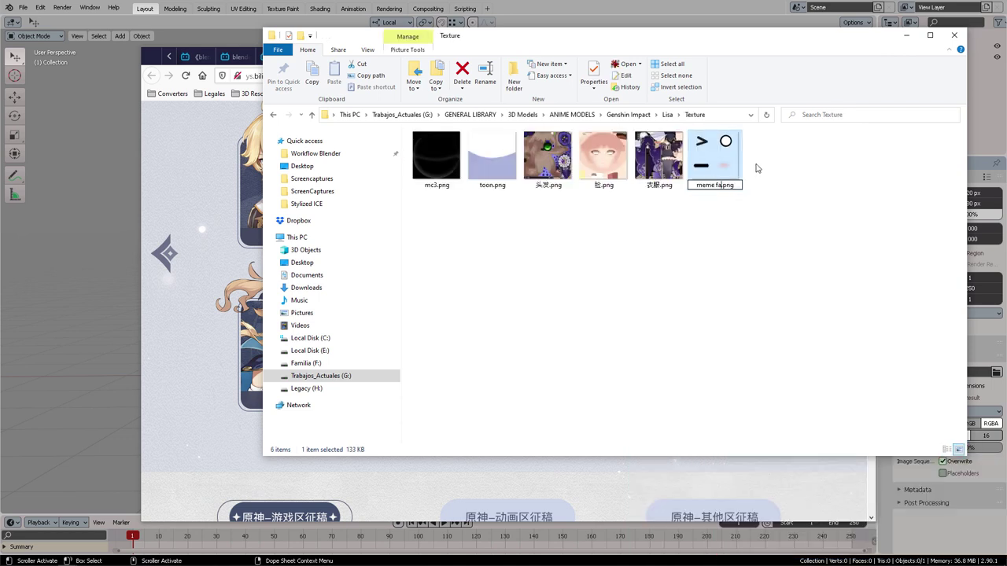
- Rename the model's foreign-named texture images as meme face.png, Cloth.png, Face.png and Hair.png
key(Tab)
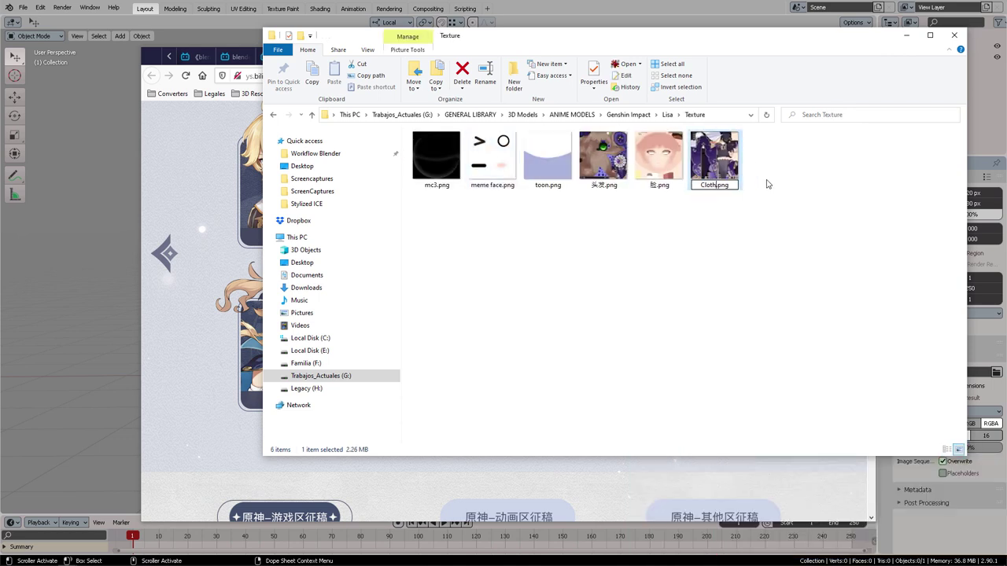
key(Return)
click(714, 173)
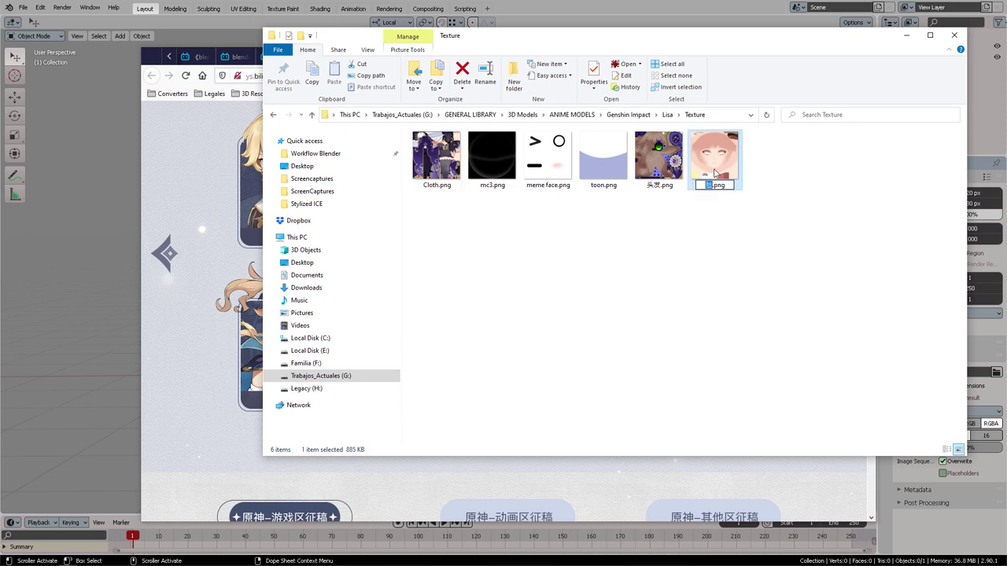
text(Face)
key(Return)
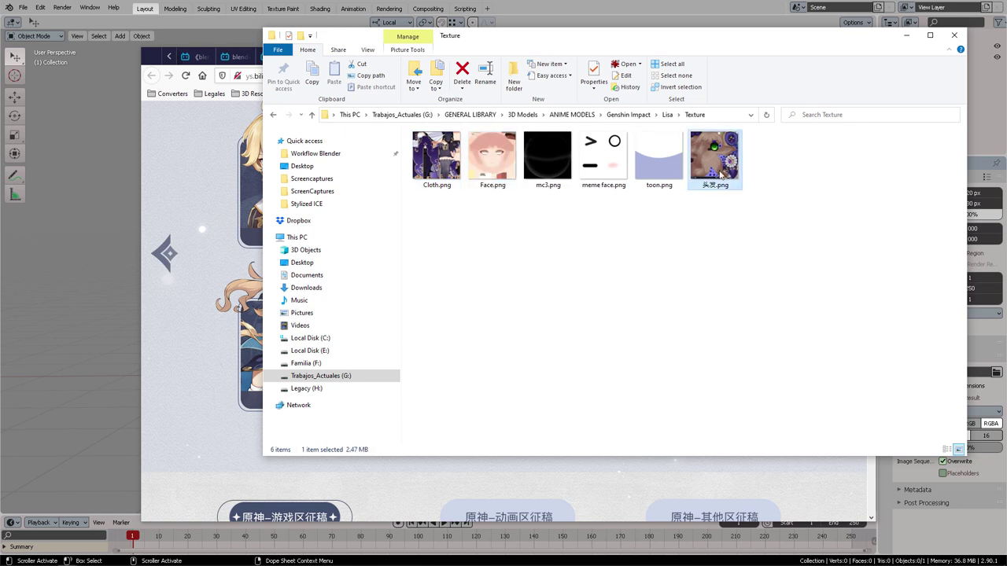
key(Return)
click(604, 196)
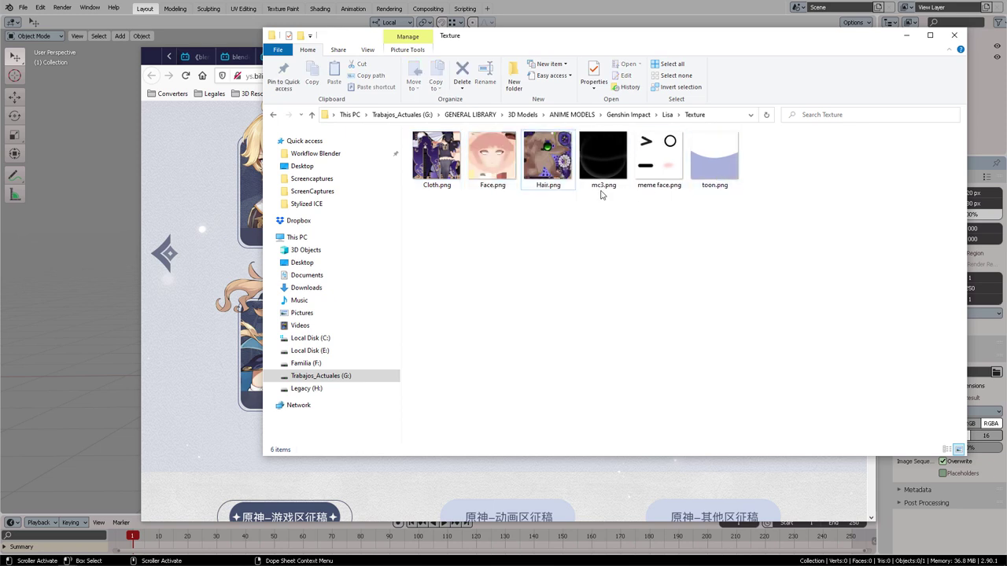
click(604, 149)
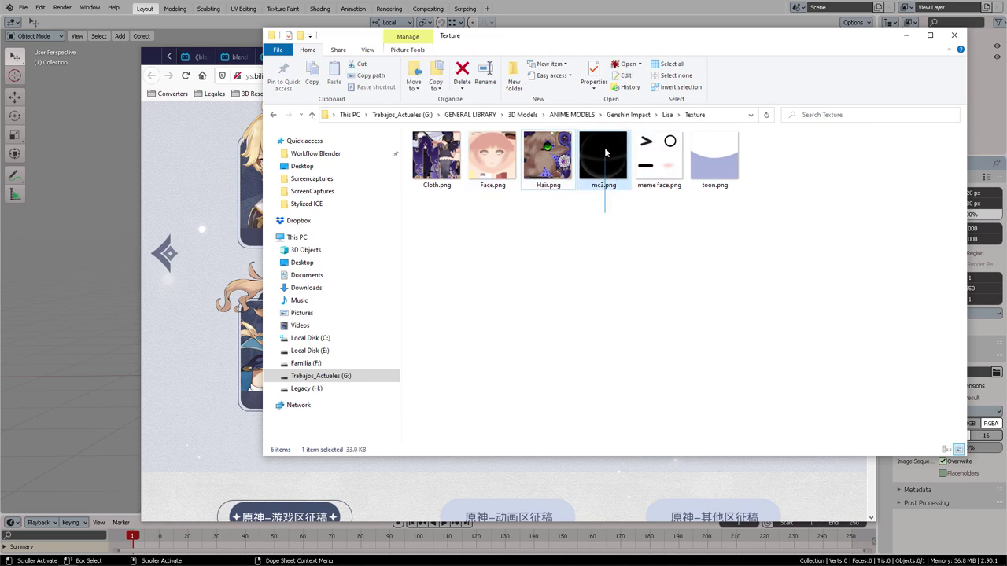
click(702, 161)
click(637, 257)
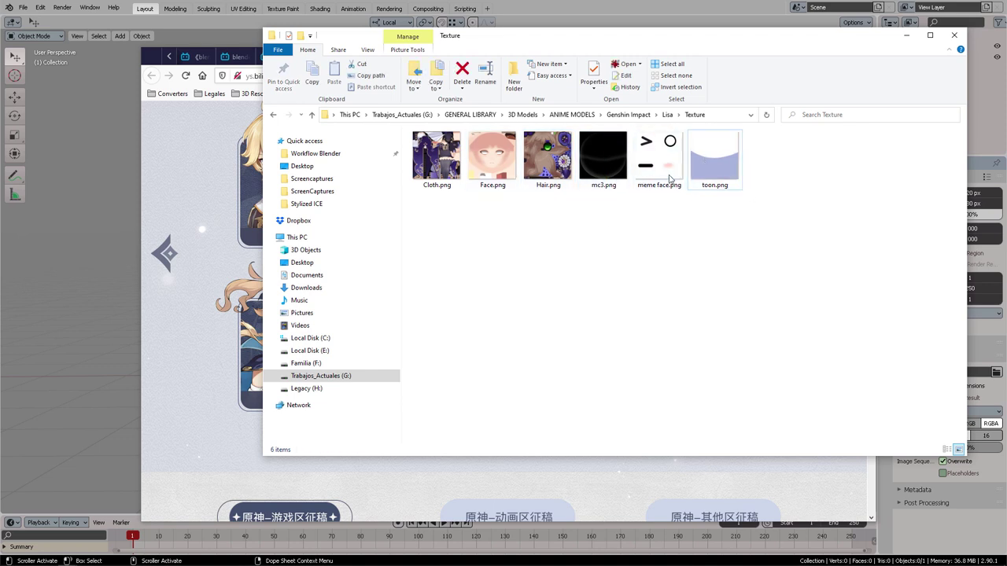
click(656, 179)
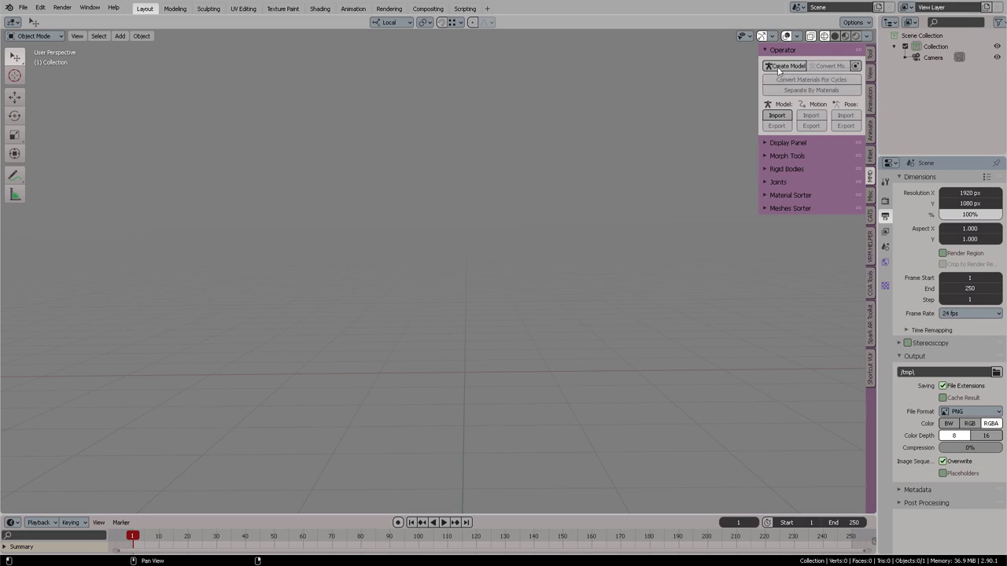
- Switch to Blender and import Lisa.pmx as an MMD model at scale 1.00
click(777, 117)
click(289, 68)
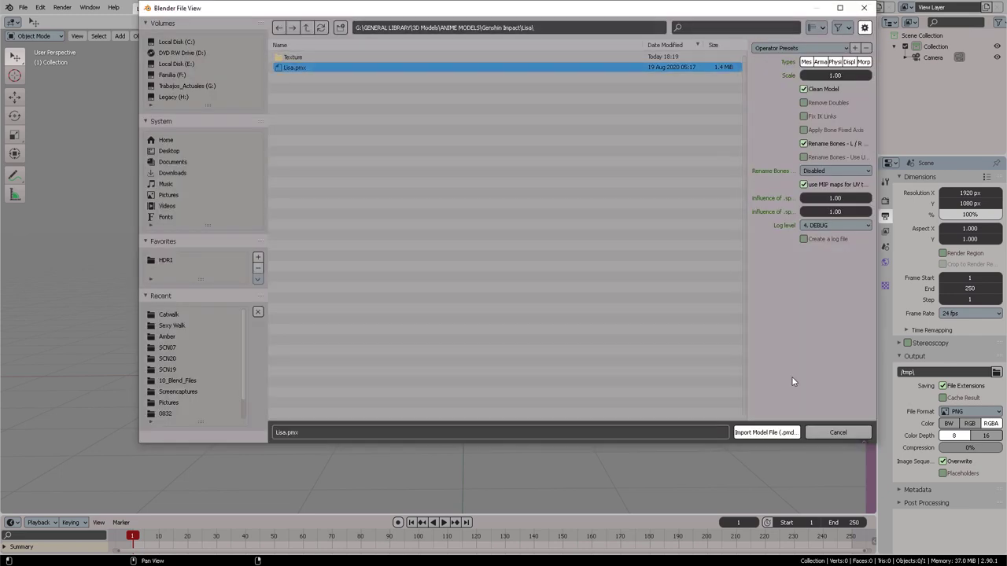
click(767, 433)
- Save the scene as Lisa_v01.blend in the model's Lisa folder
click(23, 7)
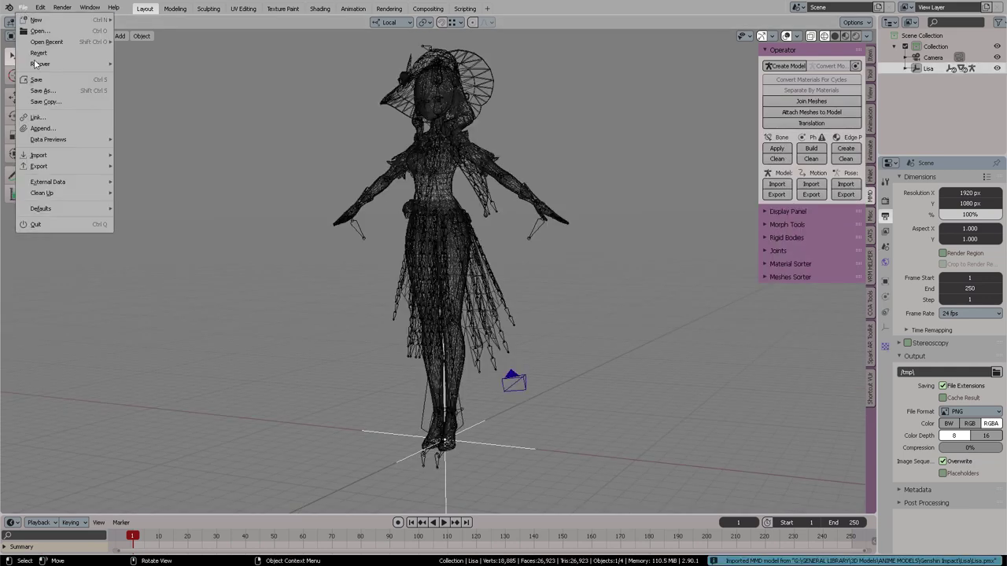
click(47, 86)
click(295, 432)
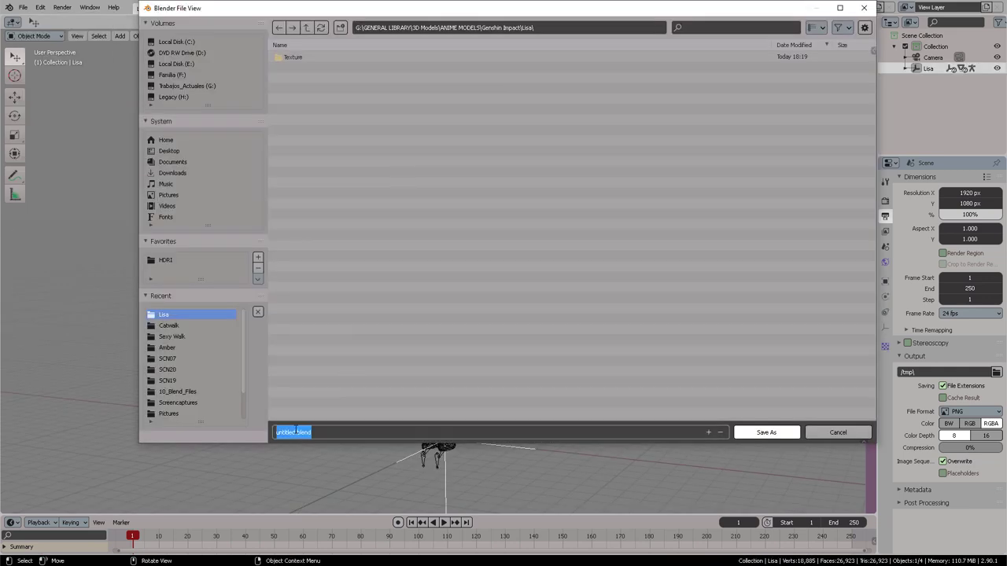
text(Lisa_v01.blend)
key(Return)
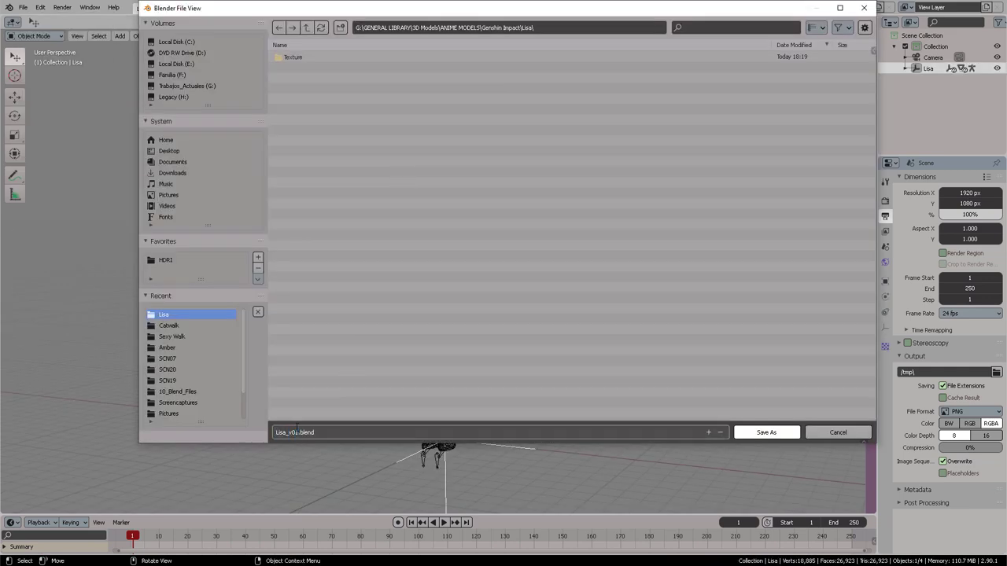
click(767, 435)
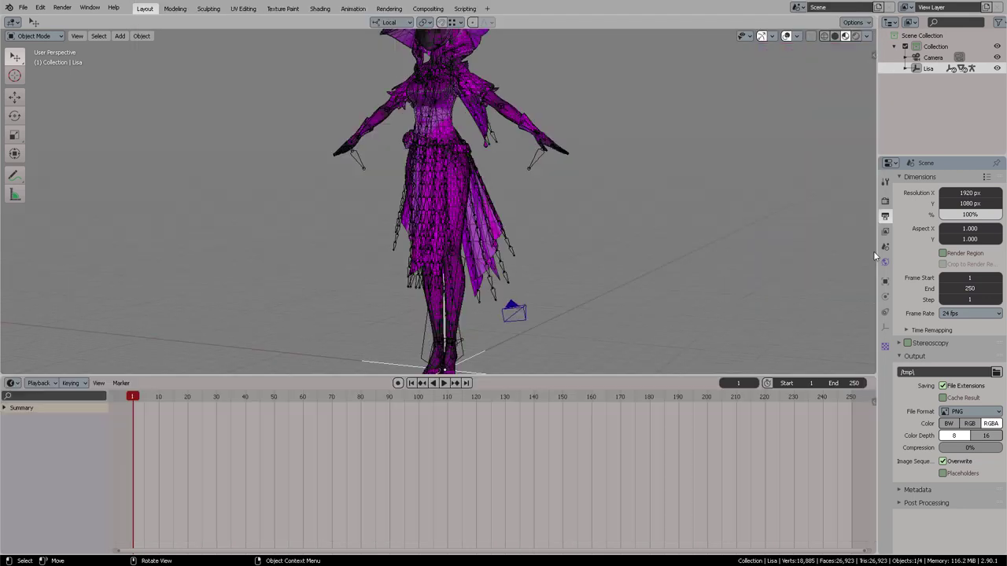
- Select the character mesh and show its material slots in a widened Properties editor
click(512, 108)
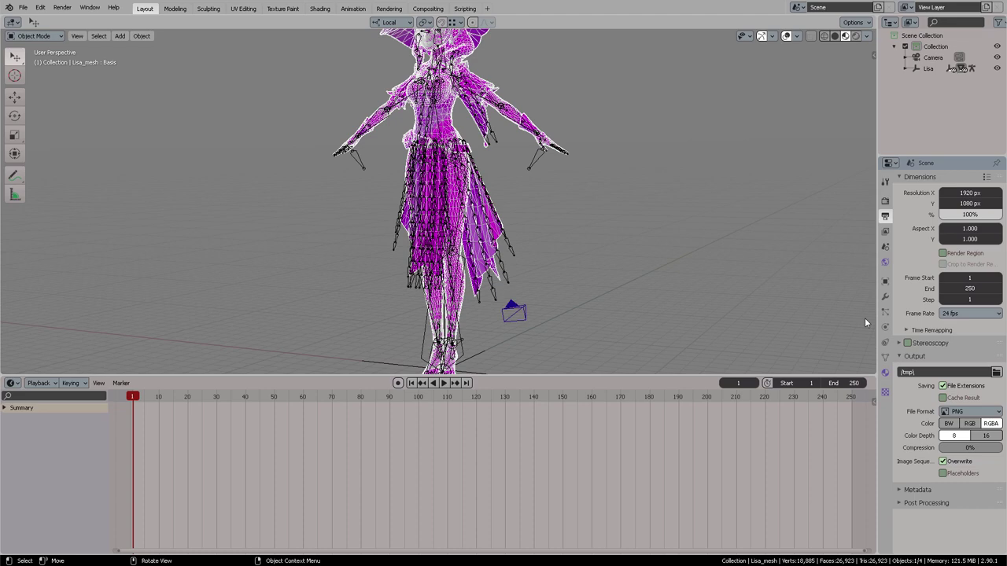
click(885, 372)
drag(875, 225, 785, 222)
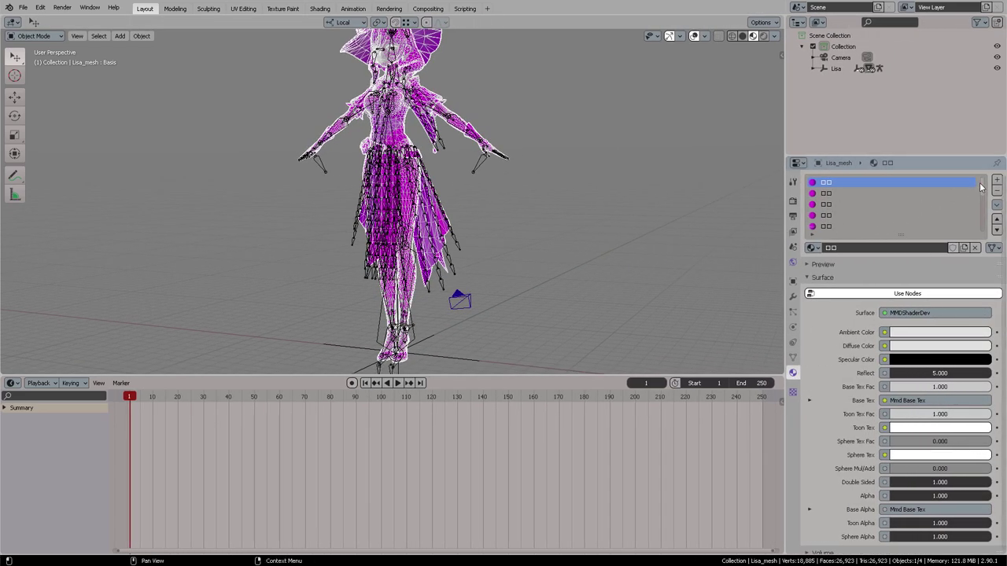
mouse_move(982, 188)
mouse_down()
mouse_move(981, 206)
mouse_move(987, 180)
mouse_up()
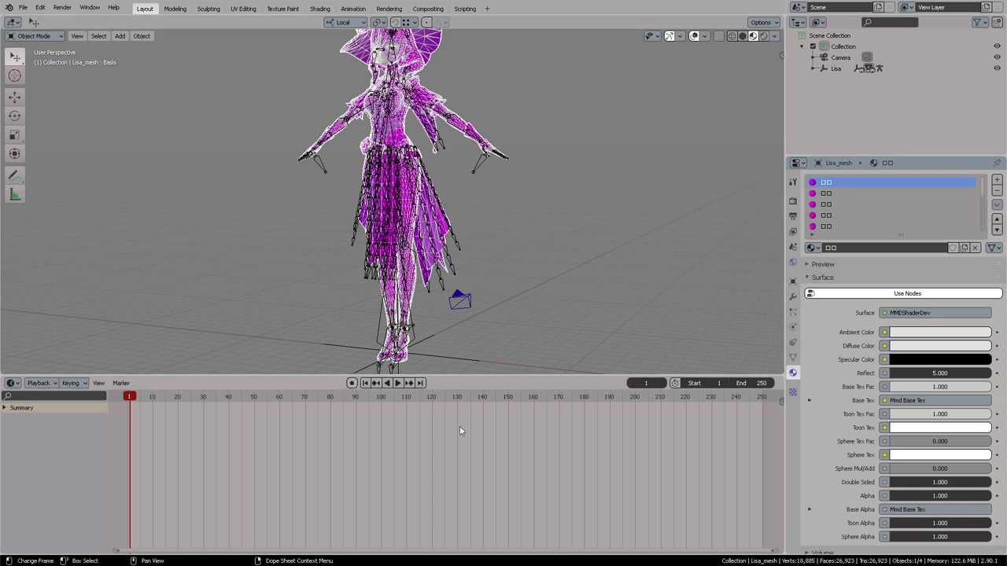
- Change the timeline area to the Shader Editor and assign the first unnamed magenta material to Slot 1
click(12, 383)
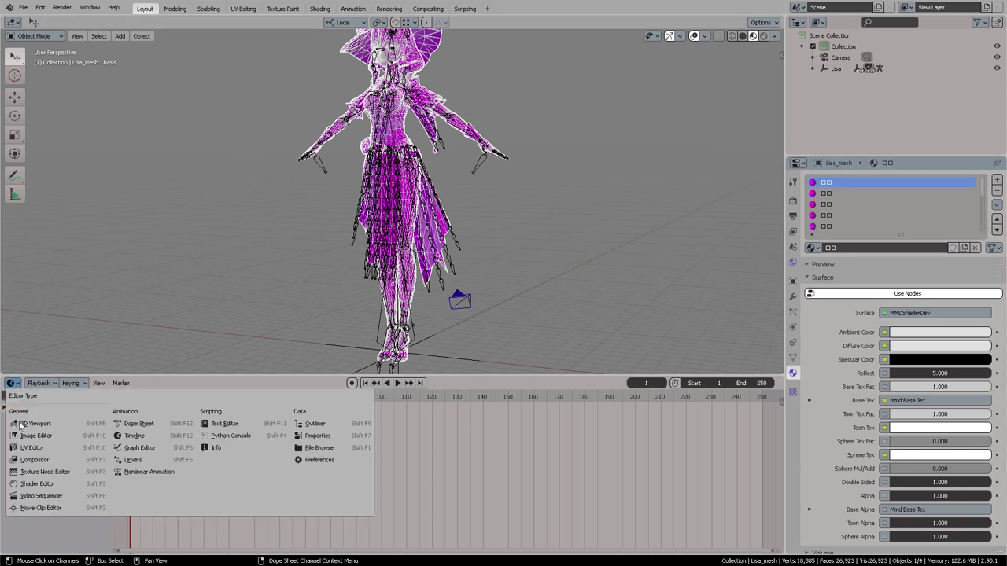
click(69, 485)
click(351, 383)
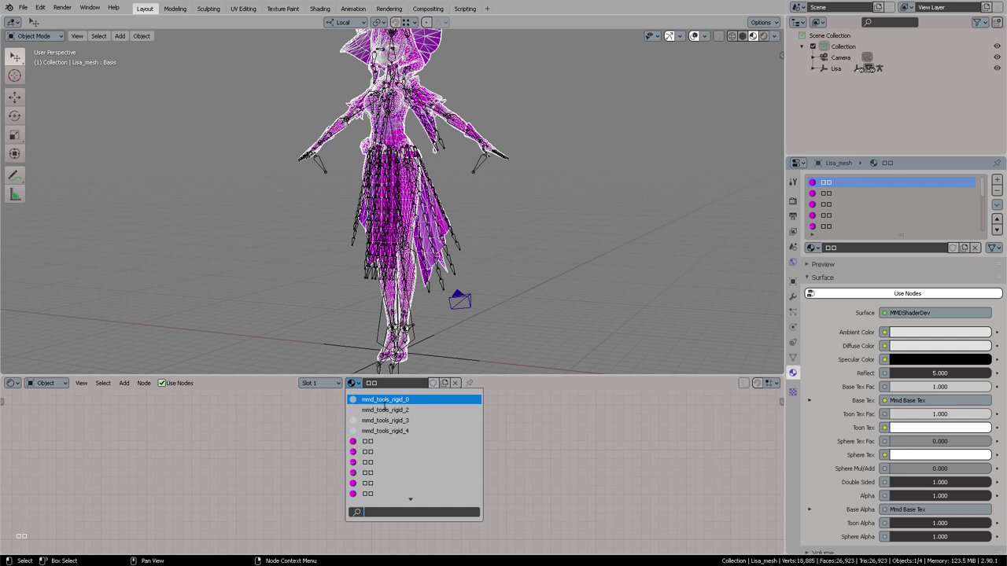
click(384, 442)
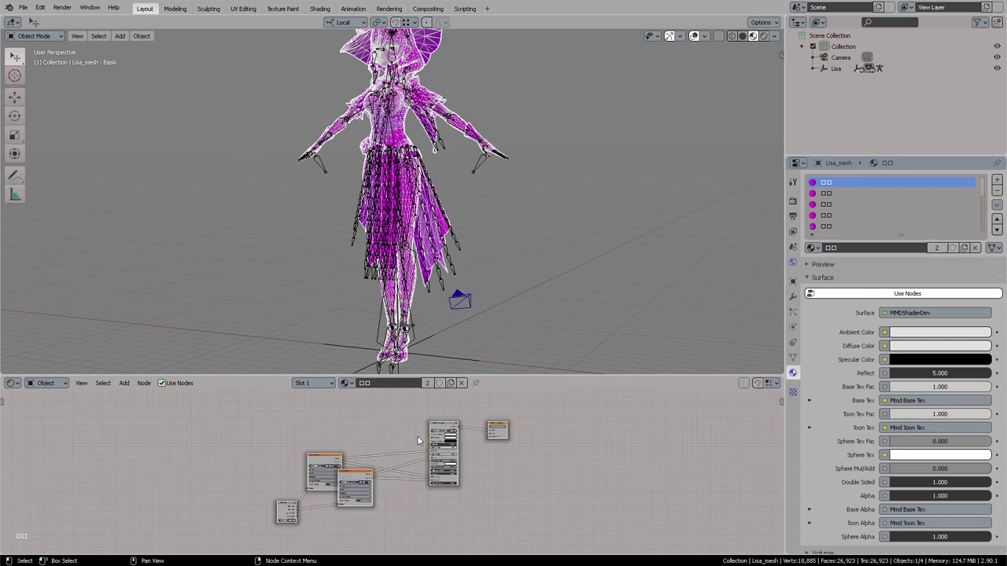
- Move the Mmd Toon Tex node clear of the overlapping Mmd Base Tex node
scroll(409, 432, up, 5)
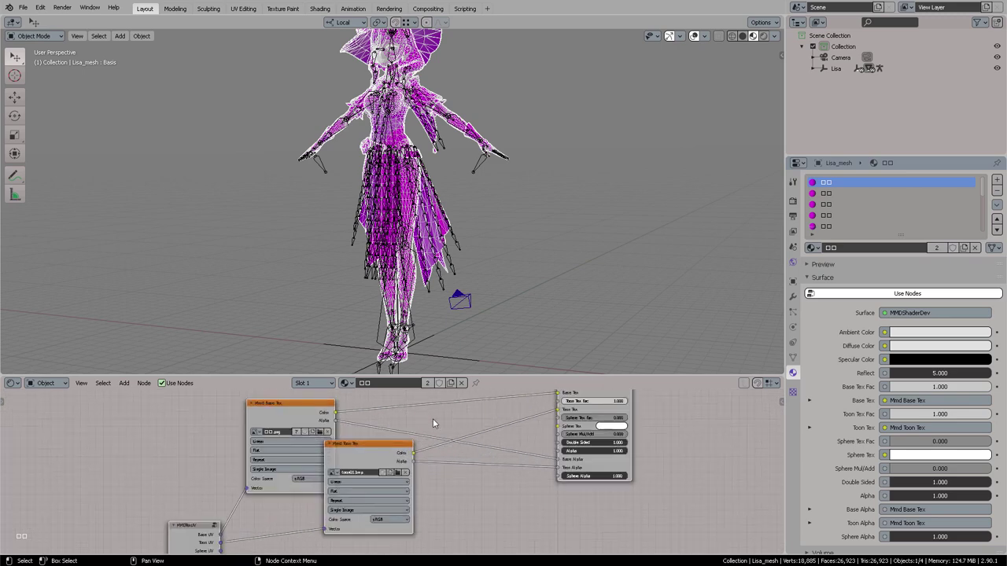
middle_drag(473, 441, 496, 449)
drag(409, 462, 447, 486)
click(410, 457)
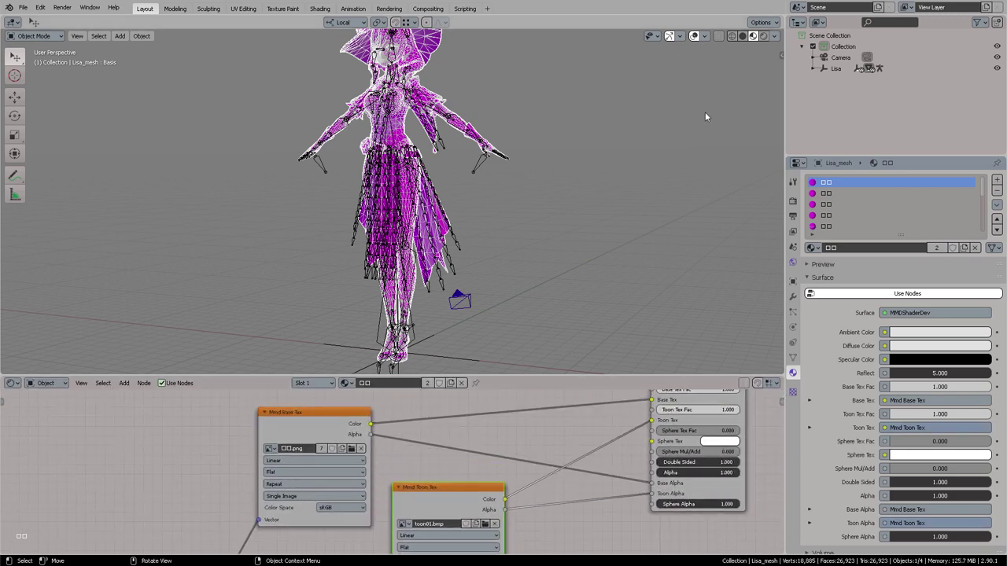
- Compare the model in solid and material preview shading, and examine how the MMD texture nodes feed the MMDShaderDev node and Material Output
click(741, 36)
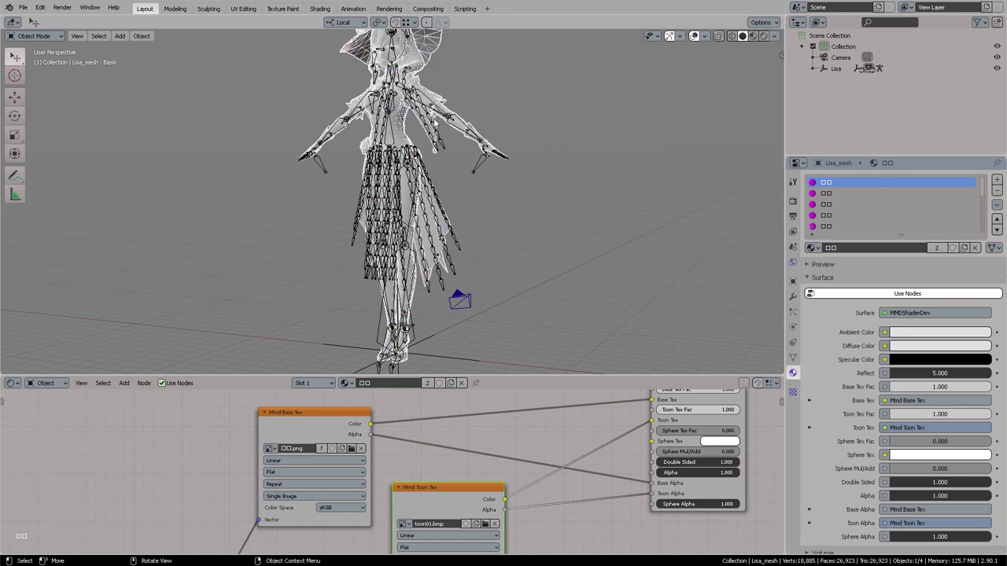
click(753, 36)
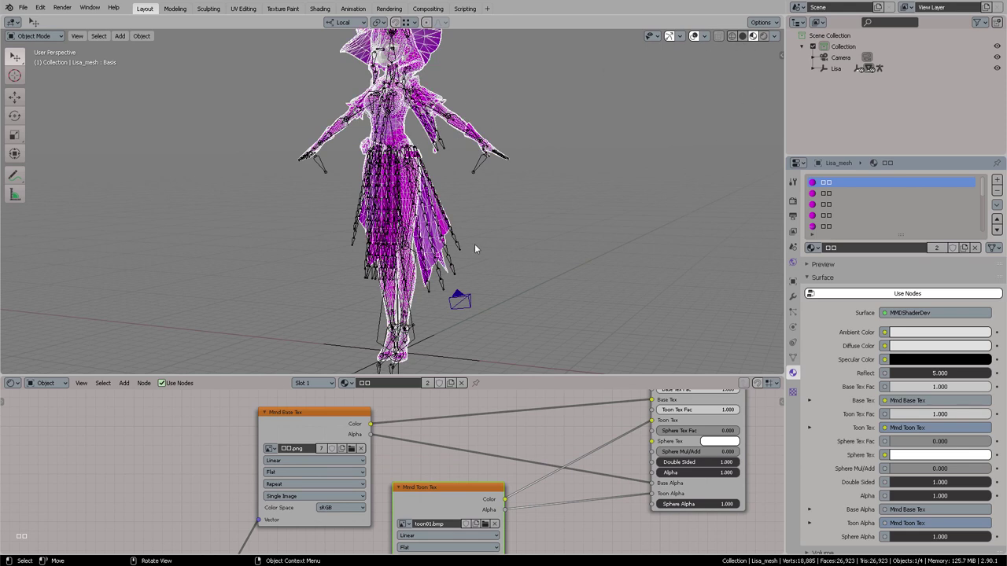
middle_drag(460, 449, 462, 436)
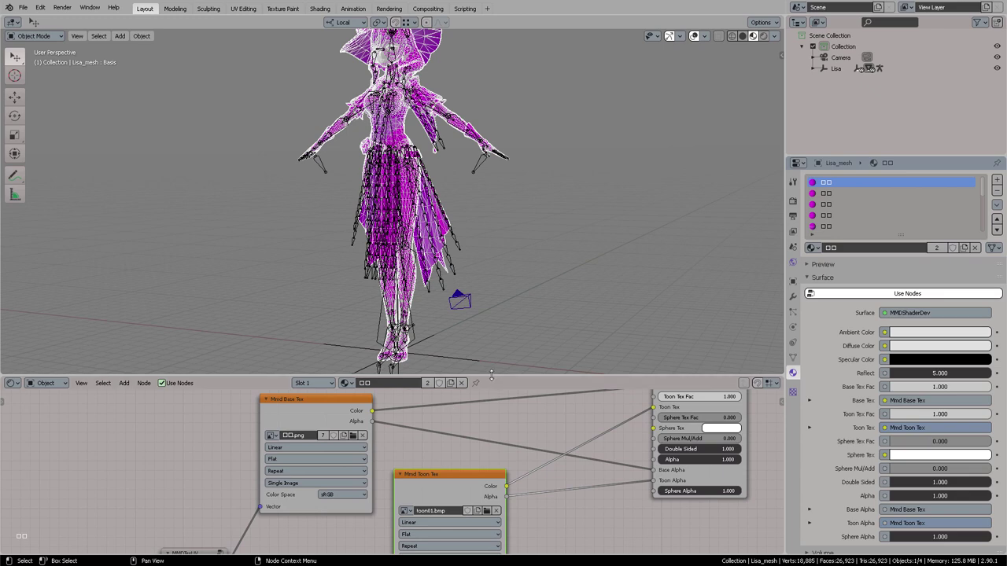
drag(500, 375, 513, 243)
middle_drag(489, 302, 310, 375)
middle_drag(367, 339, 341, 350)
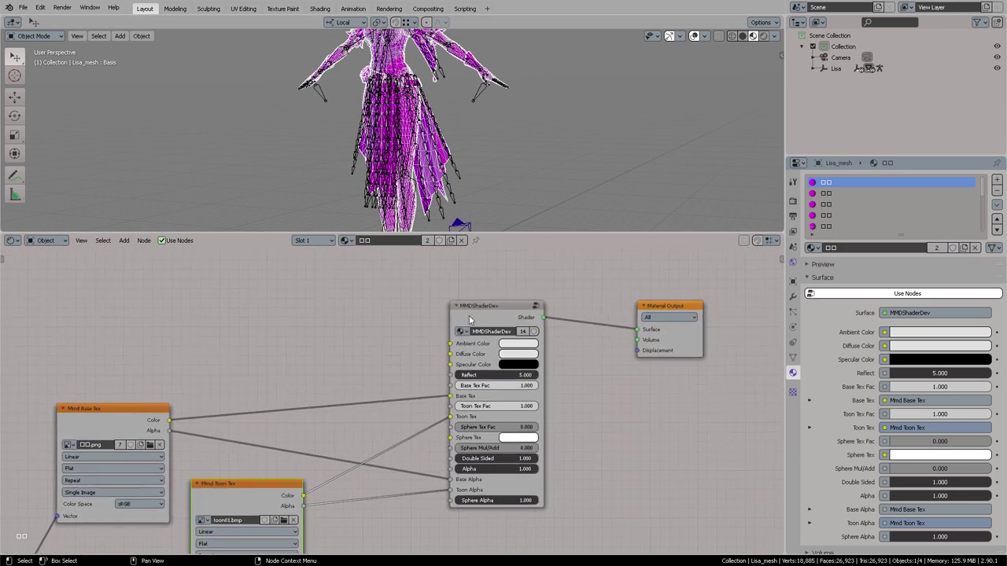
click(470, 307)
mouse_move(482, 312)
mouse_down()
mouse_move(496, 337)
mouse_move(470, 323)
mouse_up()
middle_drag(322, 327, 542, 288)
middle_drag(458, 321, 444, 350)
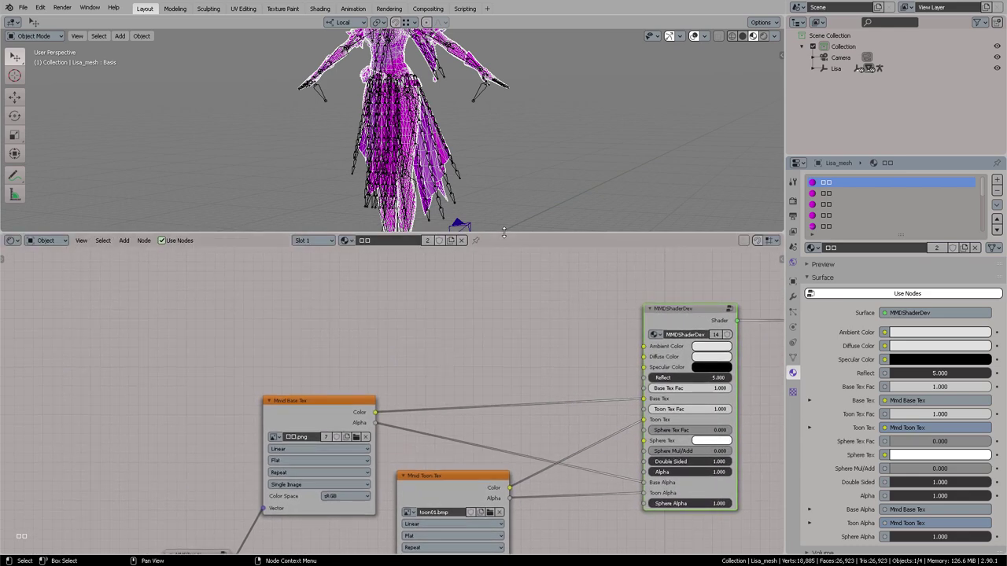
drag(504, 233, 494, 327)
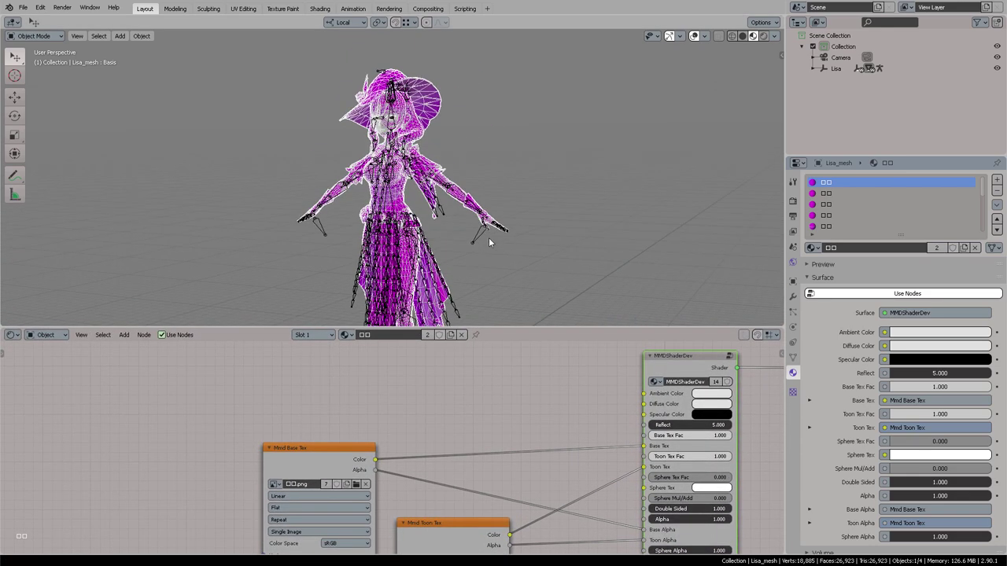
- Switch the Lisa mesh from Object Mode to Edit Mode
key(ctrl+Tab)
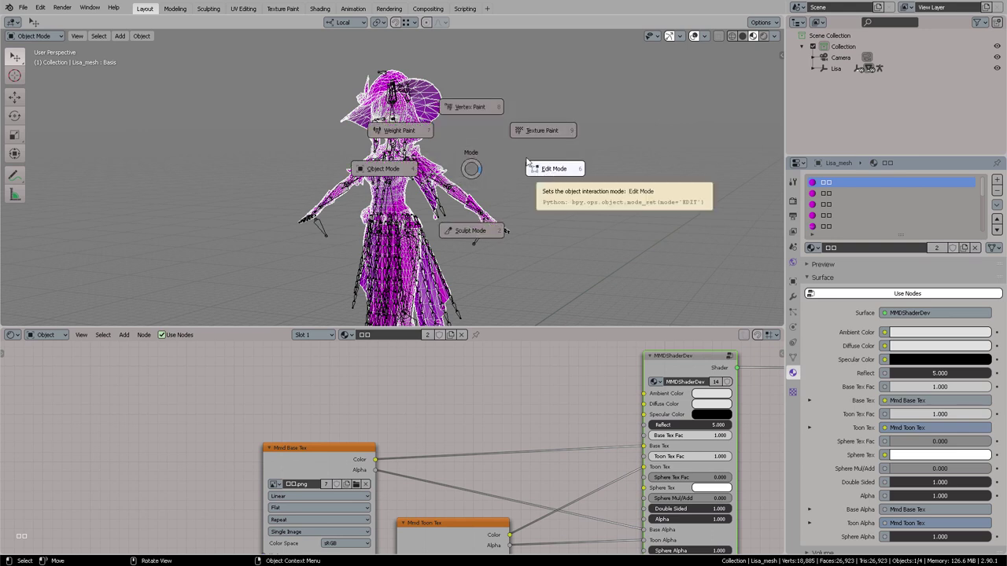
key(Escape)
click(35, 36)
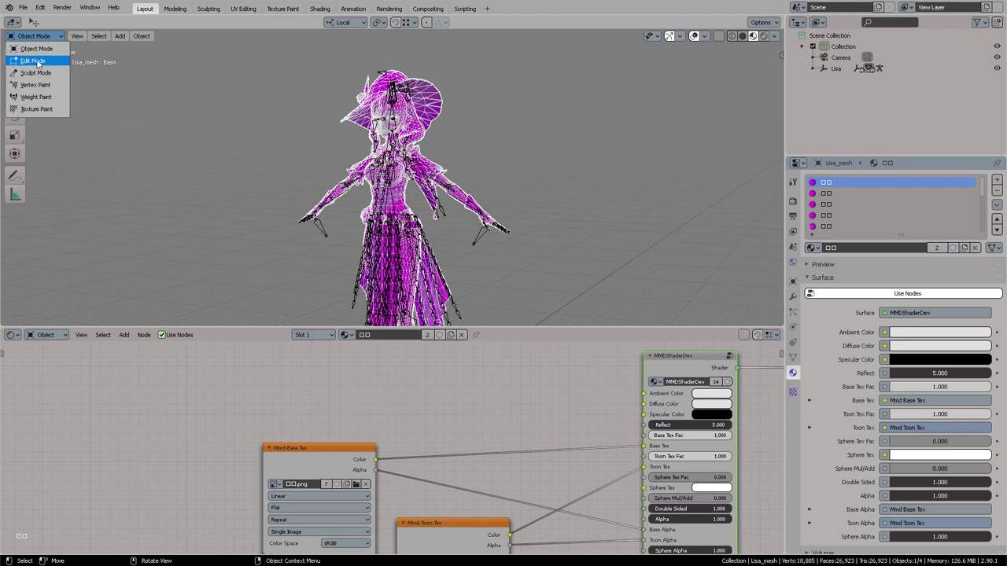
click(48, 61)
key(ctrl+Tab)
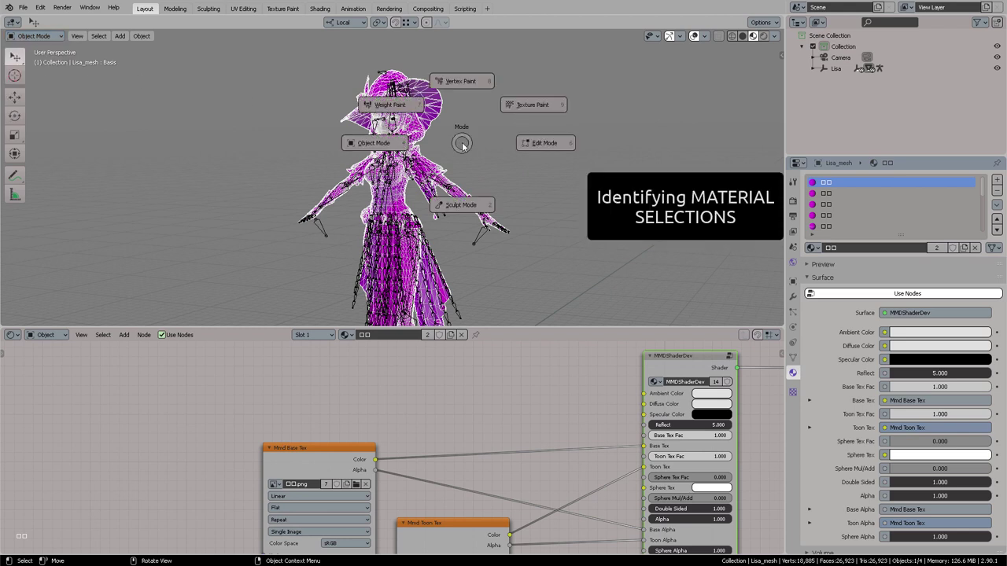
click(541, 148)
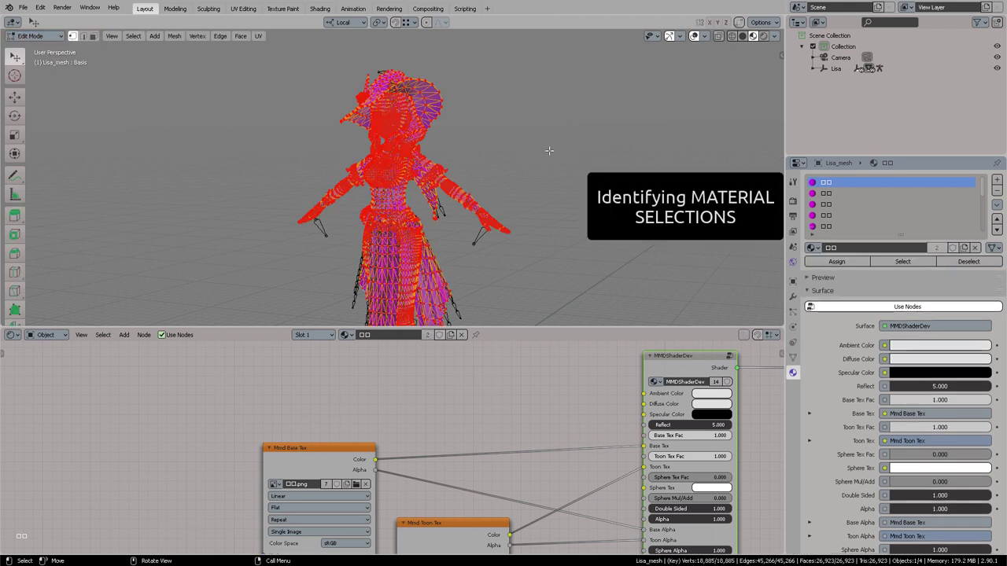
- Clear the selection, select only the geometry assigned to the first material, and rename that material Eyes
key(alt+a)
click(901, 265)
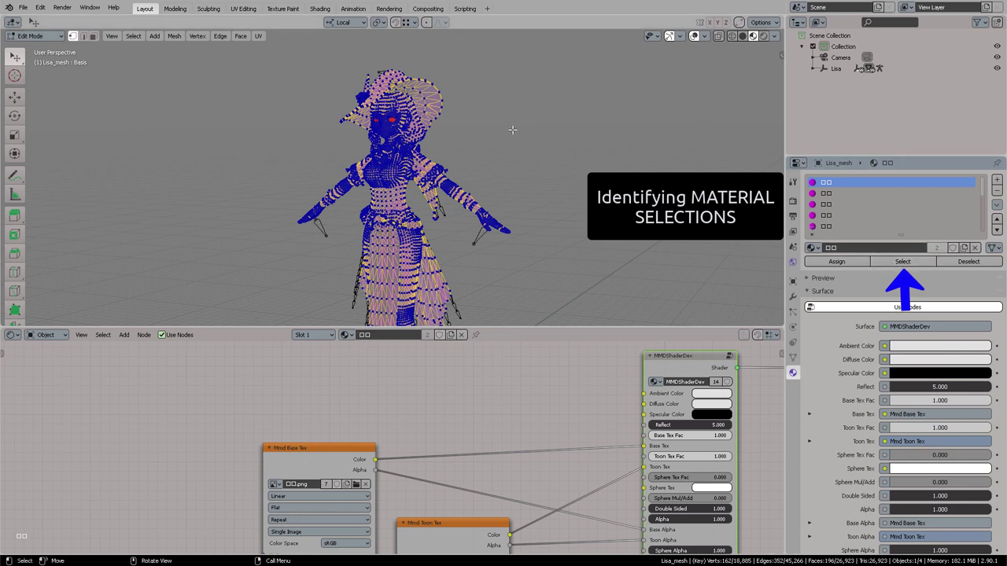
middle_drag(509, 127, 388, 101)
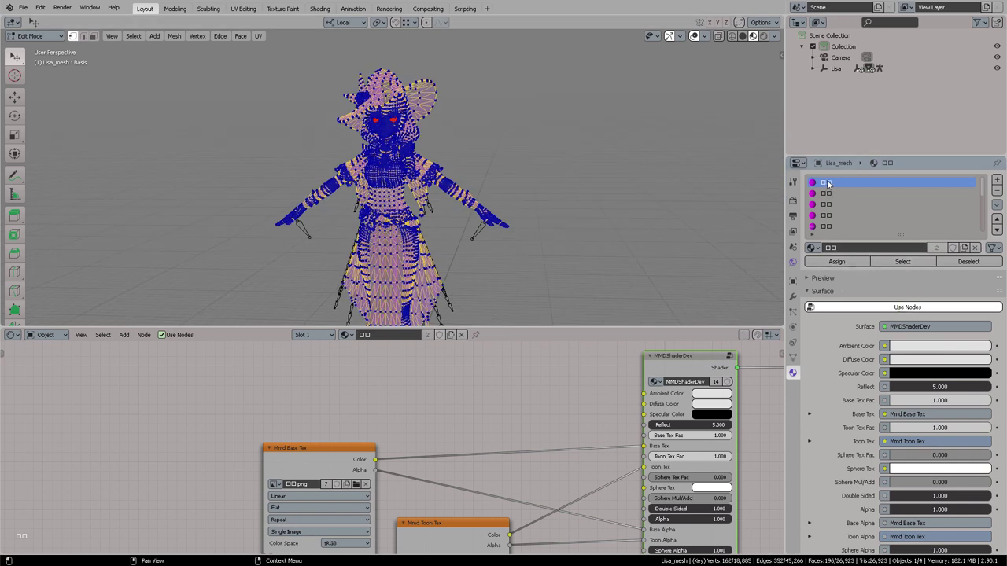
click(846, 248)
key(Return)
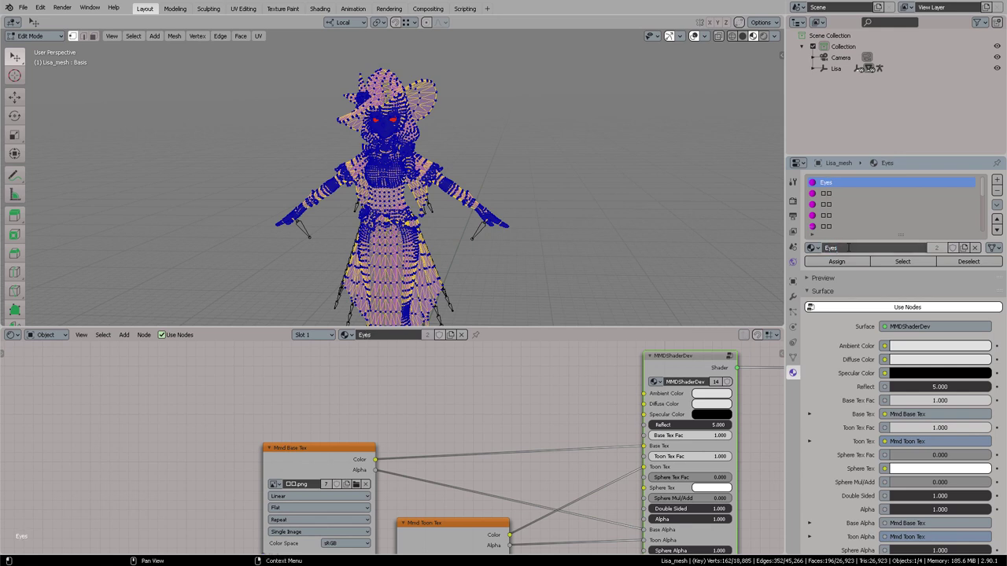
- Return the Lisa mesh to Object Mode
key(ctrl+Tab)
click(403, 155)
scroll(864, 225, down, 1)
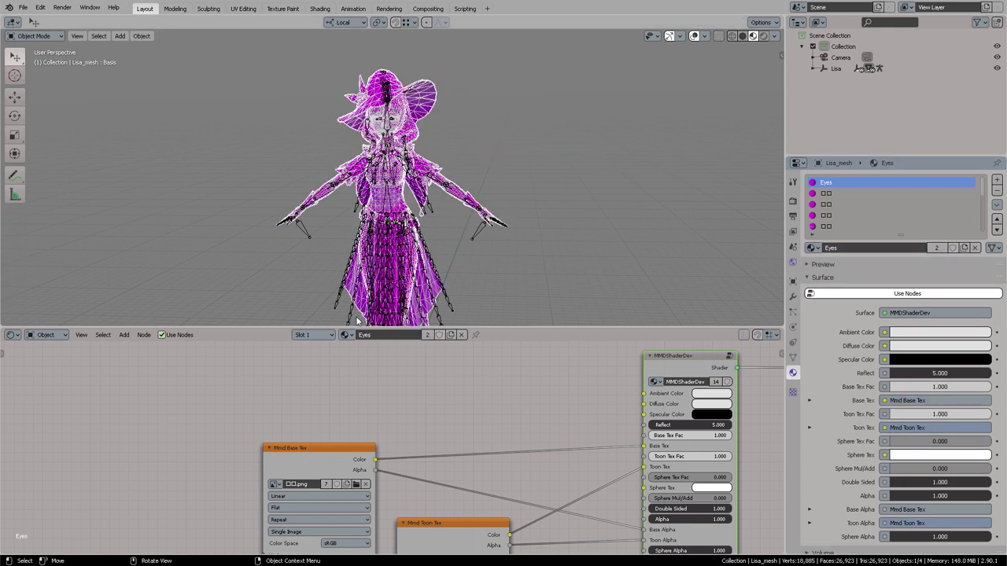
- Select the geometry of the second material slot in Edit Mode and rename that material Eyelashes
click(844, 193)
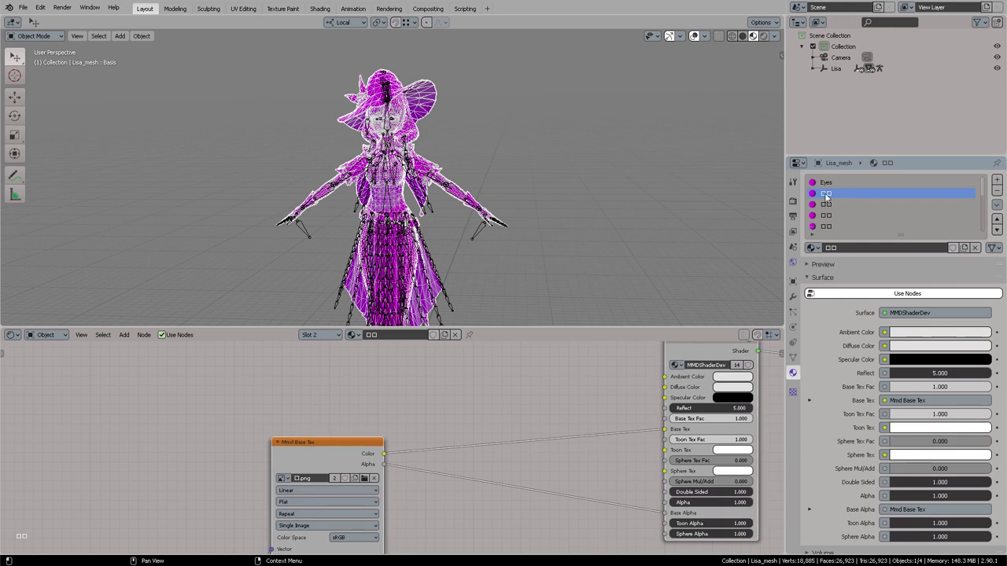
key(ctrl+Tab)
click(685, 162)
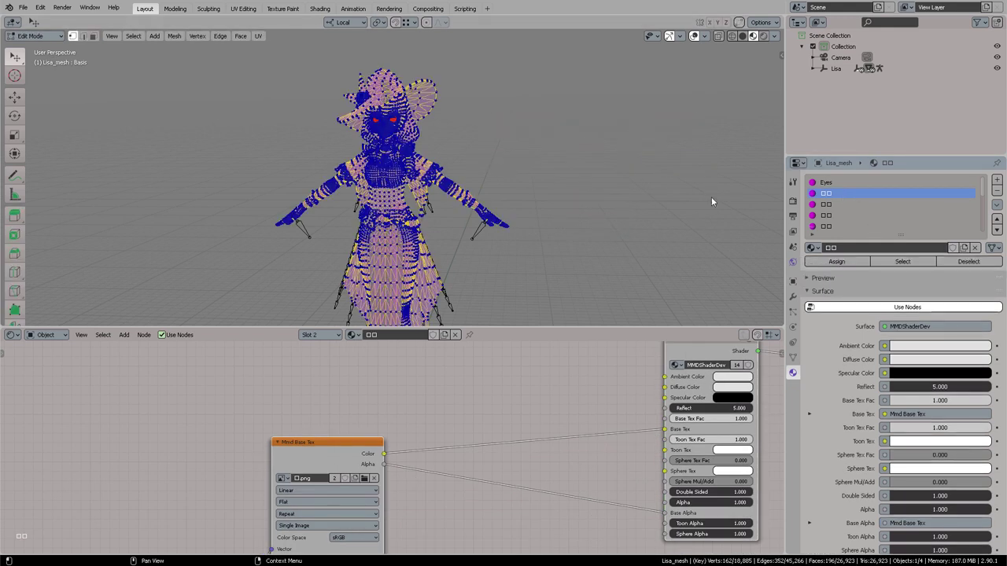
click(906, 265)
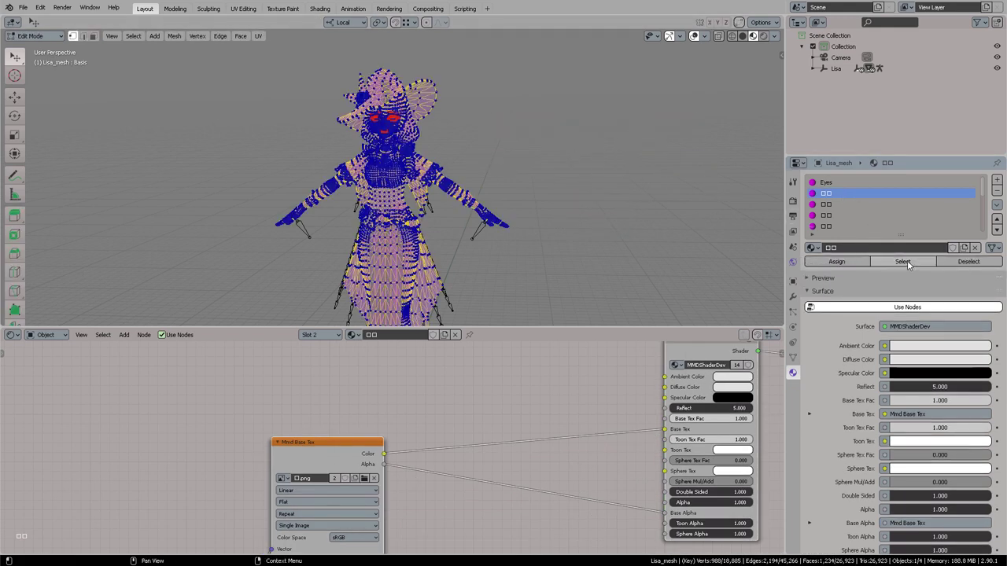
double_click(848, 248)
text(Eyelashes)
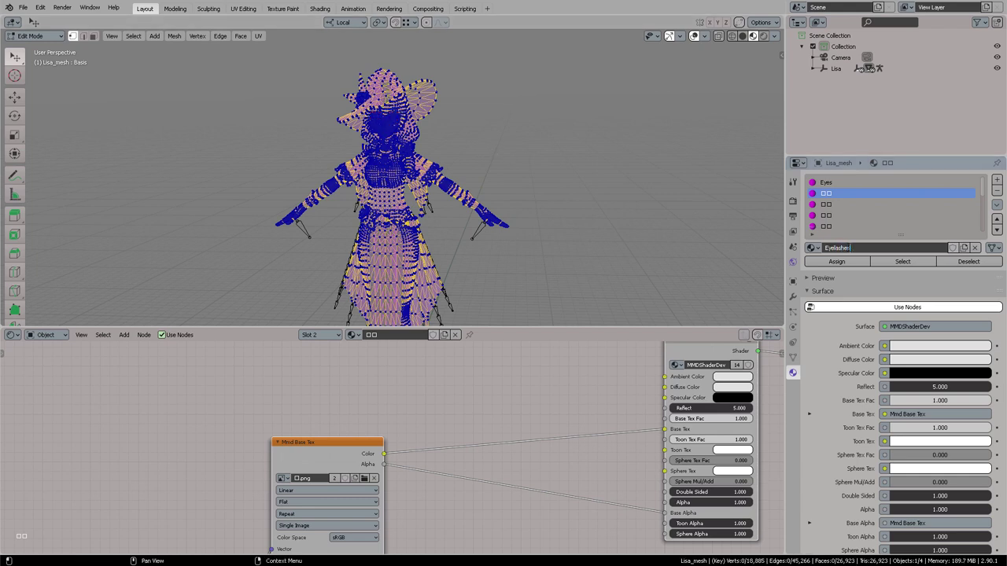
text(ashes)
key(Return)
- Select the geometry assigned to the third material, inspect it on the neck and chest, and rename the material Skin
click(829, 204)
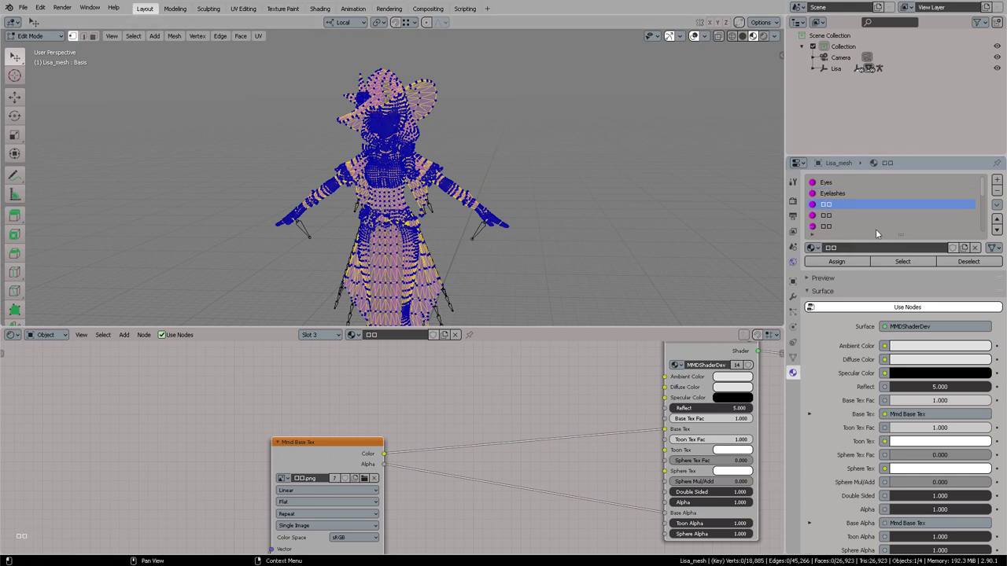
click(903, 261)
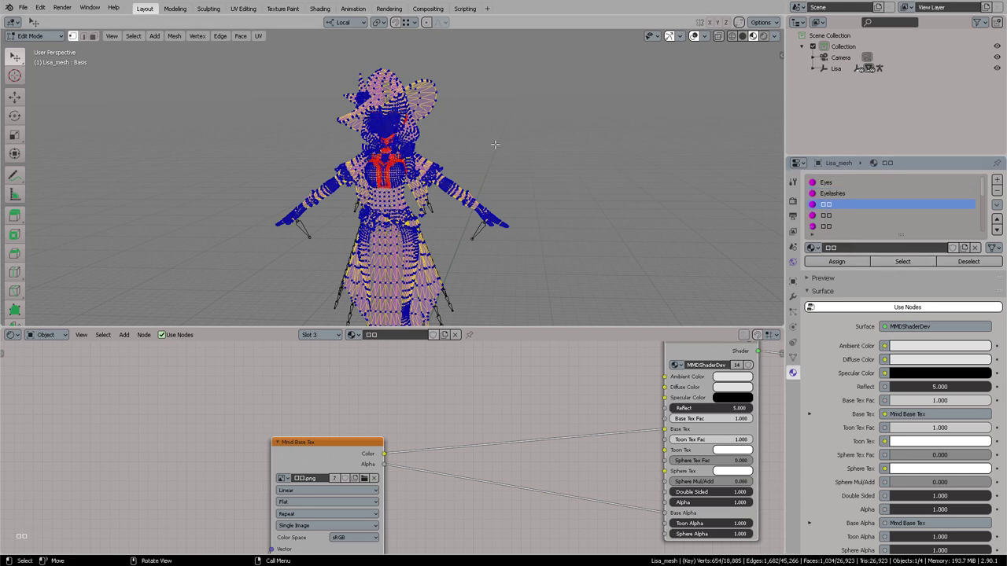
middle_drag(496, 145, 468, 131)
scroll(467, 130, up, 6)
shift+middle_drag(466, 62, 437, 157)
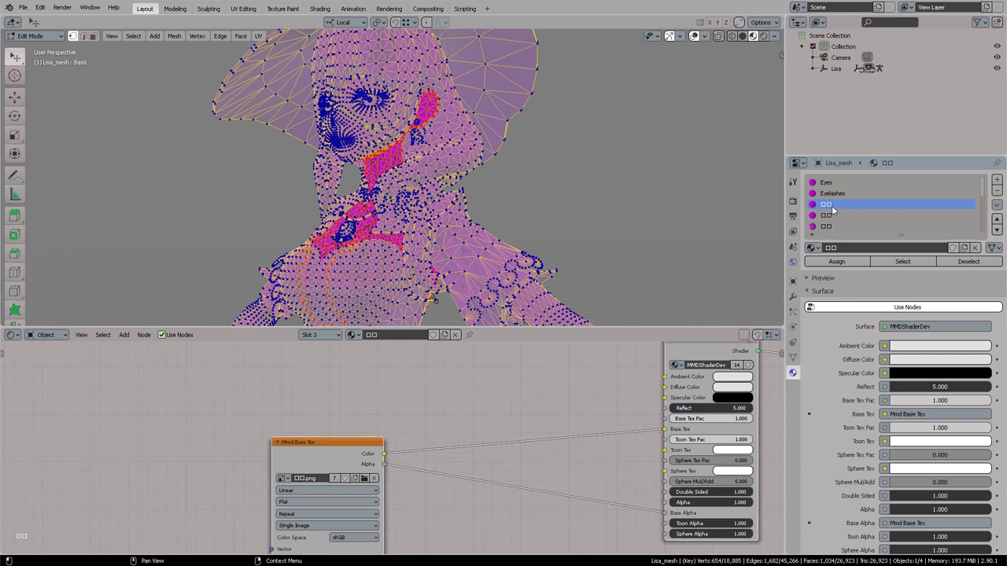
click(835, 250)
key(Return)
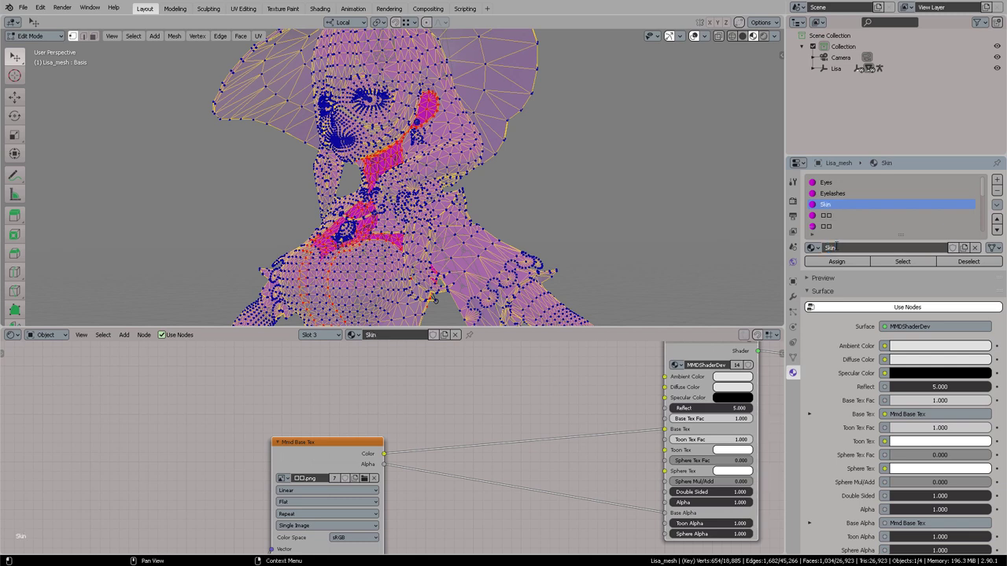
- Select the geometry assigned to the fourth material, rename the material Face, and clear the mesh selection
click(840, 216)
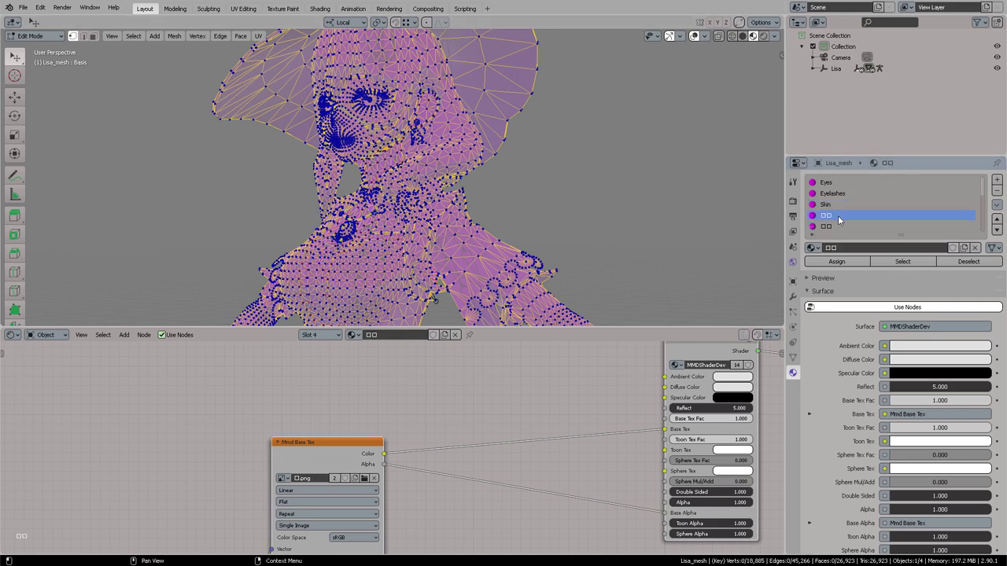
click(903, 261)
middle_drag(752, 241, 771, 240)
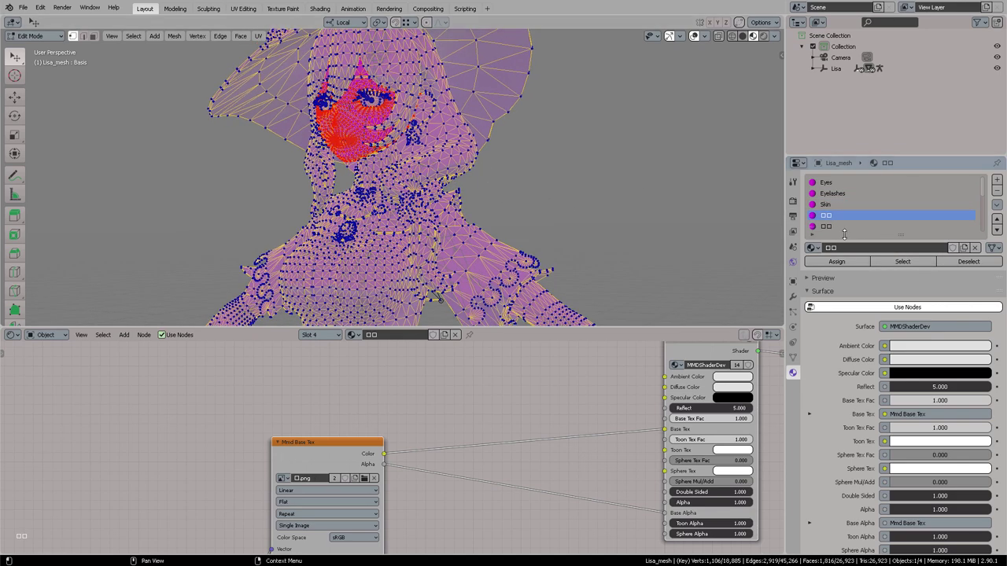
double_click(845, 248)
text(Face)
key(Return)
key(alt+a)
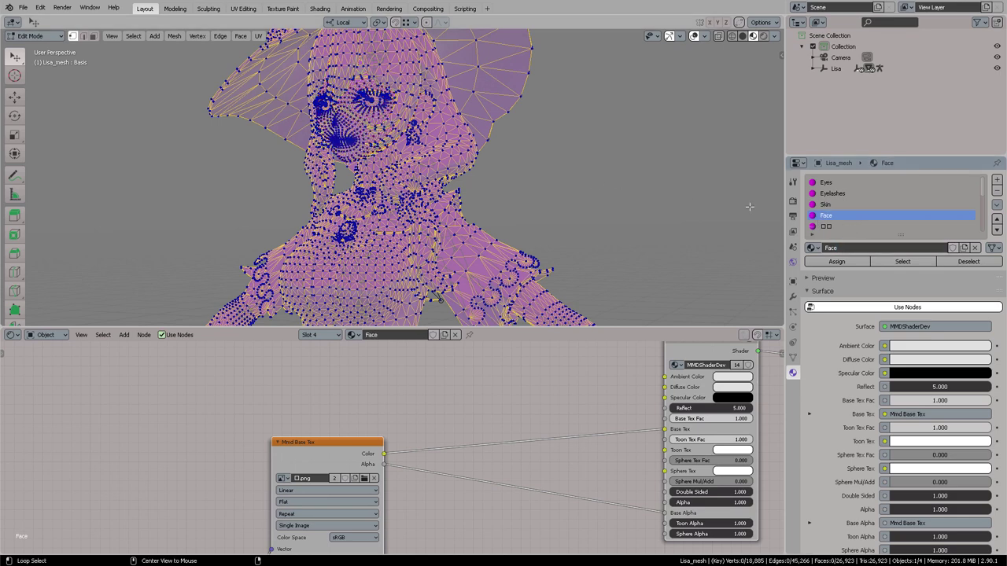
- Rename the fifth material slot's unnamed material Hair
click(873, 226)
double_click(839, 248)
text(Ha)
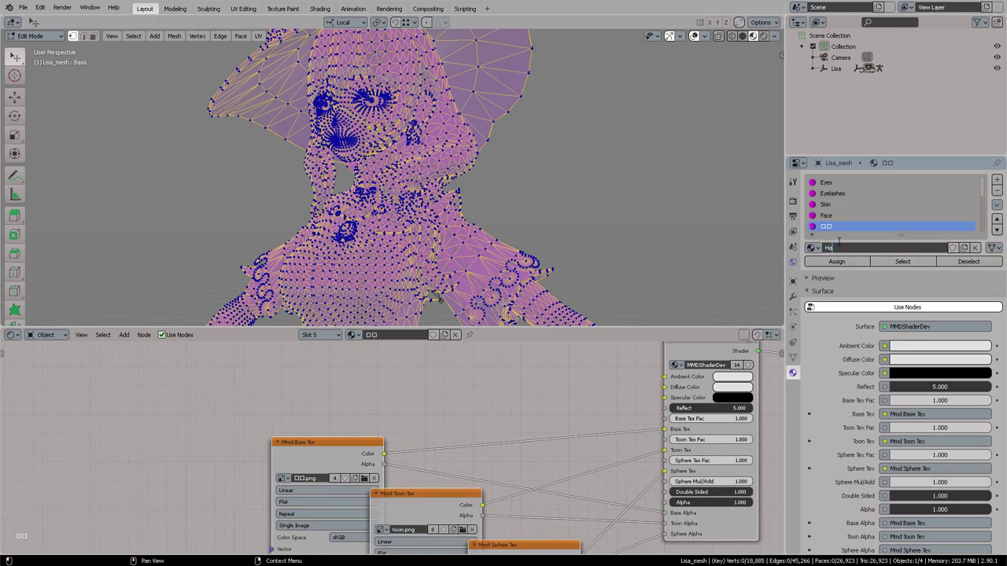
text(ir)
key(Return)
- Select the geometry assigned to the sixth material, inspect it on the chest, and rename the material Jewel
scroll(845, 218, down, 2)
click(847, 217)
click(902, 263)
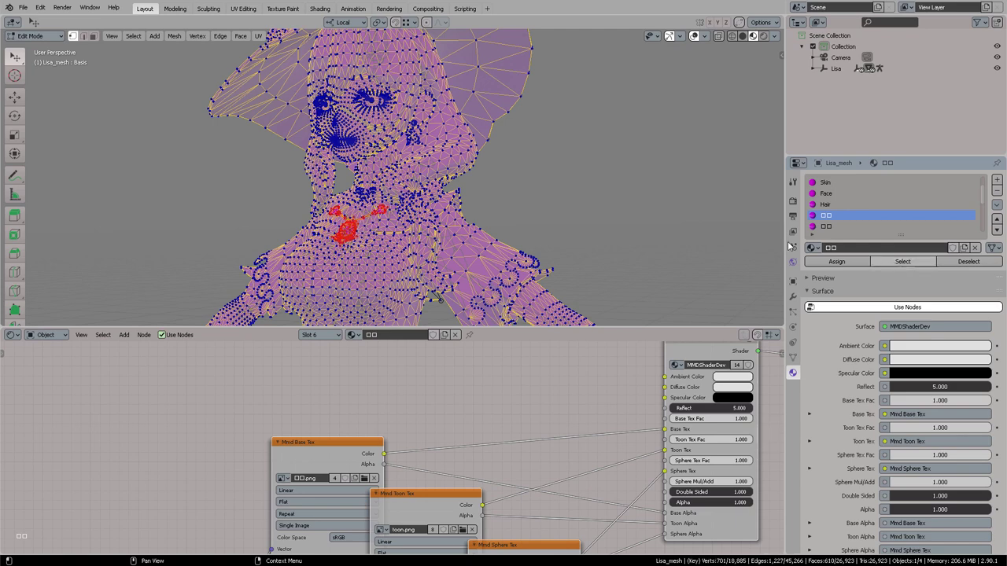
scroll(504, 228, up, 3)
middle_drag(504, 228, 570, 228)
double_click(855, 248)
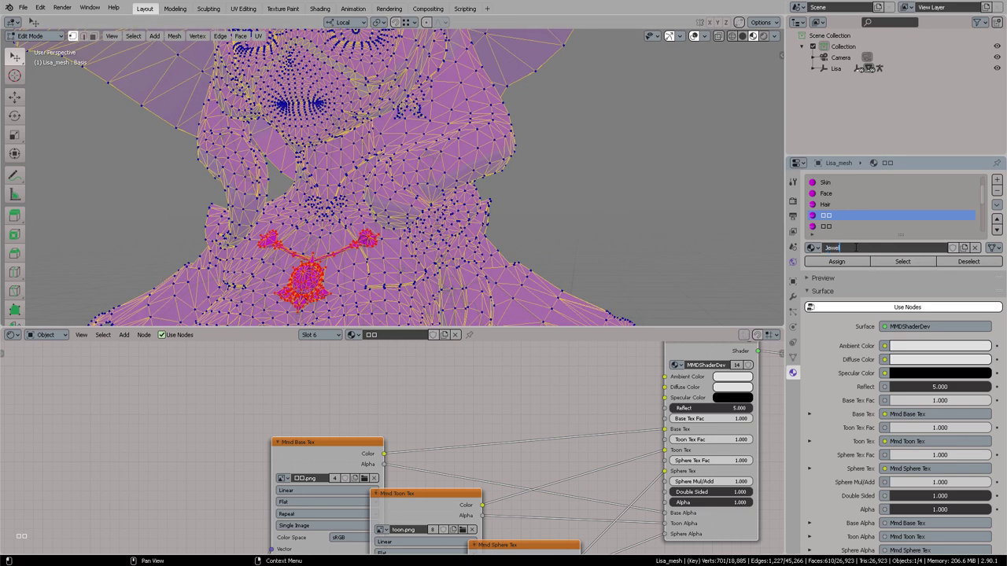
text(Jewel)
key(Return)
- Select only the geometry assigned to the seventh material, check it on the model, and rename the material Hat
click(849, 228)
key(alt+a)
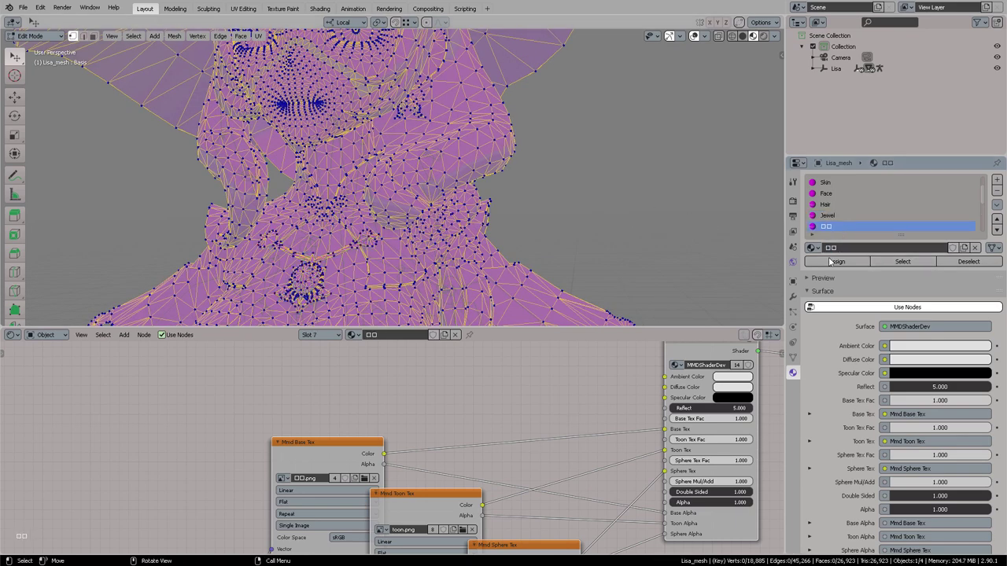
click(903, 262)
scroll(553, 165, down, 5)
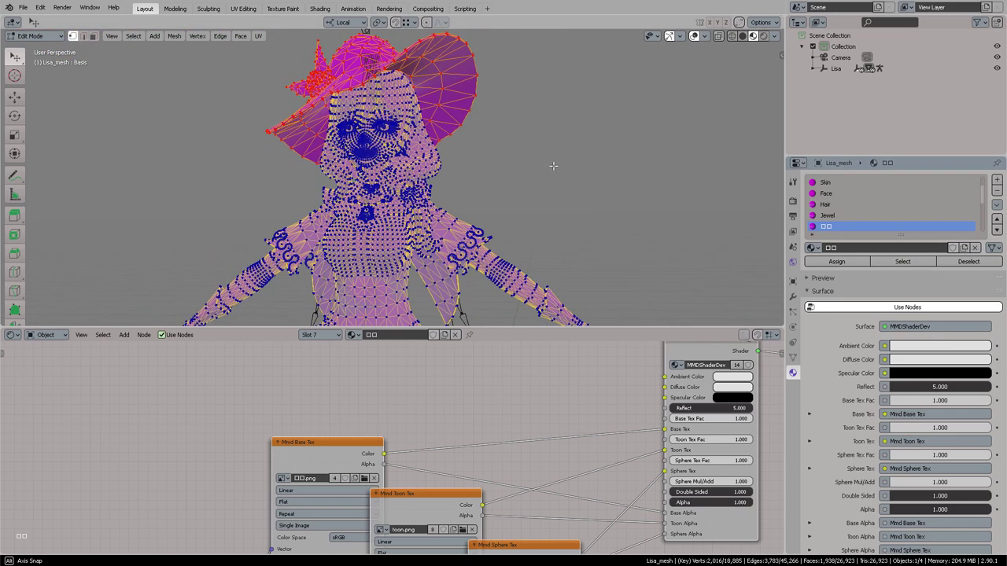
middle_drag(553, 166, 524, 181)
key(alt+a)
double_click(859, 249)
text(Hat)
key(Return)
- Select the geometry assigned to the eighth material, inspect it at the waist, and rename the material Belt
scroll(849, 203, down, 3)
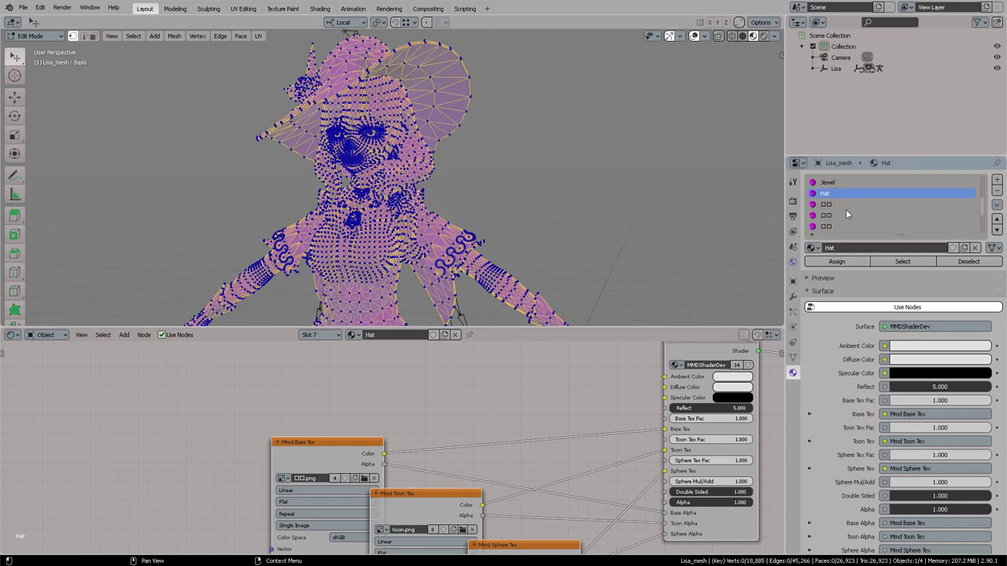
click(846, 204)
click(902, 261)
middle_drag(549, 162, 483, 126)
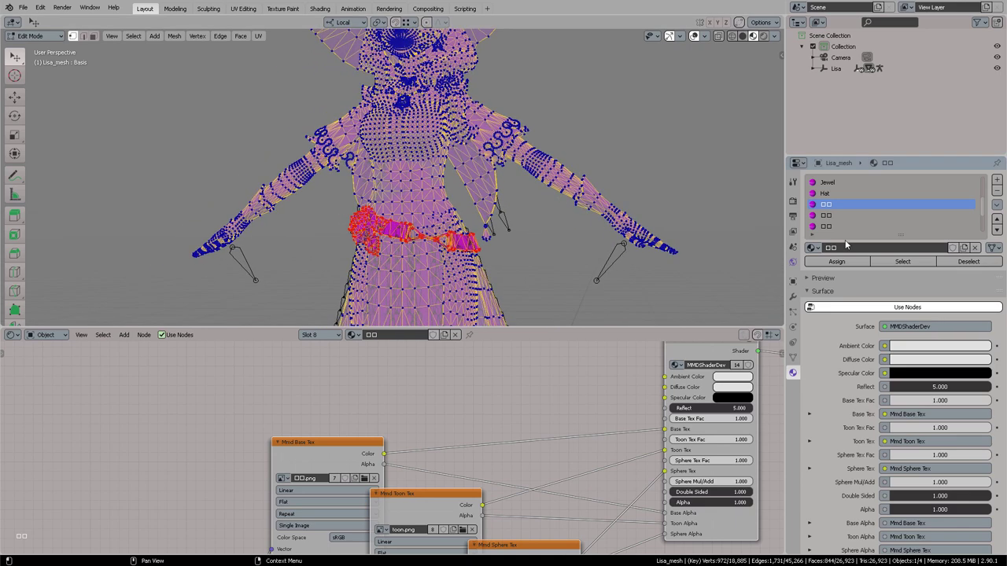
double_click(847, 247)
text(Belt)
key(Return)
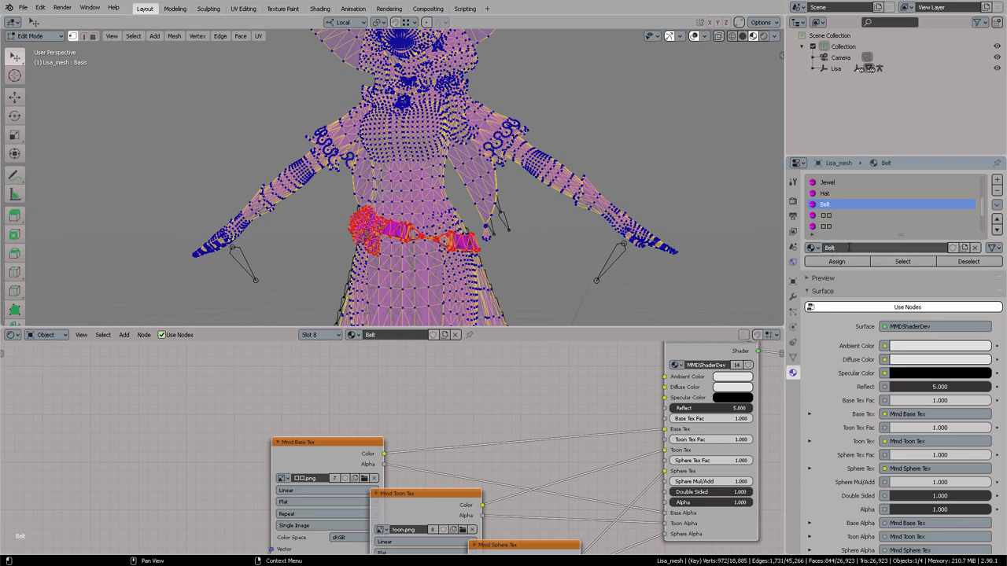
- Select only the geometry assigned to the ninth material, rename the material Rope, and clear the mesh selection
click(828, 216)
key(alt+a)
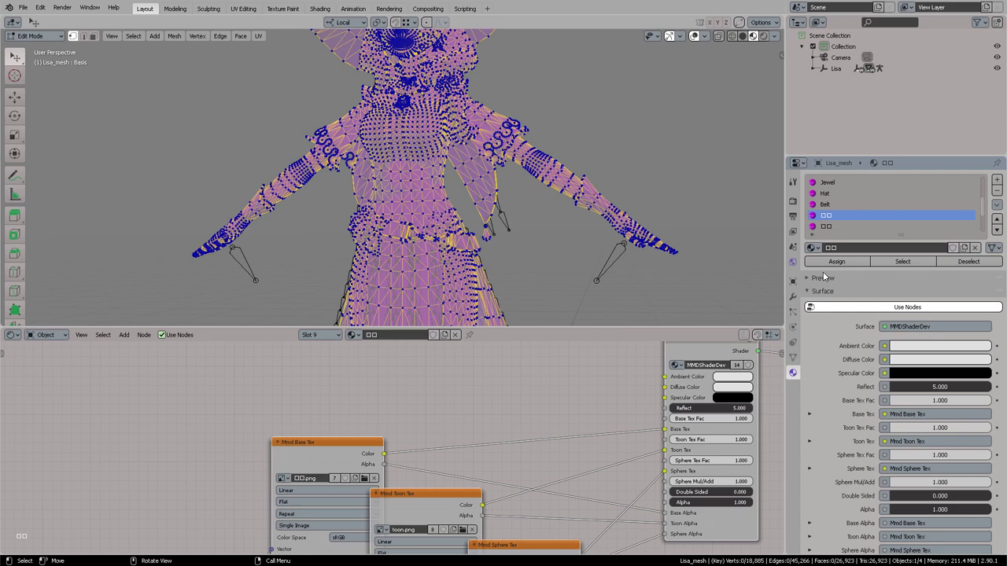
click(902, 261)
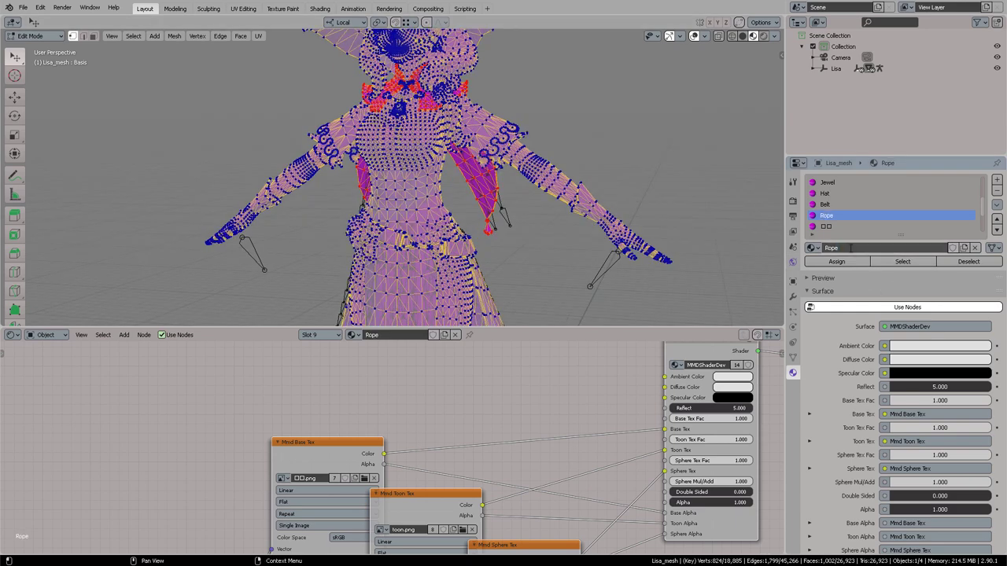
key(alt+a)
- Select the geometry assigned to the tenth material and rename the material Chest gloves
click(826, 226)
click(885, 262)
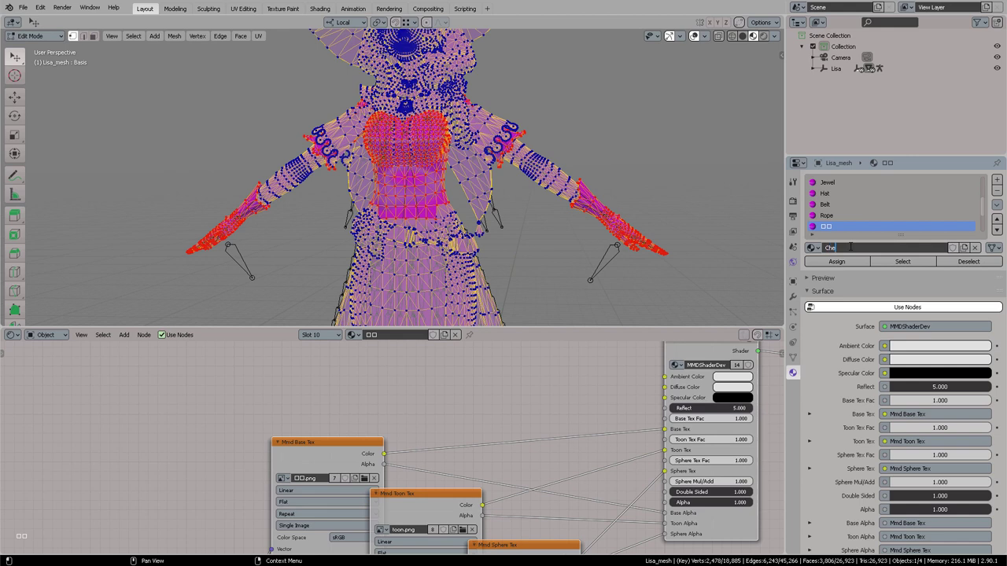
click(871, 248)
key(End)
text(s)
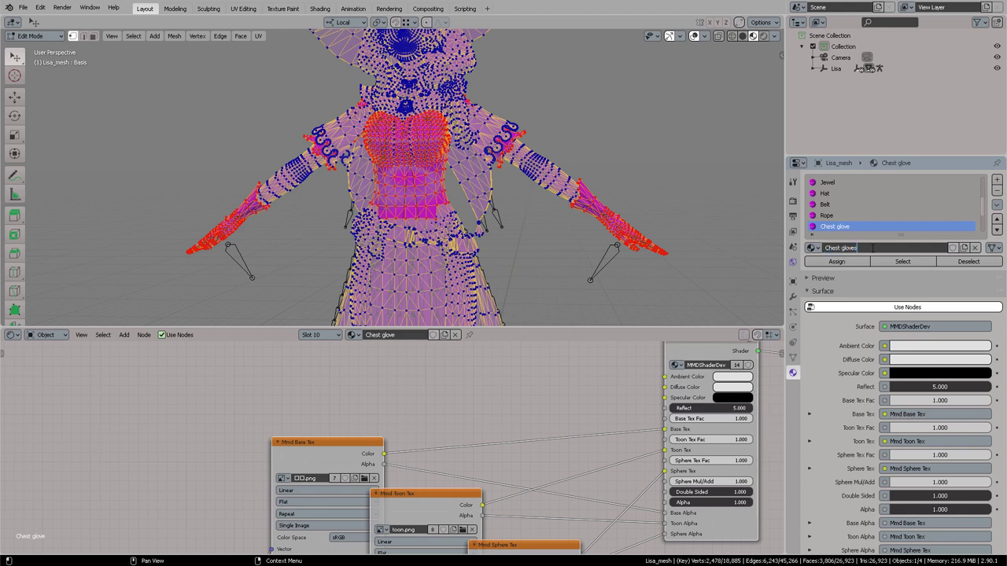
key(Return)
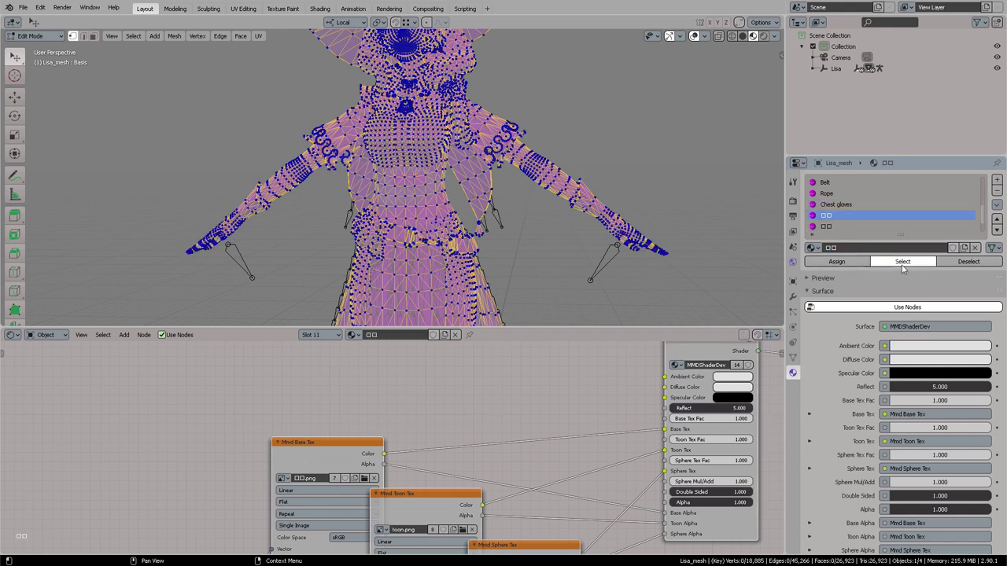
- Select the geometry assigned to the eleventh material, rename the material Clothes, and clear the mesh selection
click(902, 262)
double_click(840, 248)
text(Clothes)
key(Return)
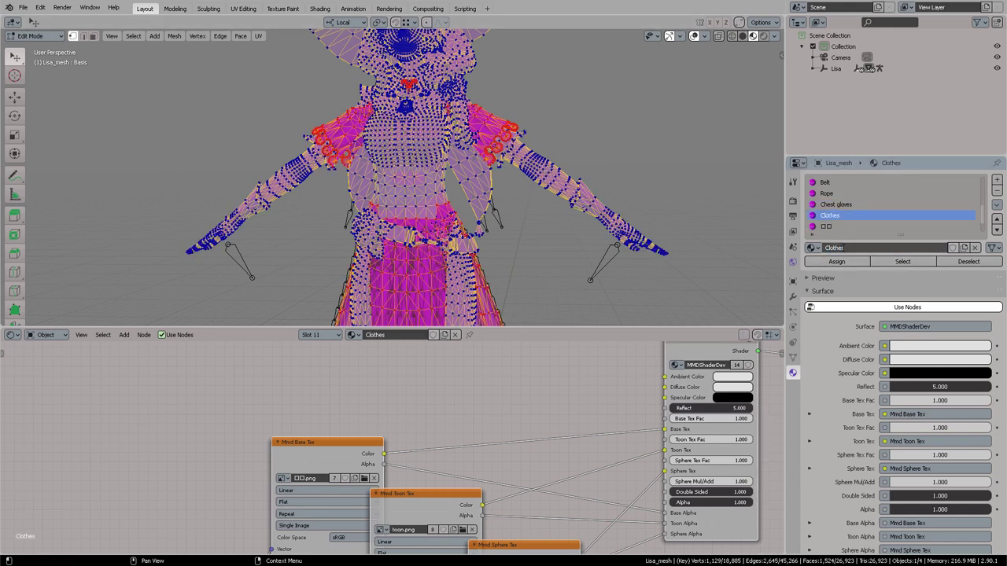
click(527, 101)
- Select the geometry assigned to the twelfth material, inspect it at the feet, and rename the material Heels
click(826, 226)
click(903, 261)
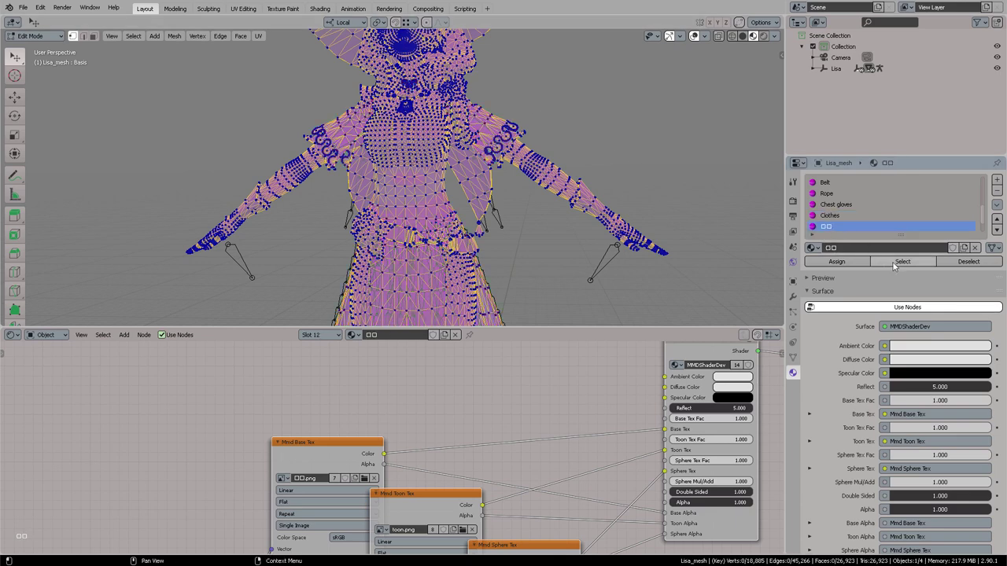
key(KP_Decimal)
shift+middle_drag(466, 211, 466, 116)
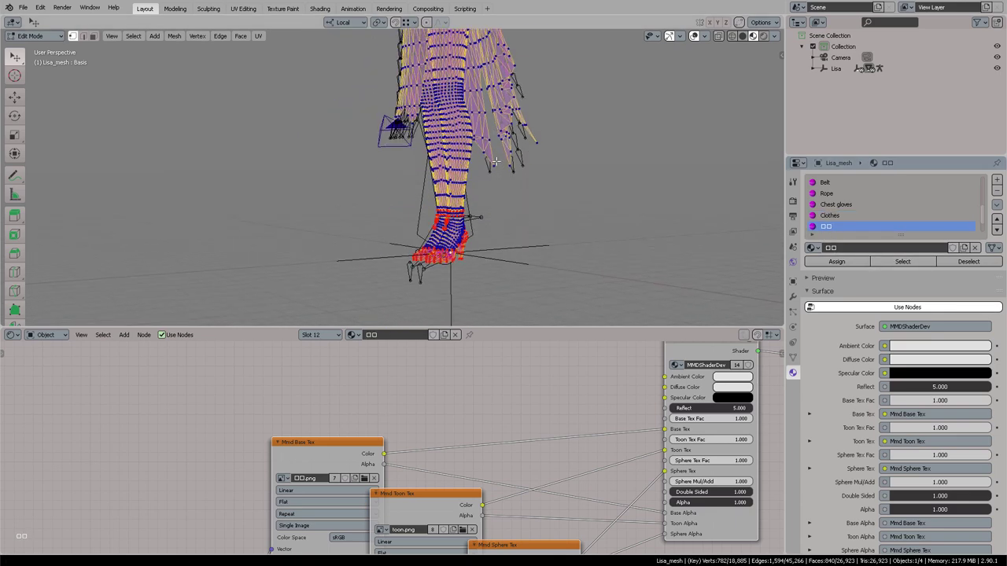
scroll(504, 181, up, 4)
shift+middle_drag(578, 234, 508, 185)
scroll(508, 186, up, 3)
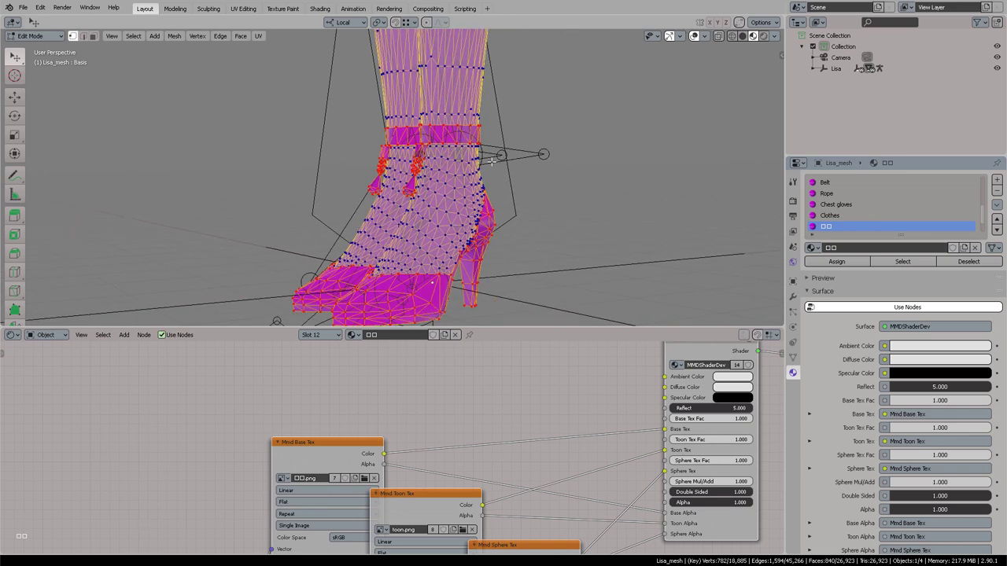
double_click(834, 247)
text(Heels)
- Select the fourteenth material's geometry, turn on X-ray to find it inside the head, and rename the material Meme eyes
scroll(593, 171, down, 7)
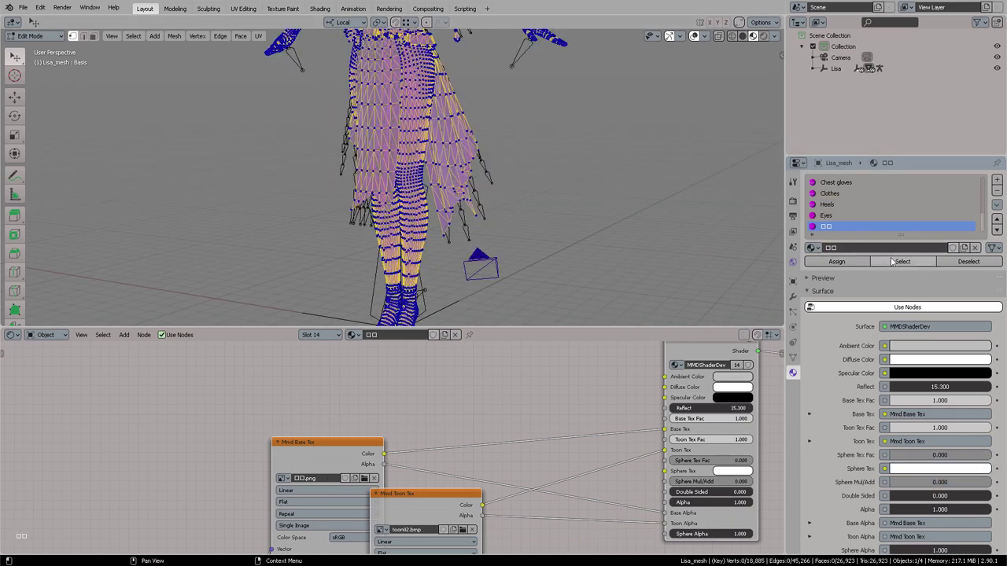
click(897, 262)
middle_drag(629, 202, 596, 158)
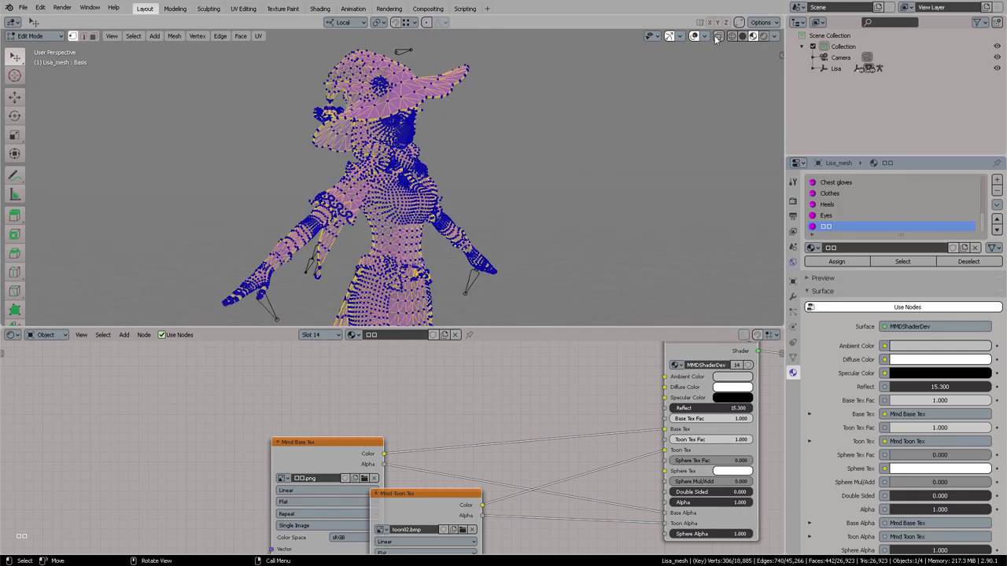
click(718, 36)
middle_drag(538, 131, 475, 206)
scroll(565, 132, up, 3)
double_click(857, 248)
text(Meme eyes)
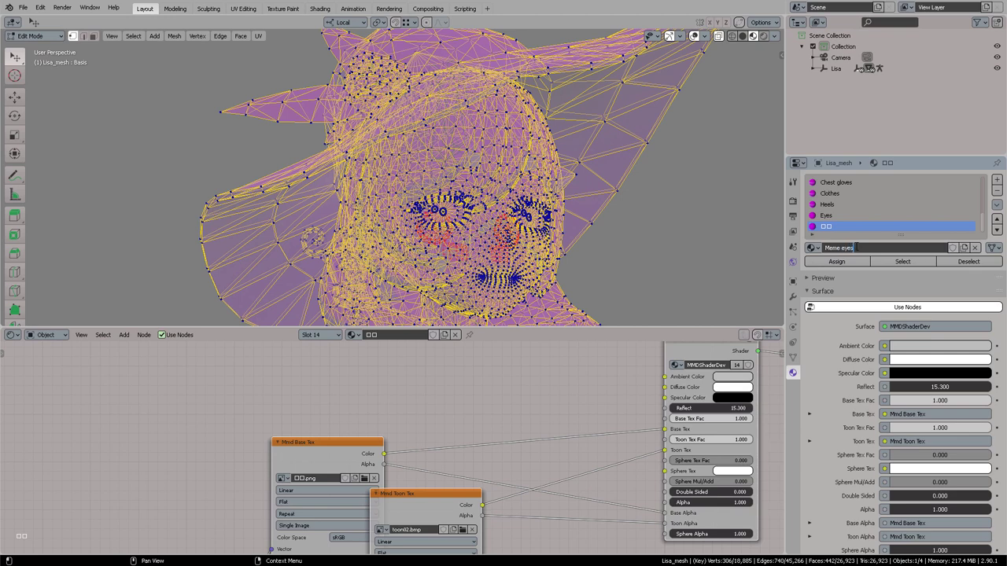
key(Return)
- In the Eyes material, disconnect and delete the MMD shader, toon texture and UV nodes, keeping the base texture and Material Output
scroll(863, 209, up, 4)
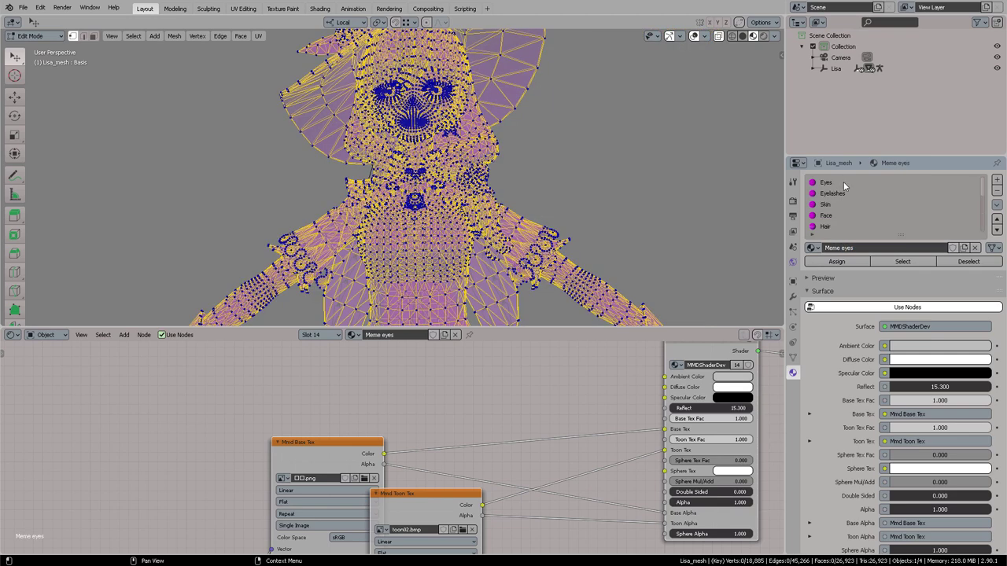
click(844, 182)
middle_drag(512, 391, 462, 400)
scroll(469, 426, down, 2)
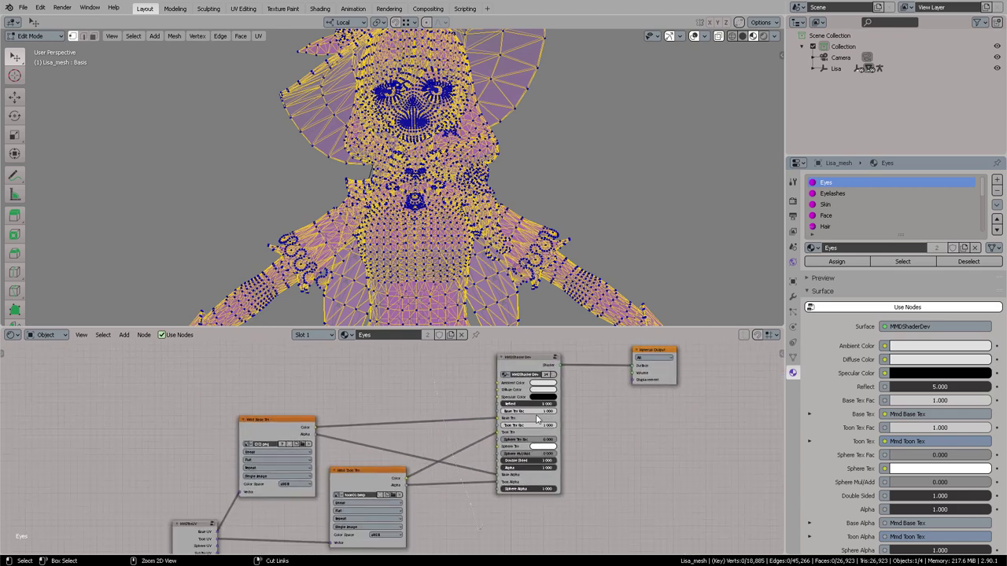
ctrl+right_drag(589, 359, 585, 365)
drag(538, 364, 551, 380)
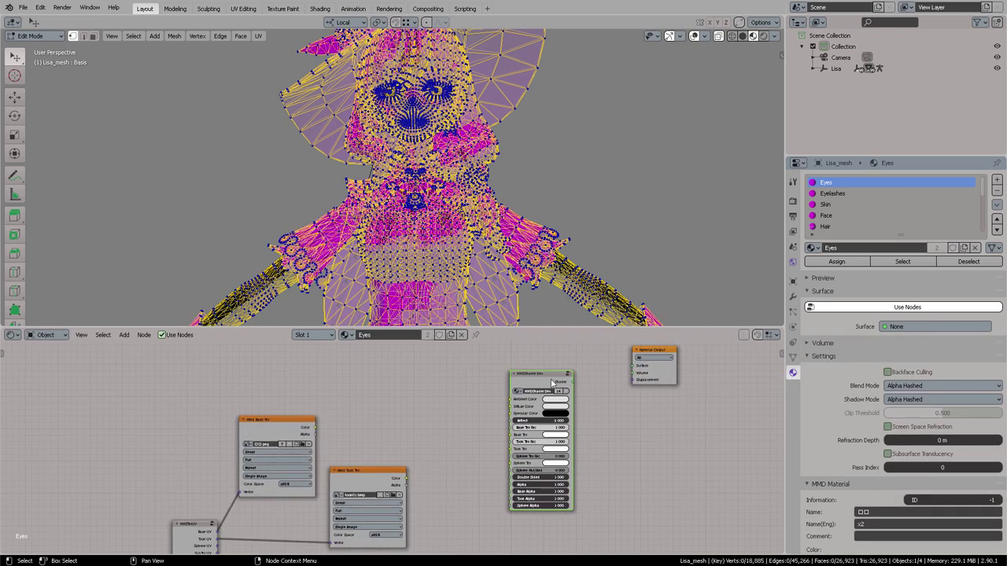
key(x)
click(391, 476)
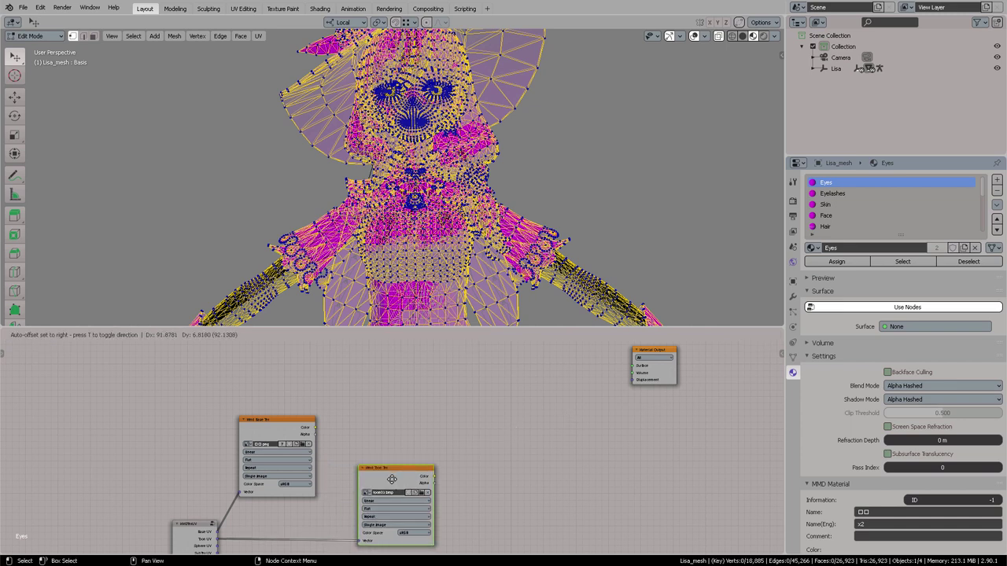
key(x)
click(189, 528)
key(x)
- Load Hair.png from the Lisa Texture folder into the Eyes base texture node, with the files shown as thumbnails
scroll(393, 401, up, 3)
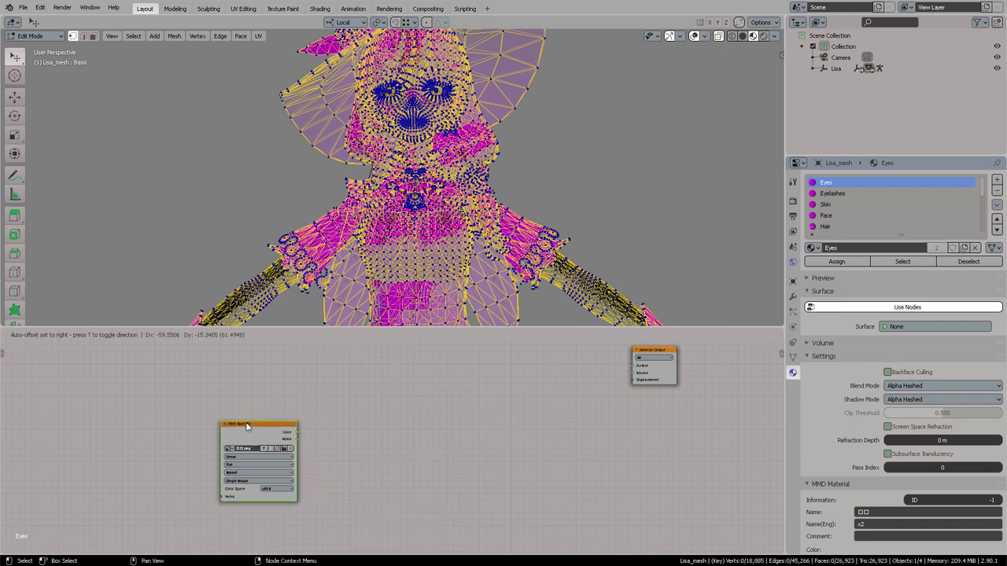
middle_drag(424, 401, 560, 404)
scroll(499, 400, up, 5)
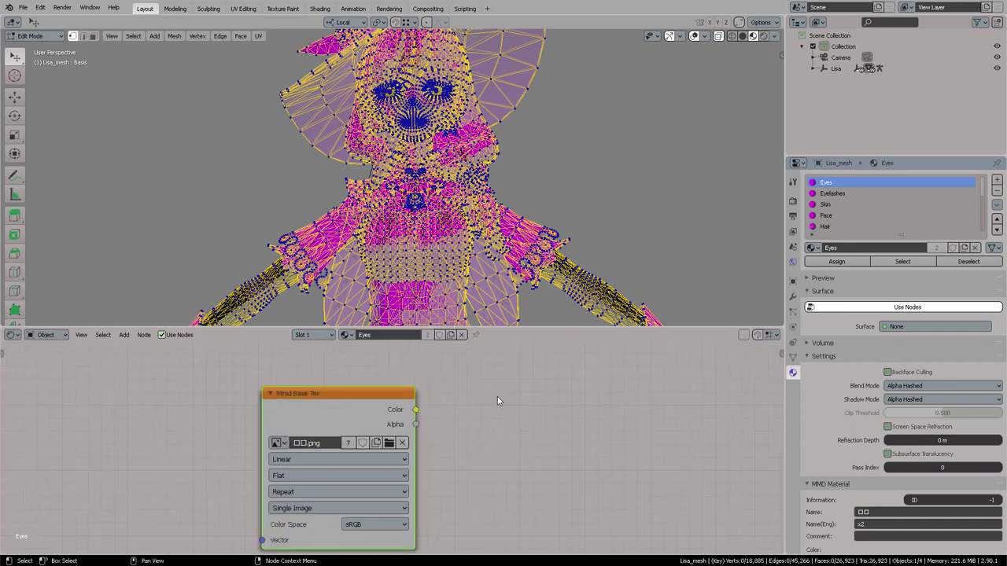
click(389, 444)
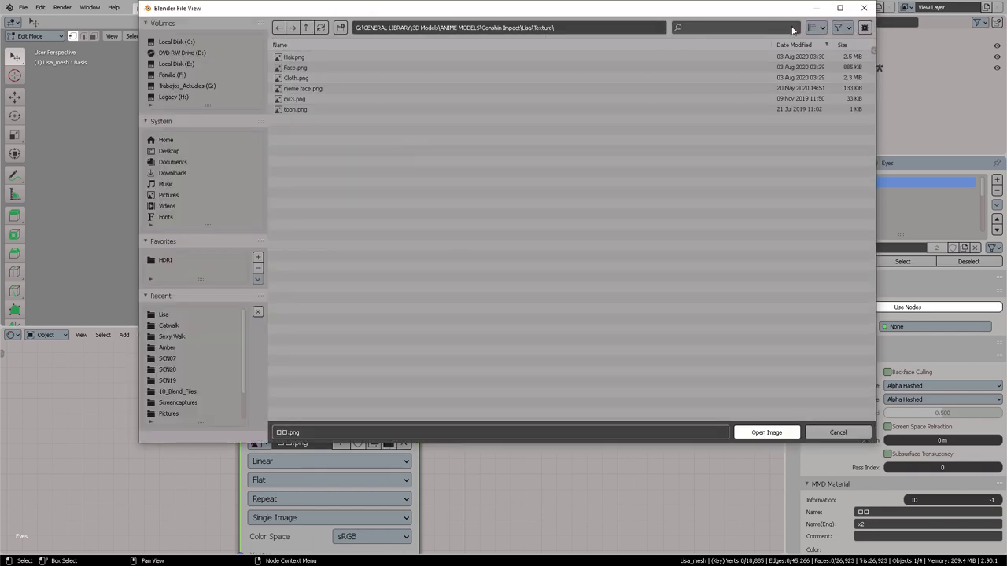
click(824, 28)
click(786, 85)
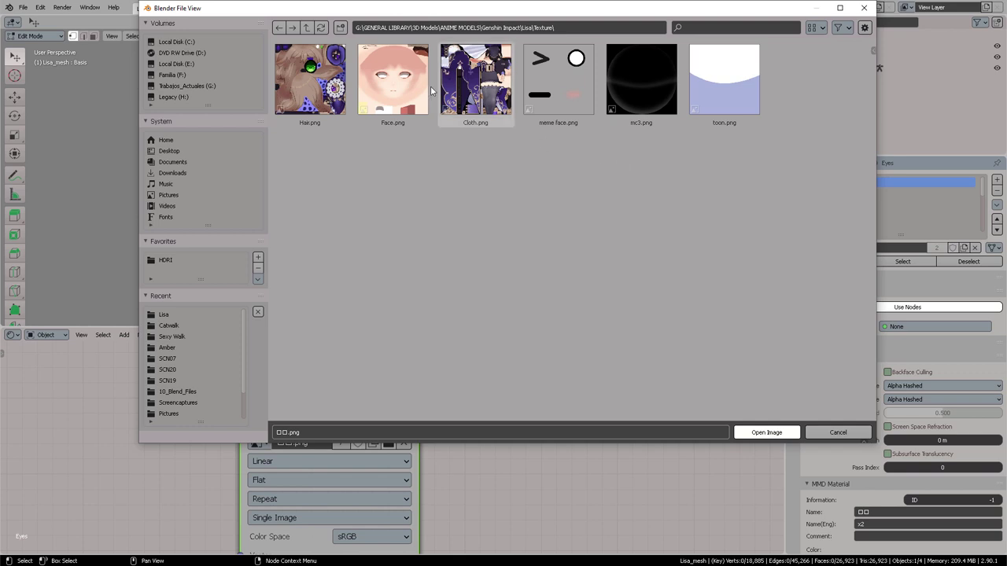
click(321, 90)
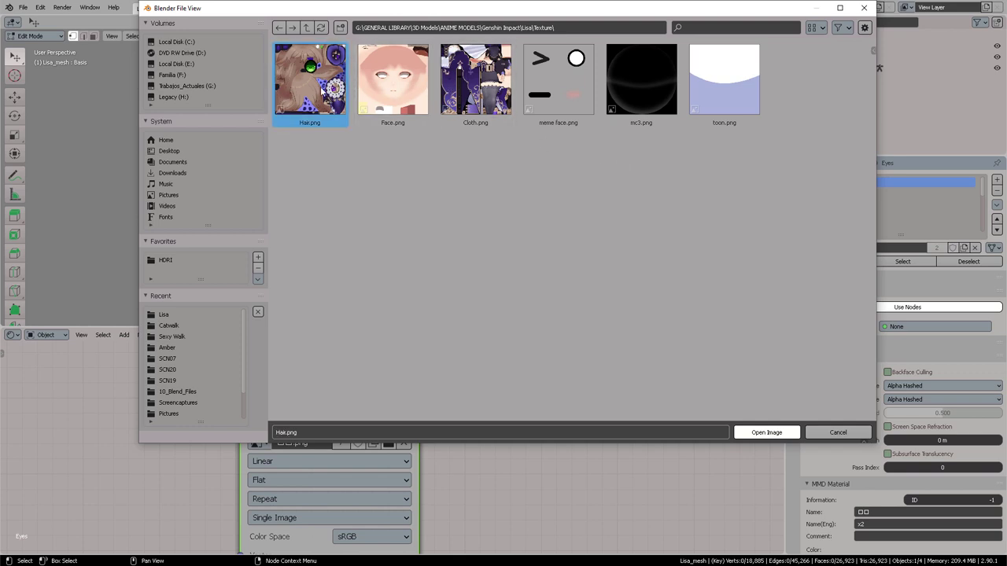
click(766, 432)
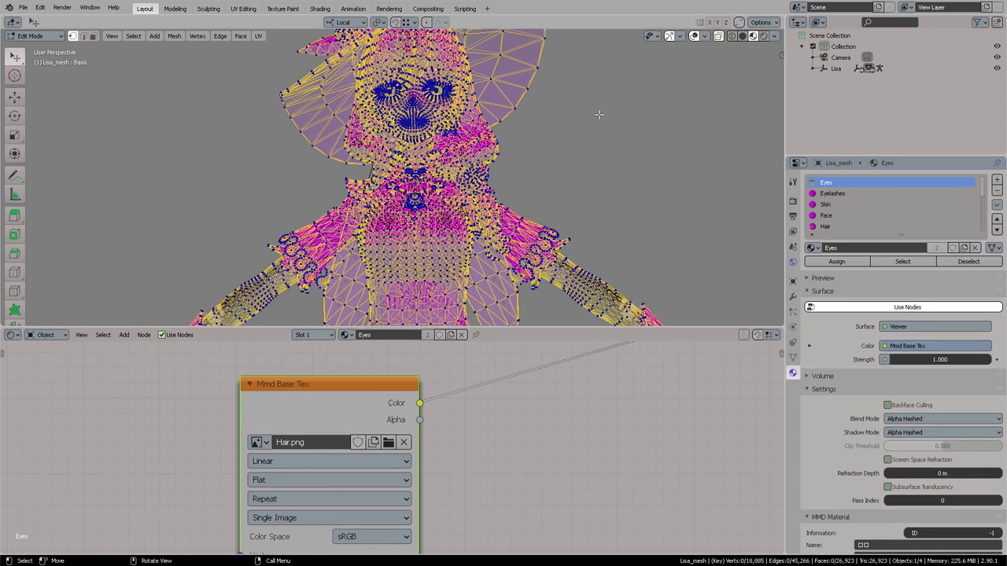
- Switch the mesh to Object Mode and set the viewport to Material Preview shading
key(ctrl+Tab)
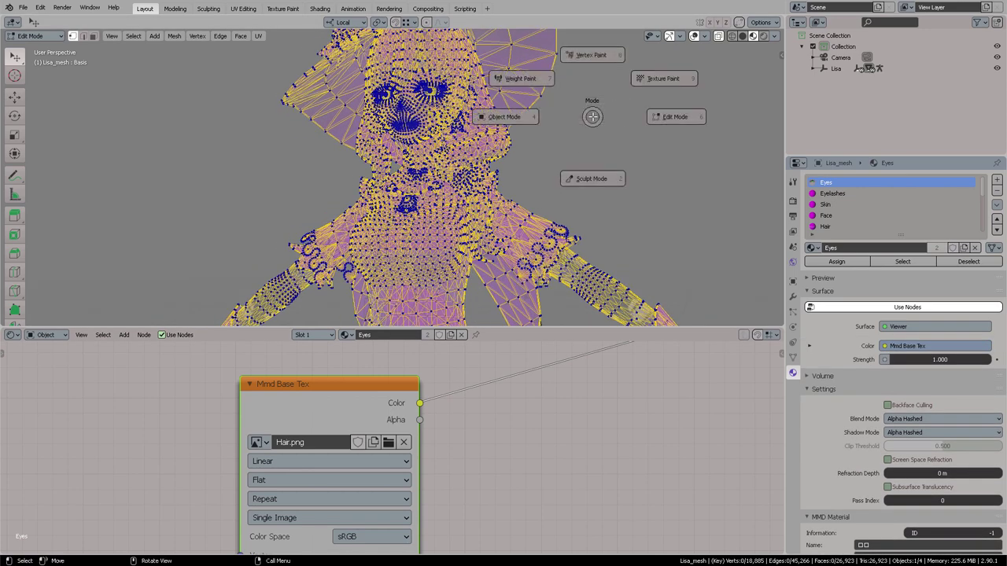
click(504, 118)
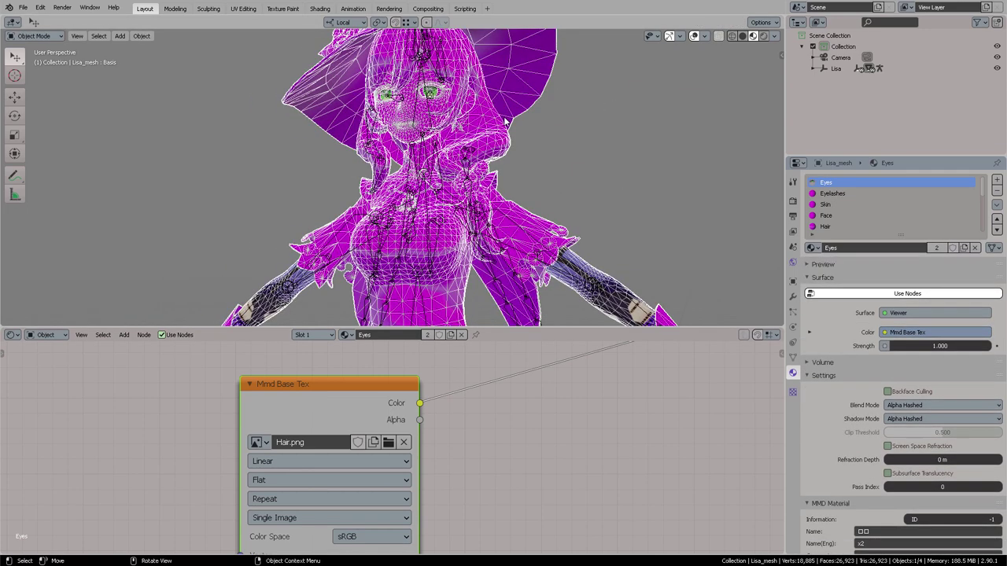
click(741, 36)
click(753, 36)
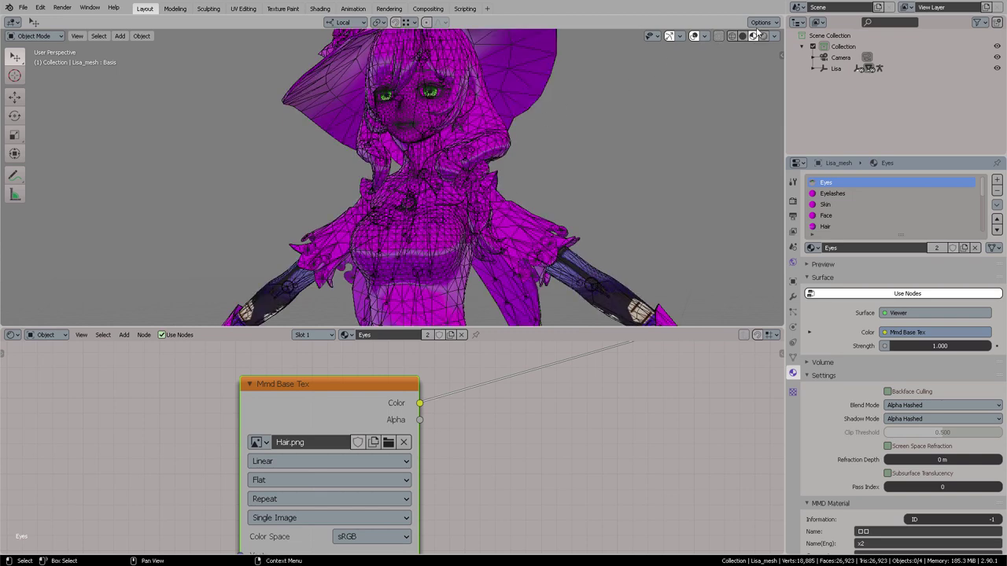
- Put an Emission shader between the Eyes base texture color and the Material Output, and move the output node beside it
middle_drag(567, 418, 510, 428)
scroll(511, 427, down, 4)
key(shift+a)
text(semi)
key(Return)
click(464, 361)
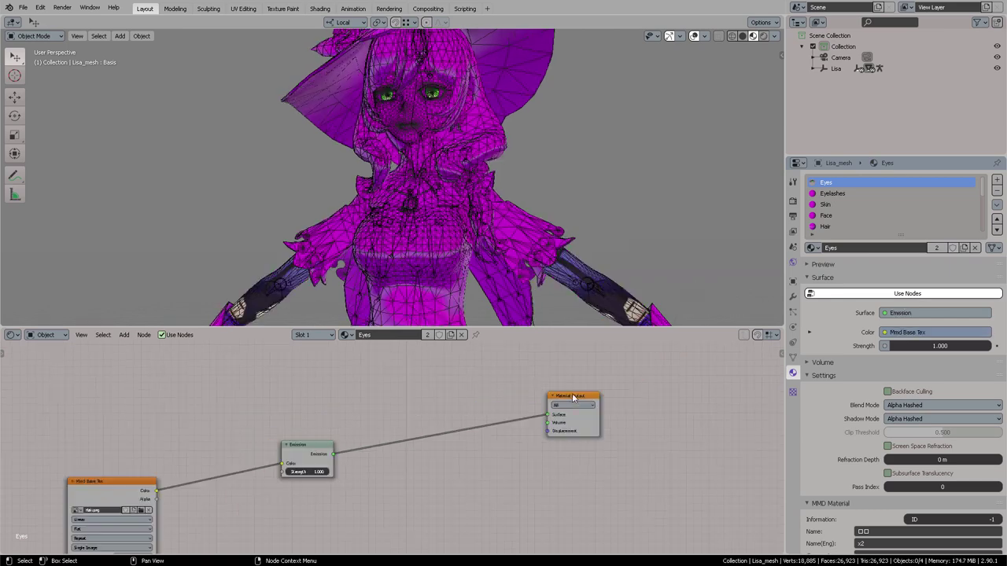
drag(575, 398, 378, 442)
scroll(338, 397, up, 5)
middle_drag(363, 405, 579, 399)
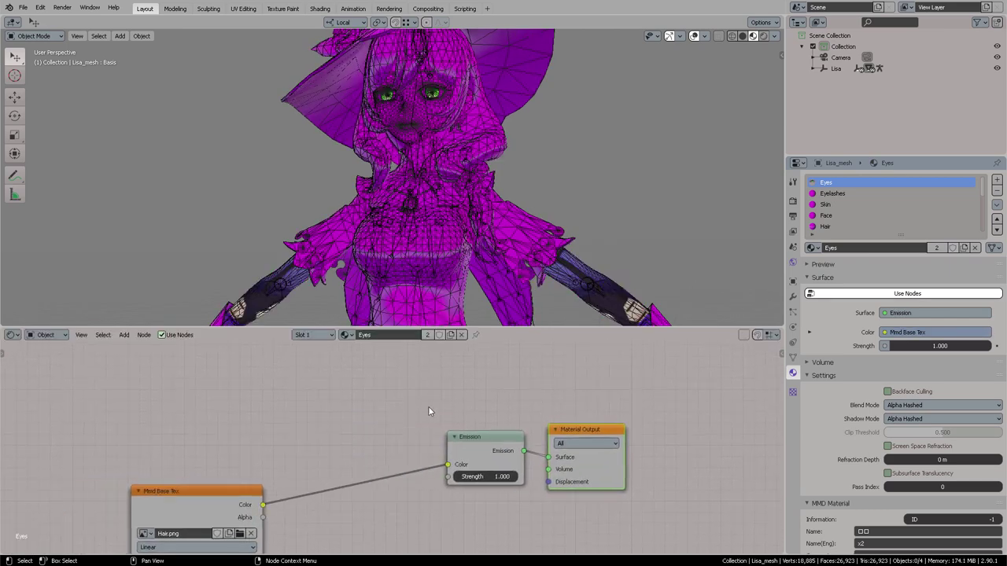
scroll(428, 408, up, 1)
middle_drag(406, 414, 427, 389)
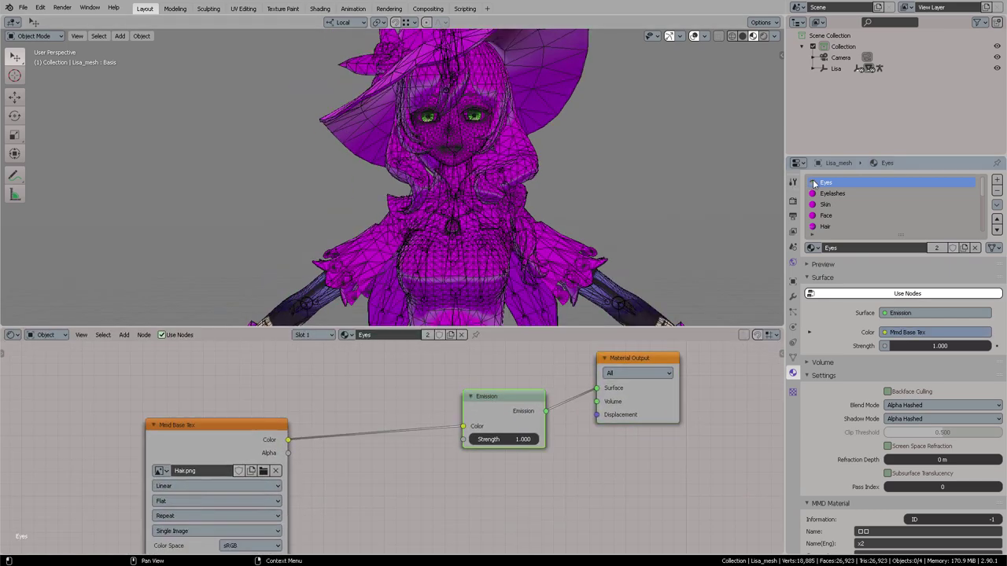
- In the Eyelashes material, cut the links, delete the UV and MMD shader nodes, and move the Material Output closer
click(826, 193)
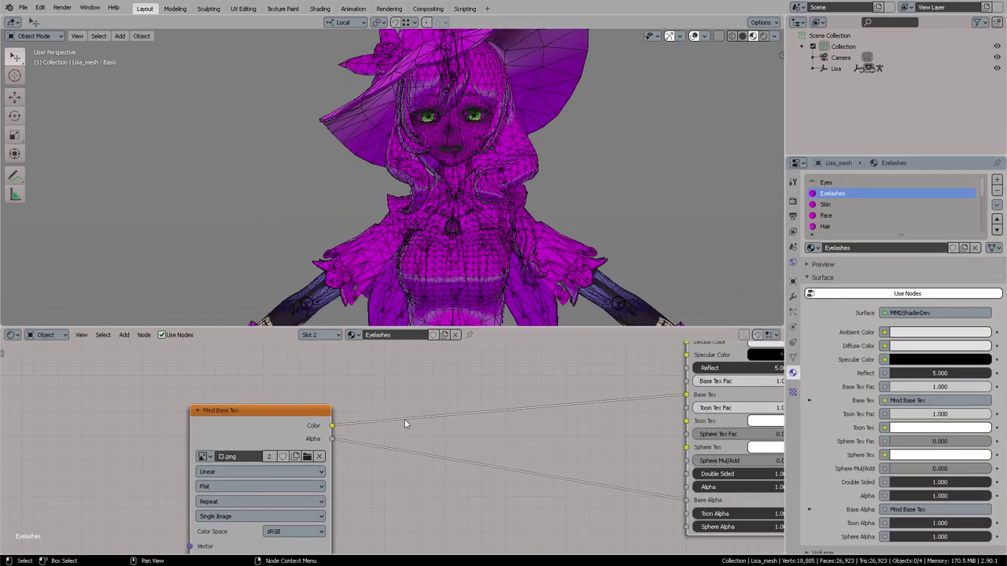
scroll(415, 406, down, 2)
scroll(421, 403, down, 3)
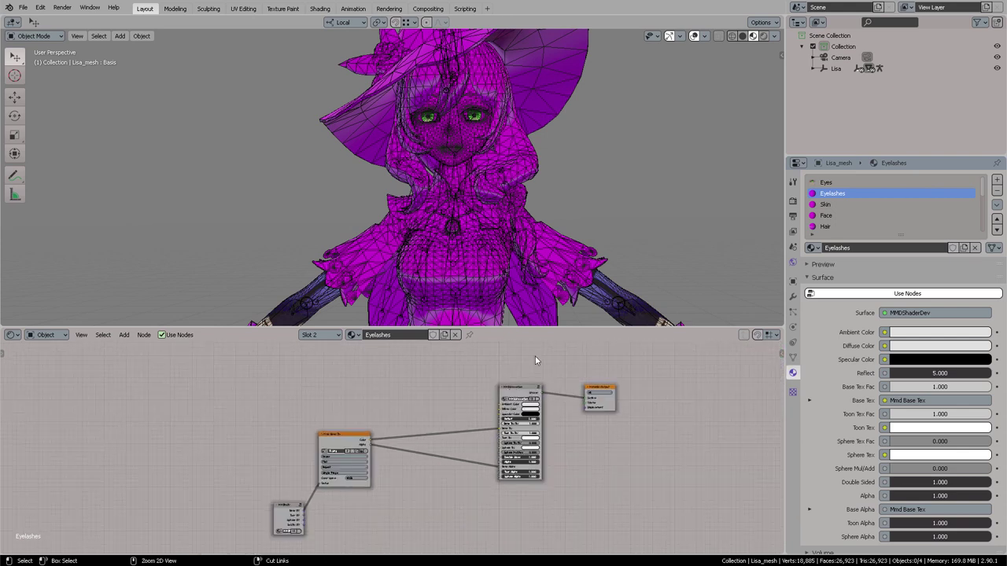
ctrl+right_drag(554, 368, 563, 450)
ctrl+right_drag(399, 428, 403, 463)
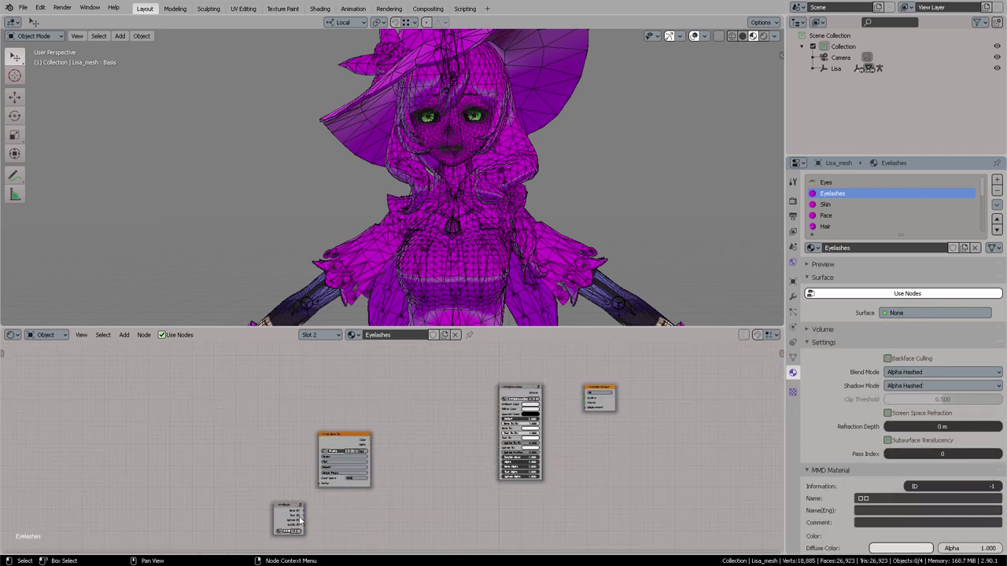
key(x)
drag(516, 389, 487, 395)
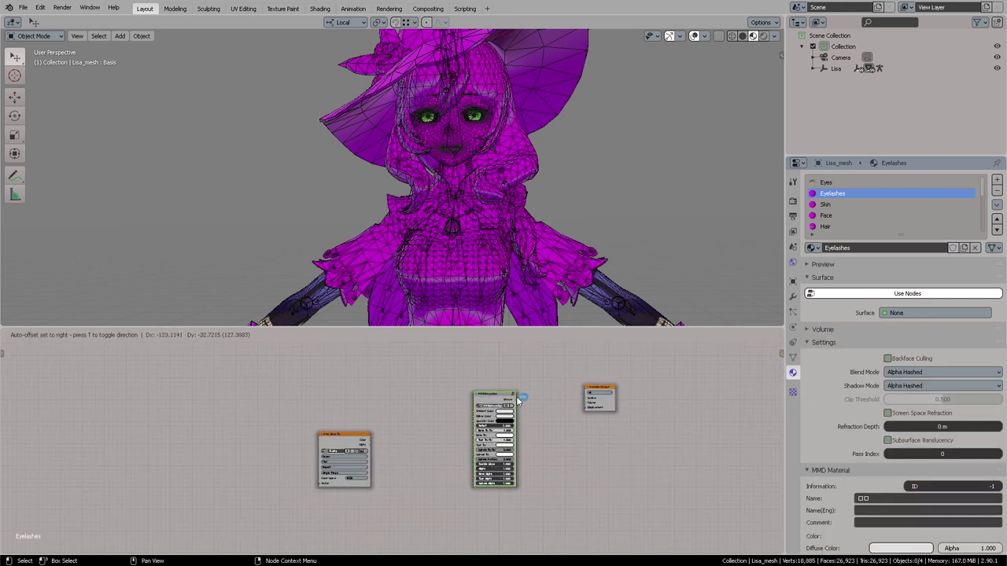
key(x)
drag(587, 389, 464, 438)
scroll(436, 406, up, 3)
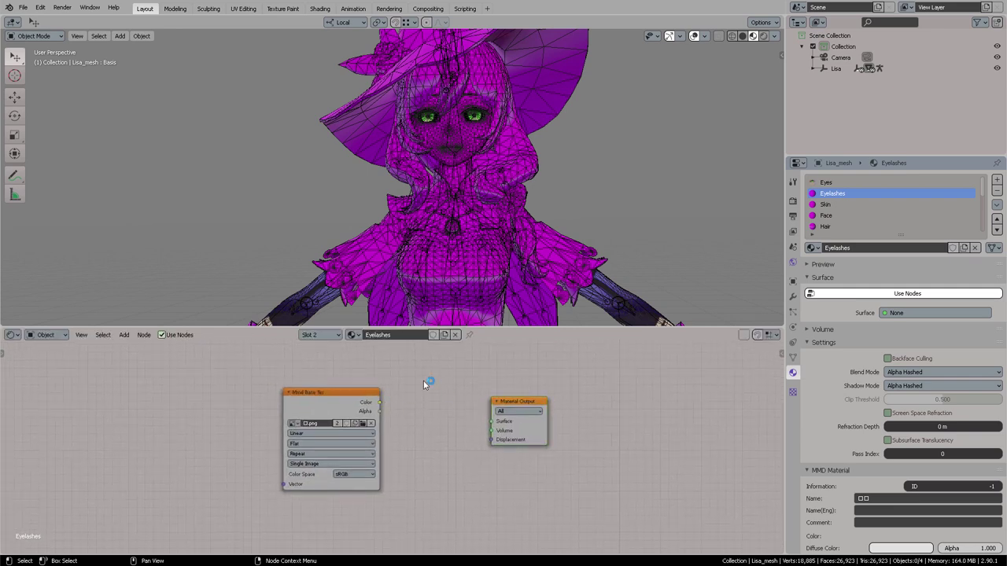
- Add an Emission shader to the Eyelashes material and connect it between the base texture color and the output surface
key(shift+a)
click(424, 382)
key(Return)
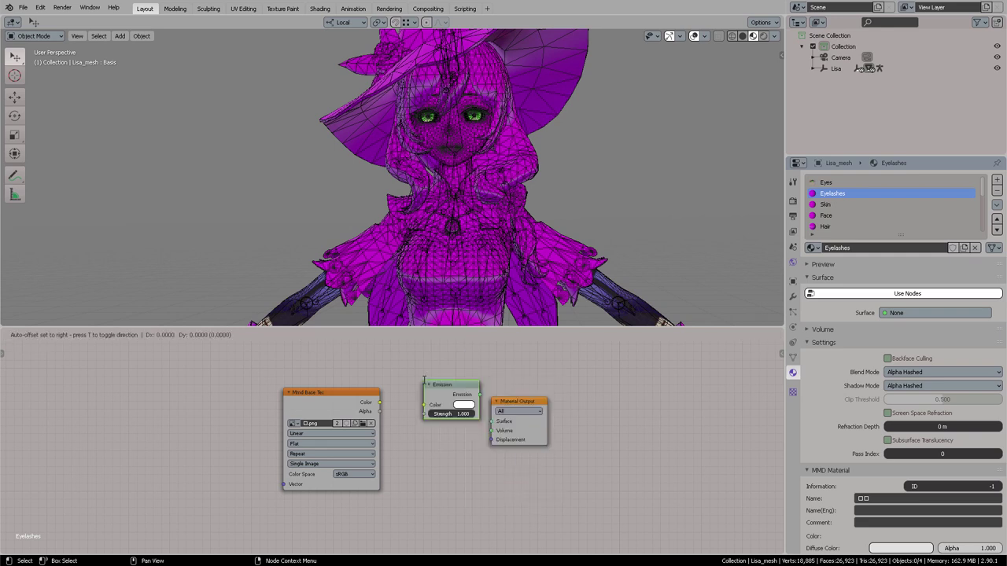
click(425, 383)
mouse_move(478, 394)
mouse_down()
mouse_move(491, 421)
mouse_move(480, 405)
mouse_up()
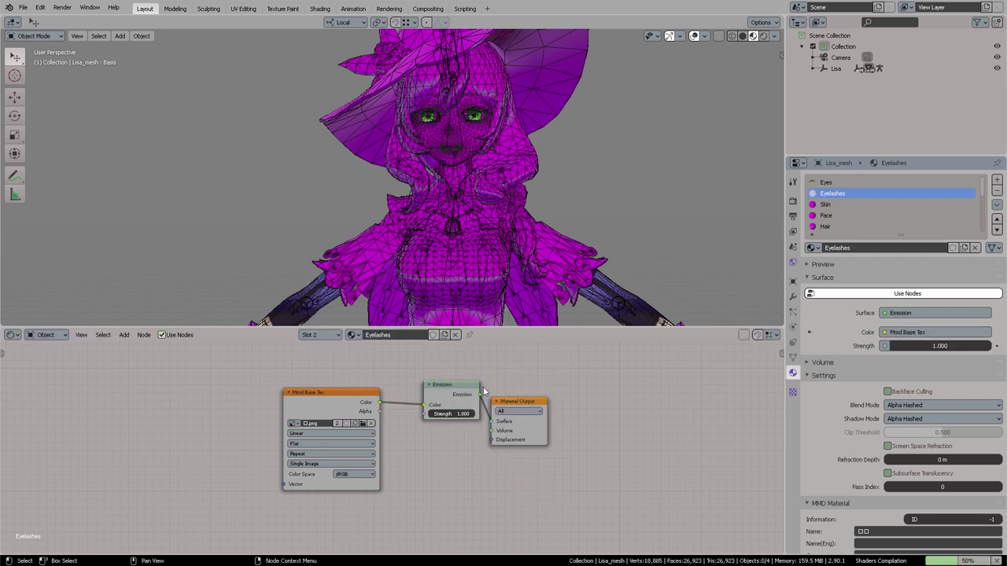
- Load Face.png into the Eyelashes base texture node and check the eyelashes close up on the face
click(363, 424)
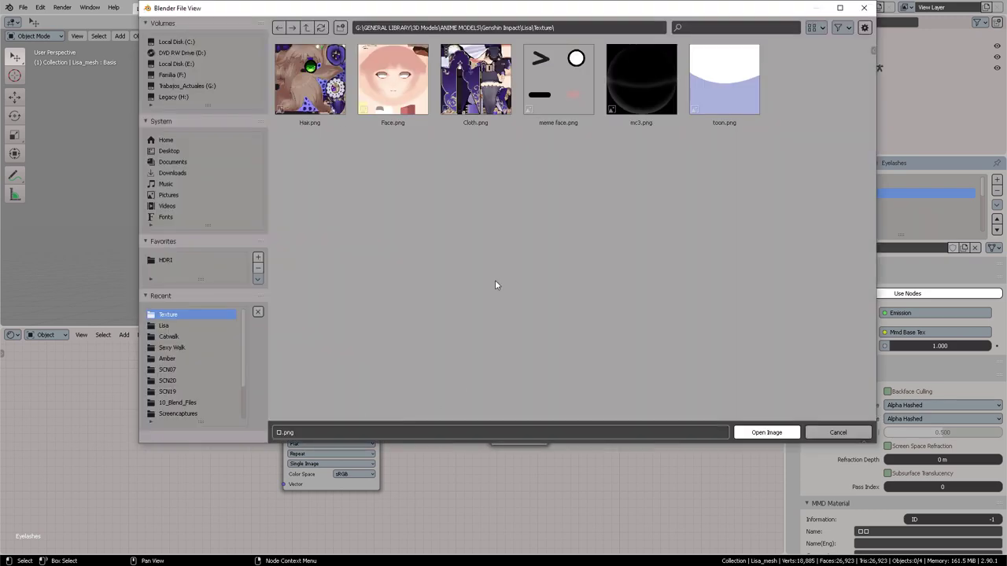
click(393, 80)
click(752, 432)
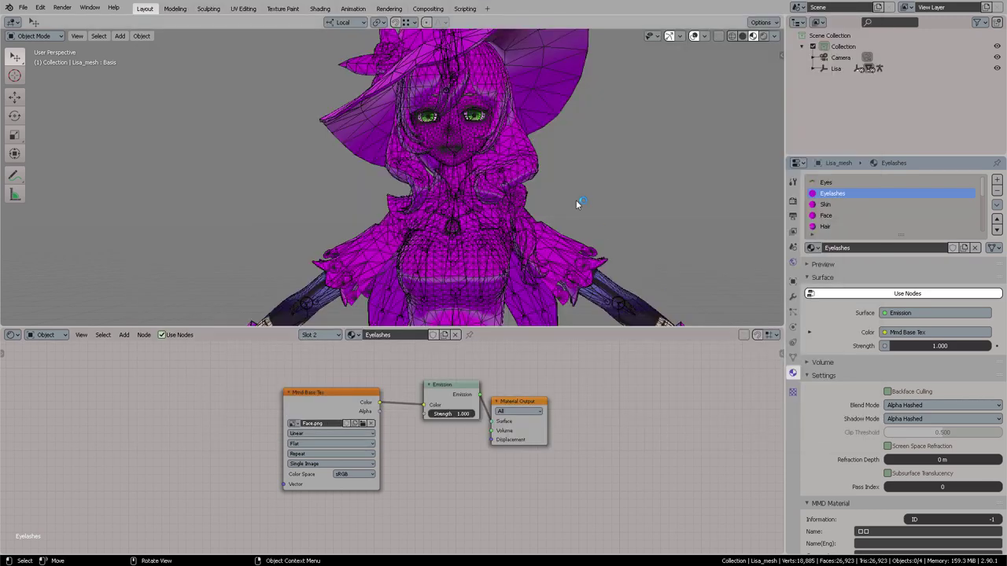
middle_drag(583, 156, 541, 167)
scroll(538, 154, up, 4)
shift+middle_drag(535, 118, 473, 178)
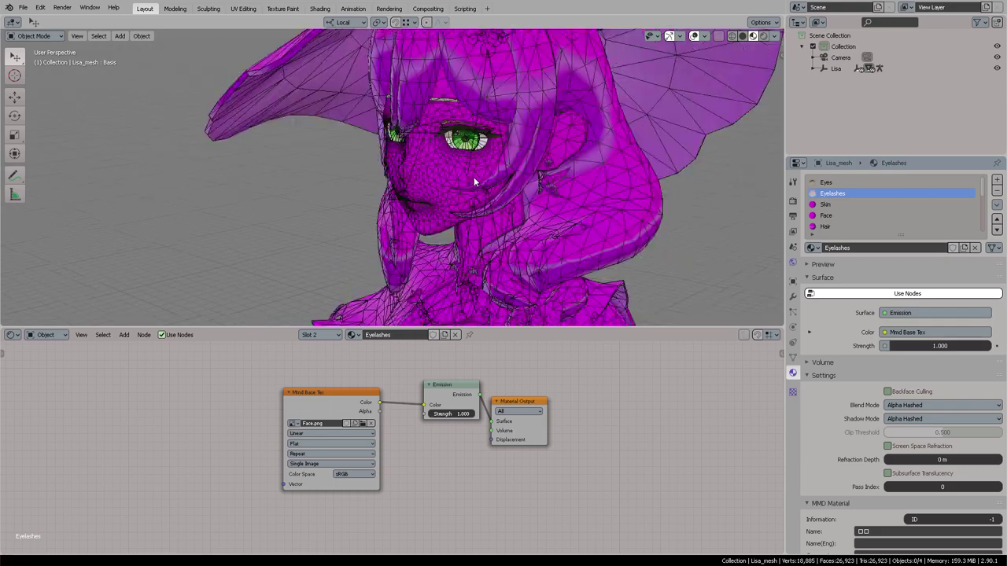
scroll(476, 177, up, 2)
middle_drag(521, 144, 572, 197)
scroll(524, 195, down, 4)
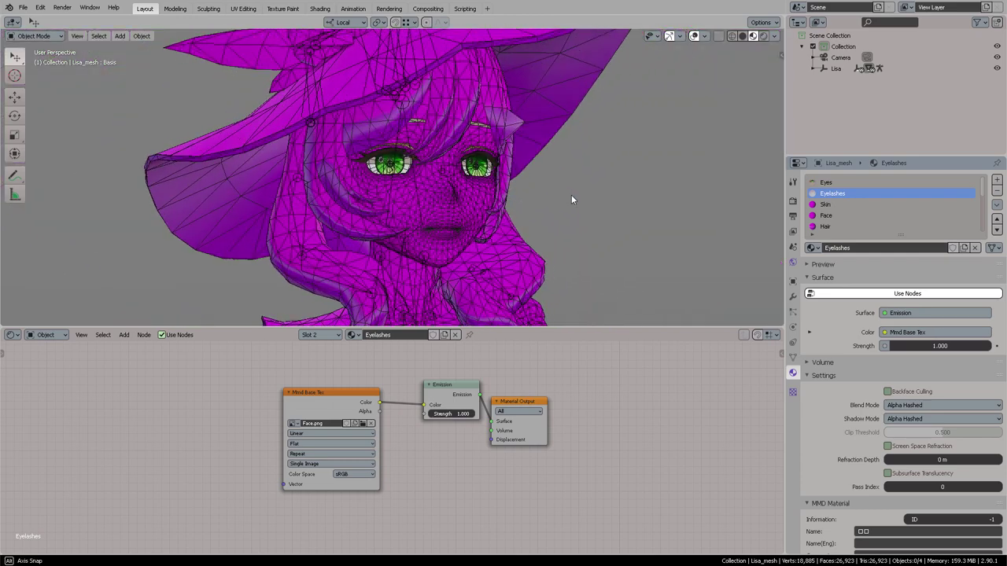
- In the Skin material, cut the links, delete the UV and MMD shader nodes, and reposition the Material Output
click(825, 204)
scroll(434, 389, down, 7)
ctrl+right_drag(578, 358, 576, 409)
ctrl+right_drag(414, 490, 428, 397)
key(x)
click(534, 393)
key(x)
drag(614, 373, 595, 406)
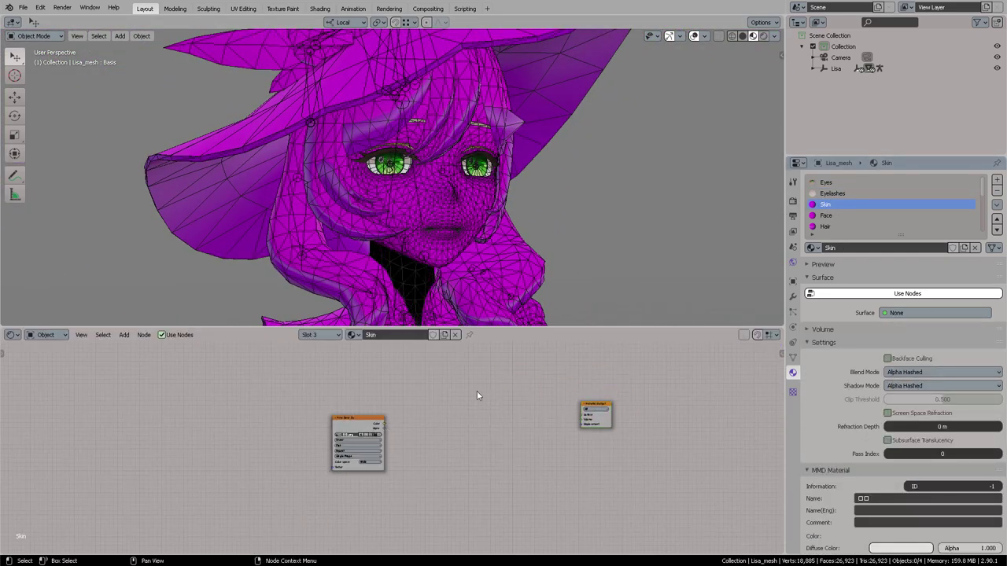
- Connect an Emission shader between the Skin material's base texture and output, and load Cloth.png into the texture node
key(shift+a)
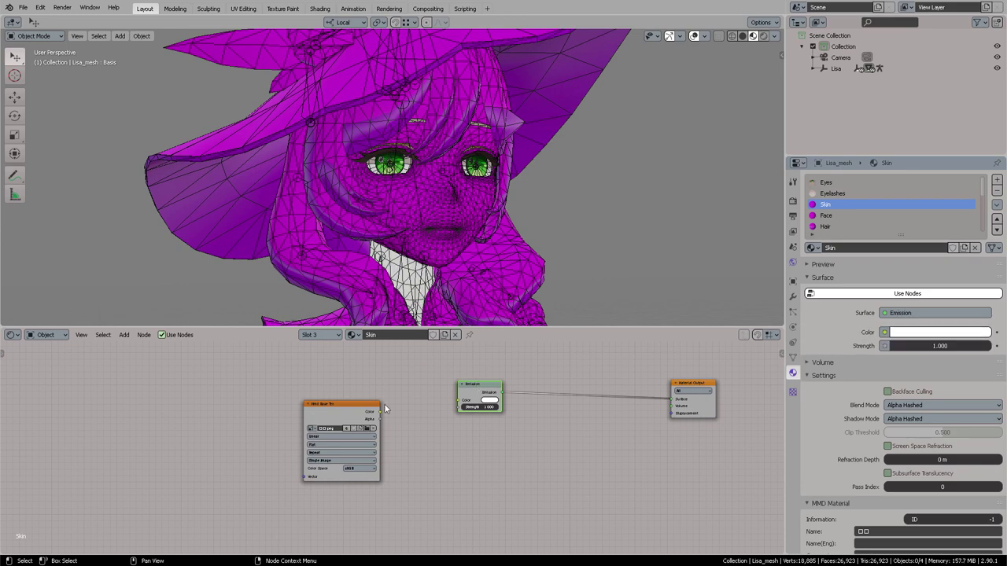
scroll(393, 413, up, 2)
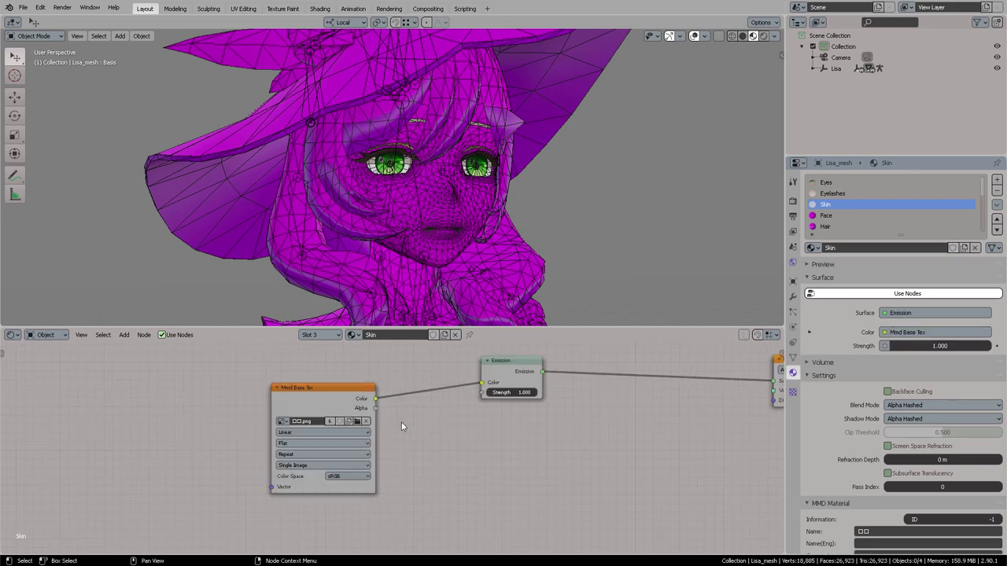
click(357, 423)
click(461, 92)
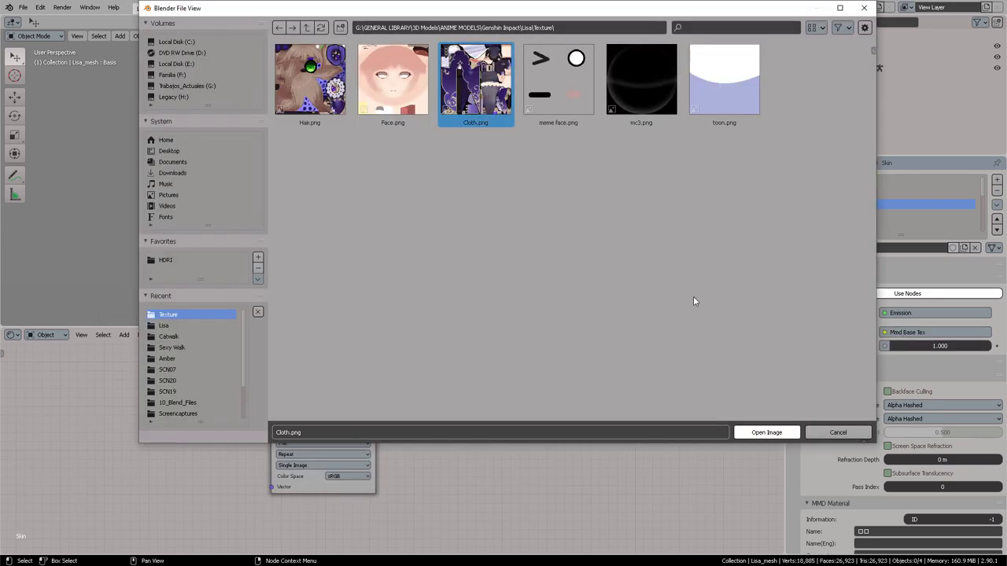
click(760, 431)
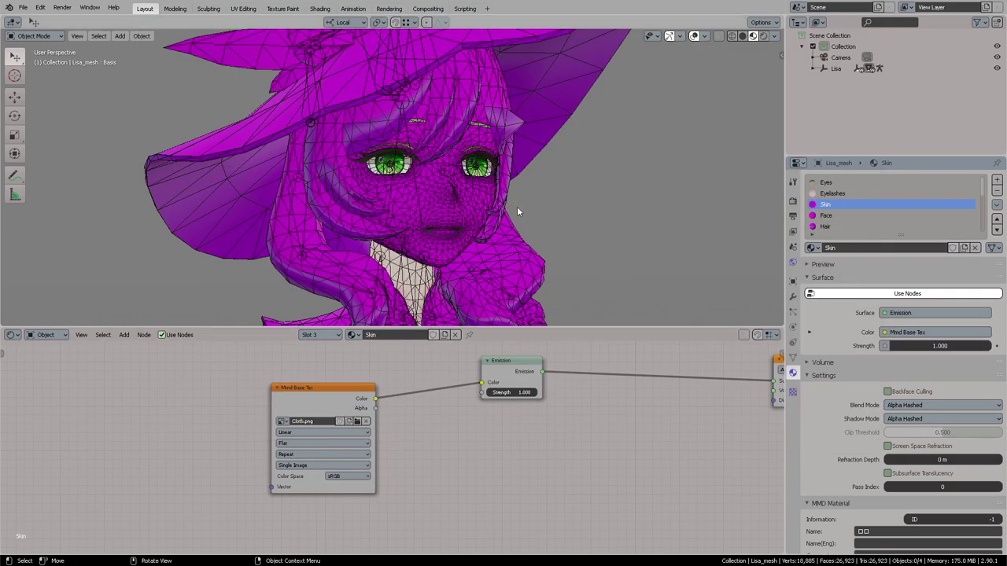
- Check the skin across the upper body, and unlink the base texture from the Skin material's Emission color
scroll(483, 227, down, 3)
middle_drag(483, 226, 526, 186)
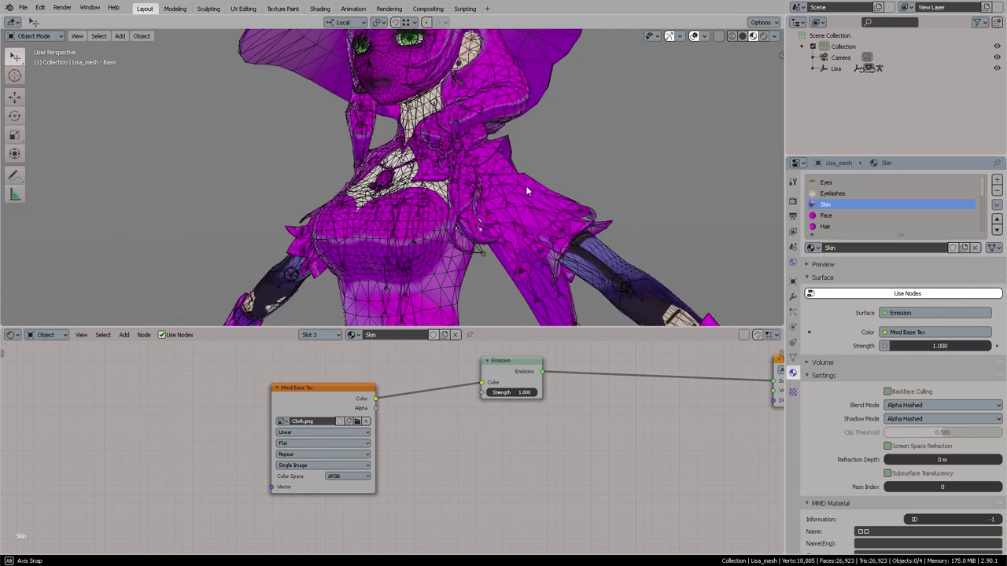
scroll(527, 199, down, 3)
middle_drag(529, 211, 585, 148)
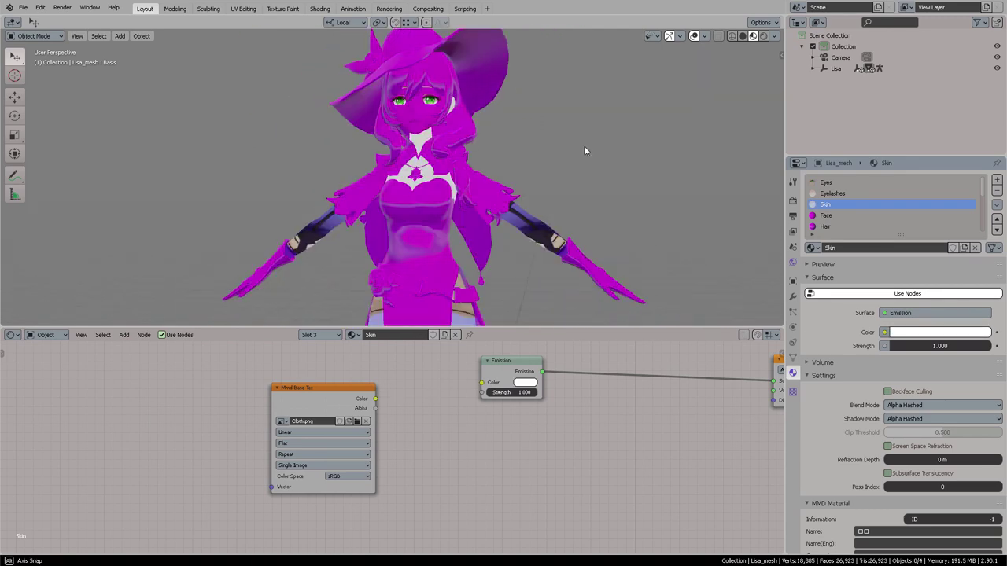
- Load Face.png into the base texture node of the Face material
click(839, 220)
click(358, 421)
click(387, 89)
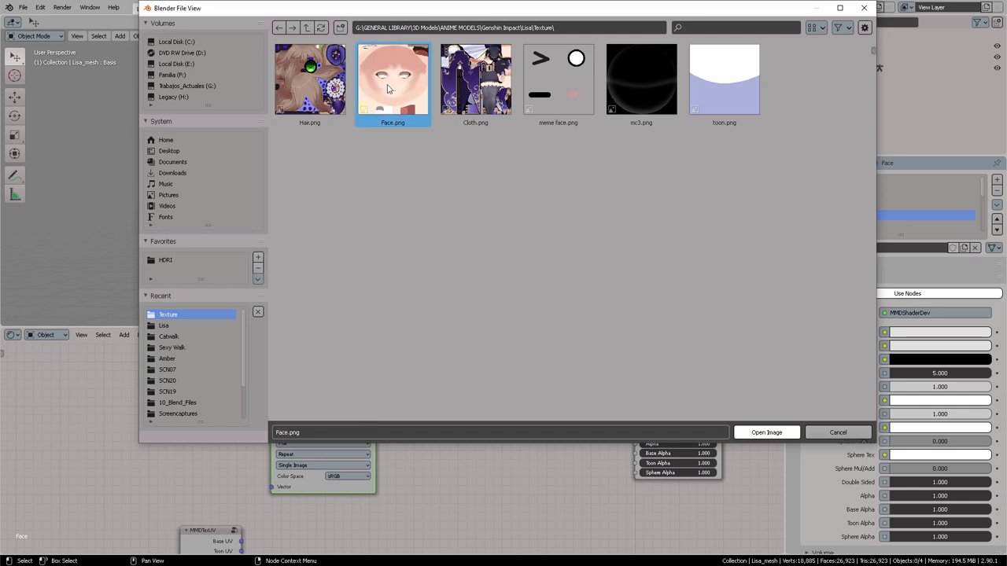
click(746, 432)
- Add an Emission shader to the Face material and connect it between the base texture color and the output surface
key(shift+a)
text(sem)
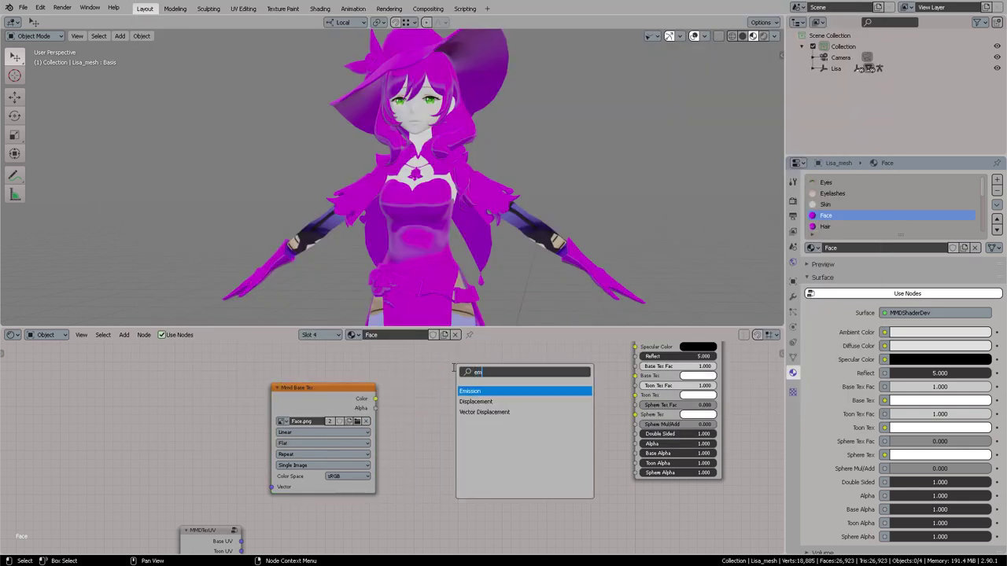
key(Return)
click(454, 372)
drag(375, 399, 453, 395)
ctrl+shift+click(486, 384)
- Delete the leftover MMD shader and UV nodes from the Face material and move the Material Output closer to the Emission node
drag(631, 348, 547, 441)
scroll(547, 442, down, 3)
key(x)
middle_drag(547, 441, 508, 465)
click(269, 477)
key(x)
drag(686, 376, 492, 438)
- In the Hair material, cut the texture links and delete the MMD shader, toon texture and sphere texture nodes
click(830, 228)
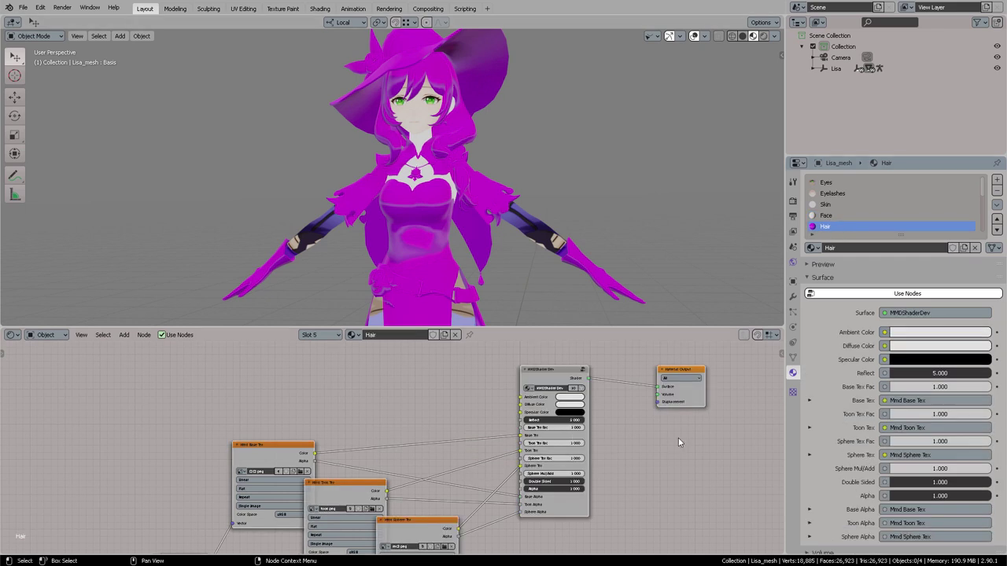
ctrl+right_drag(466, 522, 481, 543)
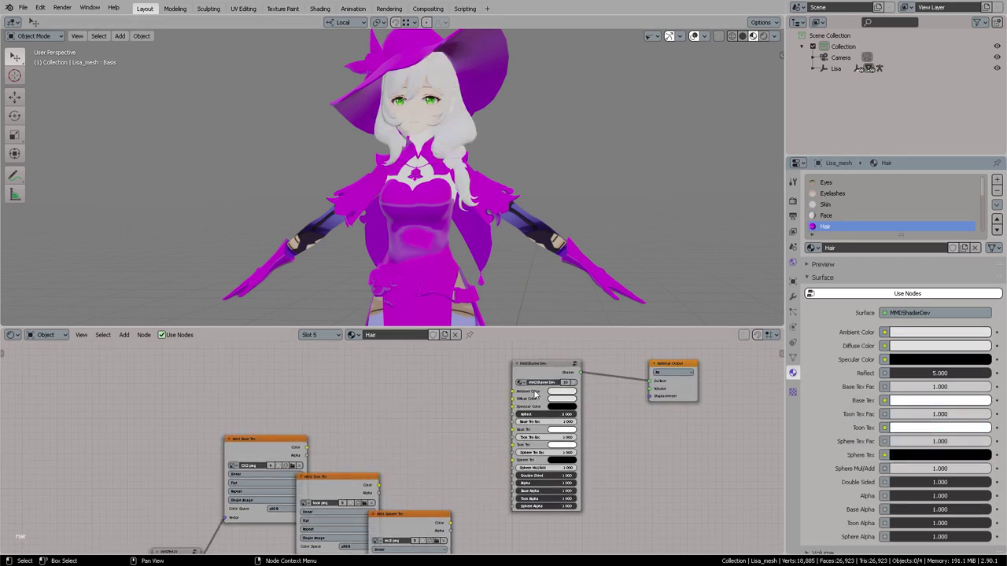
drag(541, 366, 528, 374)
key(x)
click(338, 496)
key(x)
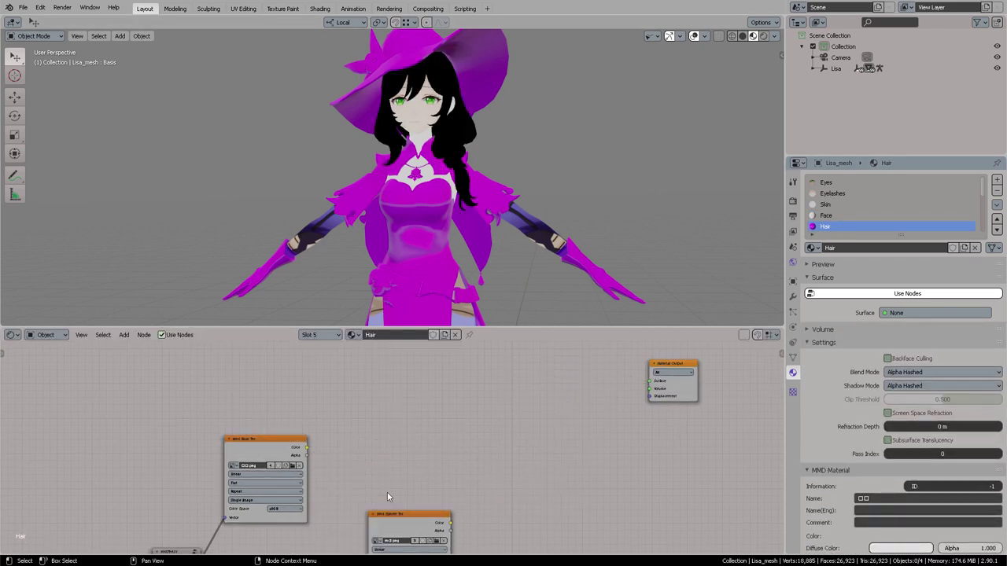
drag(409, 514, 427, 505)
key(x)
- Delete the UV node from the Hair material and move the Material Output next to the base texture node
middle_drag(429, 475, 512, 417)
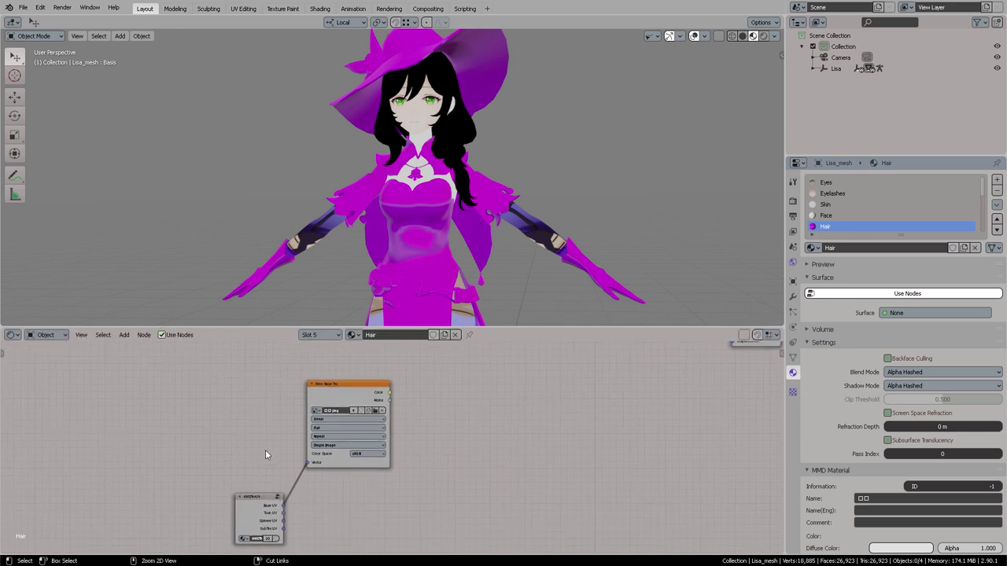
click(275, 510)
key(g)
key(Return)
key(x)
key(Home)
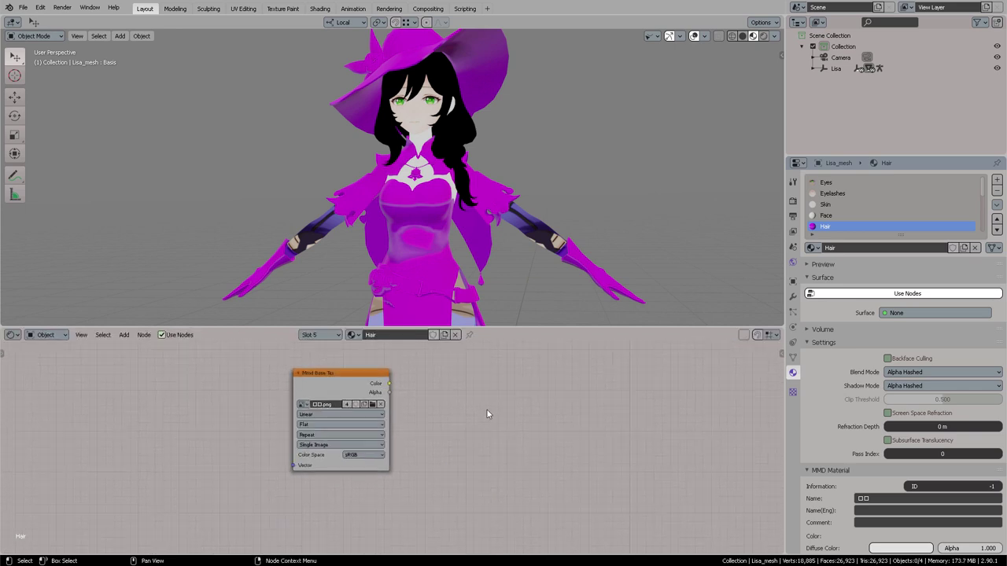
drag(718, 357, 399, 433)
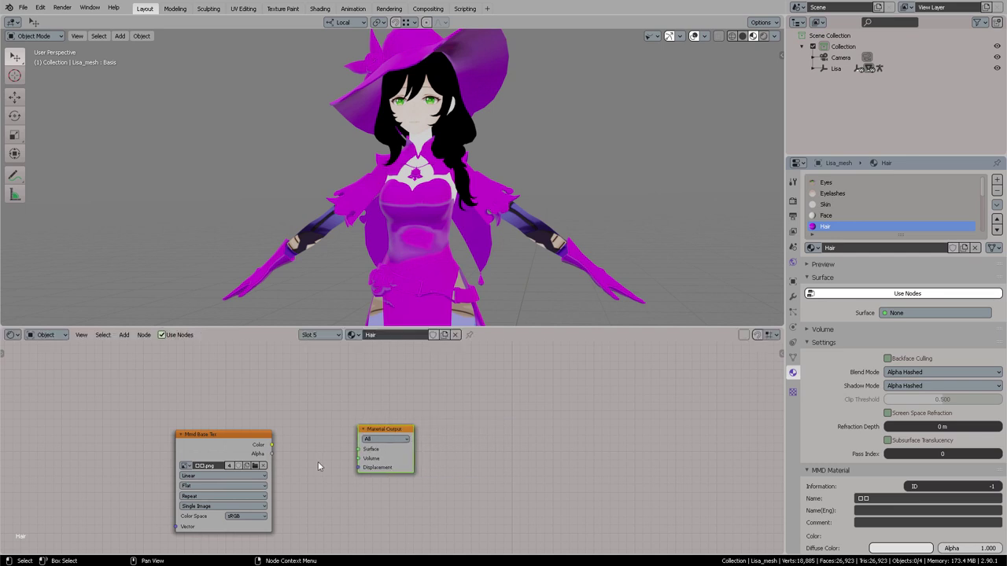
middle_drag(317, 467, 451, 440)
- Select the Lisa mesh and examine its list of UV maps
click(416, 283)
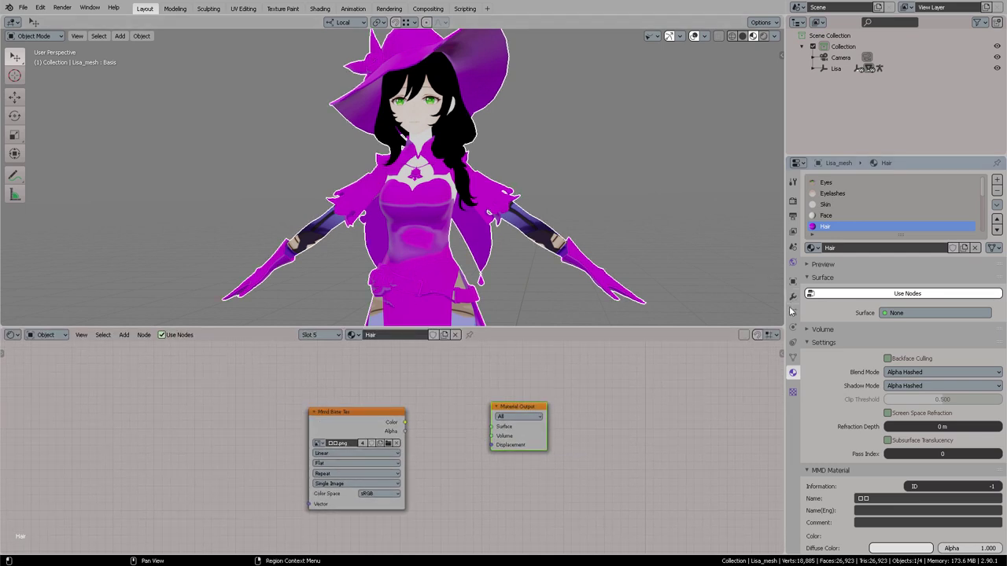
click(792, 358)
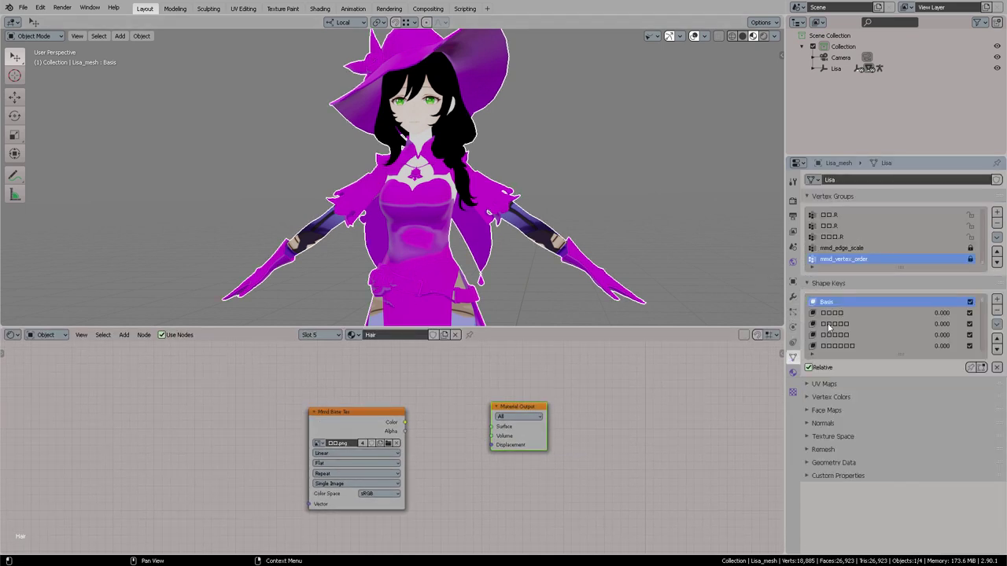
click(824, 384)
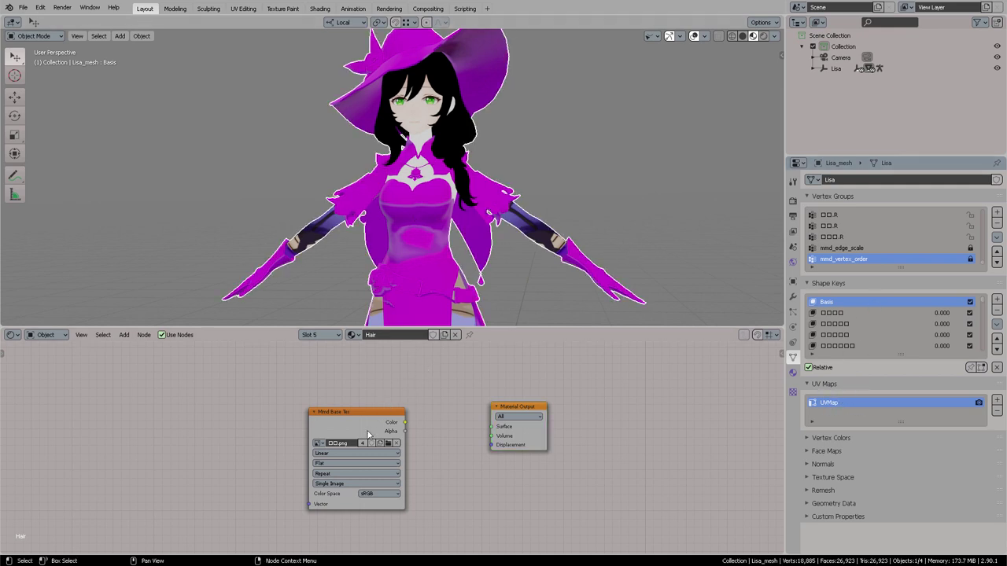
- Load Hair.png into the Hair material's base texture node and make room before the Material Output
drag(379, 431, 371, 431)
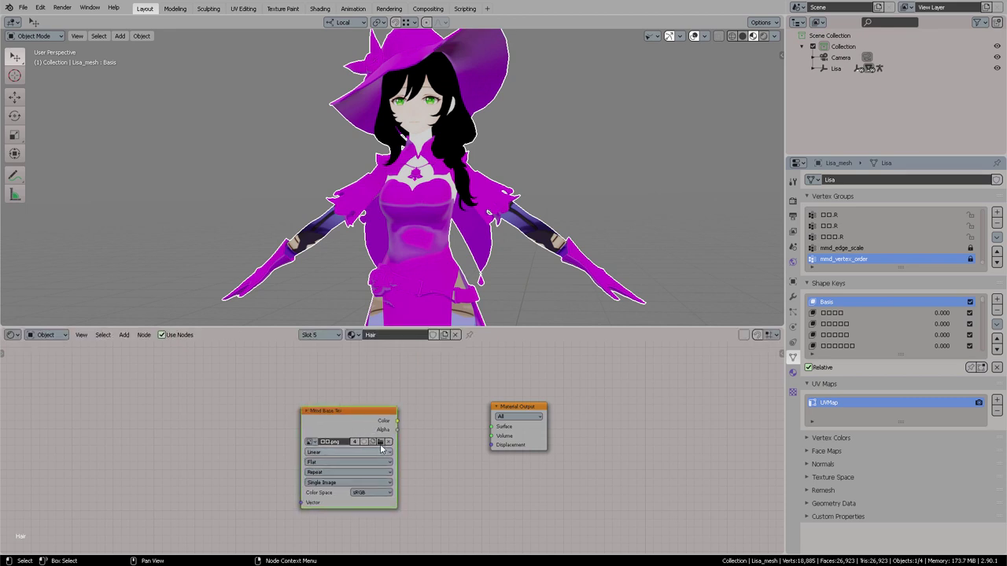
click(380, 445)
click(765, 433)
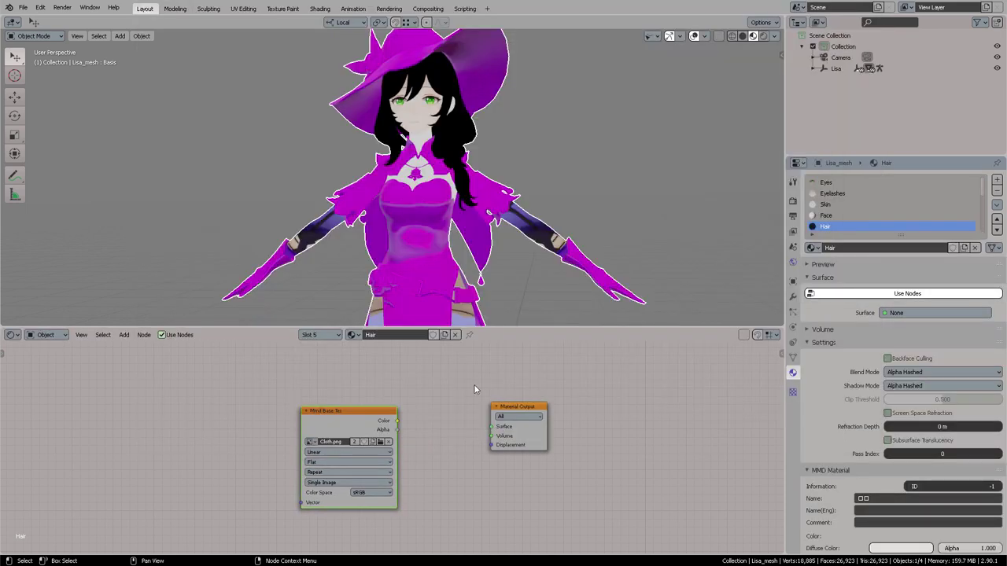
drag(511, 407, 571, 406)
- Add an Emission shader between the Hair material's base texture color and output surface, and check the hair close up
key(shift+a)
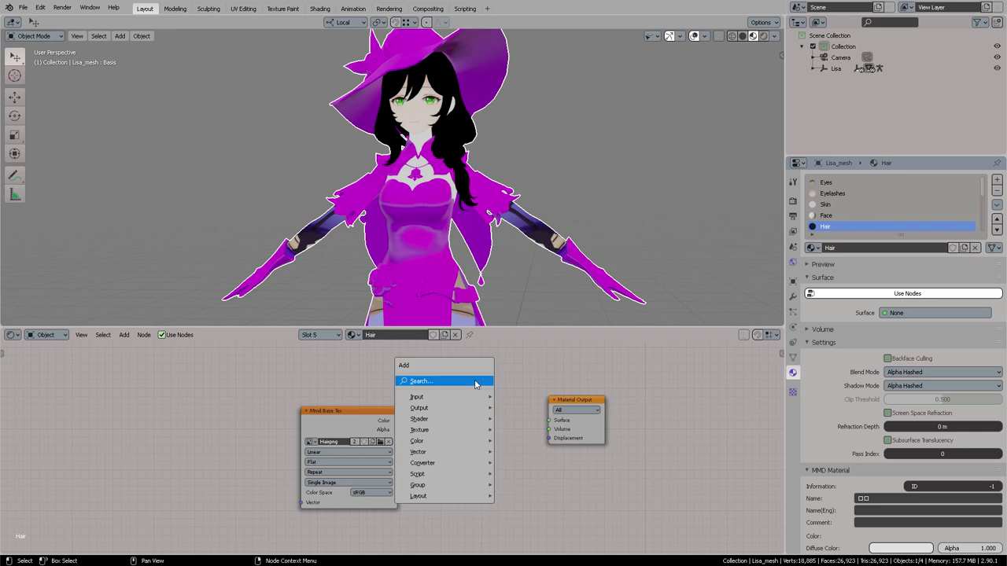
text(emi)
key(Return)
click(475, 382)
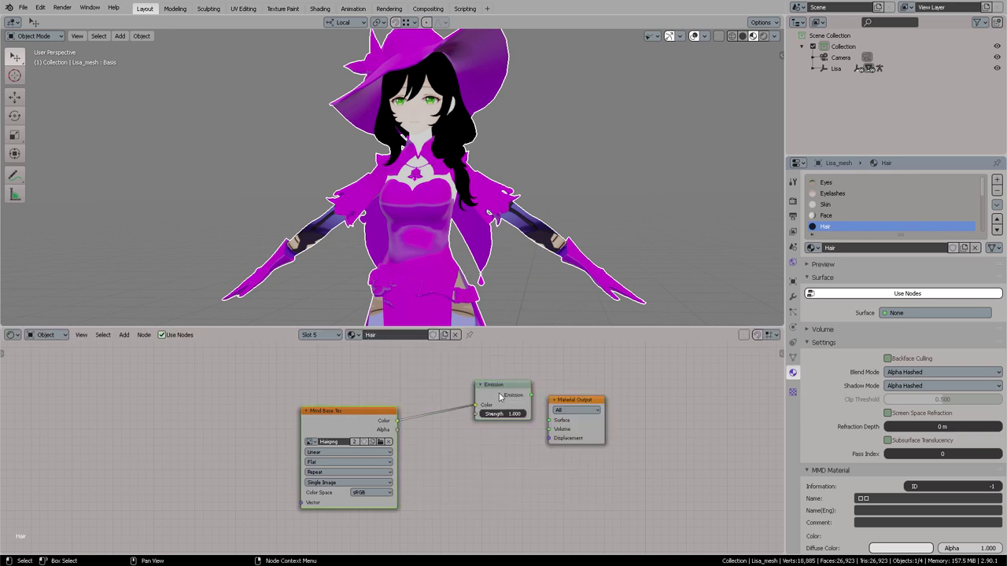
drag(532, 395, 488, 420)
mouse_move(539, 156)
middle_down()
mouse_move(505, 159)
mouse_move(524, 150)
middle_up()
scroll(524, 150, up, 5)
middle_drag(455, 132, 591, 209)
scroll(591, 209, down, 4)
scroll(844, 215, down, 2)
- Strip the Jewel material down to its base texture and Material Output nodes, and load Hair.png into the texture node
click(844, 215)
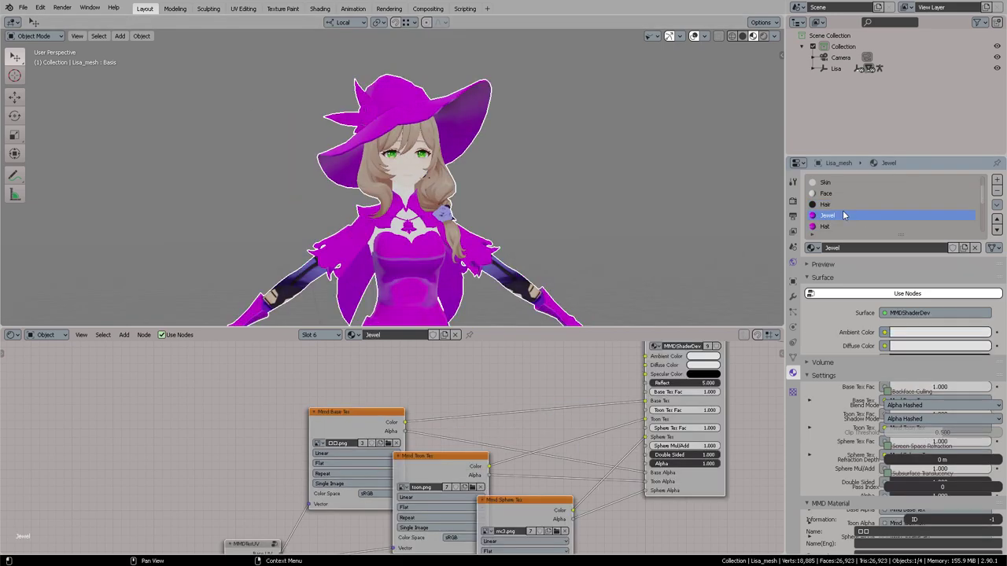
ctrl+right_drag(582, 470, 604, 516)
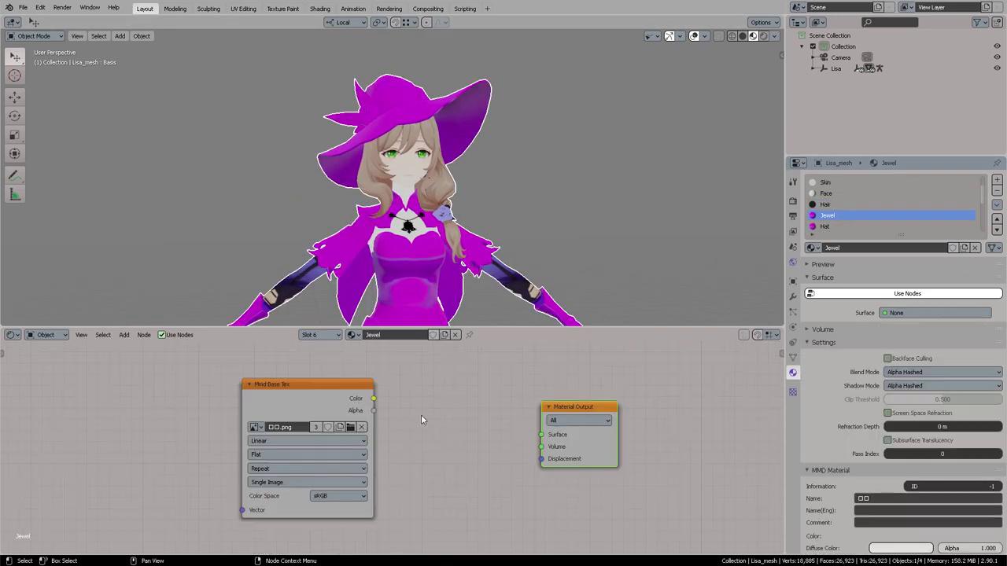
click(351, 427)
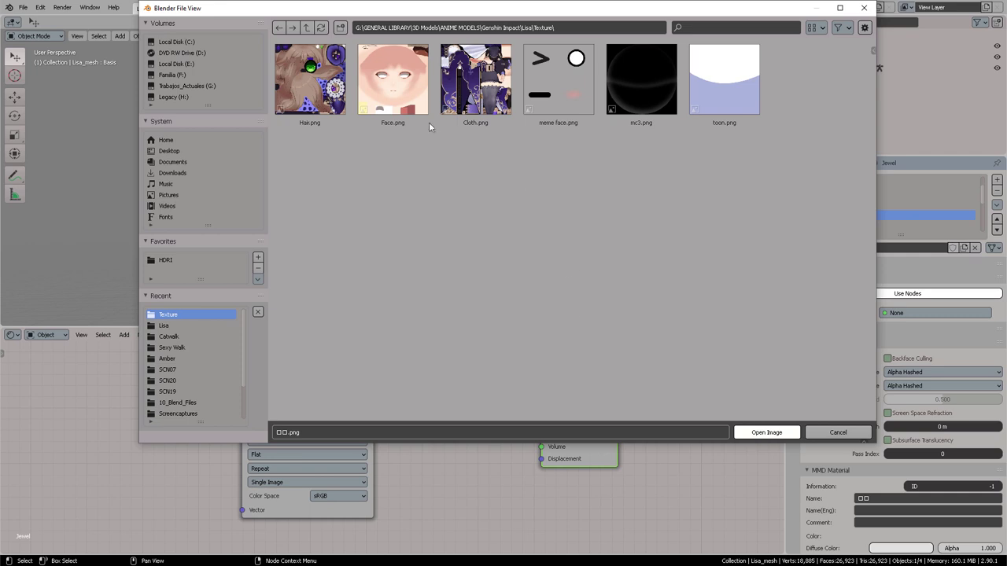
click(309, 79)
click(767, 432)
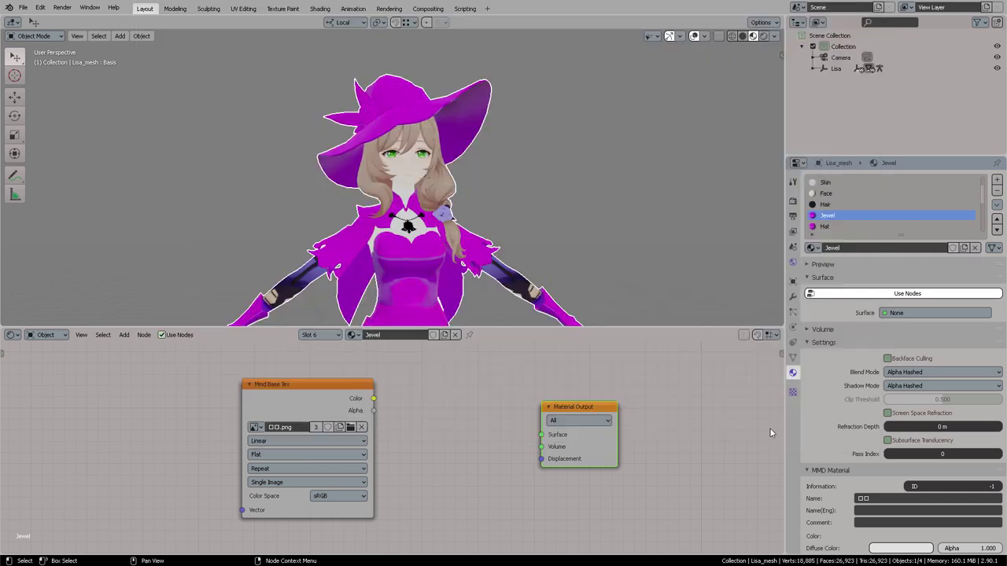
- Add an Emission shader between the Jewel material's base texture color and output surface, and check the necklace jewel close up
key(shift+a)
text(emi)
key(Return)
click(455, 380)
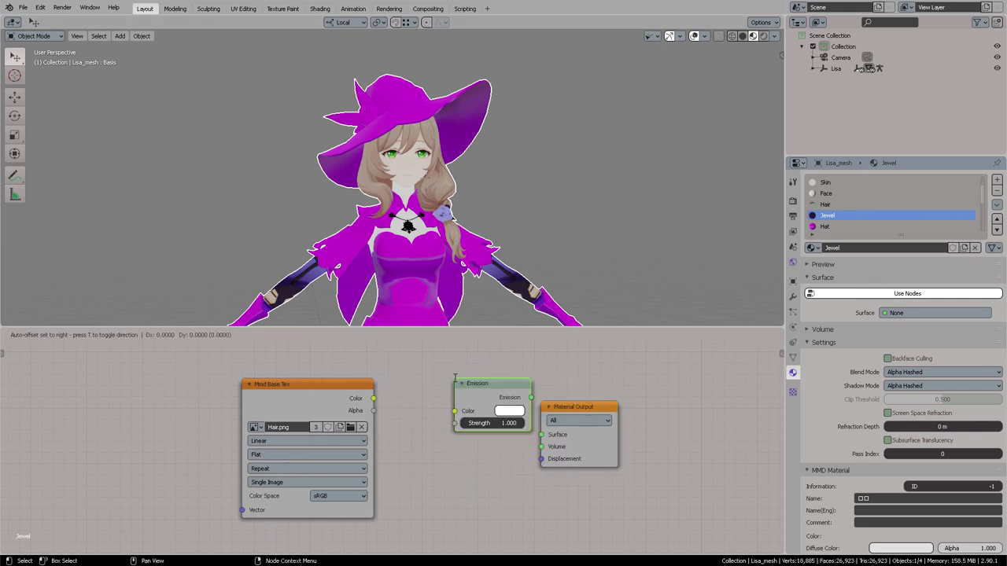
drag(601, 395, 611, 355)
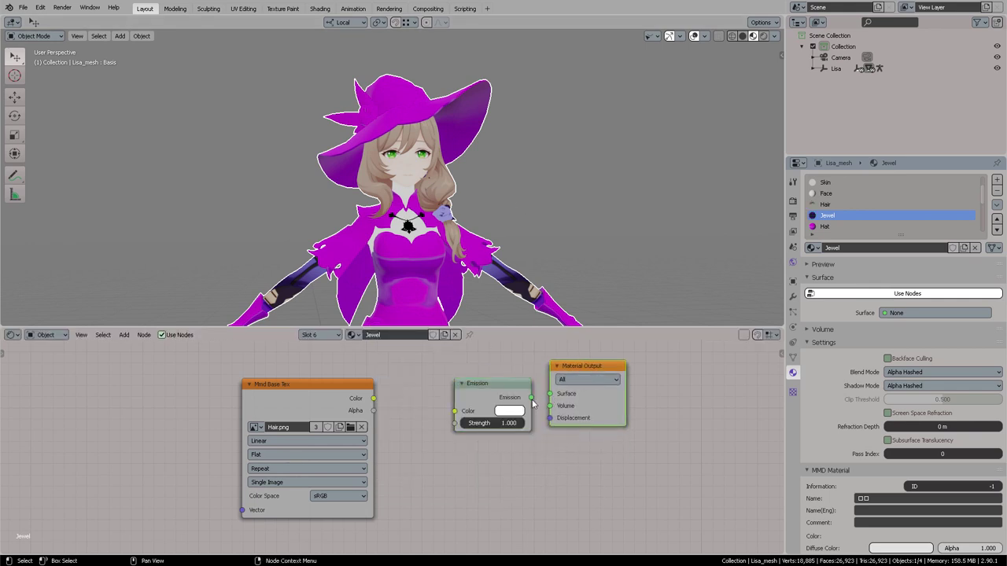
drag(373, 398, 454, 410)
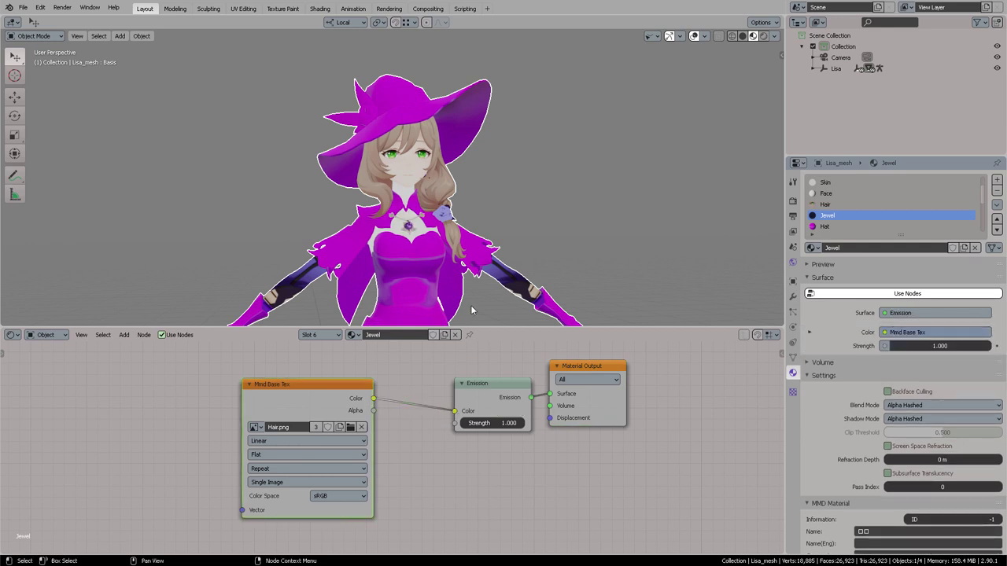
scroll(531, 214, up, 4)
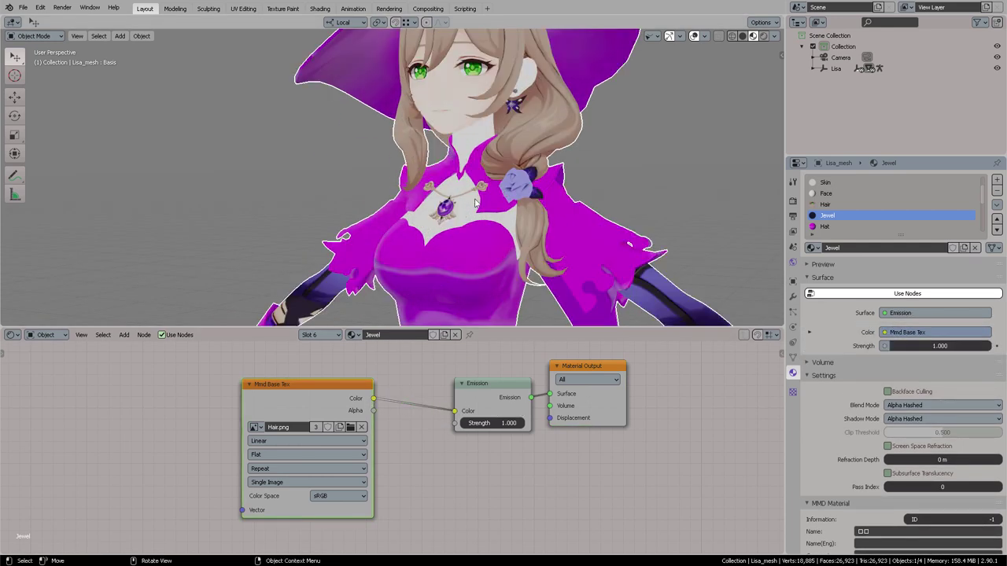
middle_drag(477, 215, 536, 188)
- In the Hat material, remove the MMD shader, UV, toon and sphere nodes and connect a new Emission shader to the output
click(830, 225)
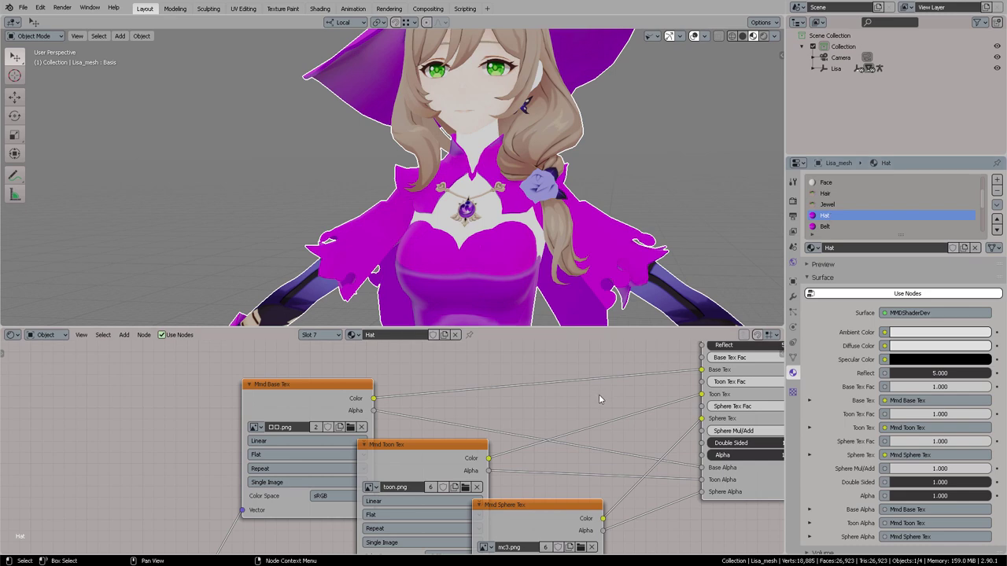
scroll(599, 394, down, 3)
drag(351, 430, 324, 387)
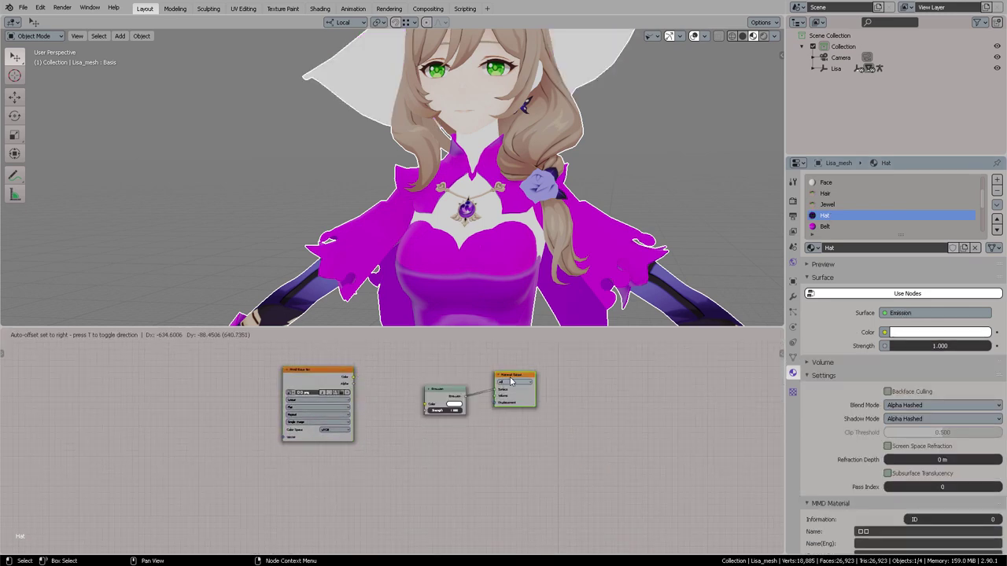
scroll(387, 382, up, 3)
middle_drag(387, 382, 372, 450)
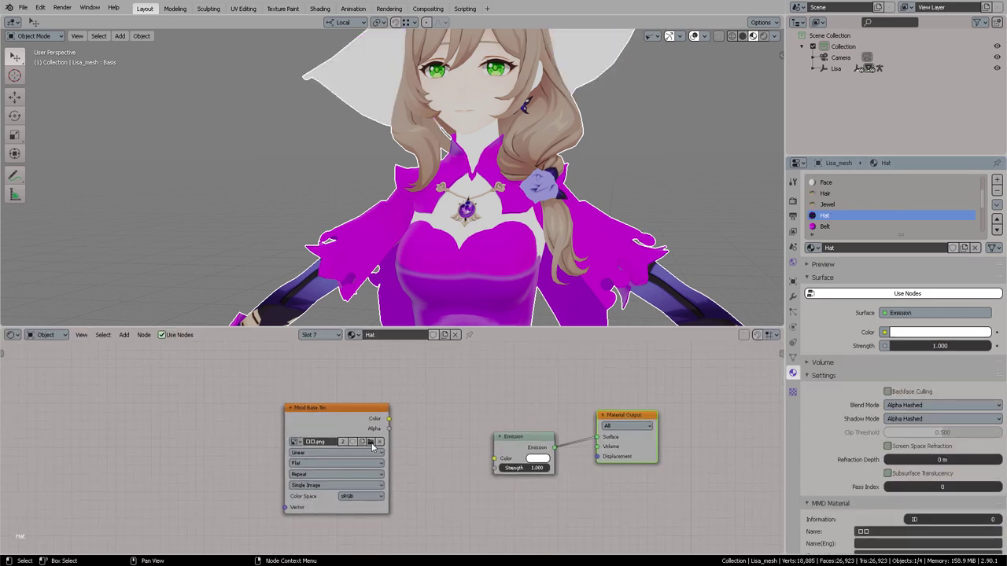
- Connect the Hat material's base texture to the Emission color, load Hair.png into it, and check the hat
click(371, 443)
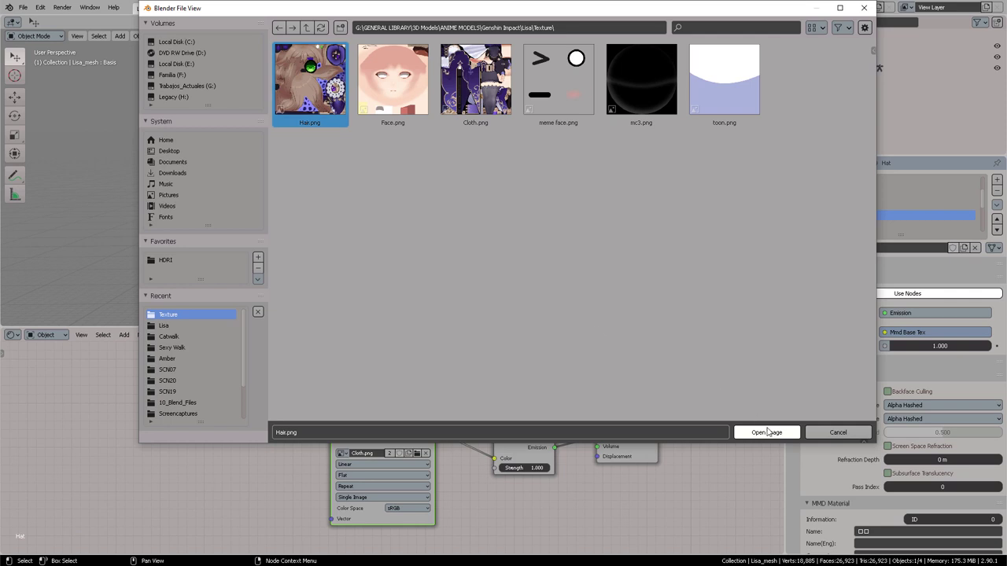
click(767, 432)
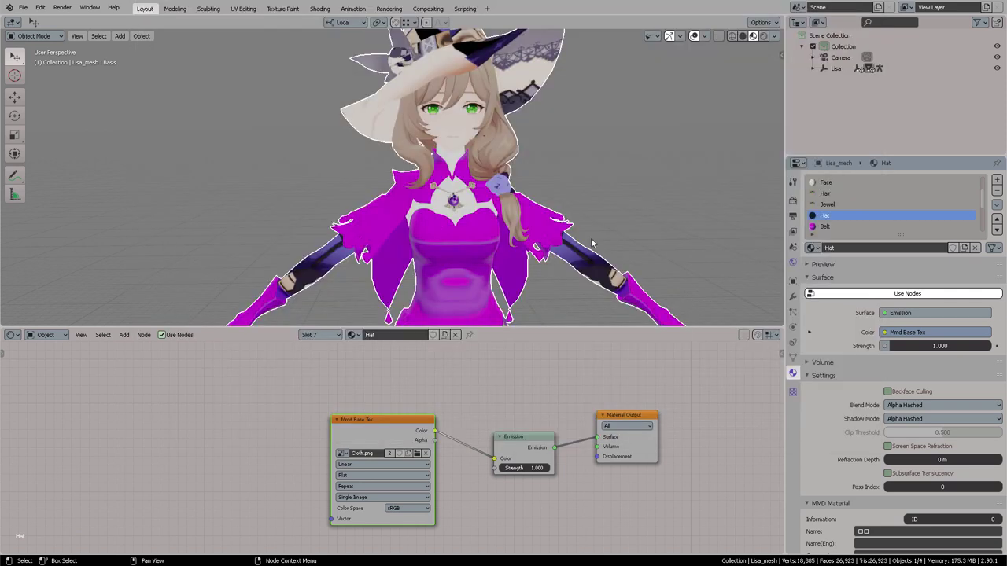
middle_drag(509, 93, 480, 77)
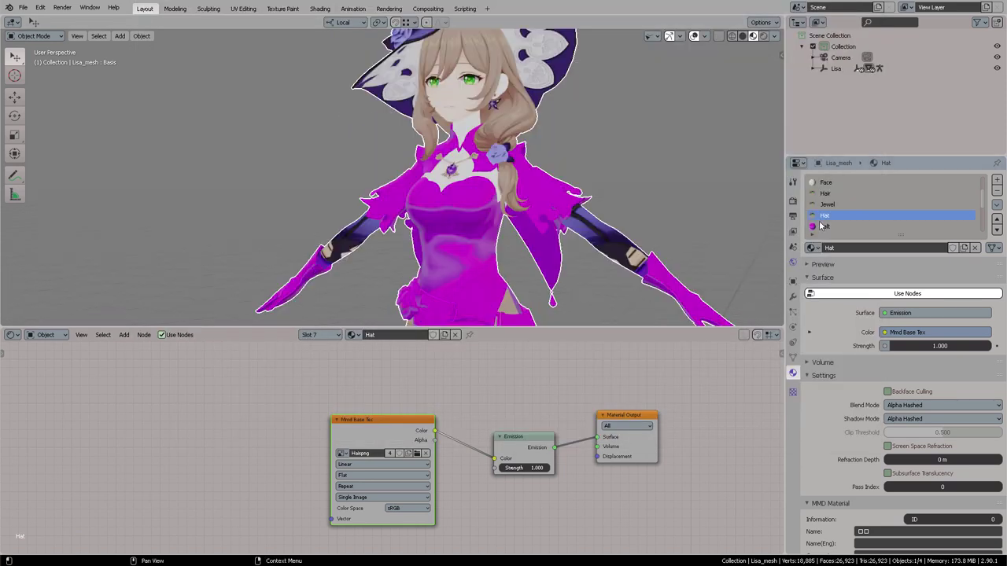
- Rebuild the Belt material with its base texture feeding an Emission shader into the output, and load Cloth.png as the texture
click(823, 227)
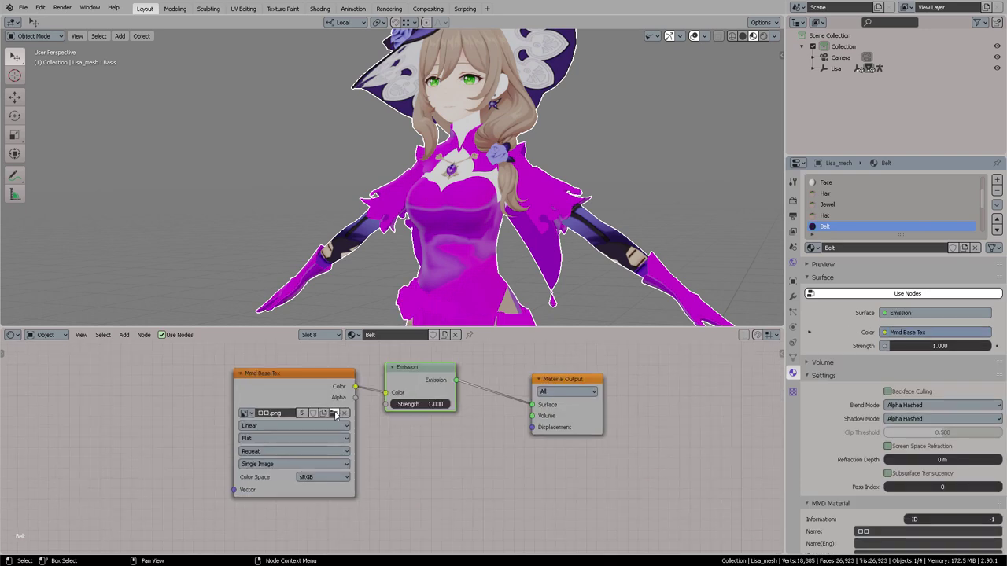
click(334, 414)
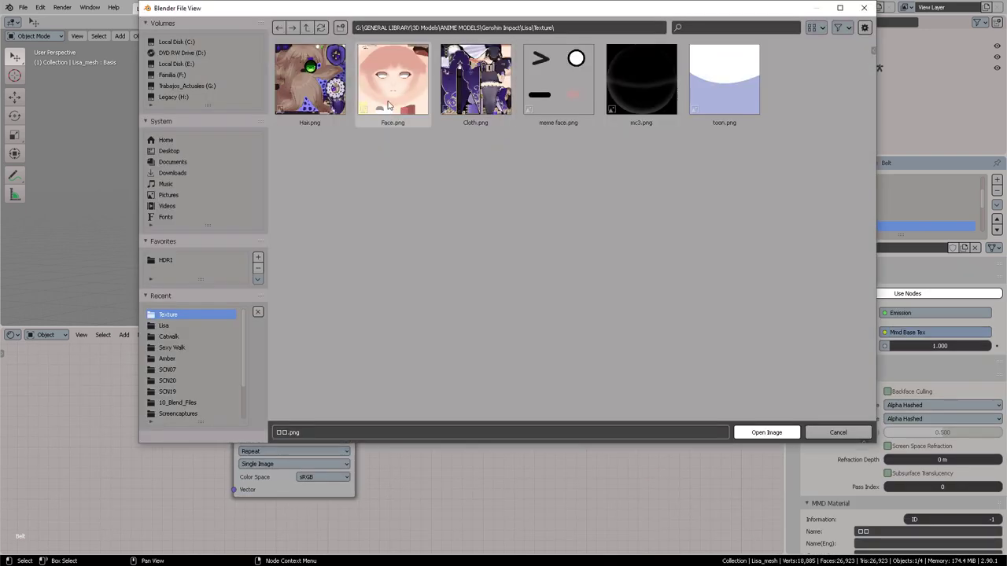
click(474, 98)
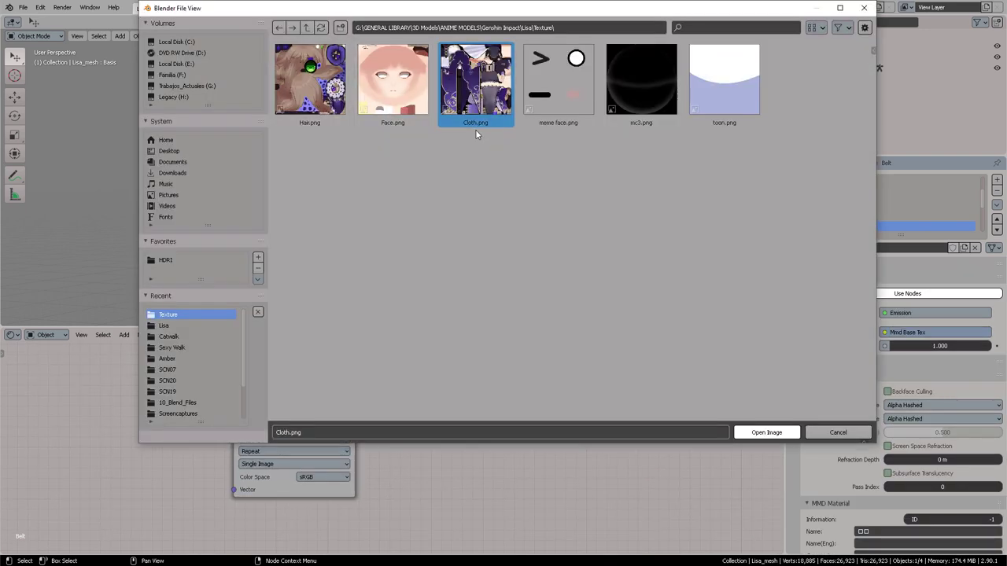
drag(637, 16, 601, 27)
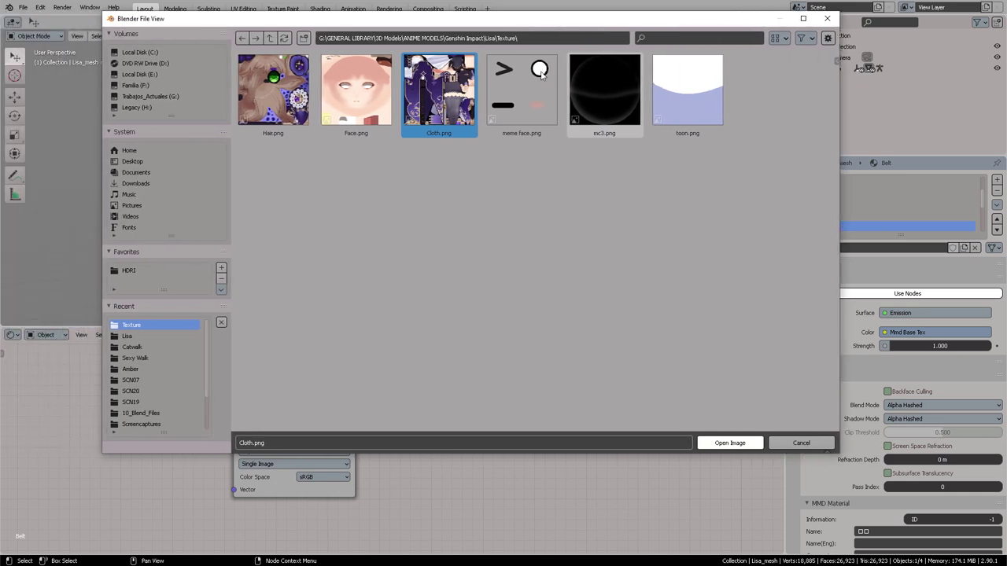
click(725, 443)
shift+middle_drag(546, 279, 541, 236)
scroll(543, 236, down, 3)
scroll(845, 220, down, 3)
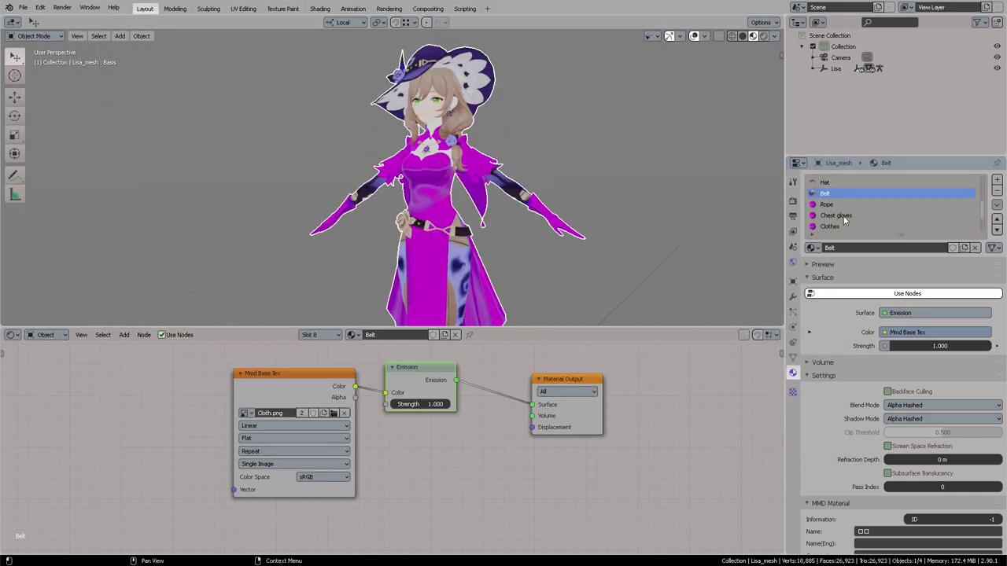
- Reduce the Rope material to its base texture, a new Emission shader and the output, and link them color to surface
click(838, 205)
key(Home)
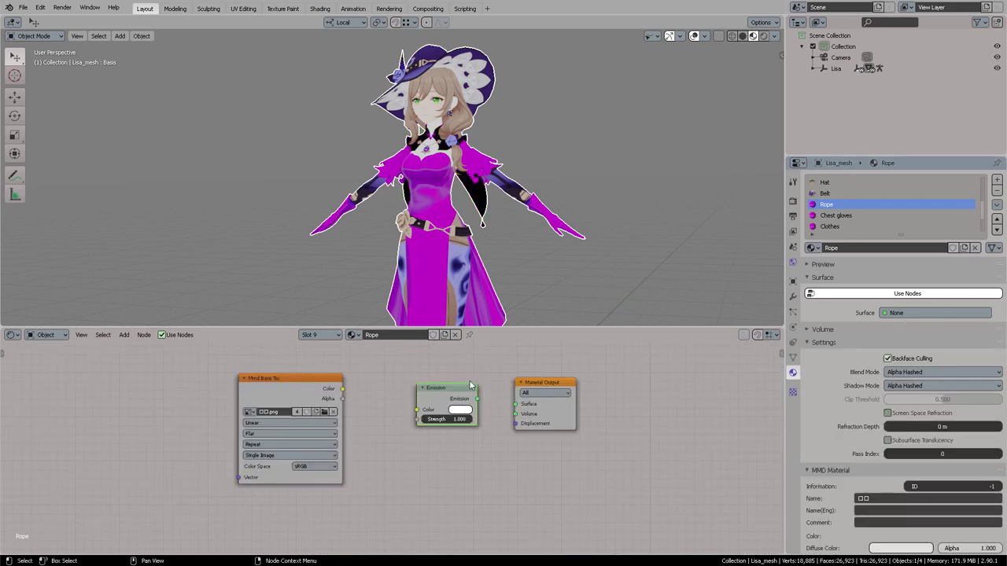
drag(517, 408, 515, 404)
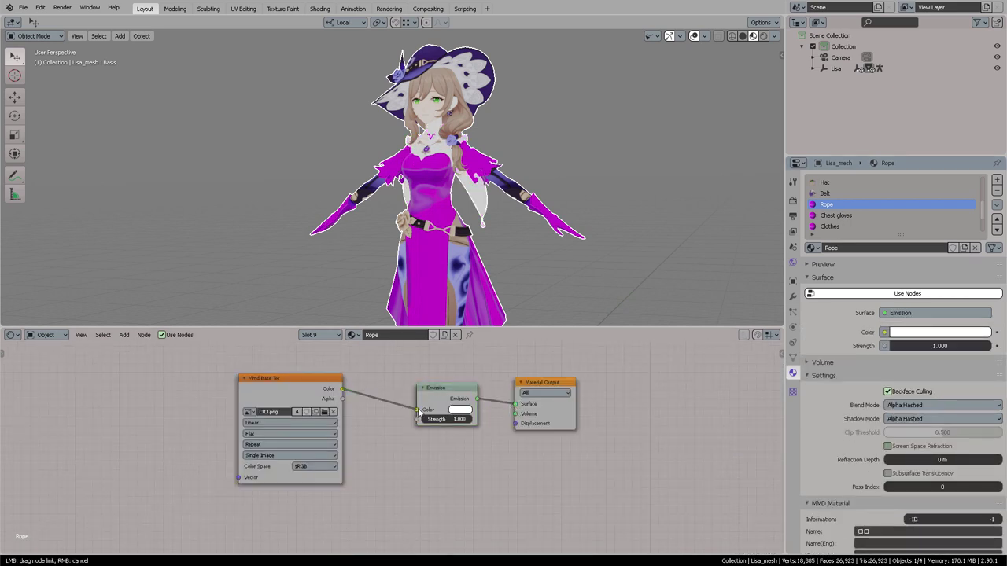
drag(419, 414, 418, 410)
- Load Cloth.png into the Rope material's base texture node and check the model from several angles
click(324, 413)
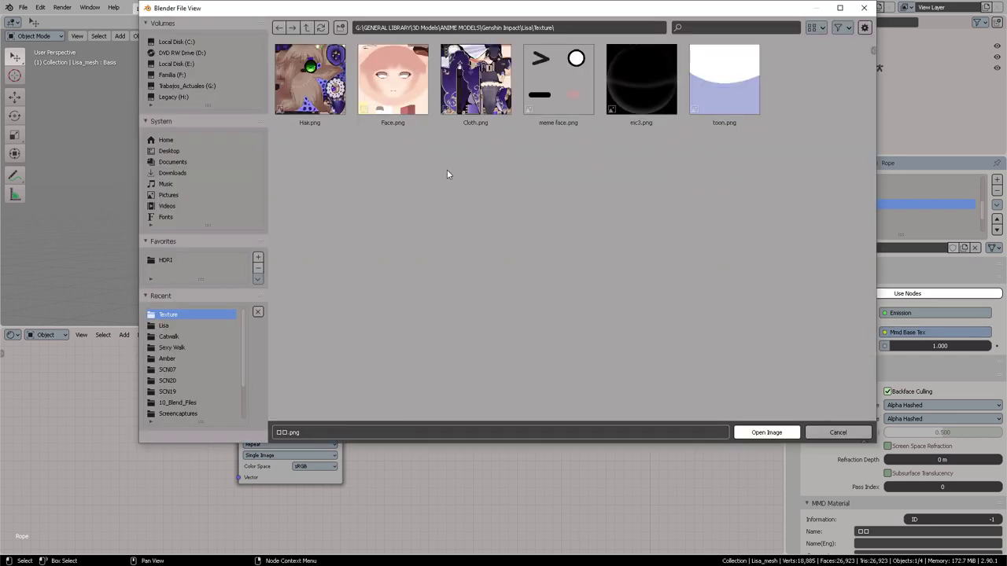
click(475, 82)
click(766, 431)
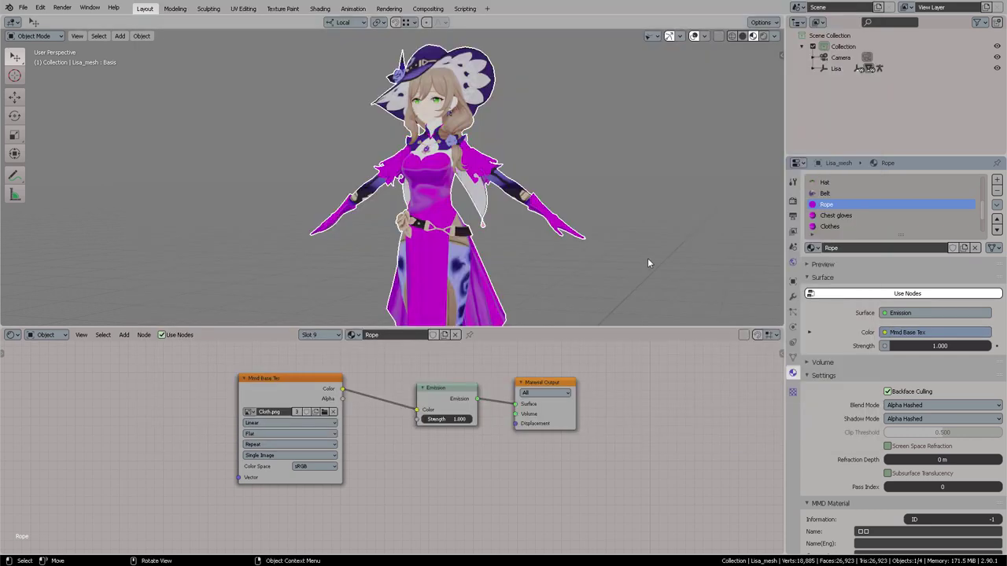
middle_drag(449, 205, 565, 206)
middle_drag(511, 197, 669, 203)
- In the Chest gloves material, replace the MMD shader setup with an Emission shader linked between the base texture and the output
click(833, 217)
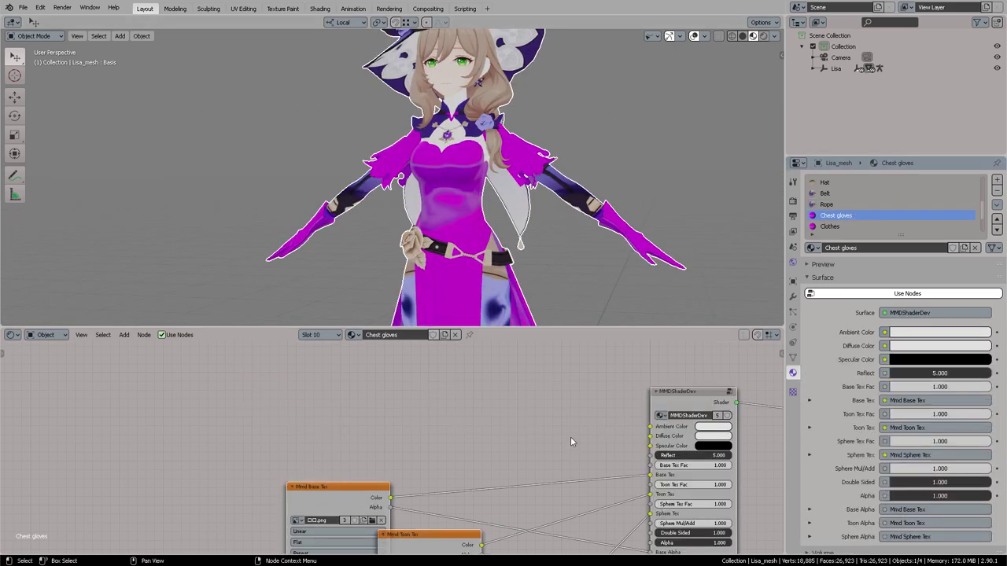
scroll(570, 436, down, 2)
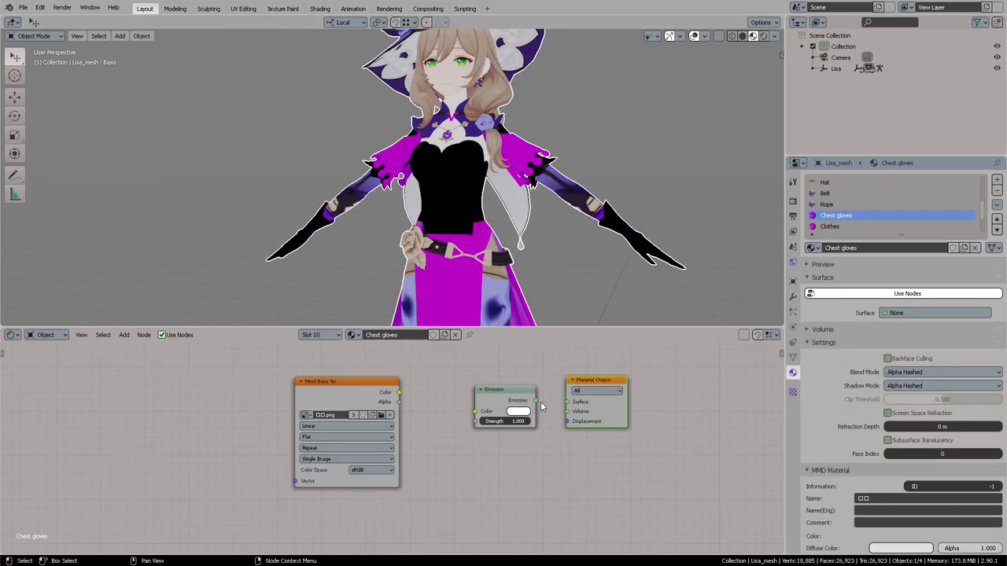
drag(535, 400, 567, 402)
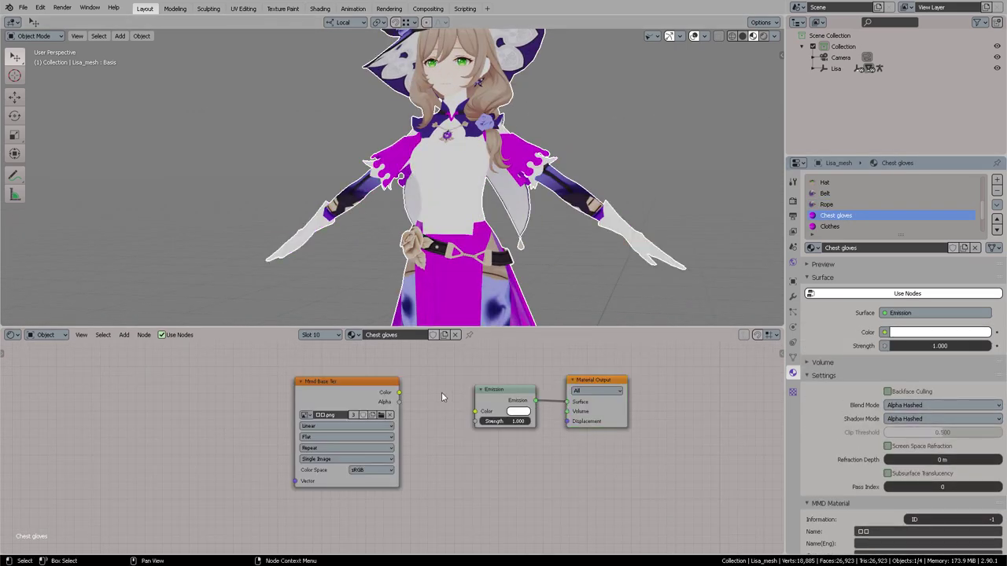
drag(300, 393, 260, 405)
drag(359, 404, 478, 411)
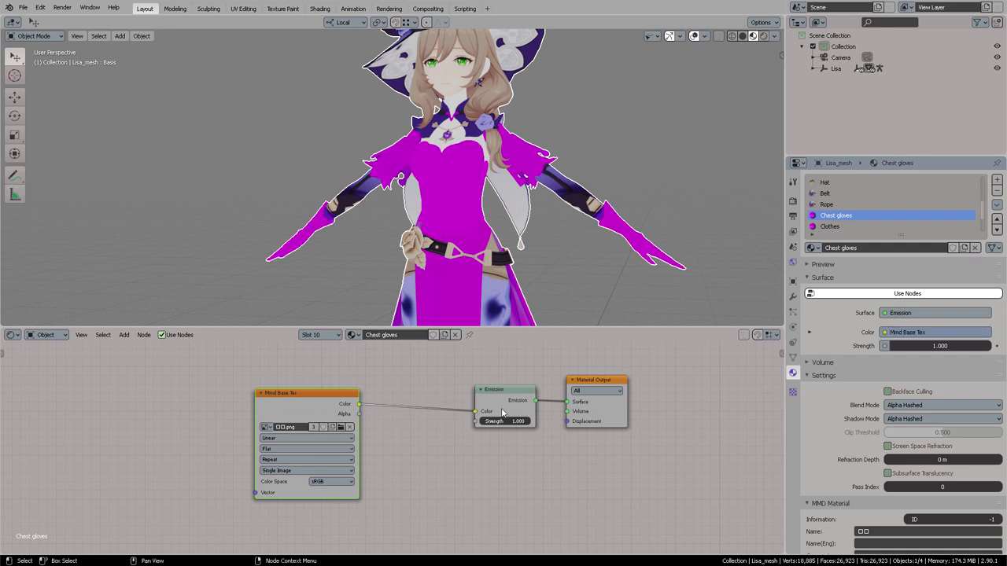
- Load Cloth.png into the Chest gloves base texture node and check the bodice and gloves
click(347, 427)
click(475, 80)
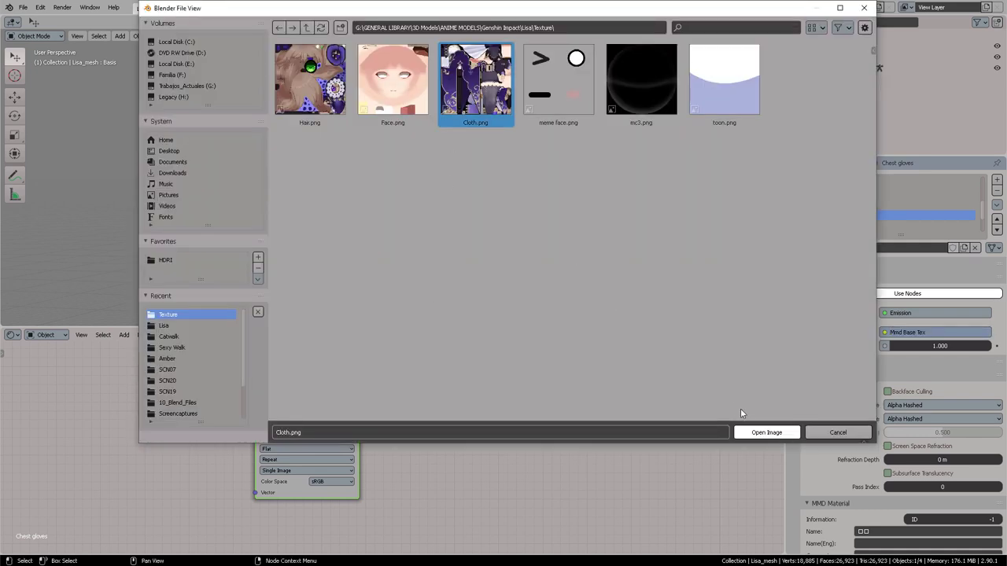
click(761, 432)
middle_drag(554, 206, 515, 232)
- Strip the Clothes material of its MMD shader, toon and sphere nodes and route the base texture through an Emission shader to the output
click(830, 226)
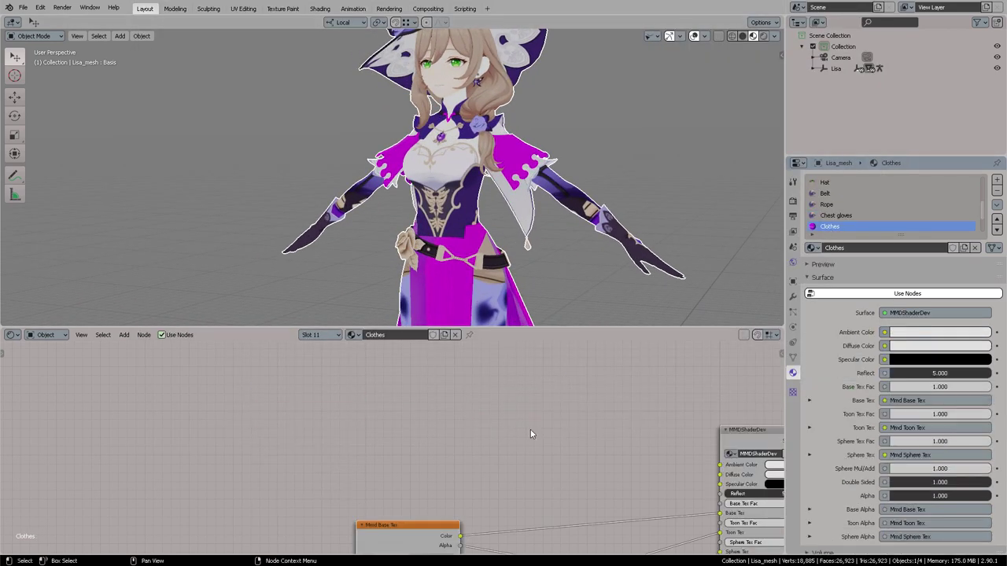
scroll(527, 440, down, 3)
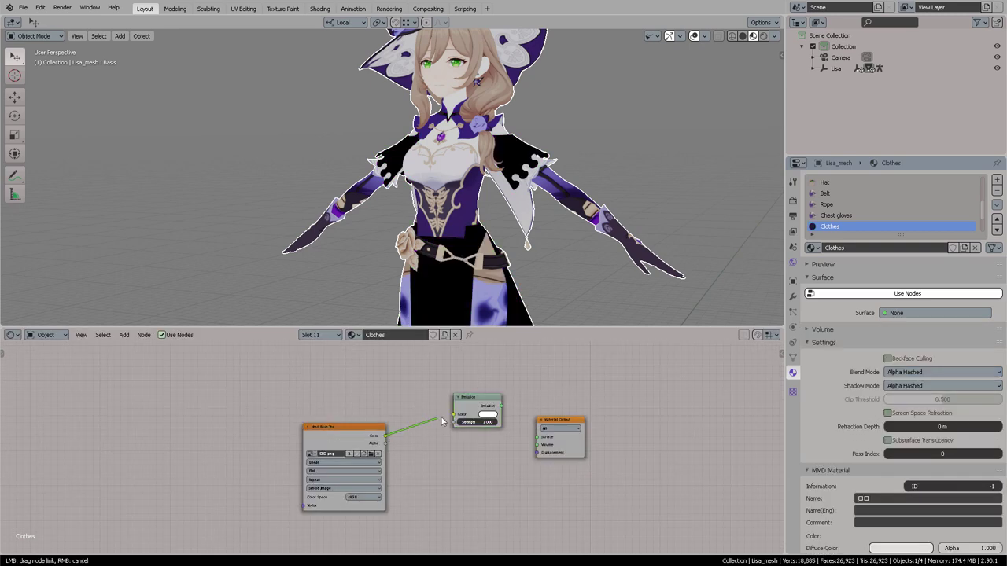
drag(441, 421, 538, 437)
- Load Cloth.png into the Clothes material's base texture node, then deselect the model and check the dress and shoulder cape
click(370, 454)
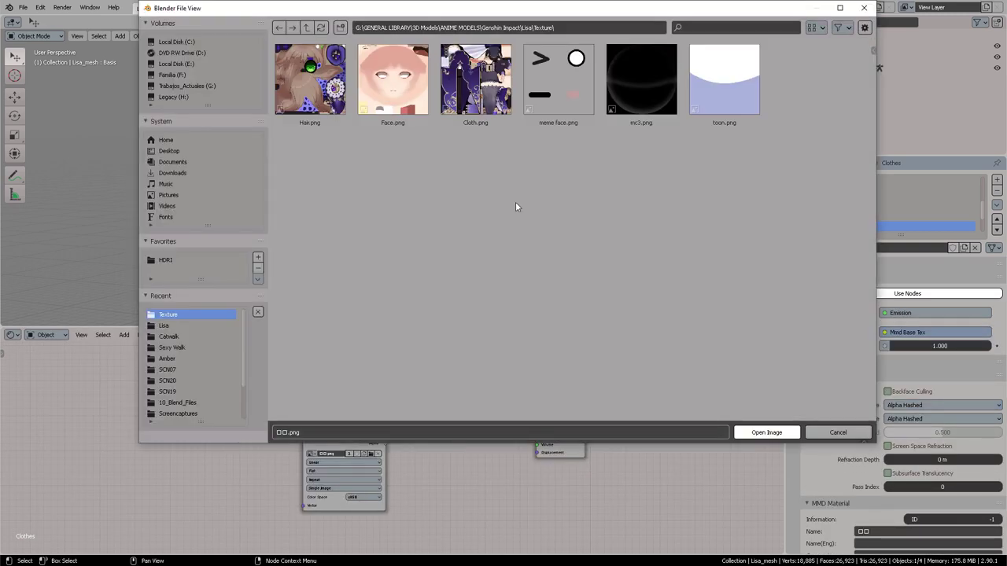
drag(544, 15, 474, 39)
click(394, 117)
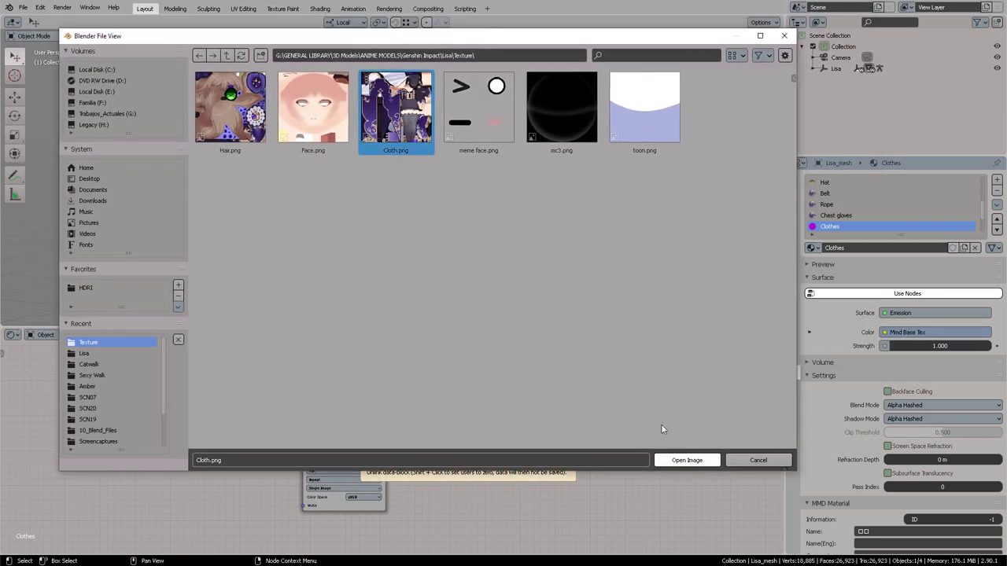
click(687, 461)
middle_drag(495, 166, 558, 168)
key(alt+a)
scroll(559, 169, up, 3)
scroll(894, 207, down, 2)
- In the Heels material, replace the MMD shader setup with an Emission shader joining the base texture color to the output surface
click(839, 216)
scroll(617, 191, down, 5)
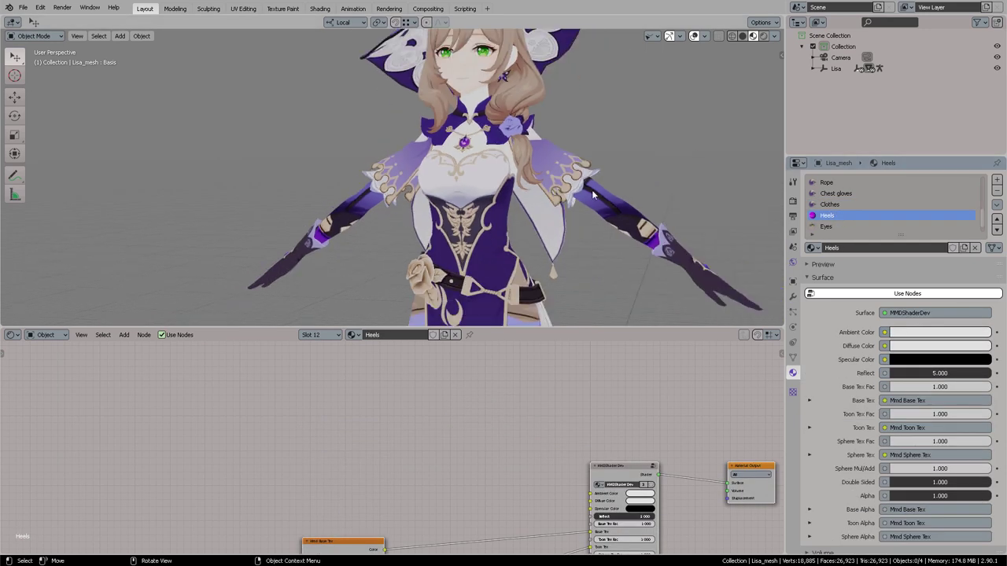
scroll(461, 465, down, 2)
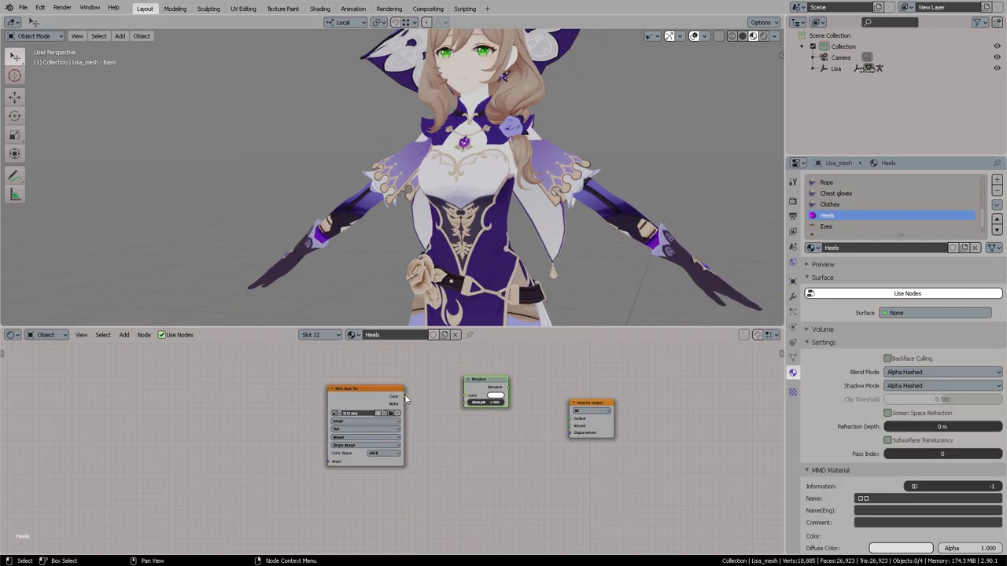
drag(402, 396, 571, 418)
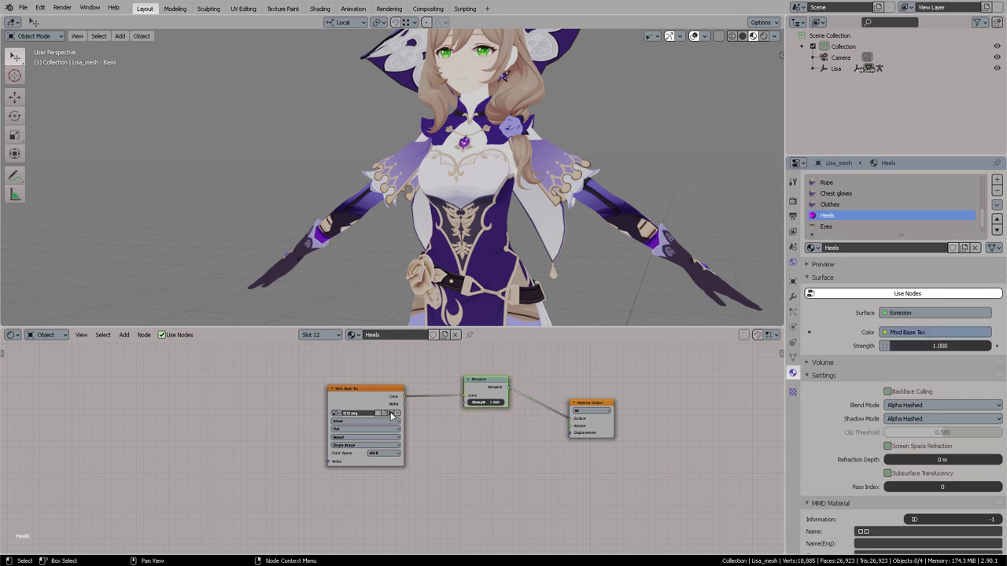
- Load Cloth.png into the Heels material's base texture node and check the shoes close up
click(392, 414)
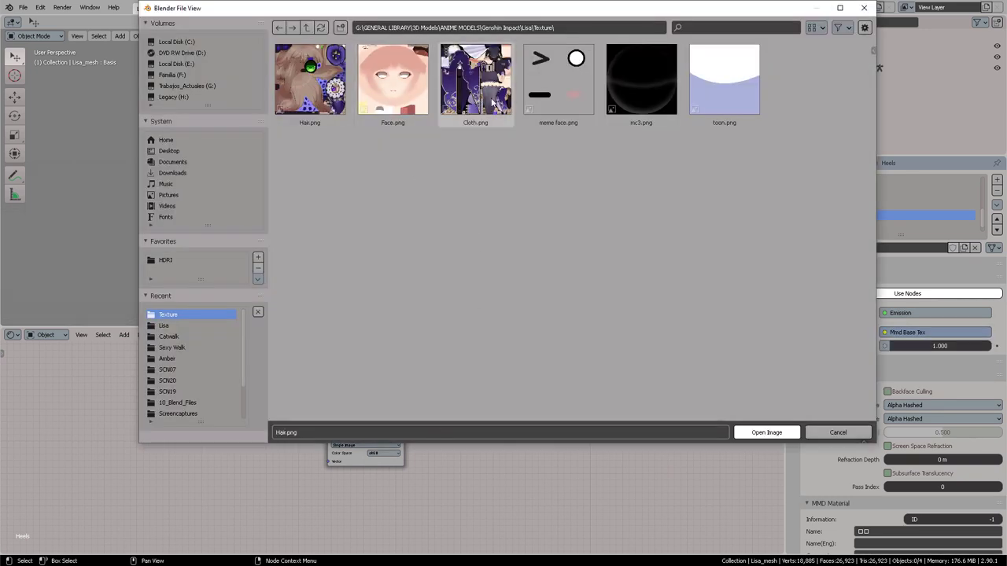
click(494, 101)
click(760, 434)
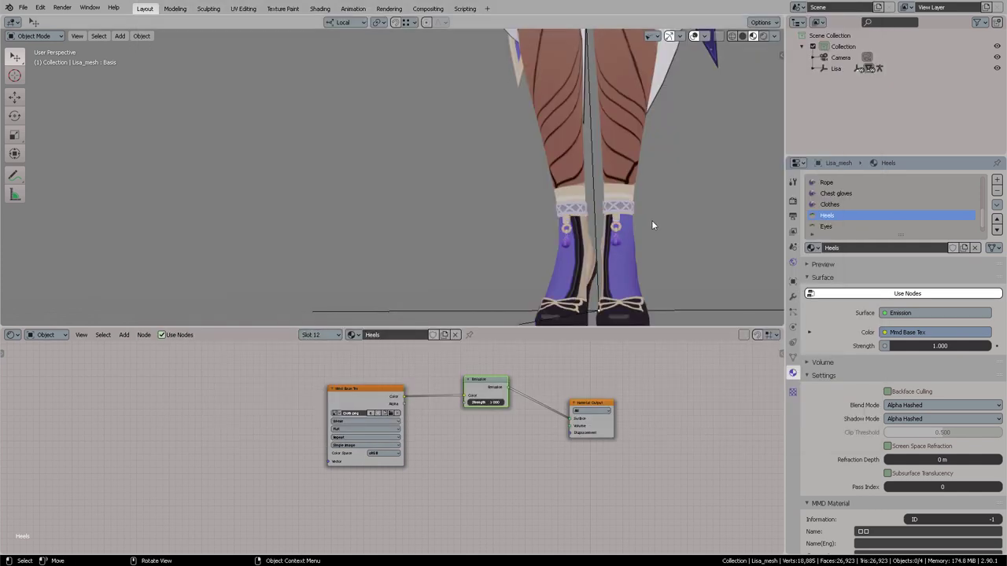
middle_drag(652, 225, 521, 207)
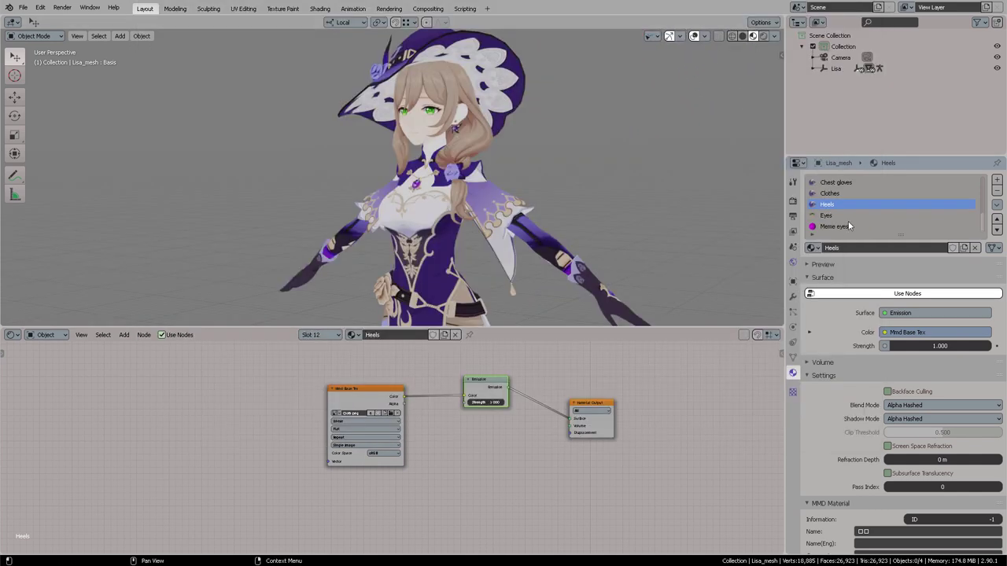
- Rebuild the Meme eyes material with its base texture feeding an Emission shader, and choose meme face.png as the texture image
click(835, 227)
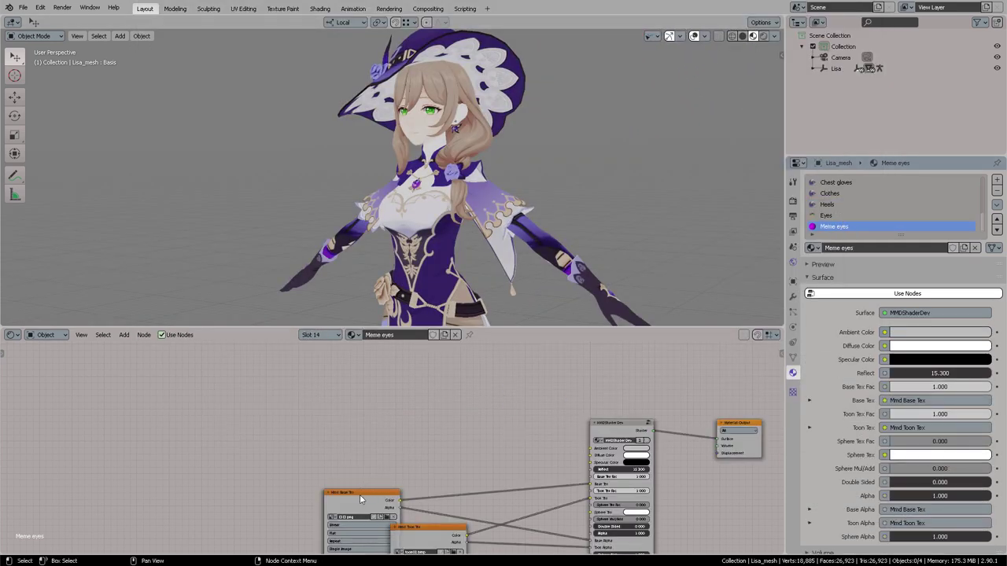
drag(360, 494, 359, 407)
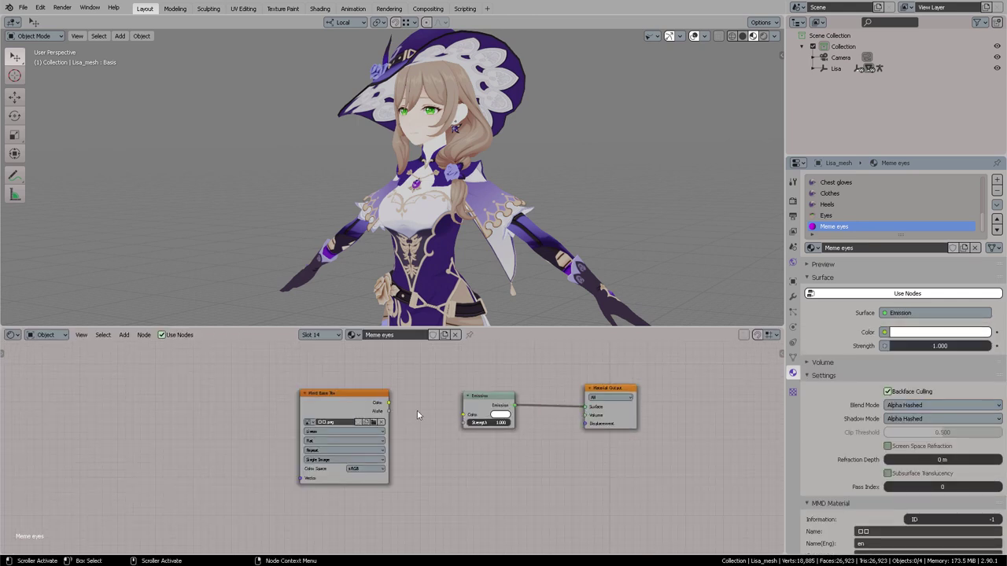
drag(388, 403, 464, 415)
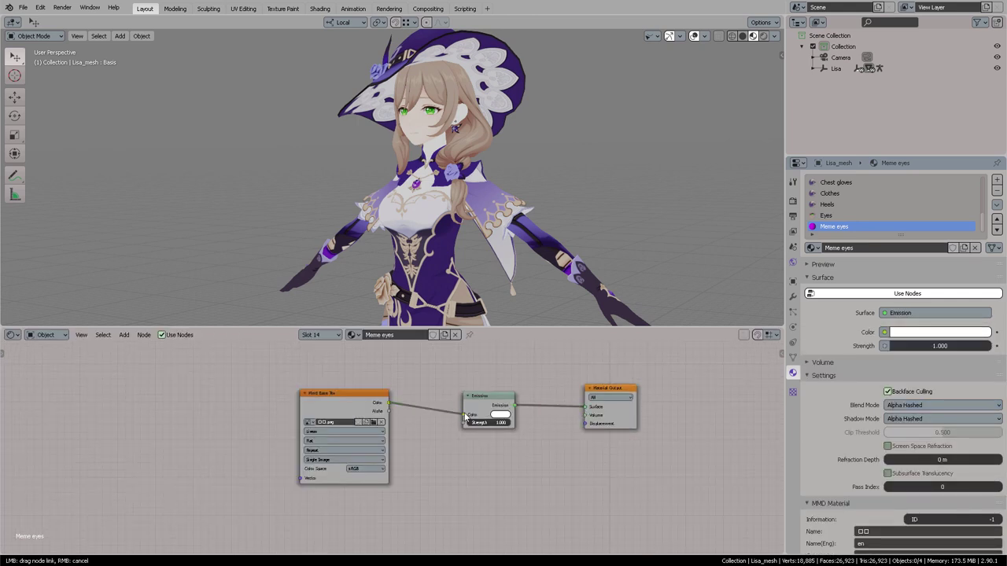
click(375, 423)
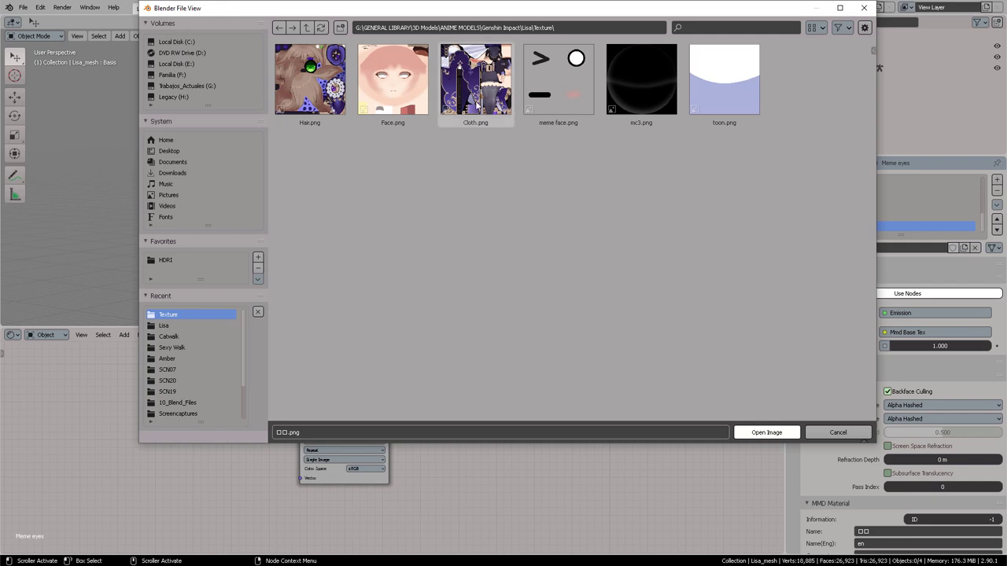
drag(659, 11, 635, 20)
click(535, 88)
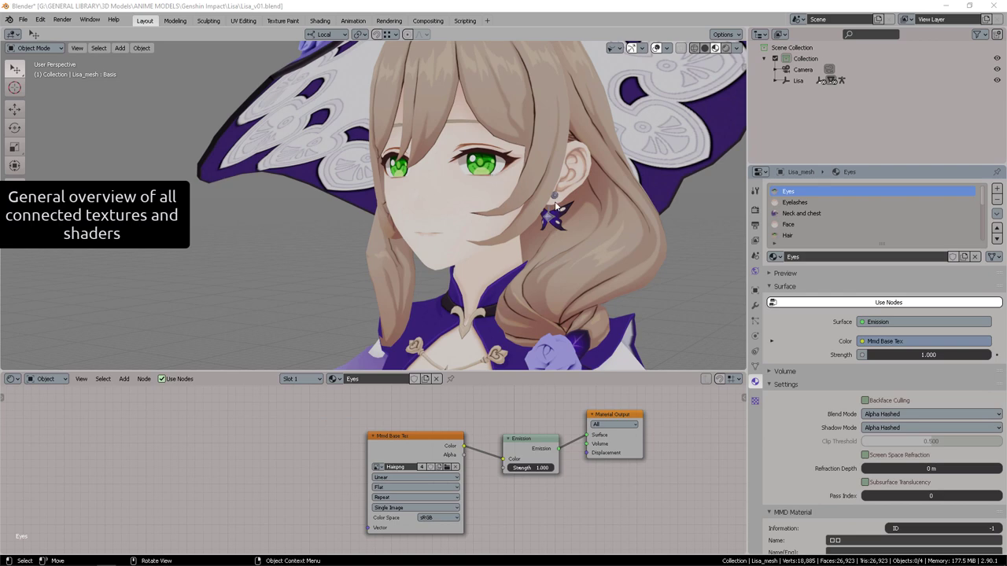
- Check the base texture and Emission connection of the Eyes and Eyelashes materials, with the model's upper body in view
mouse_move(555, 206)
middle_down()
mouse_move(494, 220)
mouse_move(496, 198)
mouse_move(412, 235)
mouse_move(543, 211)
middle_up()
mouse_move(431, 216)
shift+middle_down()
mouse_move(428, 259)
mouse_move(453, 225)
mouse_move(439, 230)
shift+middle_up()
scroll(430, 249, down, 2)
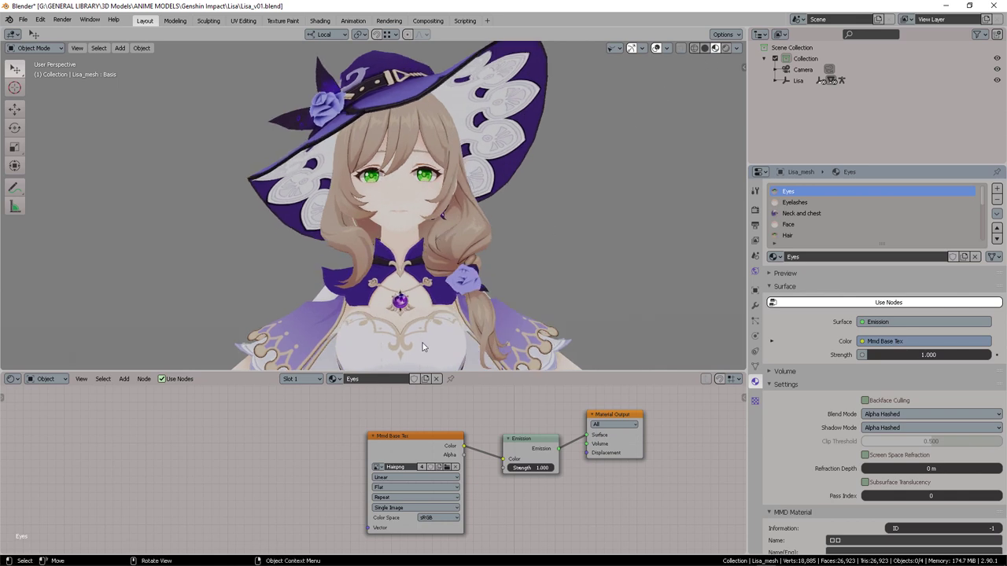
click(374, 382)
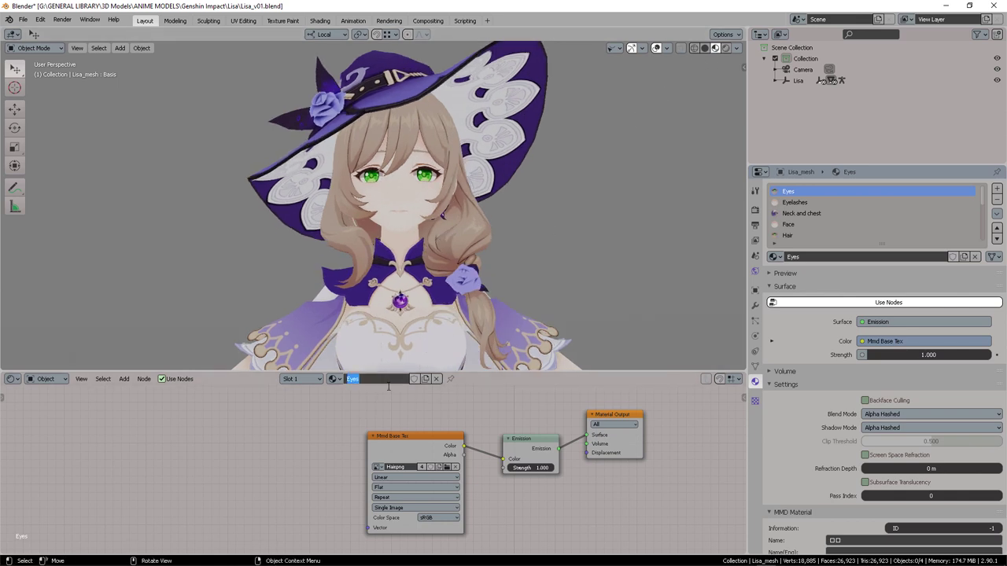
click(389, 387)
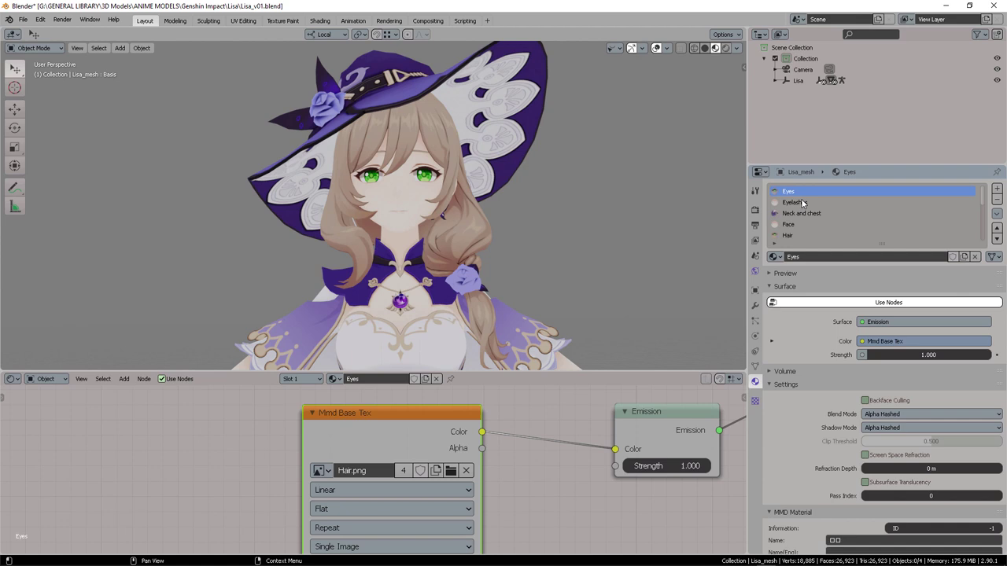
click(801, 202)
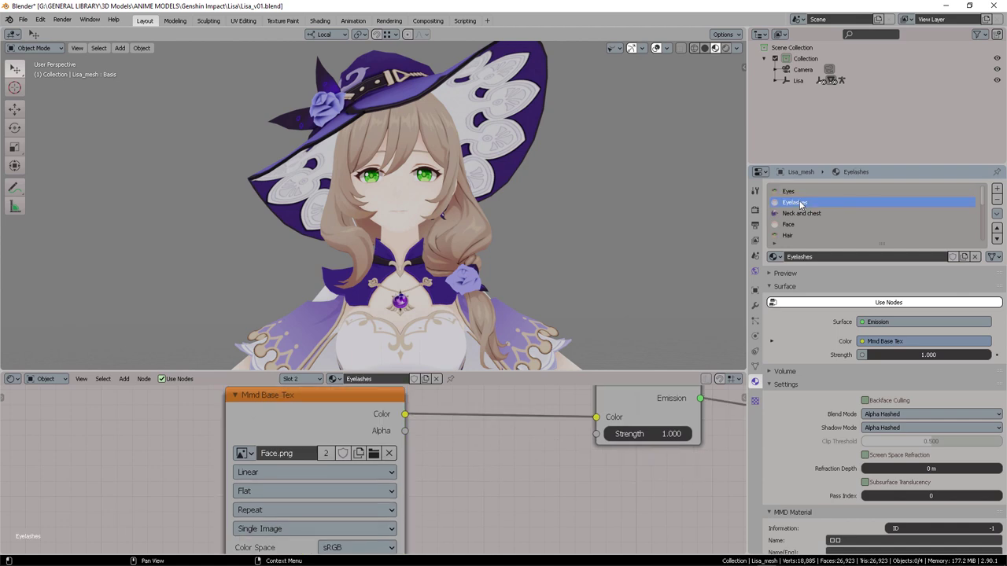
drag(343, 419, 393, 424)
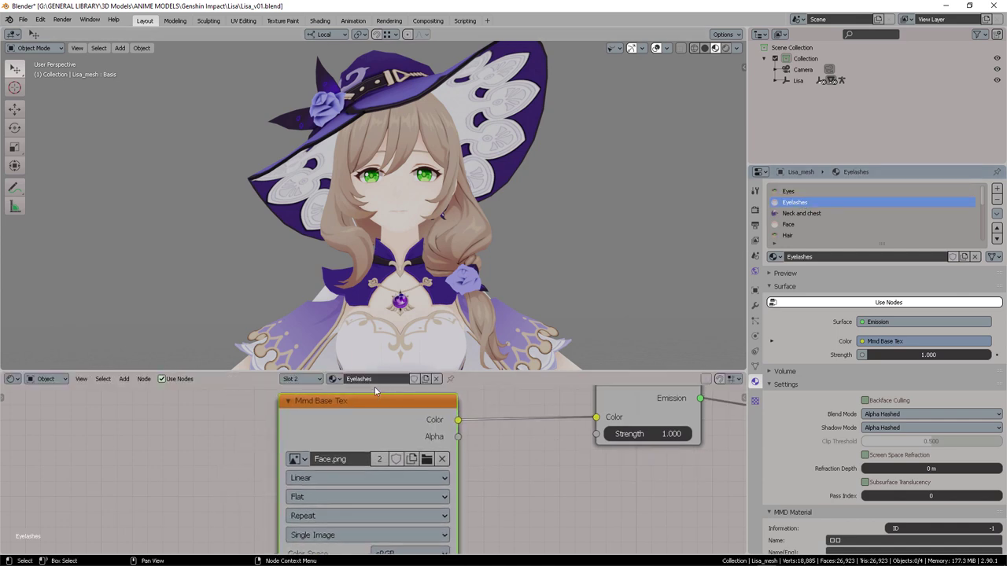
- Review the base texture and Emission links of the Neck and chest, Face, and Hair materials
click(814, 213)
drag(474, 443, 387, 412)
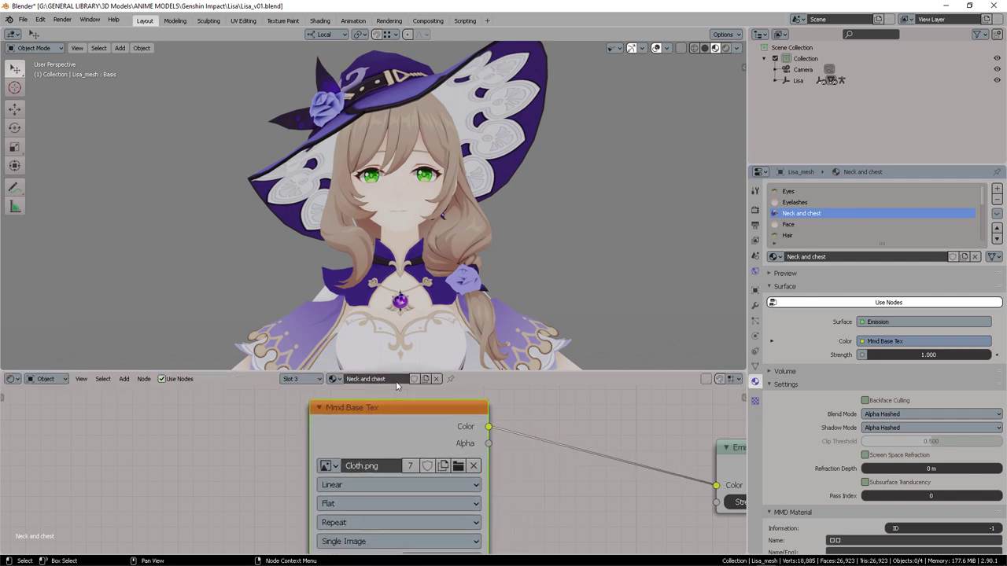
click(801, 225)
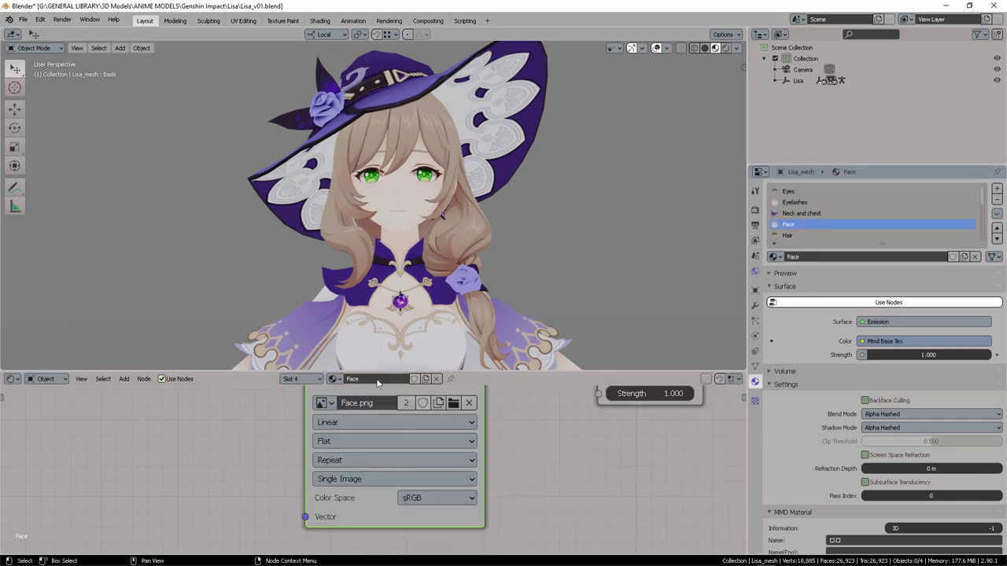
click(791, 235)
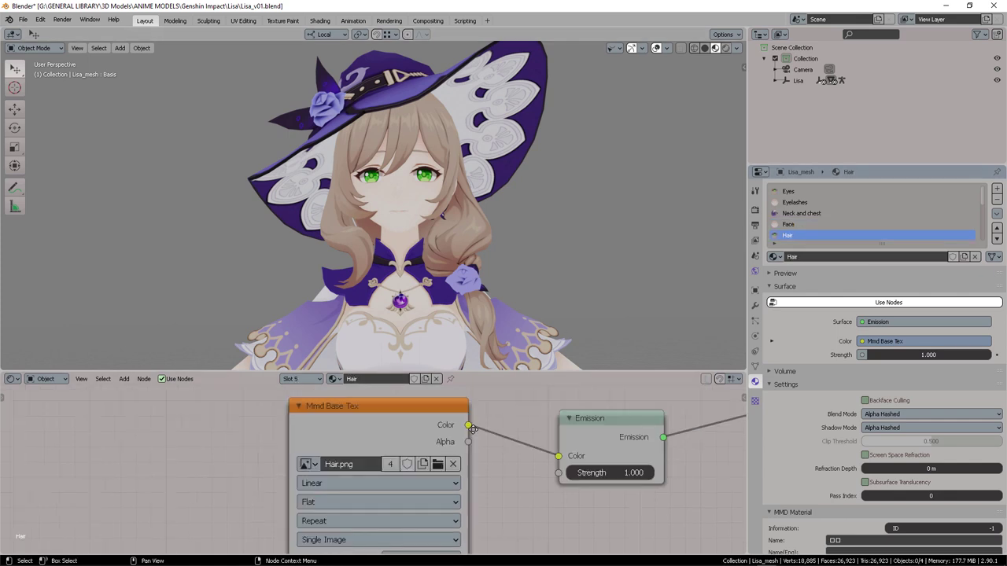
- Check the texture image and Emission connection of the Necklace and Hat materials
scroll(799, 220, down, 2)
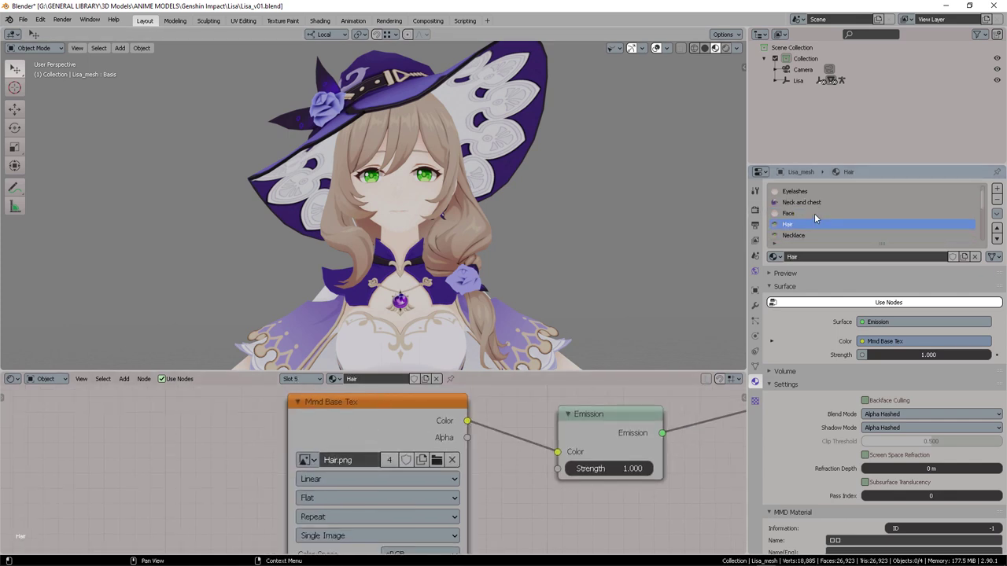
click(799, 225)
drag(320, 449, 347, 427)
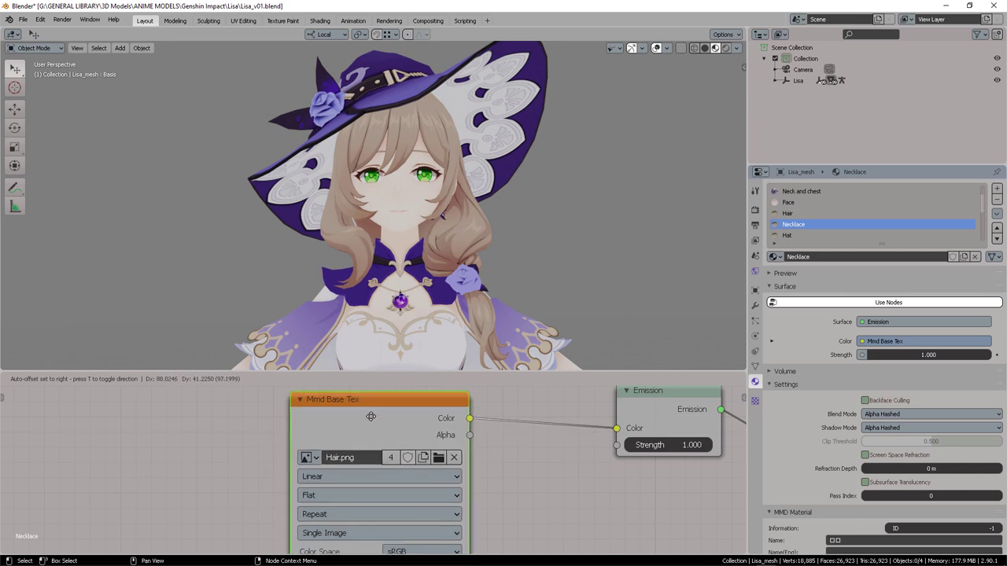
scroll(802, 217, down, 2)
click(790, 214)
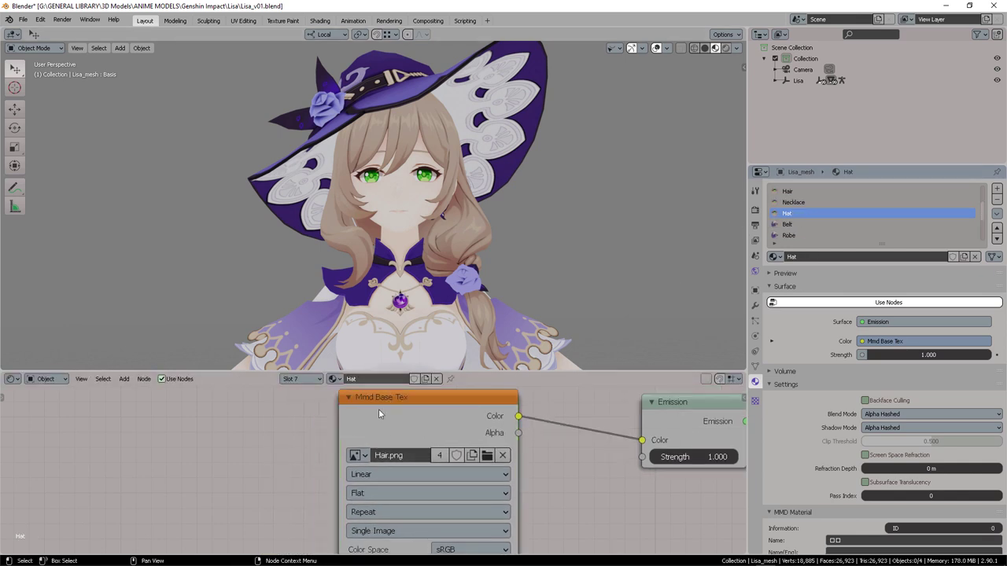
- Inspect the base texture and Emission setup of the Belt, Robe, and Chest and Gloves materials
click(788, 225)
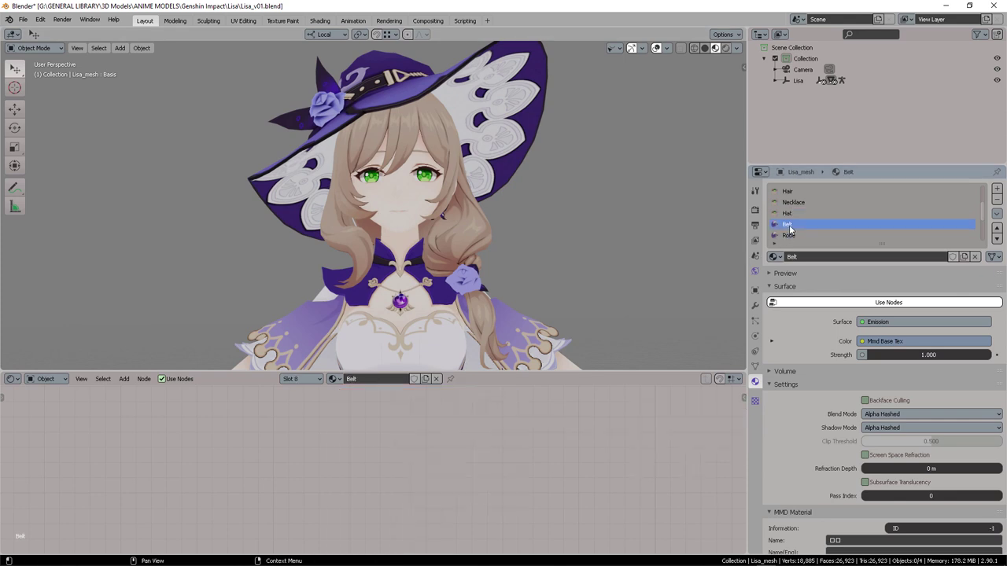
scroll(804, 236, down, 2)
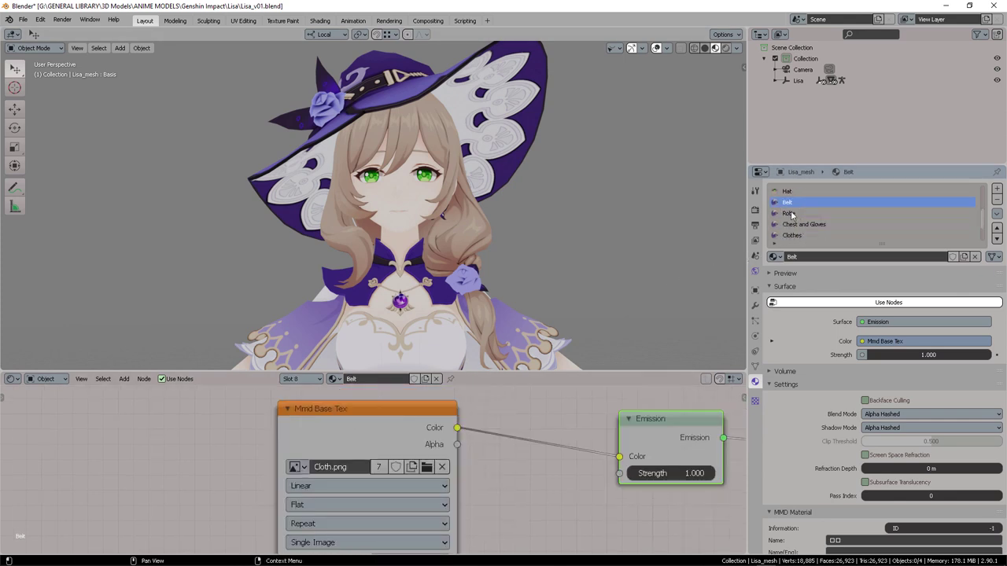
click(788, 213)
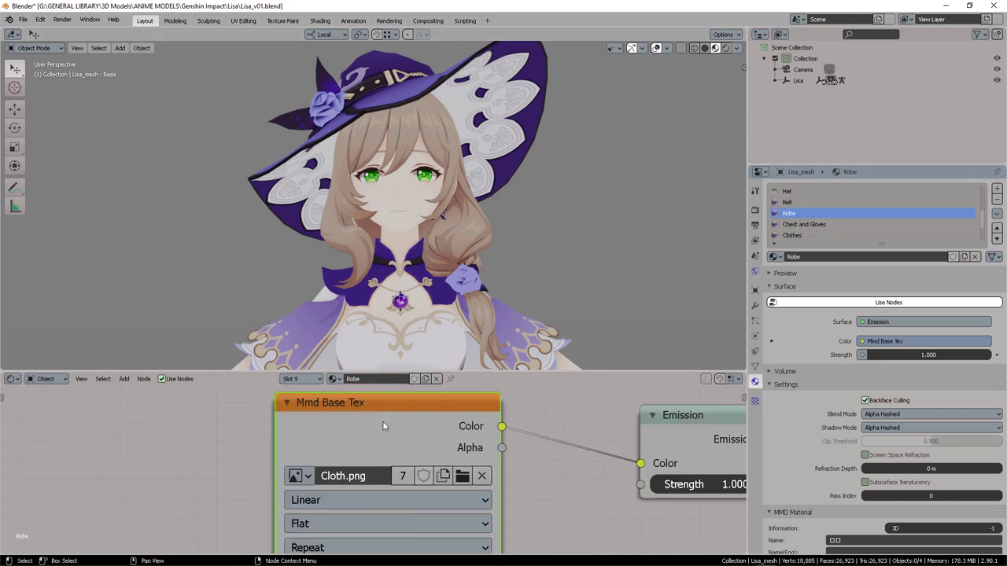
click(800, 225)
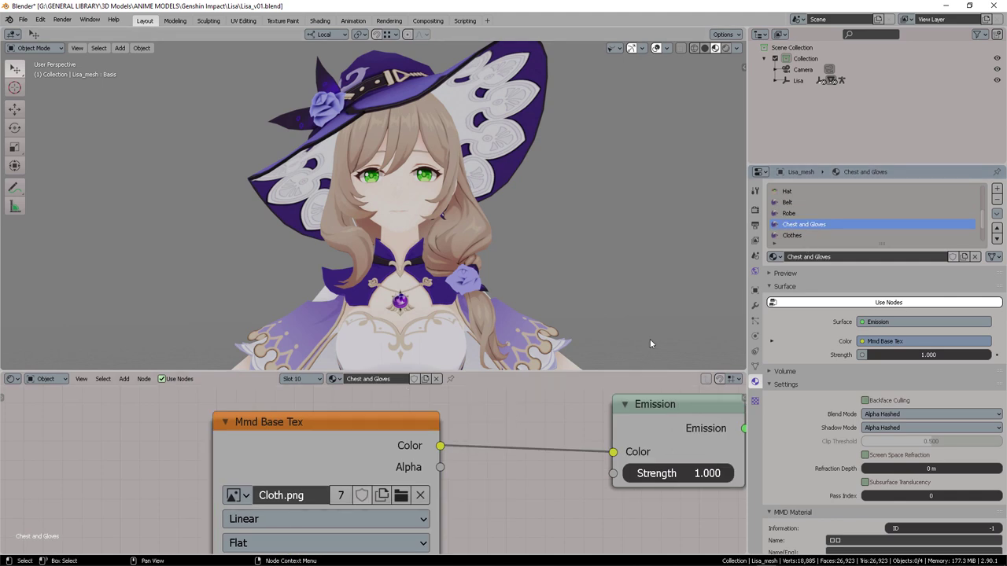
- Review the node connections of the Clothes, Heels, Legs and arms, and Meme faces materials, and look over the model's body
click(825, 236)
scroll(806, 226, down, 2)
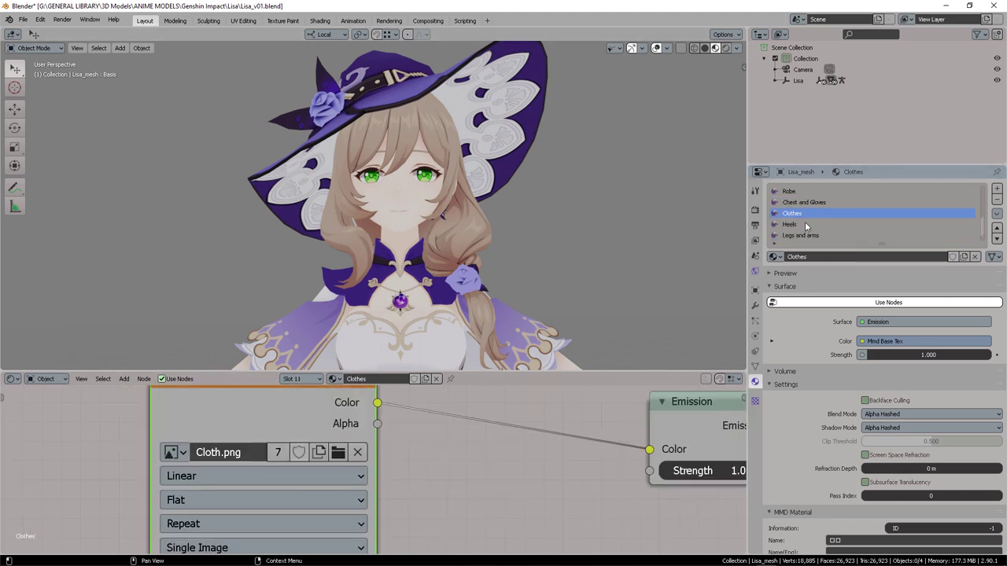
click(805, 226)
middle_drag(506, 438, 527, 473)
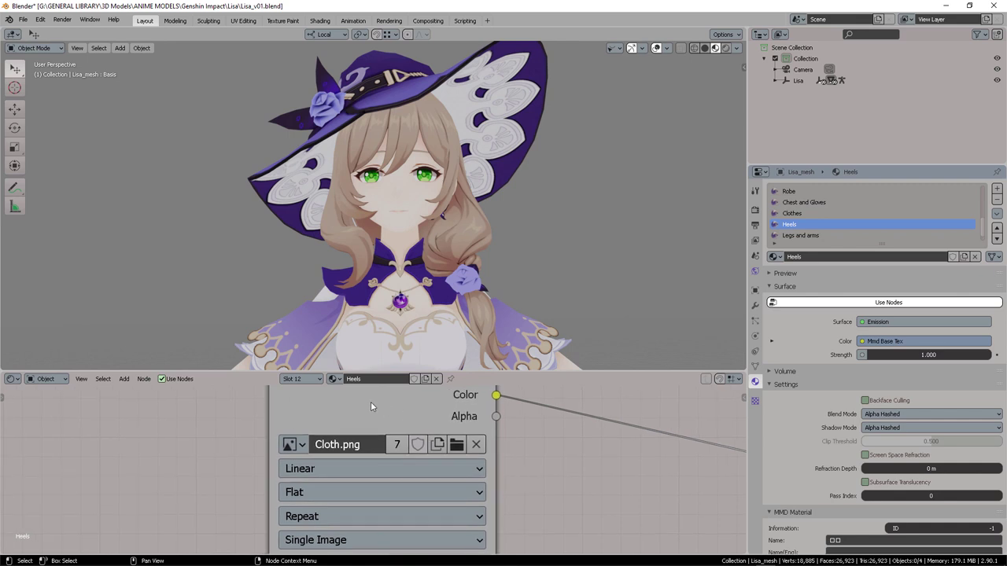
click(796, 237)
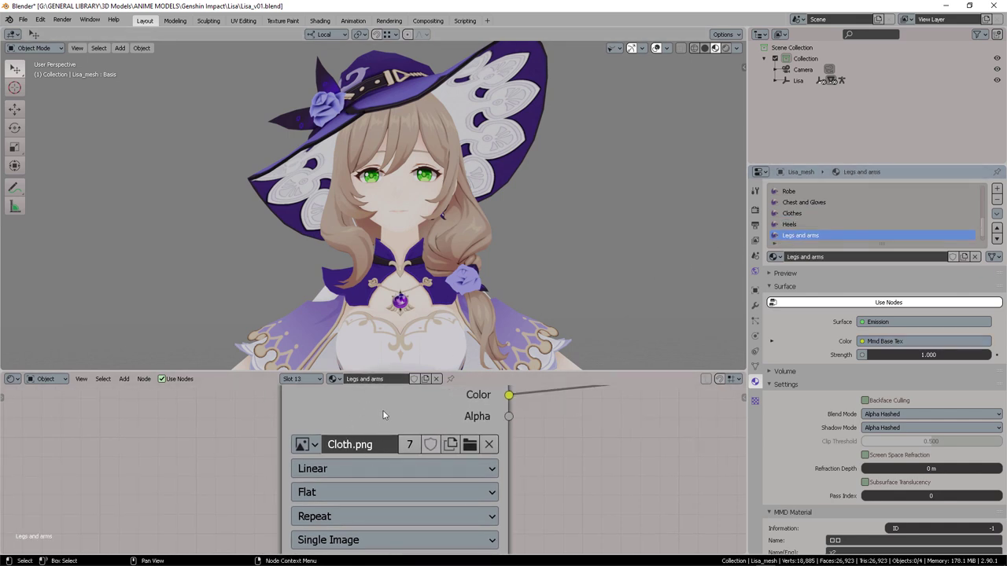
middle_drag(585, 288, 422, 314)
scroll(826, 221, down, 1)
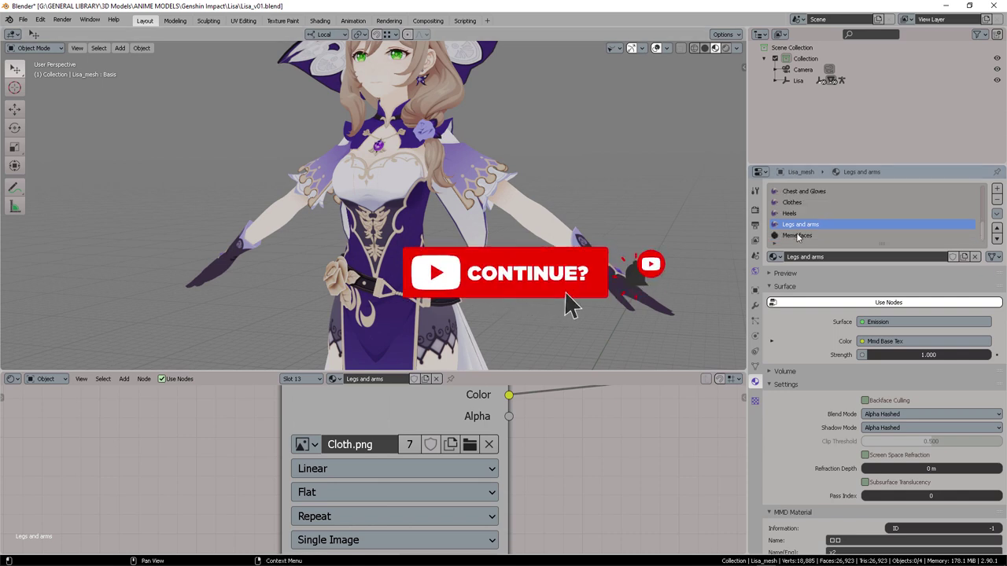
click(799, 235)
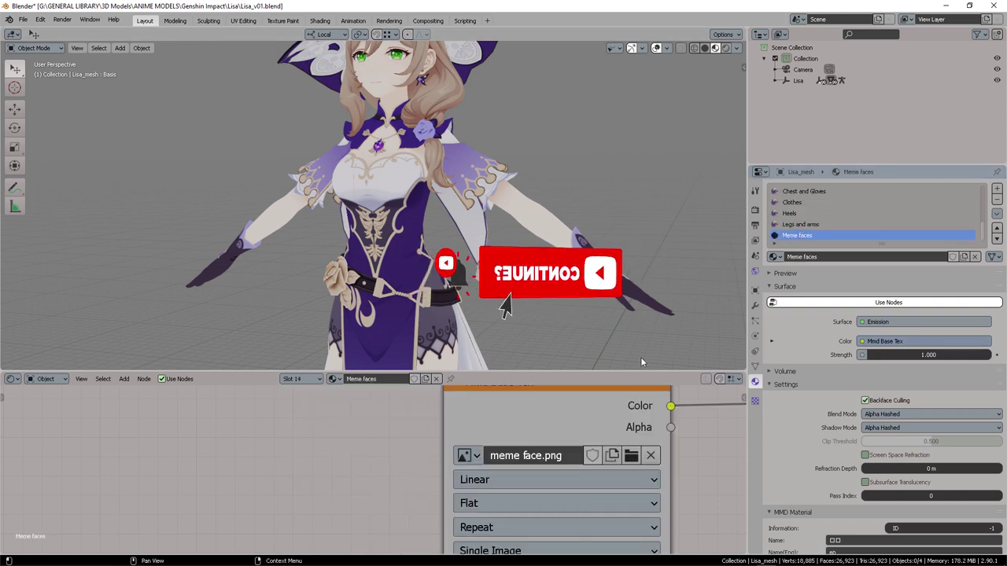
- Select the Lisa mesh with the head and shoulders in view, and save the Blender file
click(442, 147)
shift+middle_drag(541, 73, 545, 210)
scroll(545, 209, up, 1)
key(KP_Decimal)
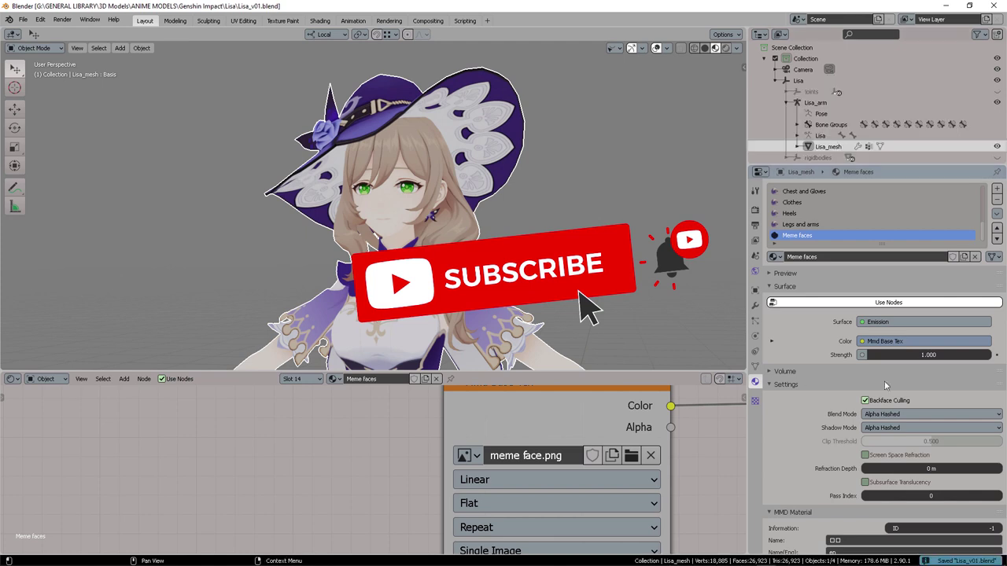
- Set the Meme faces material's blend mode to Alpha Blend and shadow mode to None, and disable Show Backface
scroll(868, 315, down, 4)
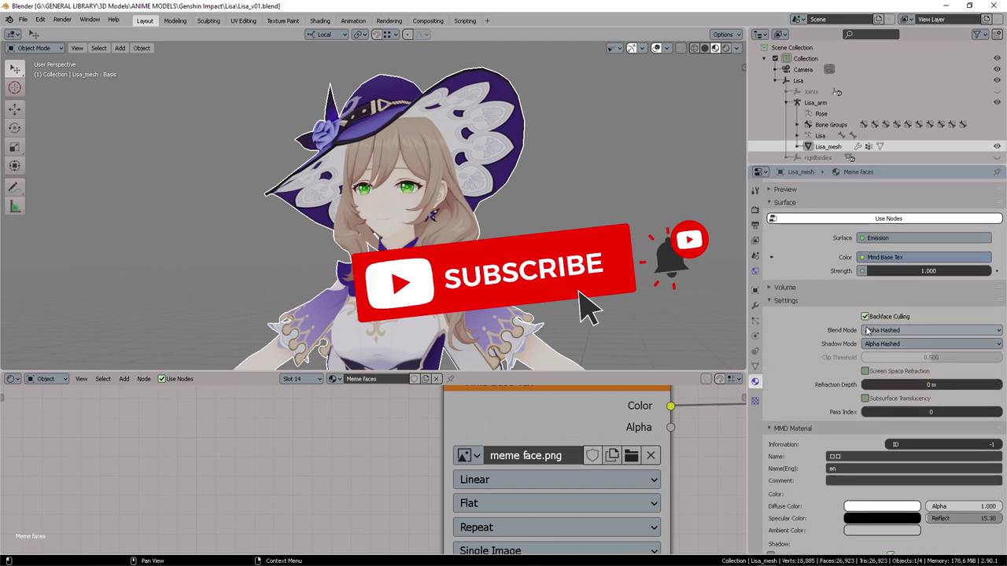
click(902, 330)
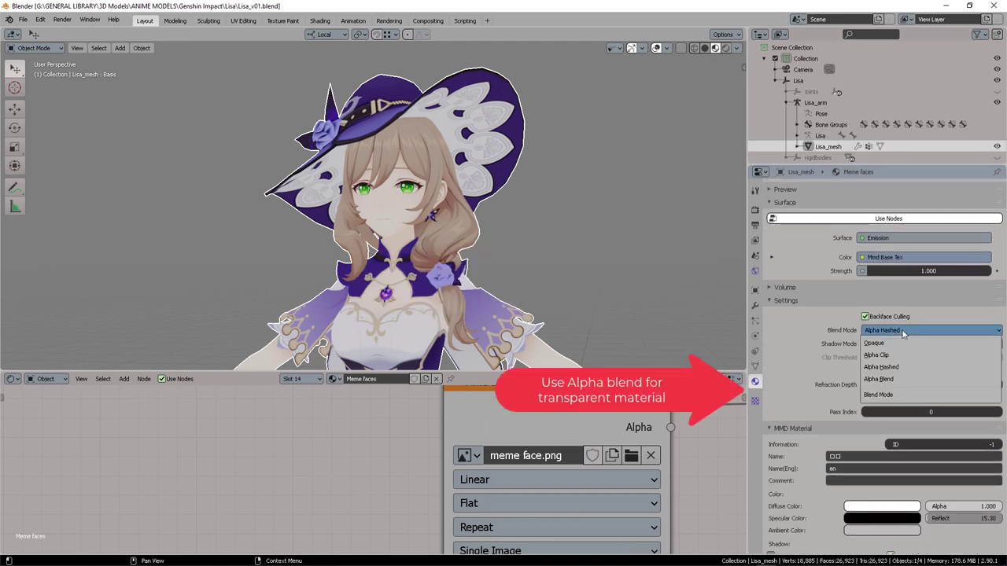
click(892, 381)
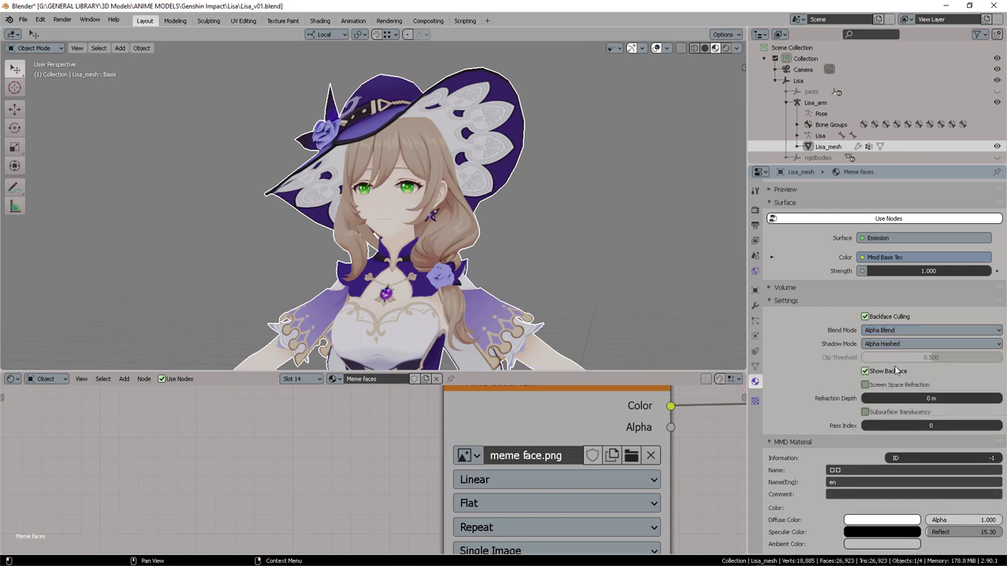
click(869, 376)
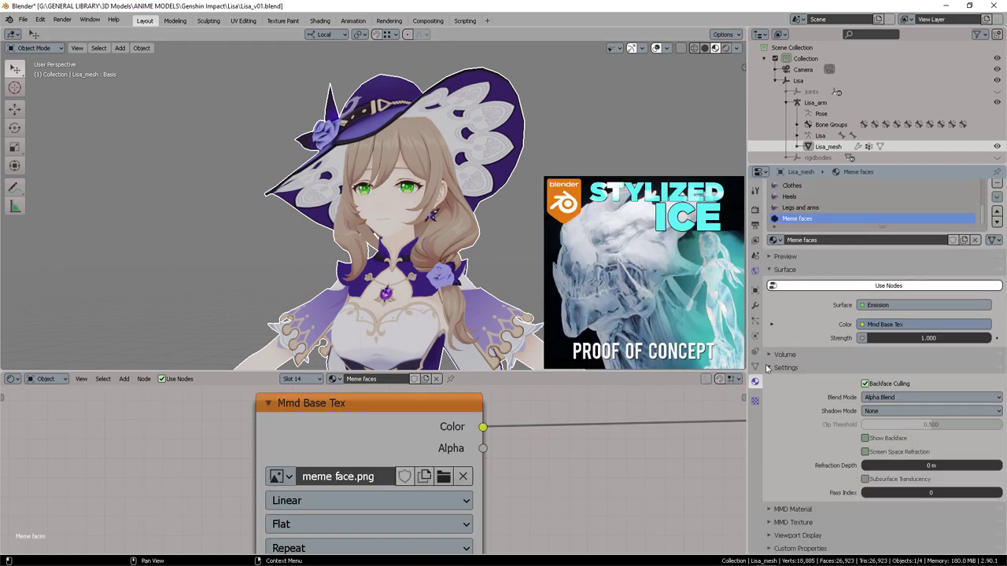
- Open the Lisa mesh's data properties and collapse the vertex groups section above the shape keys
click(755, 367)
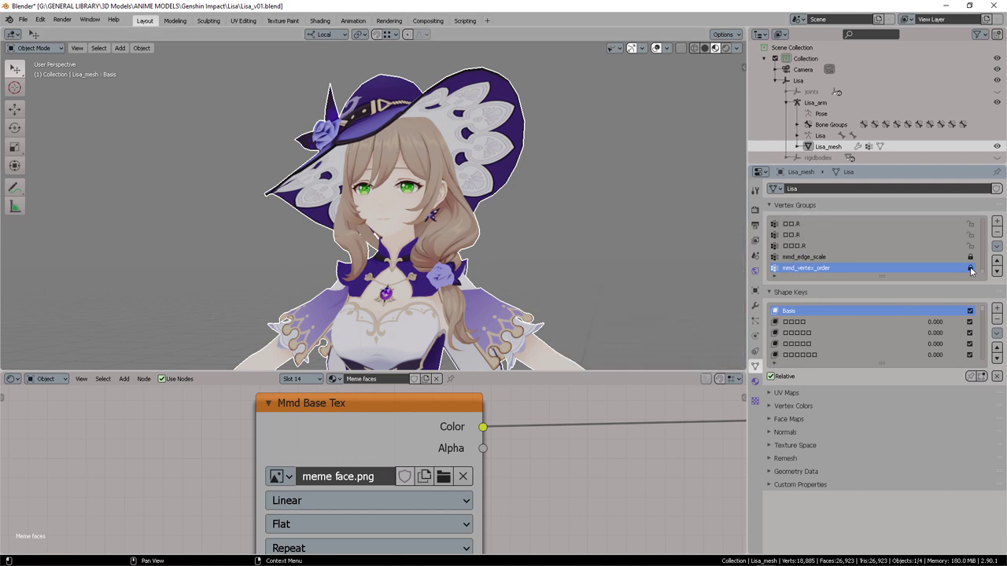
mouse_move(983, 272)
mouse_down()
mouse_move(988, 222)
mouse_move(984, 288)
mouse_up()
click(818, 205)
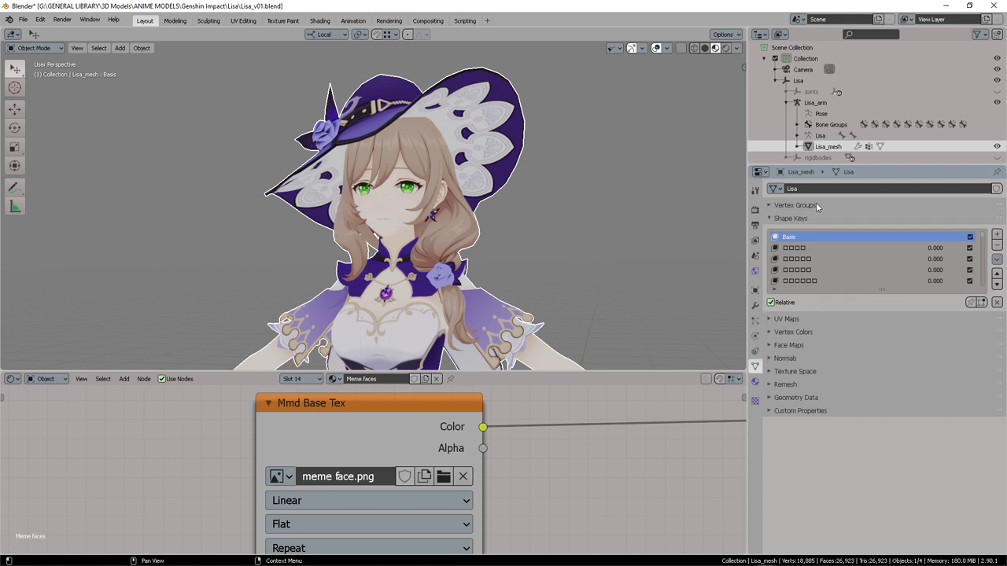
- Preview the first shape key below Basis and rename it Eye.Blink.L
click(816, 248)
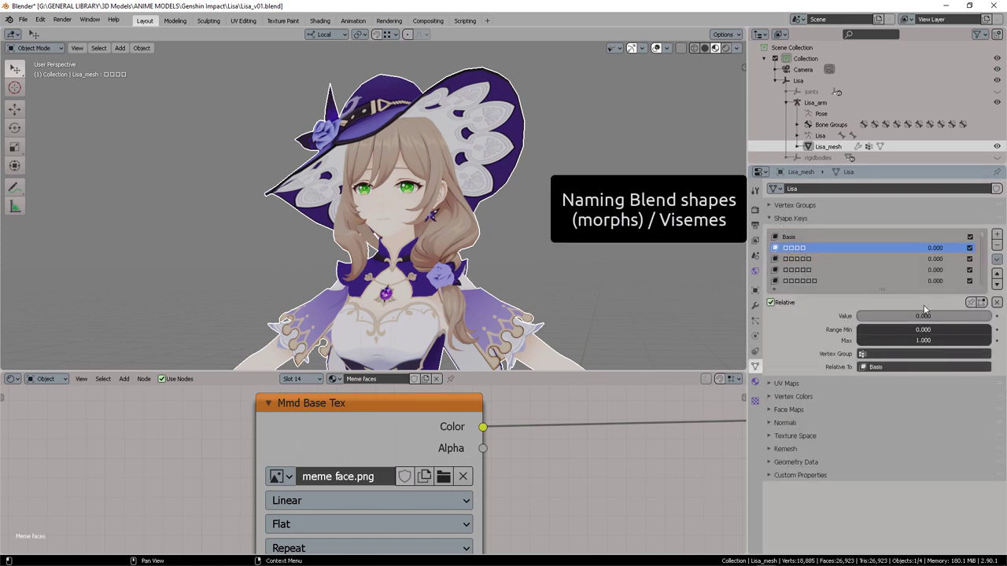
mouse_move(884, 320)
mouse_down()
mouse_move(983, 320)
mouse_move(884, 320)
mouse_up()
double_click(806, 249)
text(Eye.Blink)
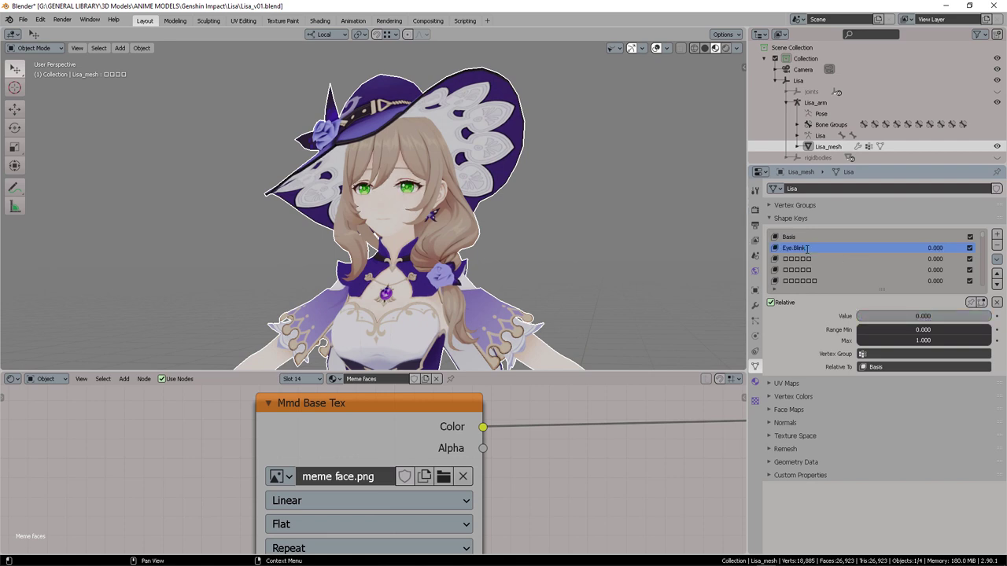
text(.L)
- Preview the second shape key below Basis and rename it Eye.Blink.R
click(806, 259)
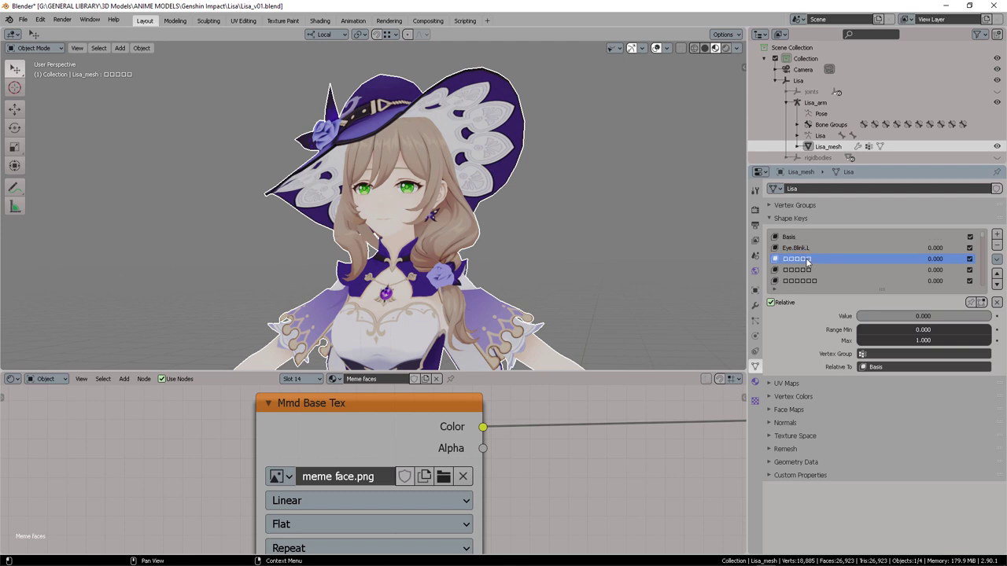
mouse_move(873, 320)
mouse_down()
mouse_move(987, 320)
mouse_move(862, 320)
mouse_up()
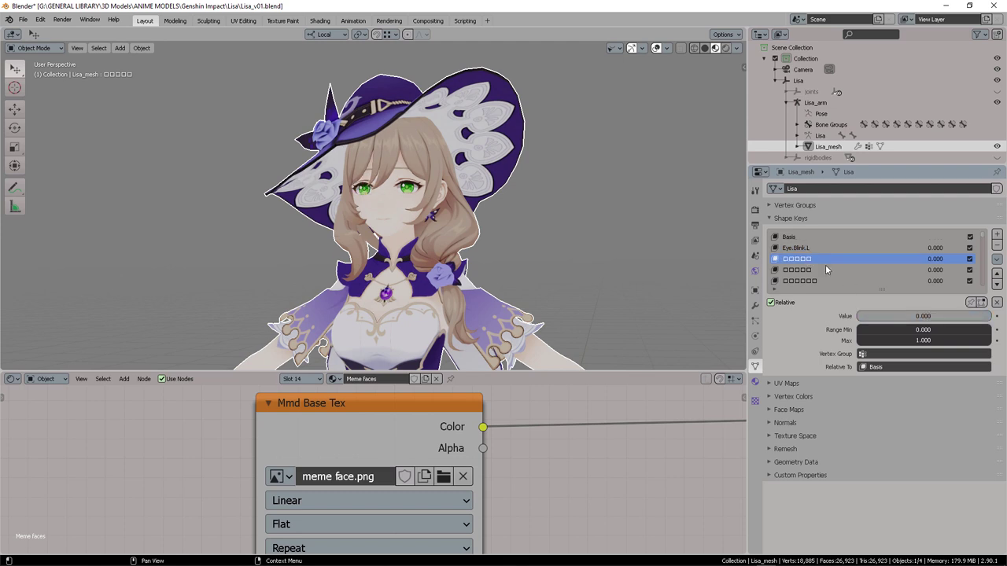
text(Eye.Blink.L)
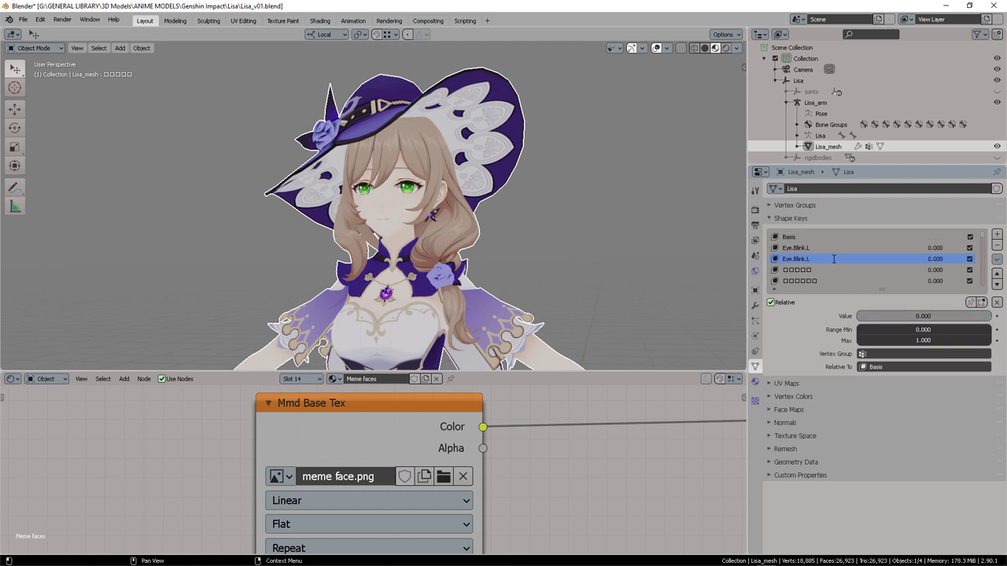
key(Return)
- Preview the third shape key below Basis, and rename the first one Eye.Blink_Happy.L
click(818, 270)
mouse_move(868, 316)
mouse_down()
mouse_move(991, 316)
mouse_move(857, 316)
mouse_up()
click(825, 249)
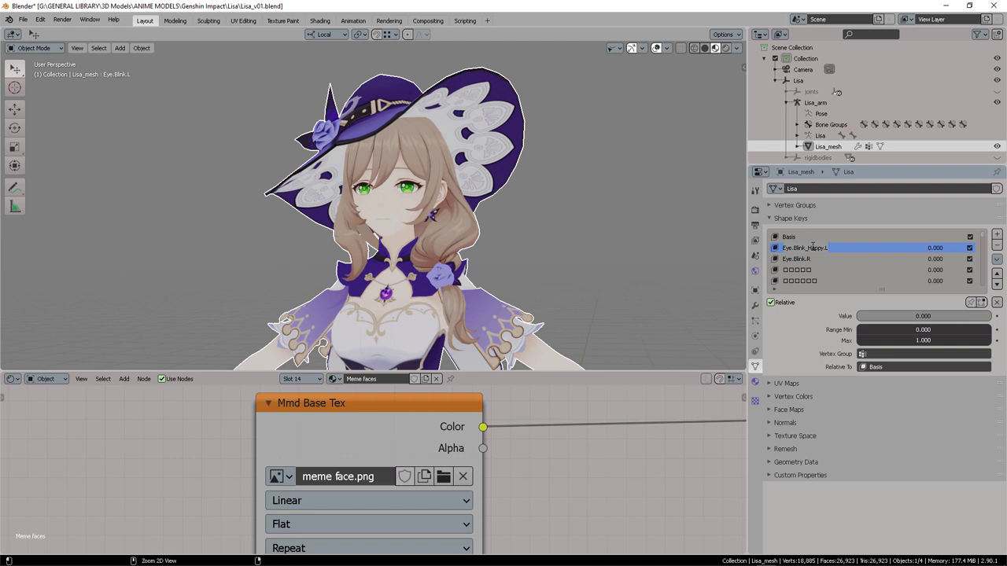
key(Return)
- Rename the second shape key below Basis as Eye.Blink_Happy.R
click(807, 260)
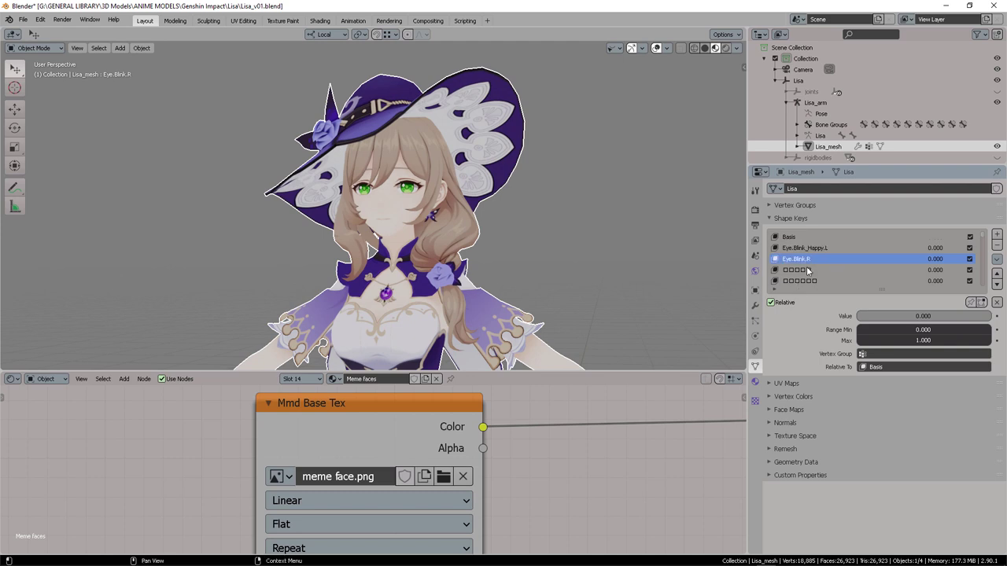
double_click(799, 260)
text(Eye.Blink_Happy.L)
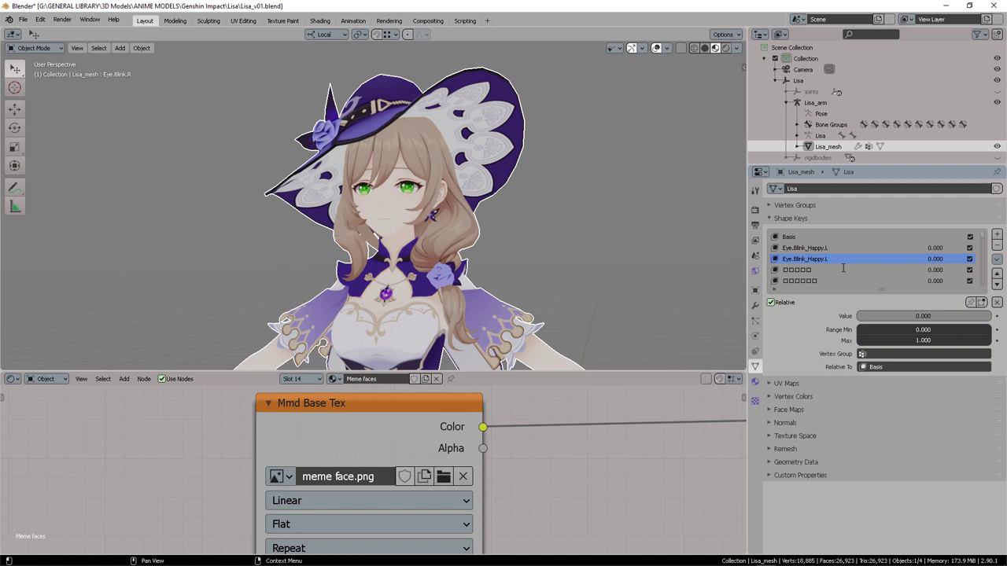
key(Return)
- Rename the third shape key below Basis as Eye.Blink.L
click(807, 270)
double_click(807, 270)
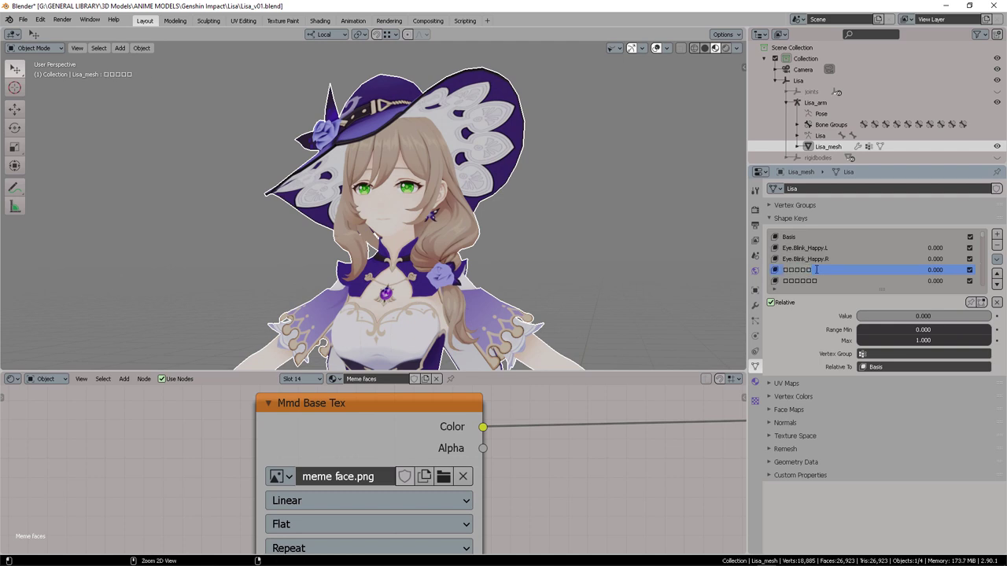
text(Eye.Blink_Happy.L)
key(Return)
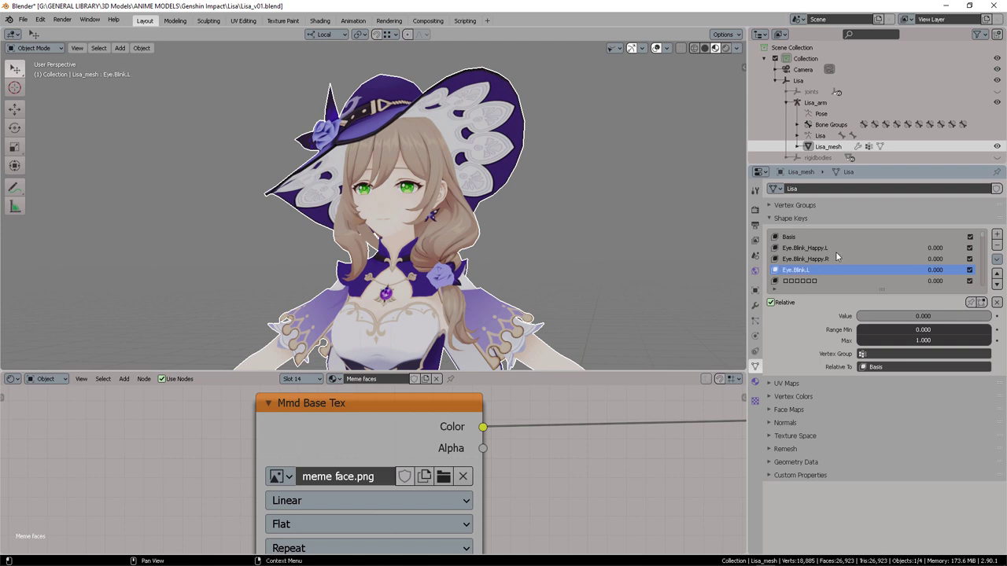
- Preview the fourth shape key below Basis and rename it Eye.Blink.R
click(814, 281)
mouse_move(880, 315)
mouse_down()
mouse_move(952, 316)
mouse_move(873, 316)
mouse_up()
double_click(810, 281)
text(Eye.Blink_R)
key(Return)
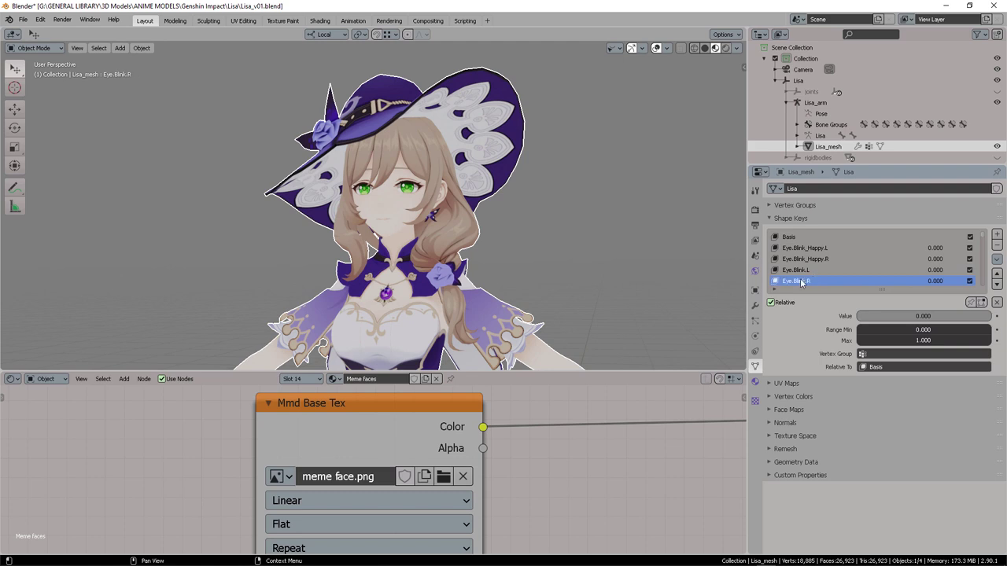
- Preview the unnamed shape key below Eye.Blink.R and rename it MemeEyes_Flat
scroll(859, 262, down, 3)
click(834, 259)
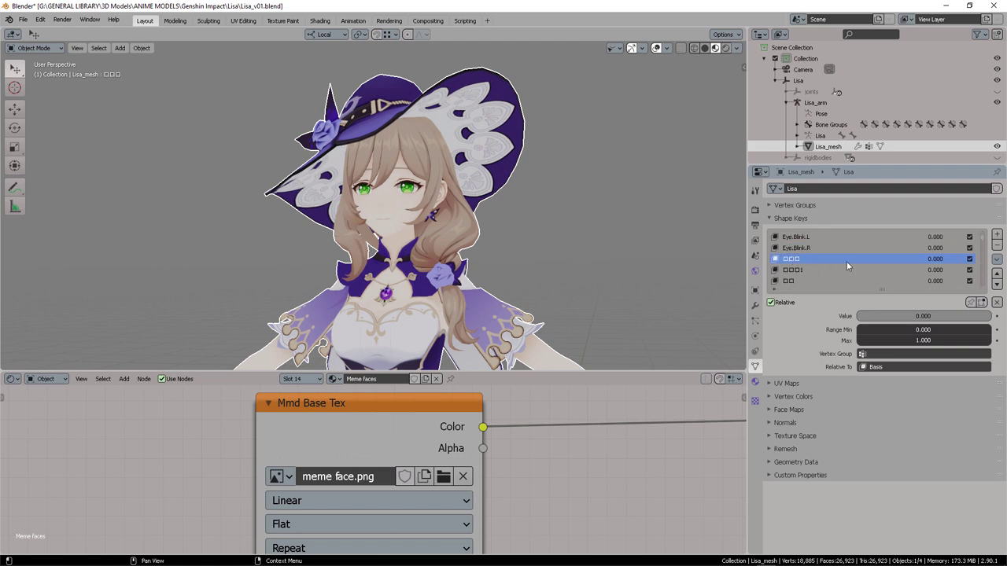
drag(867, 315, 990, 315)
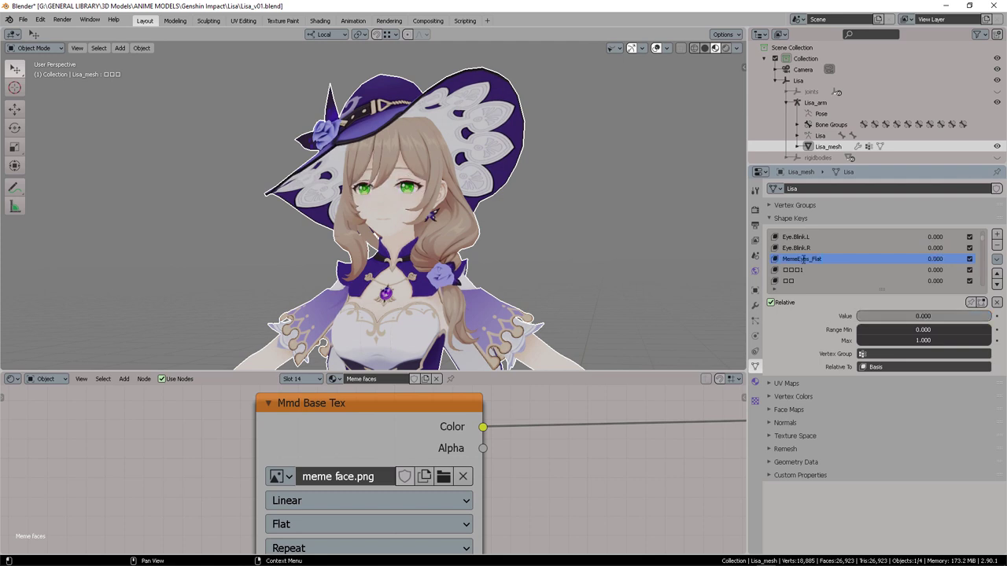
key(Return)
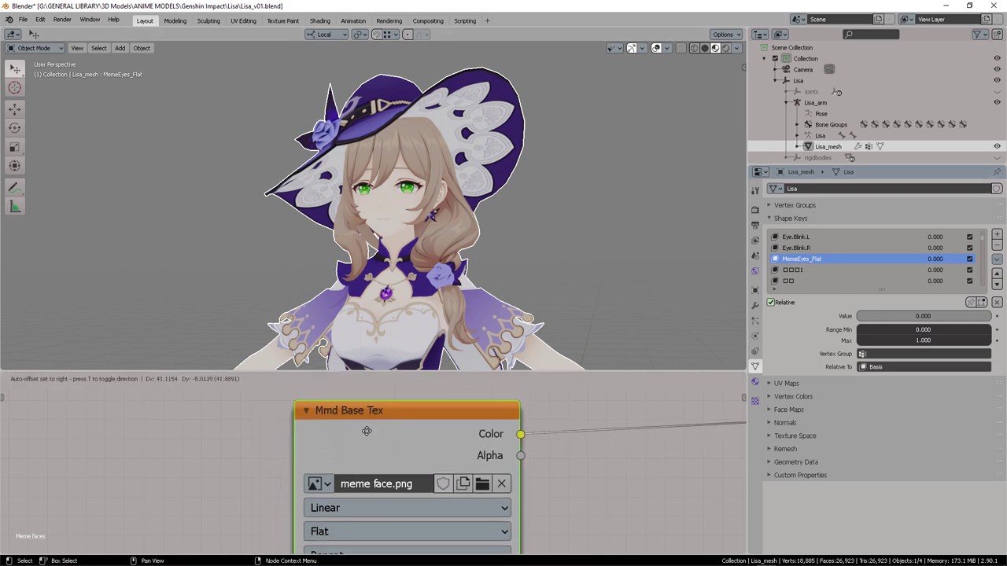
- Shift the Mmd Base Tex node slightly and set MemeEyes_Flat to 1.000 to examine the meme eyes up close
drag(375, 417, 390, 430)
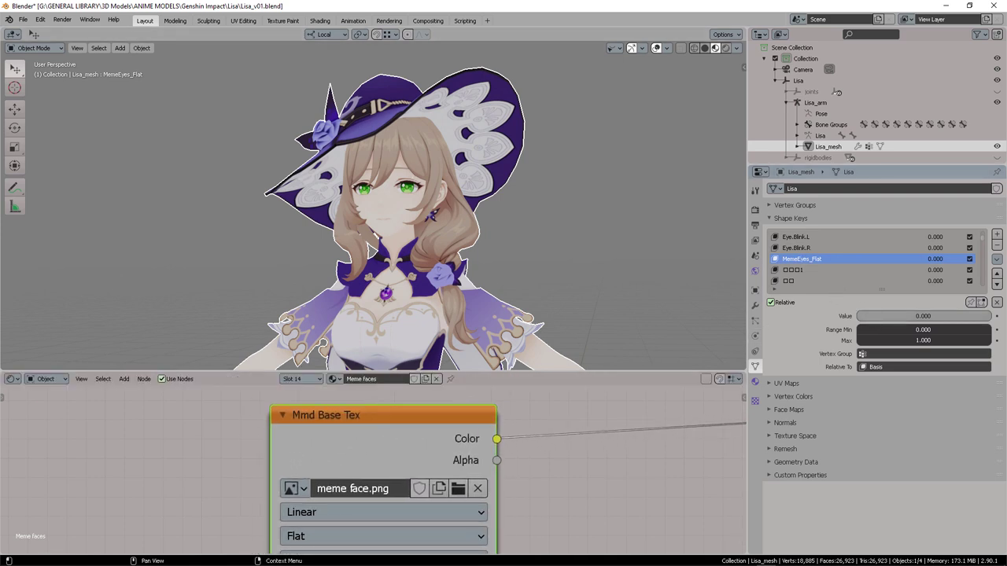
drag(868, 316, 989, 316)
scroll(466, 179, up, 8)
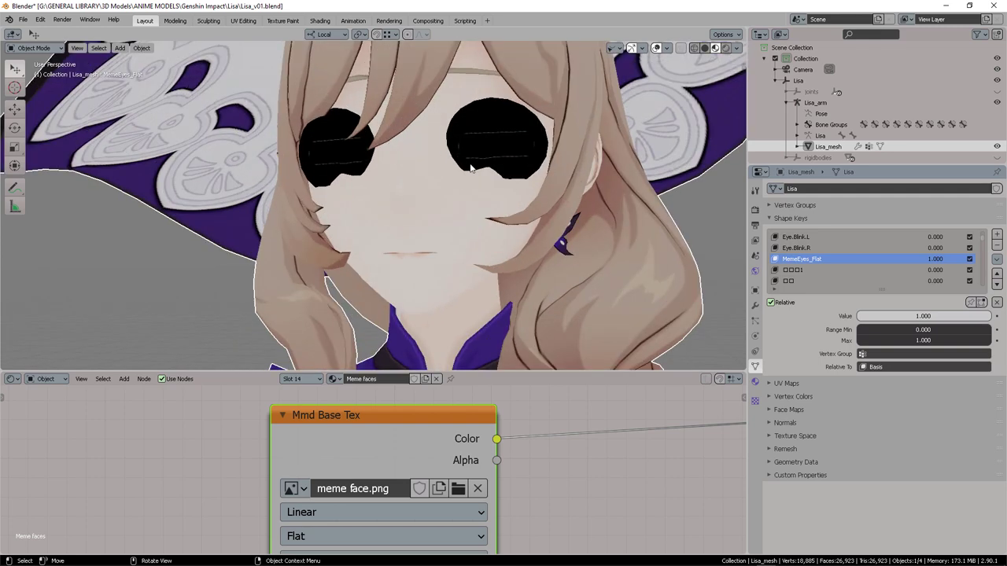
- Add a Mix Shader to the Meme faces material, linking the texture's Alpha to Fac and Emission to the first shader input
key(shift+a)
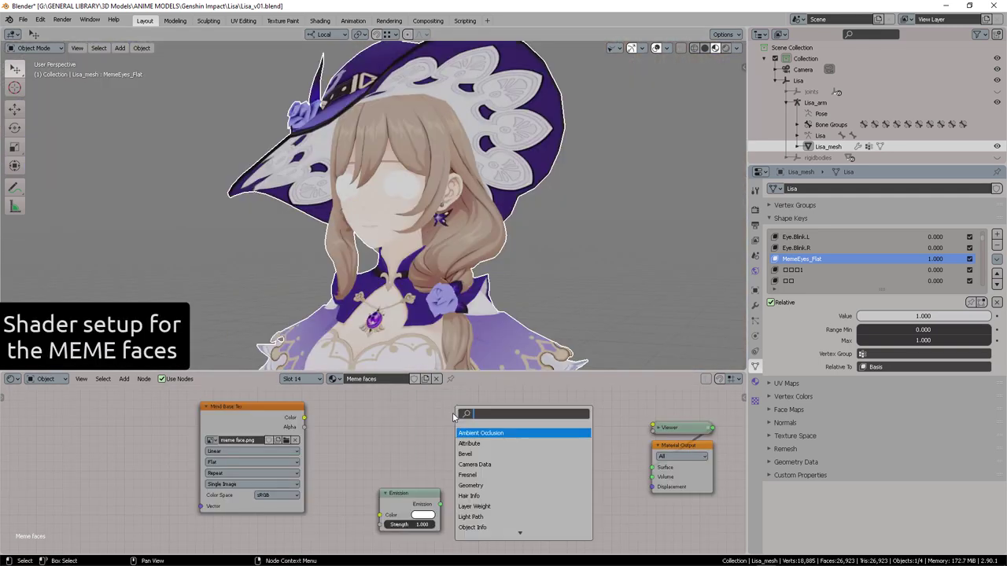
text(mix)
key(Return)
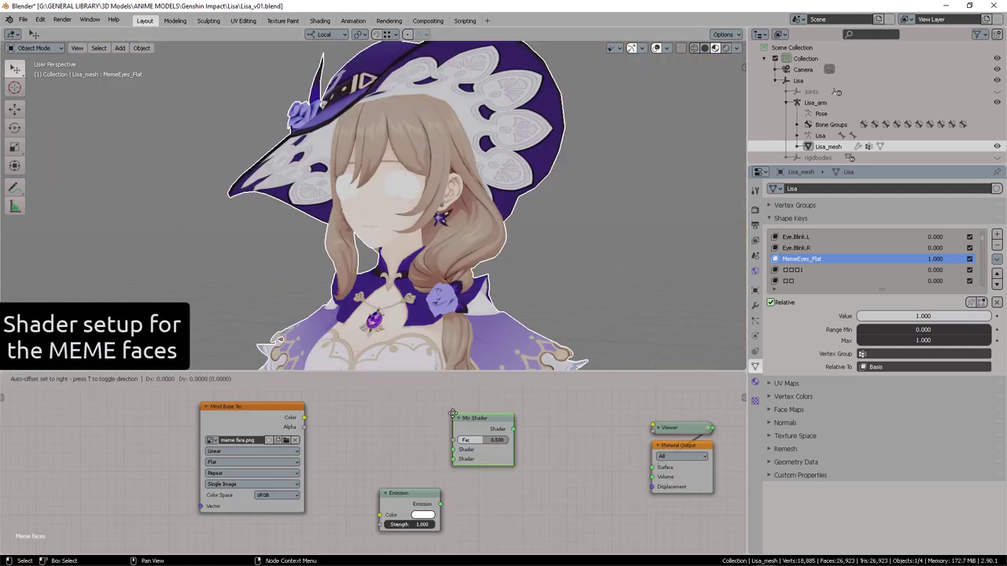
click(453, 413)
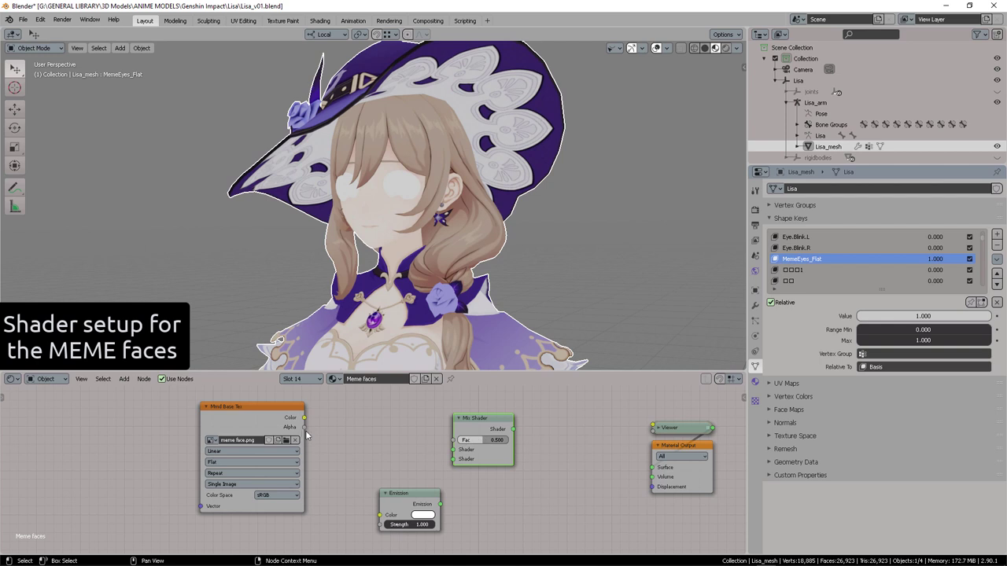
drag(306, 429, 454, 447)
drag(394, 490, 453, 459)
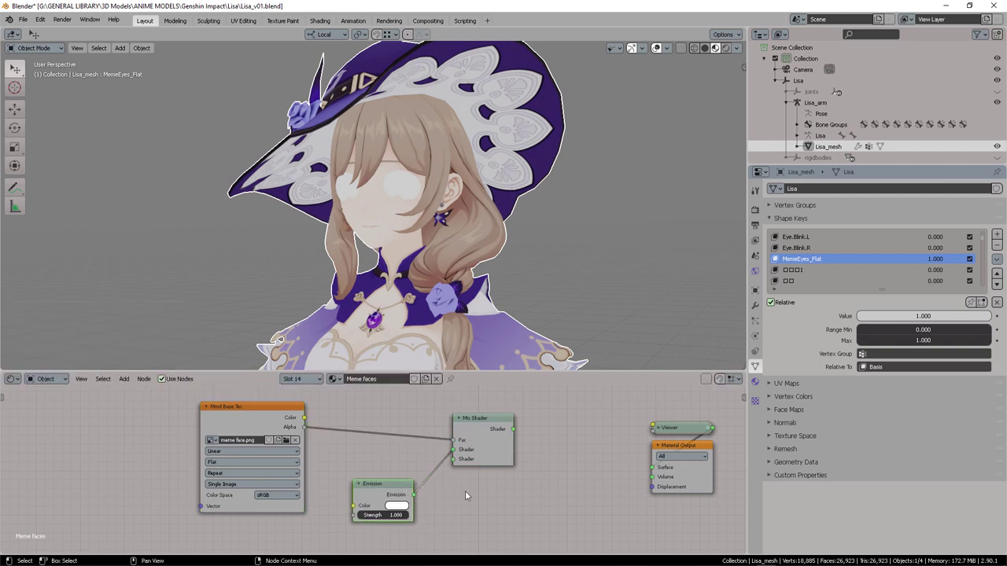
- Add a Transparent BSDF node and connect it to the Mix Shader's second shader input
key(shift+a)
click(448, 437)
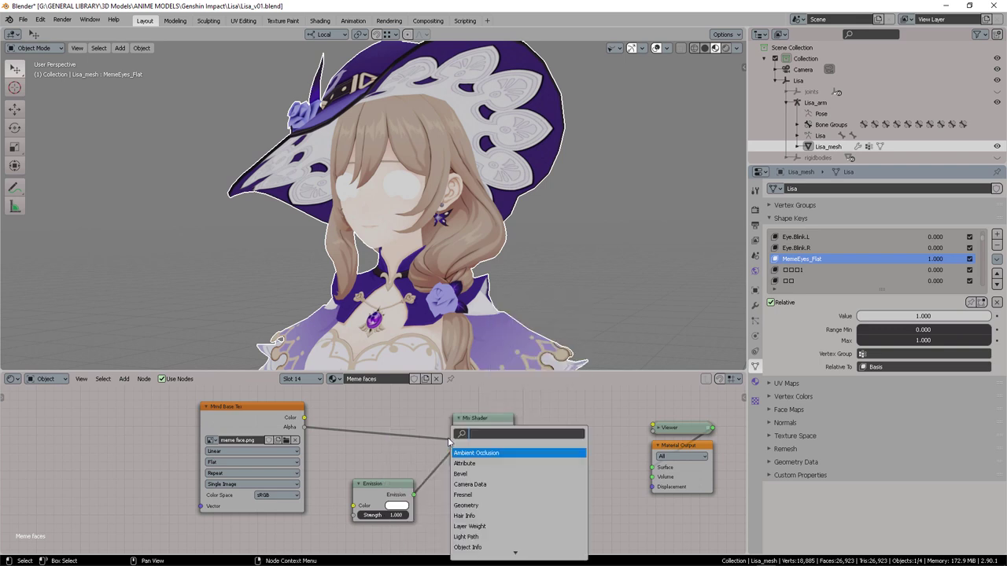
text(tran)
key(Down)
key(Return)
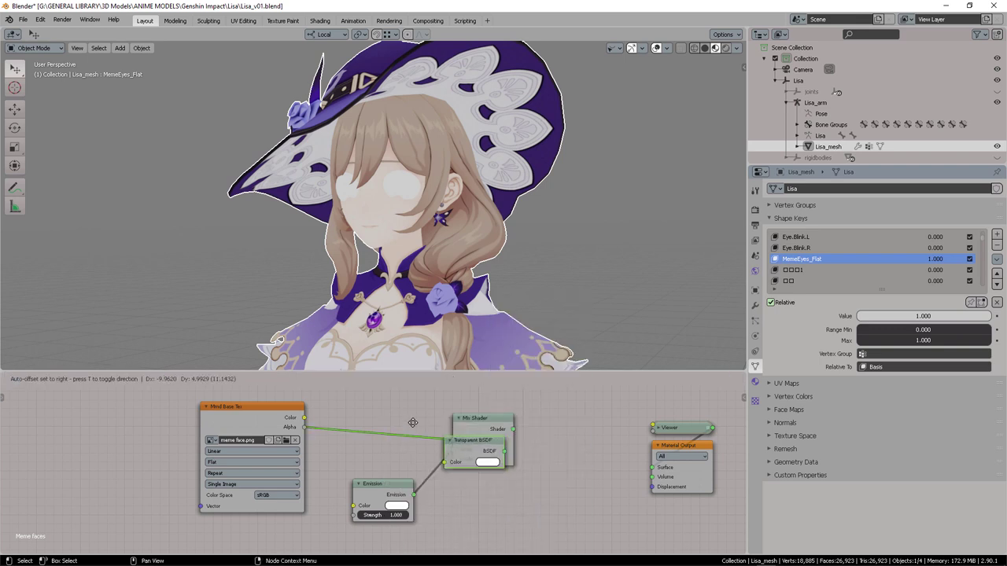
click(388, 449)
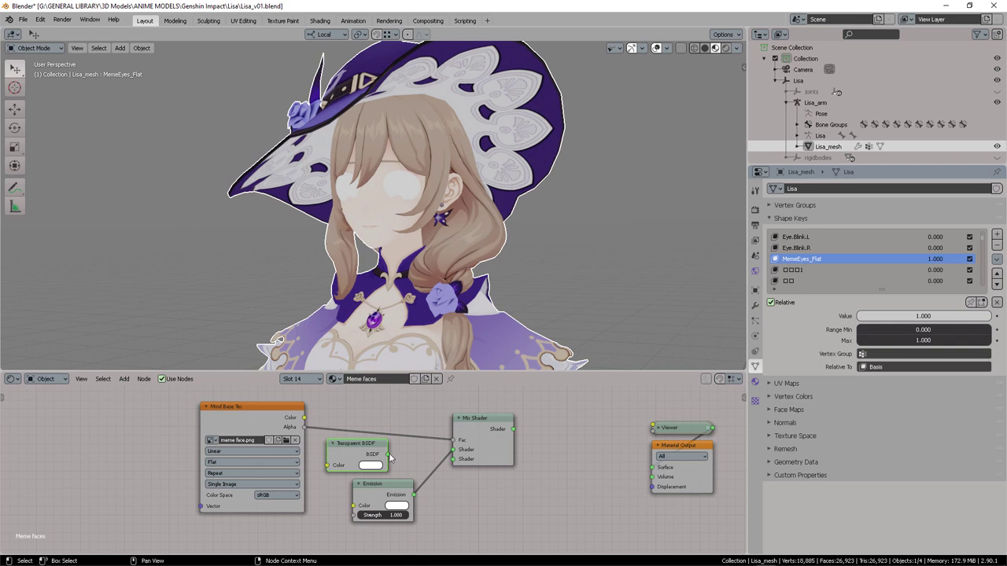
drag(388, 455, 453, 458)
- Connect the Mix Shader to the Material Output surface and swap its Transparent and Emission inputs
ctrl+shift+click(485, 428)
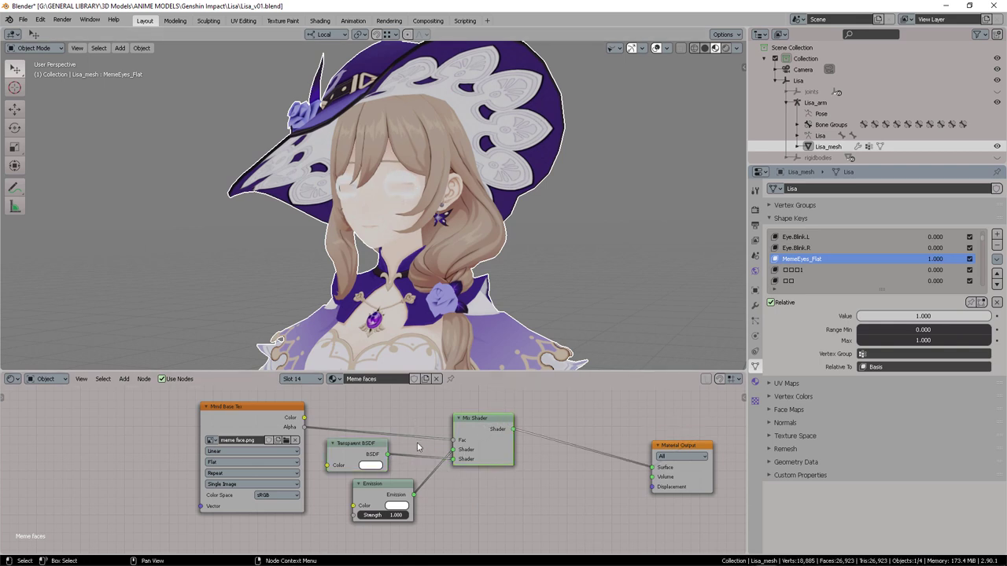
drag(482, 430, 487, 421)
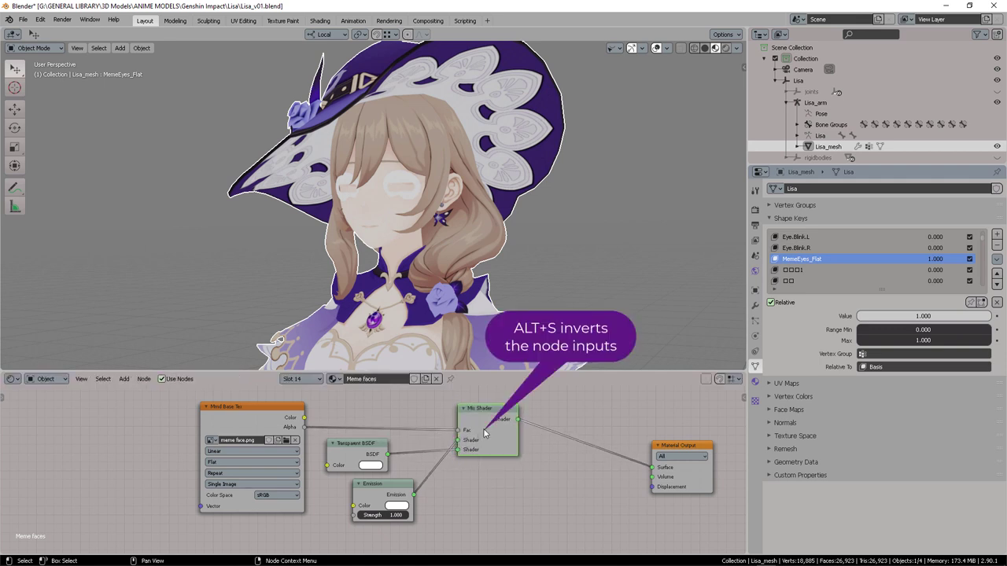
key(alt+s)
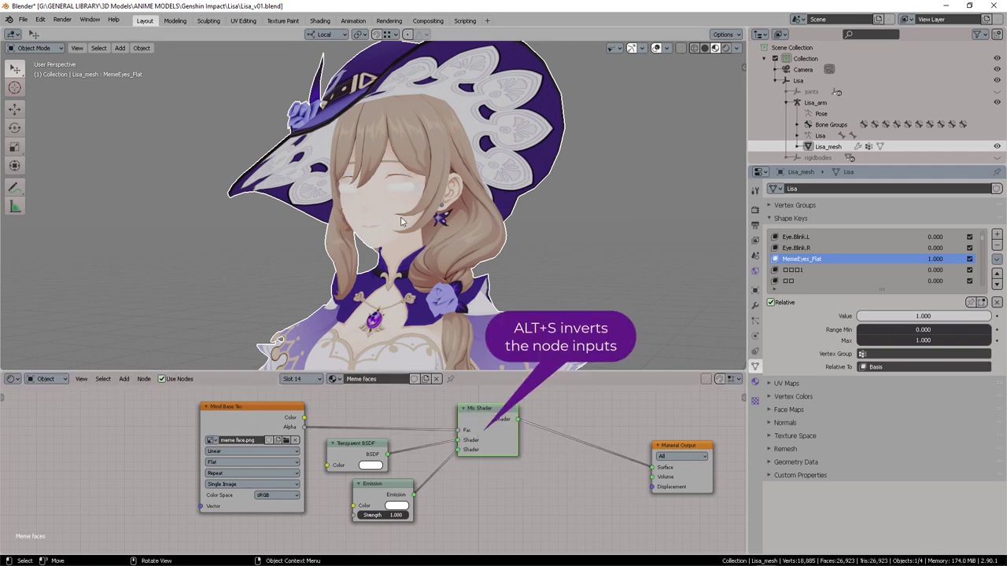
- Connect the meme face texture's Color to the Emission color and reset MemeEyes_Flat to 0.000
middle_drag(400, 507, 424, 504)
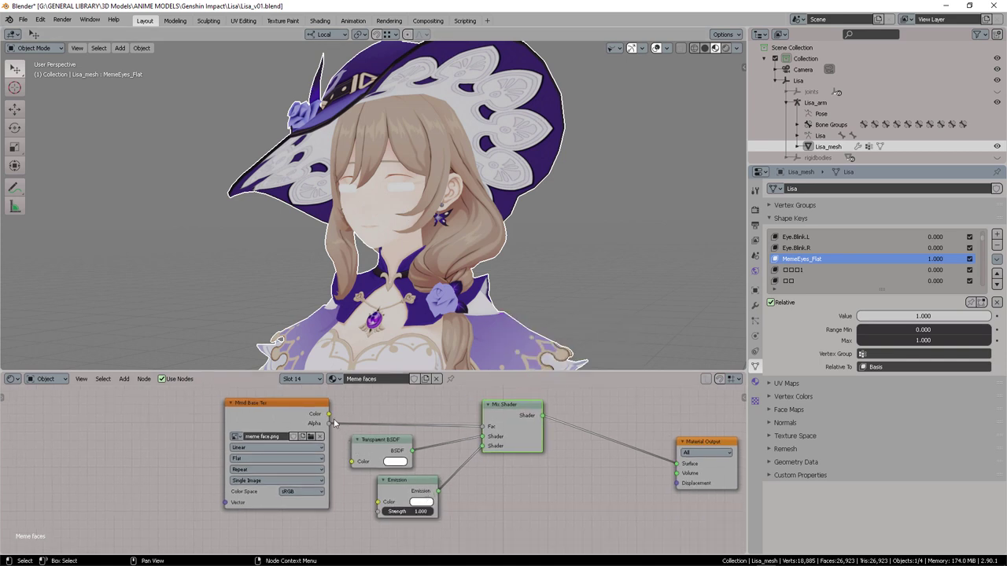
drag(329, 414, 377, 502)
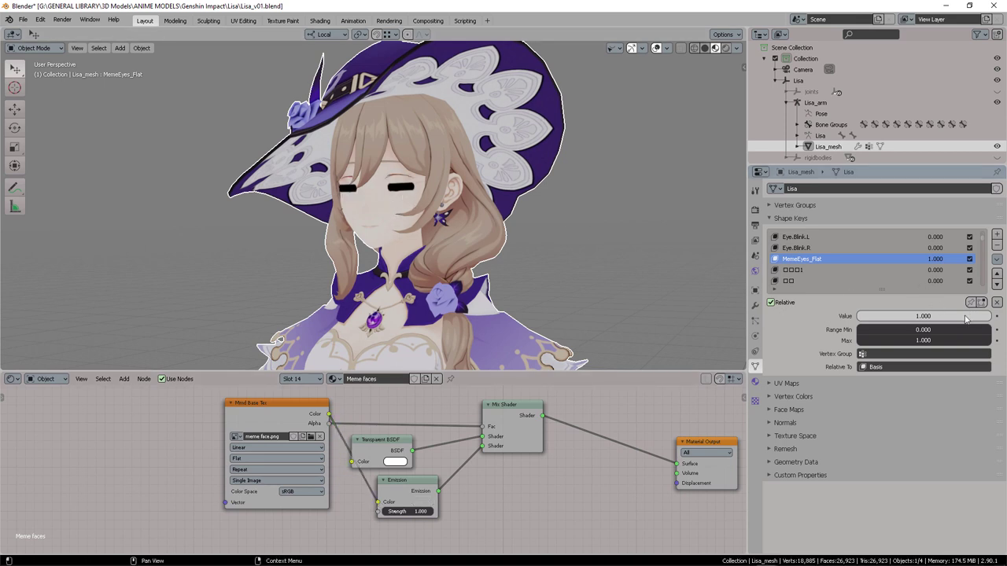
mouse_move(975, 316)
mouse_down()
mouse_move(905, 316)
mouse_move(991, 315)
mouse_move(858, 316)
mouse_move(991, 315)
mouse_up()
- Rename the shape key below MemeEyes_Flat as Eyes.Blink_Thoughts, previewing it at 1.000 and resetting it to 0.000
click(801, 269)
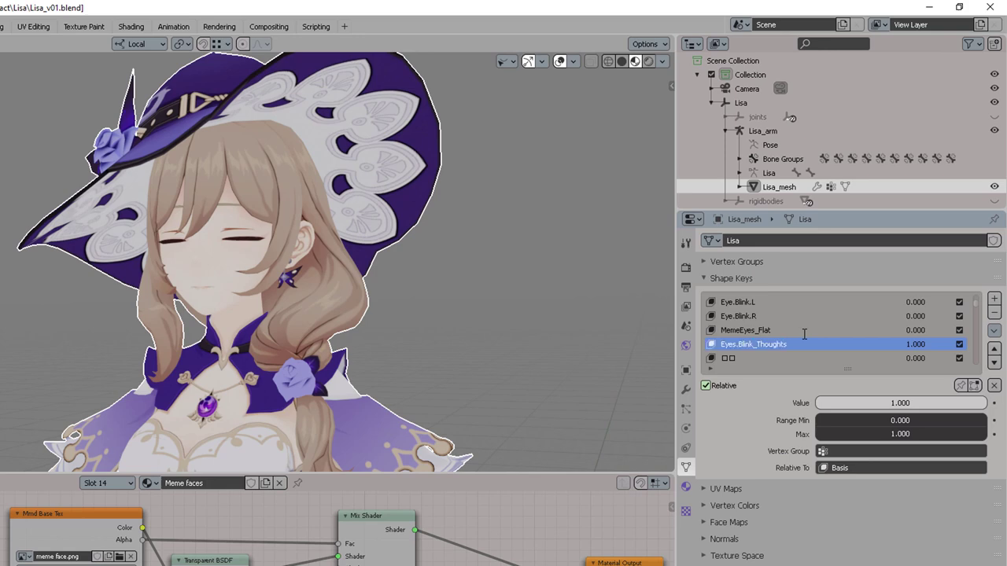
middle_drag(289, 225, 370, 236)
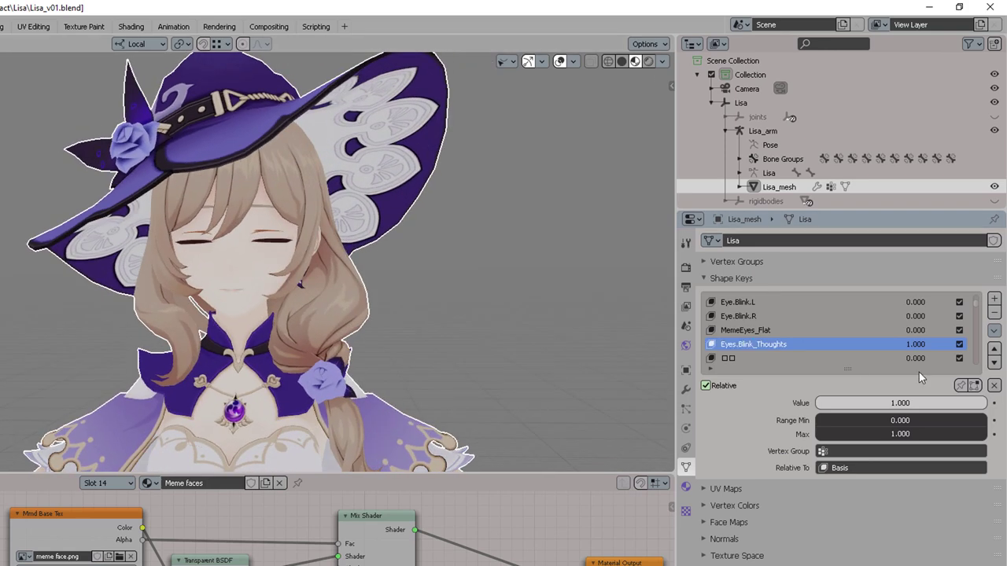
drag(935, 405, 822, 403)
- Preview the shape key below Eyes.Blink_Thoughts and rename it MemeEyes_CrossX
scroll(806, 335, down, 1)
click(758, 345)
middle_drag(535, 340, 422, 303)
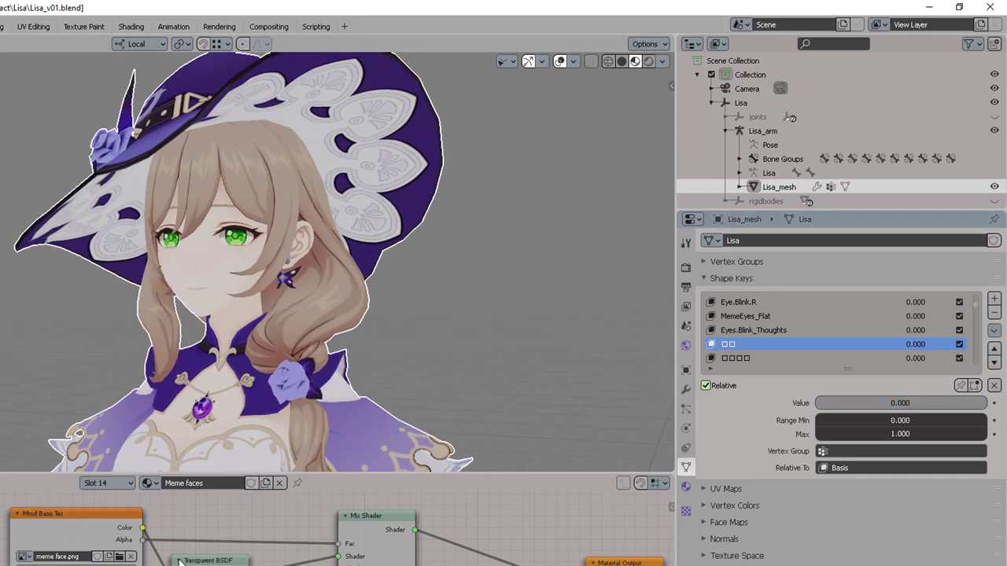
drag(72, 526, 24, 537)
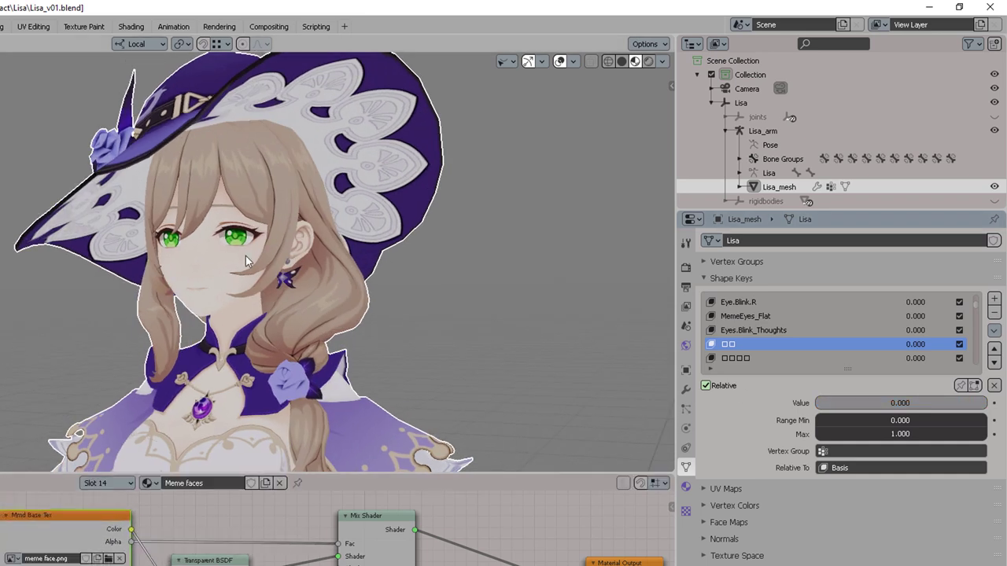
mouse_move(823, 402)
mouse_down()
mouse_move(985, 403)
mouse_move(817, 403)
mouse_up()
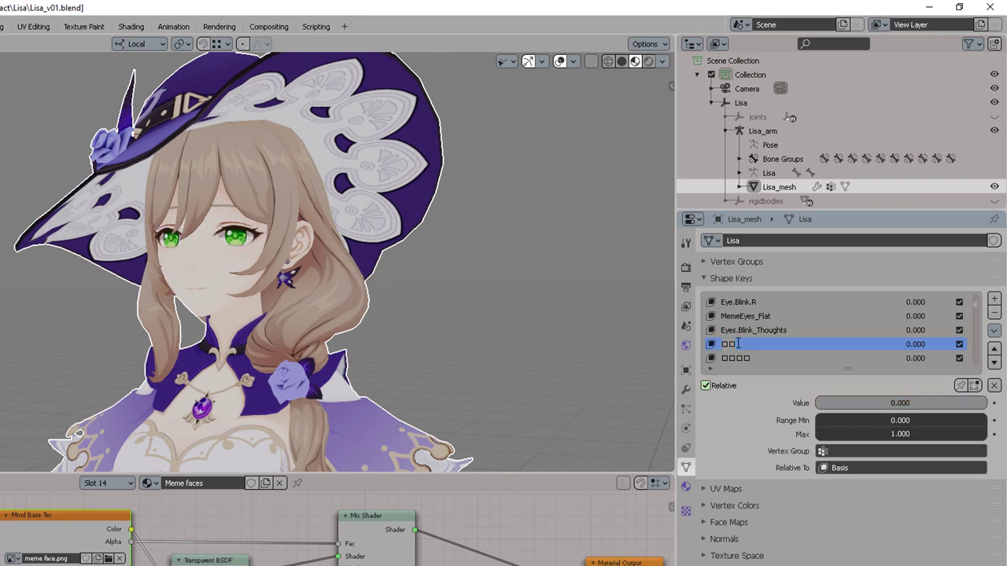
text(MemeEyes_CrossX)
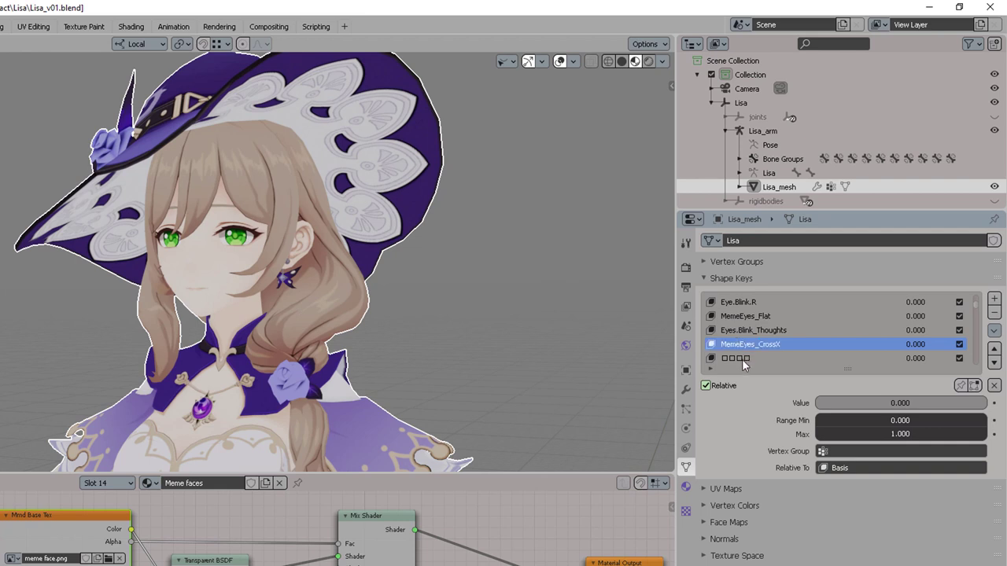
- Preview the shape key below MemeEyes_CrossX and rename it Eyes.Surprise
click(744, 360)
drag(832, 403, 832, 403)
double_click(751, 359)
text(Eyes.Surpr)
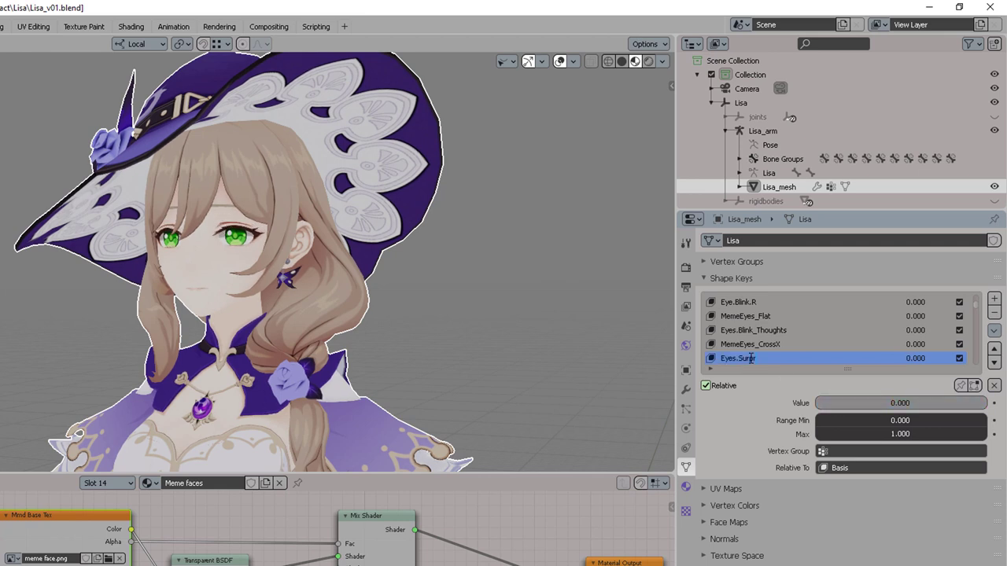
text(ise)
- Preview the shape key below Eyes.Surprise and rename it Eyes.Desbelief
scroll(825, 320, down, 2)
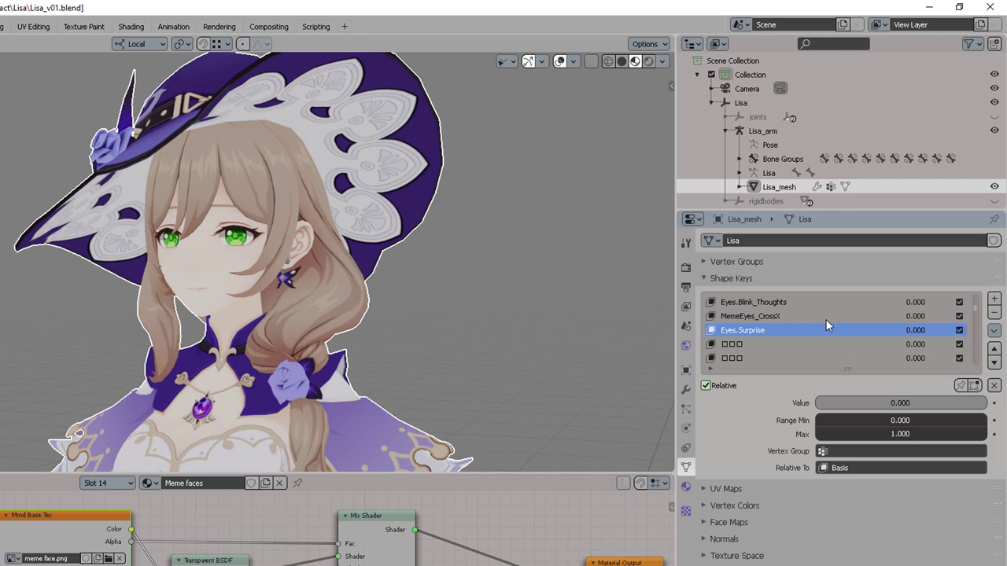
click(756, 344)
drag(836, 401, 984, 402)
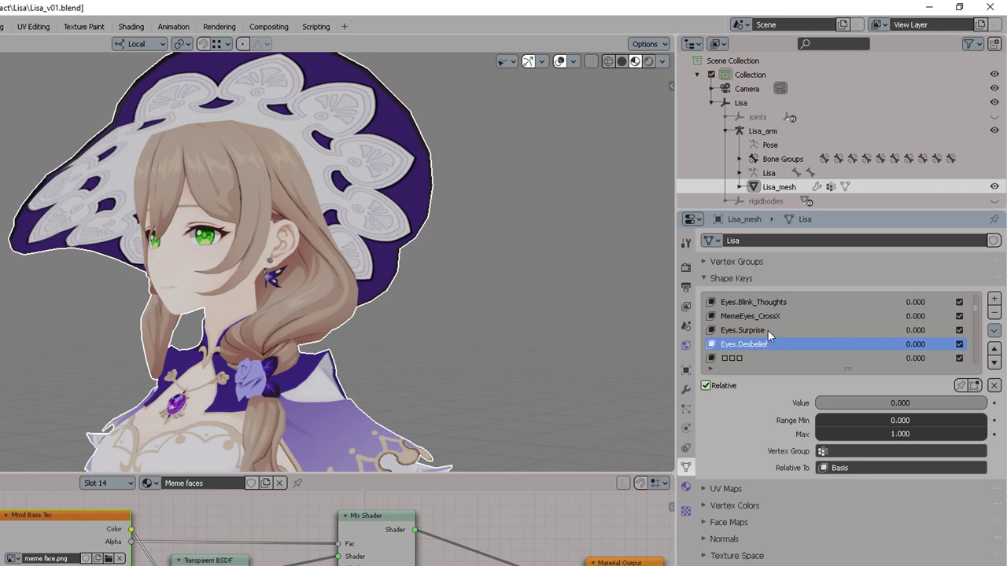
- Rename the shape key below Eyes.Desbelief as Eyes.Sharp look
click(747, 358)
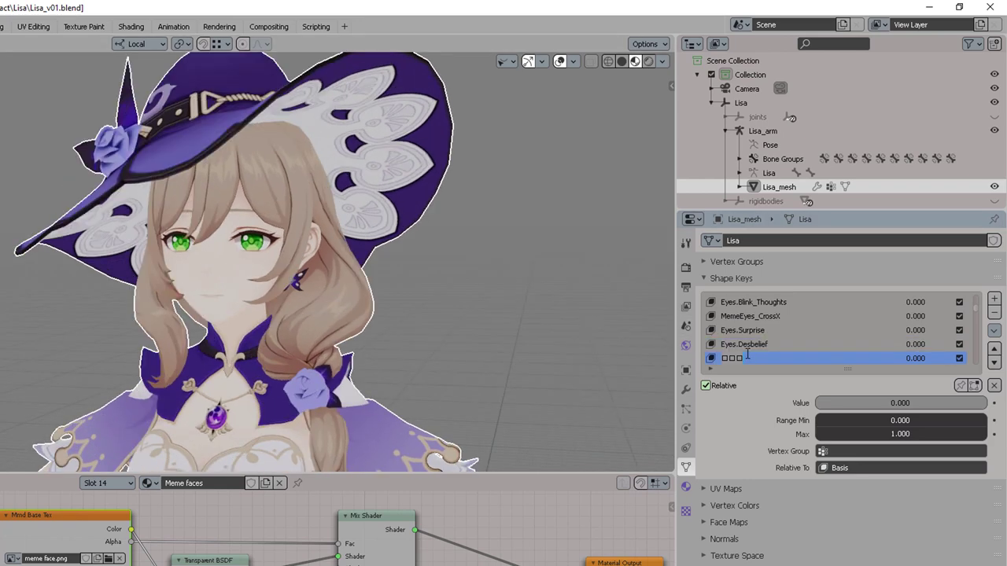
text(Eyes.Sharp loop)
double_click(773, 358)
key(BackSpace)
text(k)
key(Return)
- Preview the shape key below Eyes.Sharp look and rename it MemeEyes_Shocked
mouse_move(858, 400)
mouse_down()
mouse_move(824, 401)
mouse_move(987, 402)
mouse_move(816, 402)
mouse_move(928, 403)
mouse_move(858, 402)
mouse_up()
scroll(819, 363, down, 2)
click(794, 344)
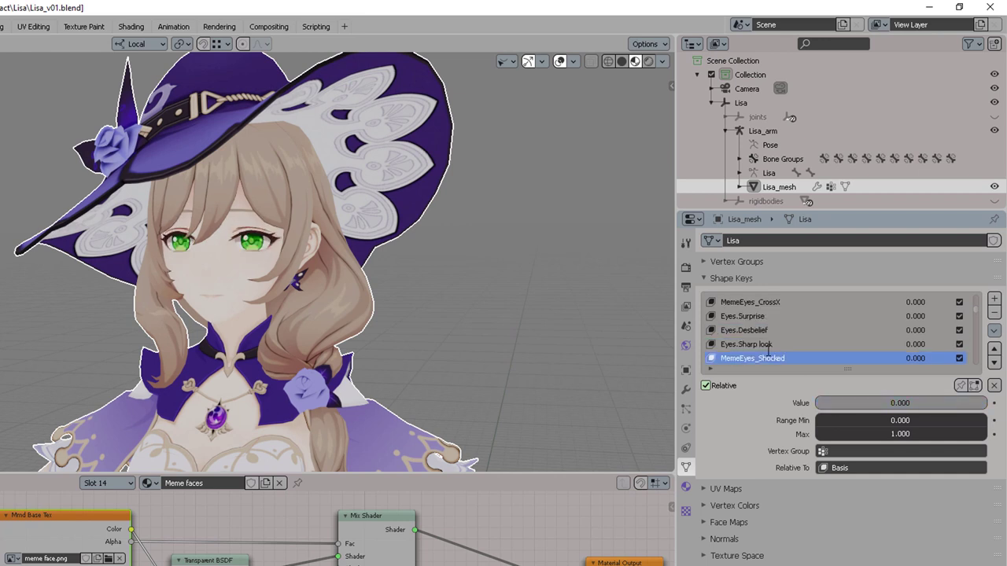
- Preview the shape key below MemeEyes_Shocked and rename it Eyes.Contract pupil
mouse_move(824, 402)
mouse_down()
mouse_move(971, 403)
mouse_move(819, 403)
mouse_move(928, 403)
mouse_move(836, 402)
mouse_up()
scroll(816, 345, down, 2)
click(747, 344)
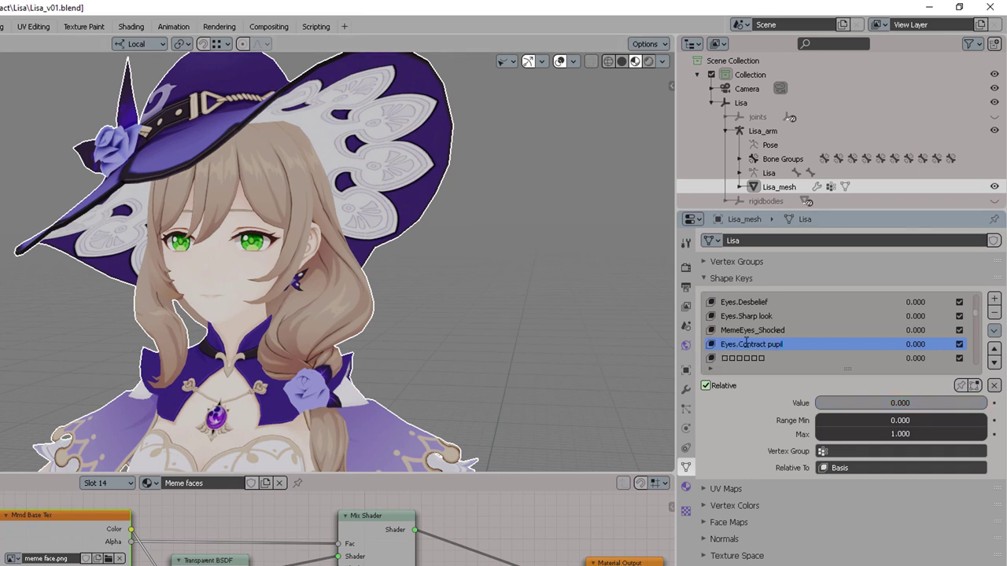
key(Return)
- Preview the shape key below Eyes.Contract pupil and rename it Eyes.Blank
click(765, 358)
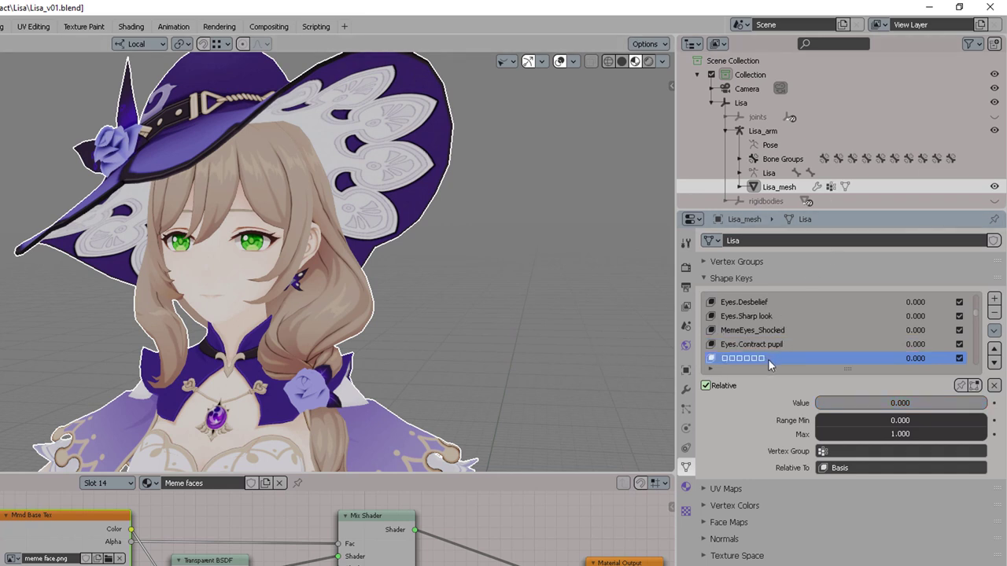
drag(827, 403, 928, 403)
scroll(795, 344, down, 2)
double_click(758, 331)
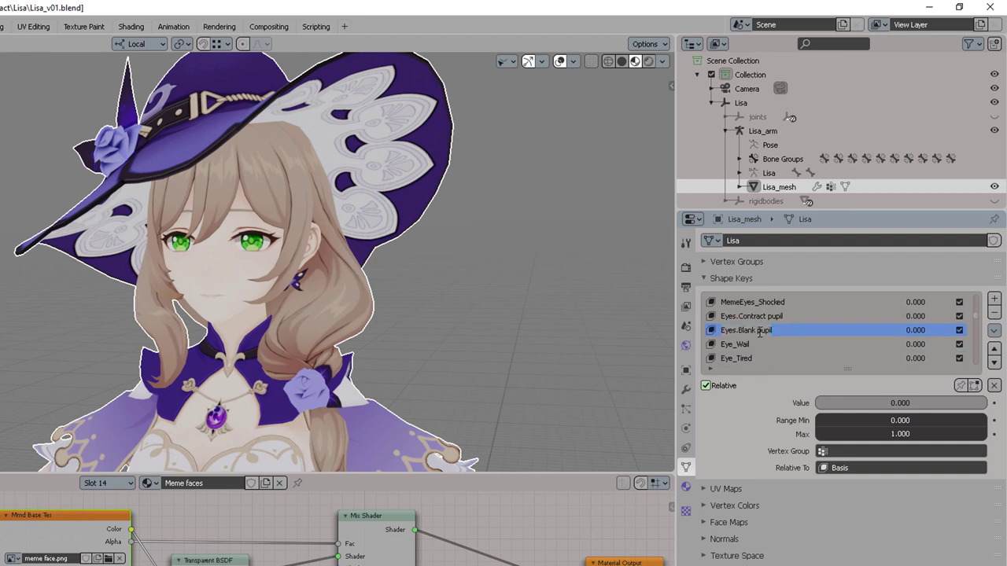
key(BackSpace)
key(BackSpace)
key(BackSpace)
key(BackSpace)
key(BackSpace)
key(BackSpace)
key(Return)
- Look through the already named eye shape keys from Eye_Wail down to Eye_Lowereyelid
click(799, 343)
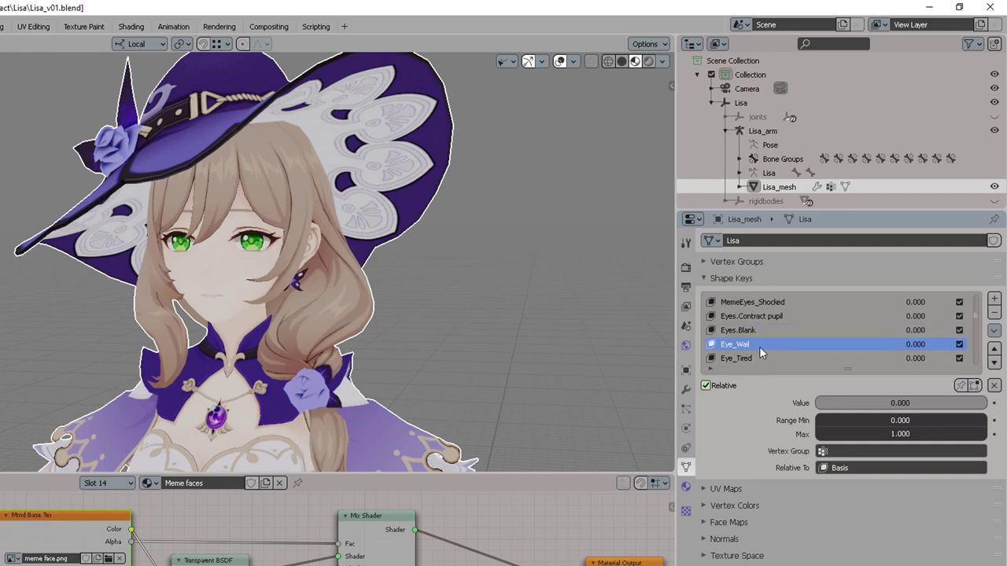
mouse_move(824, 402)
mouse_down()
mouse_move(944, 403)
mouse_move(810, 403)
mouse_move(987, 402)
mouse_move(814, 403)
mouse_move(987, 403)
mouse_move(815, 403)
mouse_move(984, 403)
mouse_move(828, 403)
mouse_up()
click(753, 358)
scroll(807, 357, down, 2)
click(753, 343)
click(768, 358)
scroll(782, 331, down, 1)
click(764, 329)
click(774, 359)
scroll(804, 343, down, 2)
- Rename the unnamed shape key below Eye_Lowereyelid as Eyebrows_Angry
click(771, 343)
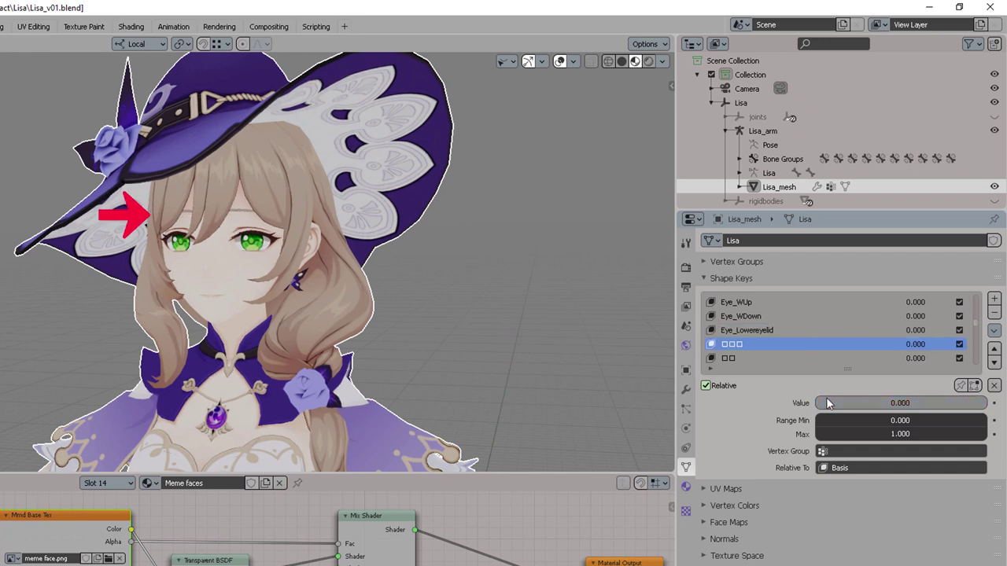
double_click(746, 344)
double_click(745, 343)
text(E)
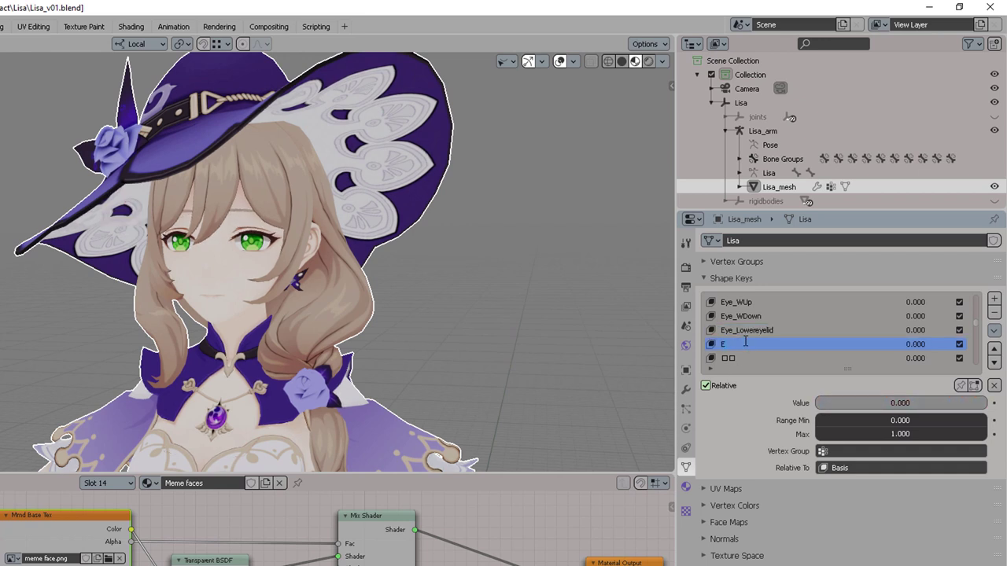
text(yeb)
key(BackSpace)
text(ebrows_Ang)
text(ry)
key(Return)
- Preview the shape key below Eyebrows_Angry and rename it Eyebrows_Sad
click(744, 359)
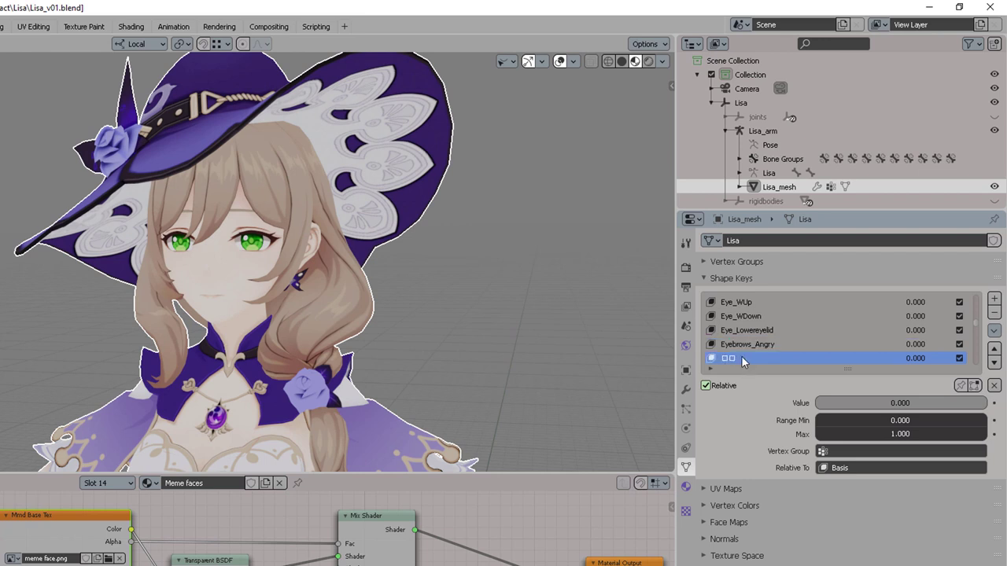
scroll(830, 353, down, 1)
mouse_move(828, 401)
mouse_down()
mouse_move(946, 402)
mouse_move(825, 401)
mouse_up()
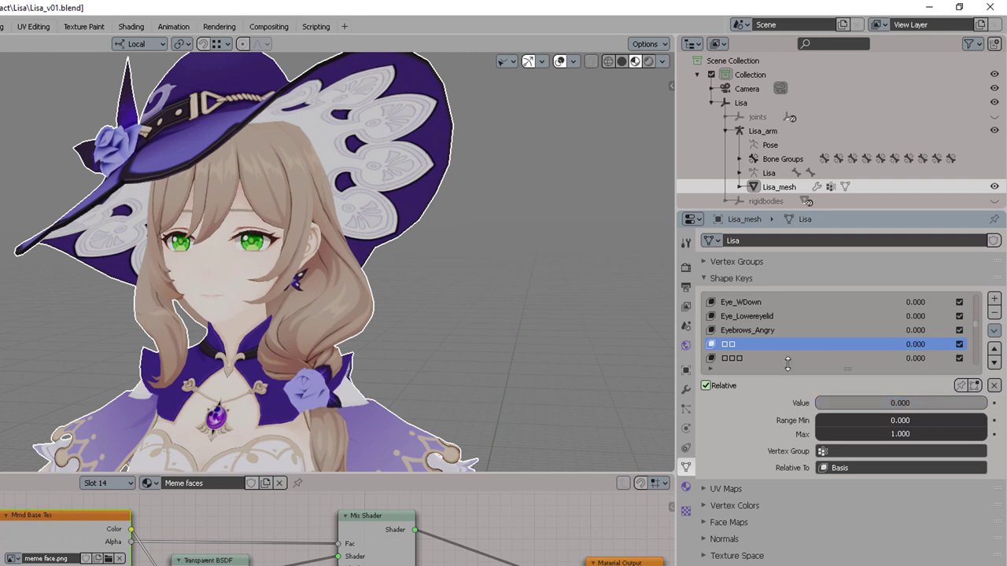
double_click(741, 346)
text(Eyebrows_Sad)
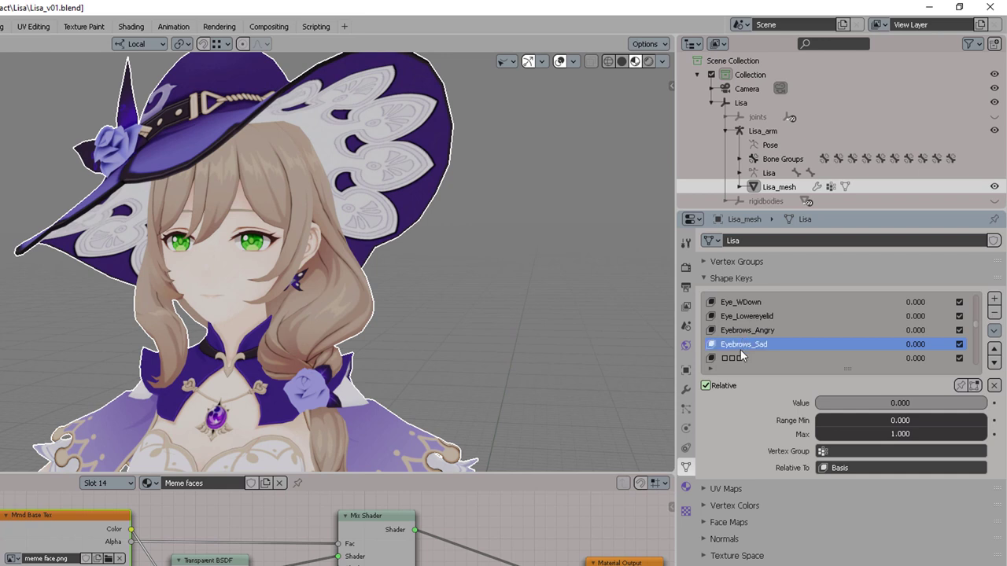
- Preview the shape key below Eyebrows_Sad and rename it Eyebrows_Raised
click(748, 359)
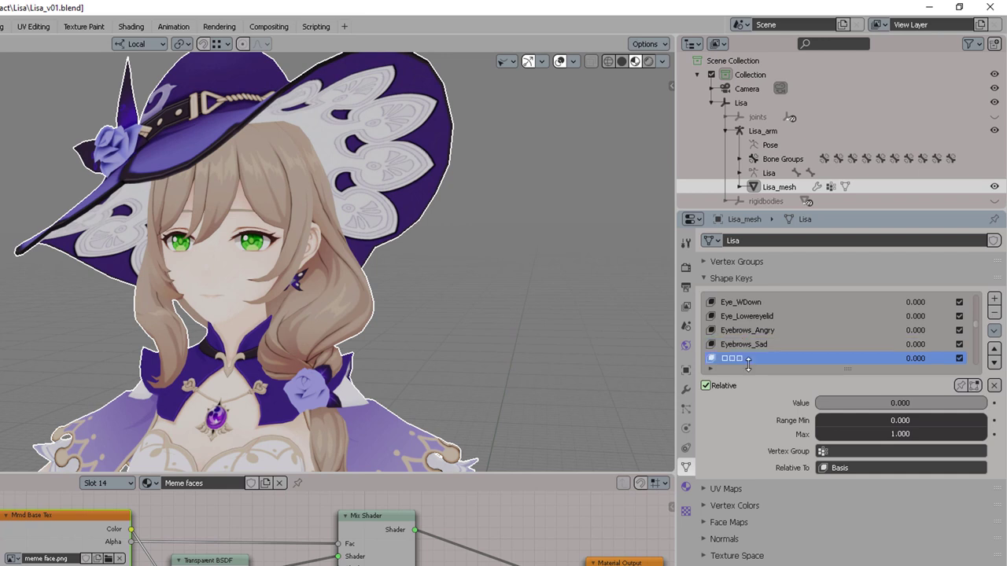
mouse_move(821, 403)
mouse_down()
mouse_move(983, 403)
mouse_move(818, 402)
mouse_up()
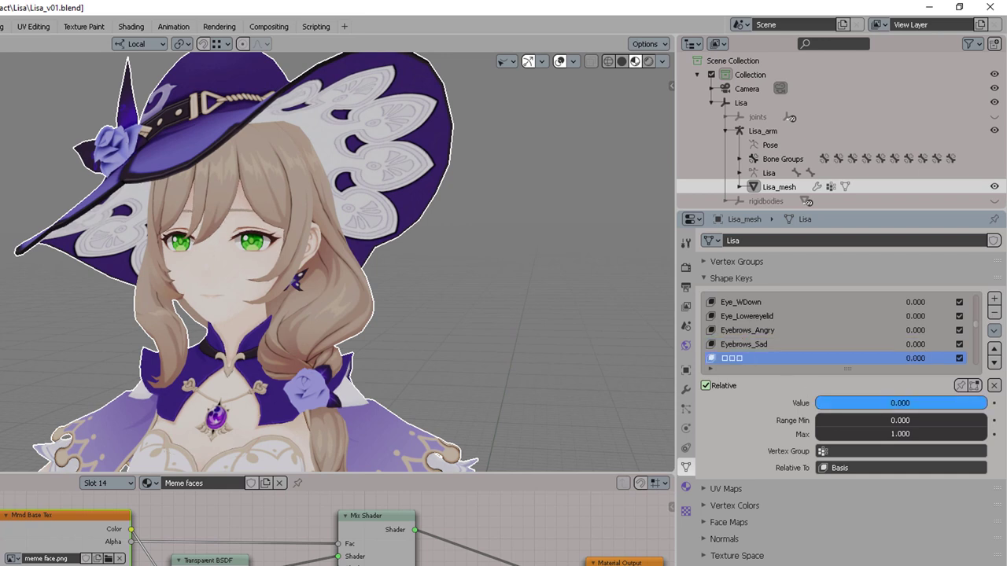
scroll(763, 341, down, 2)
double_click(748, 332)
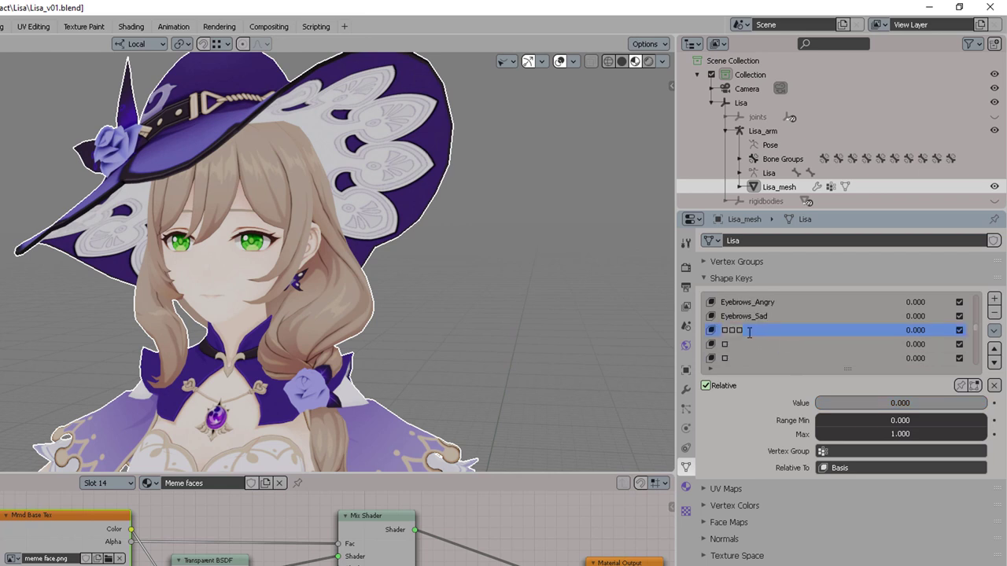
text(Eyebrows_Raised)
key(Return)
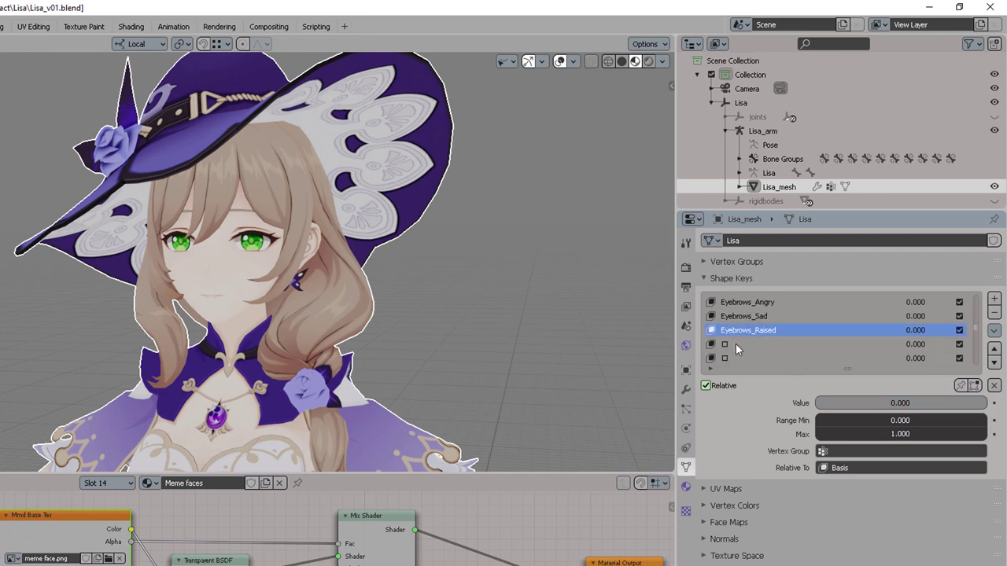
- Preview the shape key below Eyebrows_Raised and rename it Eyebrows_Surprise
click(779, 346)
mouse_move(835, 404)
mouse_down()
mouse_move(985, 405)
mouse_move(826, 404)
mouse_up()
double_click(724, 343)
text(Eyebrows_Surprise)
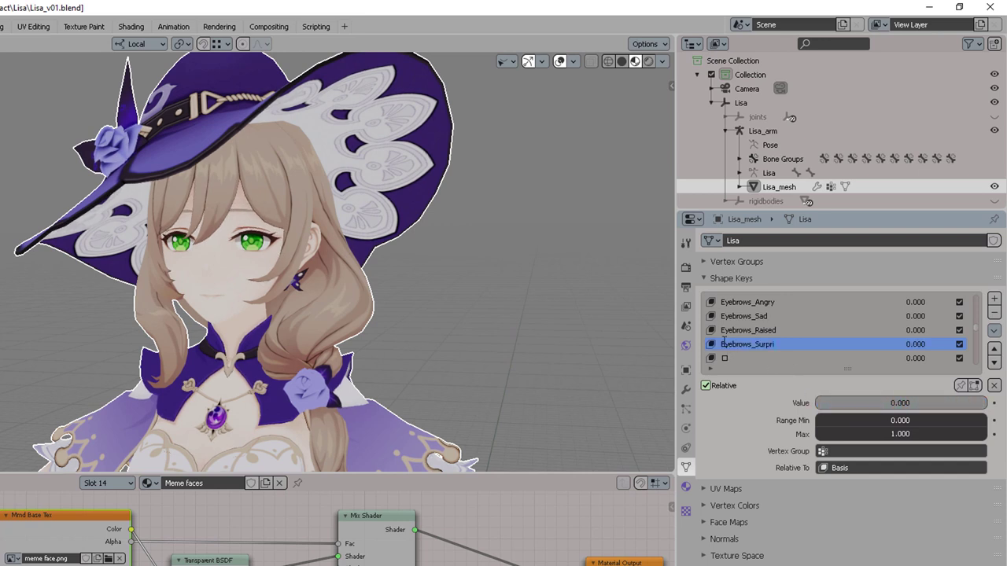
key(Return)
- Preview the shape key below Eyebrows_Surprise and rename it Eyebrows_Lowered
click(736, 359)
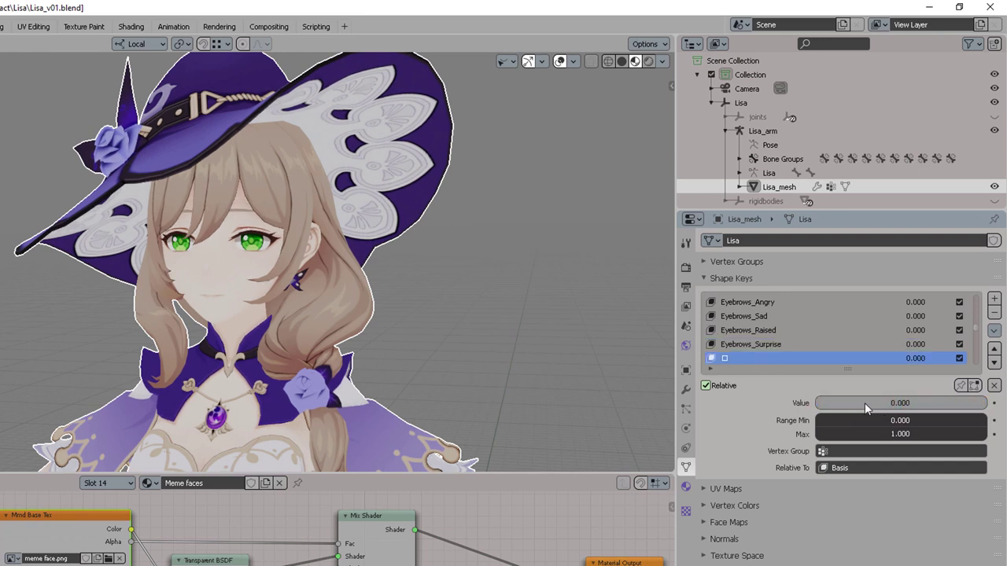
drag(869, 406, 815, 402)
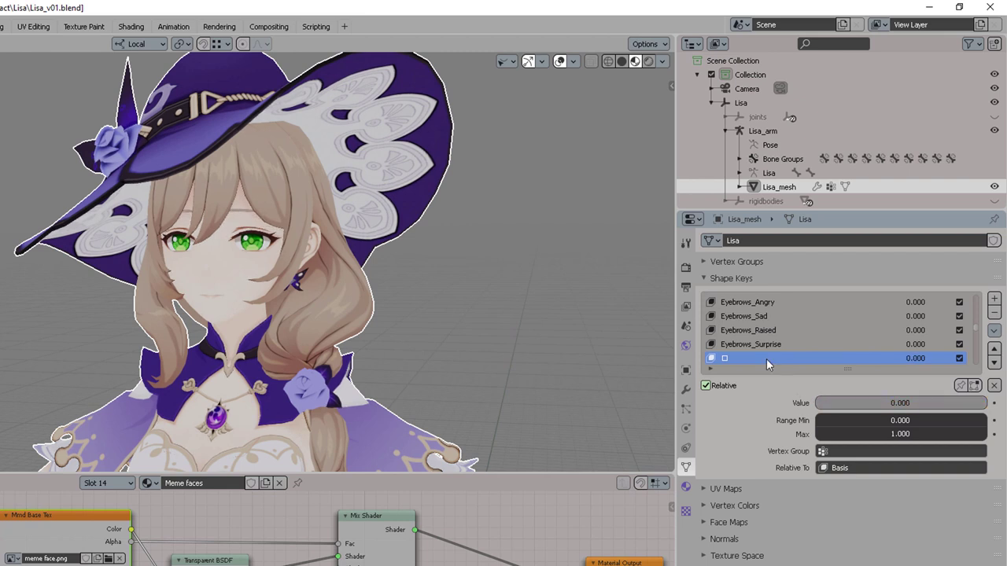
double_click(763, 358)
text(Eyebrows_Lowered)
key(Return)
- Preview the already named Brow_Shy and Brow_Squeeze shape keys and return the value to 0
scroll(782, 340, down, 2)
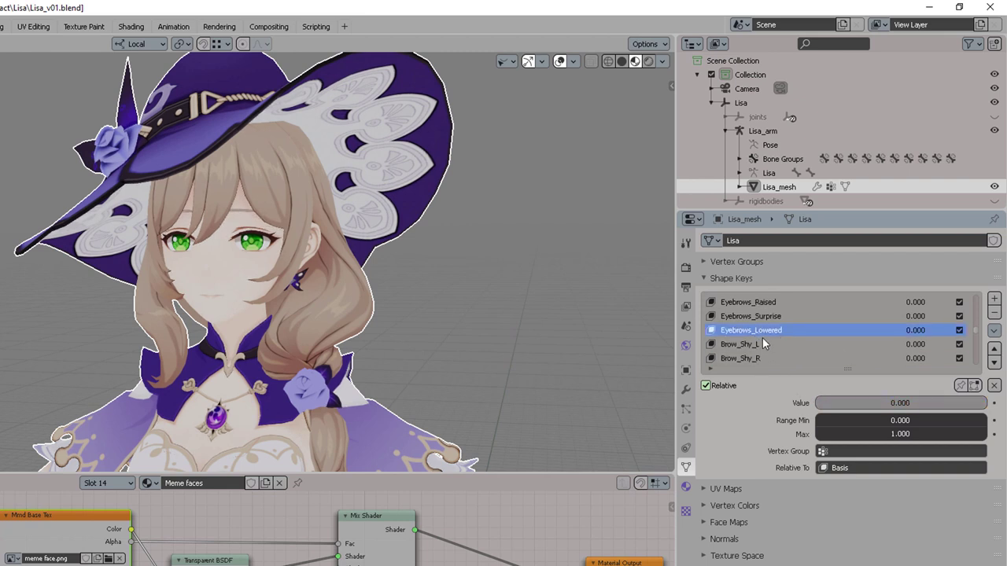
drag(818, 403, 988, 402)
click(777, 346)
scroll(769, 353, down, 2)
click(768, 347)
drag(988, 403, 817, 403)
- Rename the two unnamed shape keys below Brow_Squeeze_R as Mouth_A and Mouth_DEL
scroll(797, 346, down, 2)
click(748, 344)
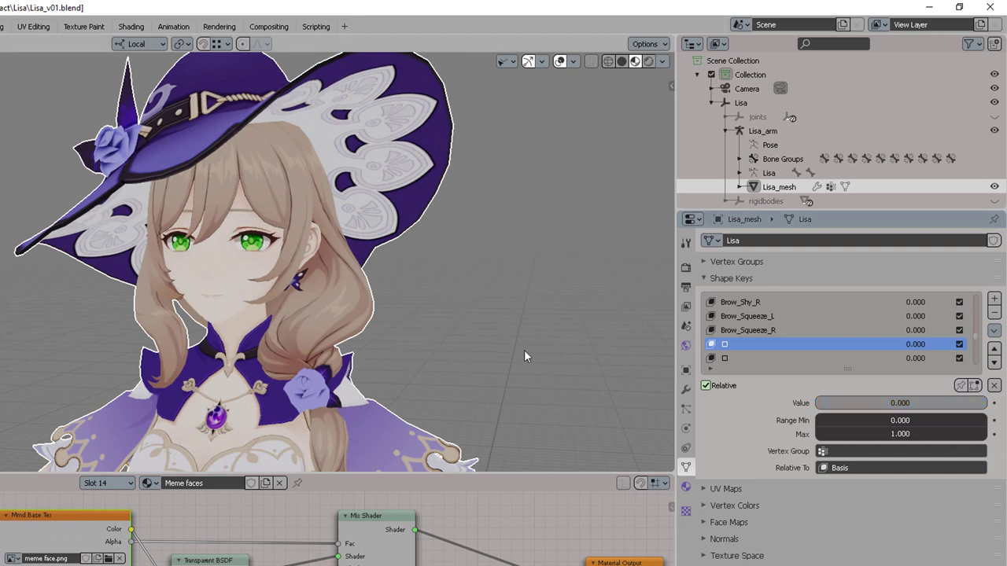
double_click(743, 345)
double_click(743, 344)
text(Mouth_A)
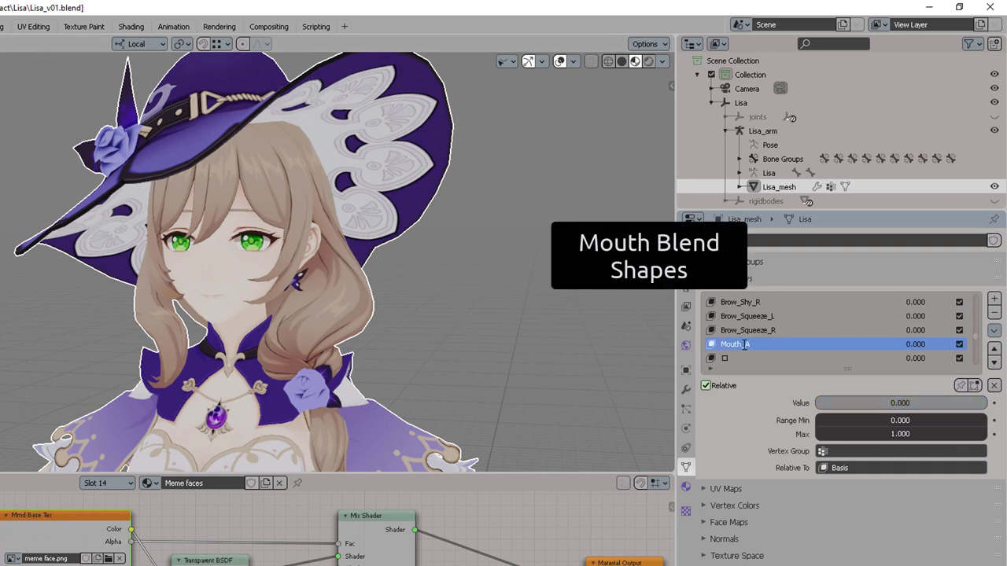
click(740, 358)
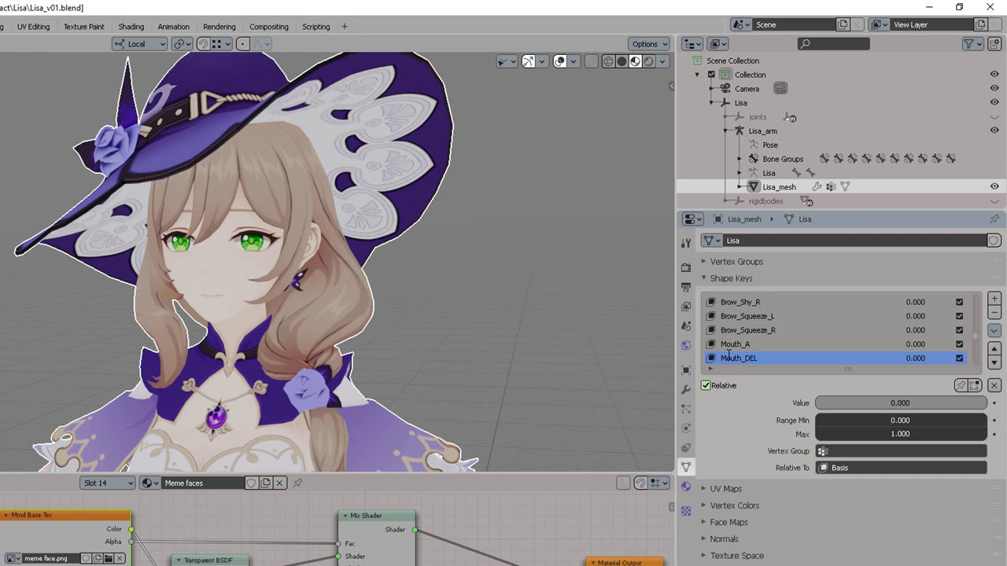
- Preview the shape key below Mouth_DEL at full value, rename it Mouth_UGTH and reset its value to 0
drag(832, 404, 987, 401)
scroll(782, 341, down, 1)
click(785, 358)
text(Mouth_UGTH)
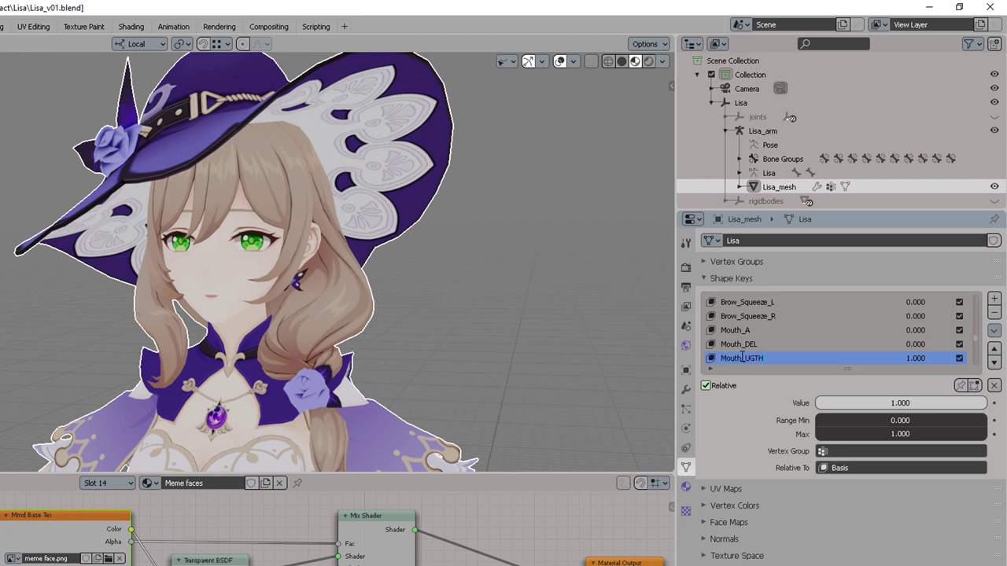
key(Return)
scroll(784, 339, down, 4)
click(811, 317)
click(834, 304)
drag(928, 403, 818, 403)
- Rename the shape key below Mouth_UGTH as Mouth_ERZ and preview its mouth shape
click(826, 317)
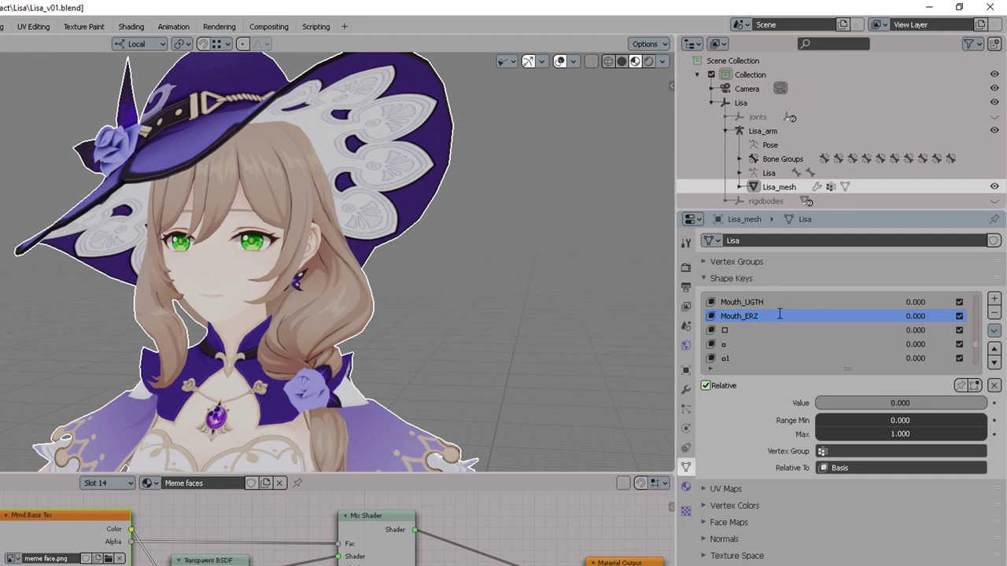
ctrl+scroll(805, 308, up, 1)
click(763, 344)
drag(841, 403, 816, 402)
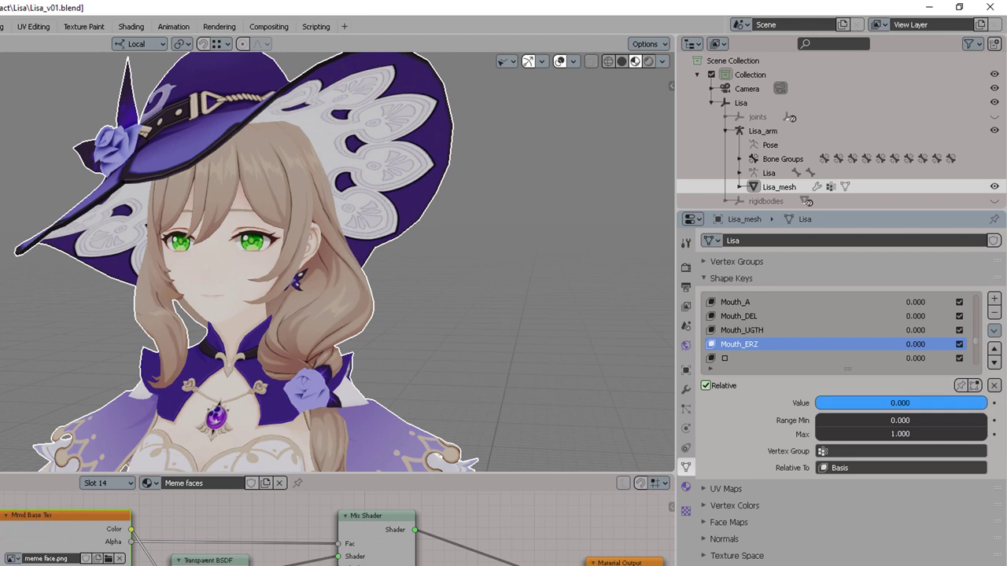
- Preview the shape key below Mouth_ERZ, rename it Mouth_AM, and correct Mouth_ERZ to Mouth_ERYZ
click(753, 358)
mouse_move(826, 404)
mouse_down()
mouse_move(818, 403)
mouse_move(987, 403)
mouse_move(818, 402)
mouse_up()
double_click(738, 359)
text(Mouth)
click(742, 302)
click(759, 357)
scroll(738, 346, down, 2)
- Preview the two shape keys below Mouth_AM and rename them Mouth_Critical open and Mouth_Frozen teeth
click(738, 346)
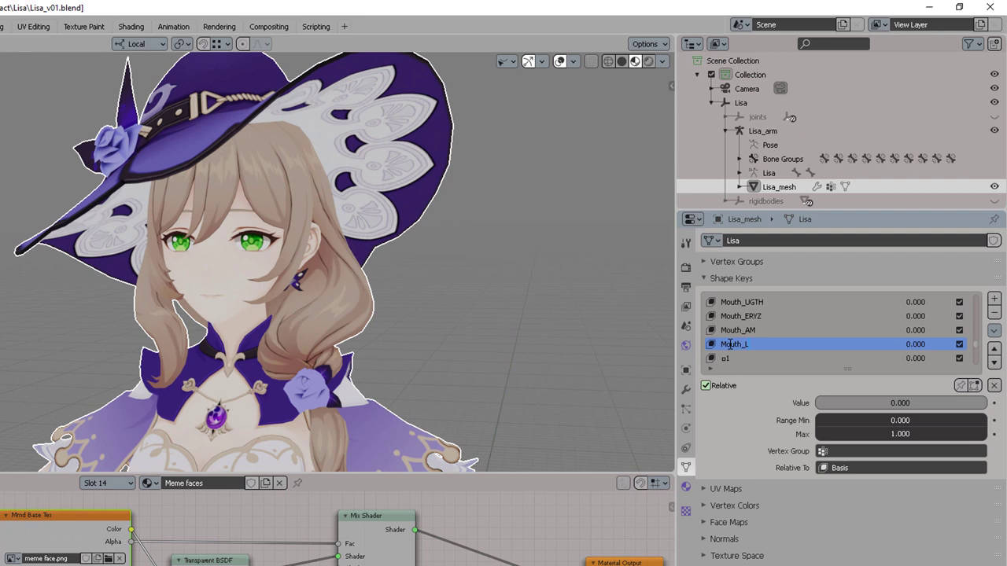
mouse_move(822, 403)
mouse_down()
mouse_move(983, 402)
mouse_move(818, 403)
mouse_up()
mouse_move(824, 405)
mouse_down()
mouse_move(986, 402)
mouse_move(818, 403)
mouse_up()
click(787, 359)
double_click(741, 358)
text(Mo)
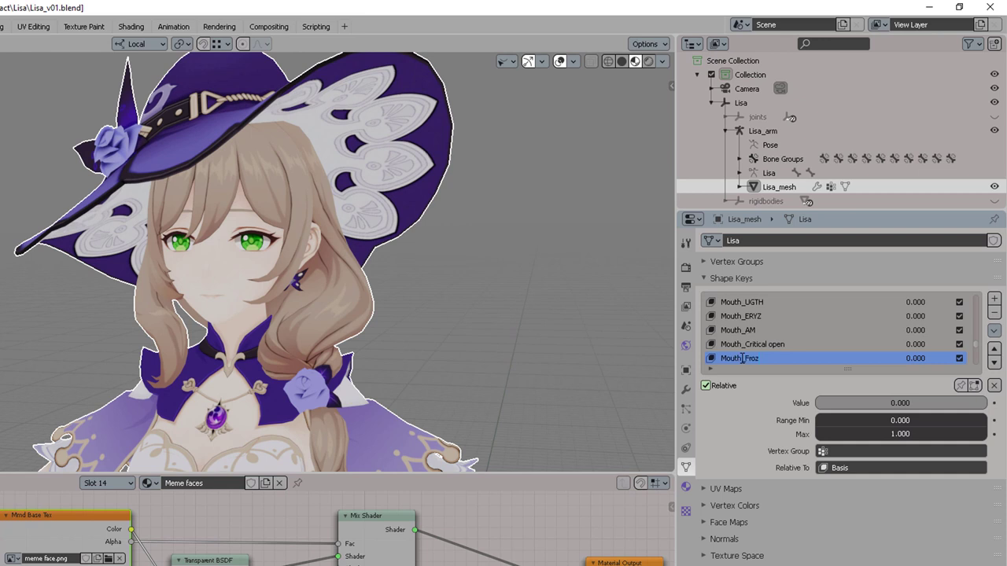
- Preview the shape key below Mouth_Frozen teeth on the face up close and rename it Mouth_Grin
scroll(742, 357, down, 2)
click(756, 344)
mouse_move(833, 403)
mouse_down()
mouse_move(987, 403)
mouse_move(818, 403)
mouse_up()
scroll(549, 315, up, 6)
double_click(768, 344)
text(Mo)
key(Return)
- Rename the two shape keys below Mouth_Grin as Mouth_UWU and Mouth_Smirk.L
click(724, 360)
key(Return)
scroll(746, 356, down, 2)
click(757, 344)
double_click(746, 341)
text(Mouth)
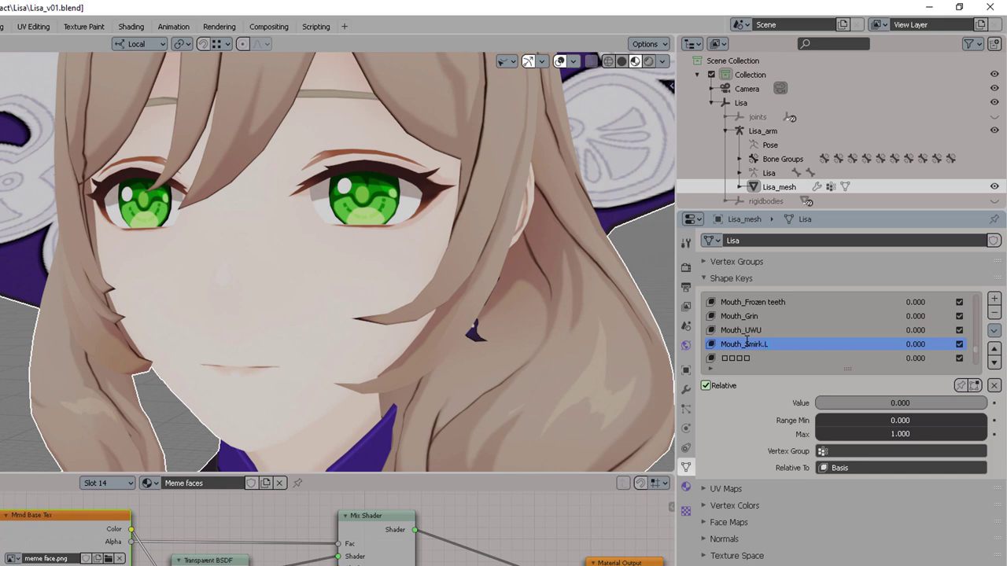
key(Return)
- Preview the shape key below Mouth_Smirk.L and rename it Mouth_GrinSmile.L
scroll(749, 344, down, 1)
click(751, 346)
drag(840, 403, 820, 403)
double_click(741, 344)
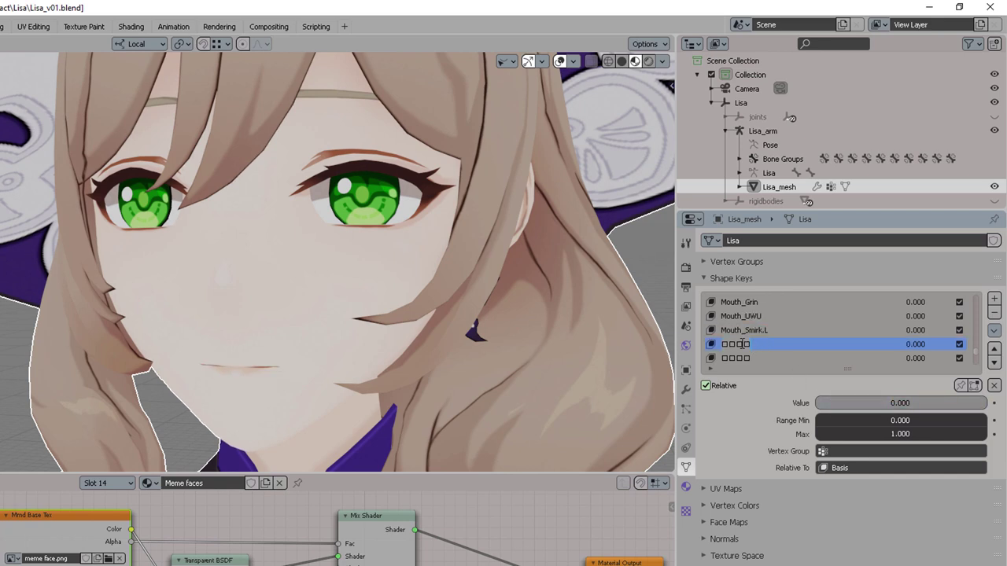
double_click(741, 344)
text(Mouth_GrinSmile.L)
key(Return)
- Preview the shape key below Mouth_GrinSmile.L and rename it Mouth_Smile
scroll(743, 343, down, 2)
click(749, 331)
drag(835, 402, 983, 403)
double_click(751, 330)
double_click(749, 330)
text(Mouth_Smile)
key(Return)
- Rename the shape key below Mouth_Smile as Mouth_Toungue
click(750, 343)
double_click(752, 344)
text(Mouth_Toungue)
key(Return)
- Preview the shape key below Mouth_Toungue and rename it Mouth_ToungueFront
click(749, 358)
drag(983, 403, 822, 403)
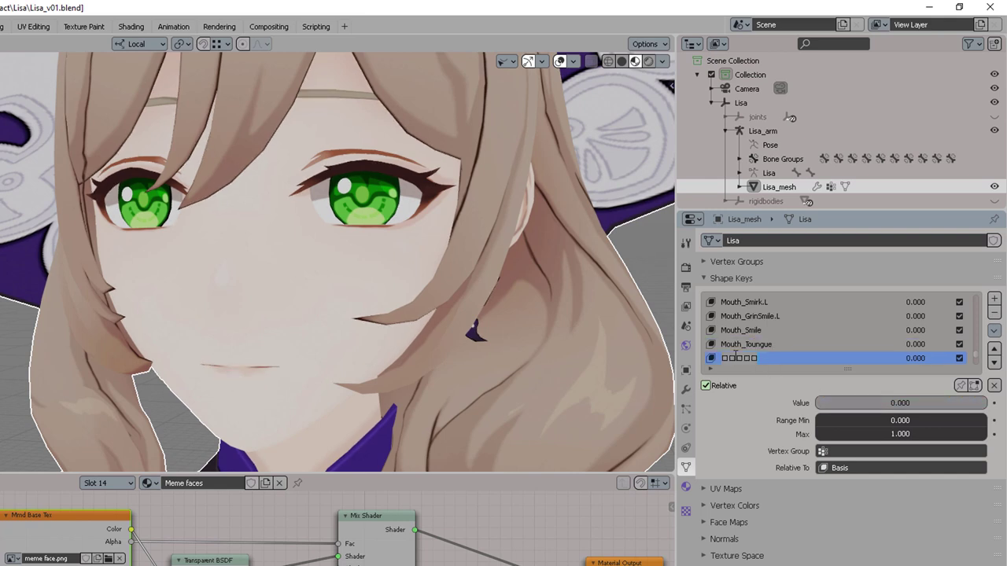
double_click(734, 354)
text(Mouth_ToungueFront)
key(Return)
- Preview the shape key below Mouth_ToungueFront and rename it Mouth_Smile broad
scroll(756, 343, down, 2)
click(763, 332)
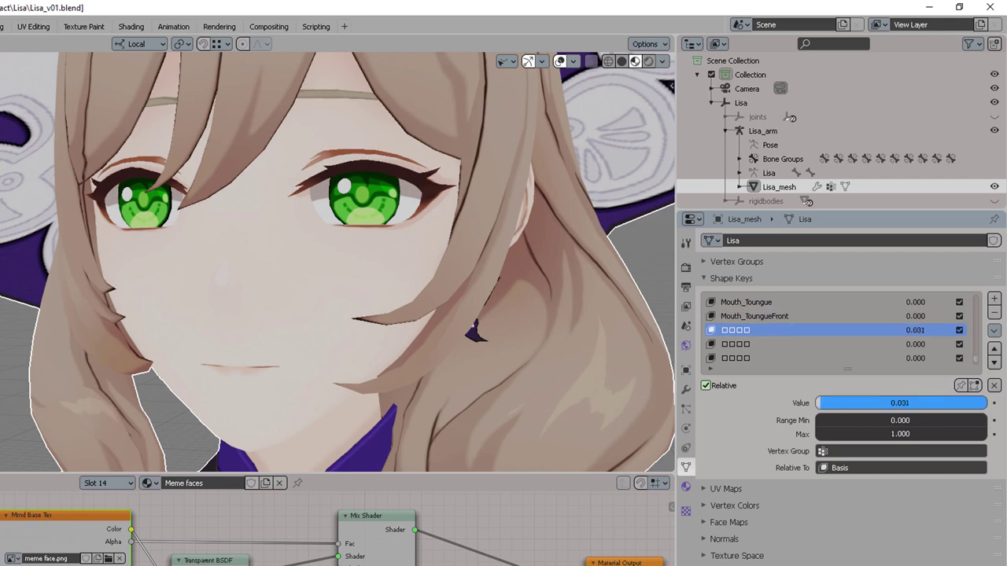
double_click(743, 330)
text(Mouth_Smile broad)
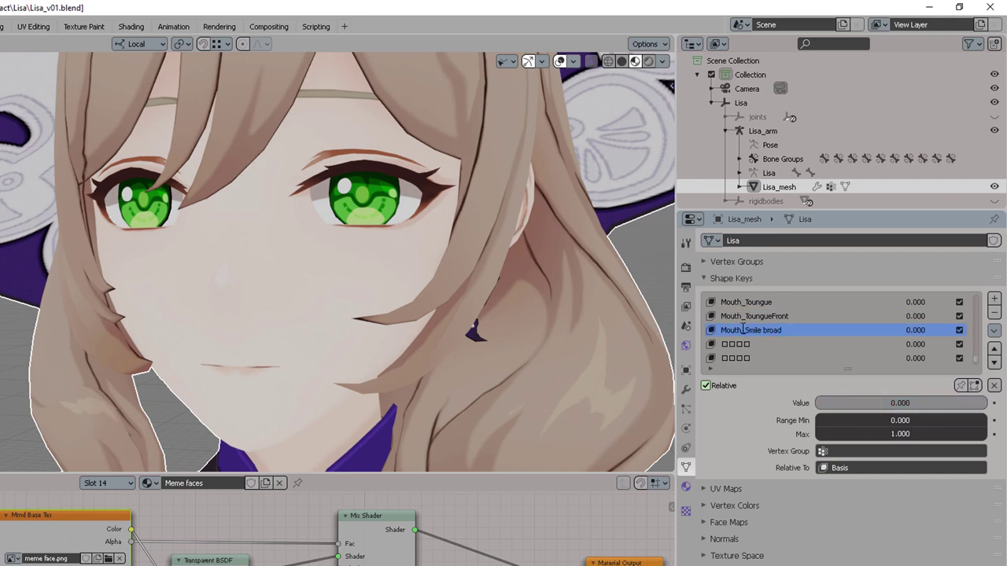
- Rename the two shape keys below Mouth_Smile broad as Mouth_Frown and Mouth_Long
click(744, 344)
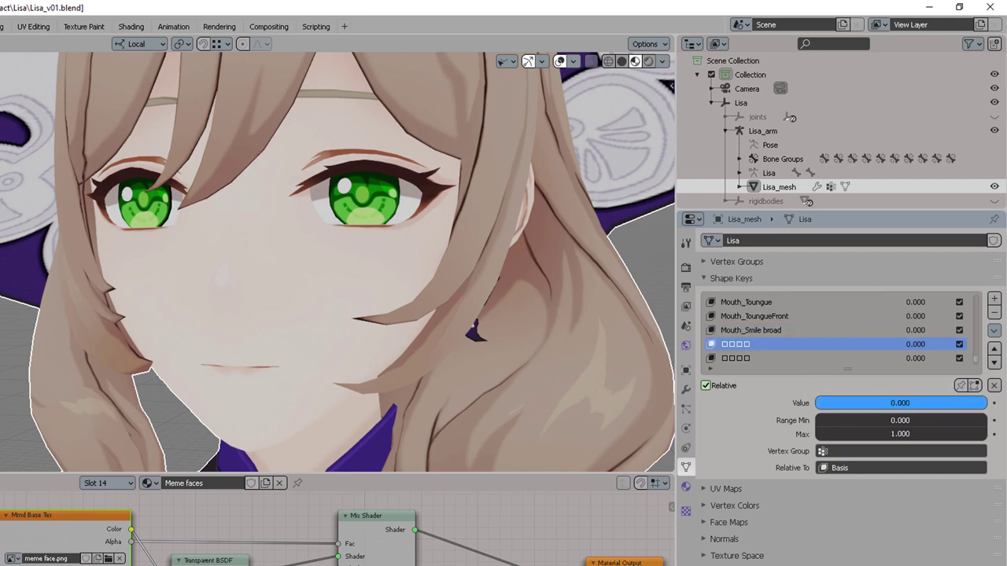
double_click(755, 344)
text(M)
click(756, 357)
text(Mouth_Long)
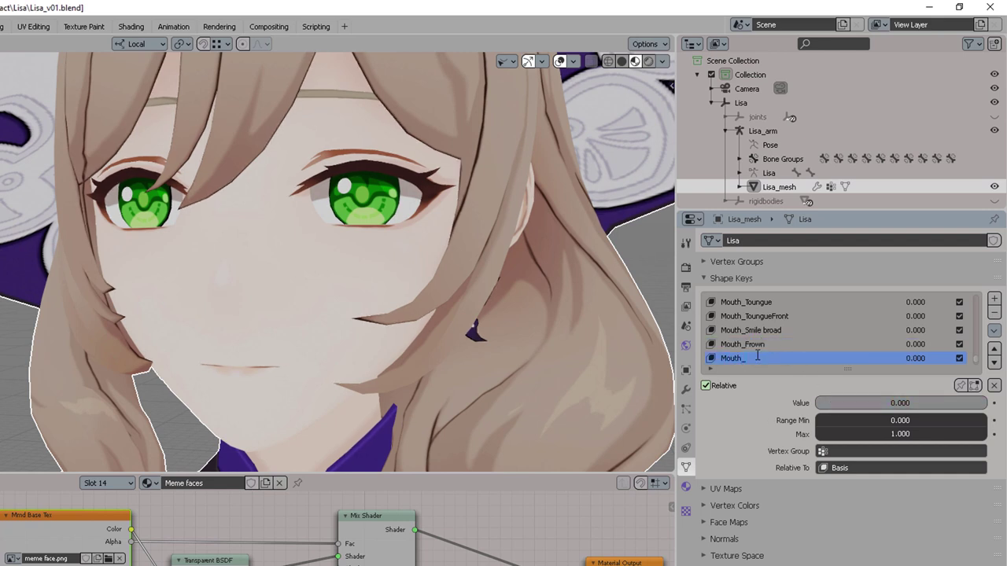
key(Return)
- Preview the shape key below Mouth_Long and rename it Mouth_Short
scroll(758, 356, down, 2)
click(757, 346)
drag(853, 405, 822, 404)
double_click(743, 343)
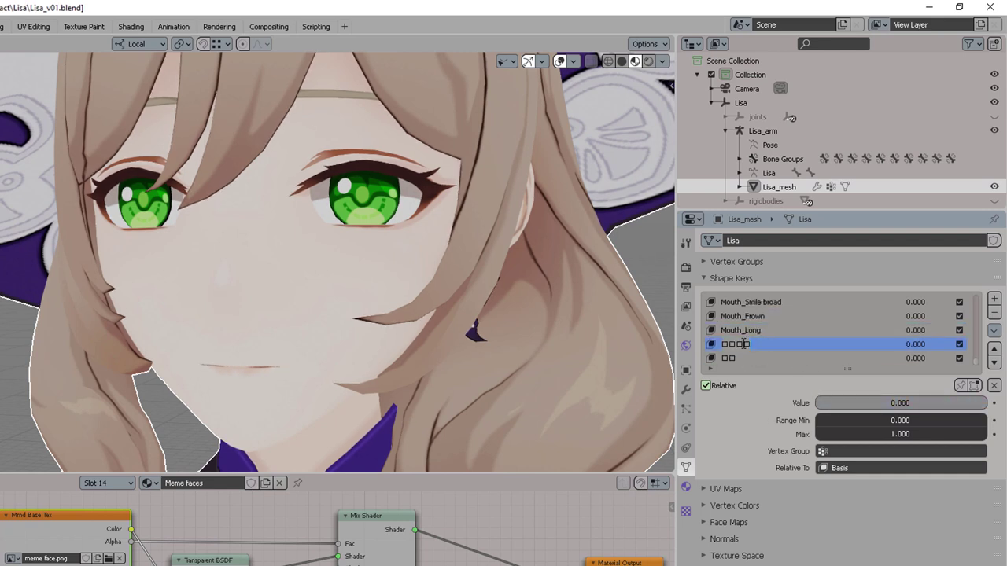
text(Mouth_Short)
key(Return)
- Rename the shape key below Mouth_Short as Face_blush
click(758, 359)
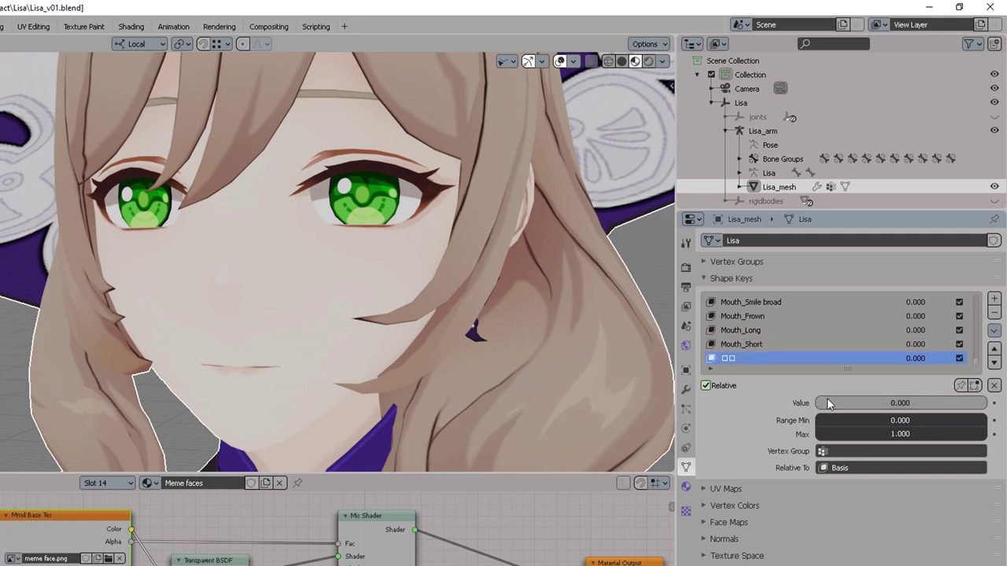
double_click(759, 360)
text(F)
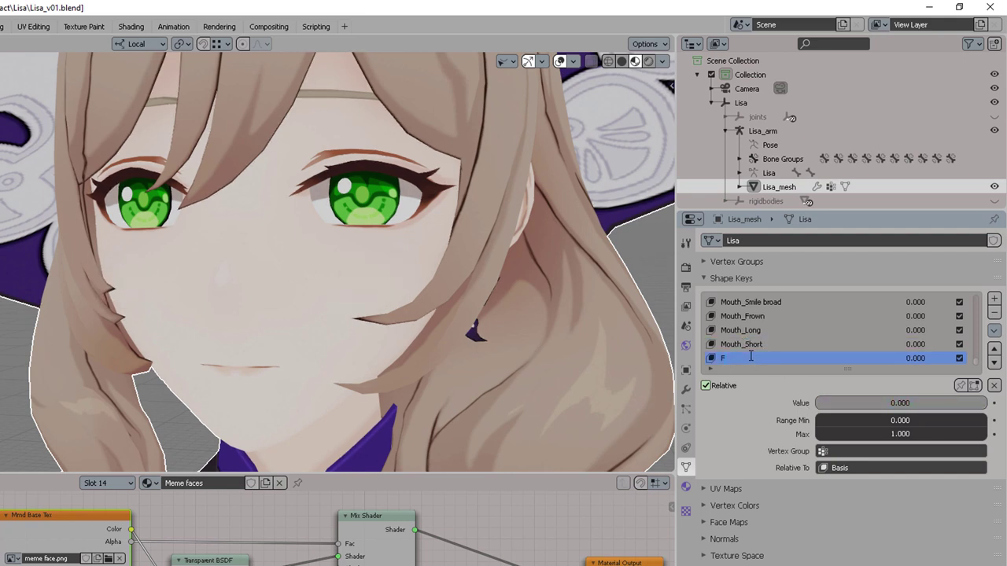
text(ace_blush)
key(Return)
scroll(837, 347, up, 6)
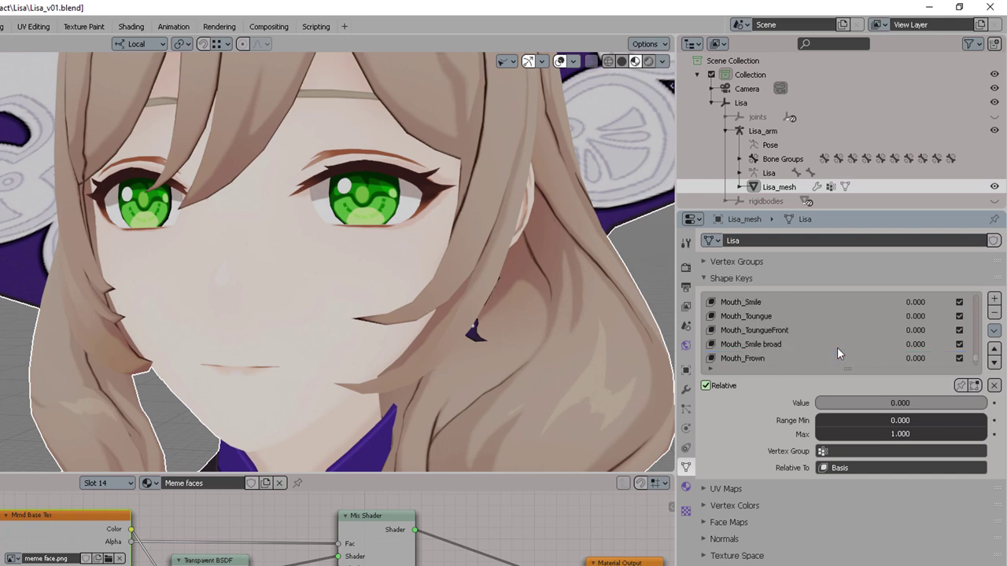
- Show the hidden armature, select the Lisa mesh and build the model's MMD physics
scroll(843, 338, up, 15)
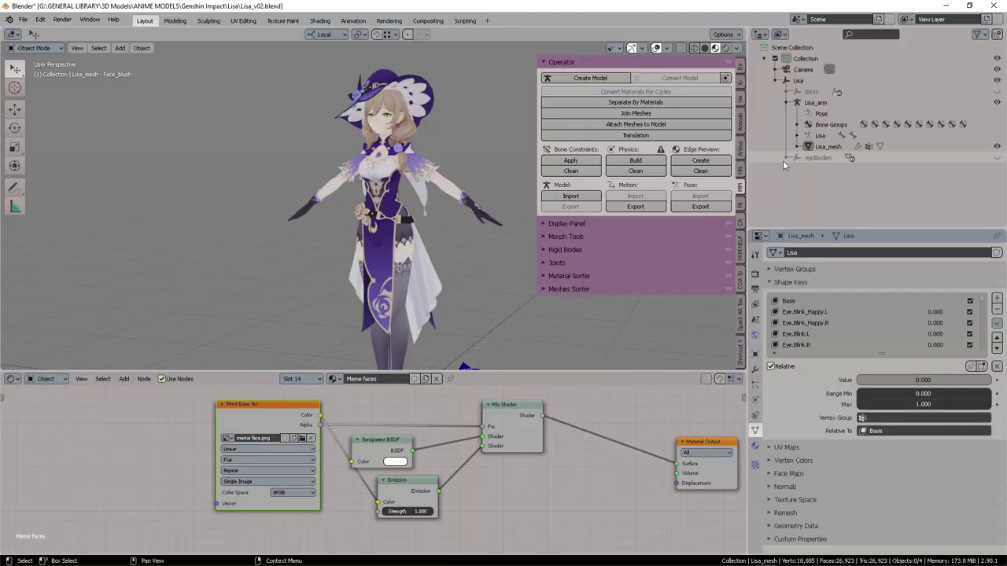
click(731, 201)
click(818, 159)
scroll(946, 158, down, 1)
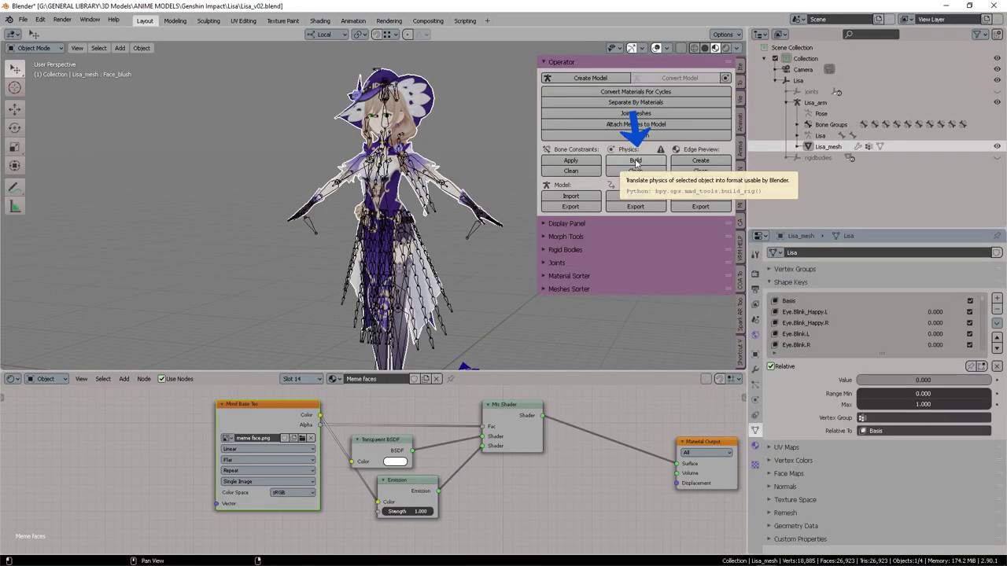
click(636, 161)
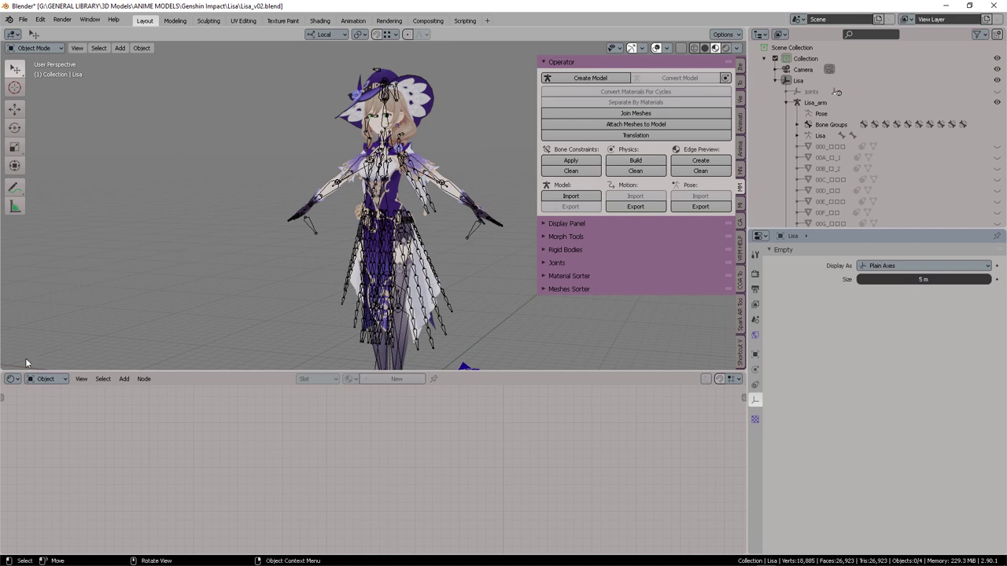
- Split the node editor area horizontally and turn its upper part into a Timeline
drag(1, 370, 4, 418)
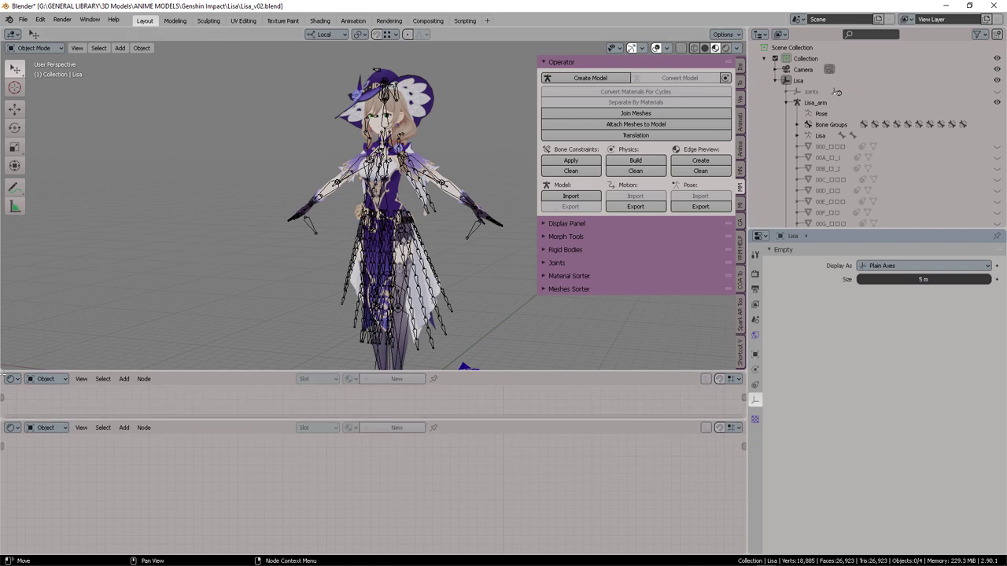
click(12, 379)
click(133, 431)
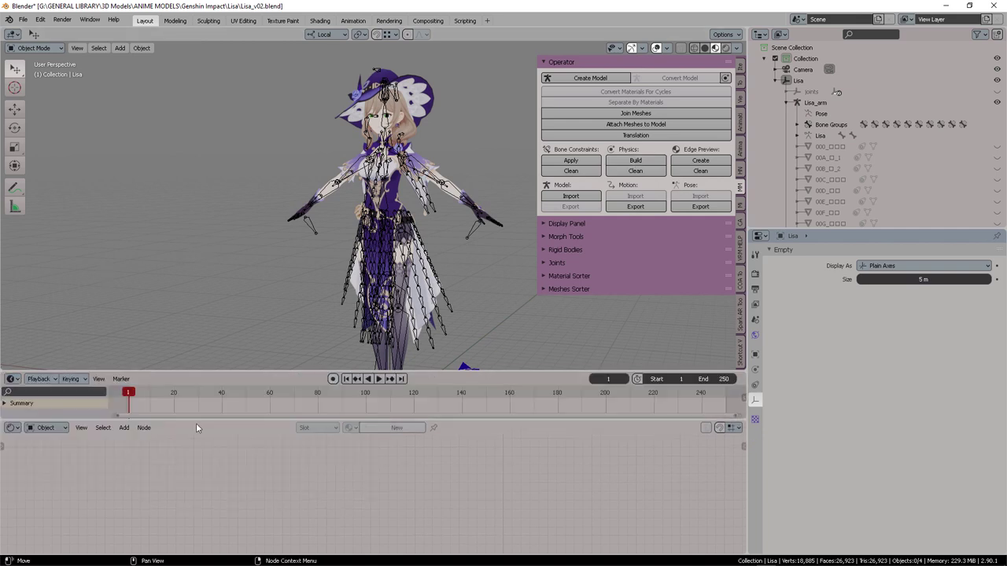
- Select the Lisa armature and import the Catwalk.vmd motion from the Catwalk folder with PMX bone mapping
click(437, 179)
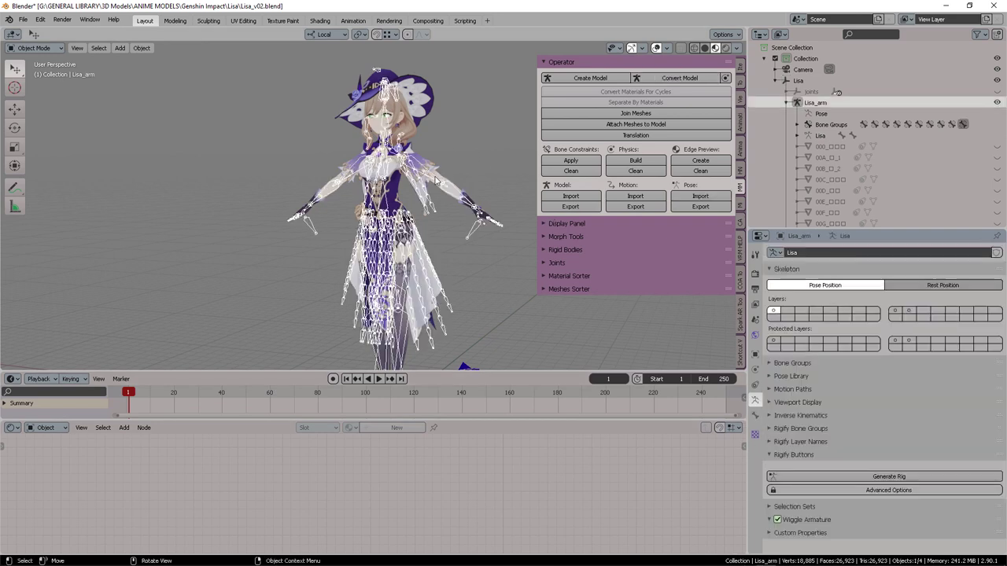
click(634, 197)
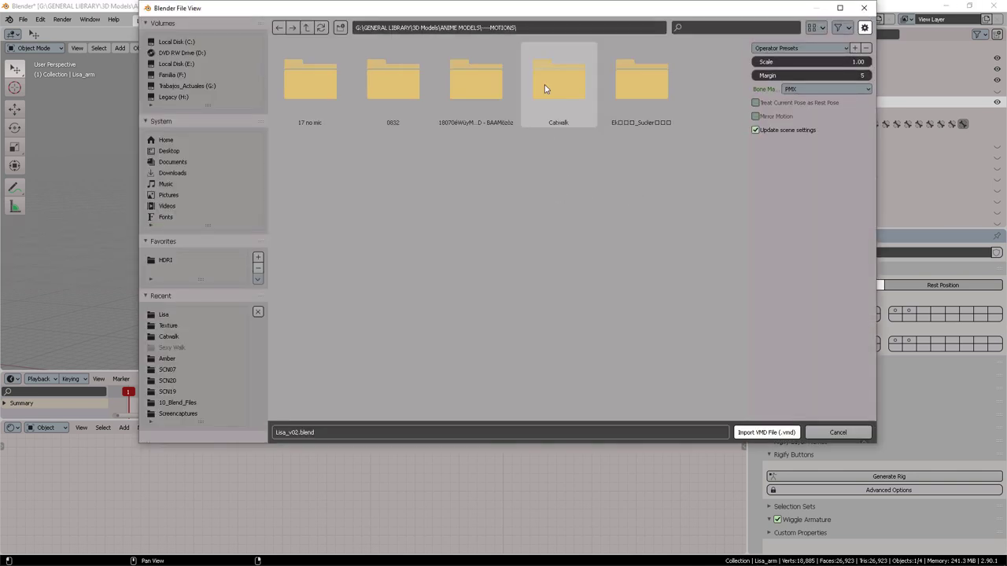
double_click(544, 83)
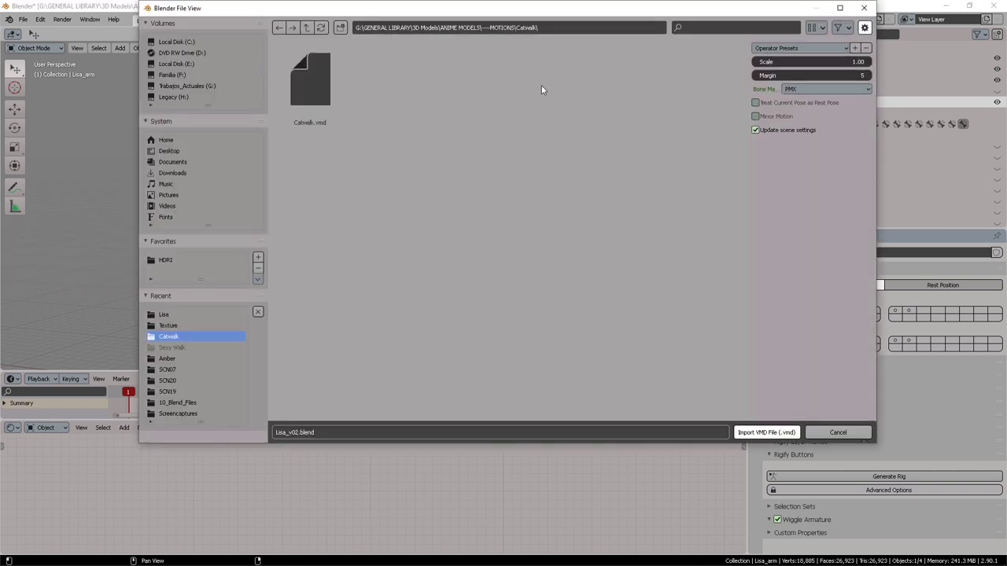
click(310, 81)
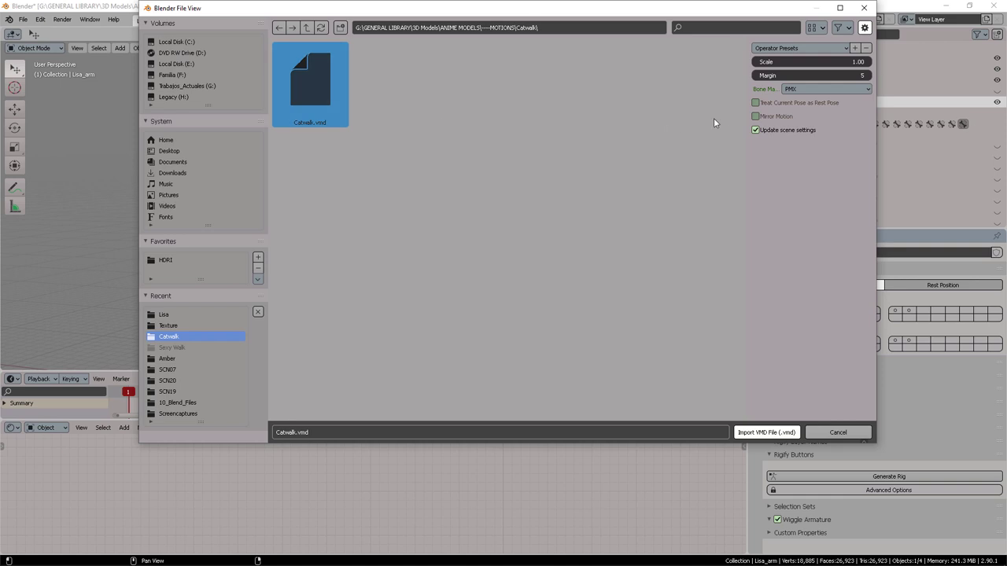
click(767, 433)
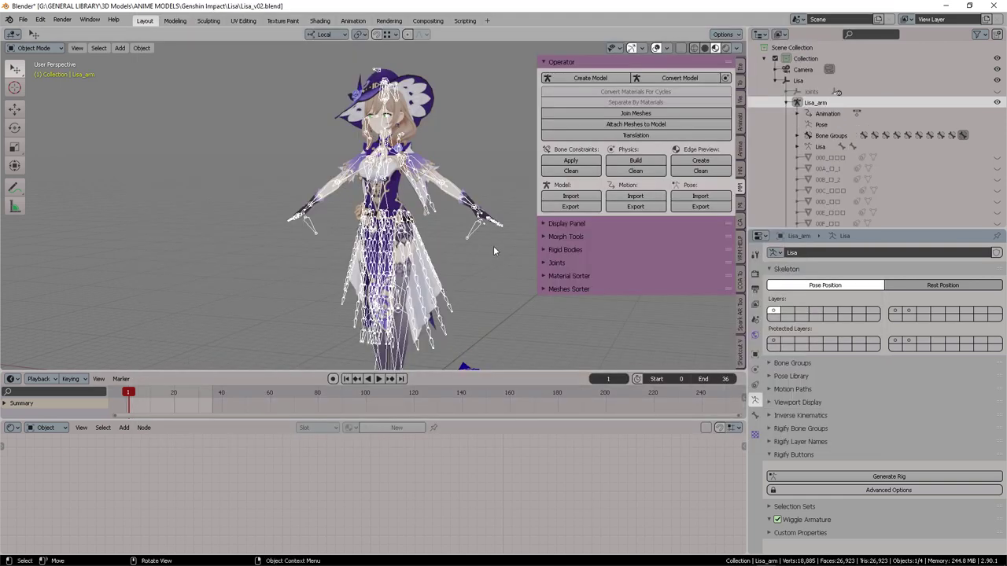
- Play back the imported catwalk motion and set the animation's start frame to 6
click(381, 379)
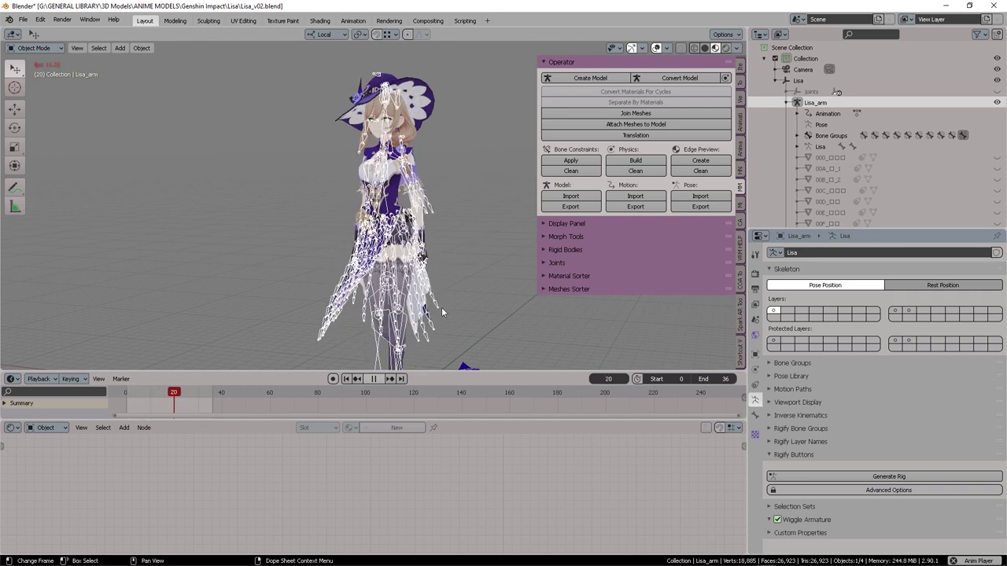
middle_drag(443, 306, 462, 281)
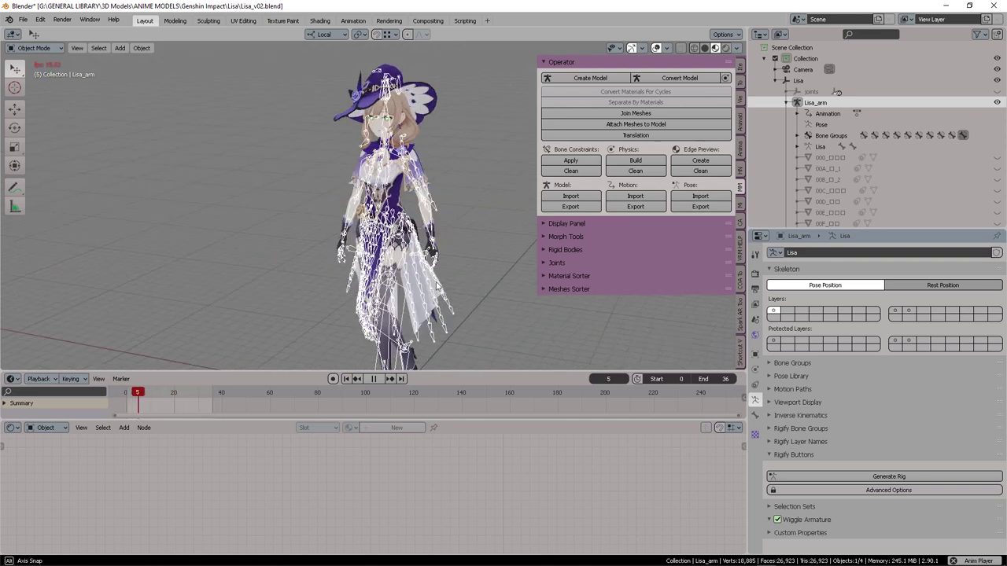
click(375, 380)
drag(138, 395, 143, 393)
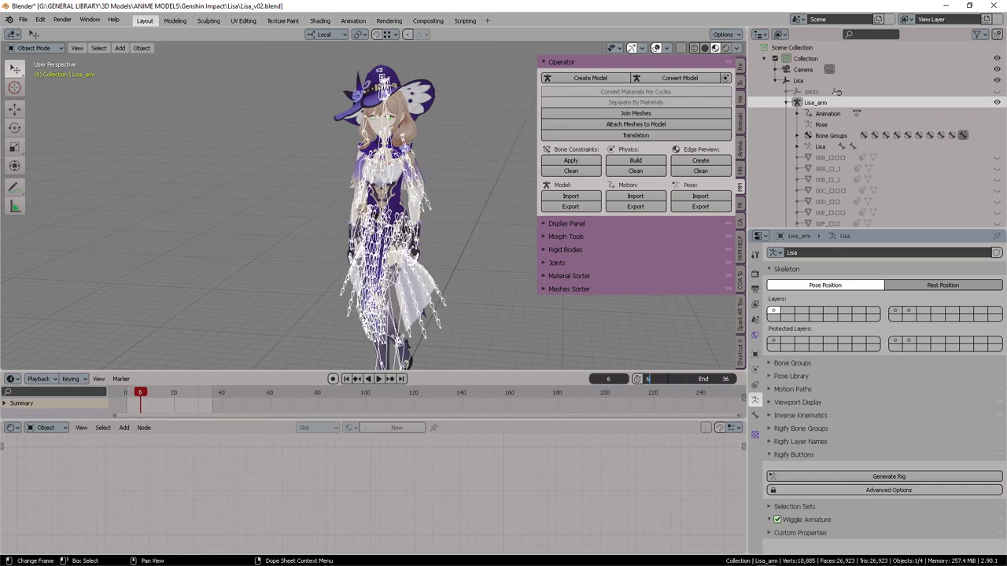
key(Return)
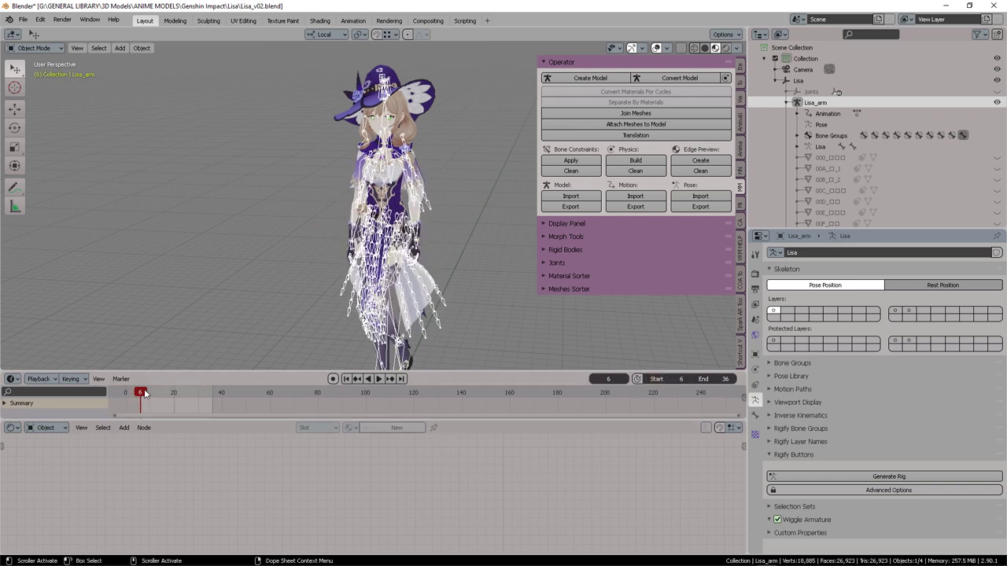
key(space)
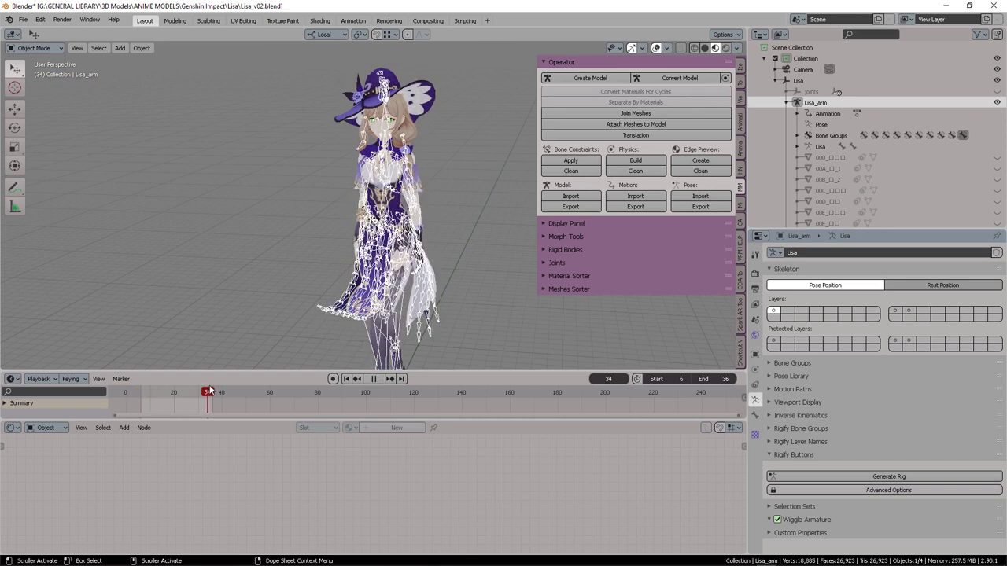
key(Escape)
- Search the available operators for bake
key(F3)
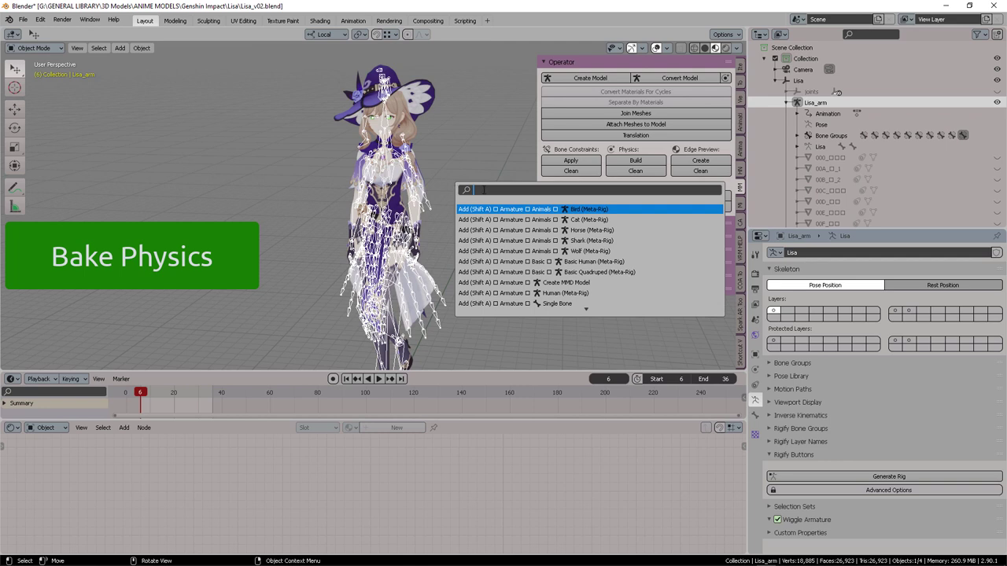
text(bake)
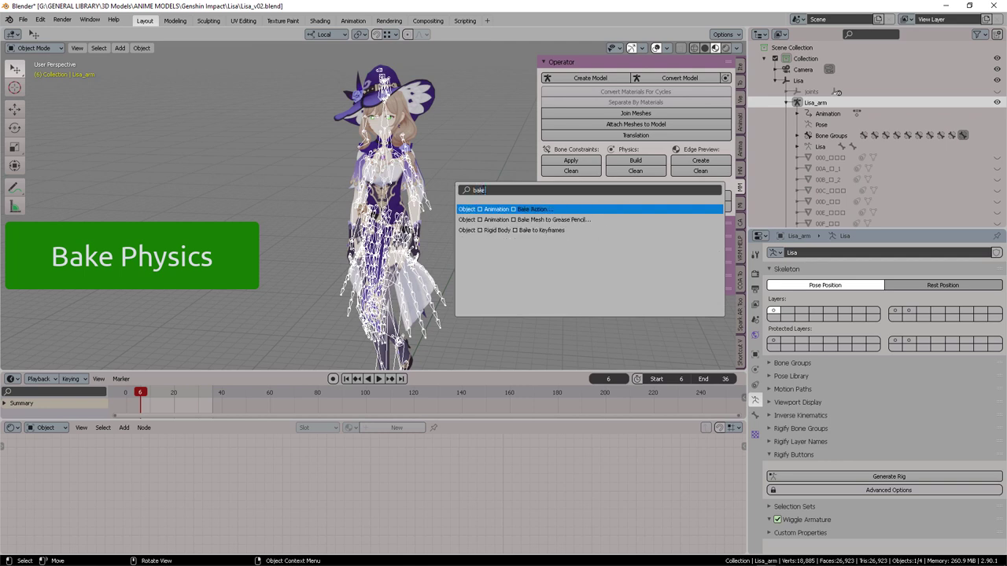
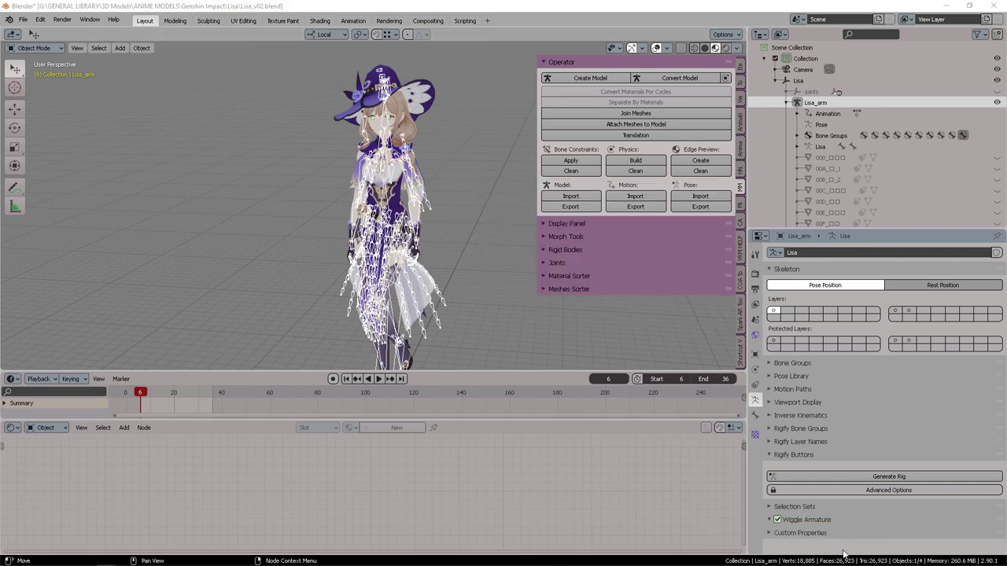
- Set the scene's unit scale to 0.02 in the Units settings
click(756, 320)
click(779, 310)
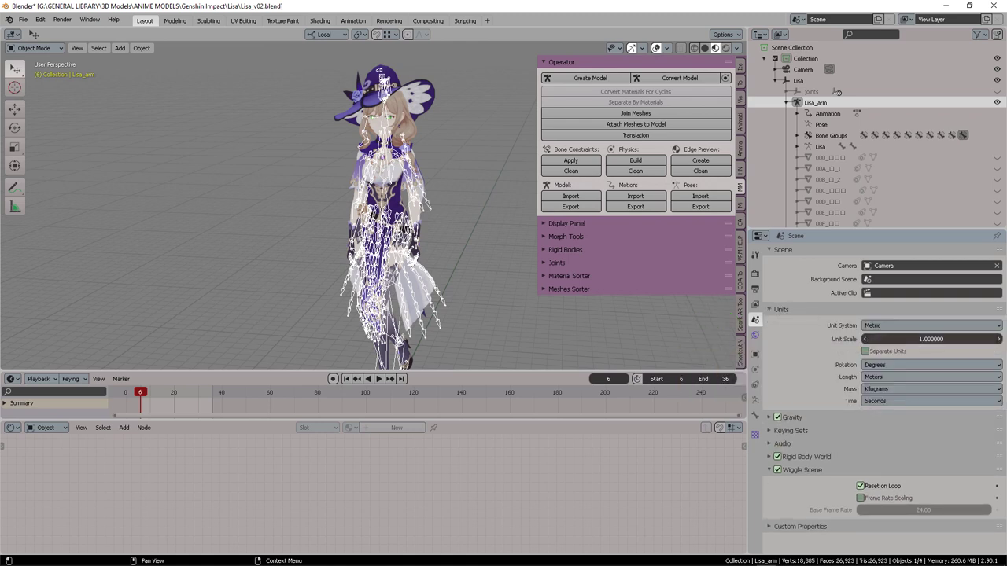
click(932, 339)
text(0.02)
key(Return)
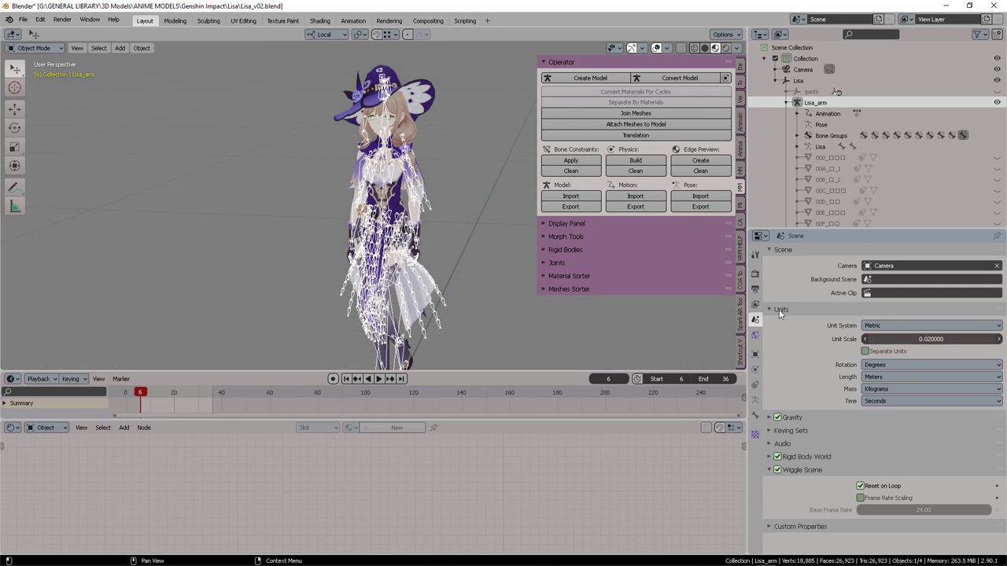
scroll(447, 250, down, 5)
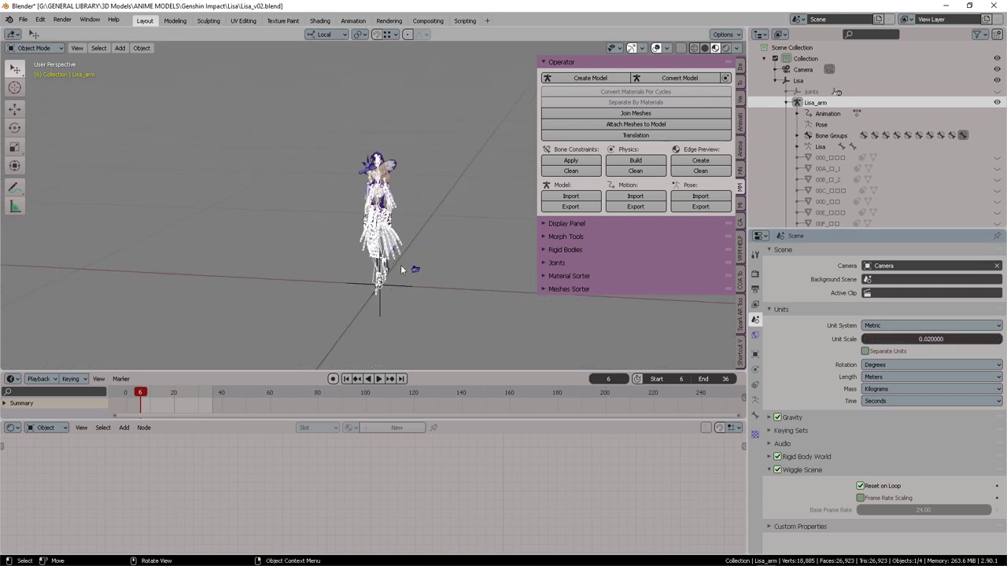
middle_drag(401, 270, 384, 269)
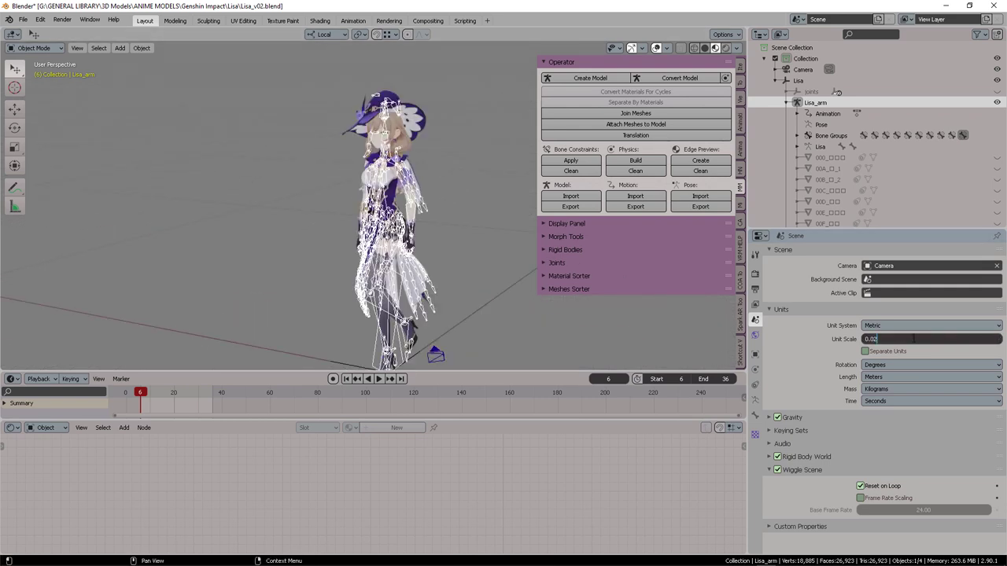
key(Return)
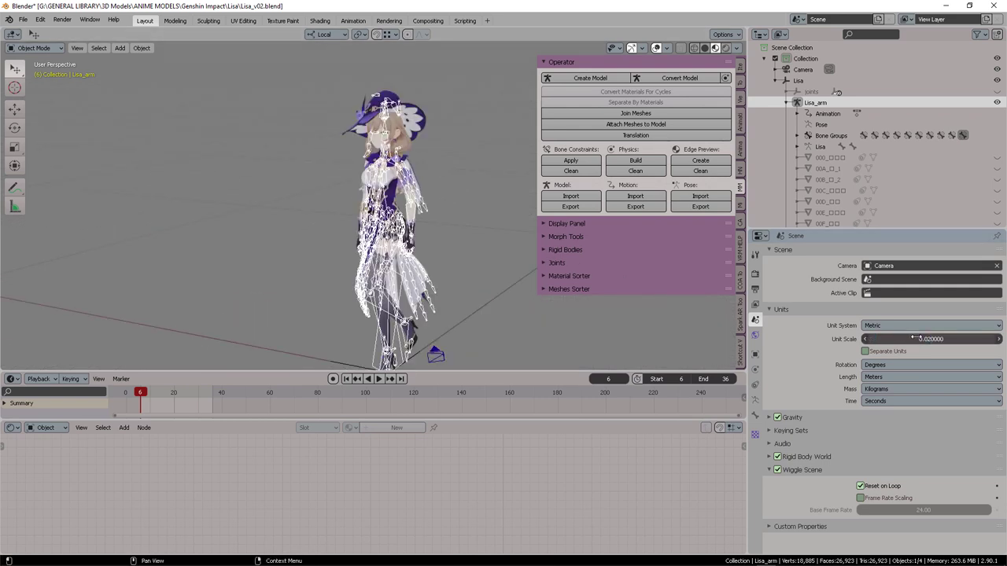
- Open the Rigid Body World's cache settings and bake all dynamics
click(771, 457)
scroll(843, 374, down, 4)
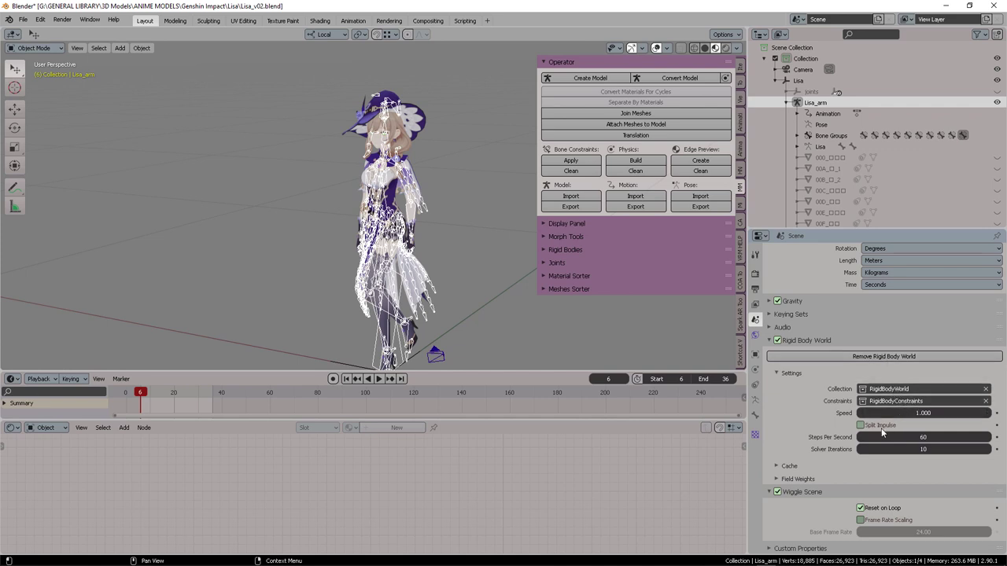
click(818, 467)
scroll(818, 467, down, 3)
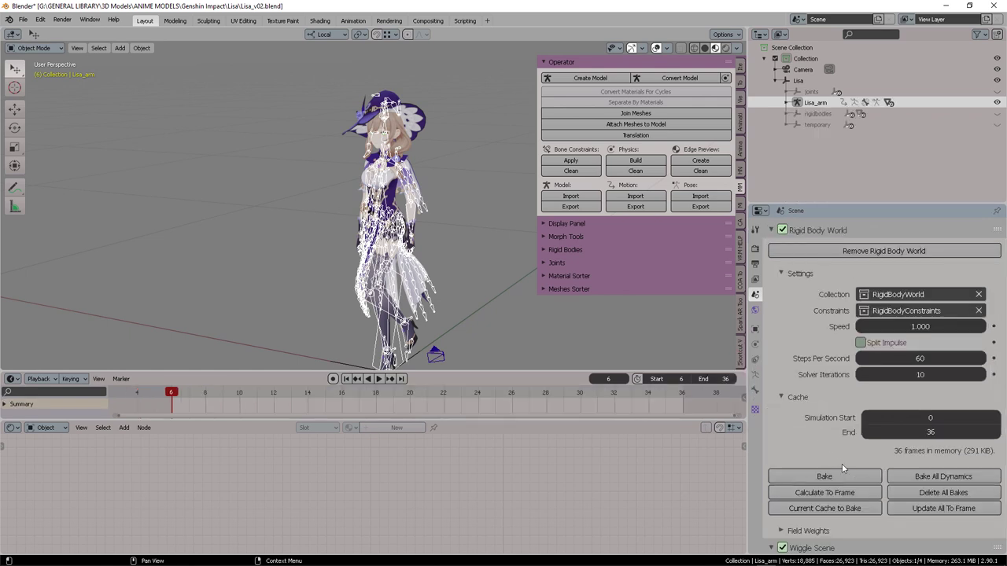
click(932, 476)
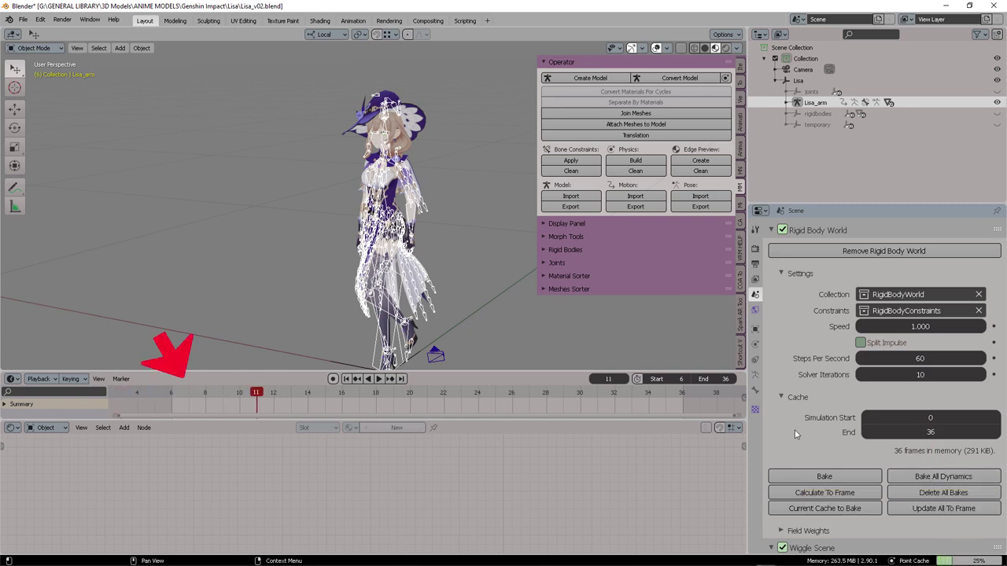
- Hide the viewport overlays while playing the baked animation and examine the cloth and hair motion from several angles
click(380, 379)
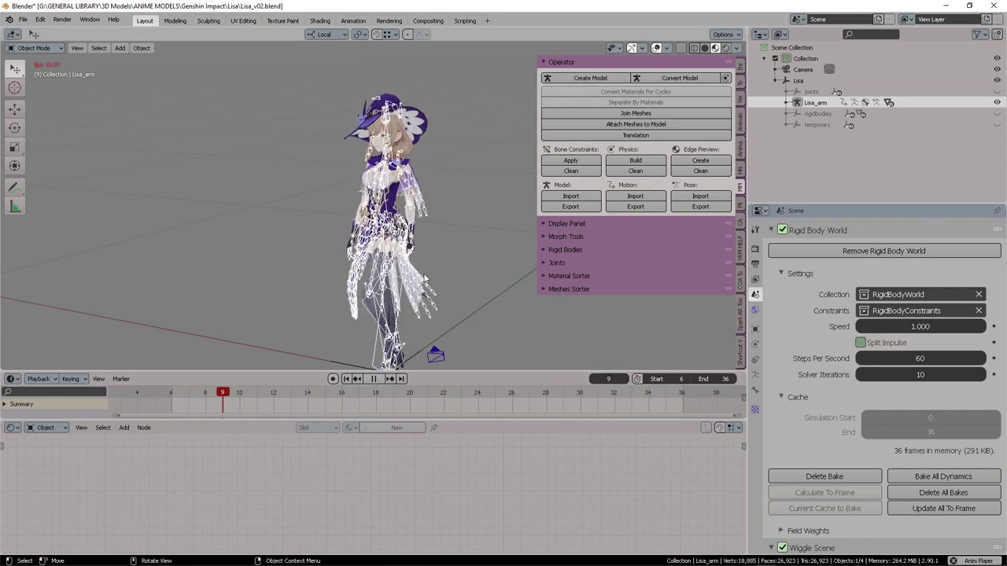
scroll(489, 217, up, 5)
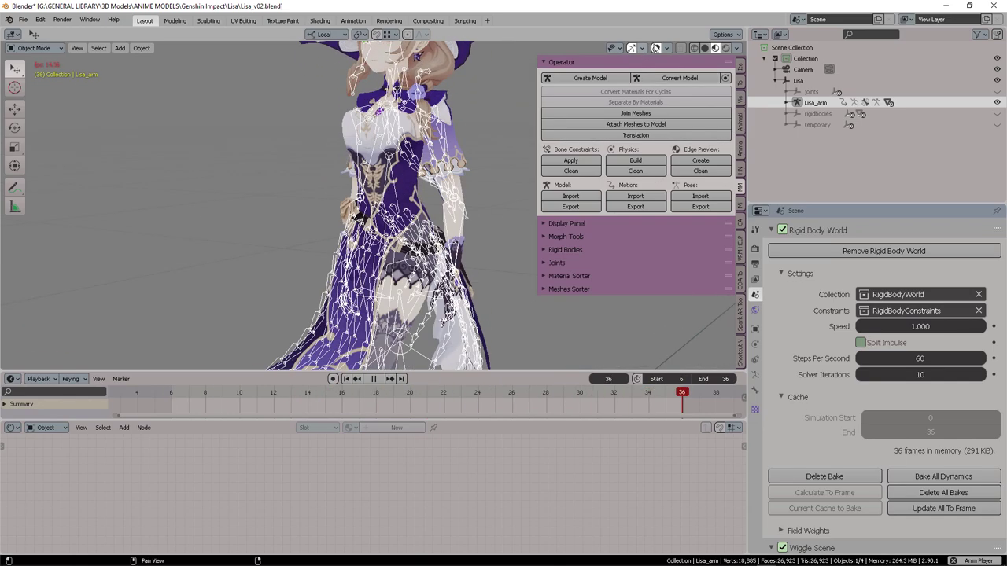
click(656, 48)
middle_drag(501, 118, 451, 186)
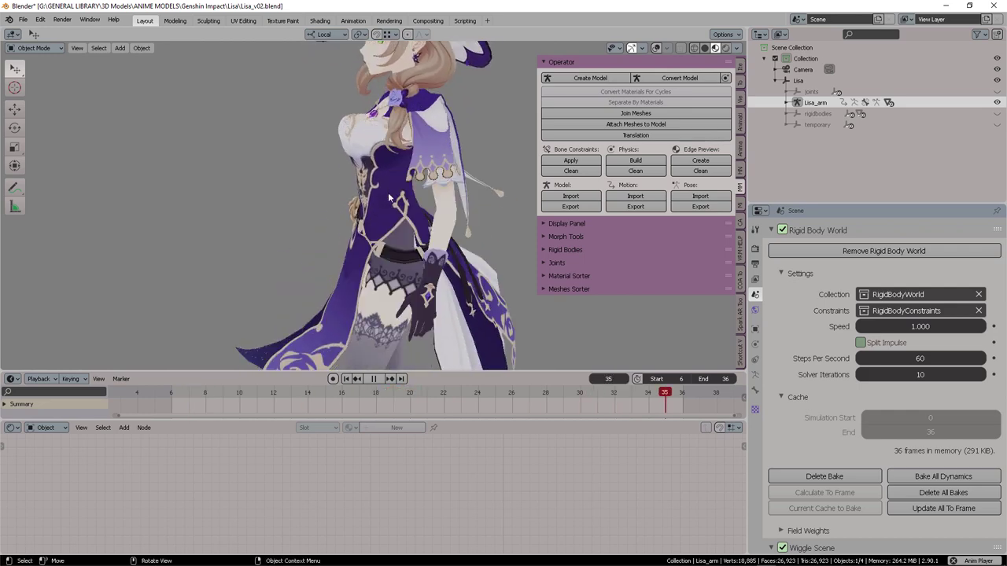
middle_drag(370, 211, 439, 231)
scroll(452, 224, down, 4)
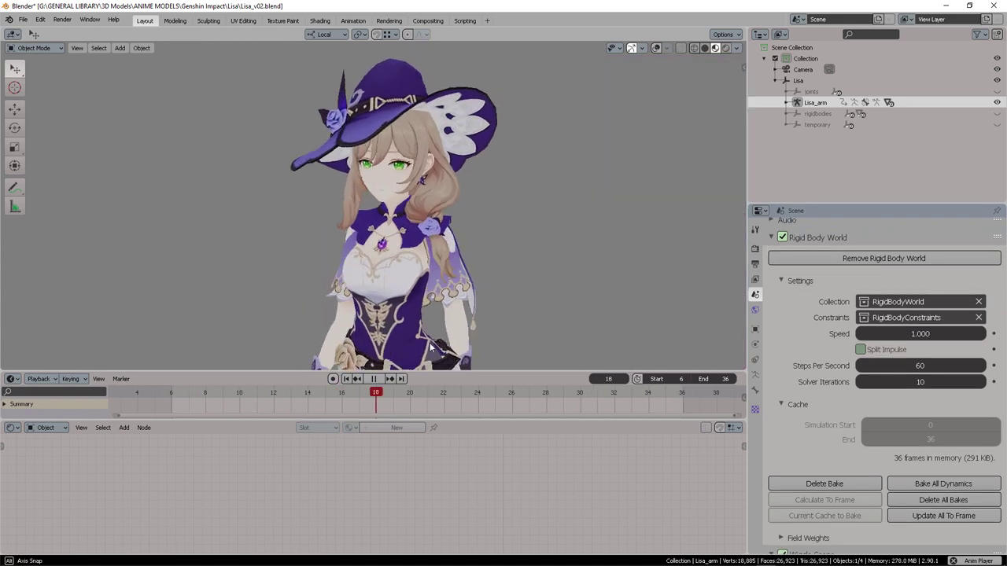
click(374, 379)
- Return to the first frame, delete all bakes, and rebake all dynamics with the Rigid Body World speed at 0.7
click(346, 379)
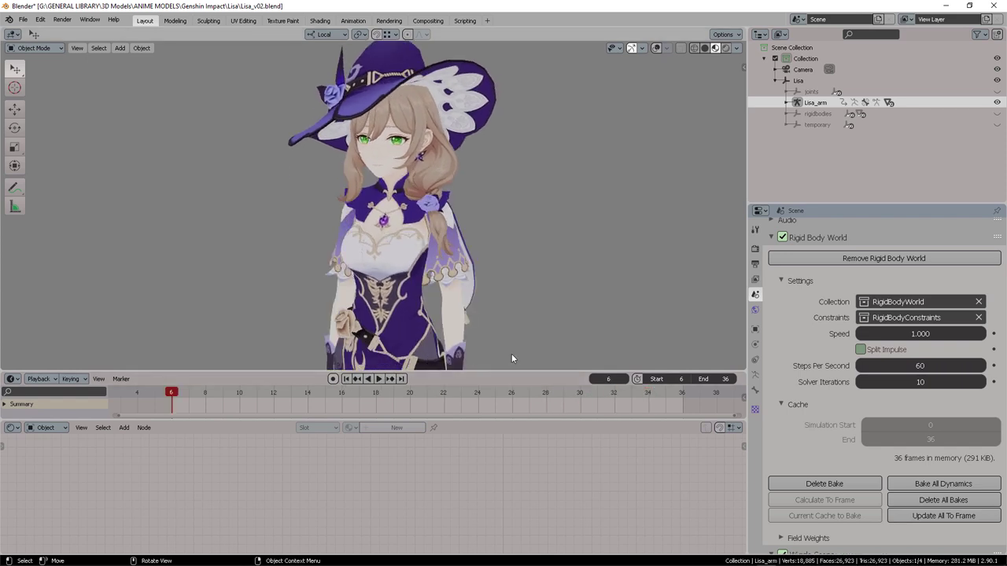
click(925, 502)
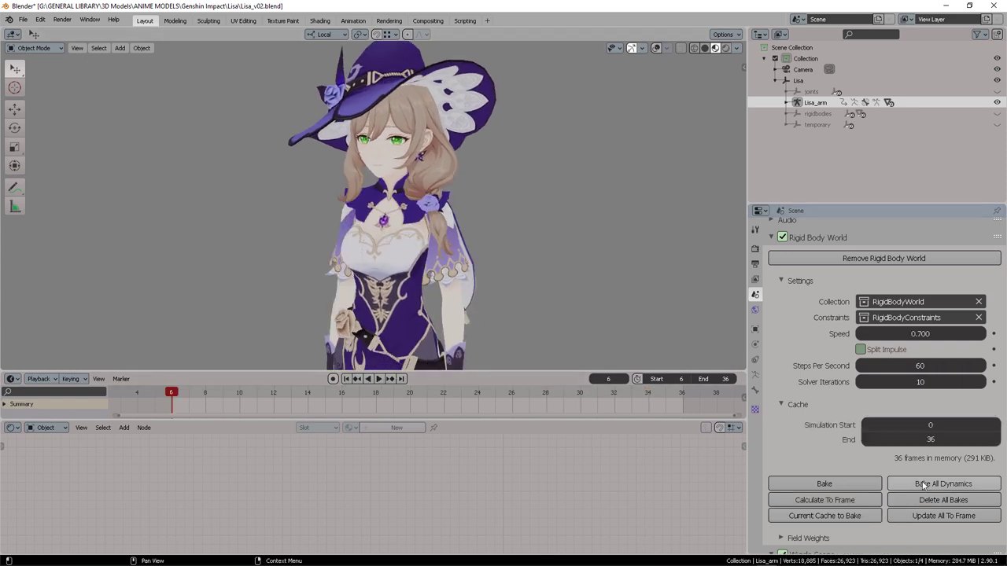
click(901, 485)
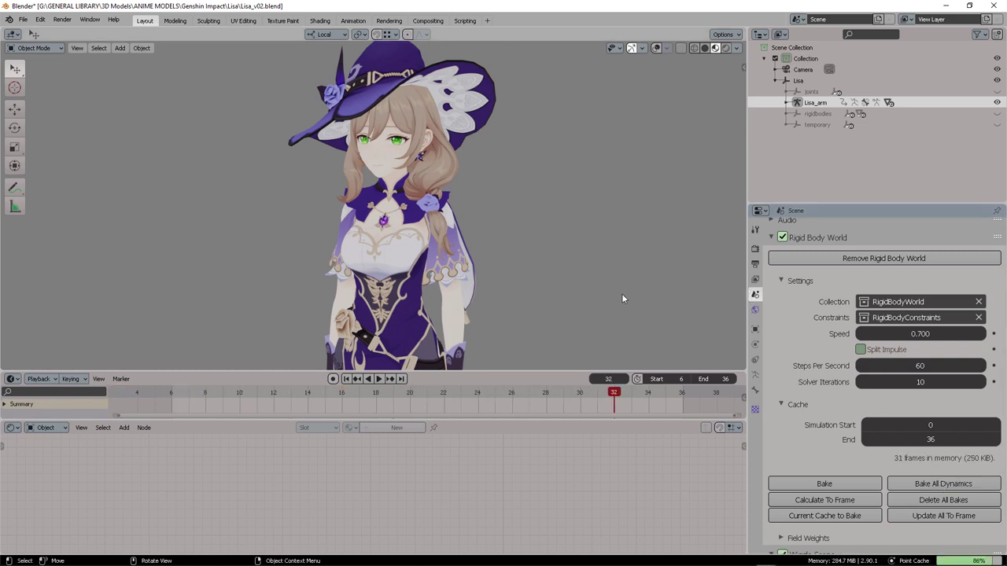
- Play back the rebaked physics animation on the upper body and stop it
key(space)
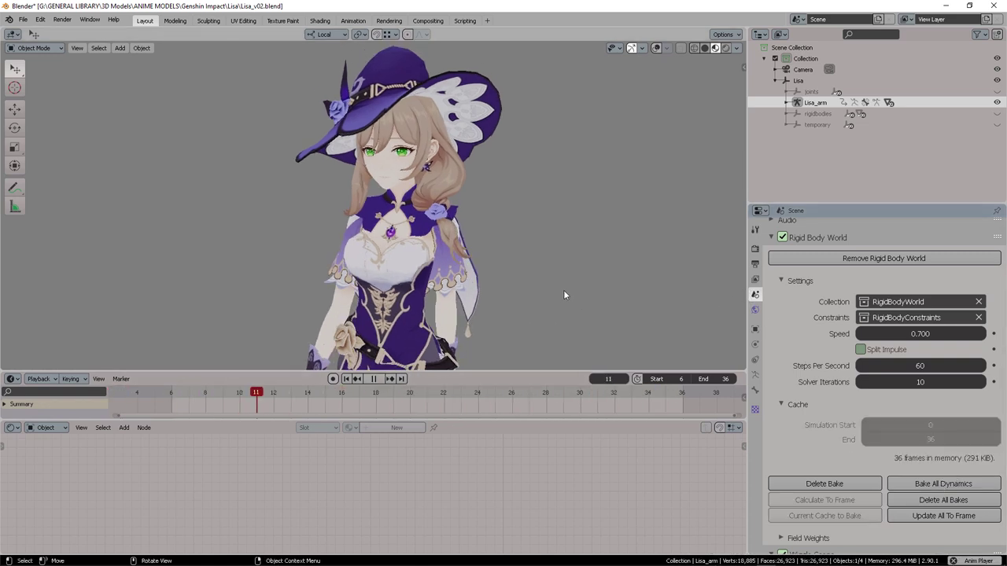
mouse_move(571, 286)
middle_down()
mouse_move(539, 280)
mouse_move(585, 283)
middle_up()
click(374, 379)
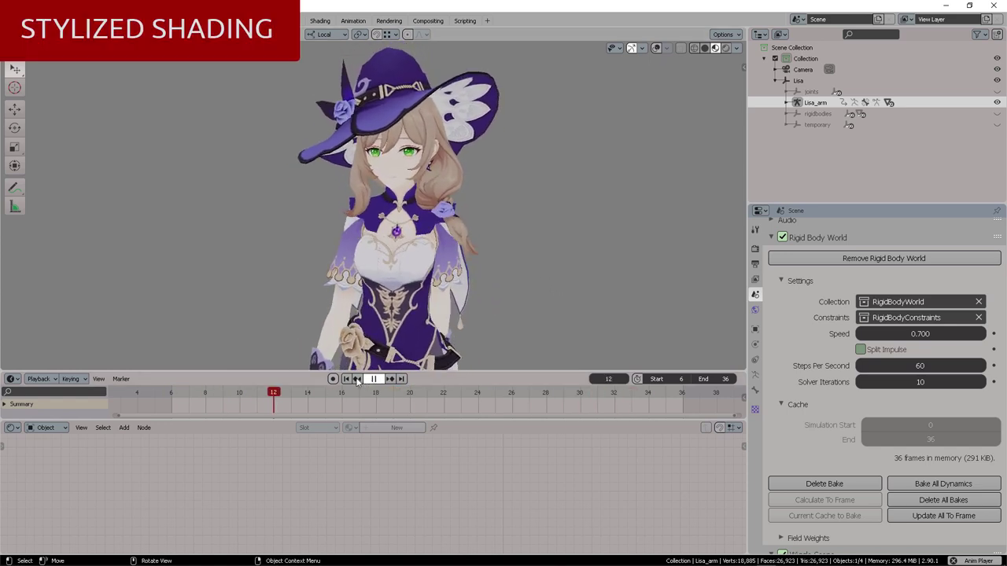
- Jump back to the start of the animation and select the Face material on the Lisa mesh
click(347, 378)
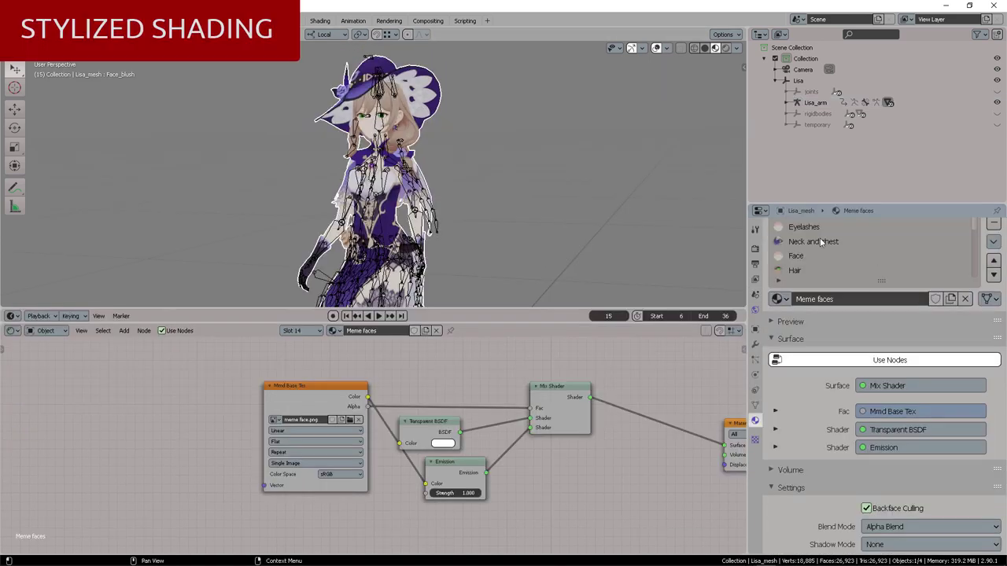
click(796, 256)
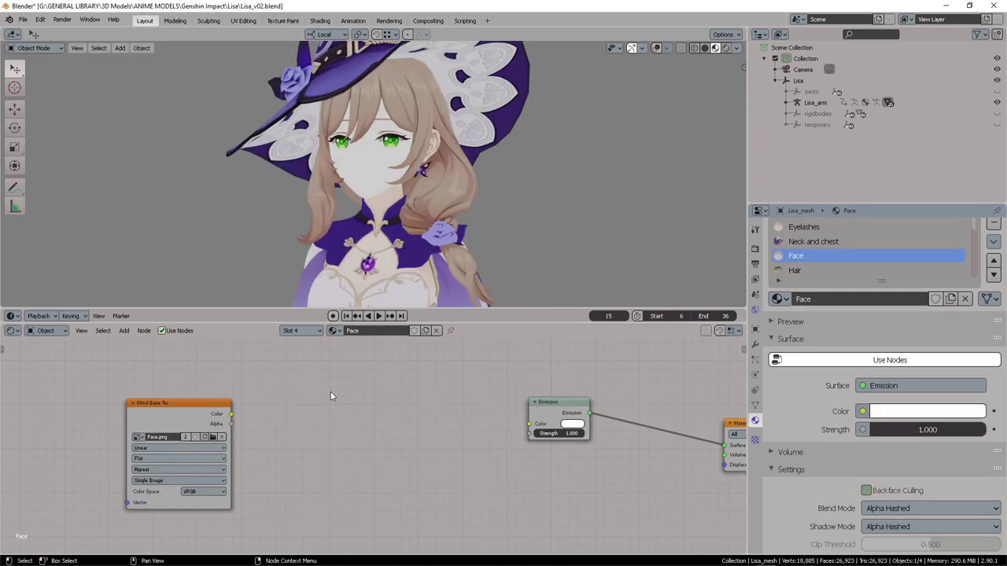
key(shift+a)
text(color r)
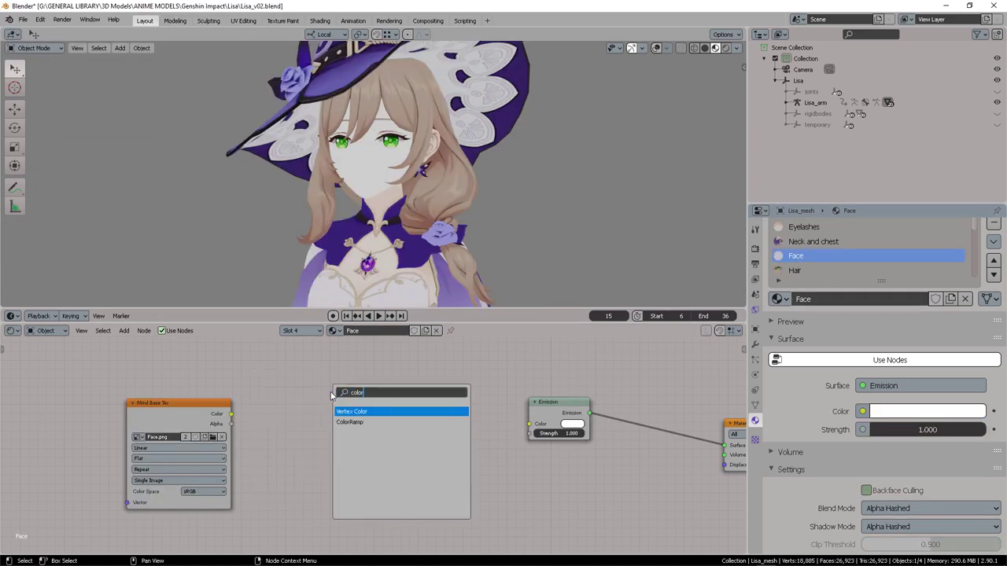
key(BackSpace)
key(BackSpace)
key(BackSpace)
key(BackSpace)
key(BackSpace)
key(BackSpace)
key(BackSpace)
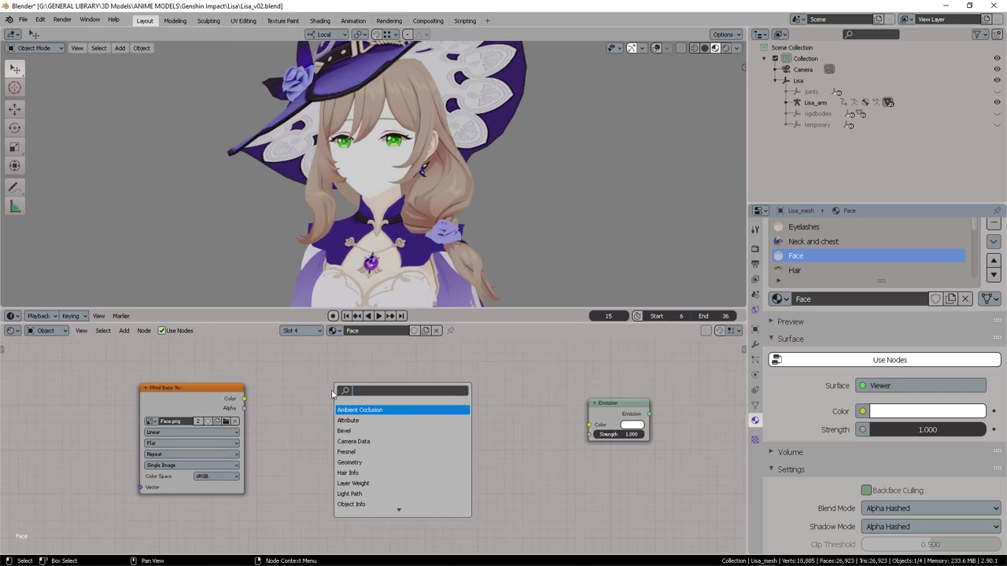
- Add a Diffuse BSDF node between the base texture and Emission nodes
text(diff)
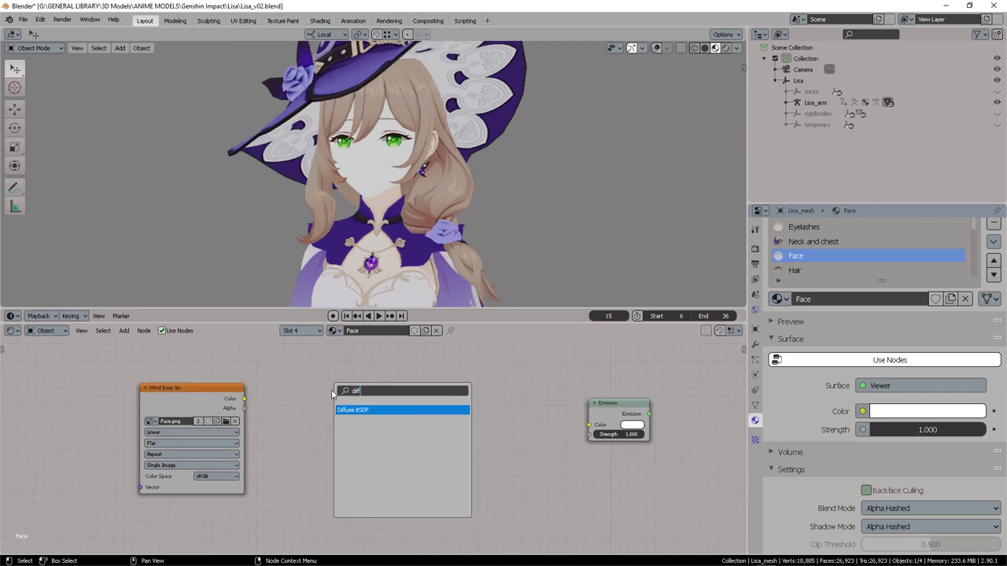
key(Return)
click(313, 414)
- Add a ColorRamp node between the Diffuse BSDF and Emission nodes
key(shift+a)
text(sco)
text(lo)
key(Down)
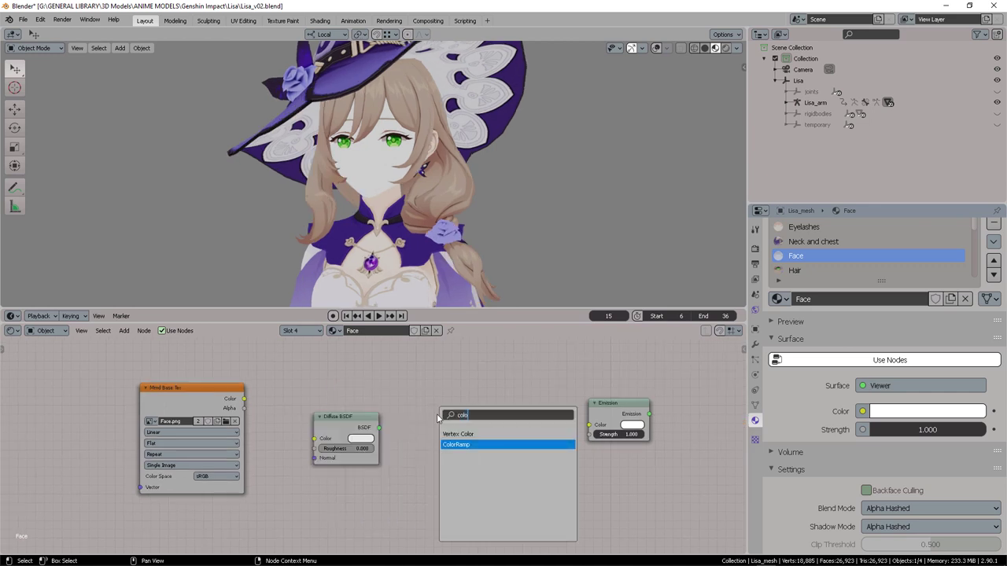
key(Return)
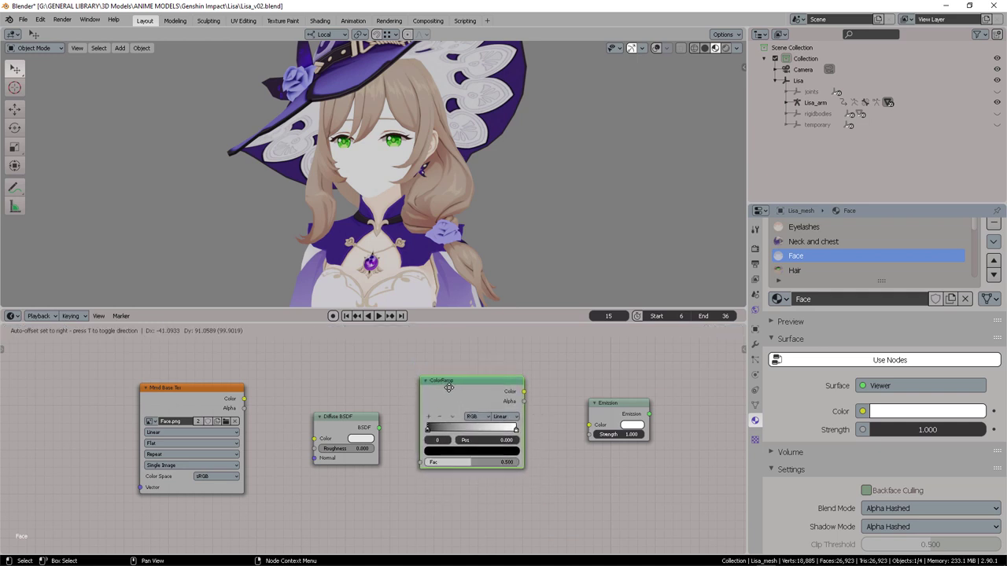
click(454, 444)
- Add a Shader to RGB node above the ColorRamp
key(shift+a)
text(rgb)
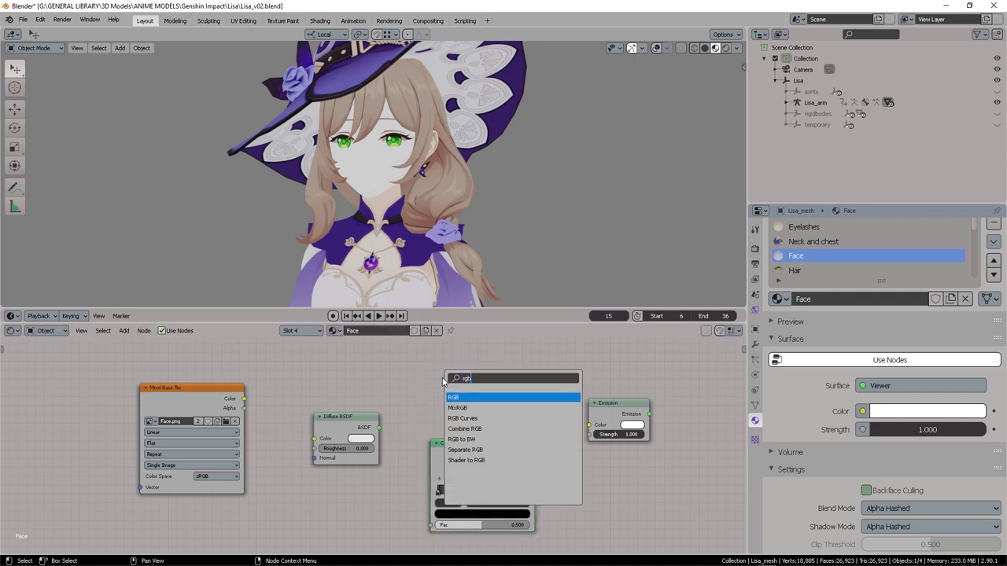
key(Down)
key(Down)
key(Down)
key(Down)
key(Down)
key(Down)
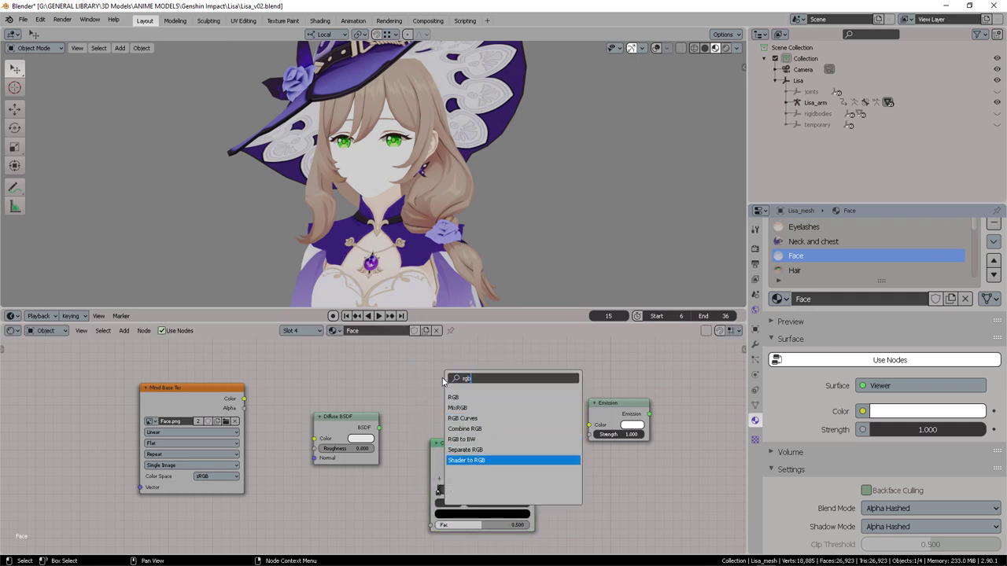
key(Return)
click(443, 382)
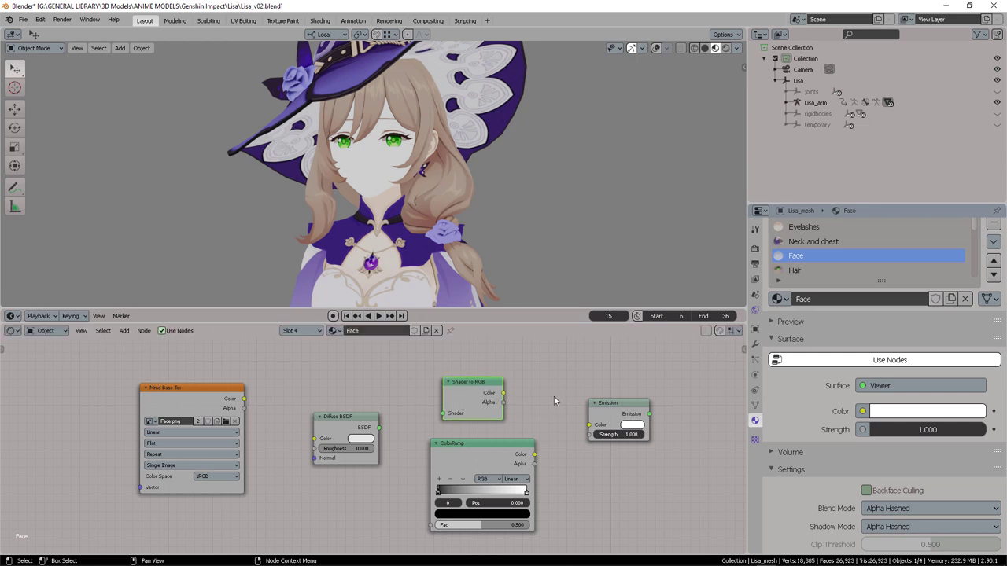
- Line up the nodes and connect Diffuse BSDF through Shader to RGB into the ColorRamp's Fac input
middle_drag(553, 401, 436, 400)
drag(509, 403, 579, 402)
drag(346, 443, 398, 440)
drag(269, 431, 298, 438)
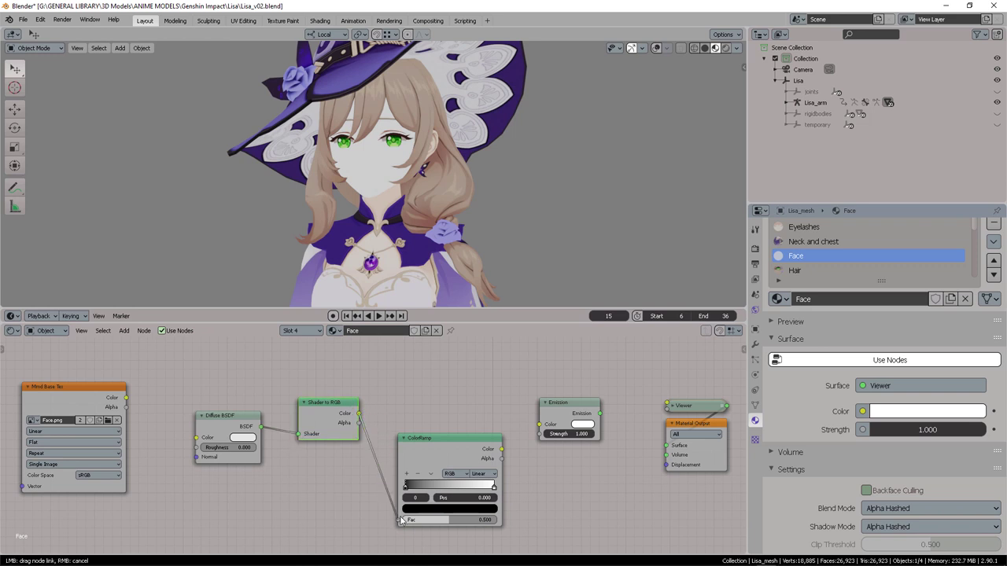
drag(401, 521, 402, 520)
drag(440, 438, 438, 390)
- Set the ColorRamp to Constant interpolation, shift its white stop to about the middle, and colour the added stop at 0.259 grey
click(486, 426)
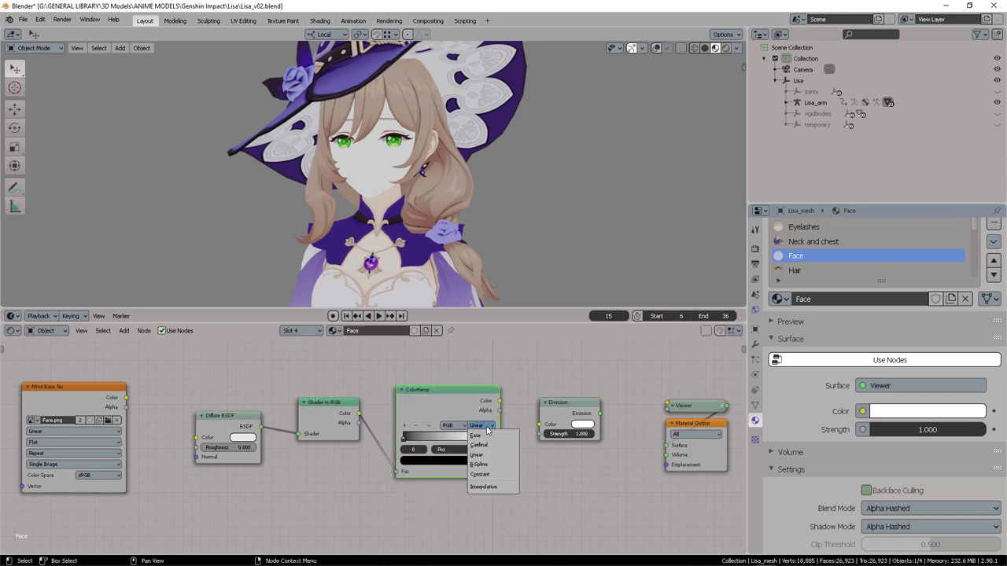
click(486, 474)
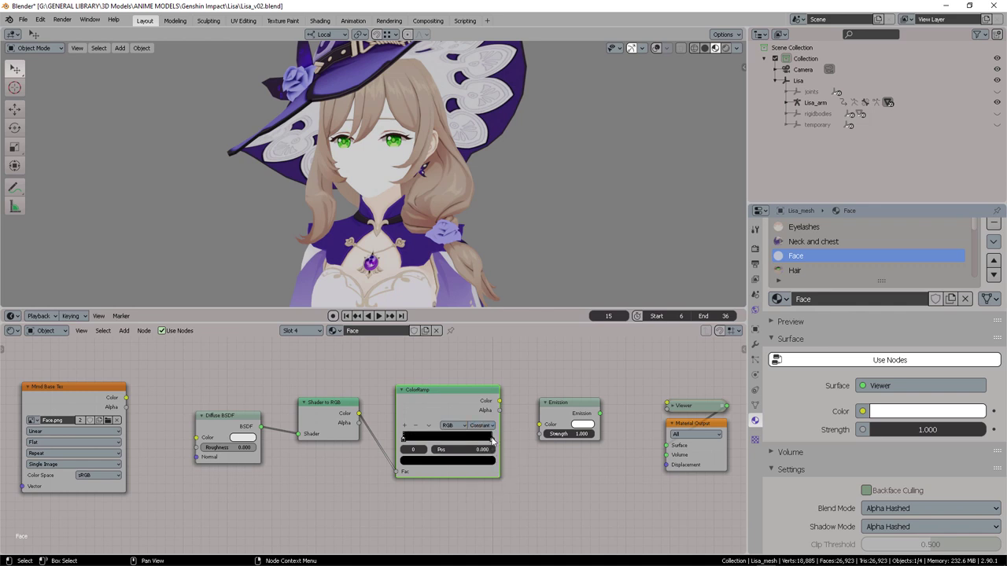
drag(492, 442, 454, 444)
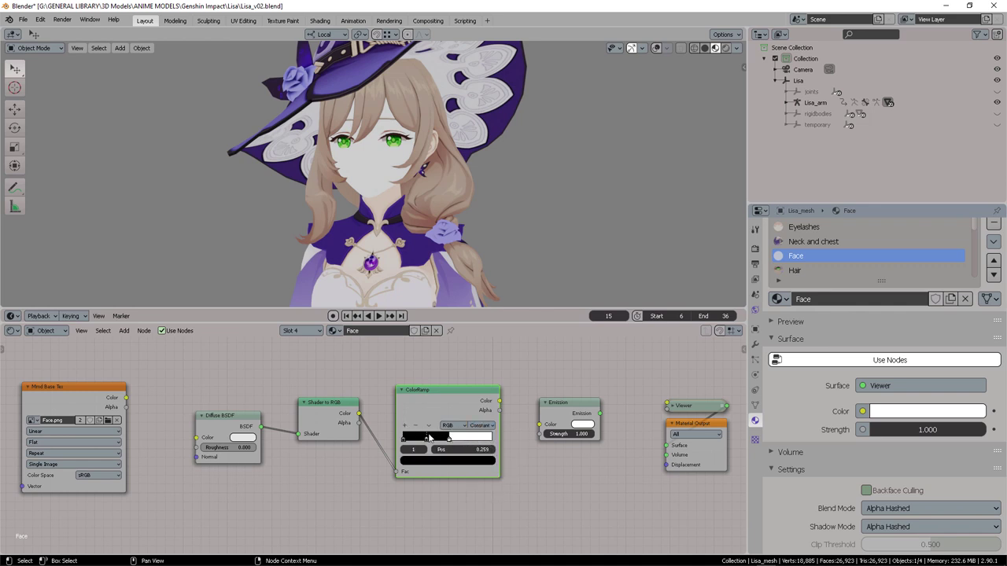
click(438, 462)
click(475, 370)
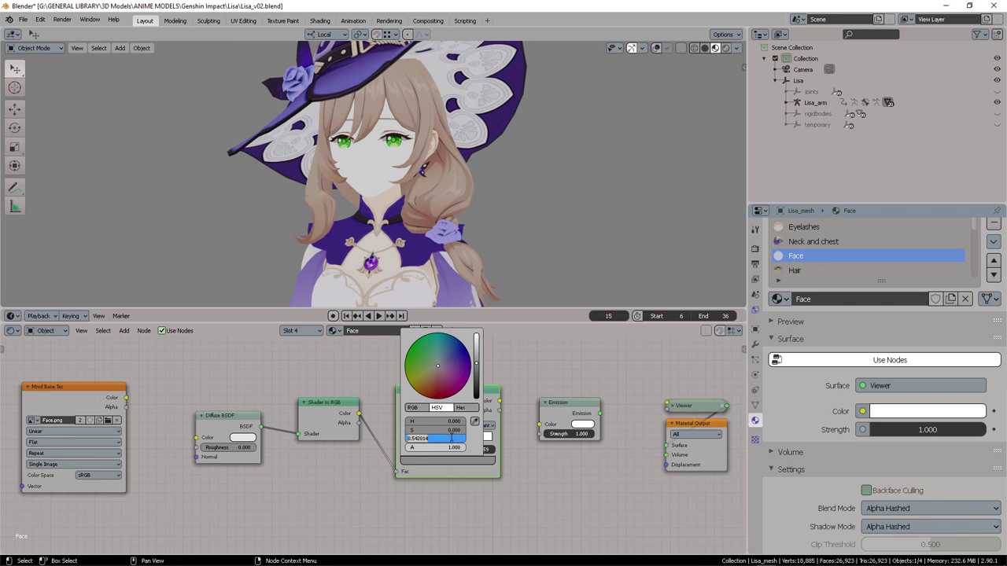
key(Return)
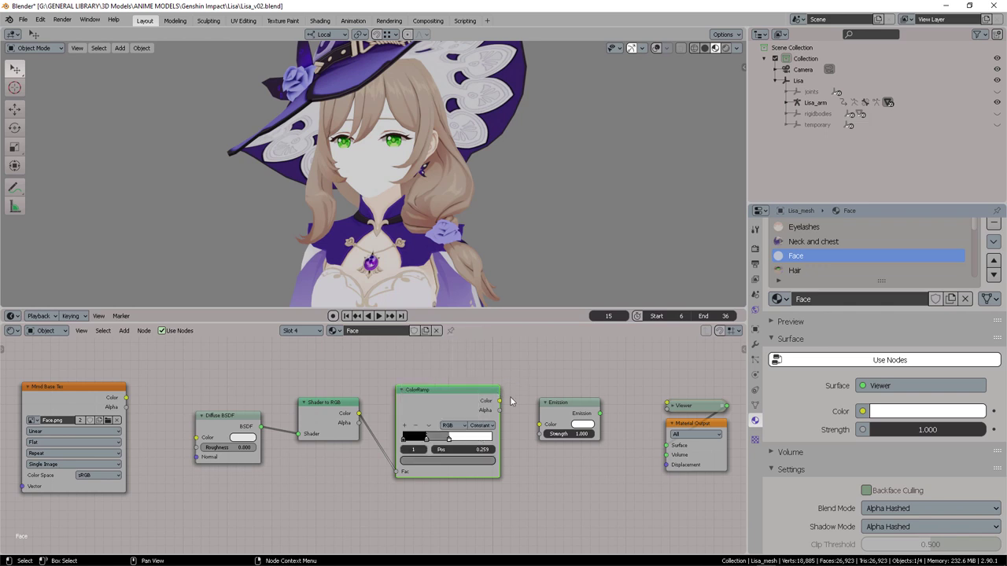
- Preview the ColorRamp output on the model and examine the face shading from the side
ctrl+shift+click(470, 403)
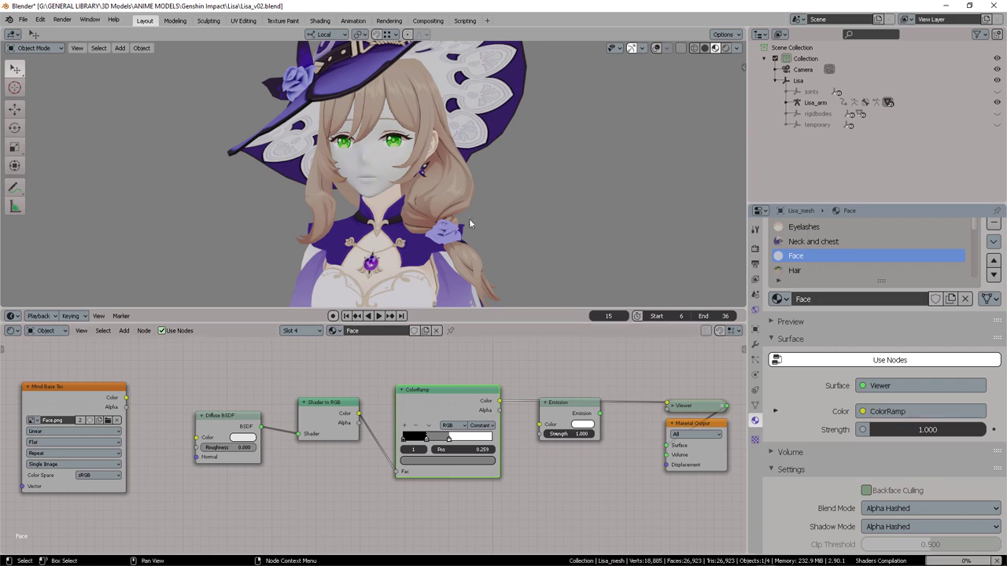
middle_drag(481, 151, 412, 174)
scroll(432, 146, up, 5)
scroll(482, 179, down, 5)
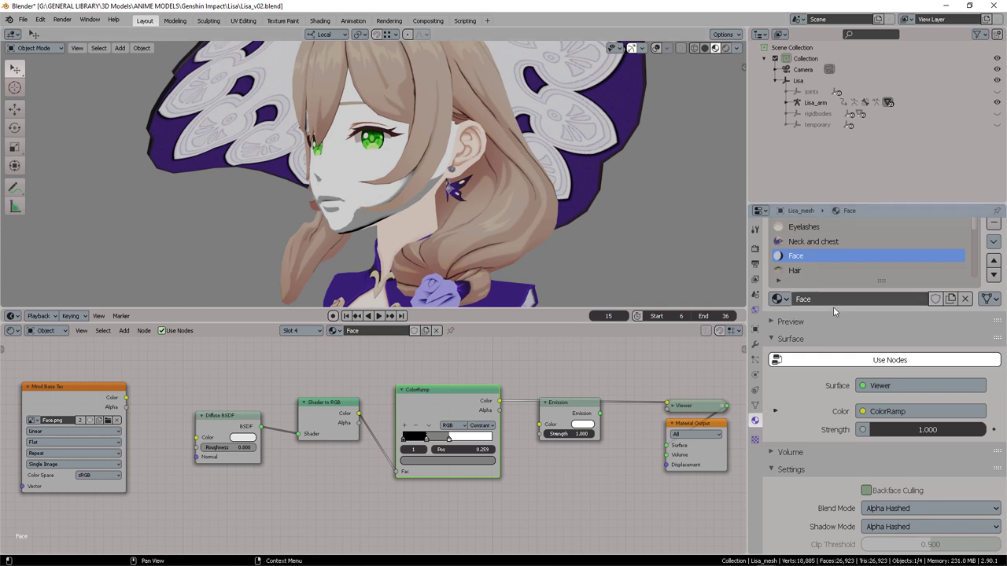
- Turn off Ambient Occlusion in the Eevee render settings and expand the Shadows settings
click(754, 249)
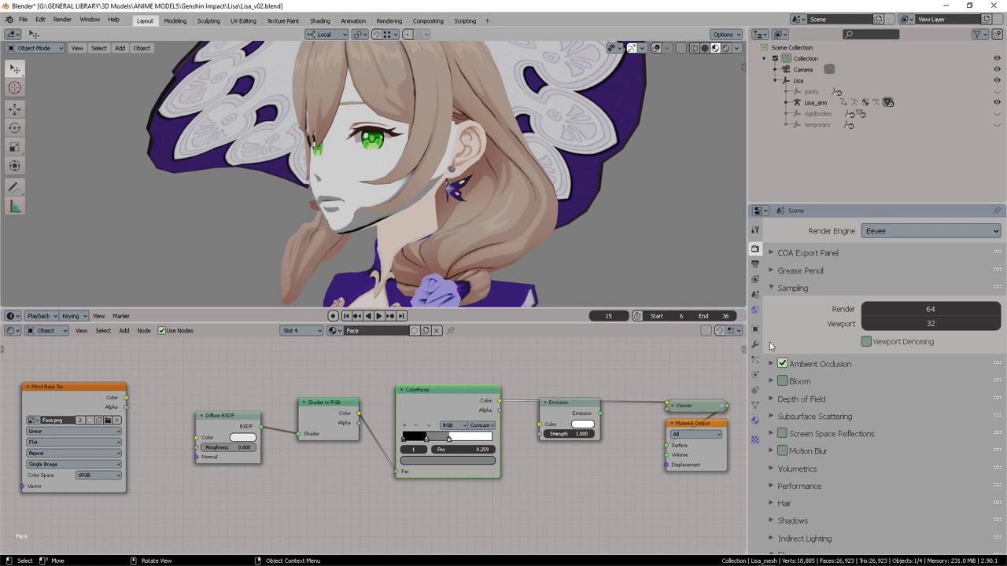
click(783, 365)
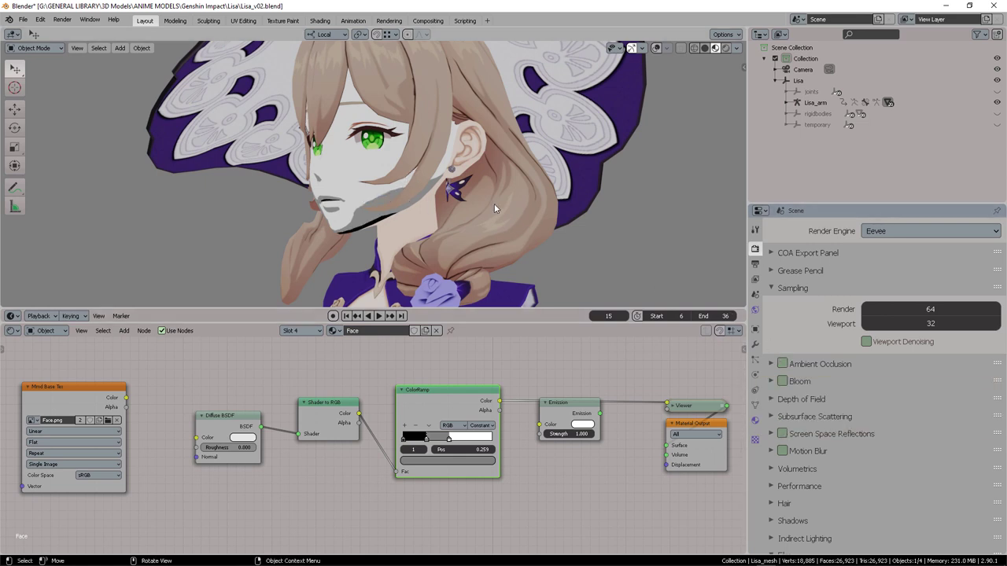
scroll(829, 399, down, 4)
click(829, 399)
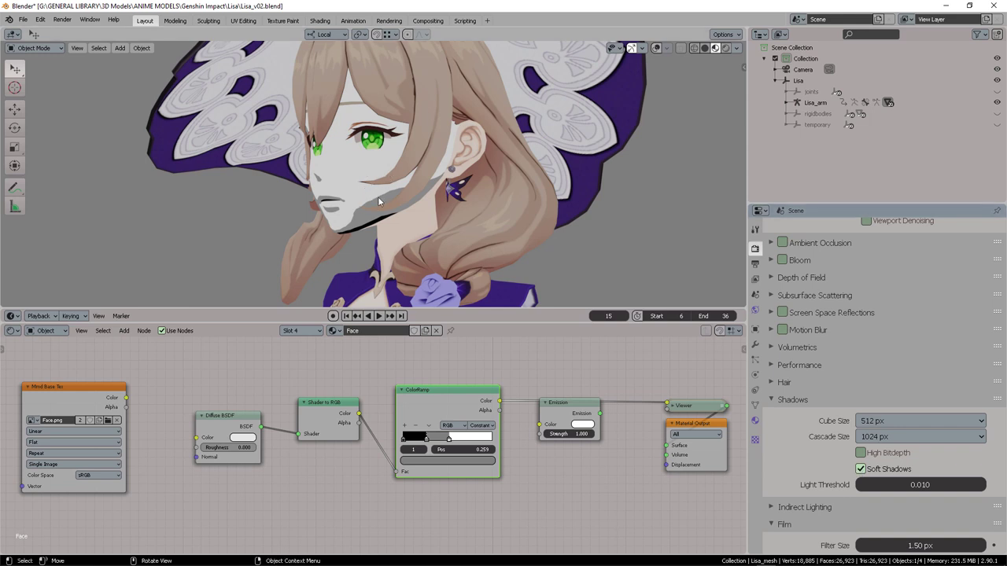
- Add a Sun light aimed at the character and set its angle to 10°
key(shift+a)
mouse_move(499, 315)
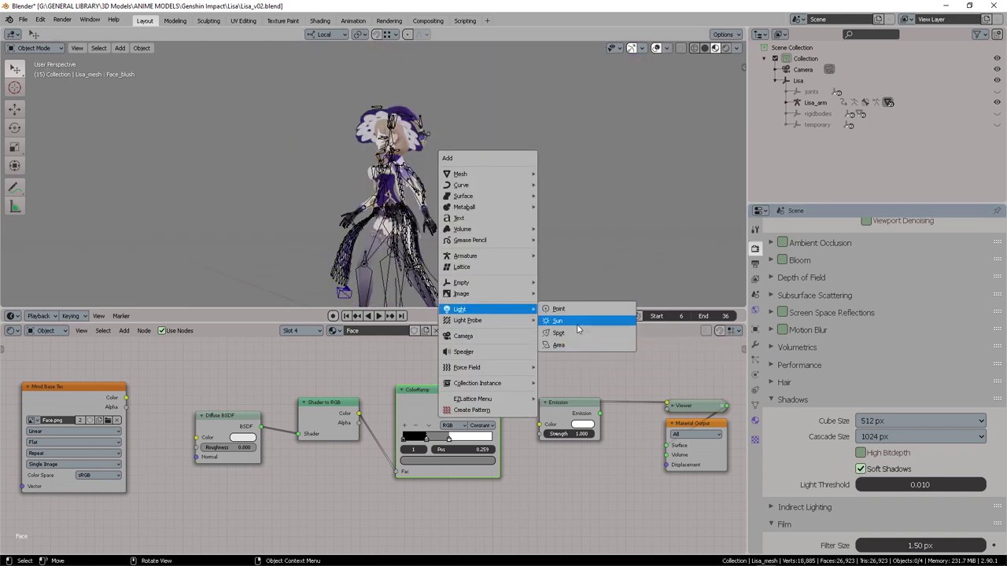
key(Return)
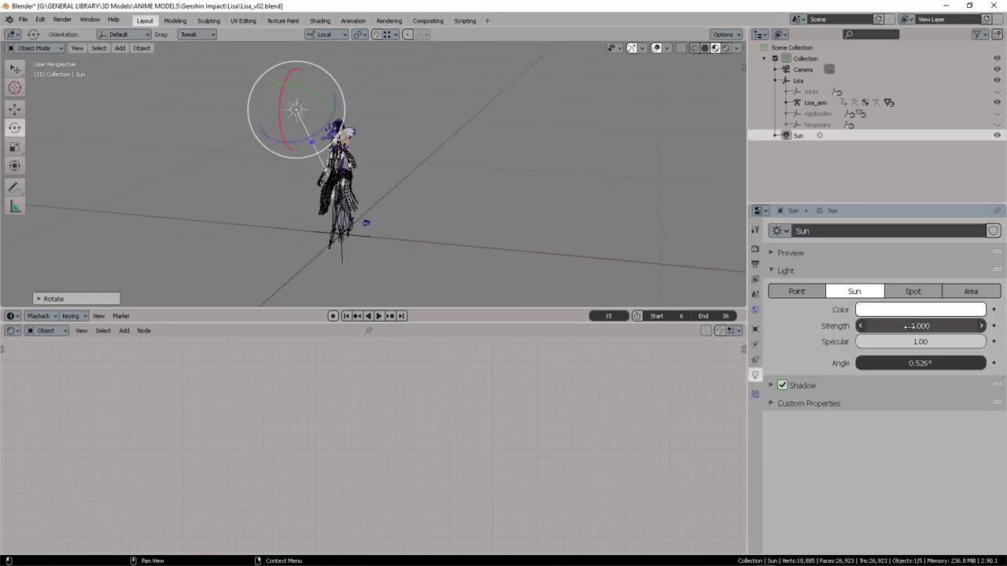
double_click(920, 363)
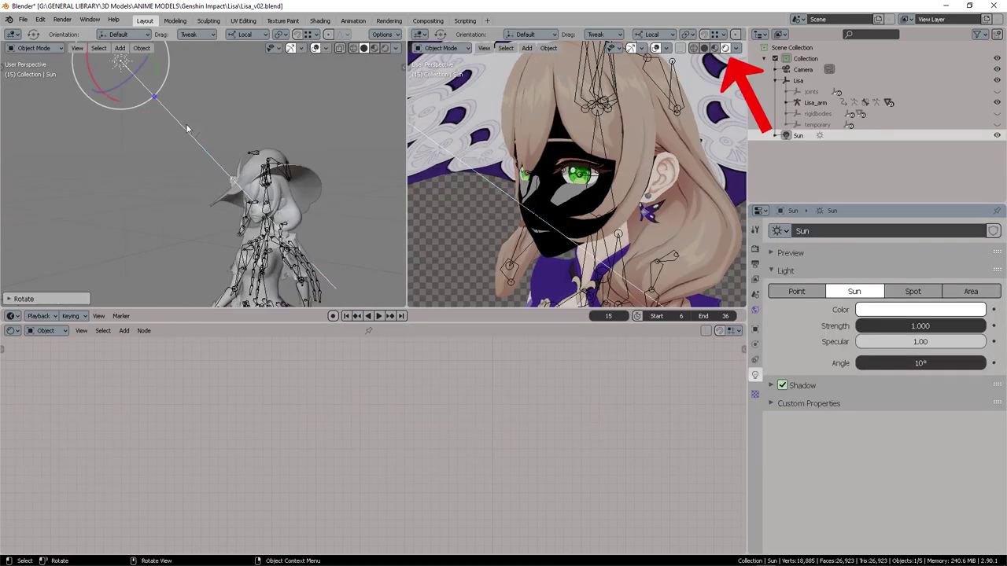
- Move the Sun light lower in front of the character and set its angle to 5°
scroll(187, 129, up, 2)
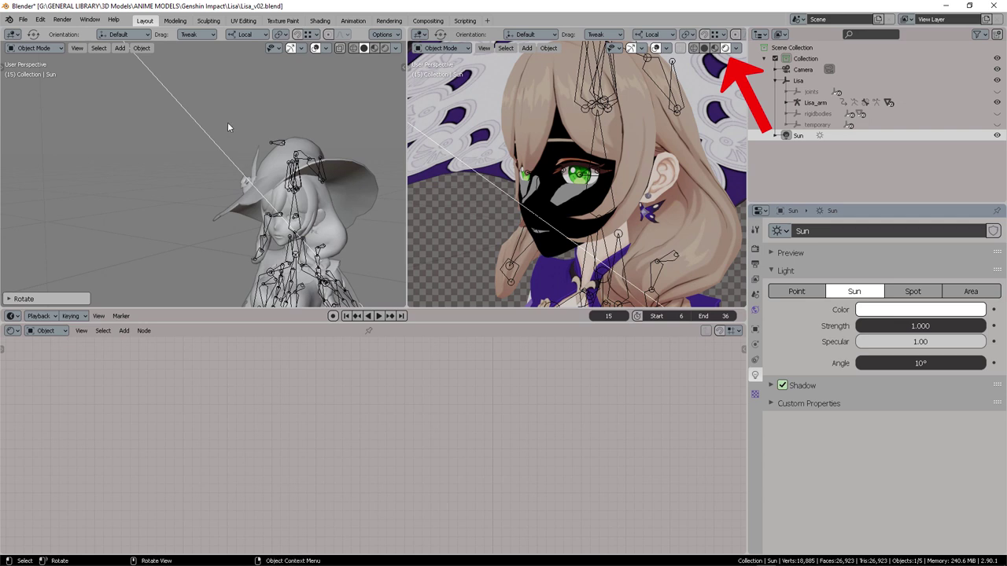
key(g)
click(255, 242)
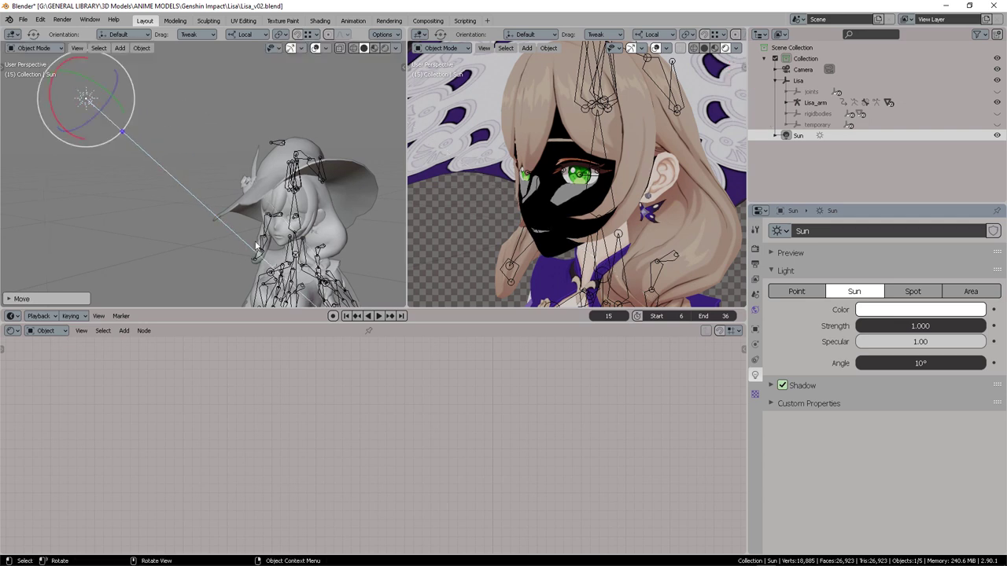
scroll(288, 236, up, 1)
shift+middle_drag(289, 237, 267, 198)
drag(906, 363, 889, 363)
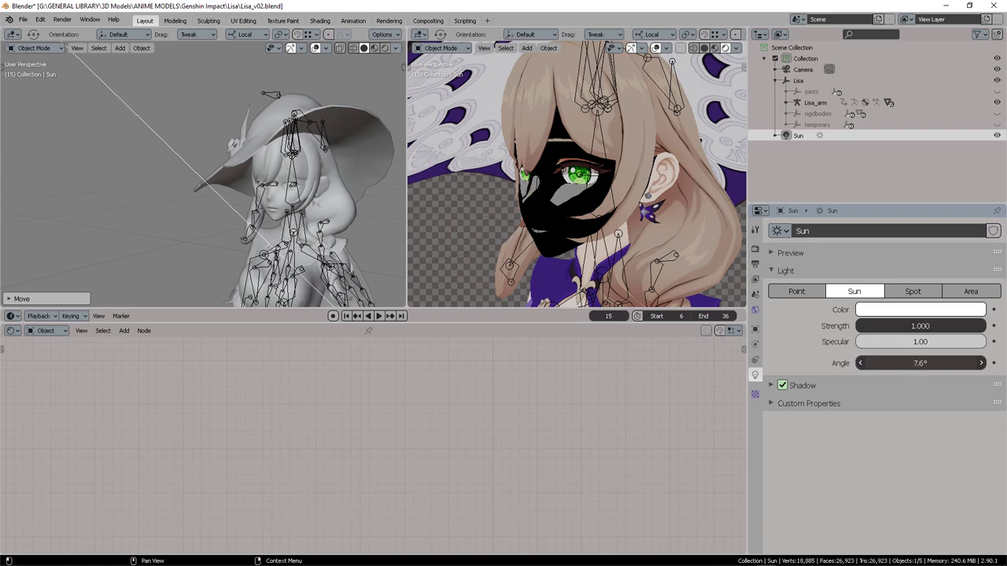
drag(897, 362, 912, 363)
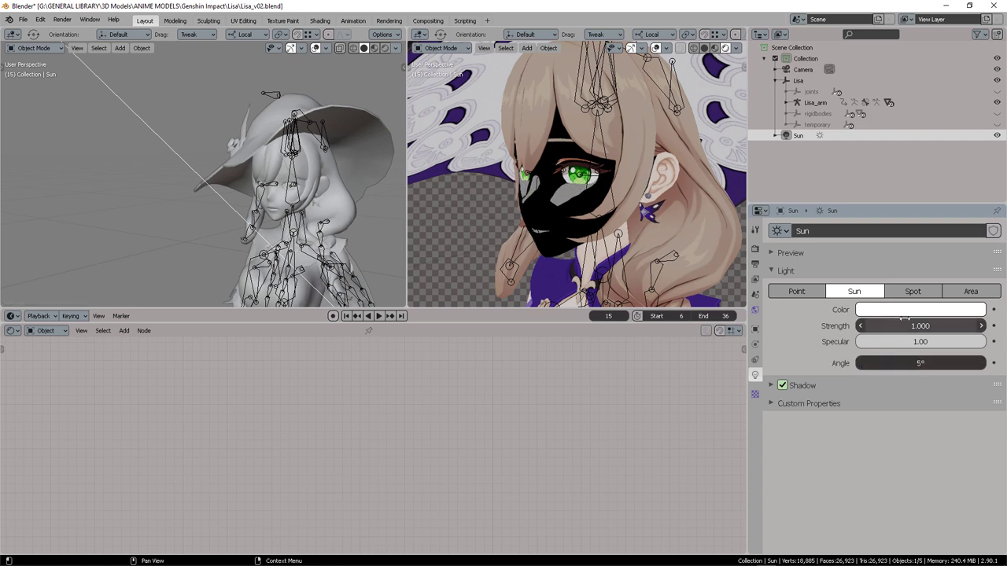
- Move the Face.png base texture node away from the ramp in the Face material and place a duplicate below it
click(587, 206)
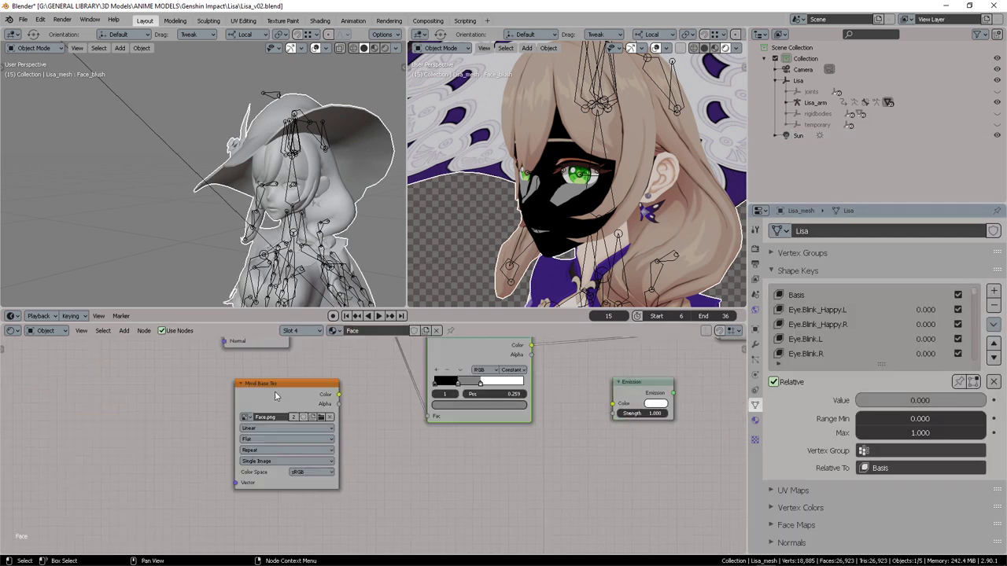
drag(312, 399, 233, 392)
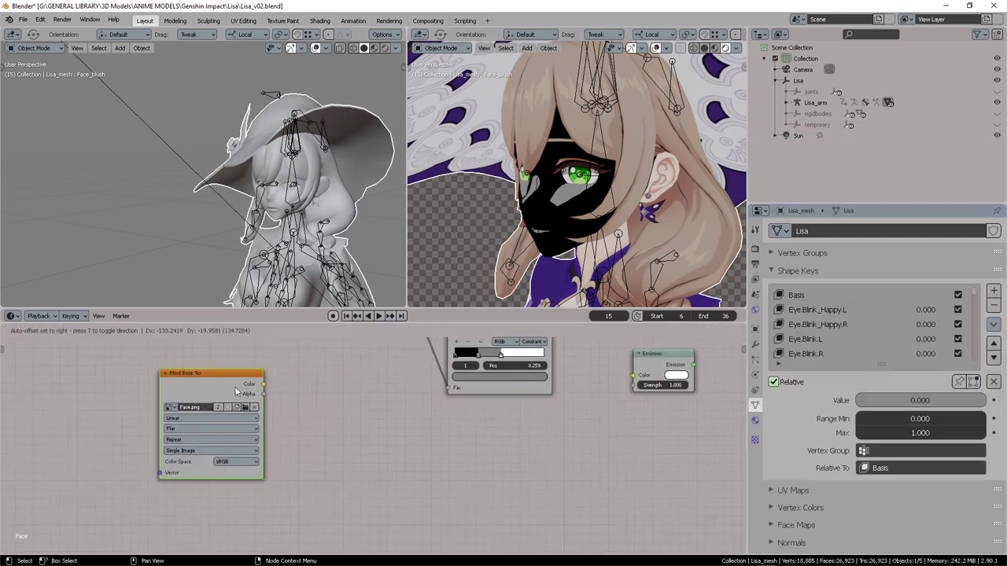
middle_drag(347, 406, 362, 395)
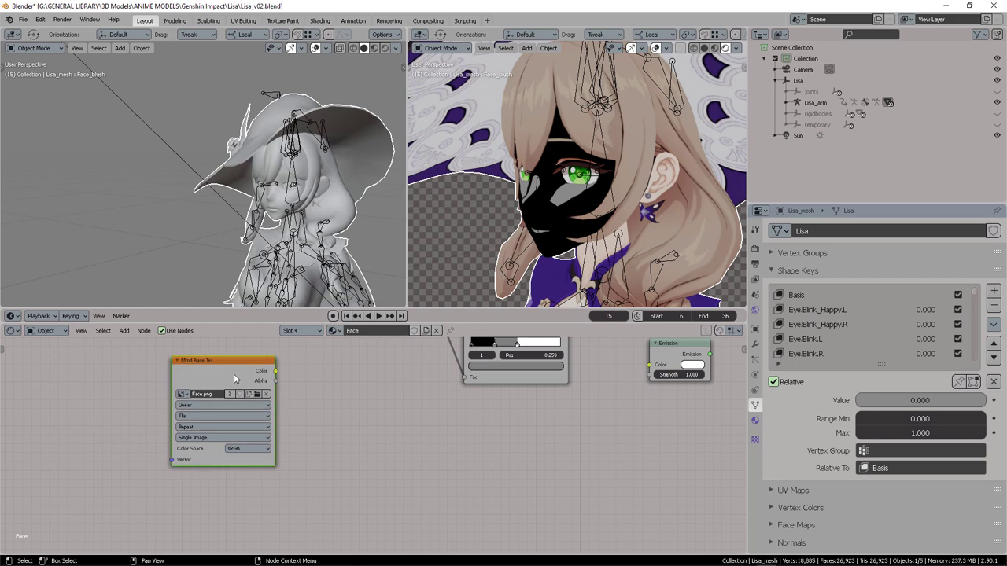
key(shift+d)
click(363, 479)
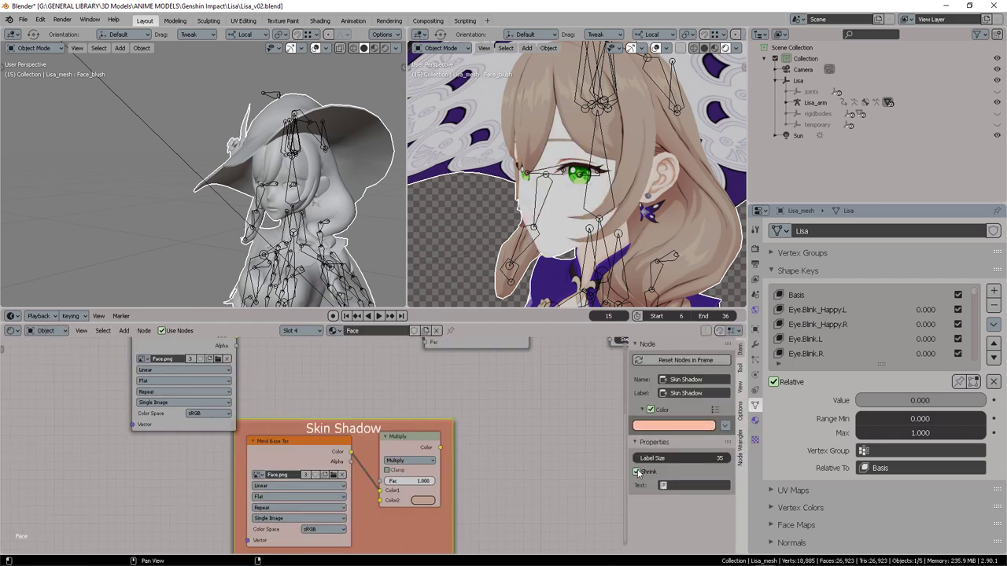
- Turn off Shrink for the Skin Shadow frame and enclose the upper Face.png texture node in a pale pink frame labelled Skin Light
click(637, 472)
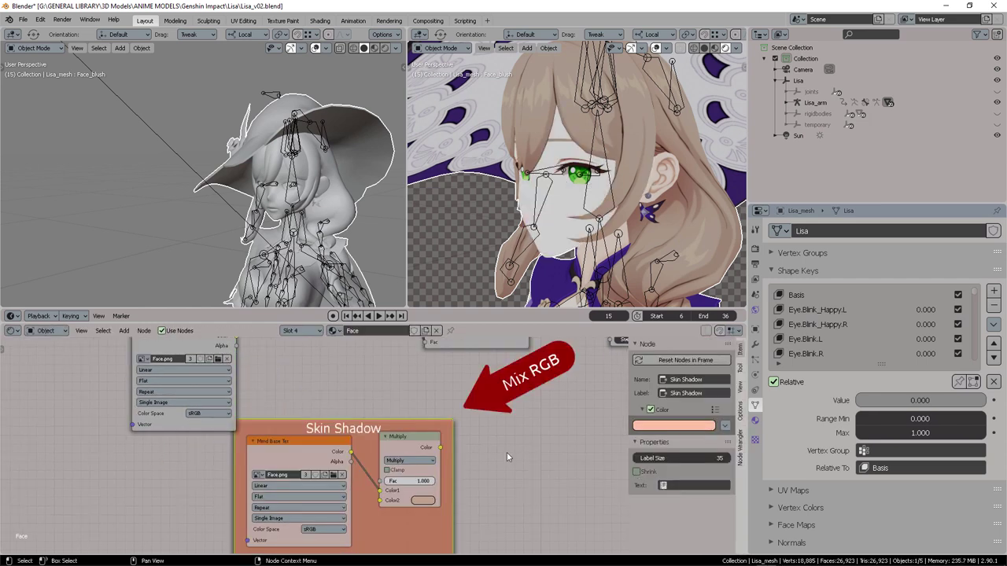
middle_drag(466, 455, 493, 421)
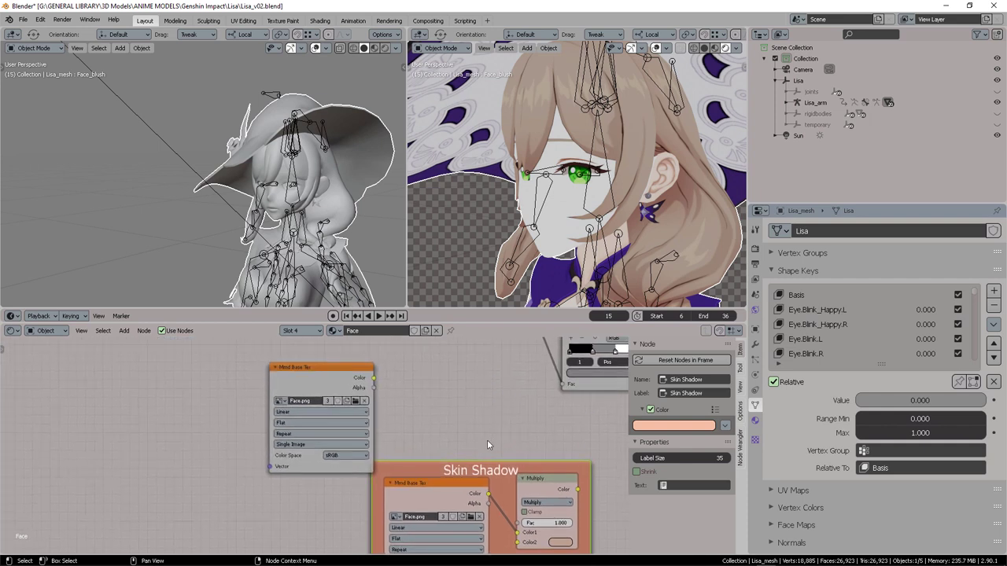
click(371, 418)
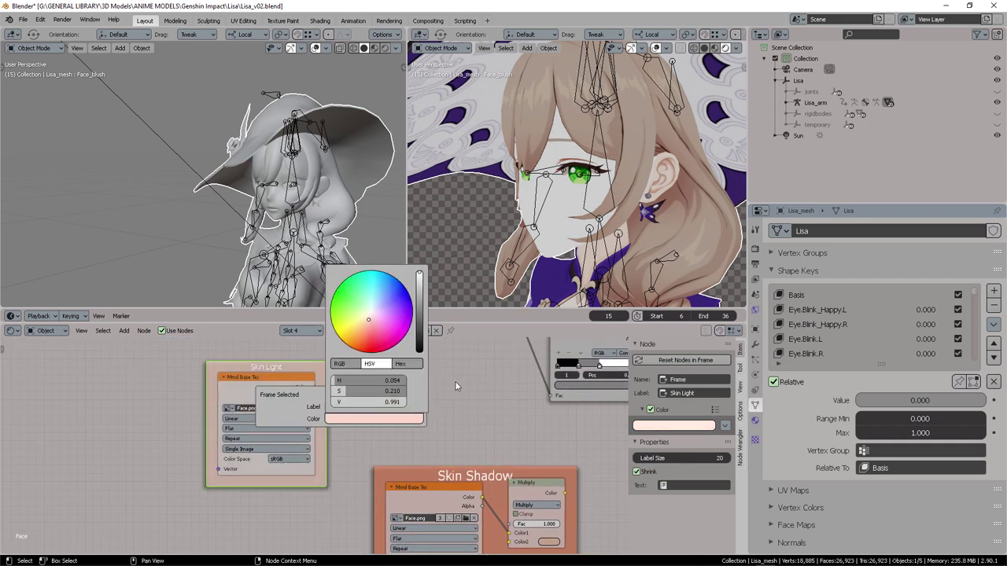
key(n)
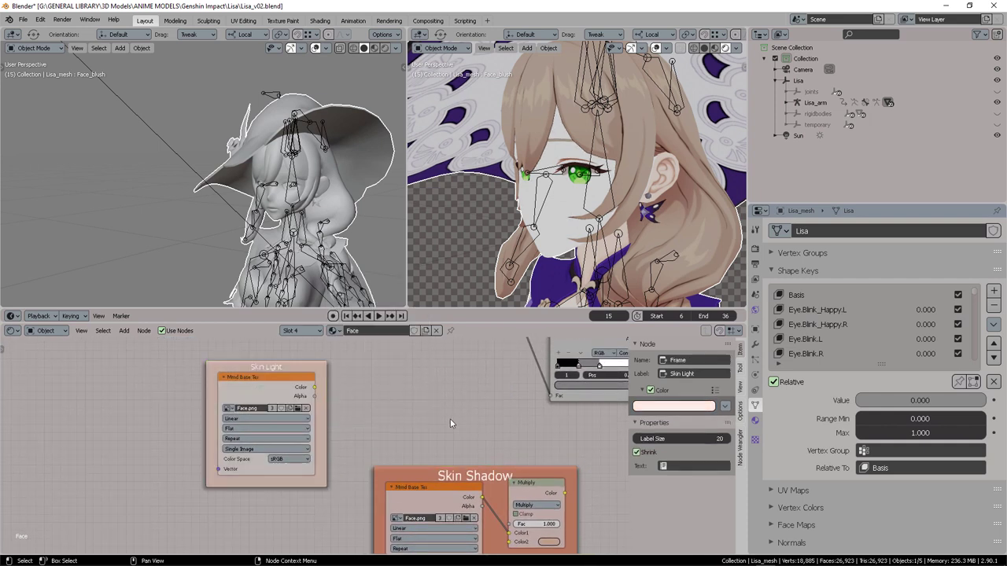
scroll(450, 419, down, 2)
drag(301, 398, 317, 399)
drag(438, 470, 442, 477)
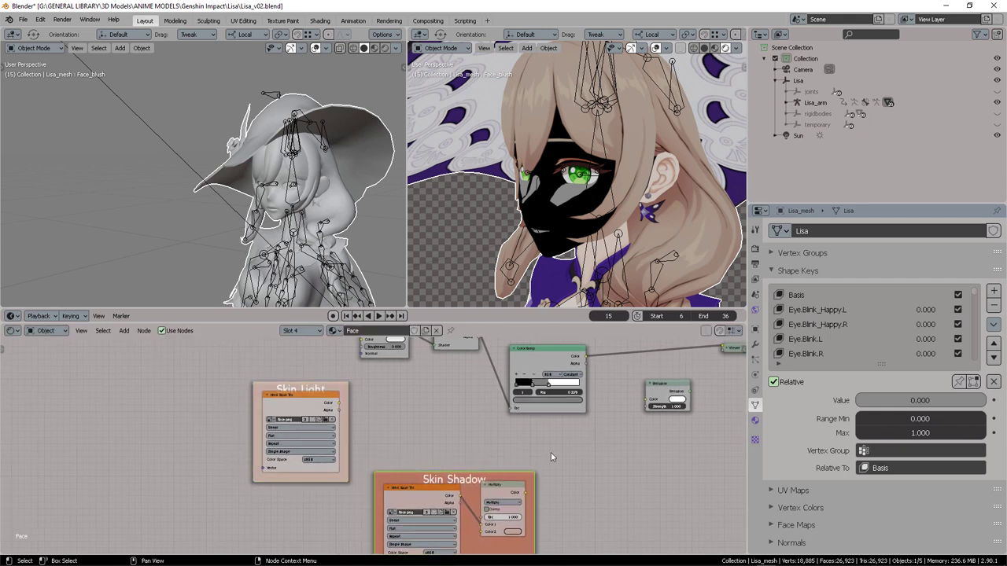
- Frame the Diffuse BSDF, Shader to RGB and ColorRamp nodes in dark blue, label it PHYSICAL LIGHT / AKA Threshold, and move it up
click(555, 456)
middle_drag(512, 461, 422, 499)
drag(454, 383, 452, 340)
middle_drag(314, 376, 349, 414)
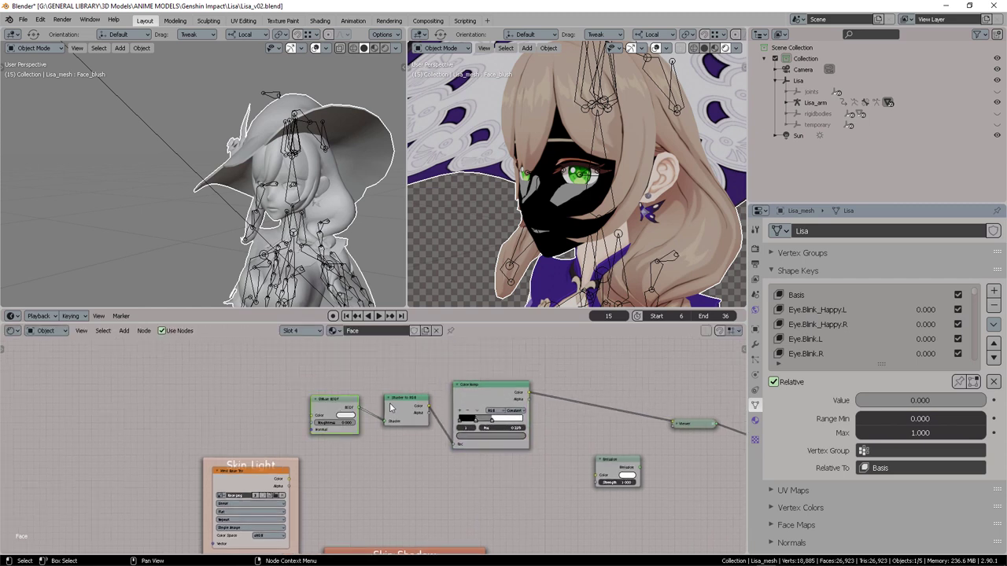
key(shift+p)
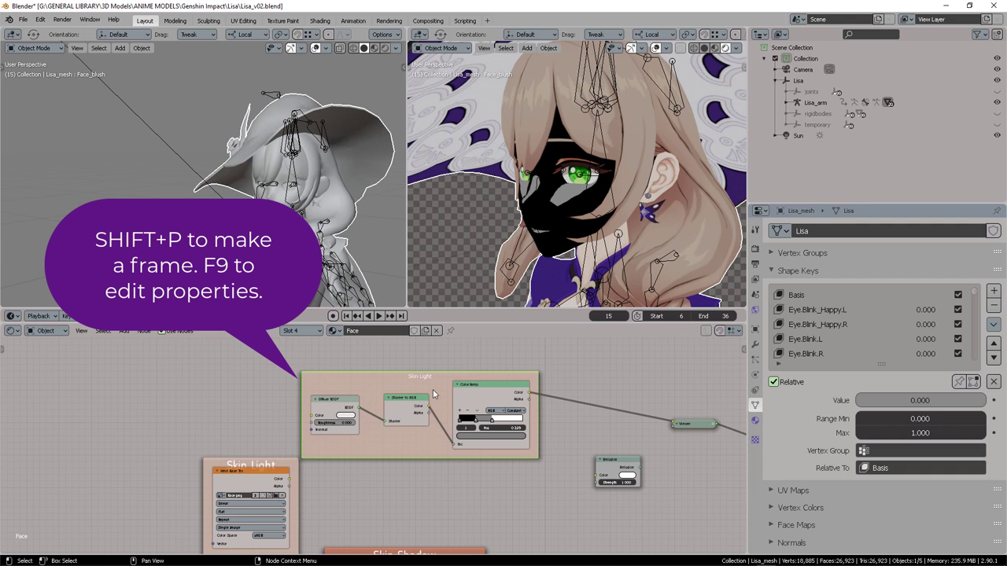
key(F9)
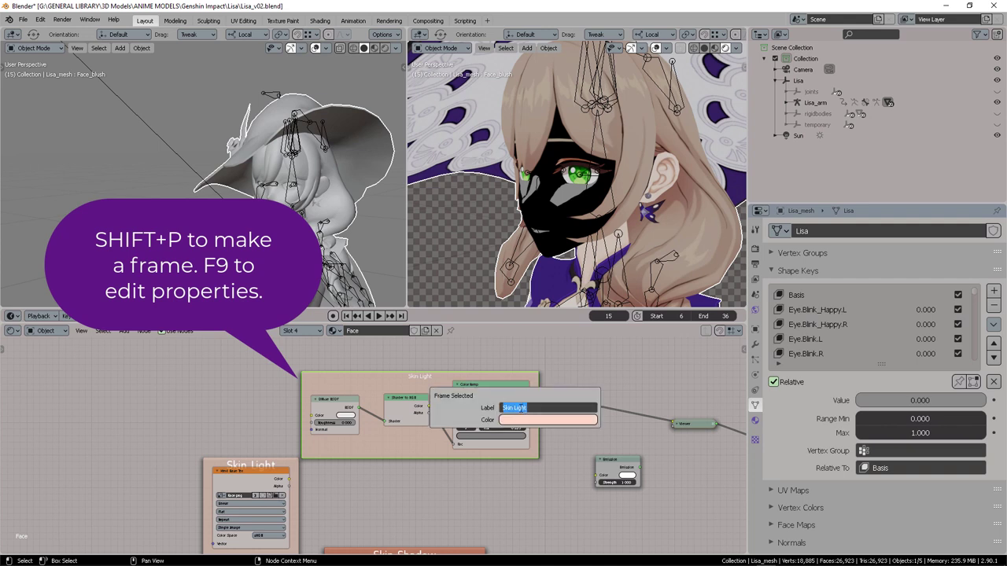
text(PHYSICAL LIGHT / AKA Threshold)
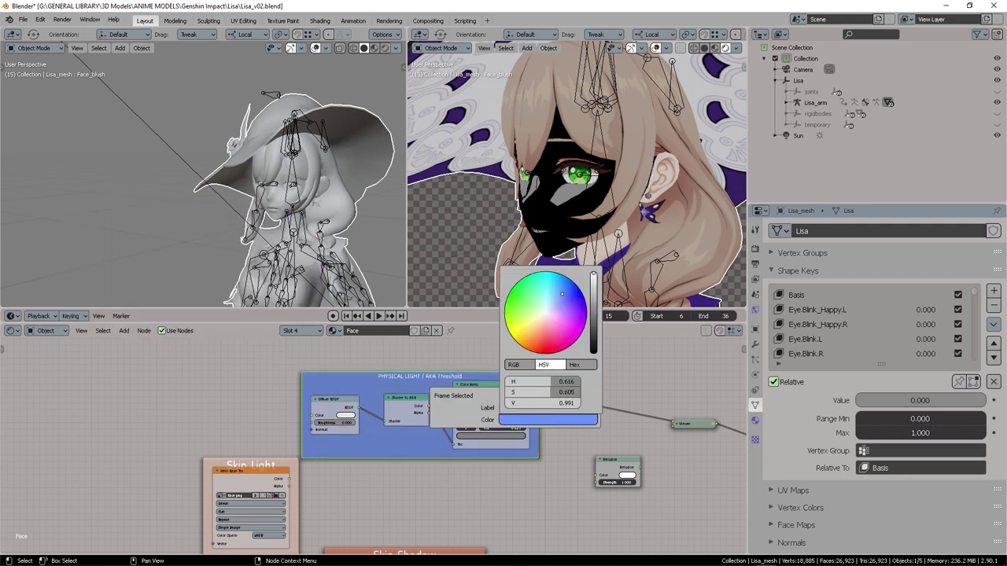
drag(579, 299, 594, 308)
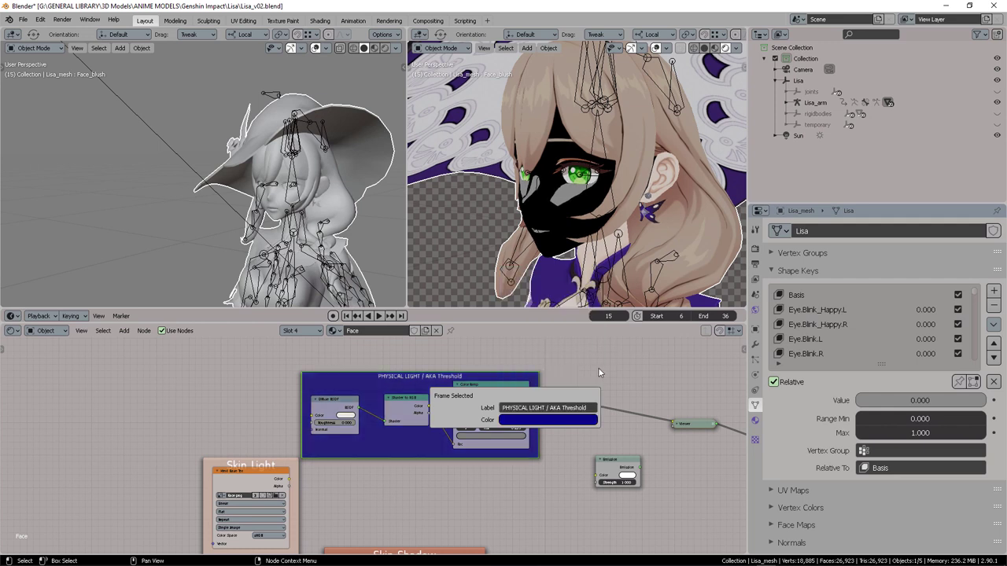
click(598, 371)
middle_drag(586, 385, 596, 397)
drag(432, 396, 402, 366)
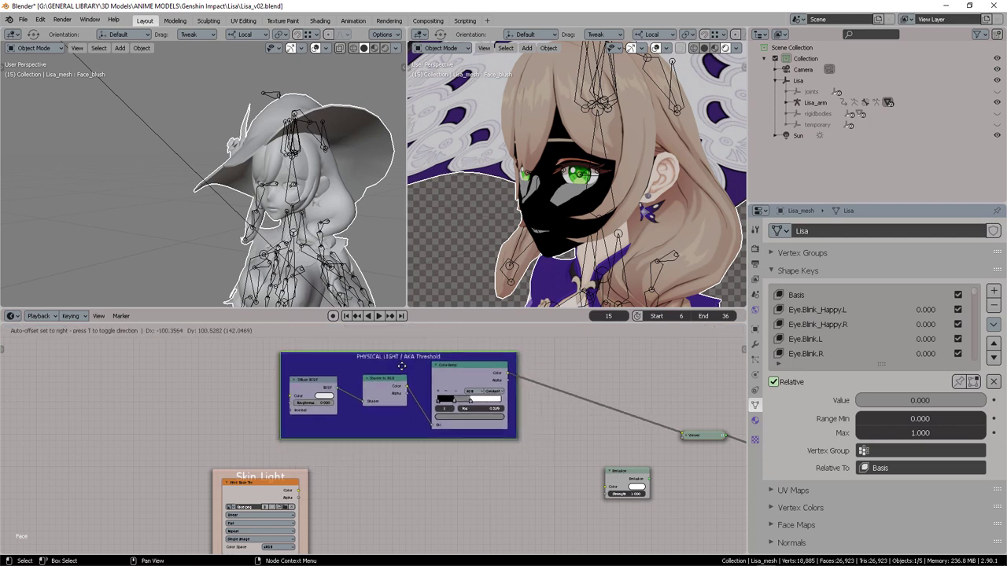
drag(402, 366, 398, 373)
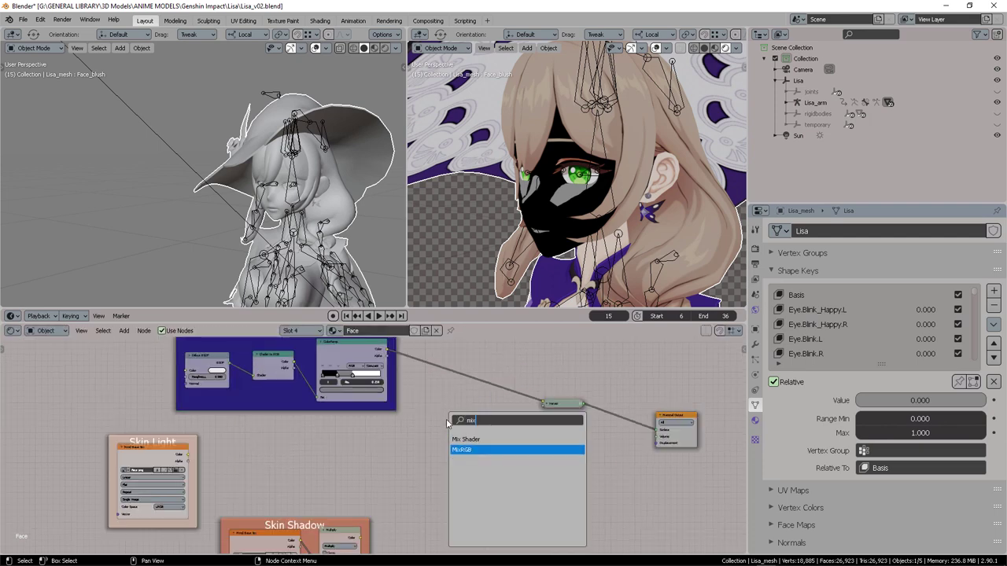
- Add a MixRGB node before the Emission node and set its blending mode to Multiply
click(477, 447)
click(474, 444)
scroll(488, 447, up, 6)
click(563, 432)
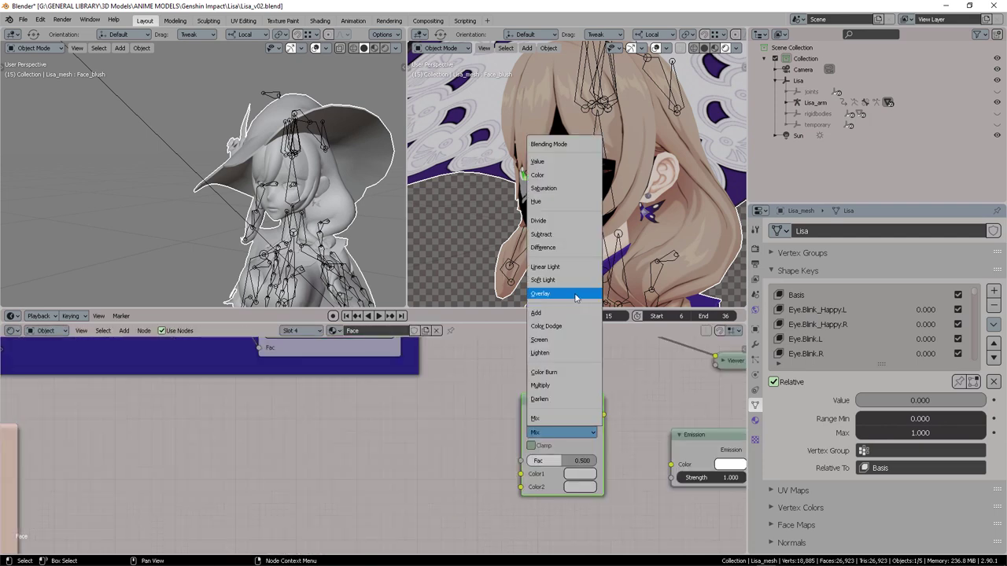
click(559, 386)
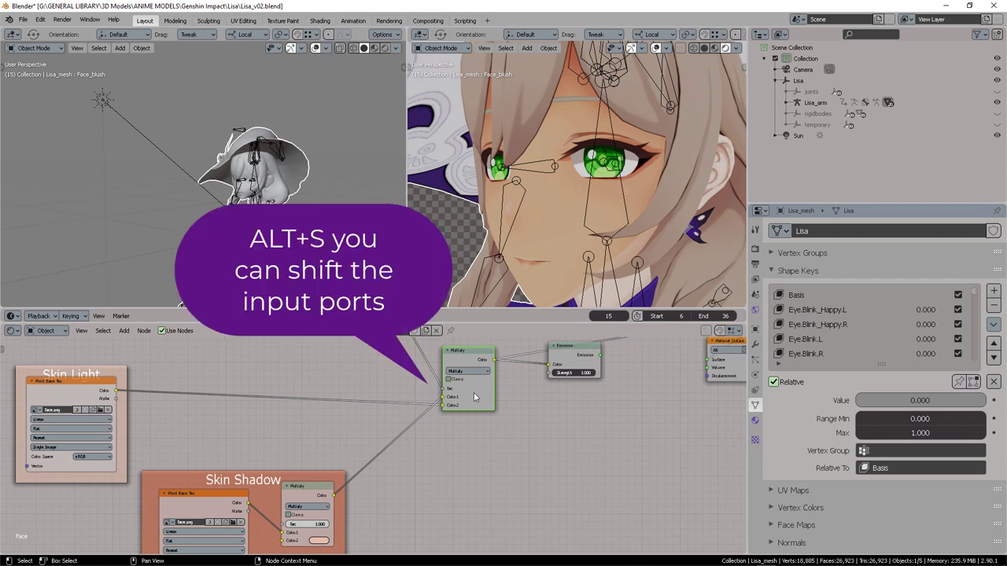
- Swap the mix node's two color inputs back and forth, ending with Skin Light in Color2, and set its blending mode to Add
key(alt+s)
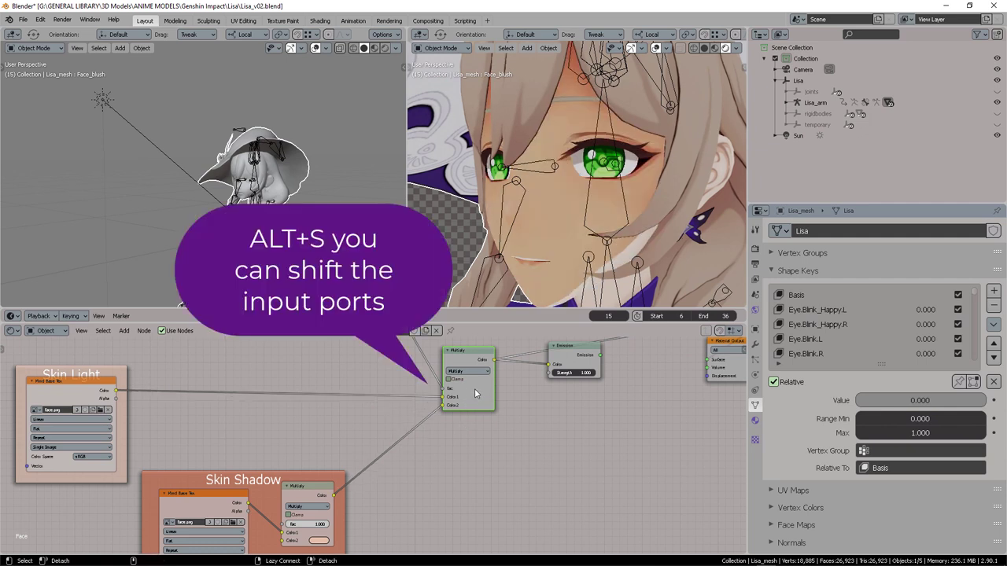
key(alt+s)
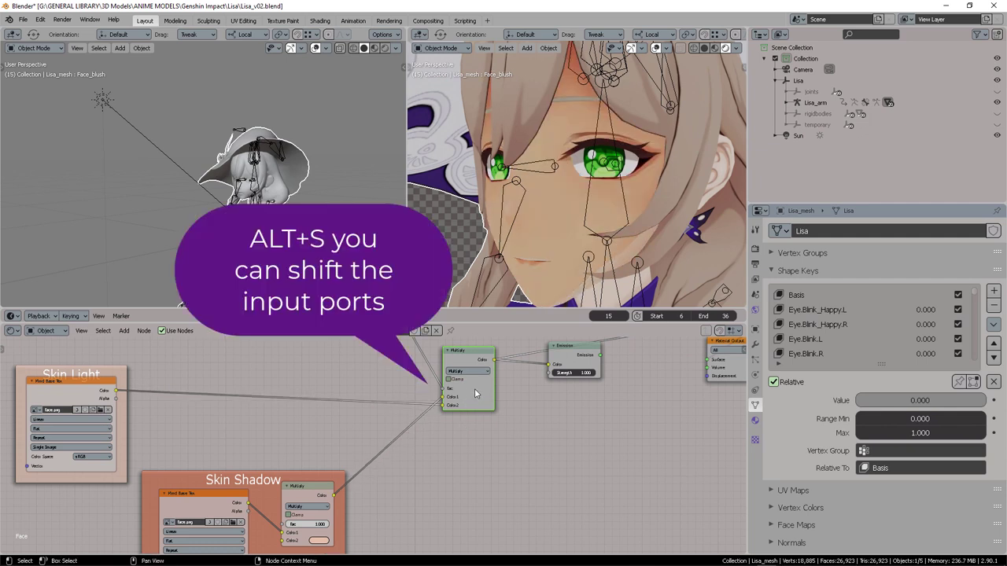
scroll(475, 394, up, 2)
click(472, 410)
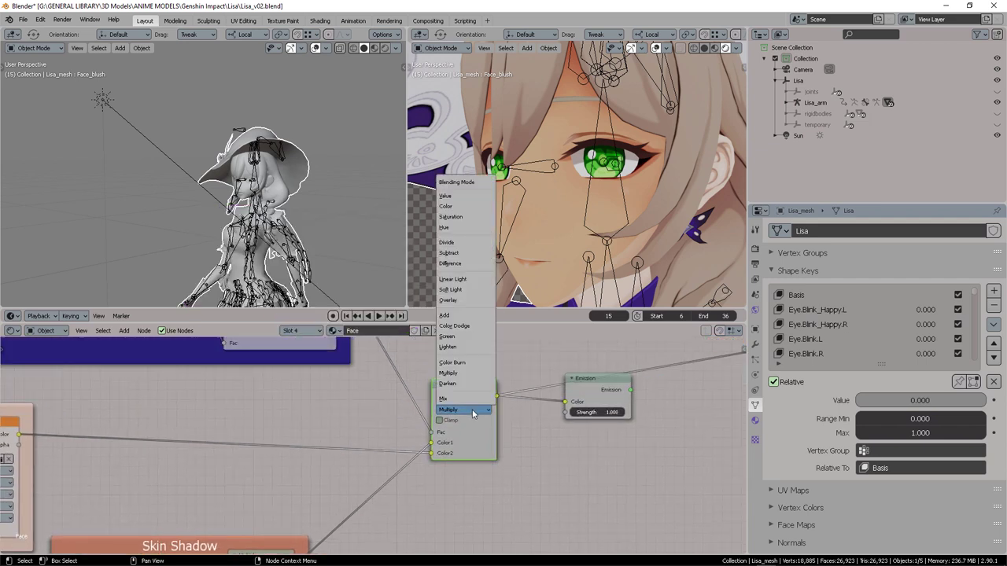
click(461, 316)
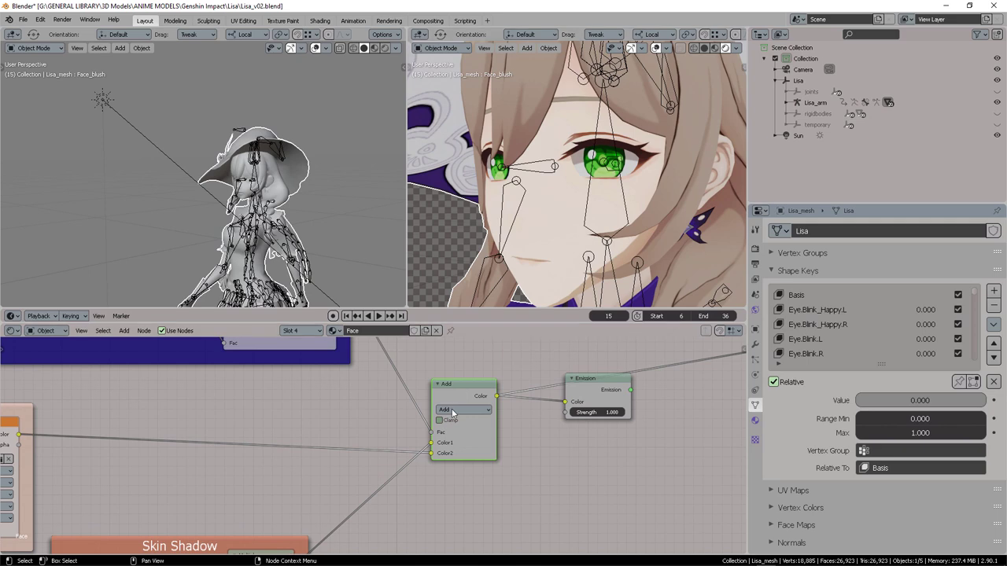
- Connect the Emission node's output to the Surface input of the Material Output node
mouse_move(579, 240)
middle_down()
mouse_move(535, 234)
mouse_move(583, 237)
middle_up()
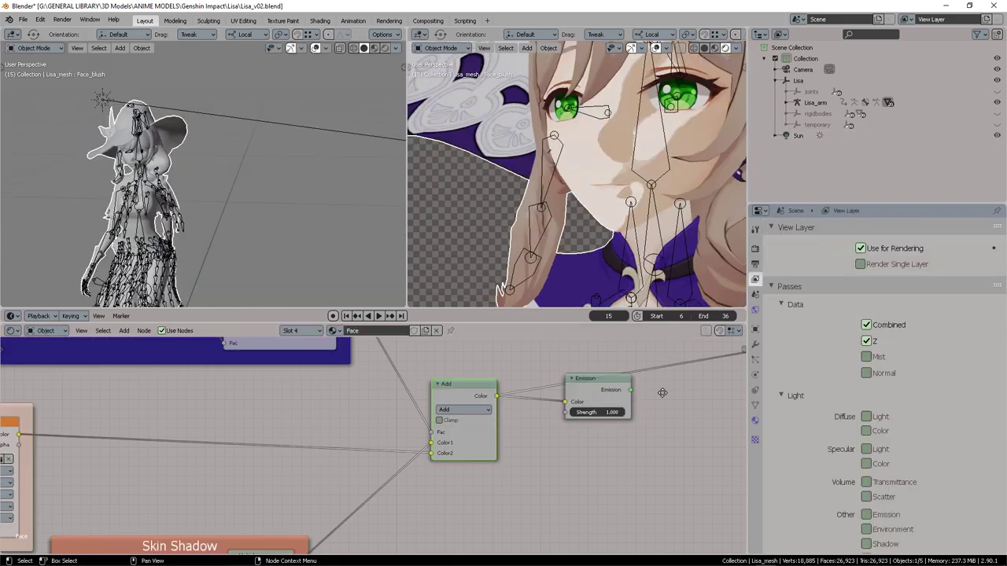
middle_drag(662, 392, 481, 420)
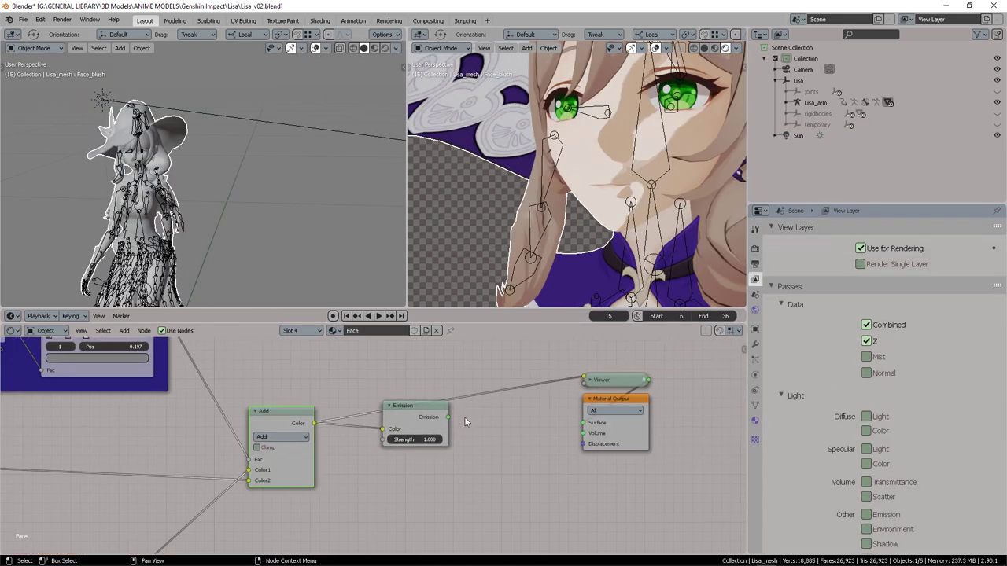
drag(592, 423, 586, 423)
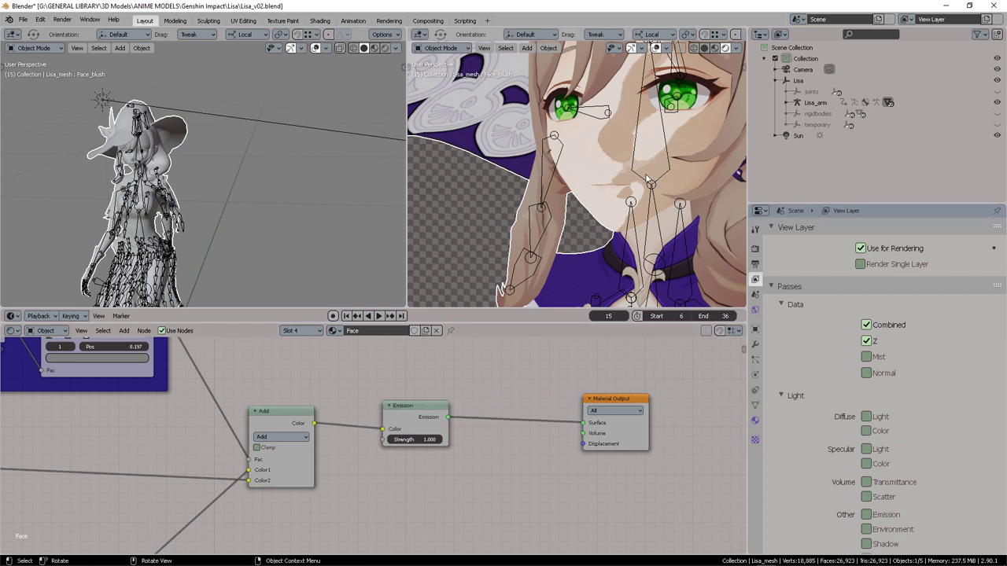
- Turn off Soft Shadows in the render Shadows settings
click(755, 264)
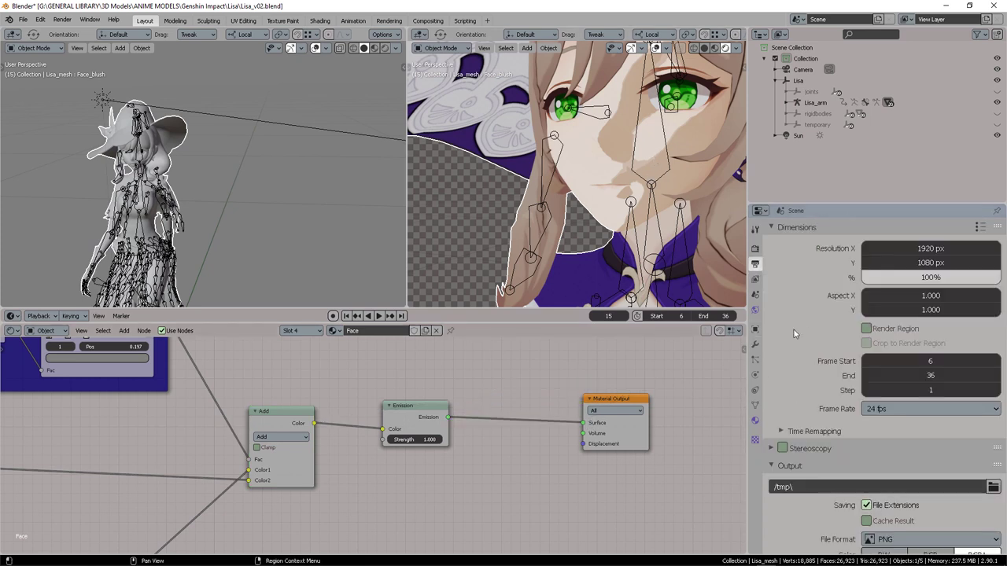
click(755, 249)
scroll(849, 382, down, 2)
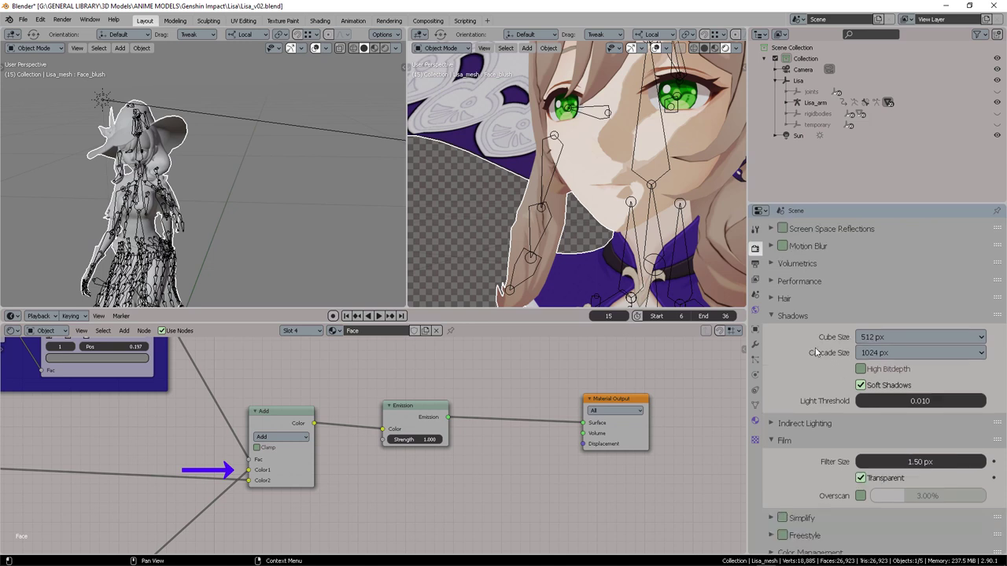
click(800, 318)
click(796, 434)
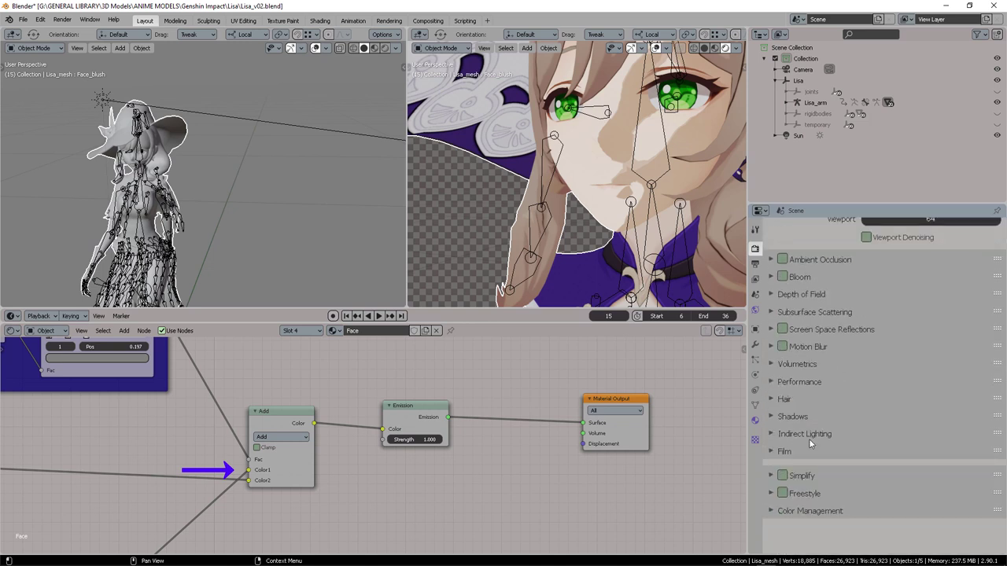
click(798, 417)
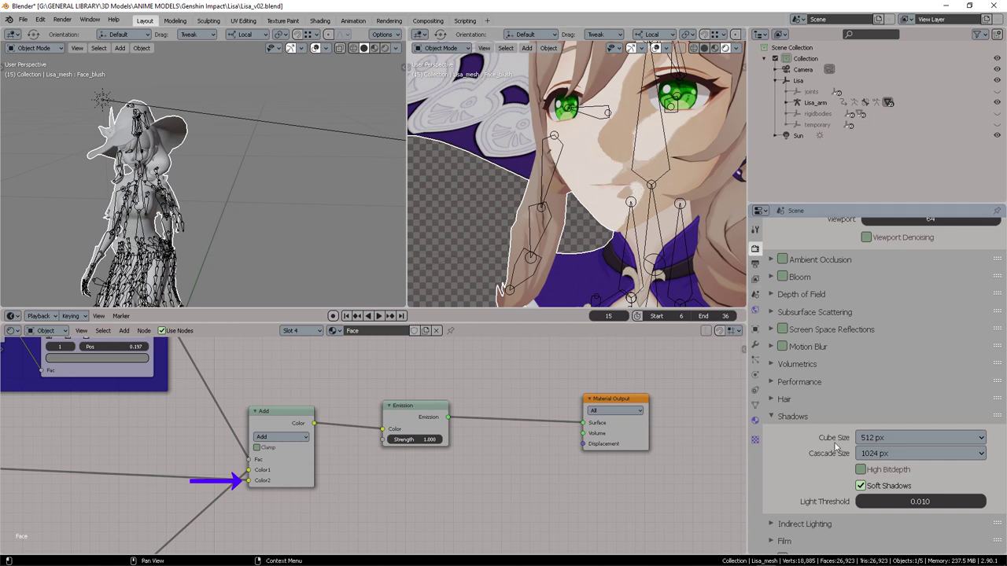
click(860, 486)
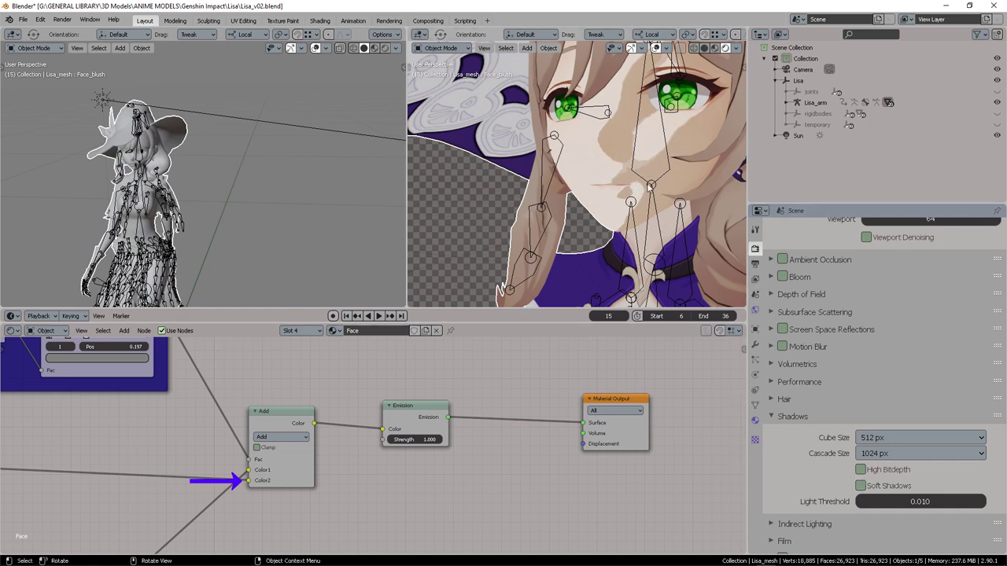
- Set the Color Management view transform to Standard
scroll(855, 491, down, 2)
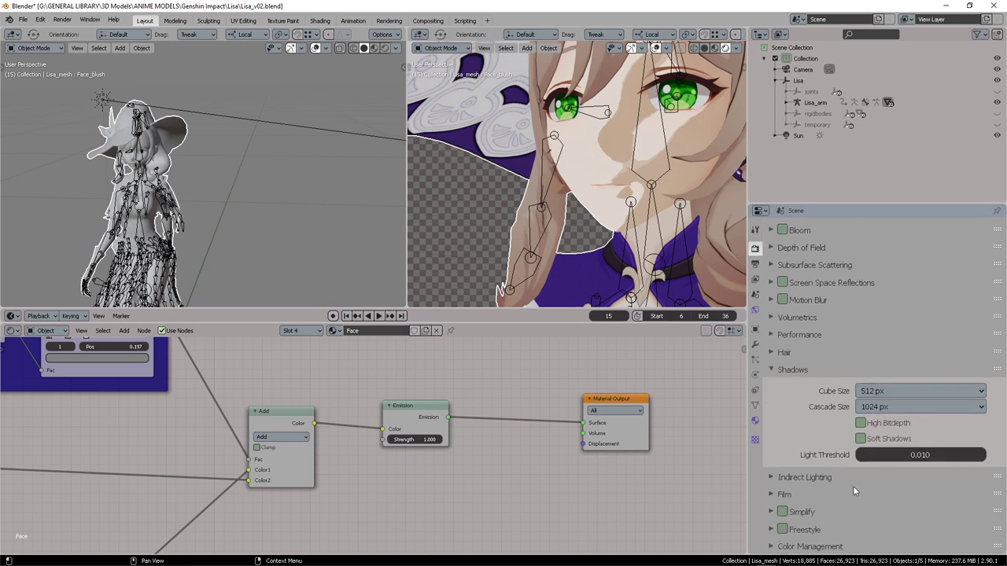
click(811, 546)
scroll(857, 503, down, 4)
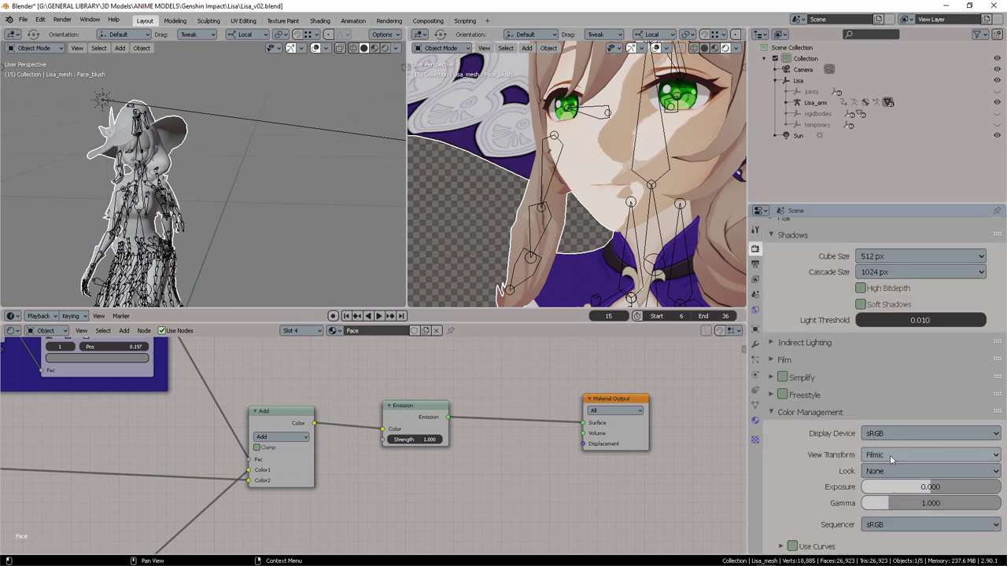
click(891, 458)
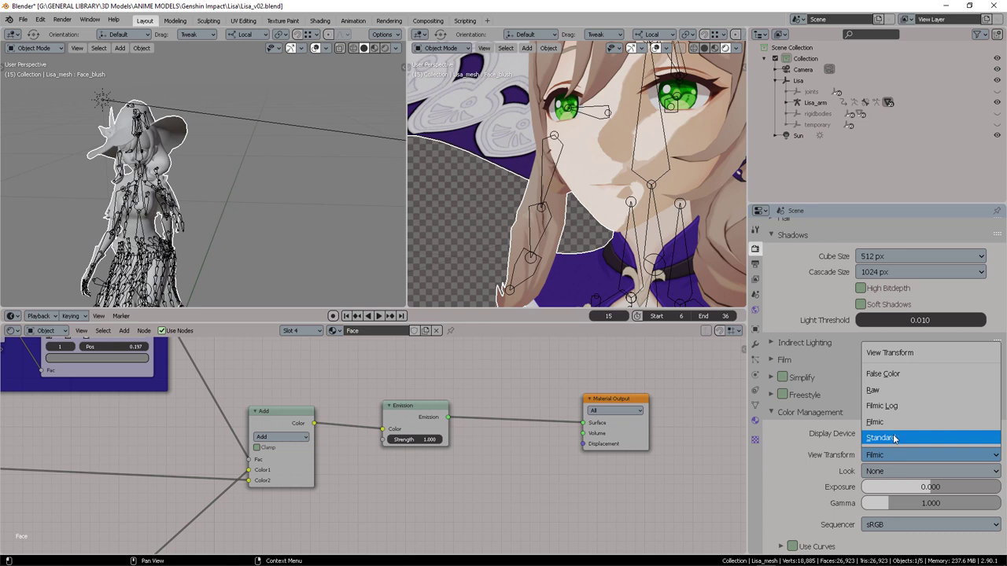
click(894, 439)
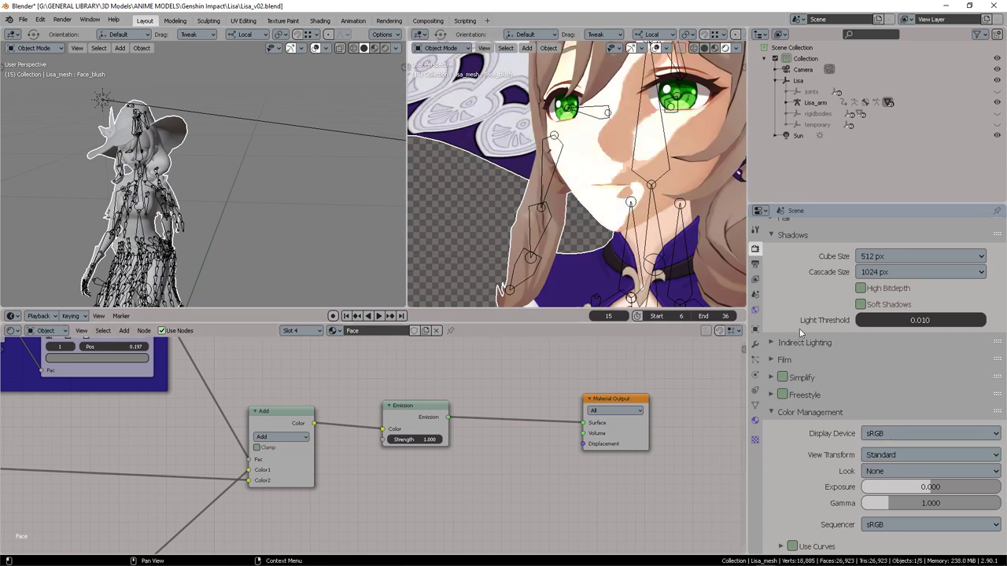
- Set the Sun light's strength to 10
click(798, 135)
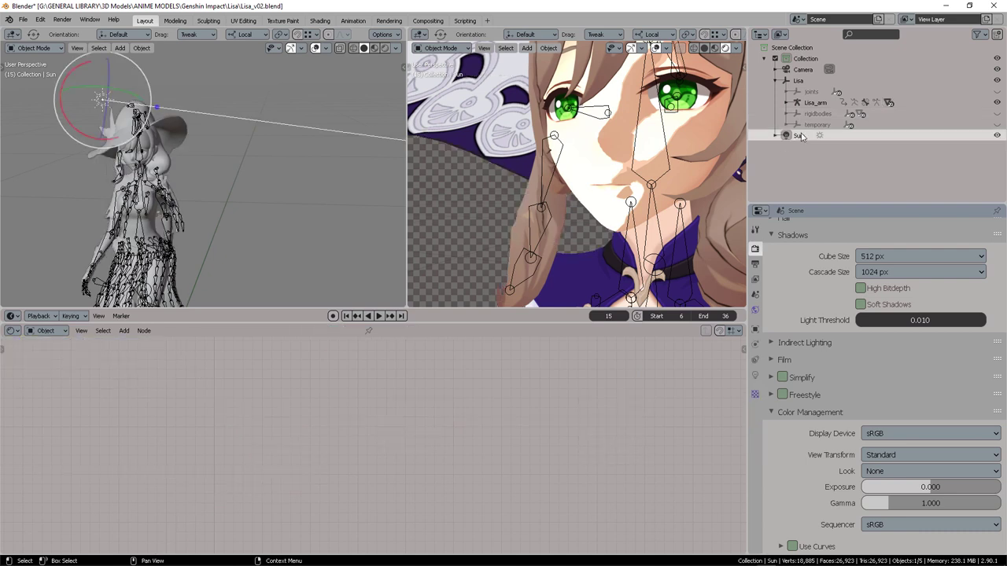
click(755, 375)
click(926, 324)
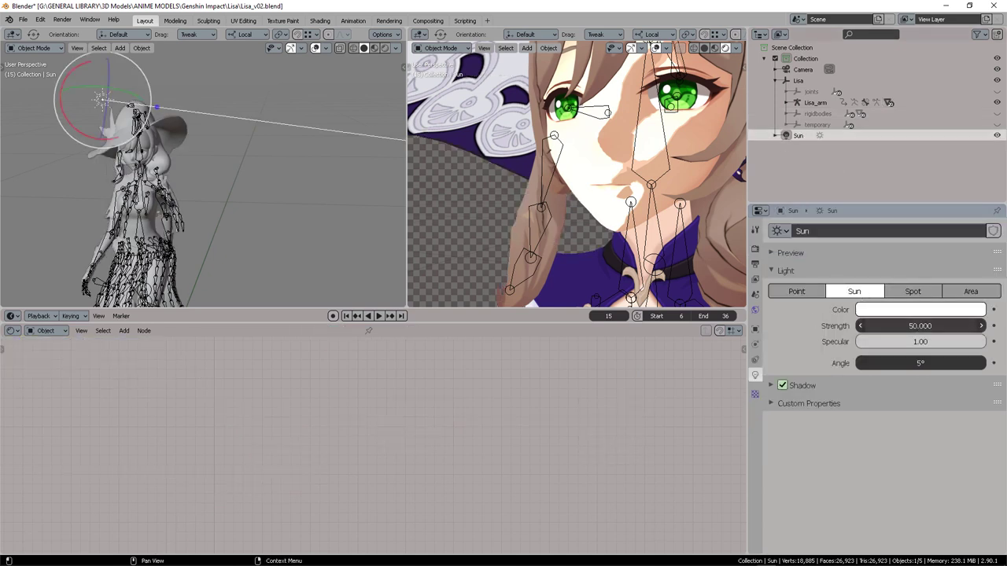
text(10)
key(Return)
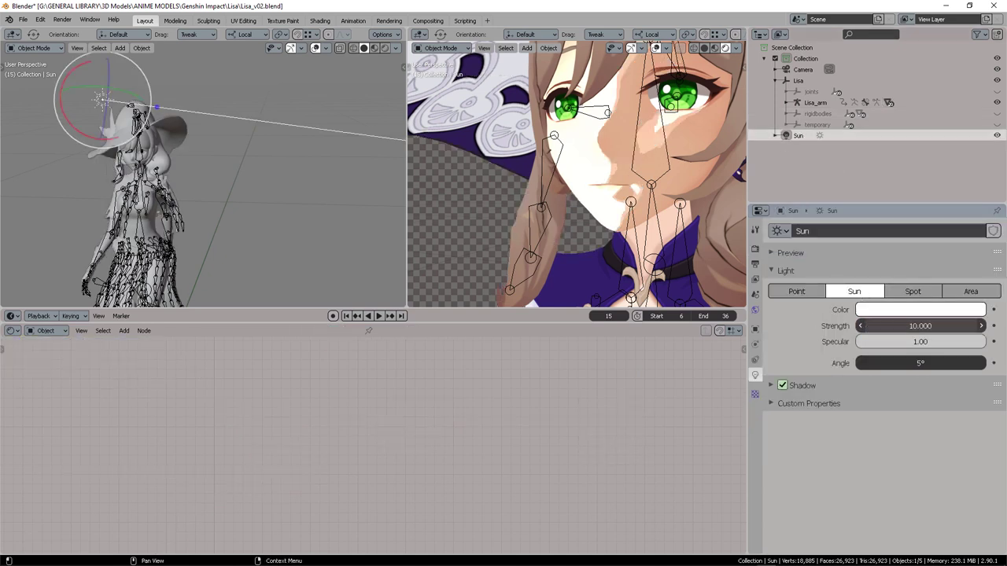
- Try a Sun light strength of 1 and return it to 10
click(922, 326)
text(1)
key(Return)
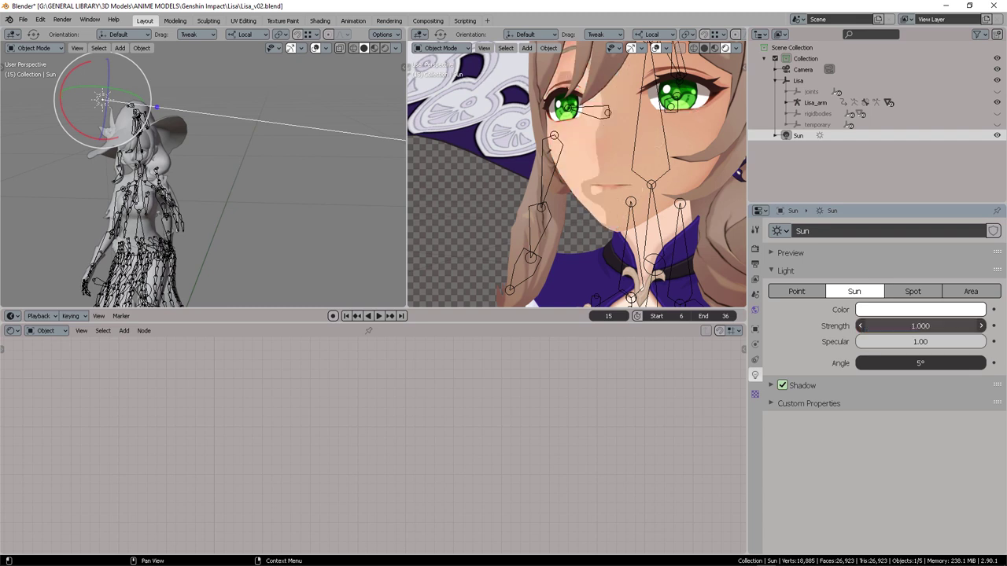
click(927, 326)
text(10)
key(Return)
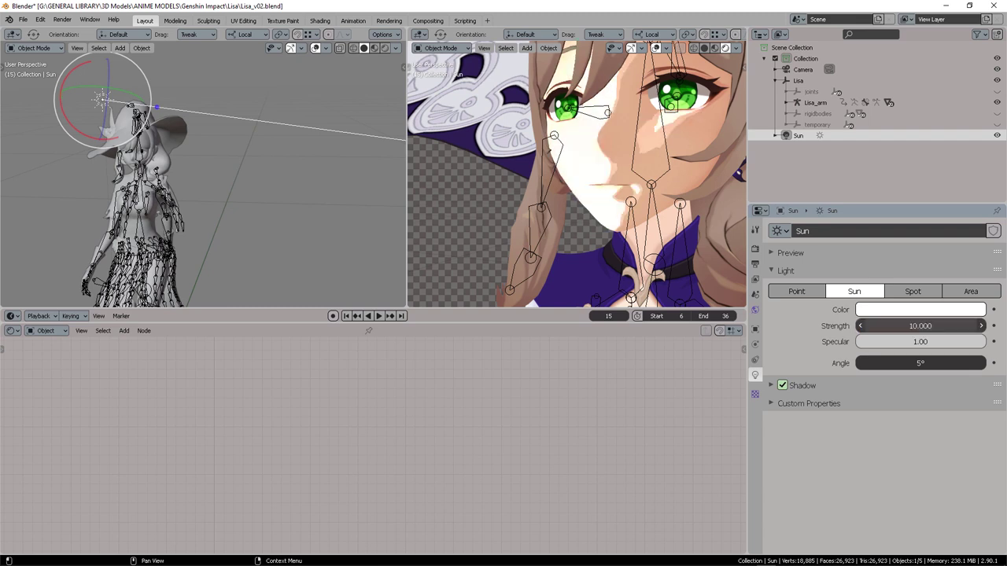
- Lower the Sun light's strength to 3
drag(926, 326, 884, 325)
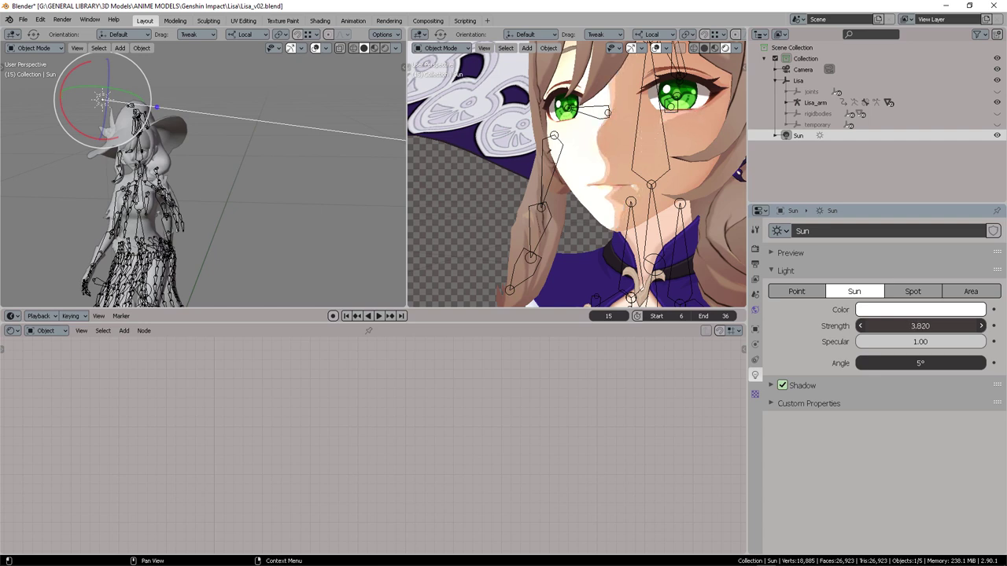
double_click(933, 326)
text(3)
key(Return)
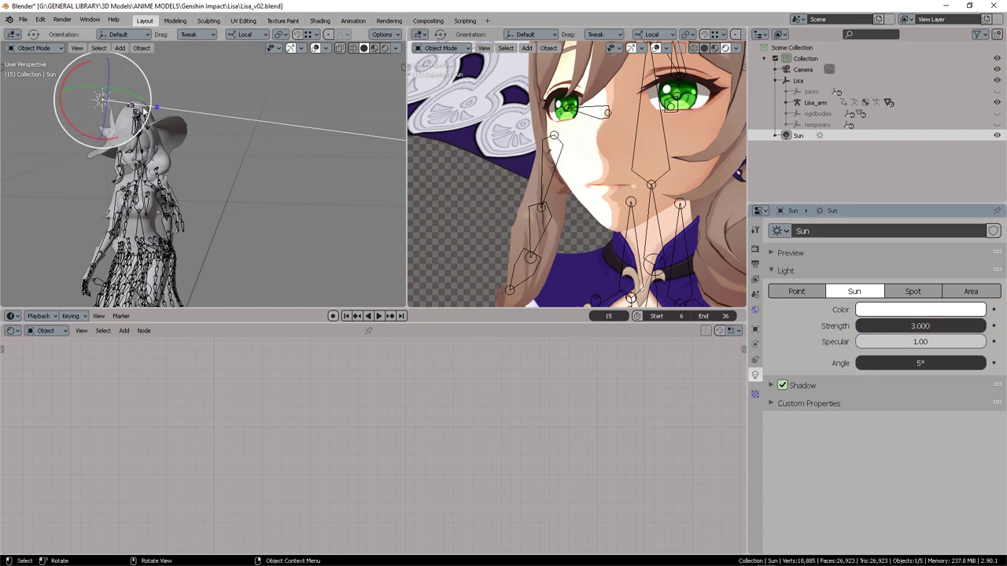
- Rotate the Sun light freely so it lights the character's face from the front
mouse_move(155, 110)
middle_down()
mouse_move(162, 108)
mouse_move(154, 110)
middle_up()
key(r)
key(r)
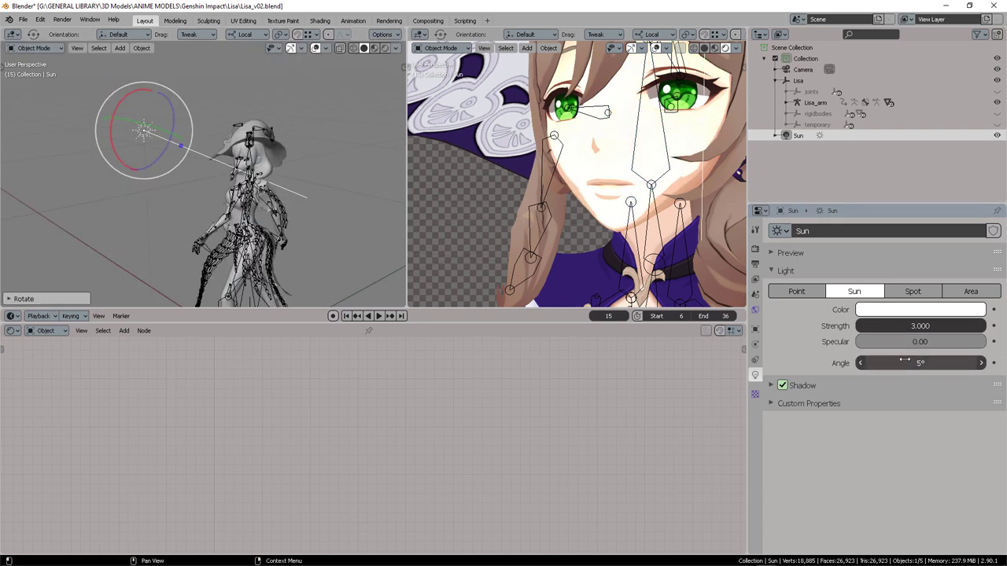
- Set the Sun light's angle to 45° and rotate the light so shadows fall across the nose and cheek
click(906, 360)
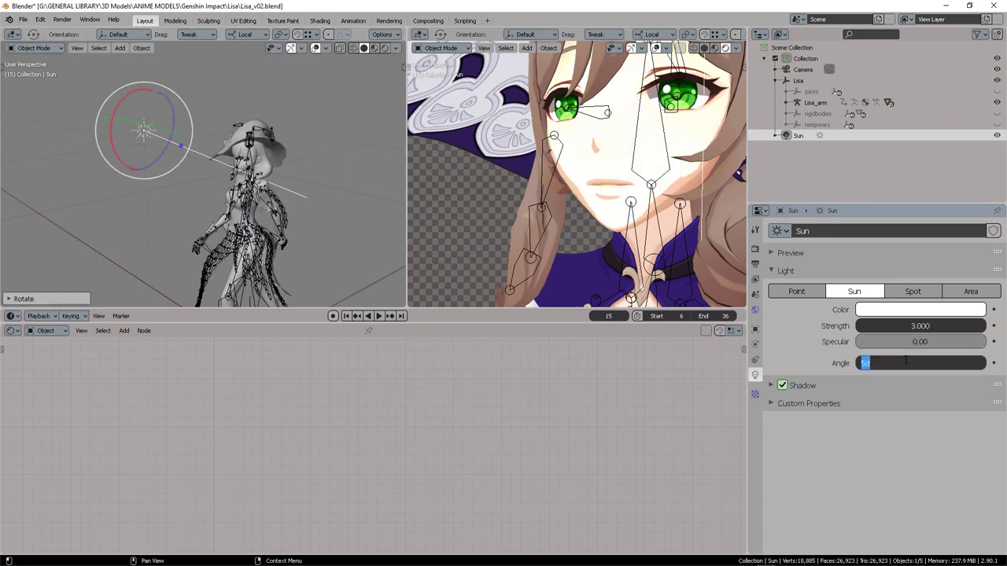
text(13.2)
key(Return)
mouse_move(912, 362)
mouse_down()
mouse_move(994, 363)
mouse_move(906, 361)
mouse_up()
click(882, 362)
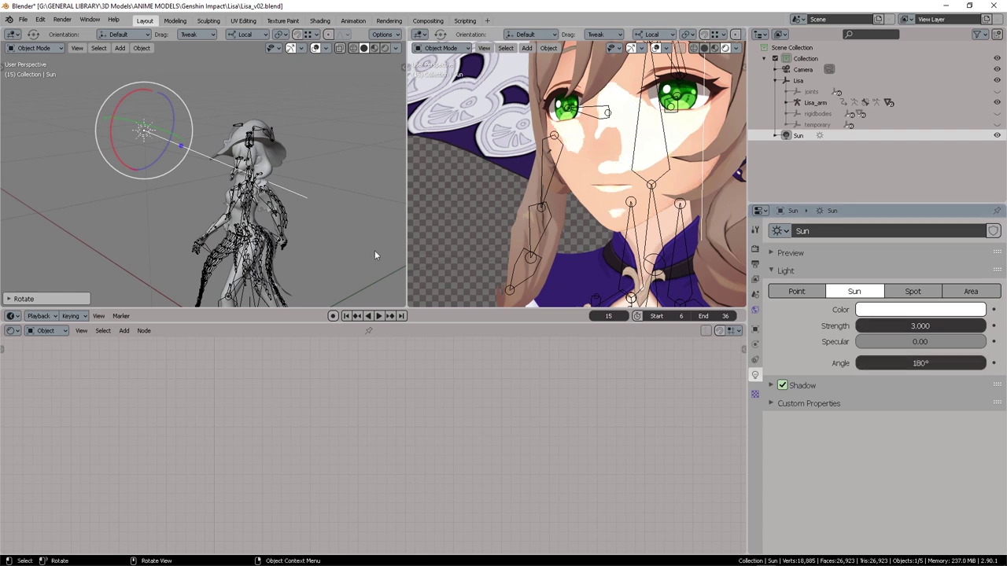
text(45)
key(Return)
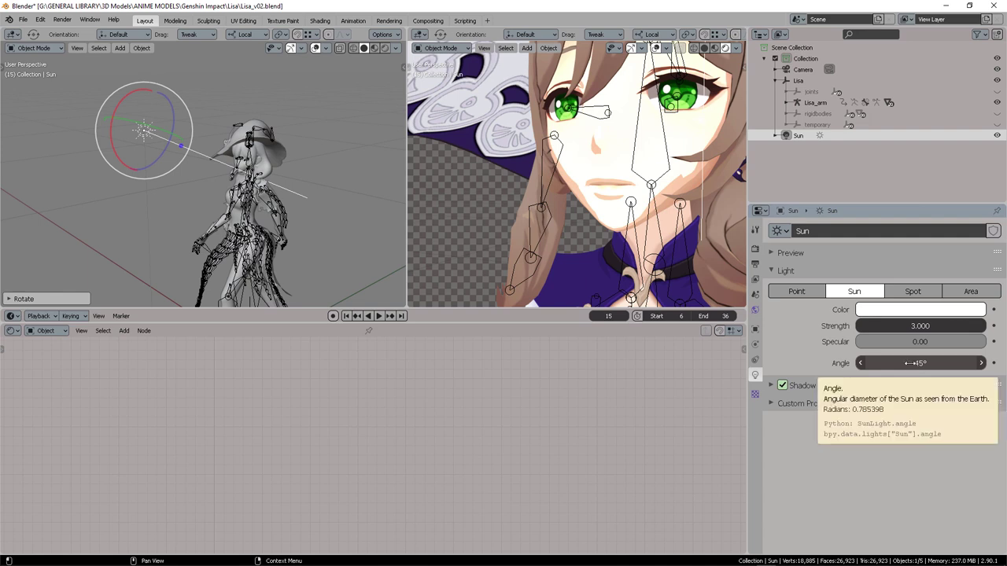
mouse_move(139, 122)
mouse_down()
mouse_move(146, 127)
mouse_move(114, 122)
mouse_move(145, 127)
mouse_up()
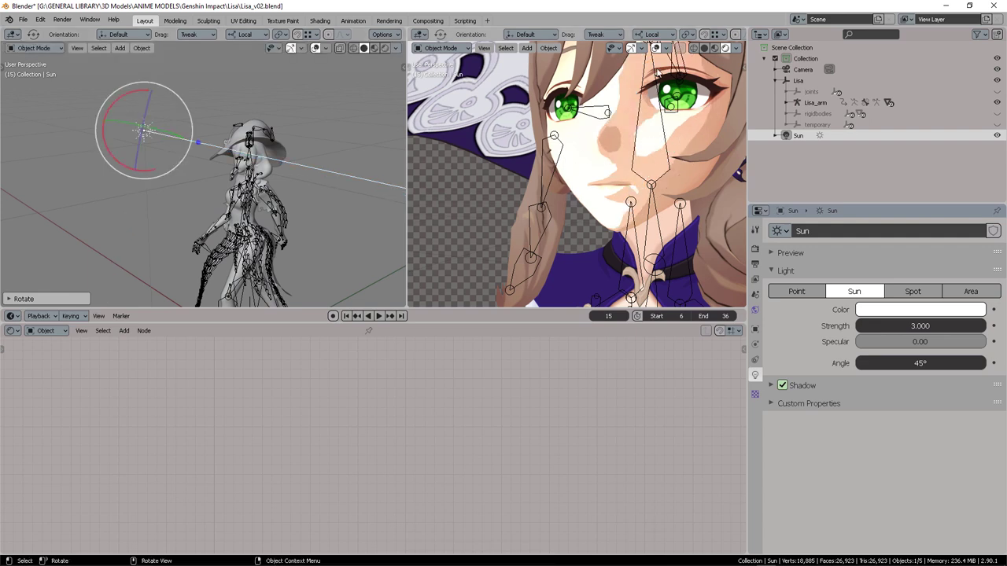
- Select the Lisa mesh and turn on the wireframe overlay to inspect the face topology up close
click(619, 140)
click(665, 48)
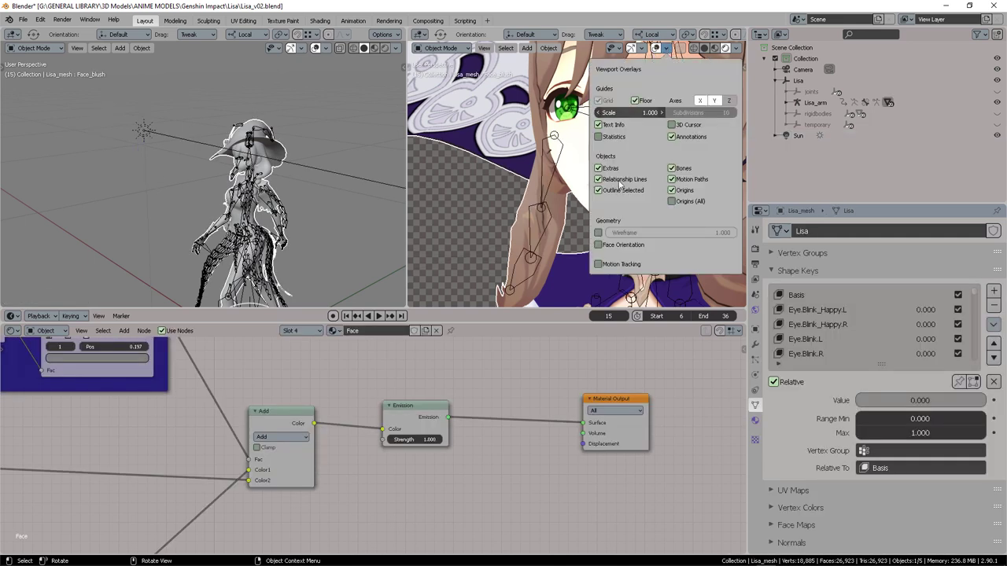
click(599, 233)
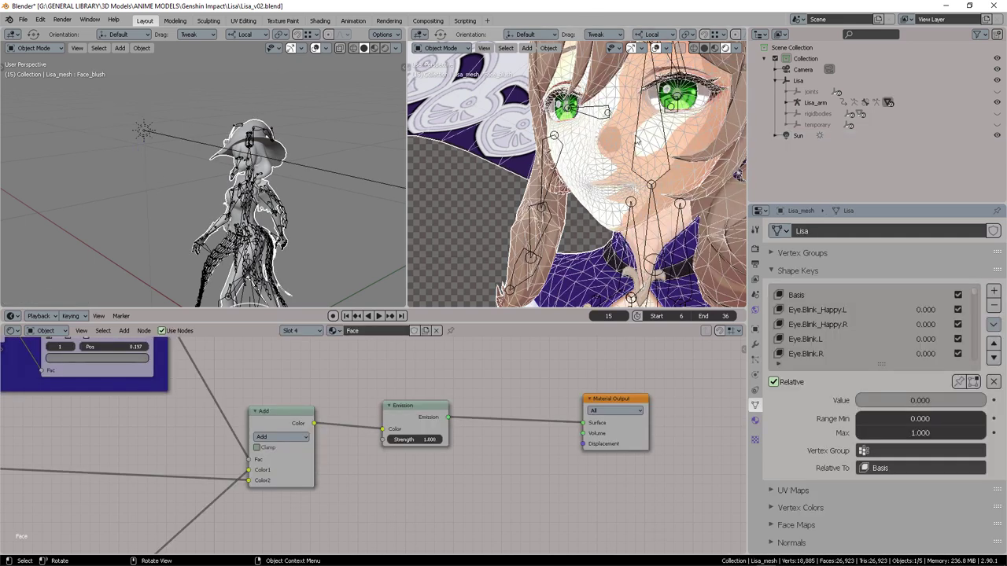
scroll(624, 152, up, 4)
shift+middle_drag(630, 147, 602, 188)
scroll(627, 161, down, 2)
scroll(659, 154, up, 2)
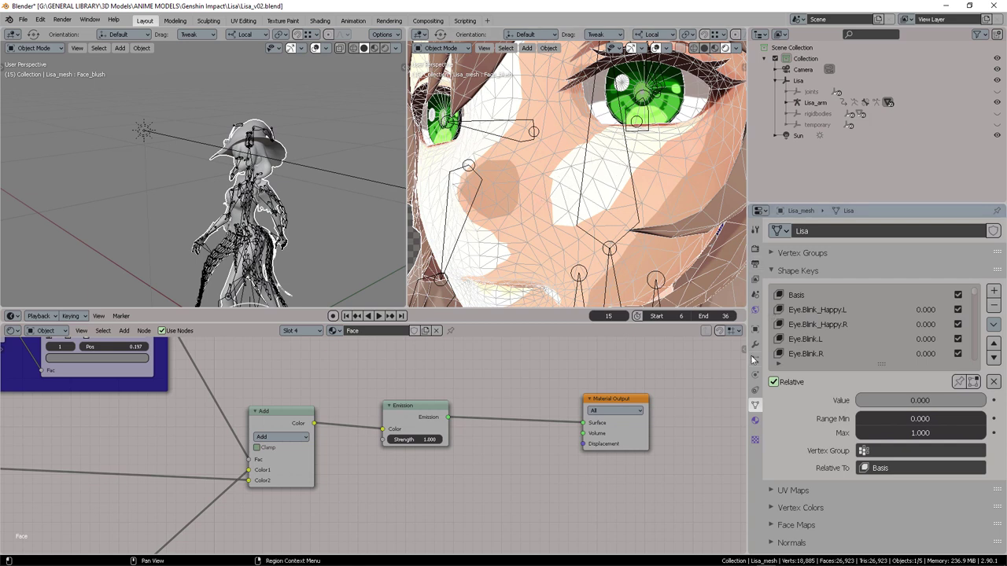
- Review the render Shadows settings and rotate the Sun light to test the shading on the face
click(756, 279)
click(755, 266)
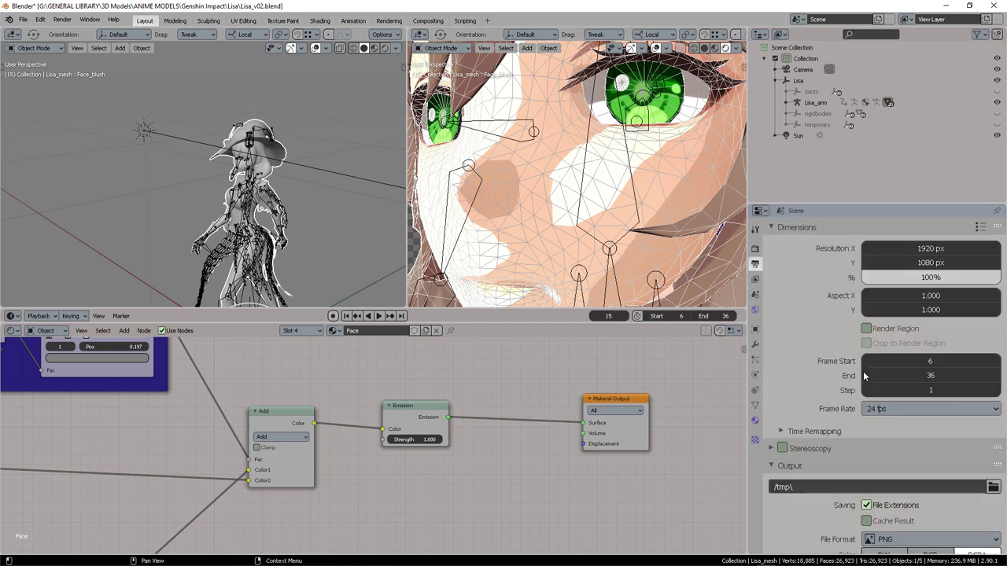
click(755, 249)
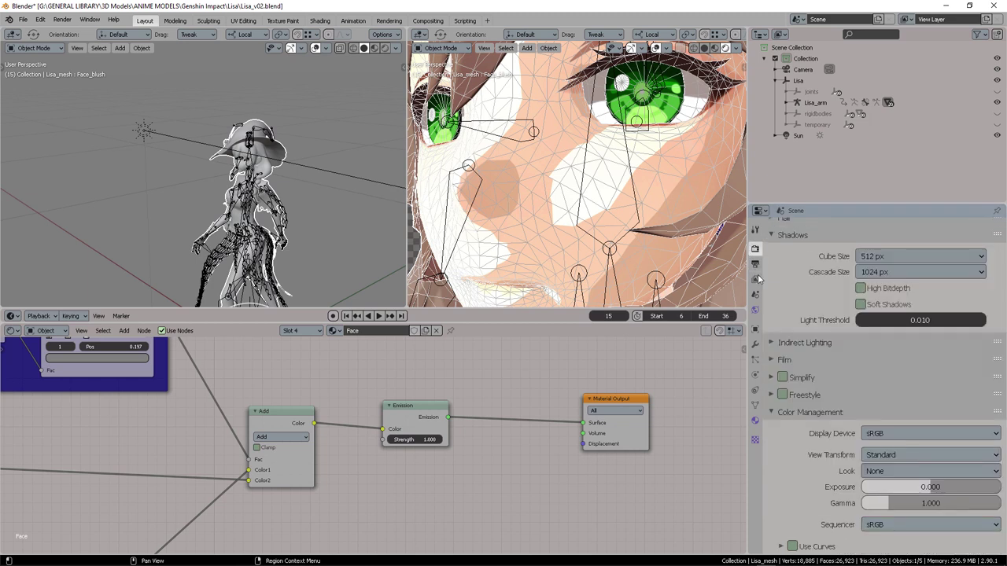
scroll(862, 356, up, 2)
scroll(862, 356, up, 2)
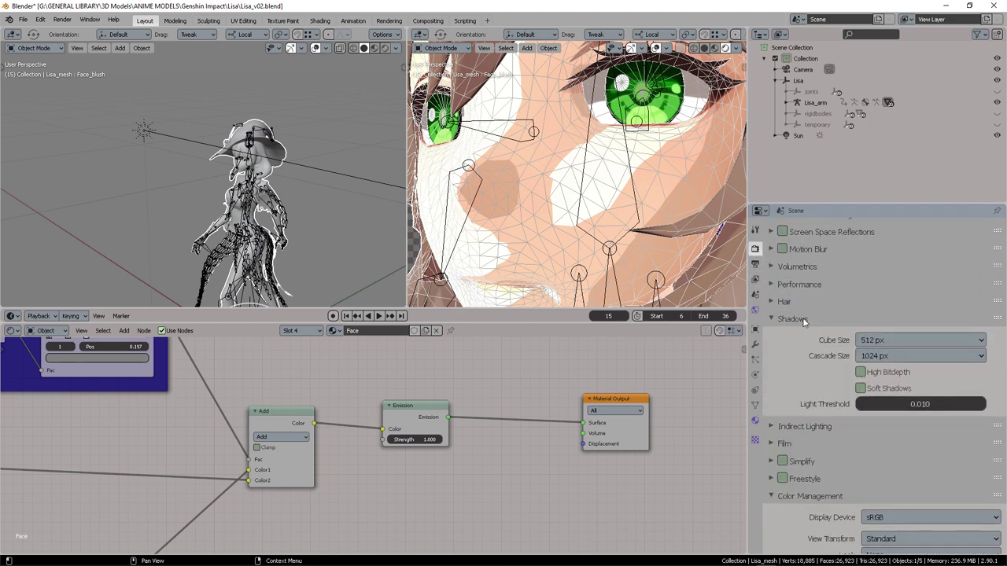
mouse_move(997, 317)
mouse_down()
mouse_move(986, 313)
mouse_move(1000, 318)
mouse_up()
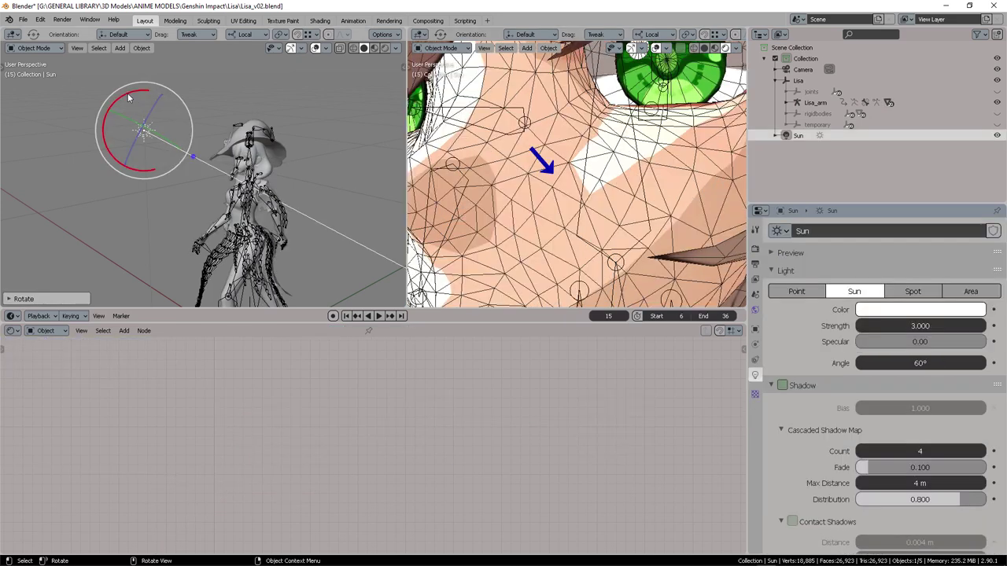
drag(135, 95, 131, 93)
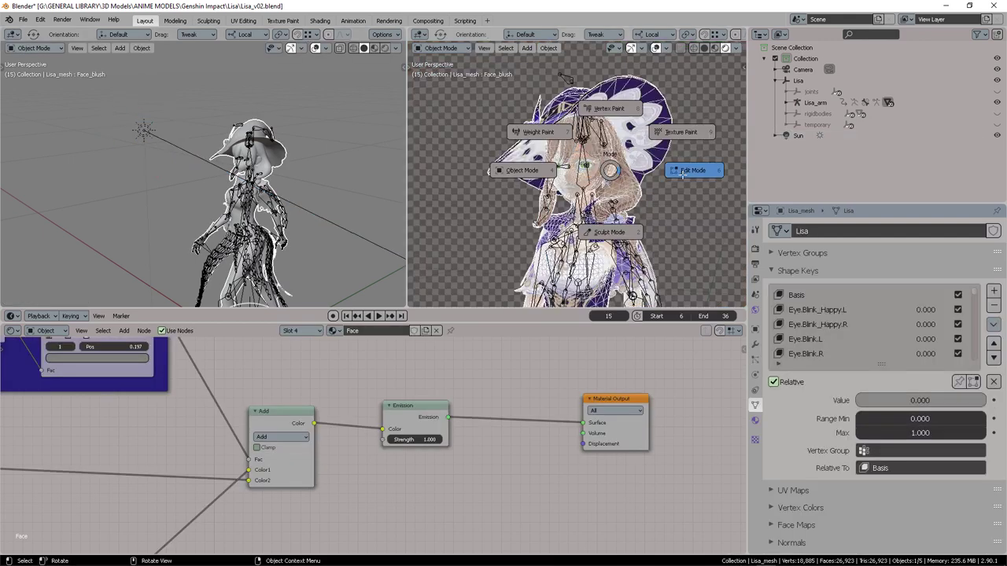
- Convert all of the Lisa mesh's triangles with Tris to Quads in Edit Mode
click(643, 162)
key(a)
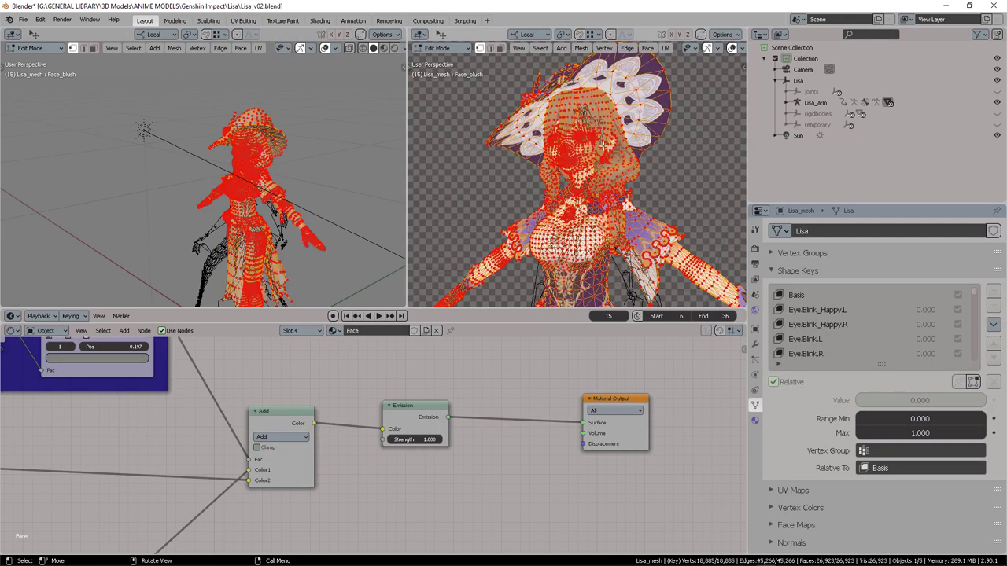
key(F3)
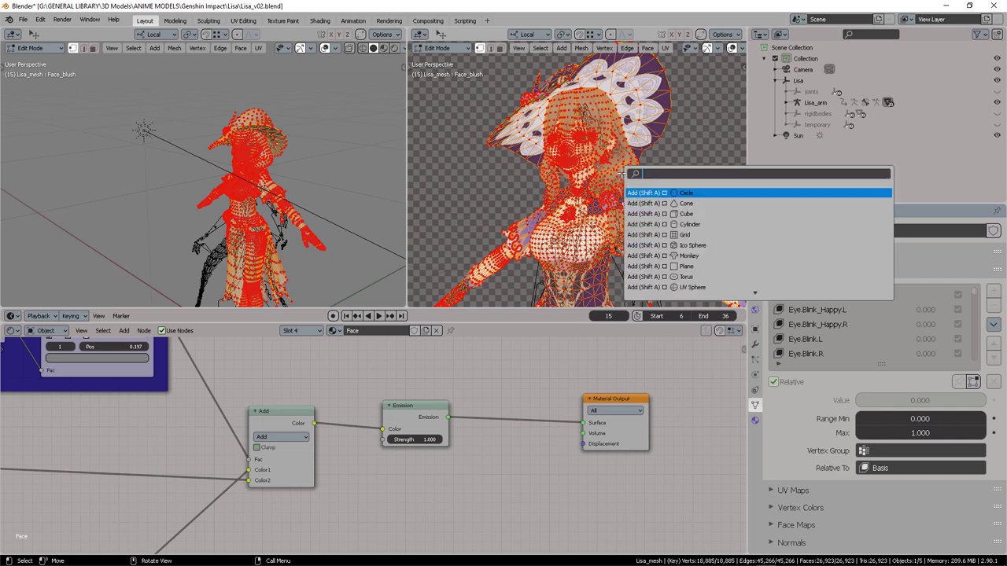
text(tris)
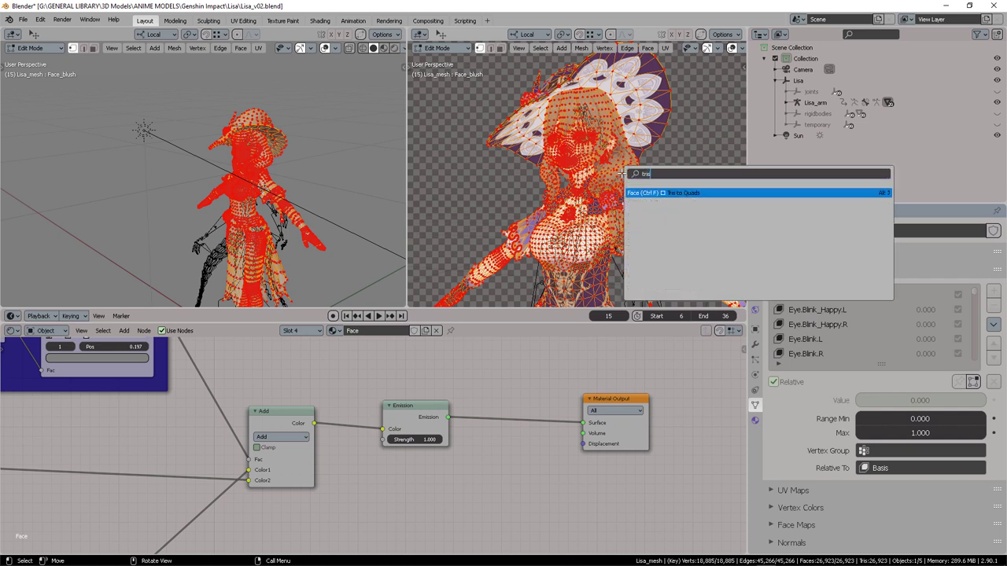
click(685, 193)
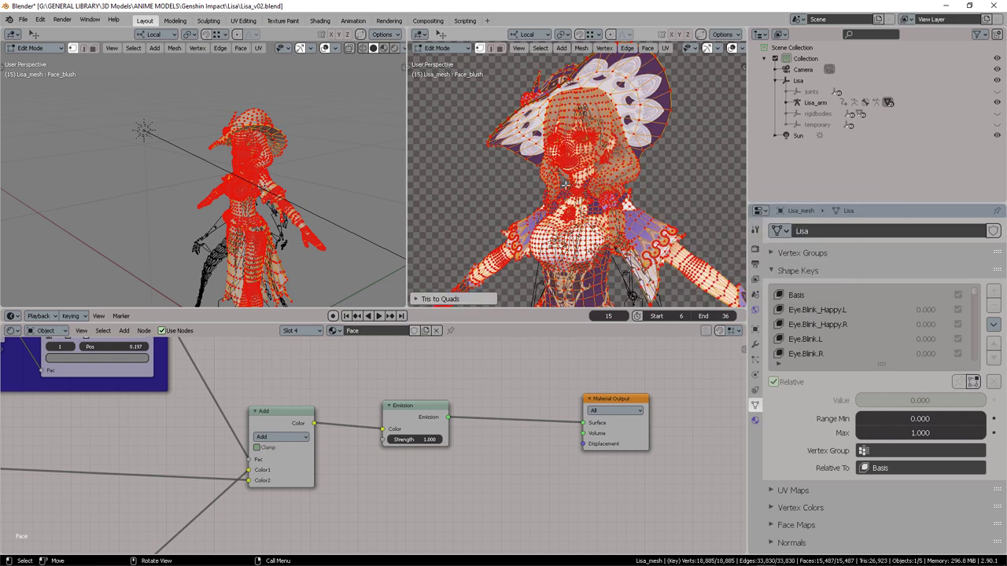
- Switch the Lisa mesh from Edit Mode to Object Mode and focus on the face
key(ctrl+Tab)
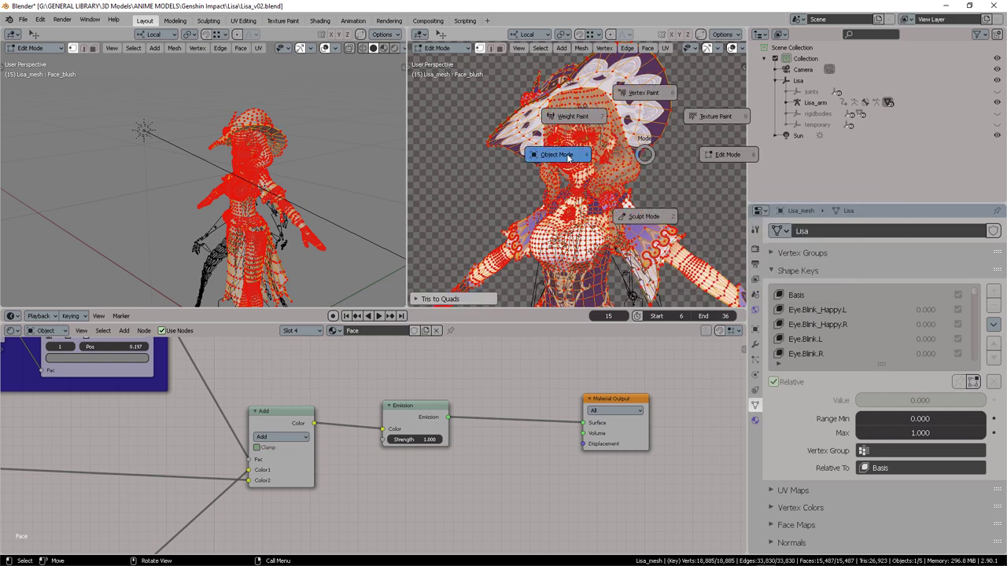
click(600, 160)
scroll(640, 166, up, 10)
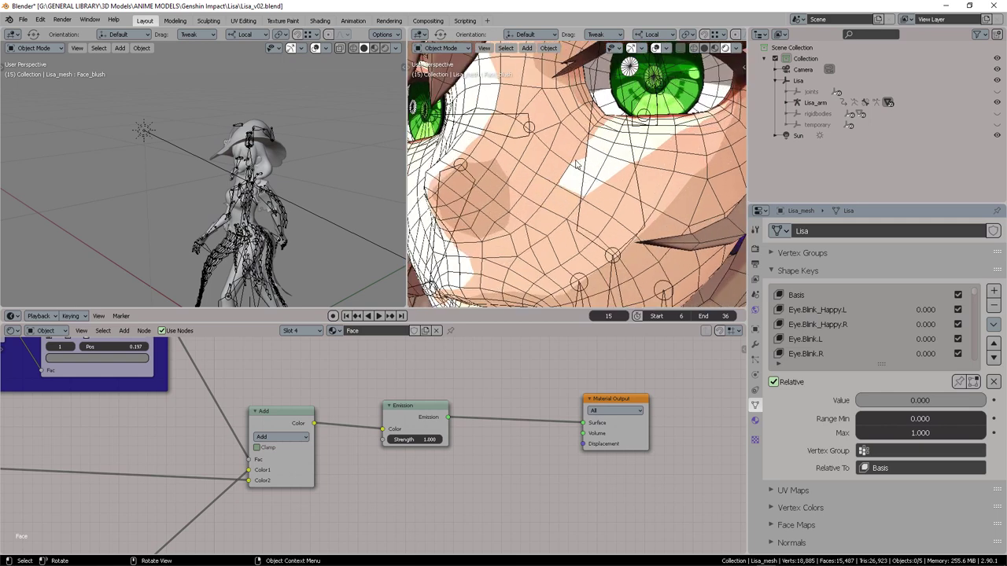
- Add a Subdivision Surface modifier to Lisa_mesh
click(755, 344)
click(875, 230)
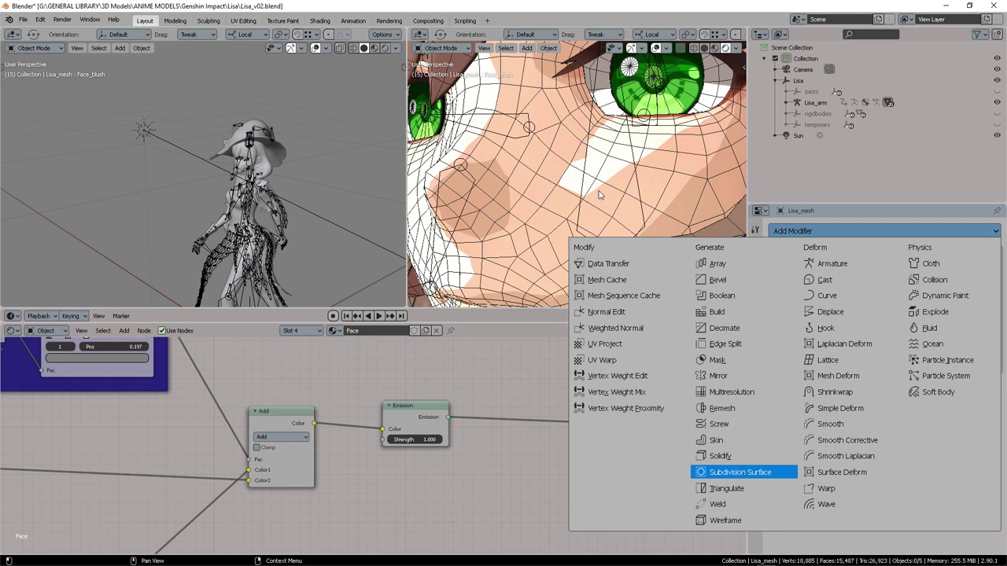
key(Return)
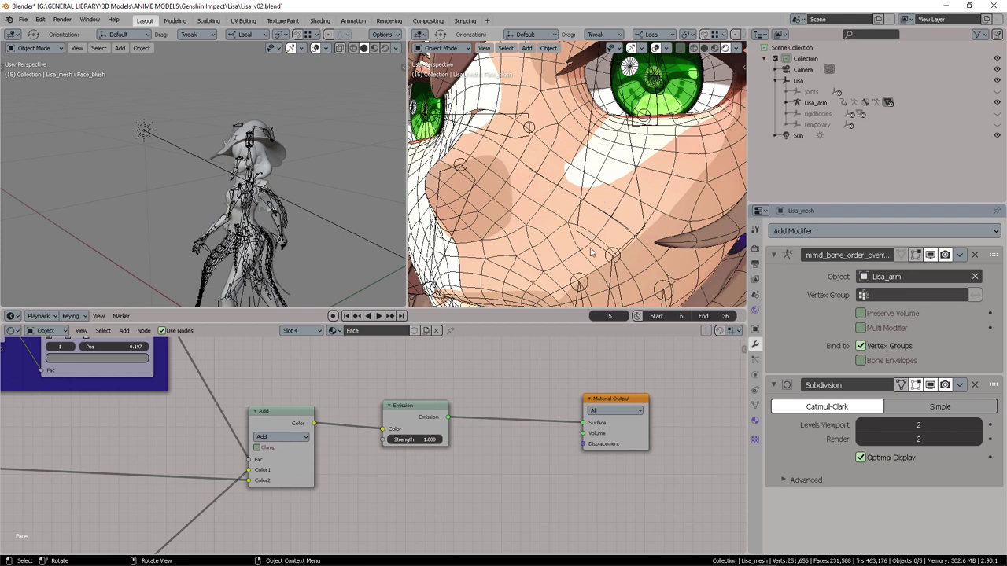
- Hide the overlays in the rendered viewport and check the character's shading from the side
scroll(594, 237, down, 3)
middle_drag(595, 236, 596, 107)
scroll(595, 214, down, 6)
scroll(659, 192, down, 6)
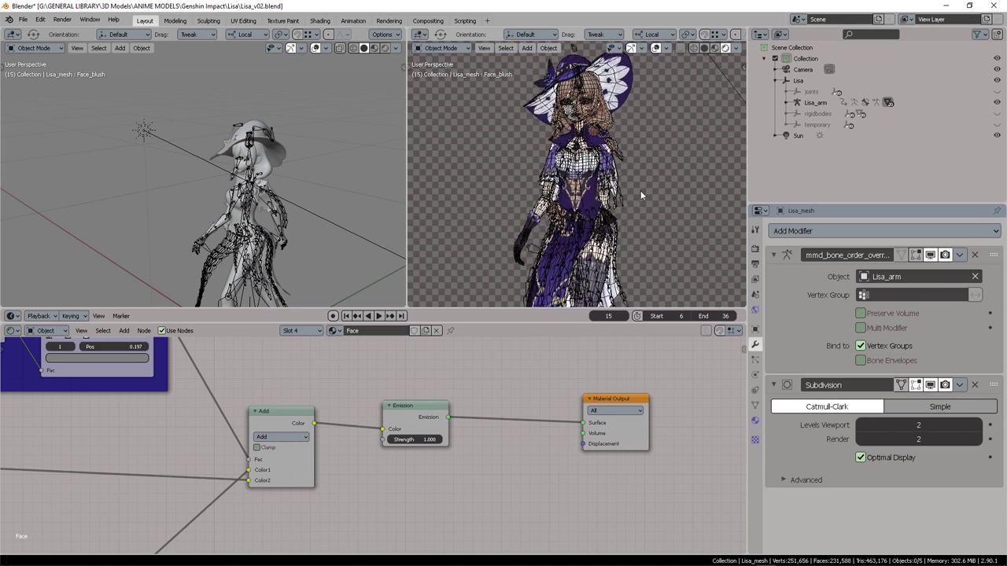
middle_drag(638, 198, 627, 177)
click(654, 50)
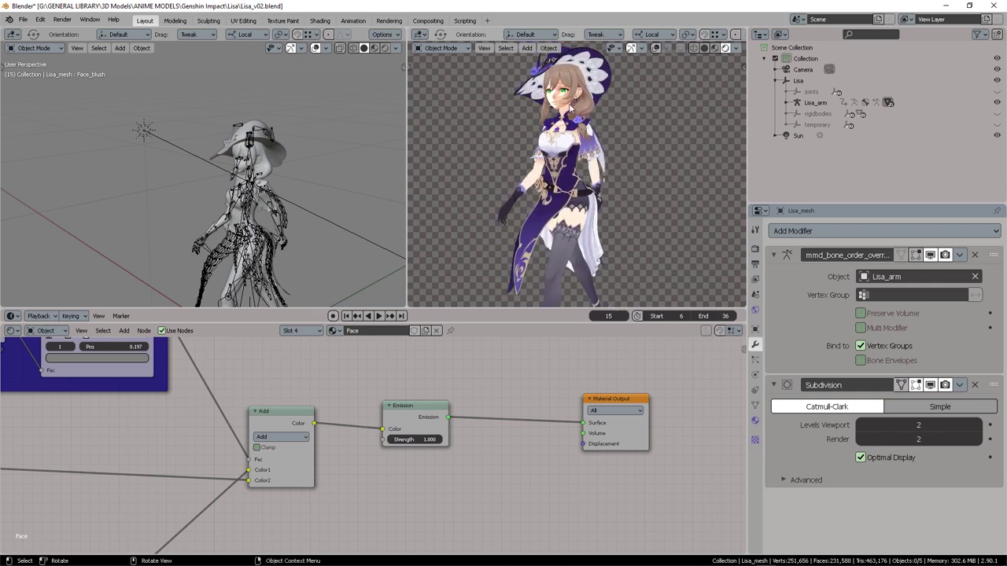
middle_drag(590, 134, 610, 134)
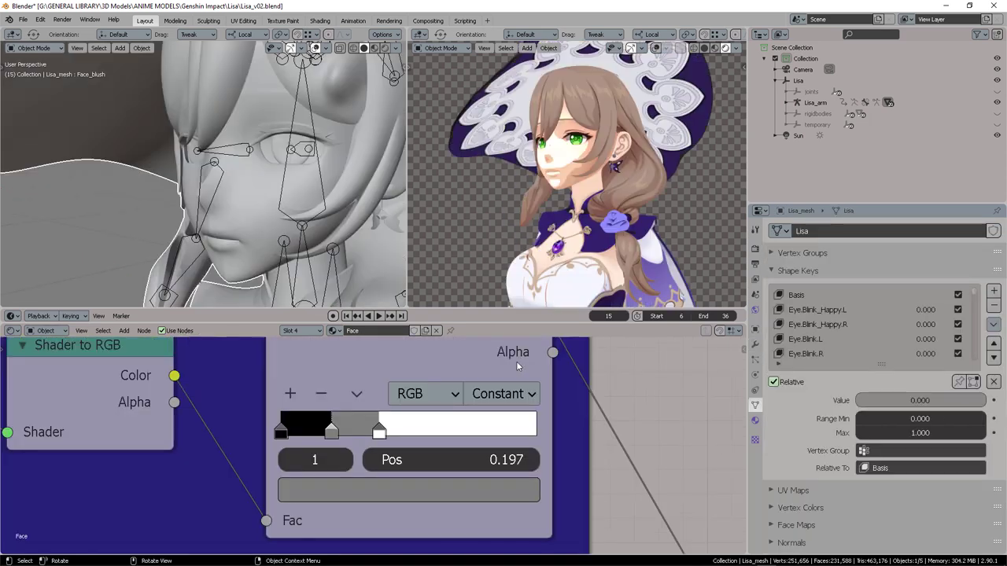
- Delete the black stop from the Face material's colour ramp and move the grey stop to position 0.000
click(281, 431)
scroll(645, 193, up, 2)
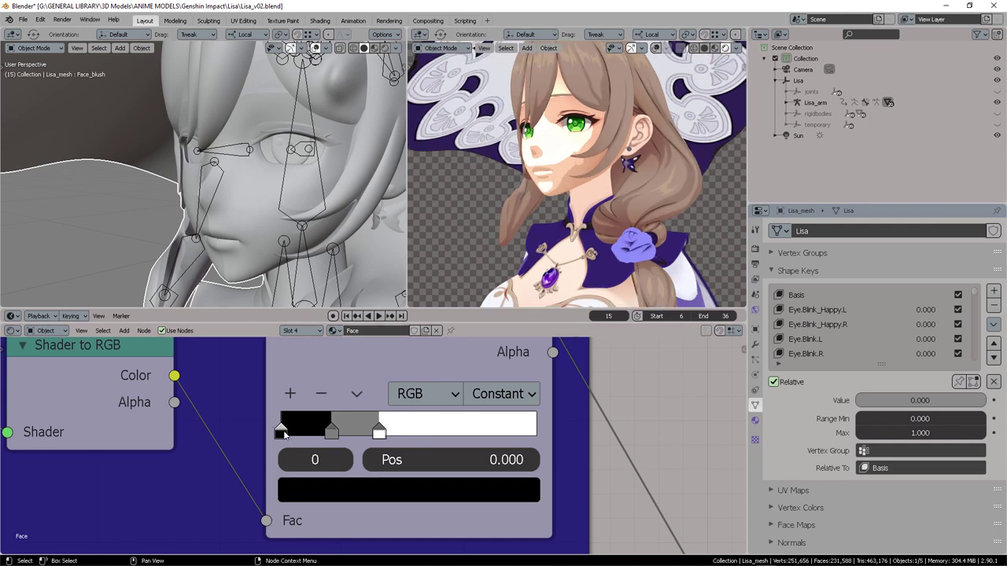
click(322, 398)
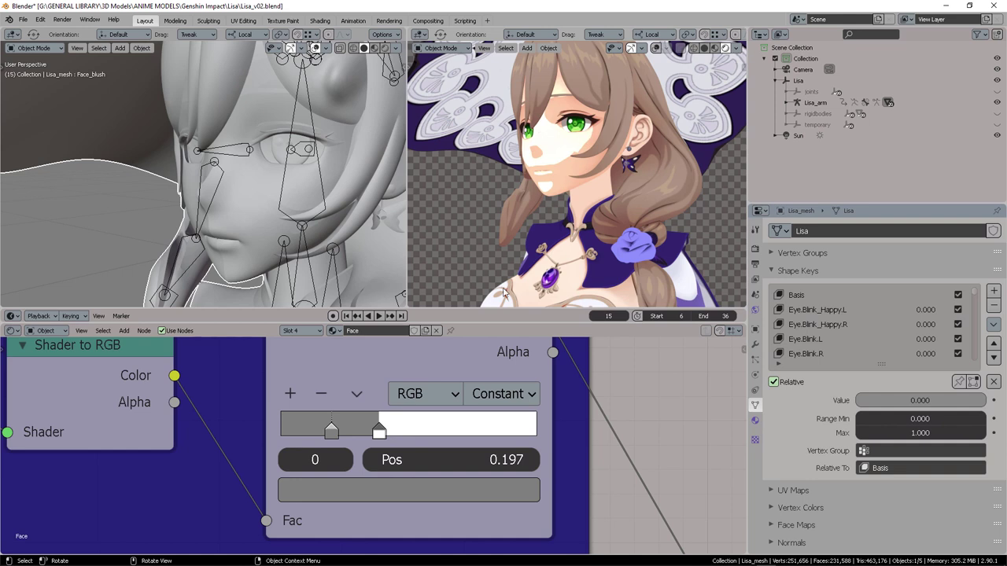
drag(331, 431, 277, 431)
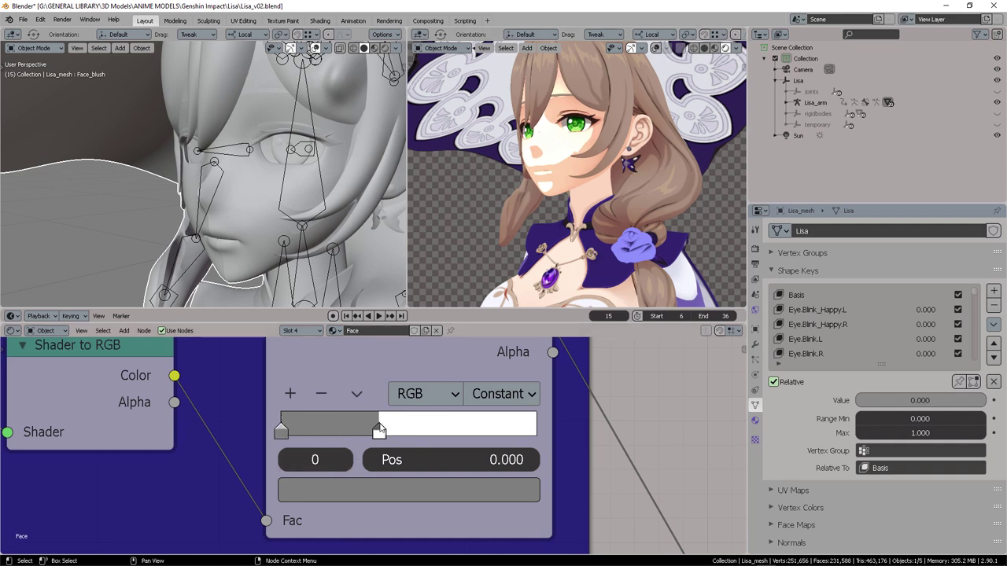
- Move the ramp's white stop to position 0.088 and darken its colour to light grey
click(354, 431)
drag(354, 430, 298, 427)
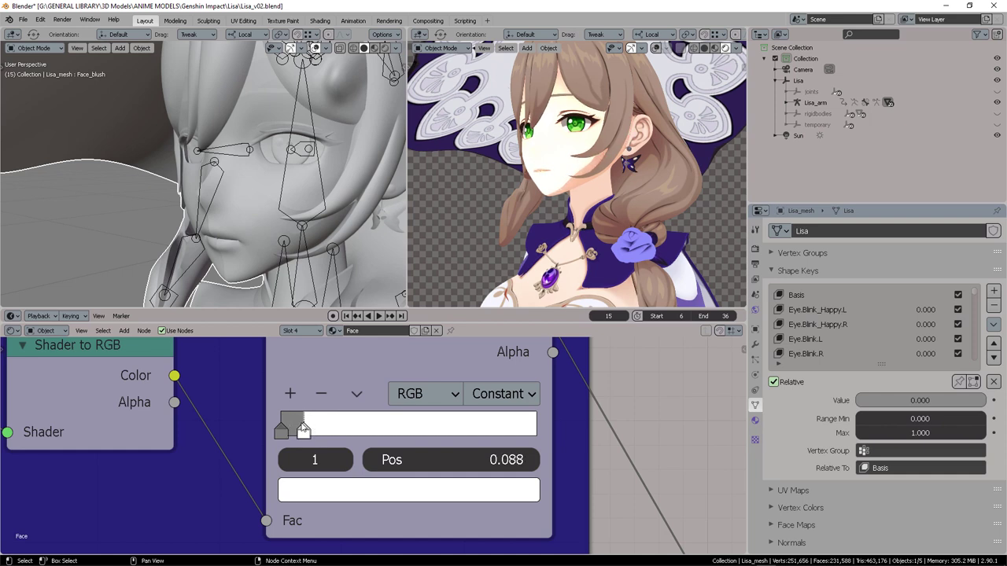
click(338, 490)
click(487, 177)
mouse_move(487, 177)
mouse_down()
mouse_move(487, 214)
mouse_move(487, 190)
mouse_up()
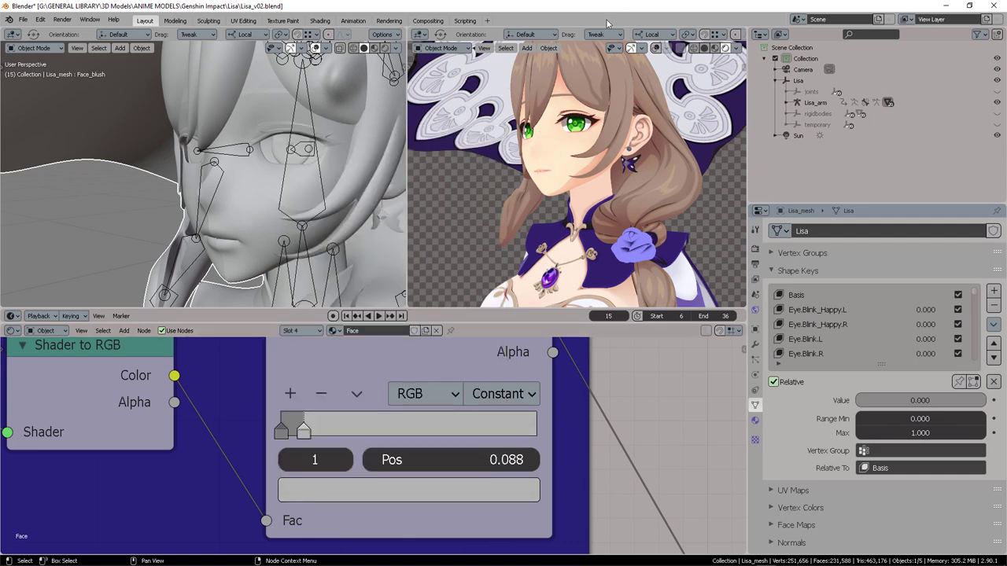
- Set the light grey stop of the Face colour ramp to position 0.137, checking the shadow on the face
middle_drag(566, 185, 585, 108)
middle_drag(561, 148, 578, 167)
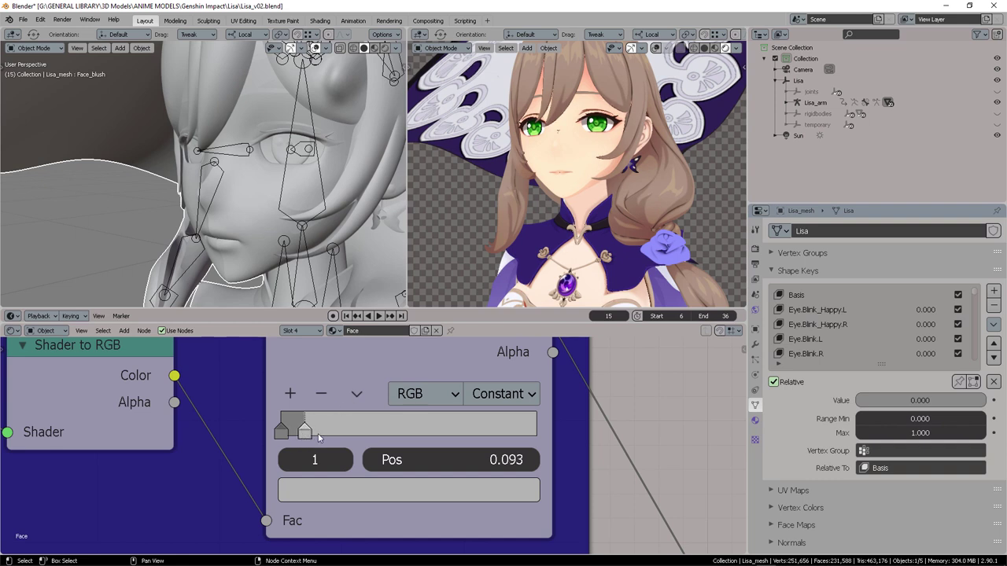
mouse_move(318, 438)
mouse_down()
mouse_move(438, 433)
mouse_move(316, 438)
mouse_up()
- Enable Use Custom Normals in the Subdivision modifier's advanced settings and inspect the shading around the jaw
scroll(582, 153, down, 4)
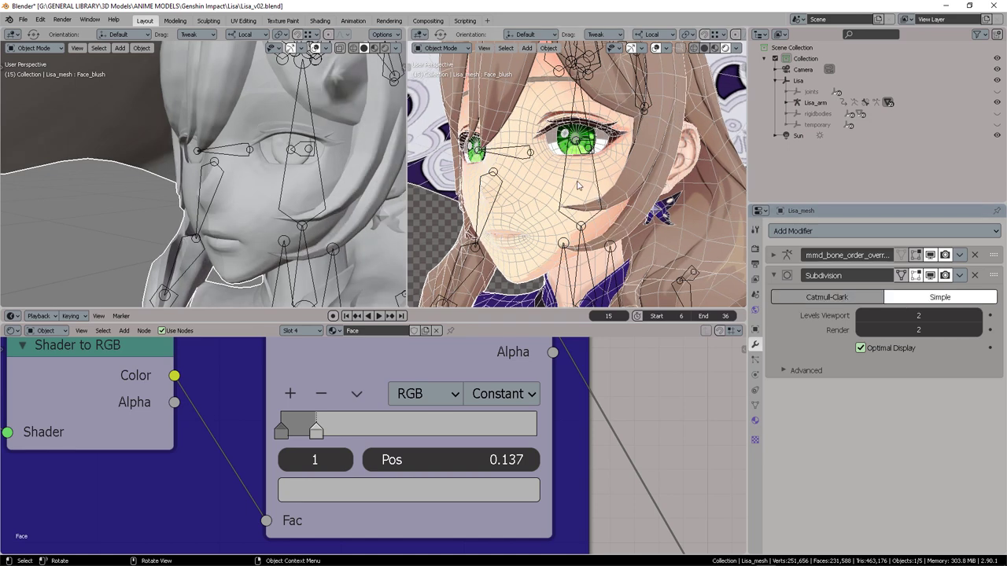
mouse_move(607, 188)
middle_down()
mouse_move(577, 183)
mouse_move(589, 185)
middle_up()
click(774, 370)
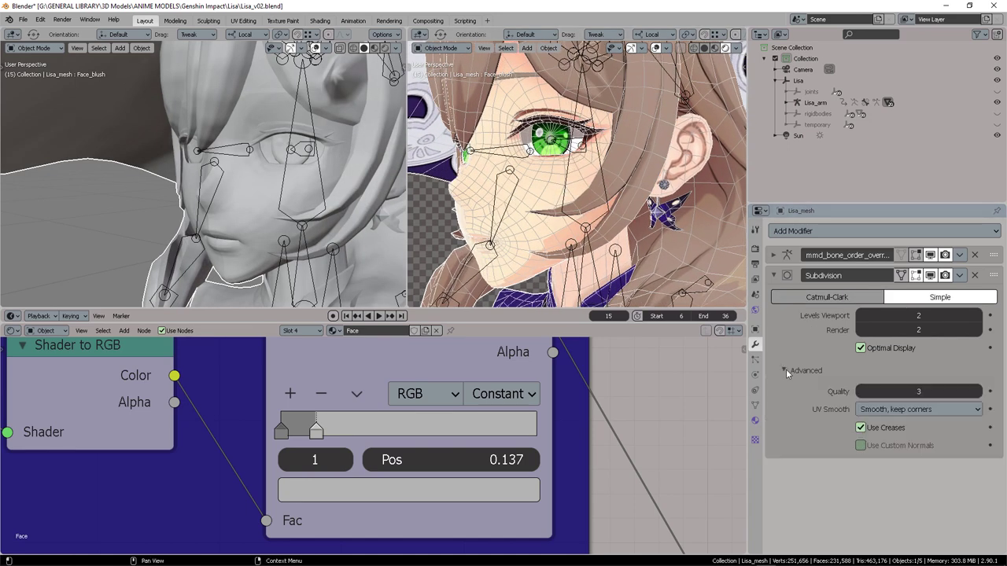
click(861, 446)
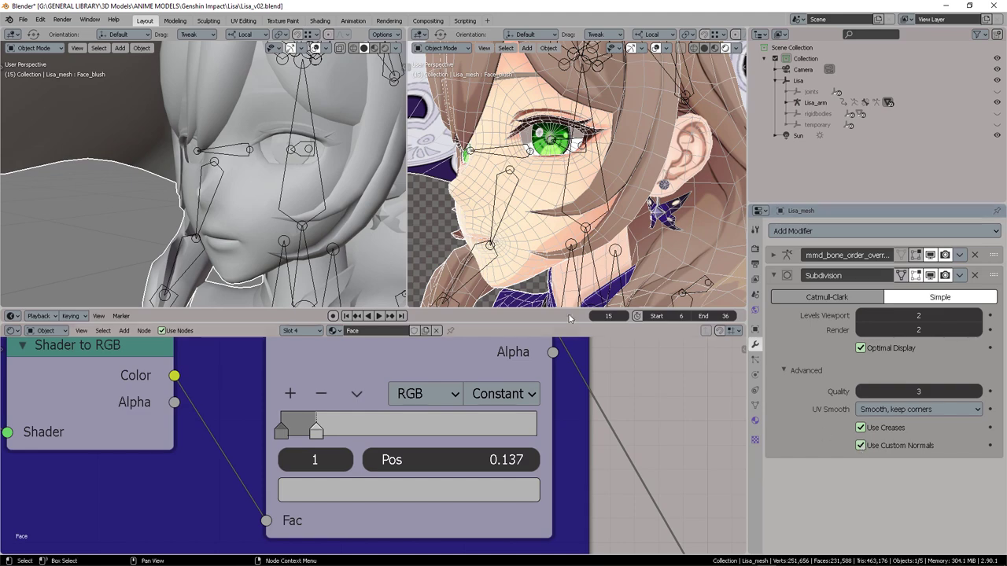
middle_drag(574, 247, 600, 218)
scroll(584, 203, up, 1)
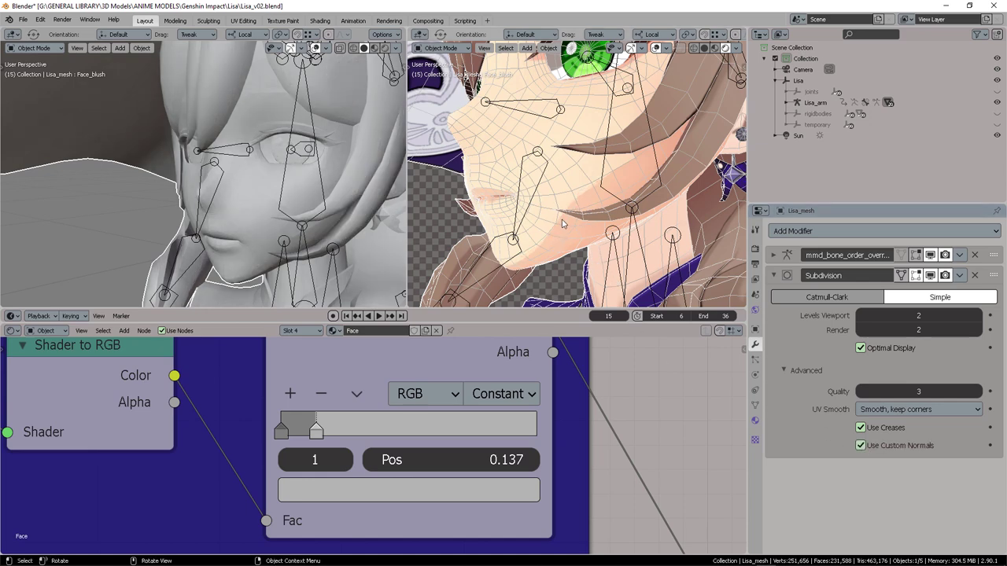
- Hide the viewport overlays and remove the Subdivision modifier from Lisa_mesh
middle_drag(575, 223, 687, 188)
click(657, 48)
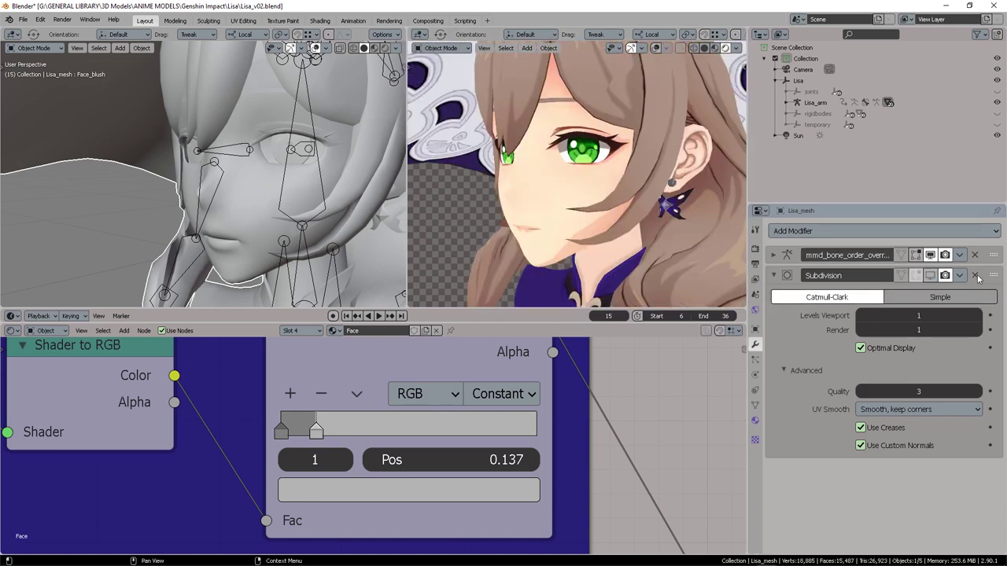
key(ctrl+x)
- Add a light grey stop at position 0.069 to the Face colour ramp and move the last stop to about 0.611
click(286, 431)
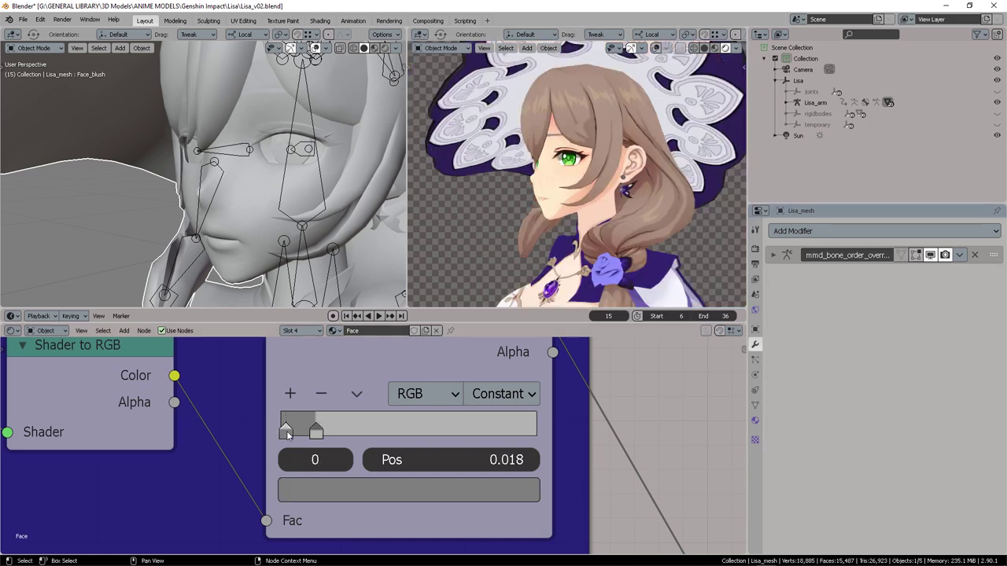
click(291, 393)
click(314, 489)
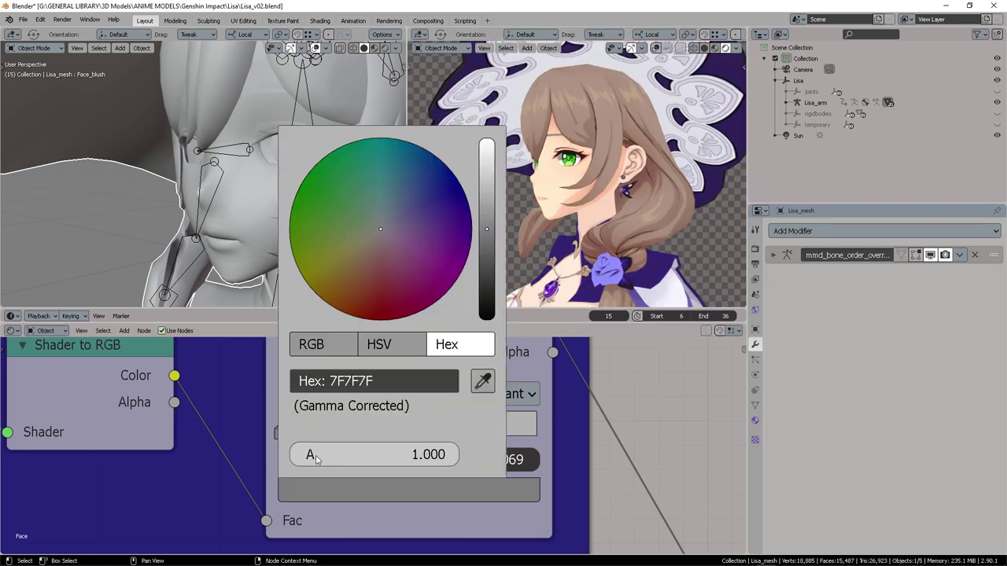
drag(488, 206, 487, 194)
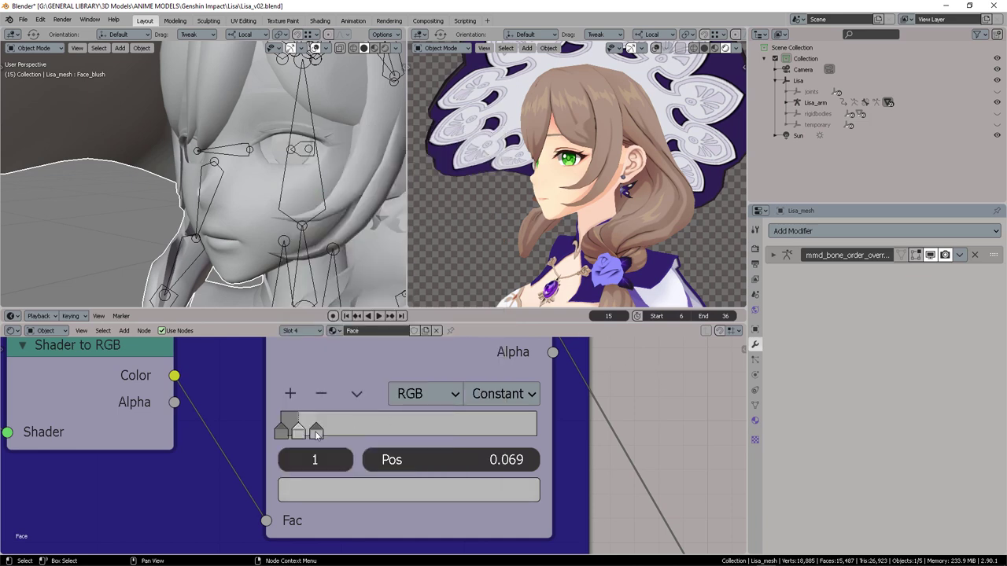
drag(319, 430, 425, 434)
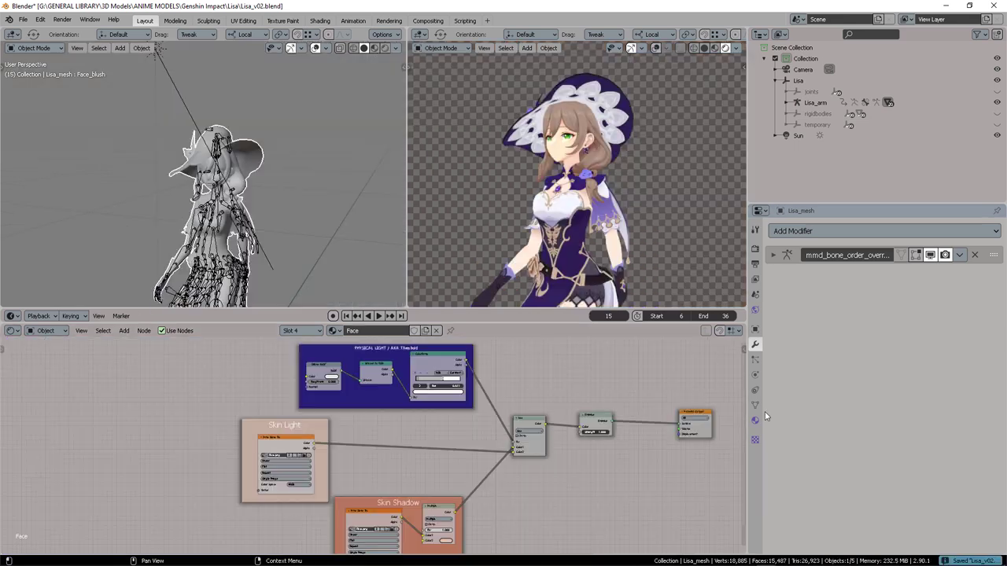
- Copy the PHYSICAL LIGHT / AKA Threshold frame and its nodes from the Face material into the Neck and chest material
click(755, 422)
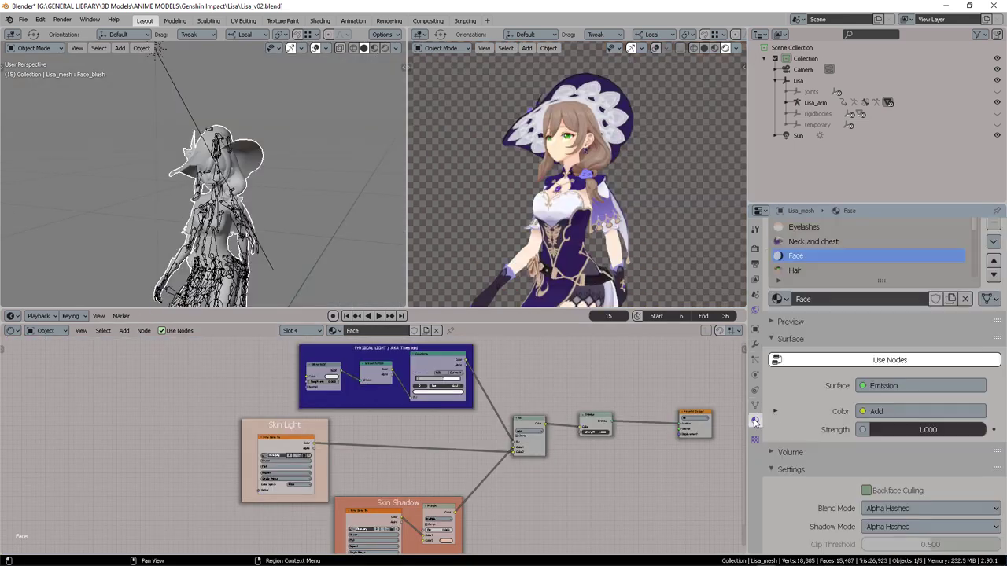
click(821, 241)
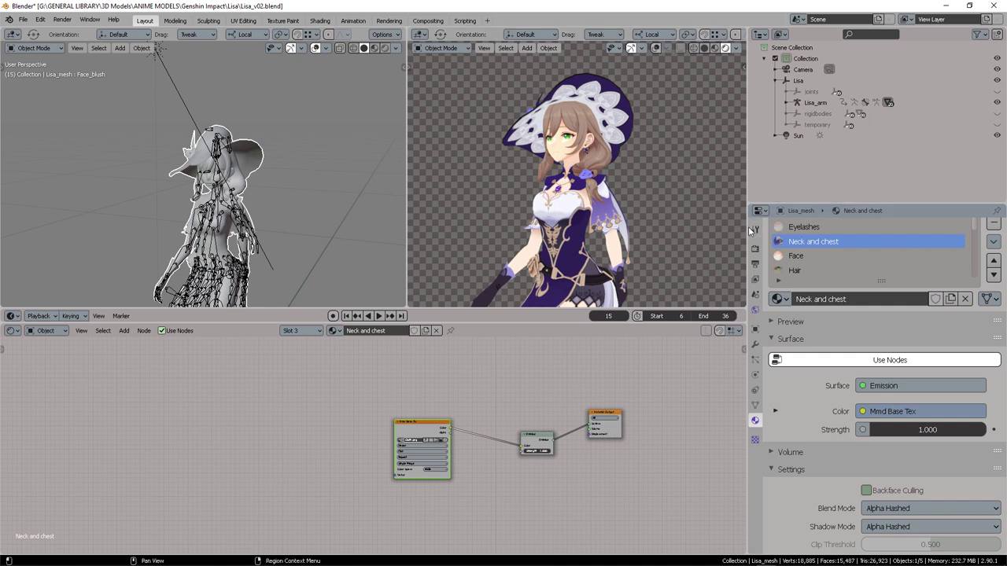
click(799, 256)
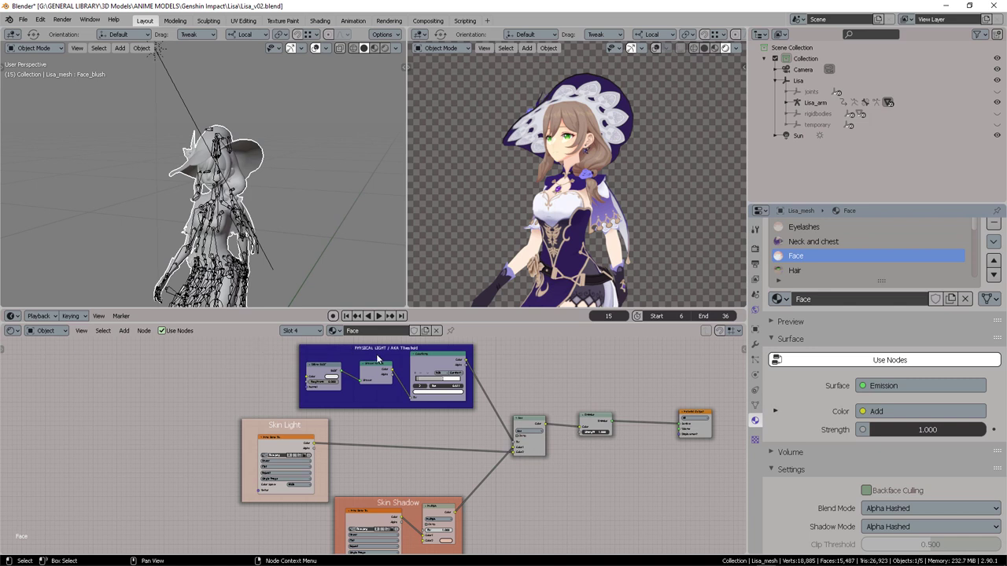
drag(285, 343, 484, 406)
drag(391, 347, 398, 353)
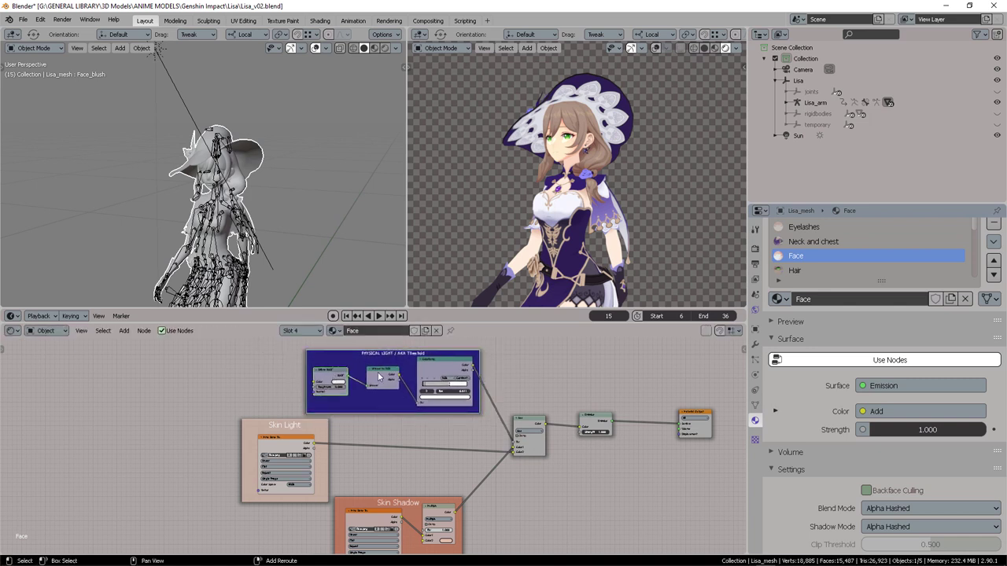
click(453, 365)
click(813, 242)
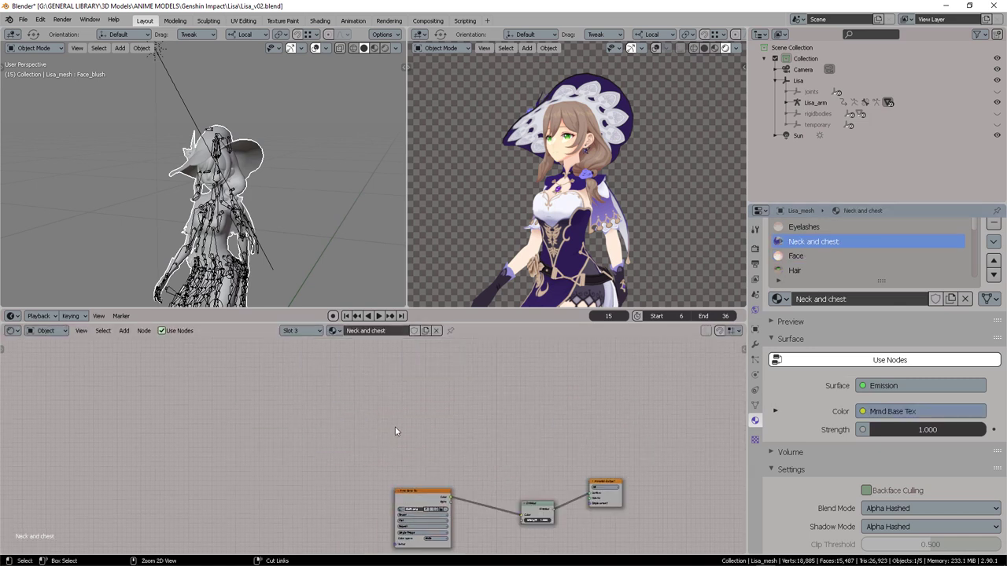
key(ctrl+v)
- Build the shadow branch of Neck and chest with a duplicate Cloth.png texture node feeding a Multiply node
middle_drag(507, 426, 522, 384)
scroll(535, 391, up, 6)
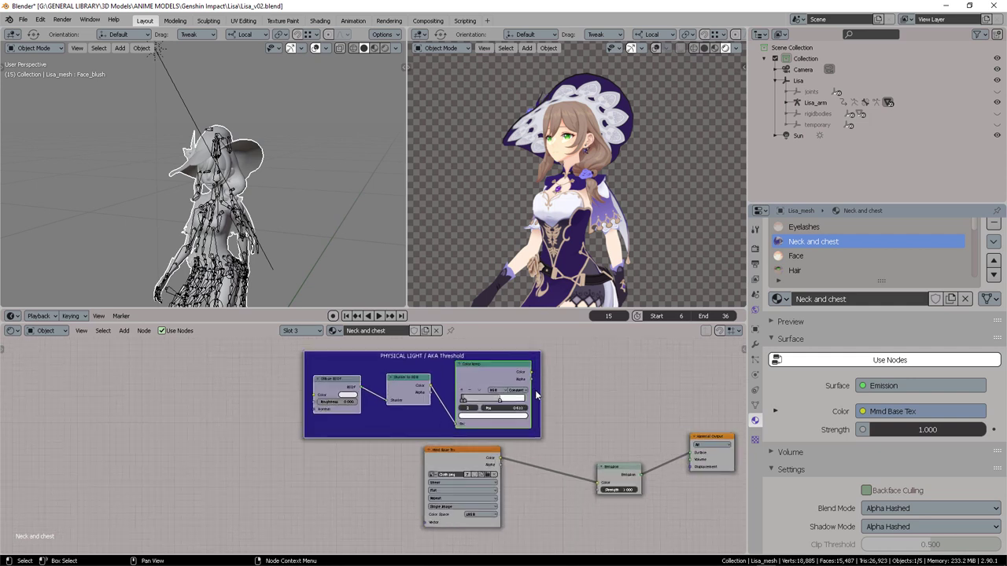
middle_drag(580, 398, 515, 372)
scroll(538, 423, up, 2)
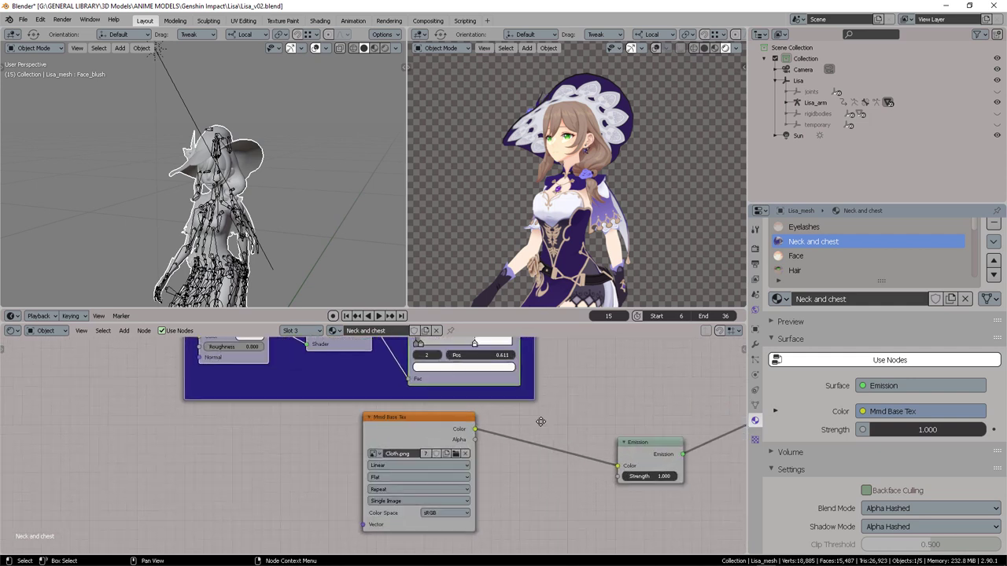
click(431, 429)
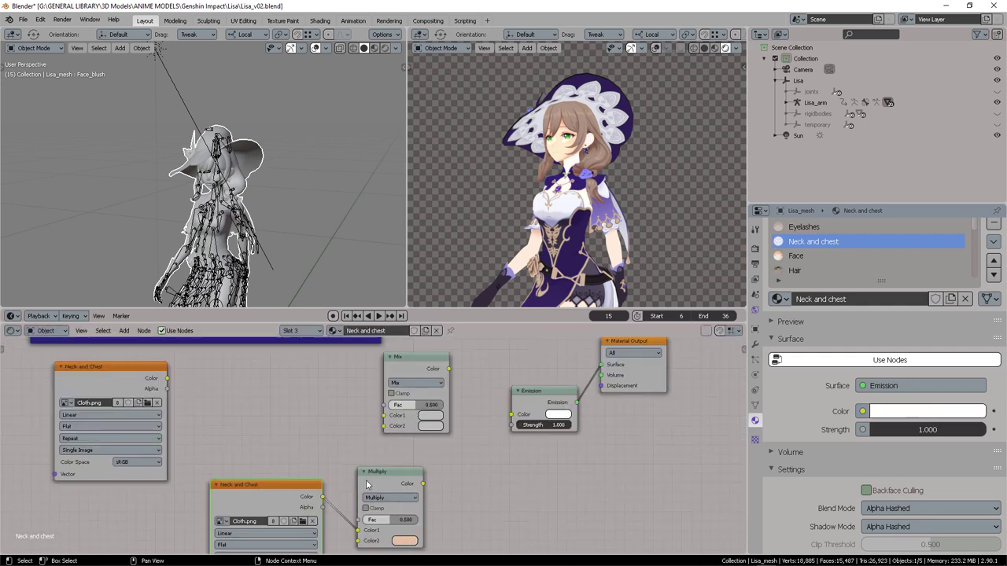
drag(375, 476, 362, 487)
- Frame the duplicate Neck and Chest texture with its Multiply node and label the frame Darker Skin
click(304, 493)
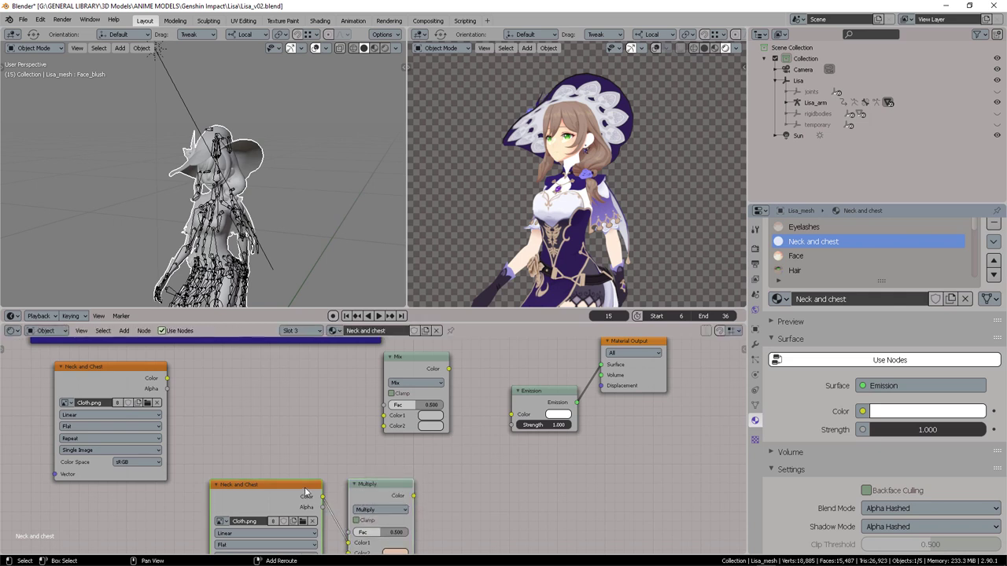
key(shift+p)
middle_drag(294, 472, 348, 406)
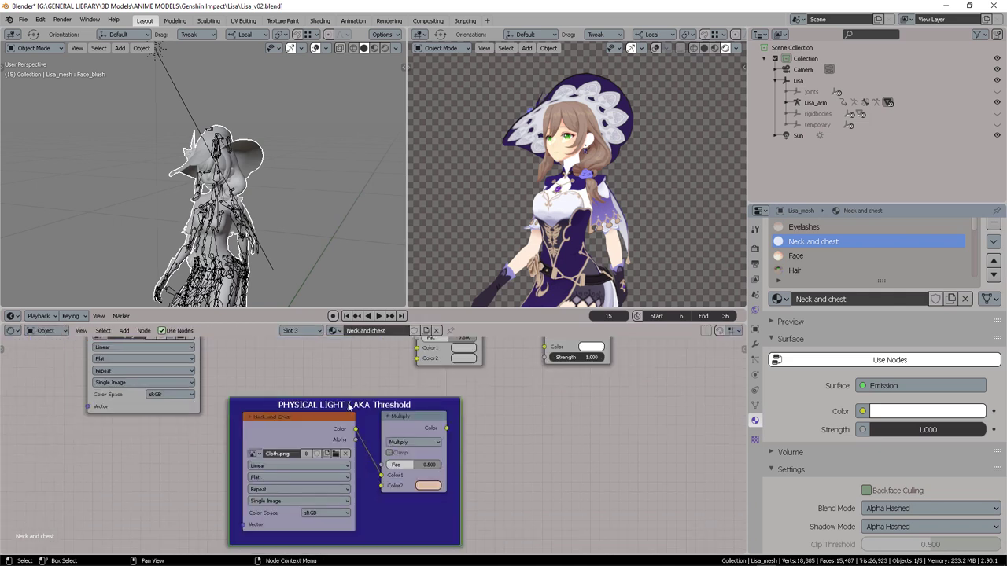
key(F9)
click(463, 421)
text(Darker Side)
key(Return)
- Change the Darker Skin frame's colour to a brownish orange
click(464, 433)
click(487, 320)
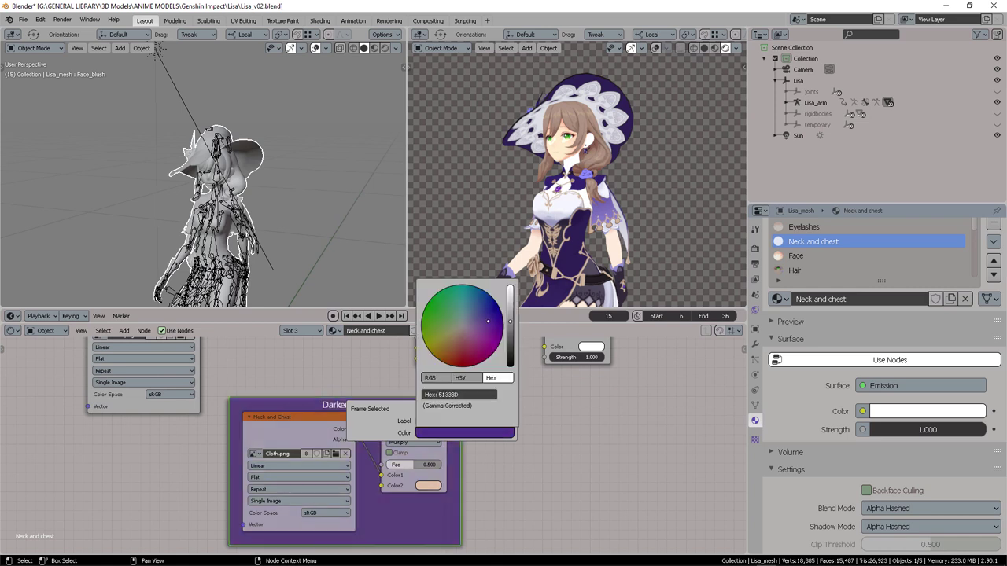
drag(510, 322, 509, 297)
drag(477, 338, 449, 350)
- Enclose the remaining Neck and Chest texture node in its own frame labelled Lighter Skin
middle_drag(419, 386, 497, 470)
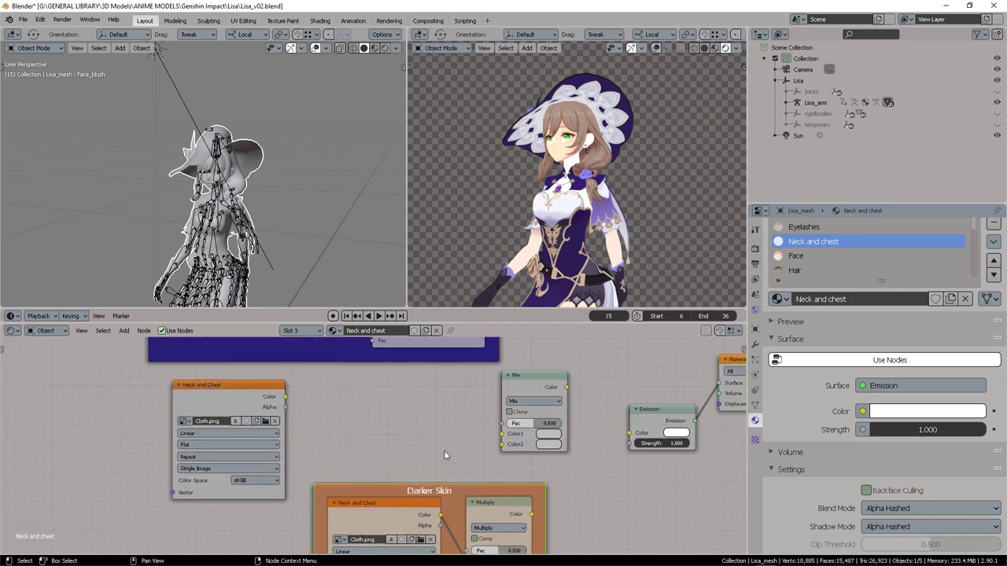
scroll(354, 425, down, 1)
middle_drag(346, 425, 399, 420)
click(298, 398)
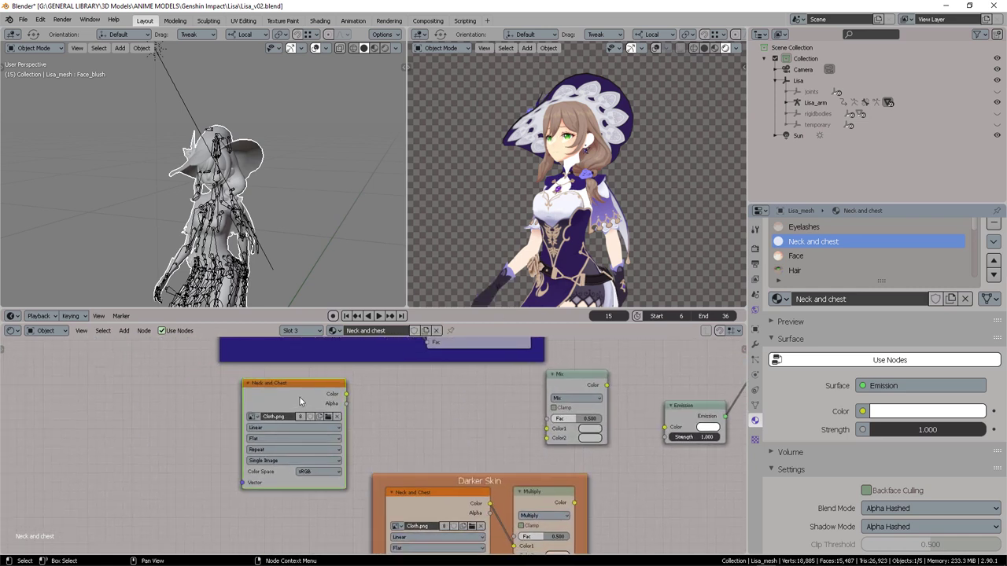
key(ctrl+j)
key(F2)
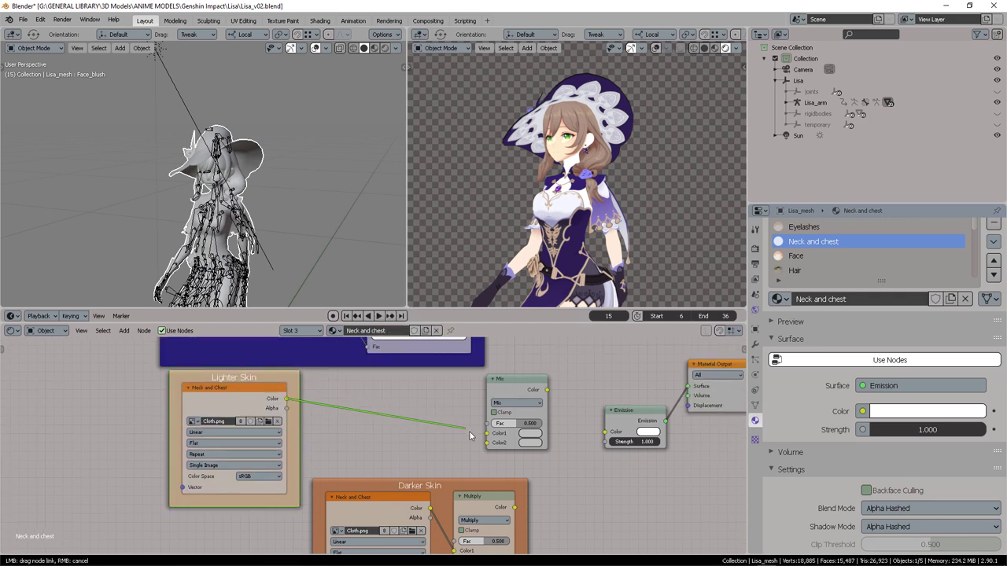
- Link the Lighter Skin texture to the Mix node's Color2 and the Darker Skin Multiply output to its Color1
drag(474, 440, 487, 441)
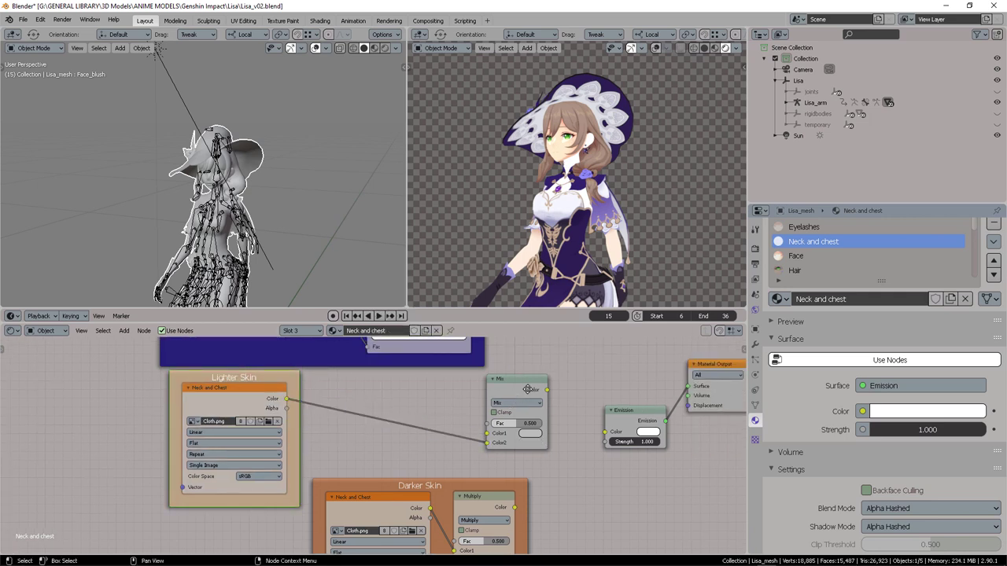
drag(525, 386, 563, 385)
drag(516, 506, 524, 432)
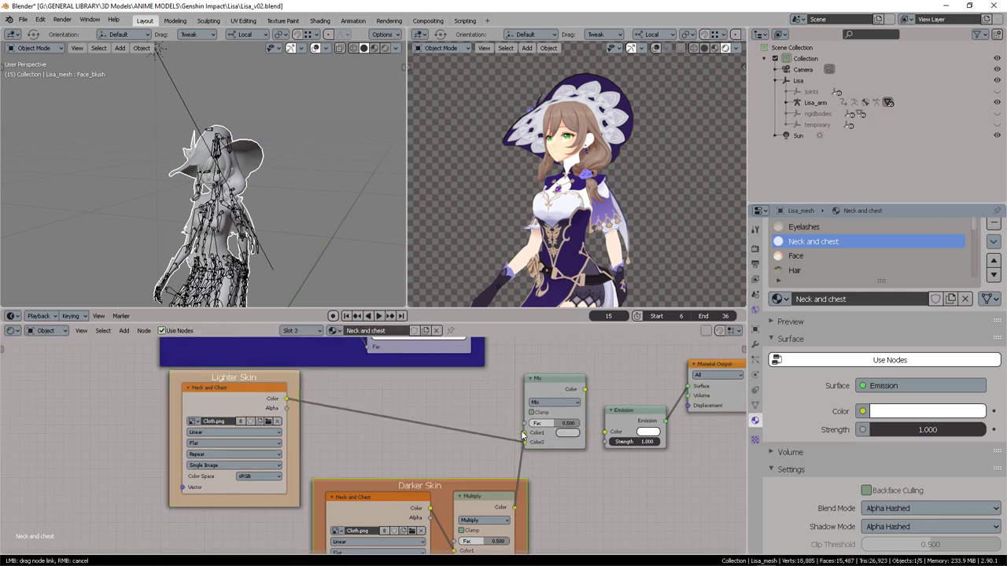
- Move the Emission node above the Mix node and feed the Mix colour into the Emission colour
middle_drag(457, 435, 375, 490)
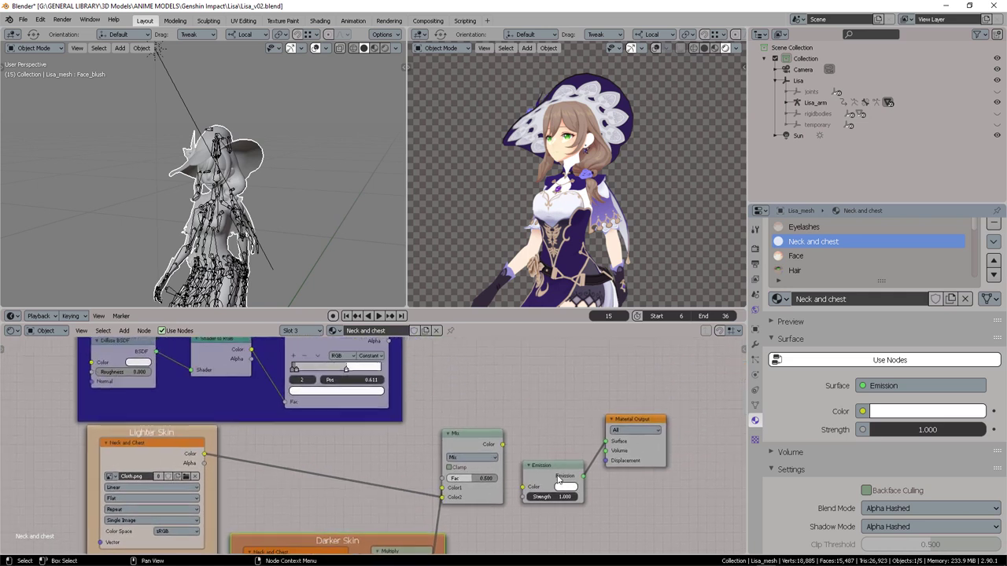
drag(557, 472, 562, 393)
drag(503, 444, 528, 405)
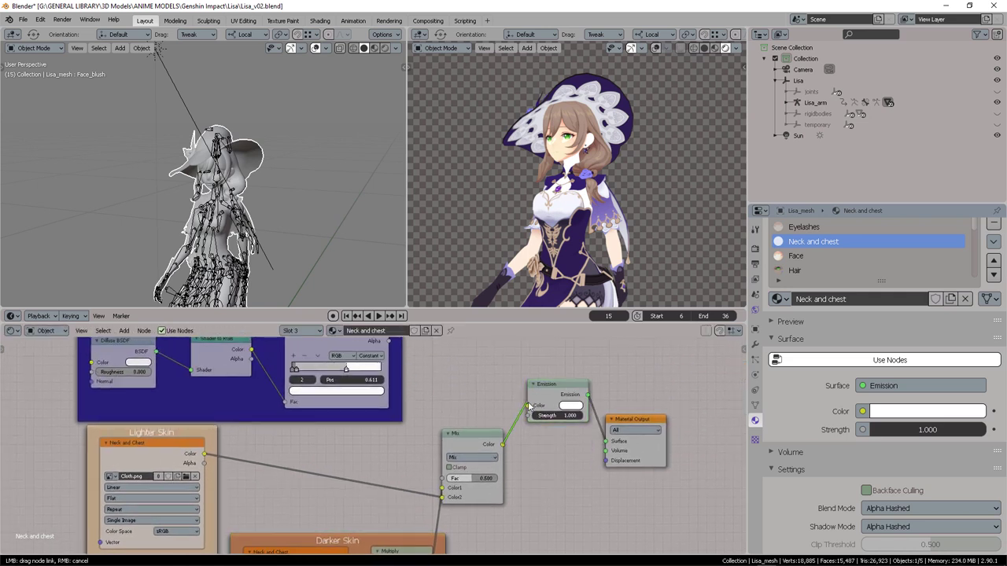
- Drive the Mix node's factor with the threshold ColorRamp's colour and set its blending mode to Add
middle_drag(396, 344, 422, 376)
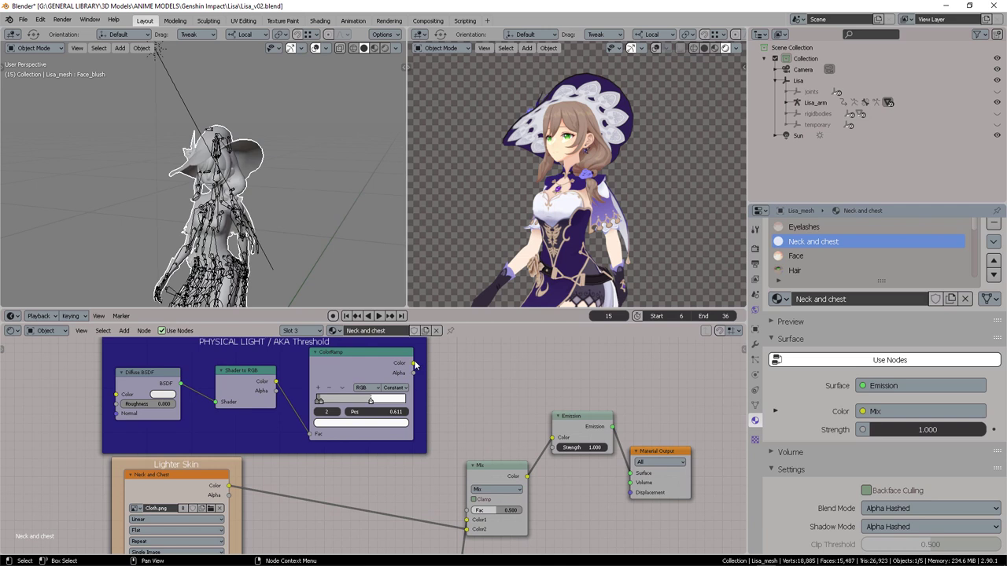
drag(414, 364, 468, 511)
click(497, 489)
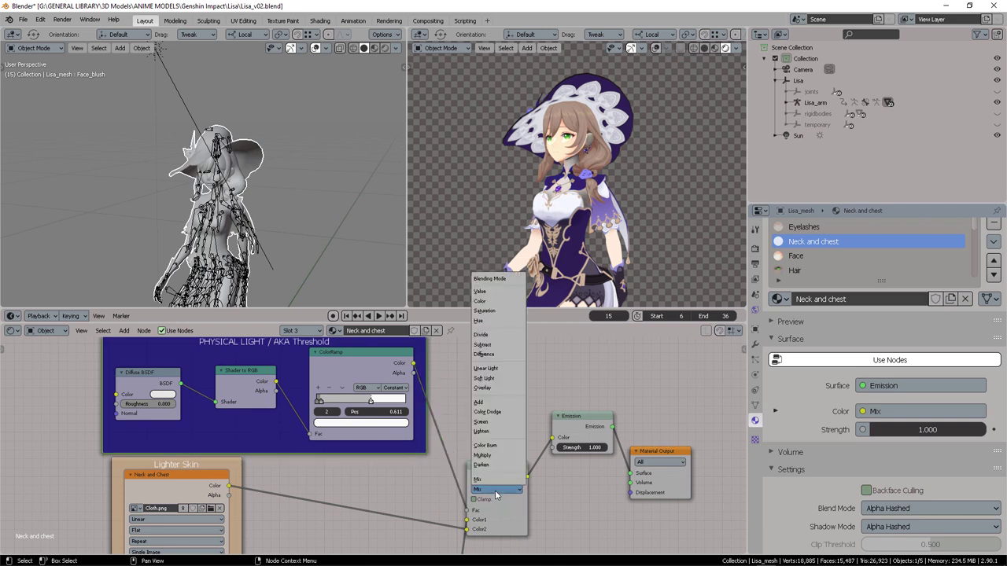
click(489, 403)
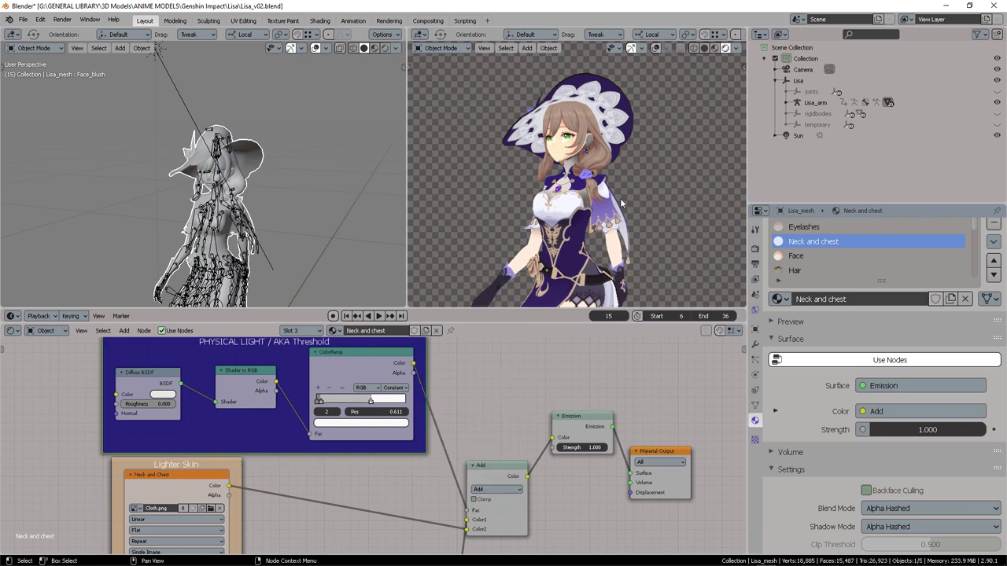
- Examine the shading on Lisa's face, neck and chest up close and from several angles
scroll(630, 178, up, 6)
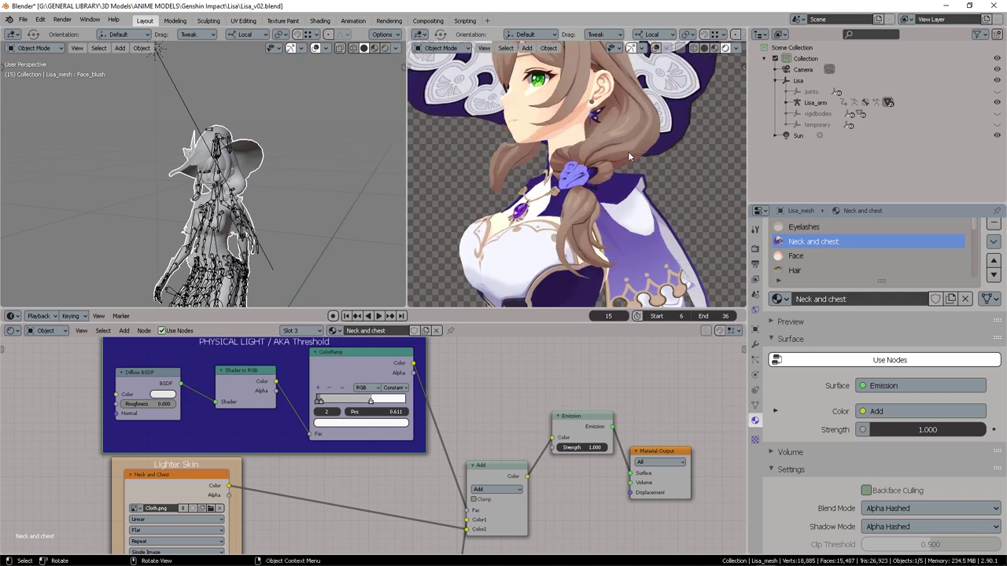
scroll(629, 156, up, 3)
shift+middle_drag(606, 124, 622, 199)
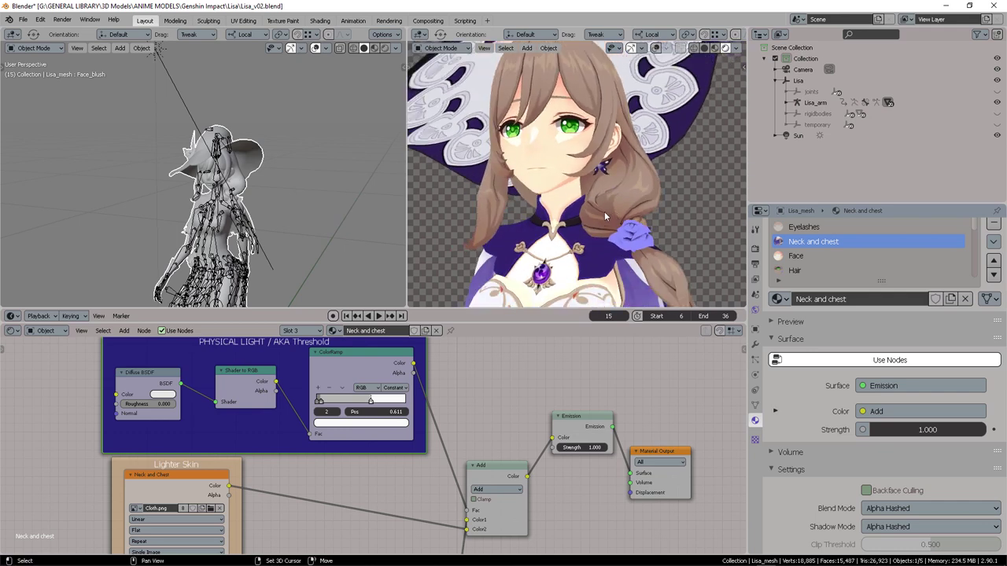
scroll(604, 213, up, 5)
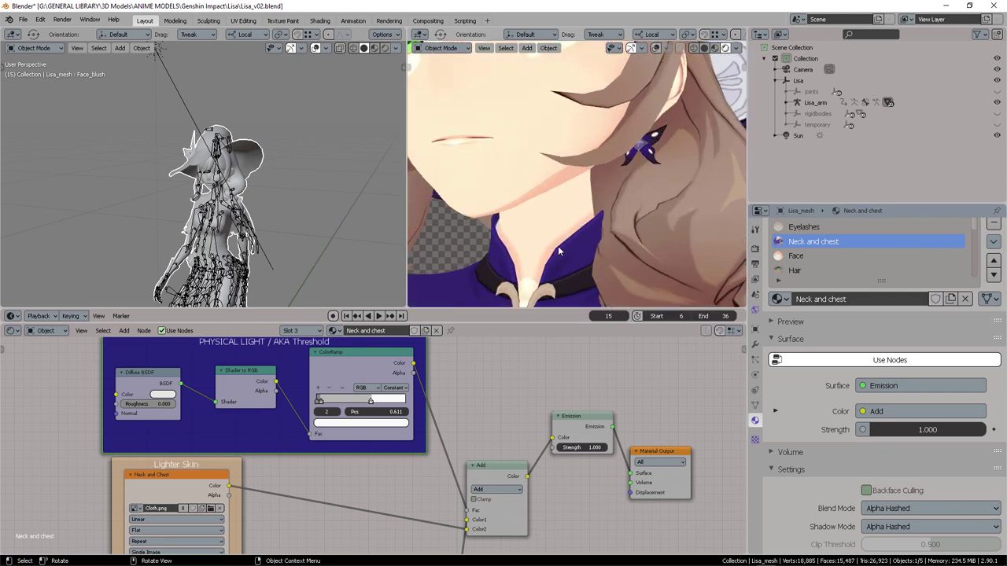
scroll(560, 247, down, 5)
middle_drag(580, 246, 474, 155)
scroll(584, 150, up, 2)
scroll(540, 165, down, 3)
drag(231, 132, 255, 116)
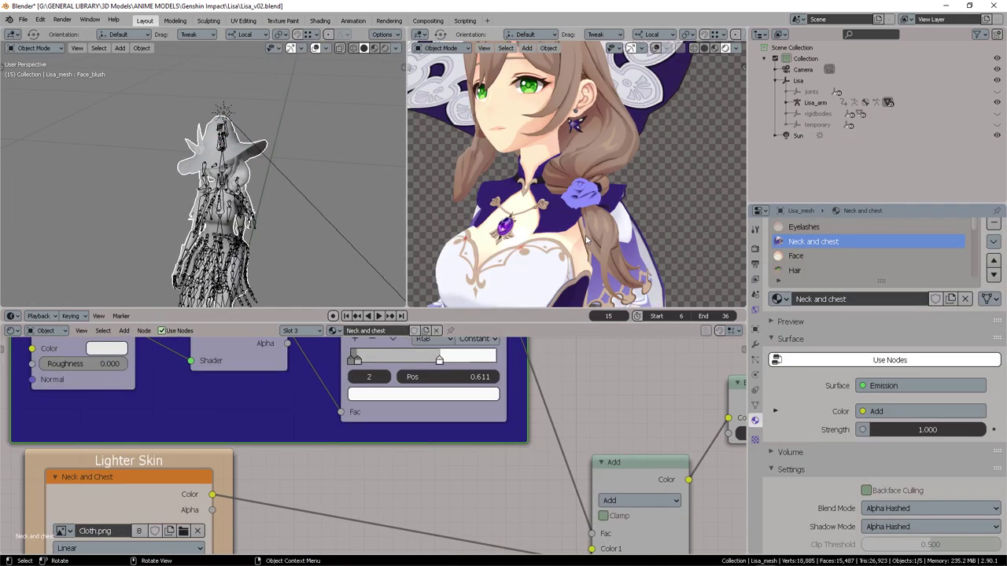
- Move the middle stop of the Neck and chest ColorRamp to about 0.29
click(433, 411)
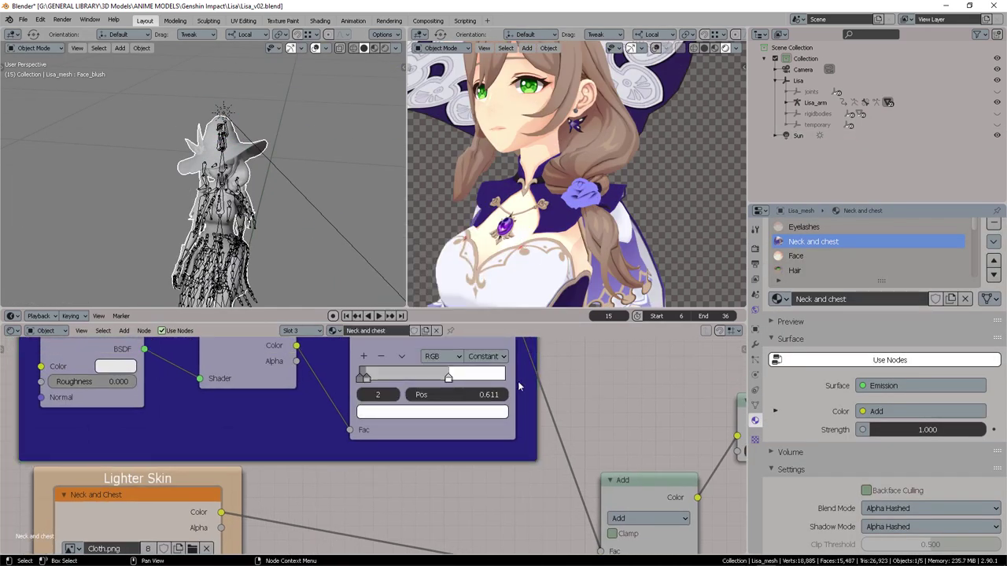
drag(370, 381, 387, 379)
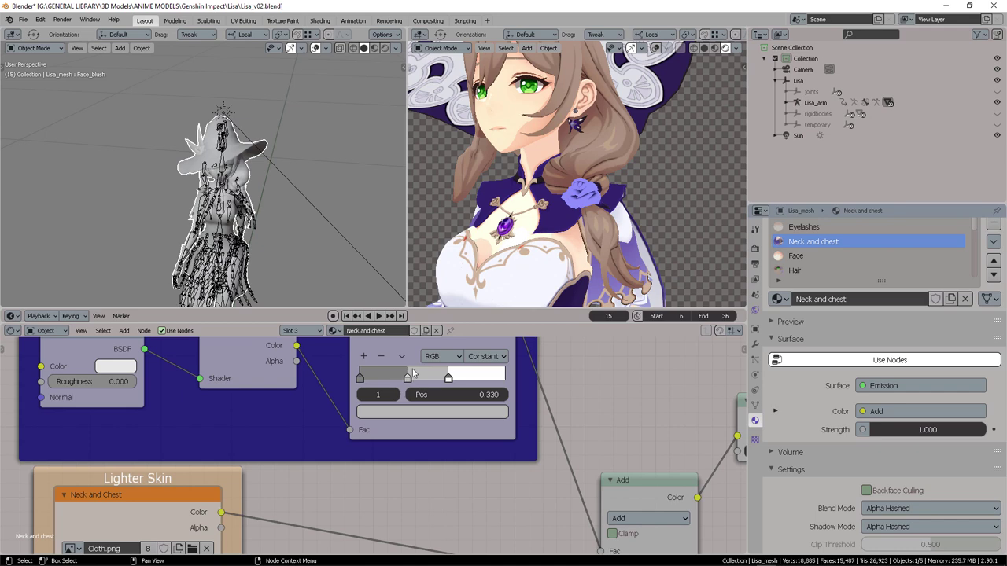
drag(406, 374, 408, 375)
middle_drag(514, 199, 550, 200)
scroll(569, 202, down, 2)
middle_drag(552, 201, 558, 202)
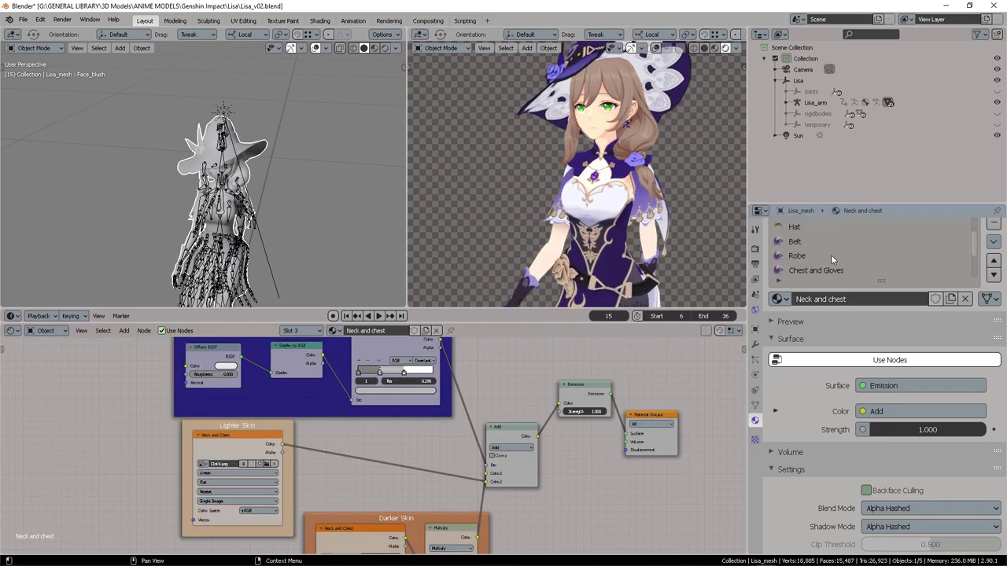
- Paste the PHYSICAL LIGHT / AKA Threshold frame into the Clothes material and place it above the base texture node
scroll(832, 258, down, 2)
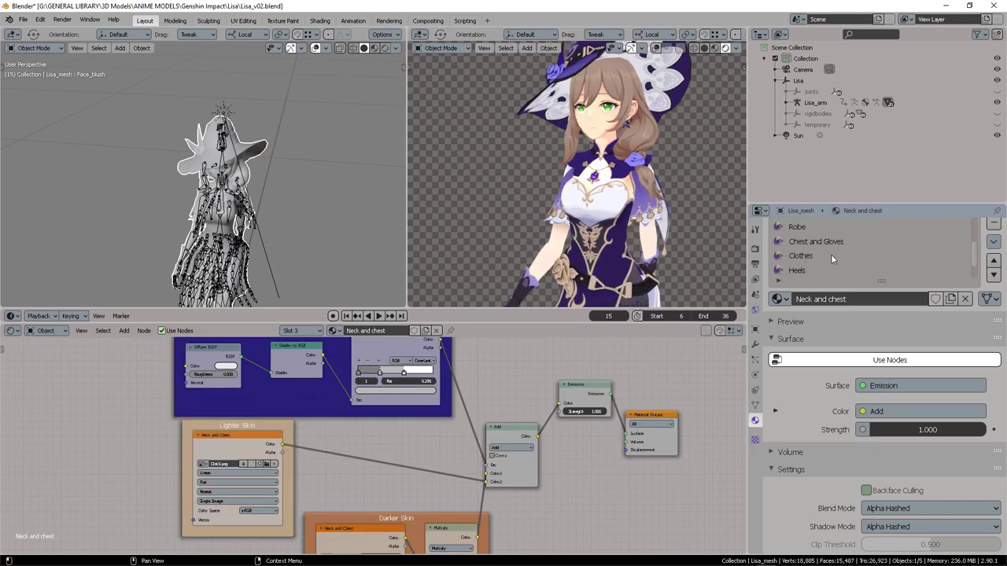
click(818, 257)
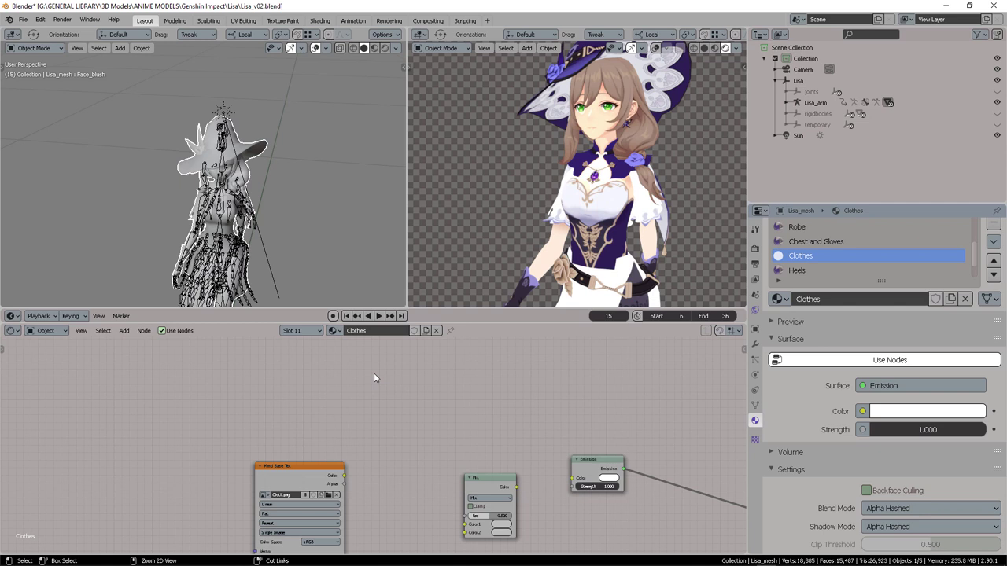
key(ctrl+v)
key(g)
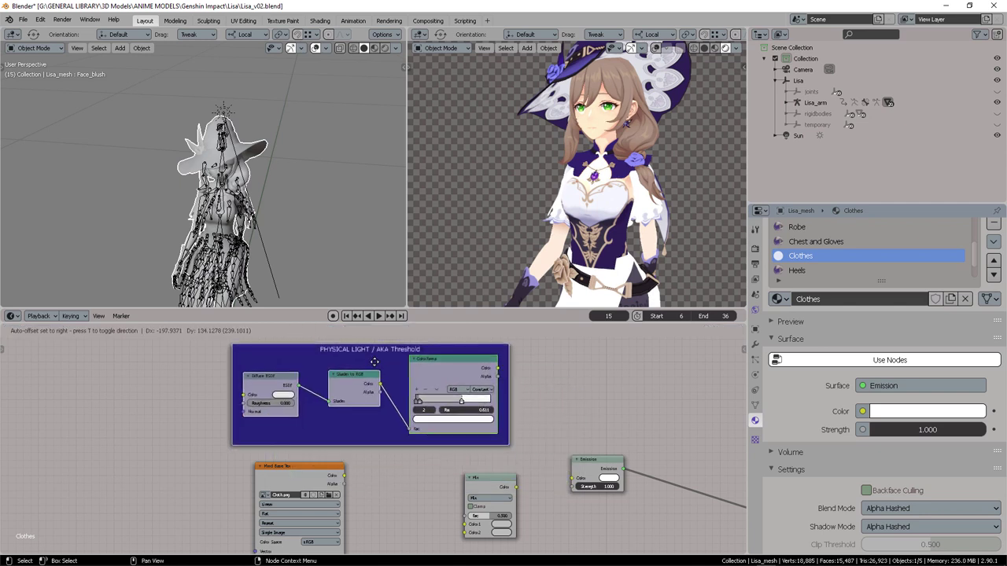
click(383, 365)
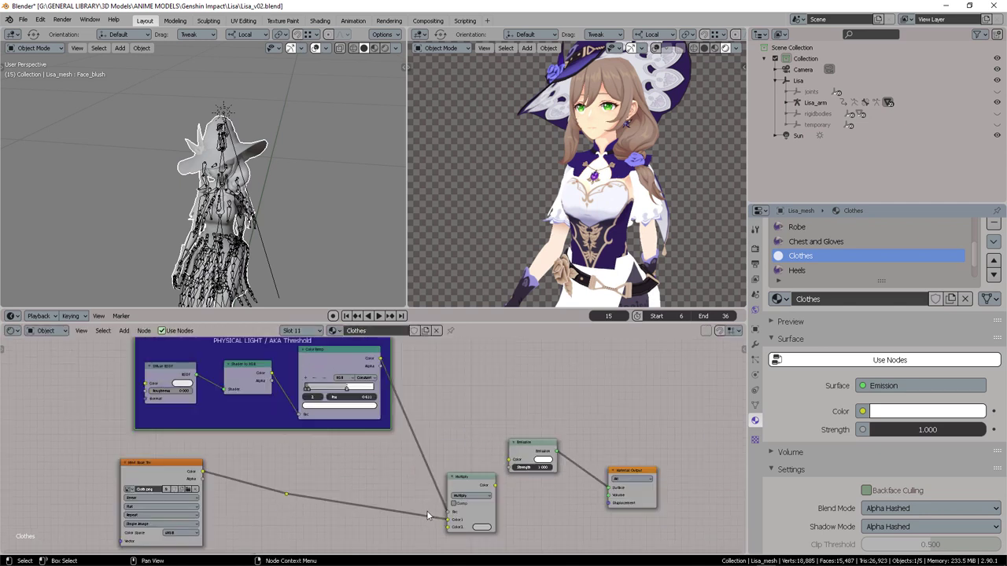
- Duplicate the Clothes material's Multiply node below the texture link and set the original's blending mode to Add
middle_drag(427, 511, 453, 417)
scroll(421, 451, up, 3)
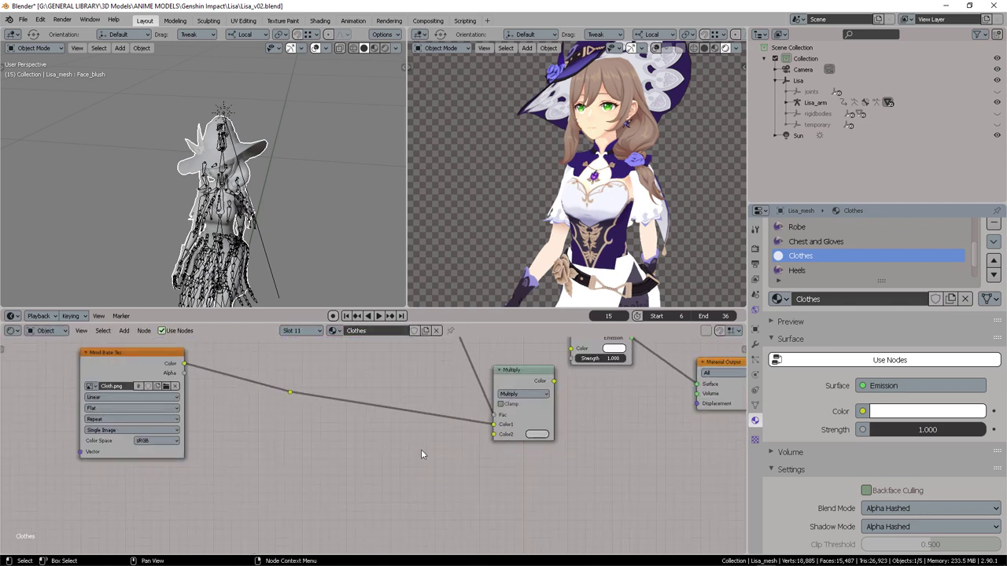
scroll(421, 452, up, 1)
click(532, 375)
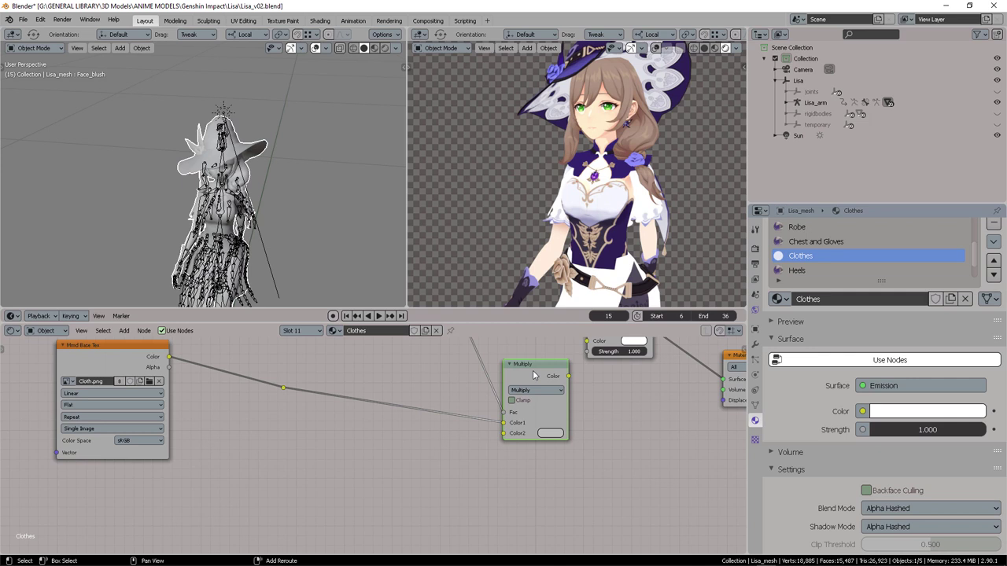
key(shift+d)
click(417, 434)
click(533, 391)
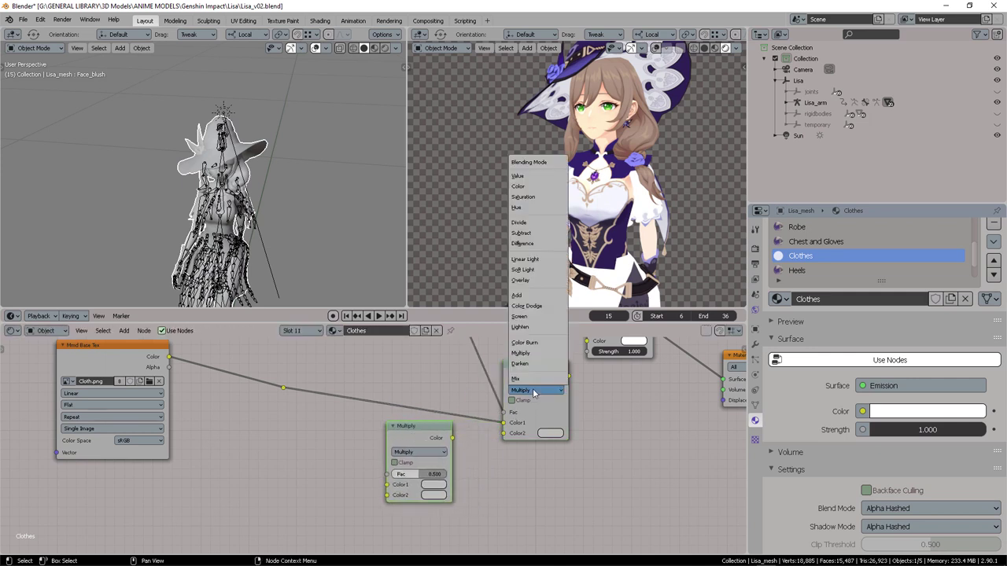
click(532, 295)
- Link the texture's reroute point to the duplicate Multiply node's Color1 and rearrange the Add and Multiply nodes
scroll(528, 384, down, 2)
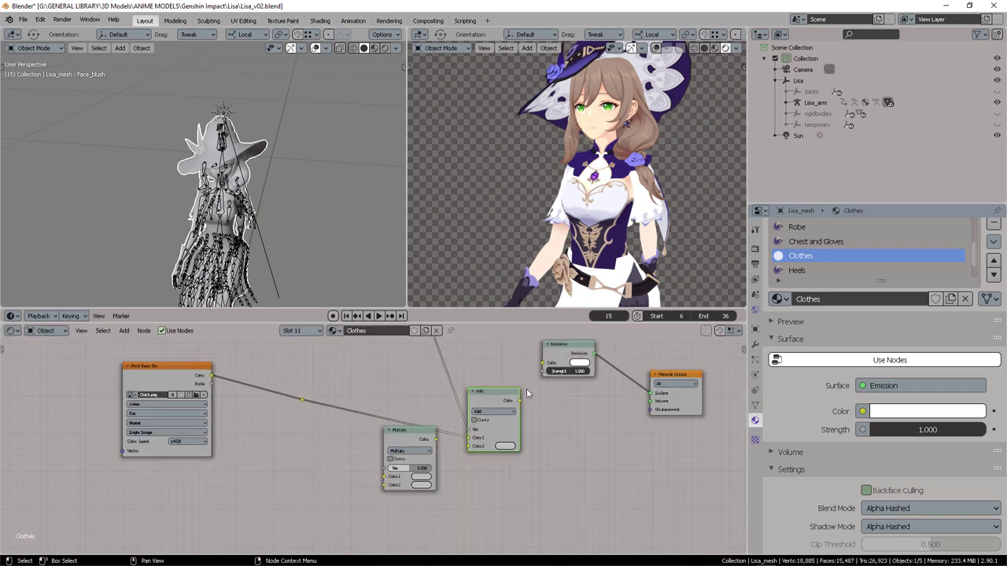
middle_drag(526, 388, 511, 458)
drag(476, 462, 476, 421)
scroll(451, 489, up, 2)
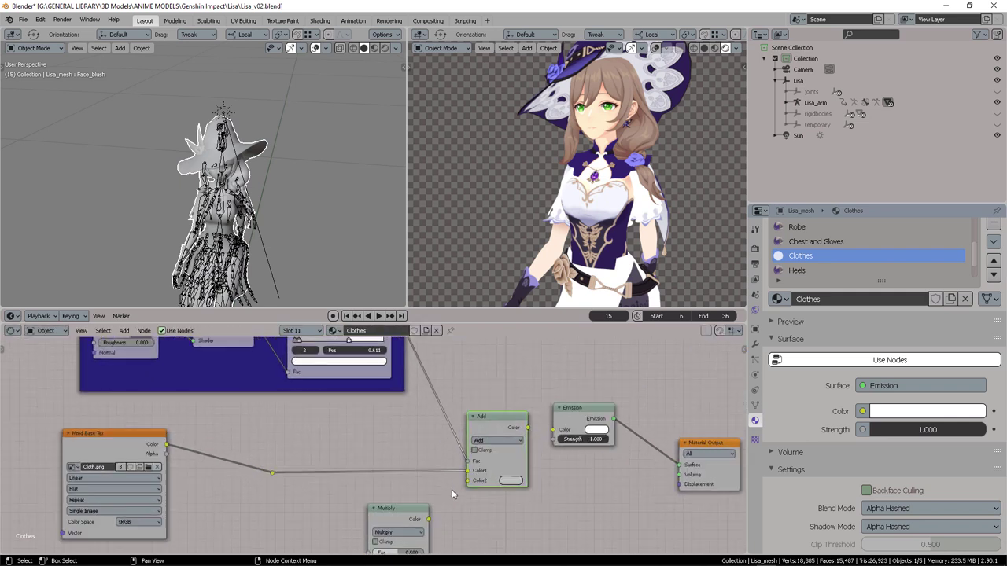
middle_drag(452, 489, 476, 448)
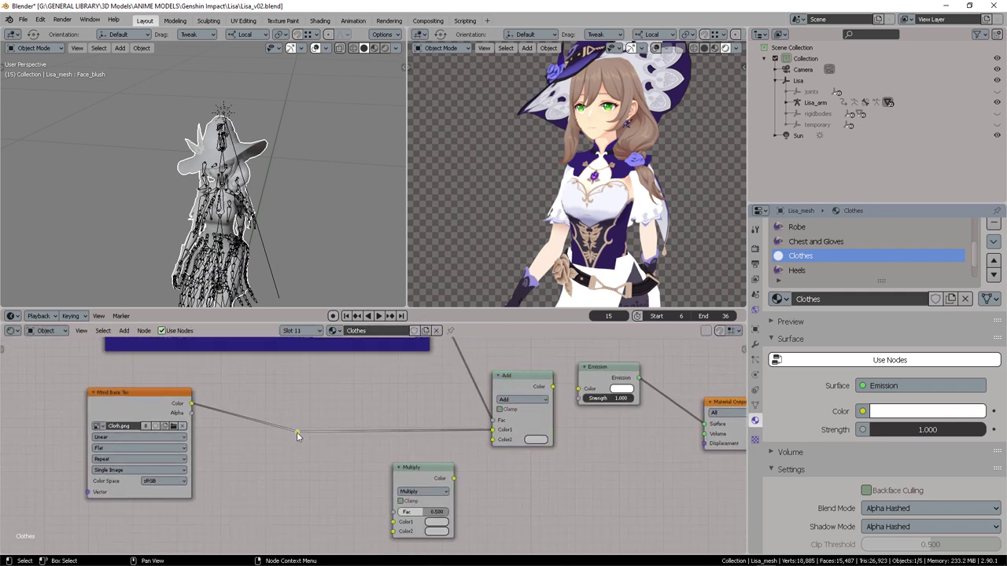
drag(297, 432, 392, 522)
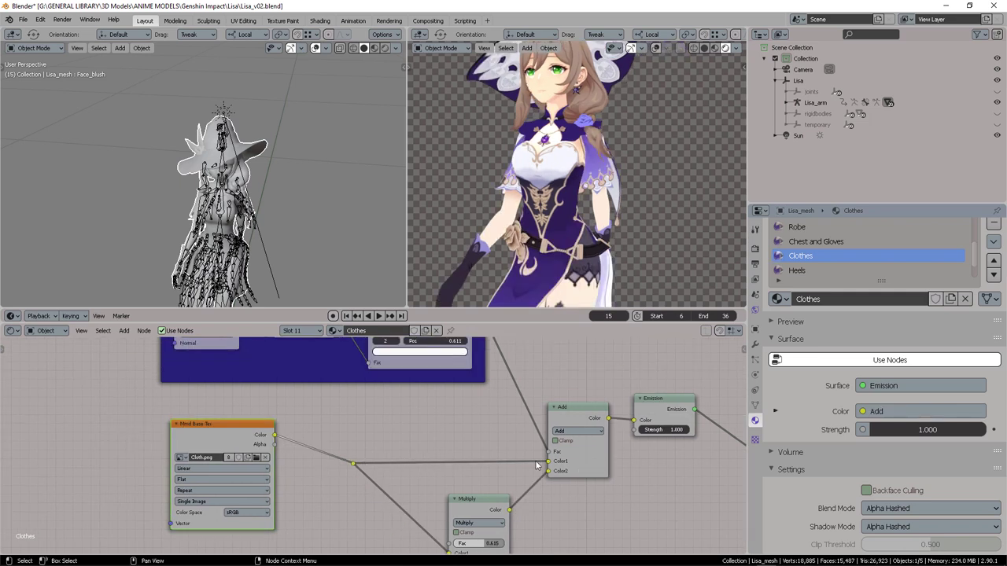
middle_drag(504, 478, 505, 417)
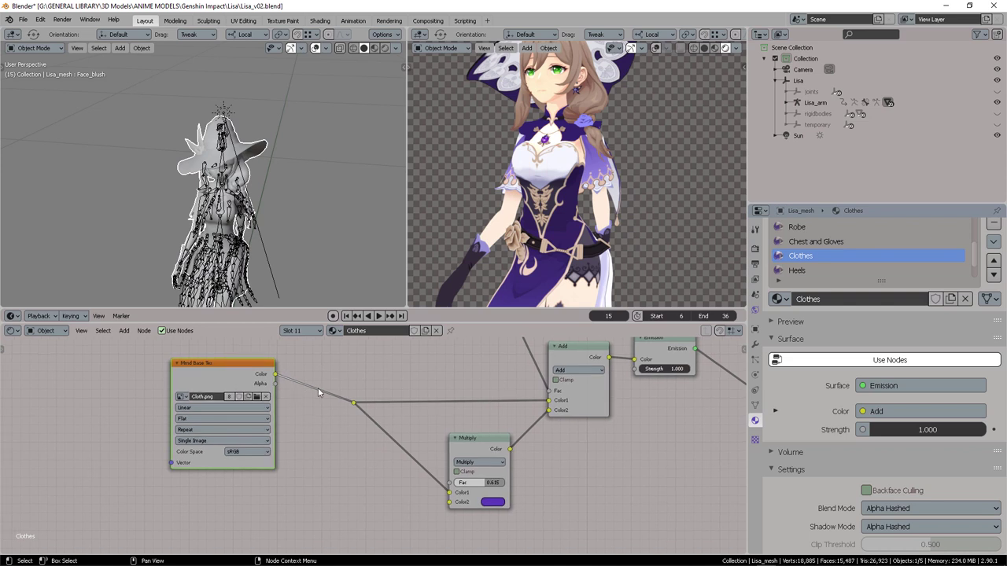
drag(479, 450, 453, 461)
- Review the Clothes node setup from the PHYSICAL LIGHT frame down to the purple-tinted Multiply node
shift+scroll(555, 416, up, 6)
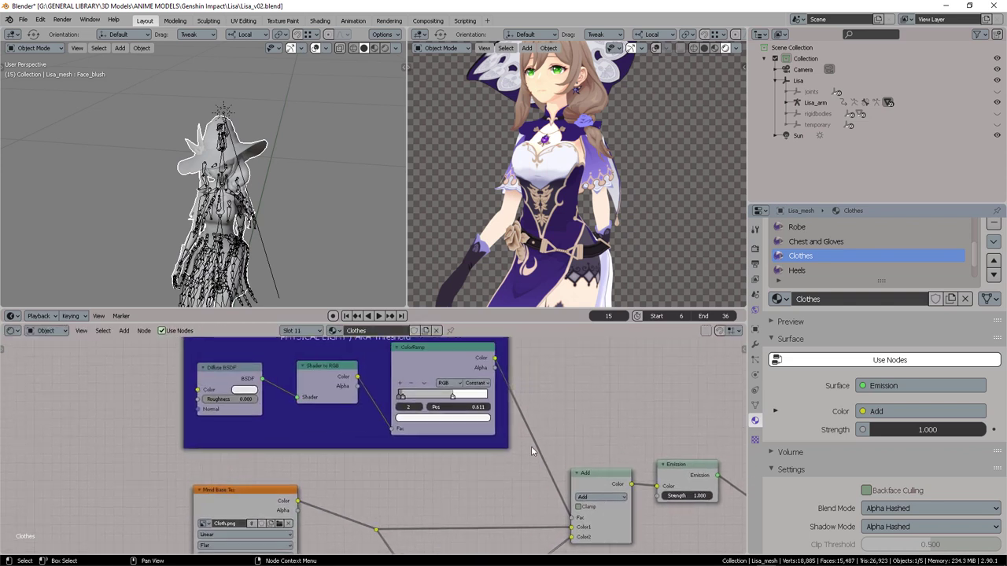
shift+scroll(379, 388, up, 1)
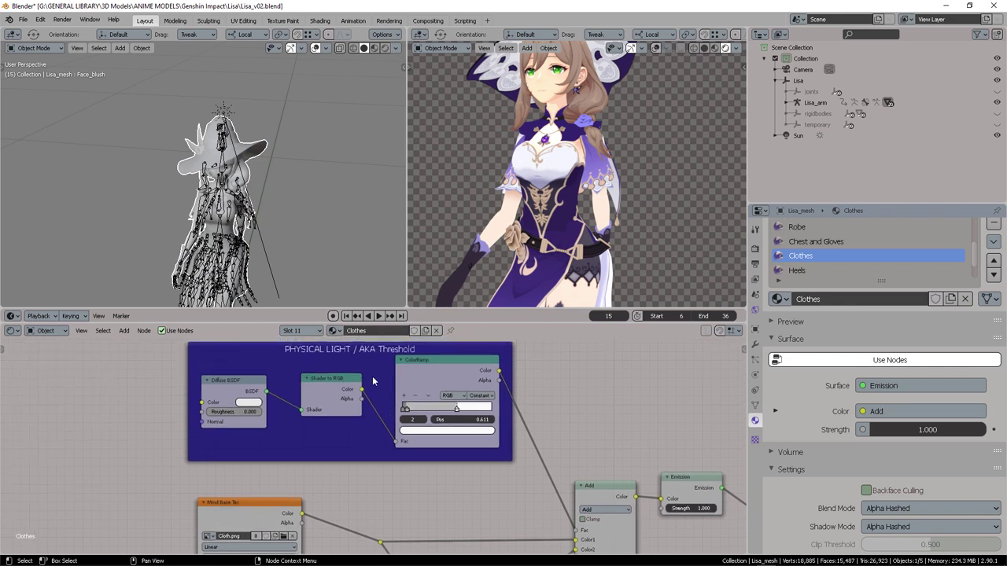
middle_drag(529, 457, 441, 398)
middle_drag(459, 438, 503, 404)
shift+scroll(472, 439, down, 3)
shift+scroll(473, 439, up, 3)
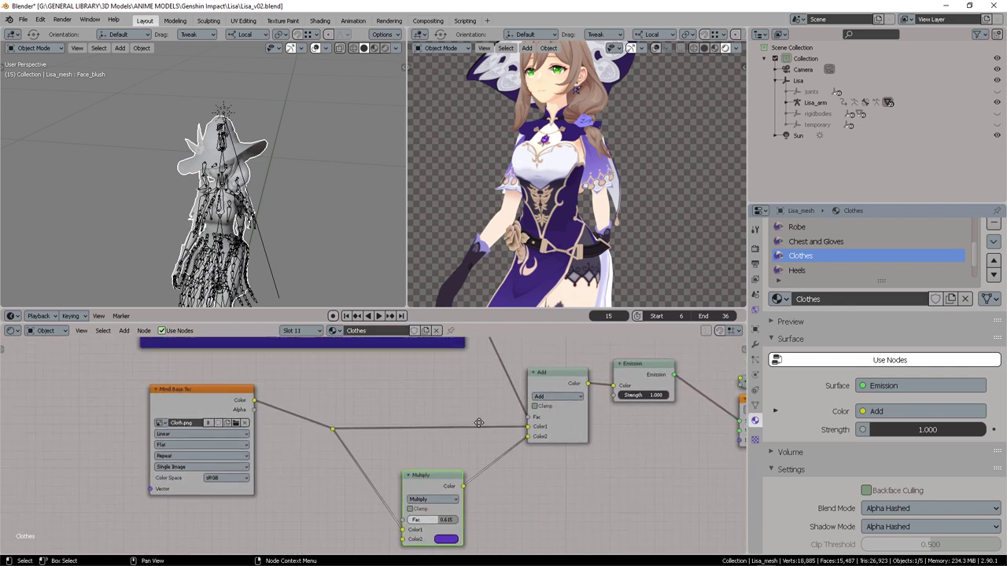
middle_drag(474, 441, 476, 438)
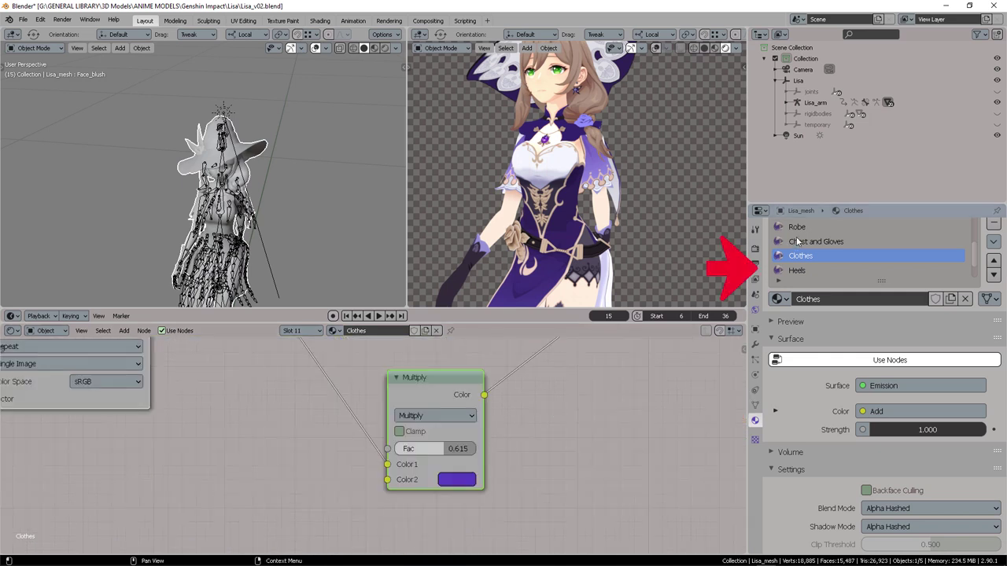
- Disconnect the base texture from the Emission node in the Heels material and delete the texture node
click(796, 272)
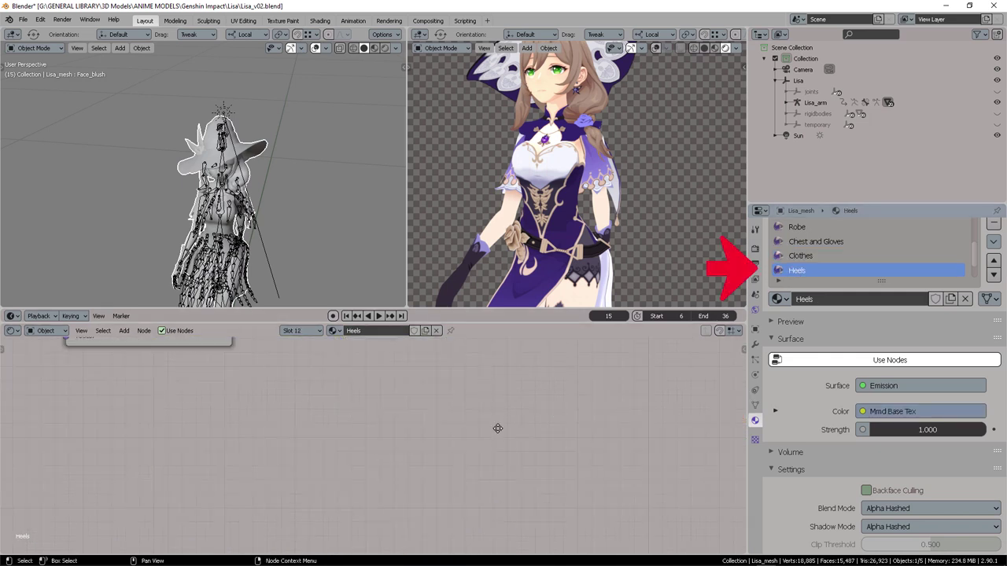
key(Home)
click(446, 372)
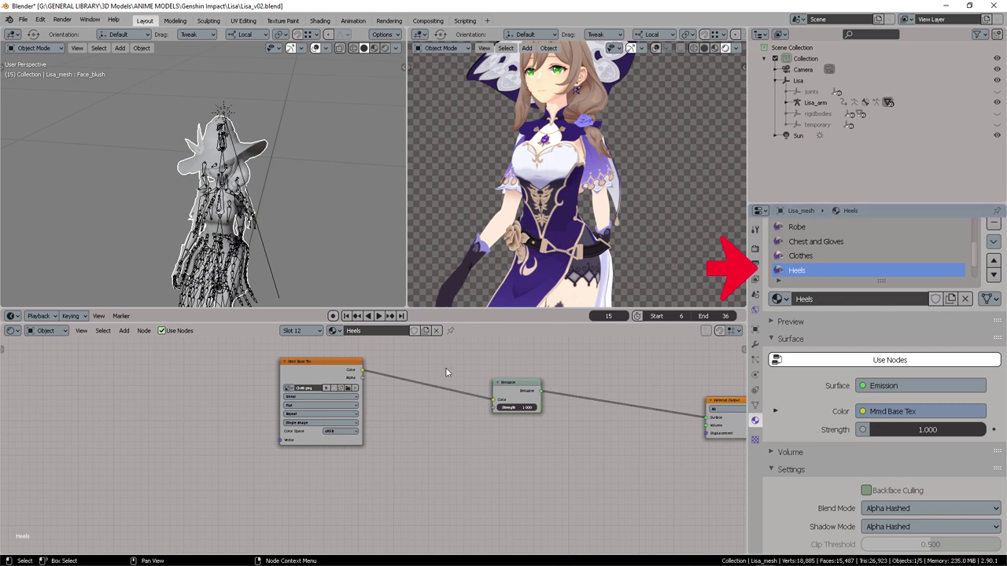
ctrl+right_drag(462, 423, 440, 372)
drag(312, 374, 327, 411)
key(x)
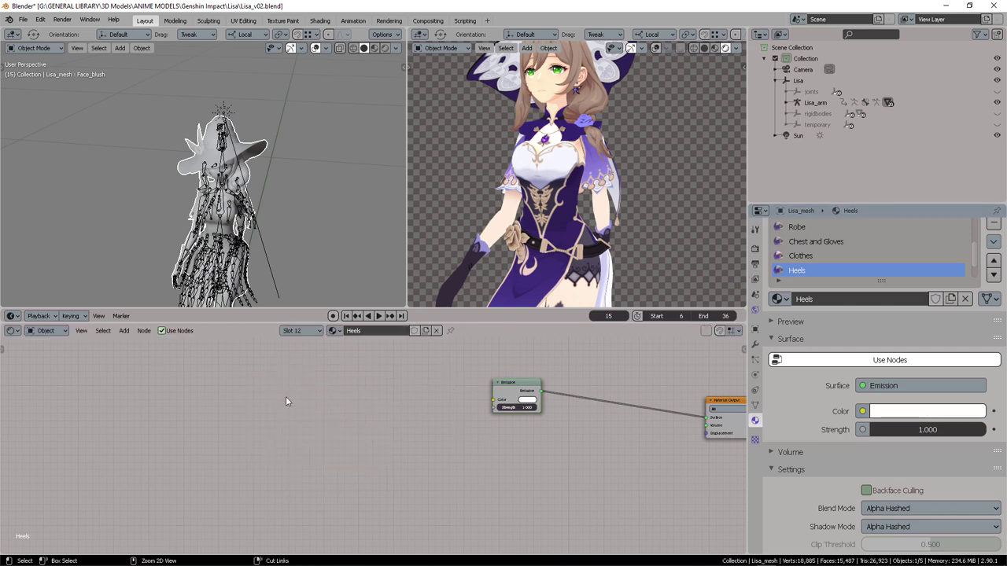
- Paste the copied shading node setup into the Heels material and link the Add node's Color output to the Emission Color
key(ctrl+v)
middle_drag(448, 396, 365, 421)
drag(432, 409, 535, 413)
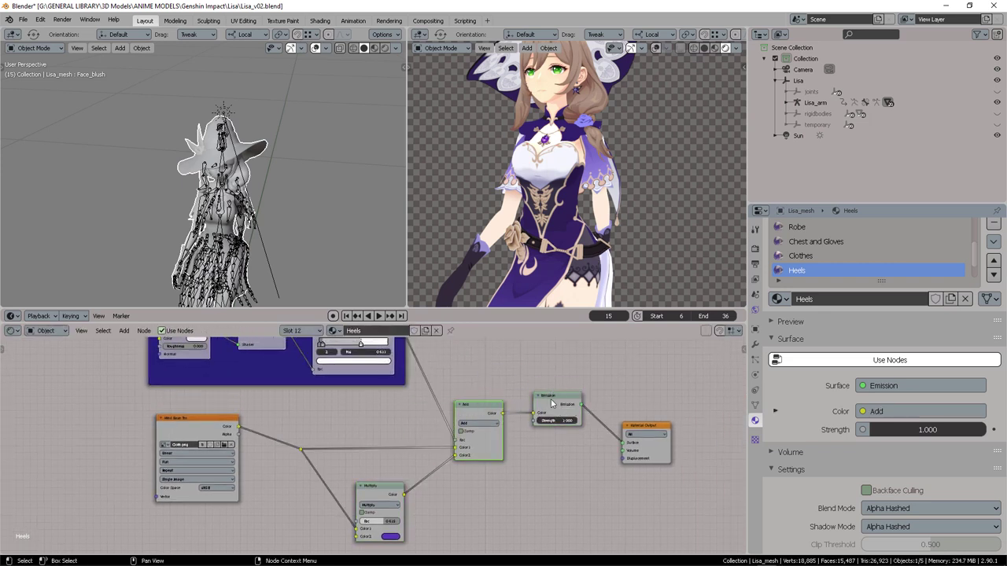
shift+middle_drag(580, 265, 577, 211)
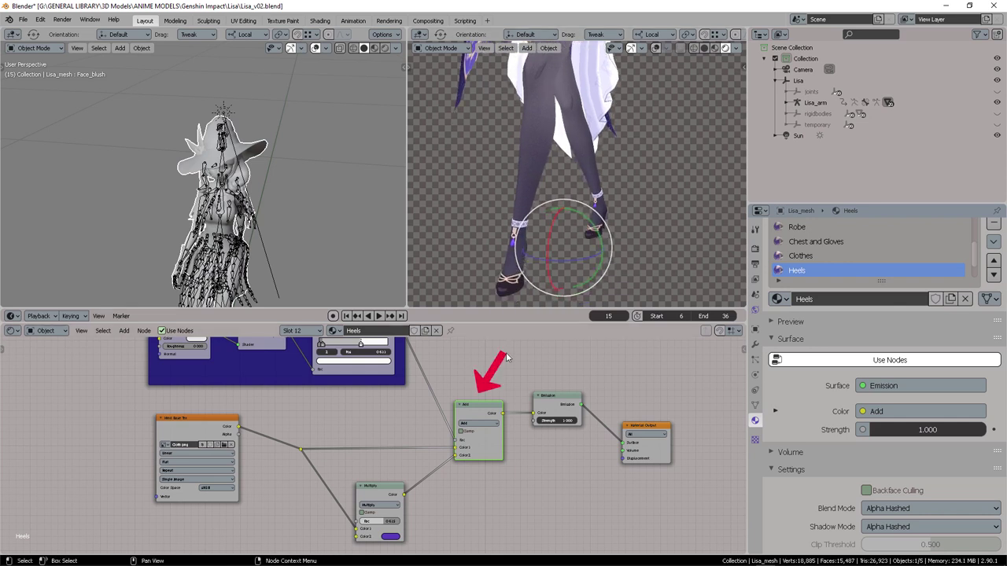
middle_drag(508, 359, 510, 417)
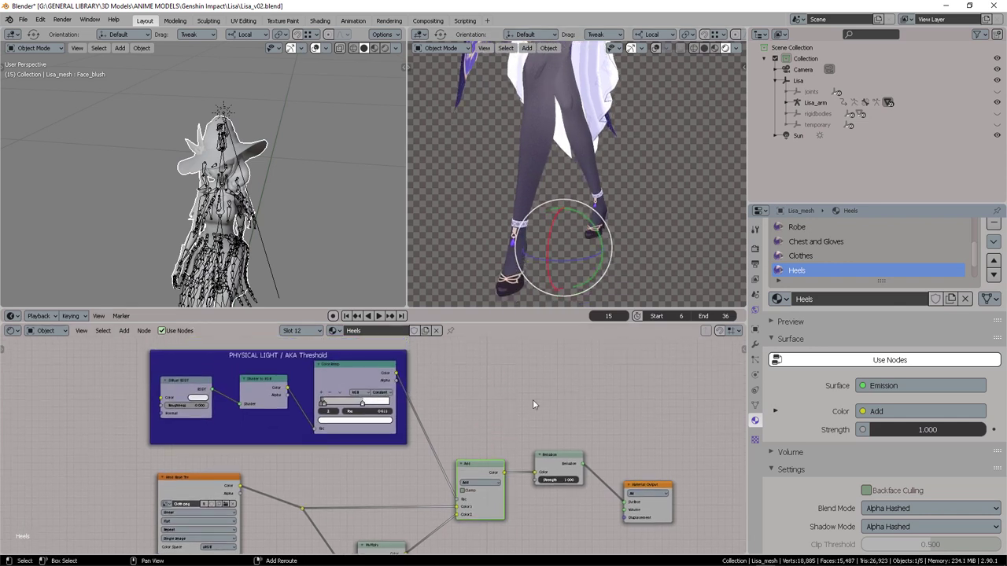
shift+middle_drag(592, 197, 587, 449)
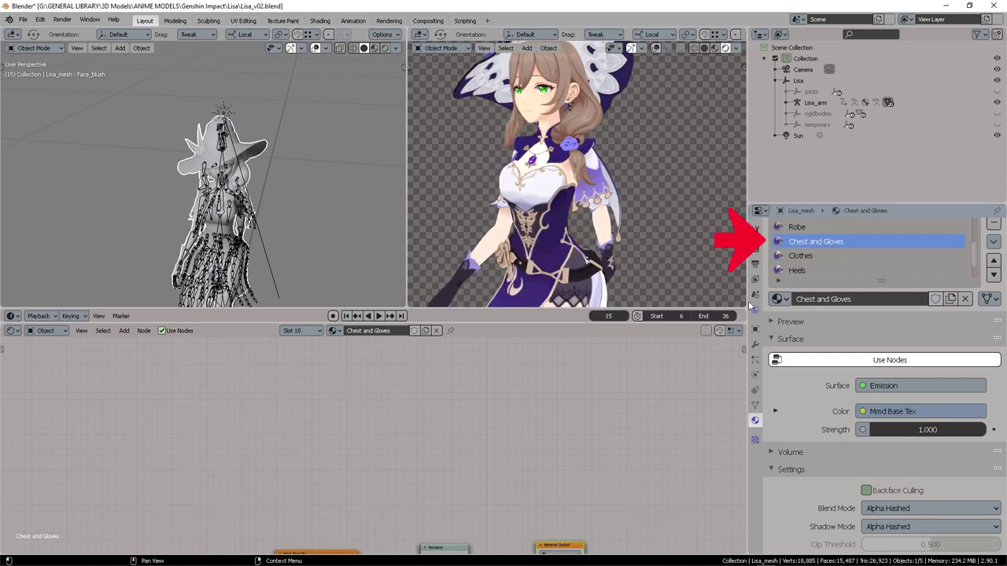
- Disconnect and delete the Mmd Base Tex node in the Chest and Gloves material
middle_drag(568, 354, 579, 324)
middle_drag(570, 417, 593, 370)
scroll(464, 413, up, 4)
scroll(456, 416, up, 3)
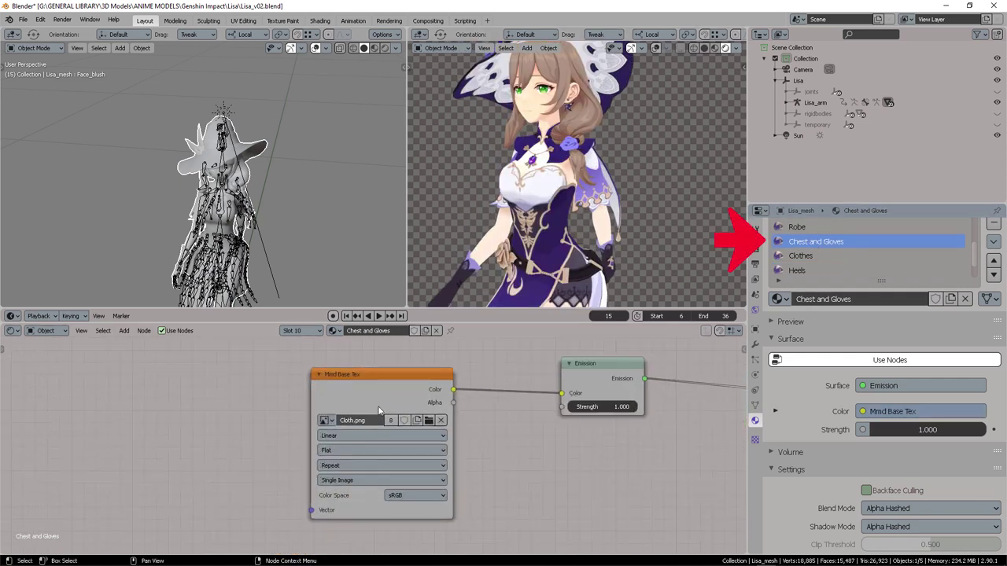
scroll(483, 431, down, 9)
middle_drag(486, 431, 526, 433)
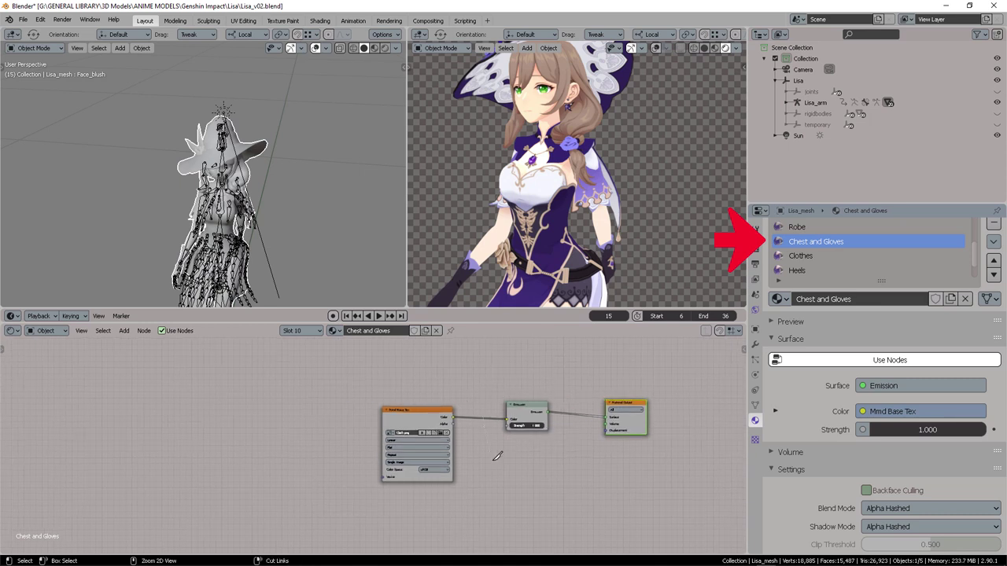
ctrl+right_drag(497, 456, 460, 384)
drag(415, 412, 391, 416)
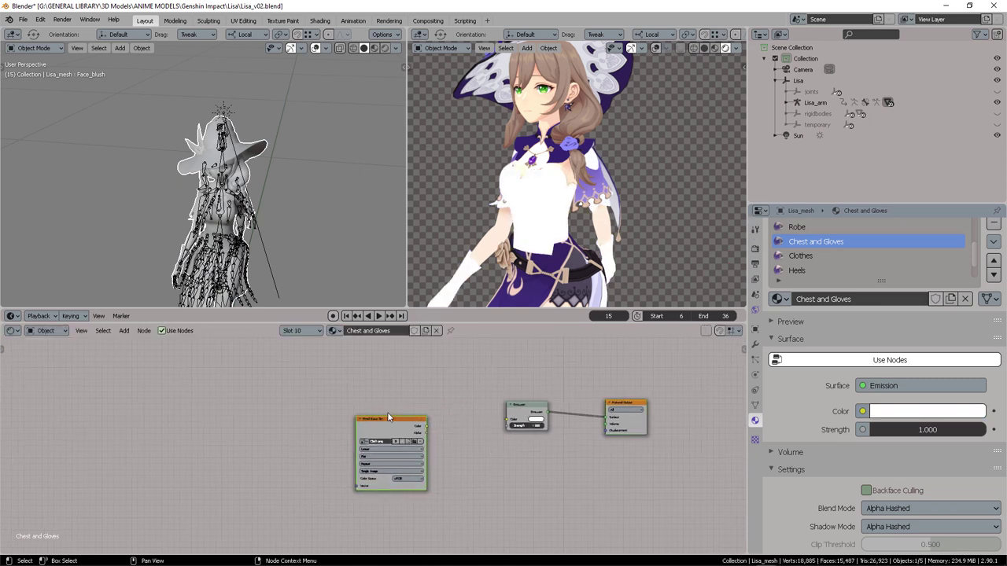
key(Delete)
- Paste the shading node setup into Chest and Gloves and link the Add node's Color output to the Emission Color
key(ctrl+v)
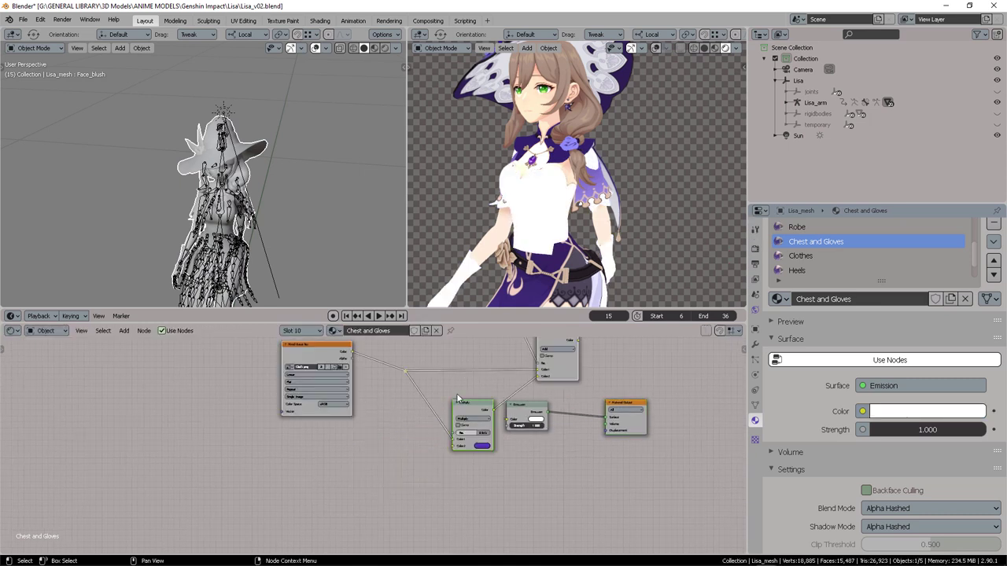
middle_drag(432, 394, 383, 425)
scroll(487, 370, up, 4)
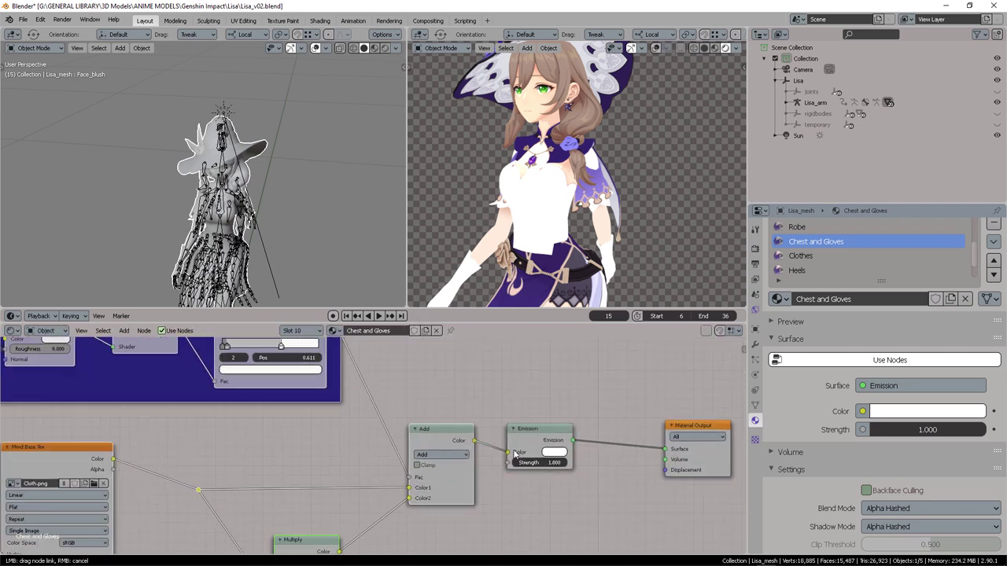
drag(515, 455, 511, 453)
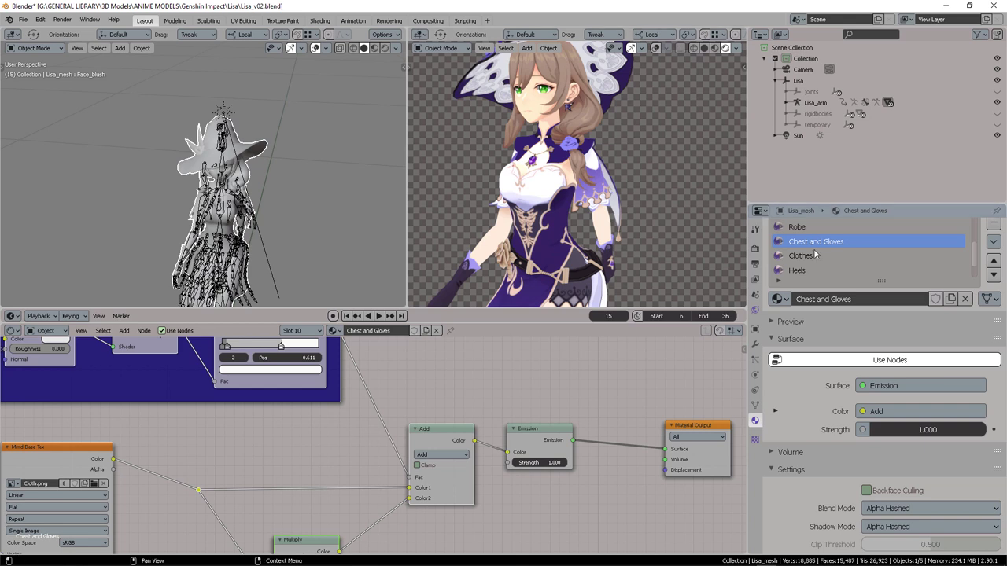
- Replace the Robe material's base texture node with the pasted shading setup and link its Add node to the Emission Color
click(806, 227)
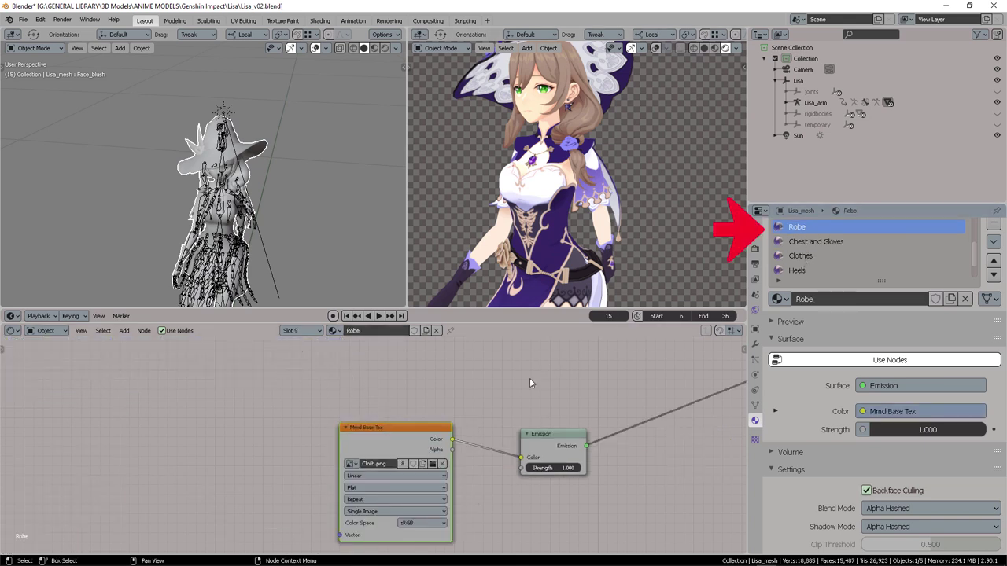
key(x)
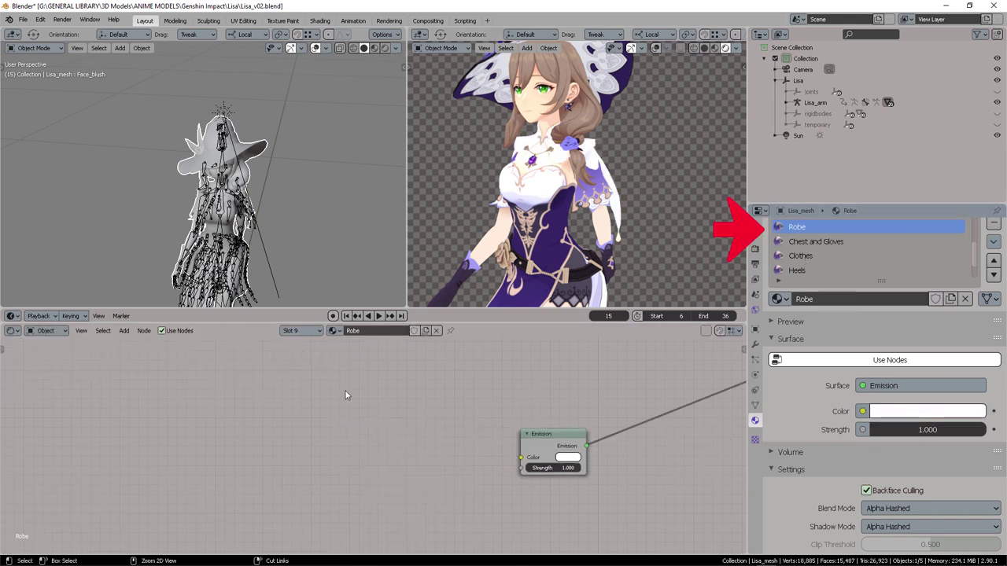
key(ctrl+z)
scroll(409, 413, down, 3)
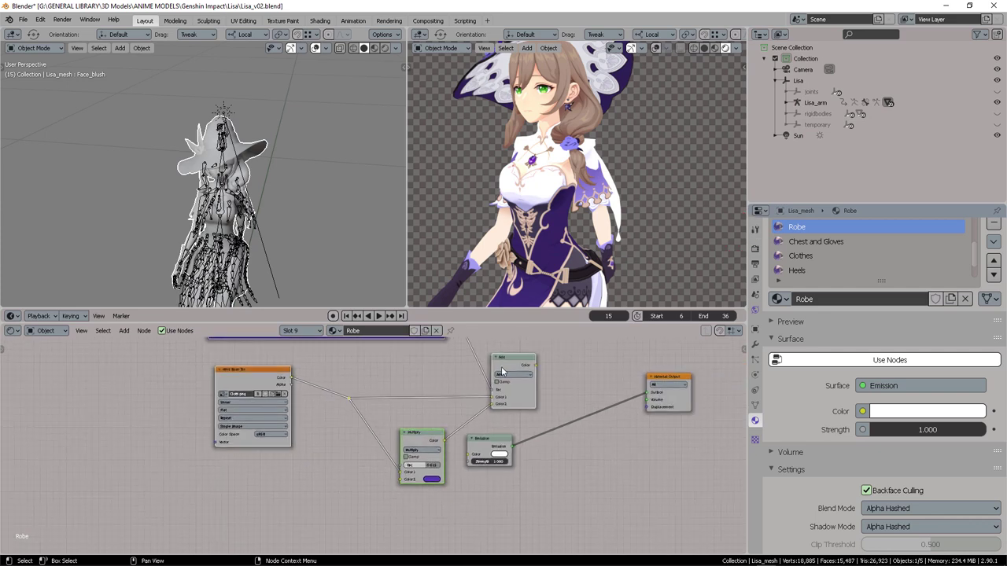
drag(502, 371, 470, 455)
scroll(822, 243, up, 2)
- Switch to the Belt material and delete its base texture node
click(822, 242)
middle_drag(440, 122, 504, 98)
shift+middle_drag(503, 99, 494, 41)
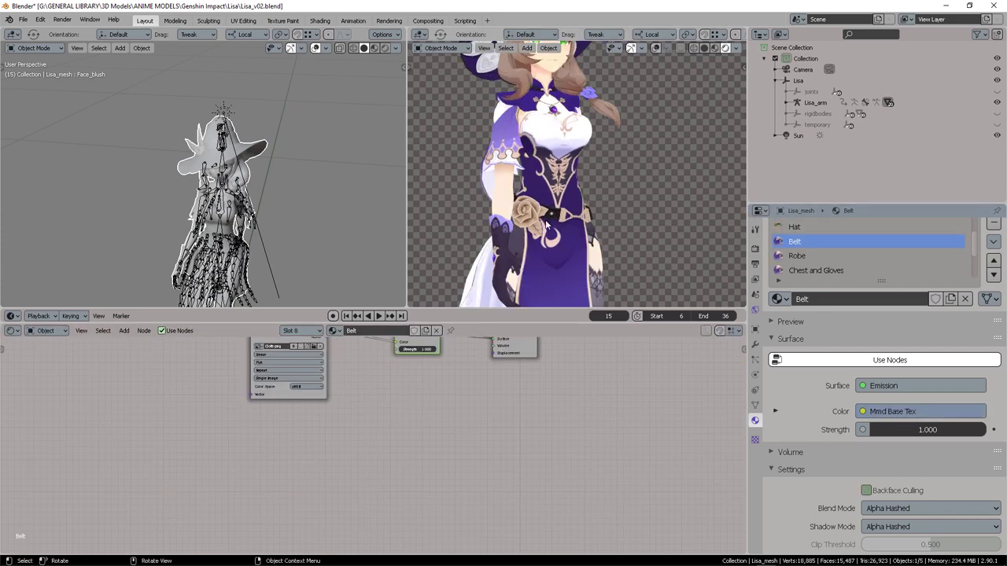
middle_drag(363, 338, 442, 377)
alt+drag(405, 385, 346, 401)
key(x)
- Paste the shading node setup into the Belt material, place it beside the Emission node and link Add to Emission Color
key(ctrl+v)
key(g)
click(361, 429)
drag(447, 428, 477, 403)
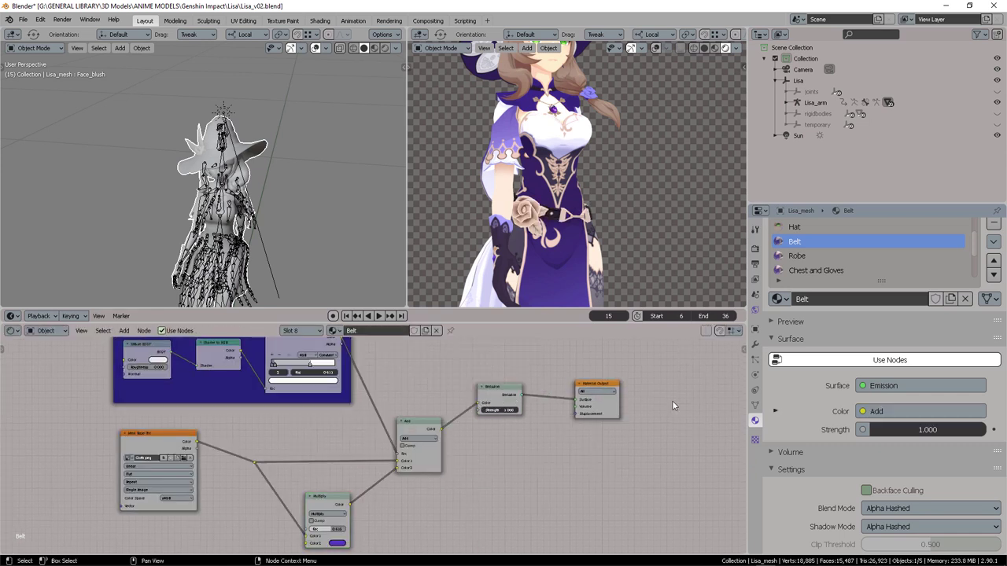
- Replace the Legs and arms material's texture node with the pasted shading setup and link its Add node to the Emission Color
scroll(826, 260, down, 1)
click(826, 260)
ctrl+scroll(827, 263, down, 3)
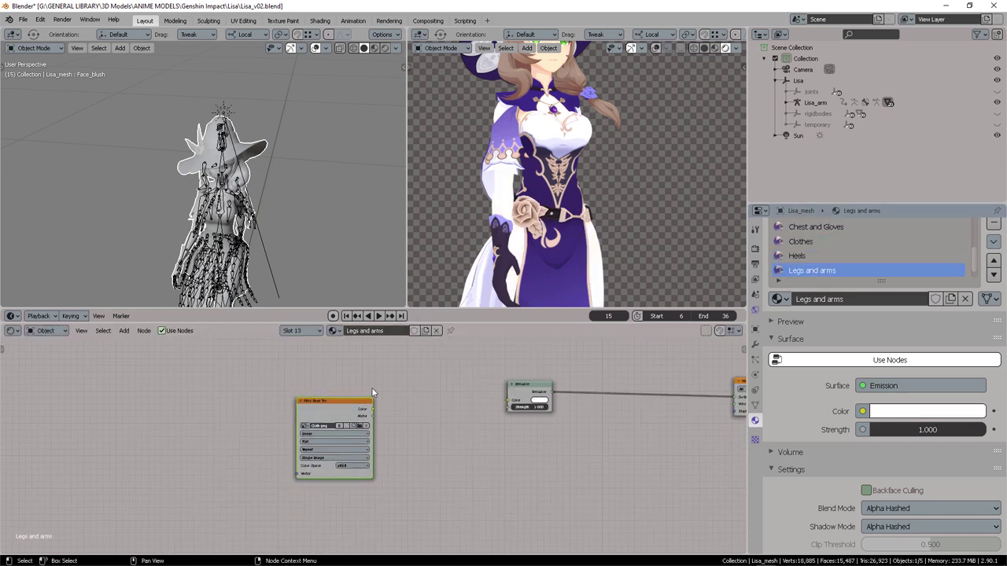
scroll(492, 429, up, 2)
key(g)
click(339, 425)
drag(466, 423, 507, 400)
middle_drag(554, 252, 464, 248)
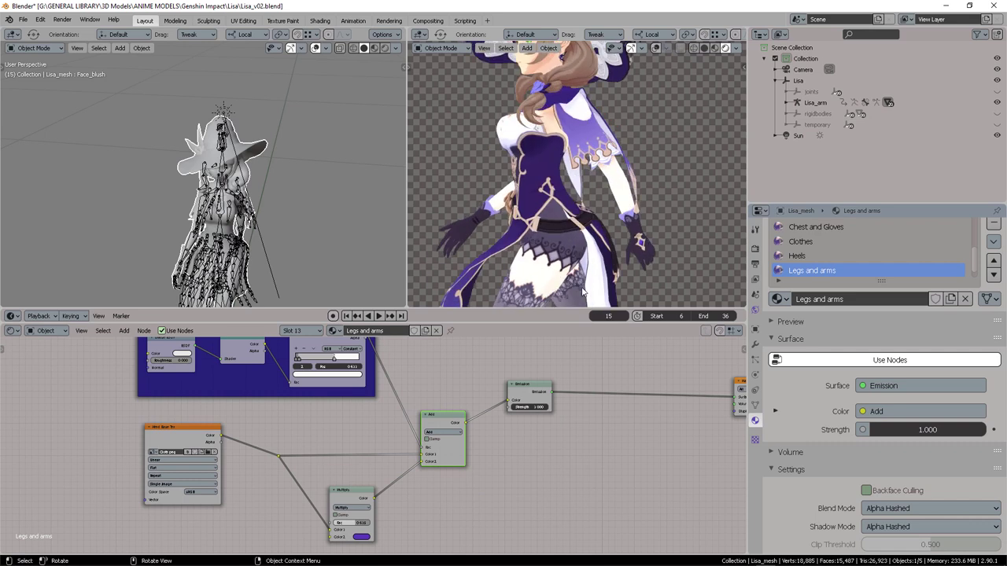
- Undo the linking and pasting of the shading nodes in the Legs and arms material
middle_drag(491, 376, 552, 395)
key(ctrl+z)
key(ctrl+z)
key(ctrl+z)
key(ctrl+z)
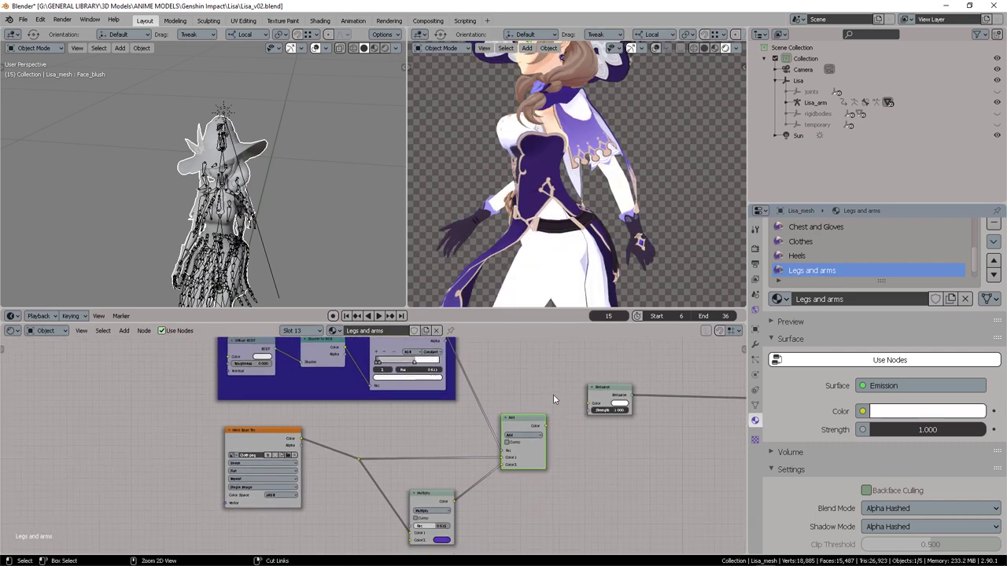
key(ctrl+z)
key(ctrl+z)
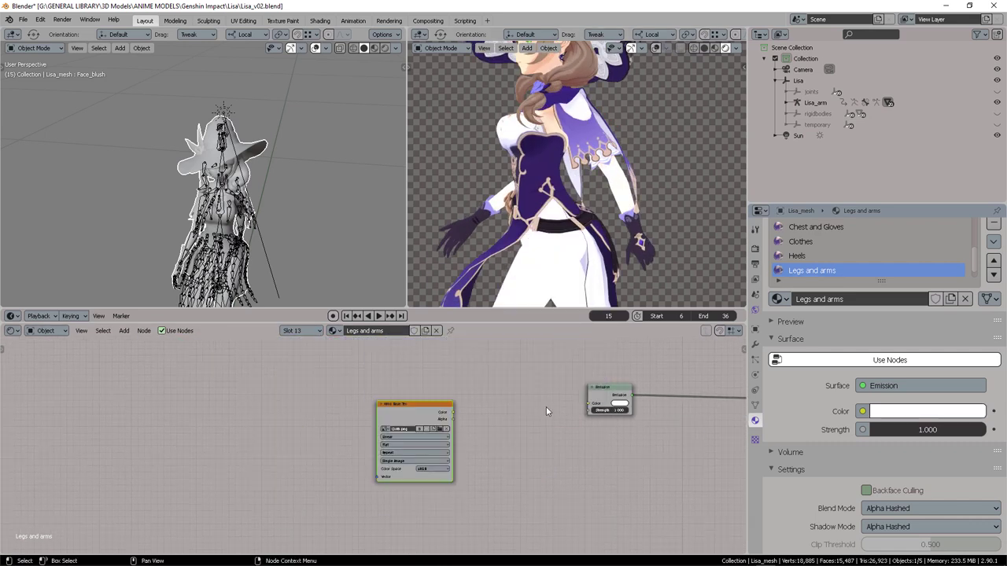
- Redo the pasting and linking of the shading nodes in the Legs and arms material
scroll(459, 396, up, 2)
key(ctrl+shift+z)
key(ctrl+shift+z)
scroll(469, 392, down, 5)
key(ctrl+shift+z)
key(ctrl+shift+z)
key(ctrl+shift+z)
key(ctrl+shift+z)
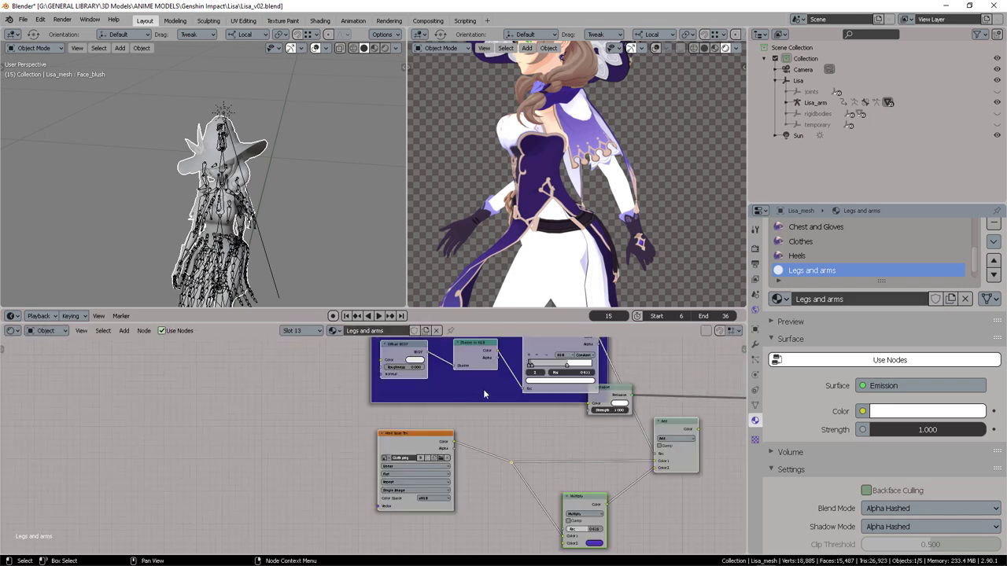
- Darken the color of the first ColorRamp stop in the Legs and arms PHYSICAL LIGHT frame to a dark grey
scroll(551, 258, up, 4)
scroll(548, 360, up, 3)
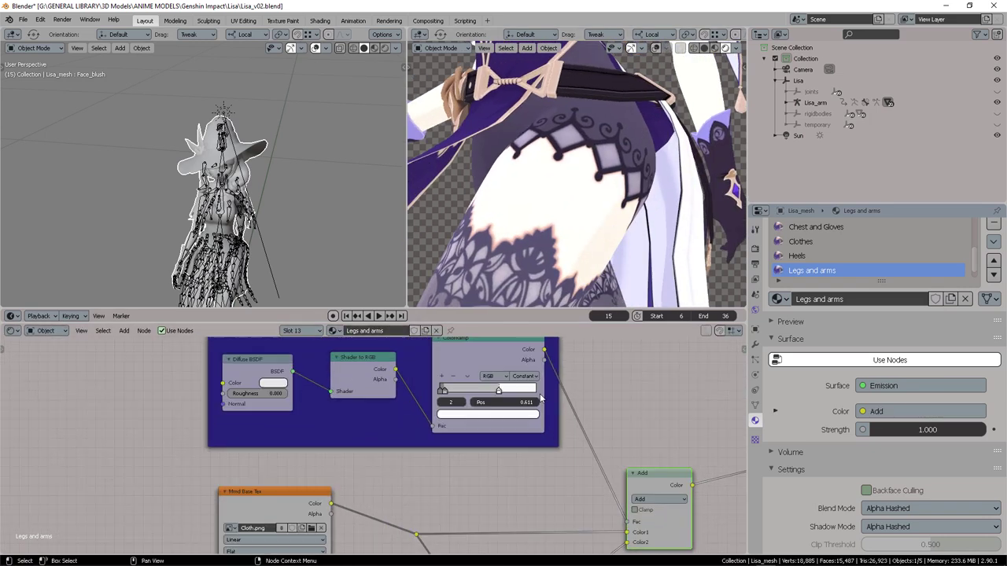
drag(571, 360, 573, 360)
click(477, 360)
click(511, 395)
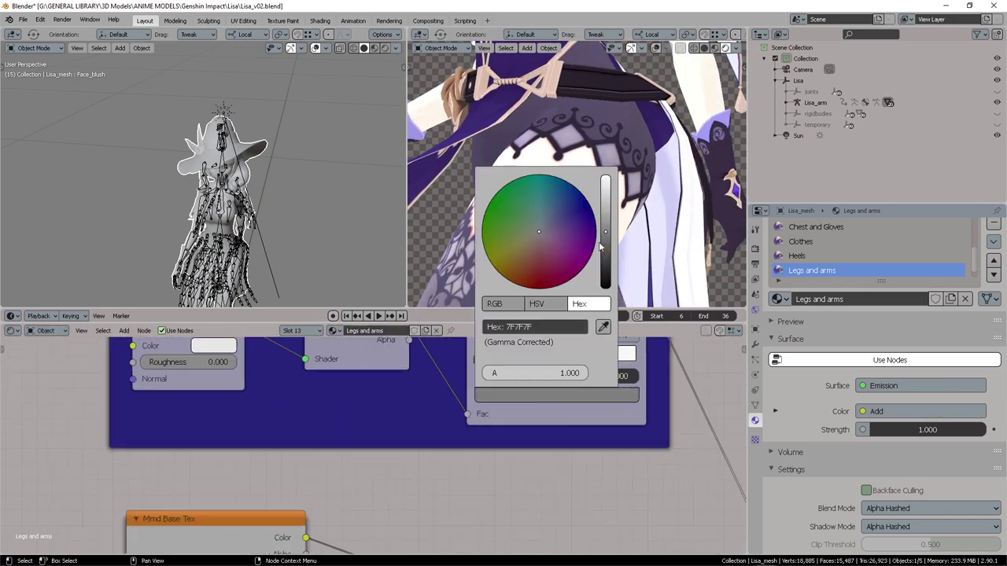
drag(604, 232, 603, 266)
- Check the shading on the arm and thigh and set the purple-tinted Multiply node's Fac to 1.000
scroll(566, 185, down, 6)
middle_drag(574, 185, 618, 251)
middle_drag(606, 228, 470, 203)
scroll(550, 228, up, 4)
middle_drag(551, 228, 582, 191)
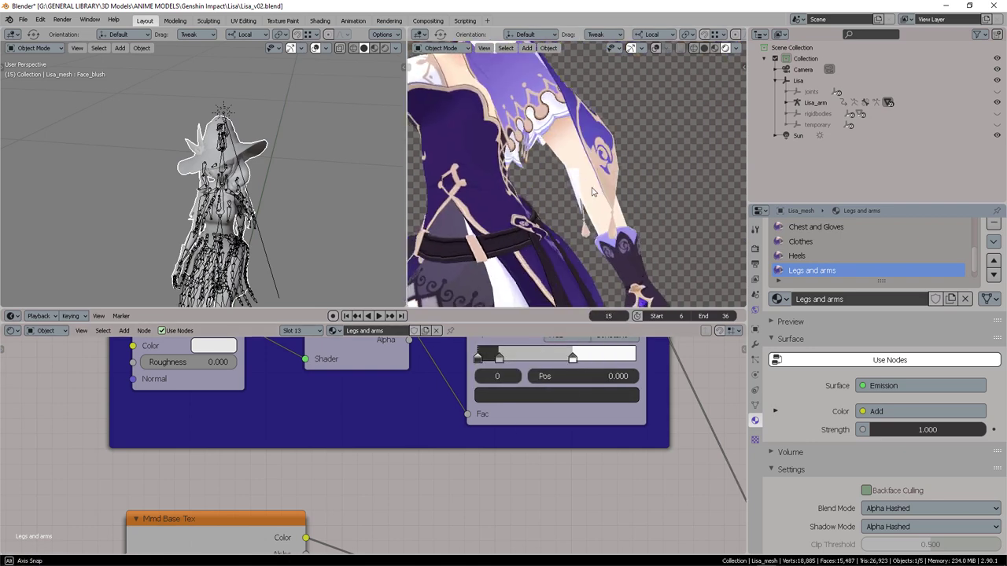
scroll(539, 441, down, 3)
middle_drag(543, 484, 491, 312)
scroll(569, 180, down, 3)
shift+middle_drag(574, 269, 578, 228)
scroll(578, 228, up, 3)
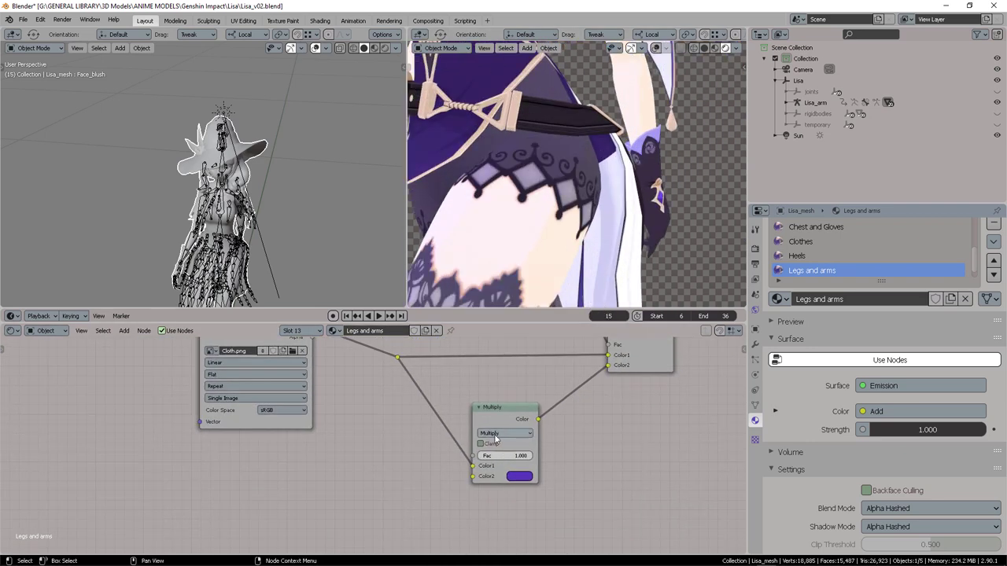
- Adjust the ColorRamp stops of the Legs and arms material, placing the white stop at position 0.602
middle_drag(471, 346, 496, 477)
scroll(497, 477, up, 3)
middle_drag(488, 386, 474, 483)
drag(440, 408, 460, 408)
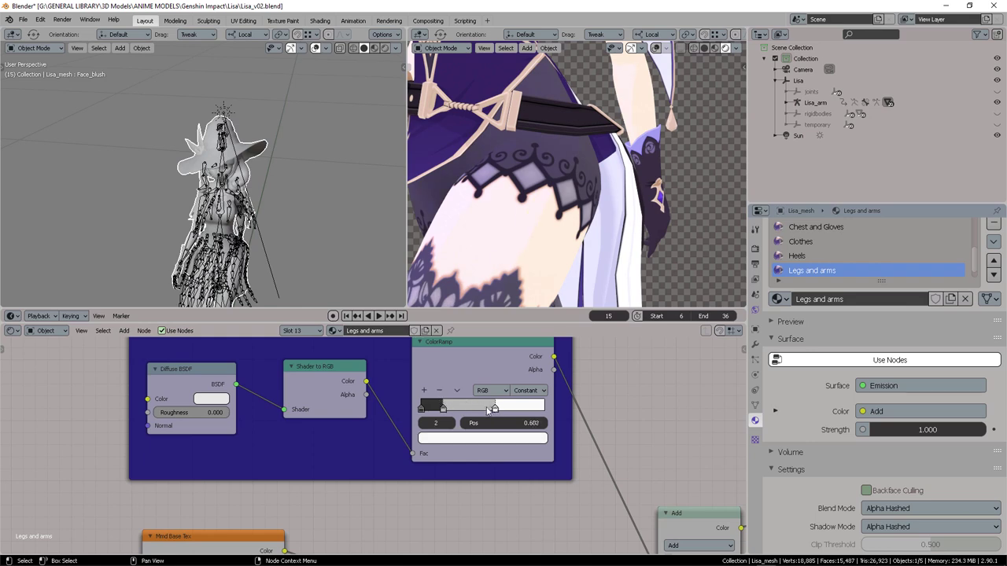
- Try a different tint for Color2 of the Legs and arms Multiply node
middle_drag(500, 487, 507, 346)
scroll(598, 464, up, 4)
click(618, 504)
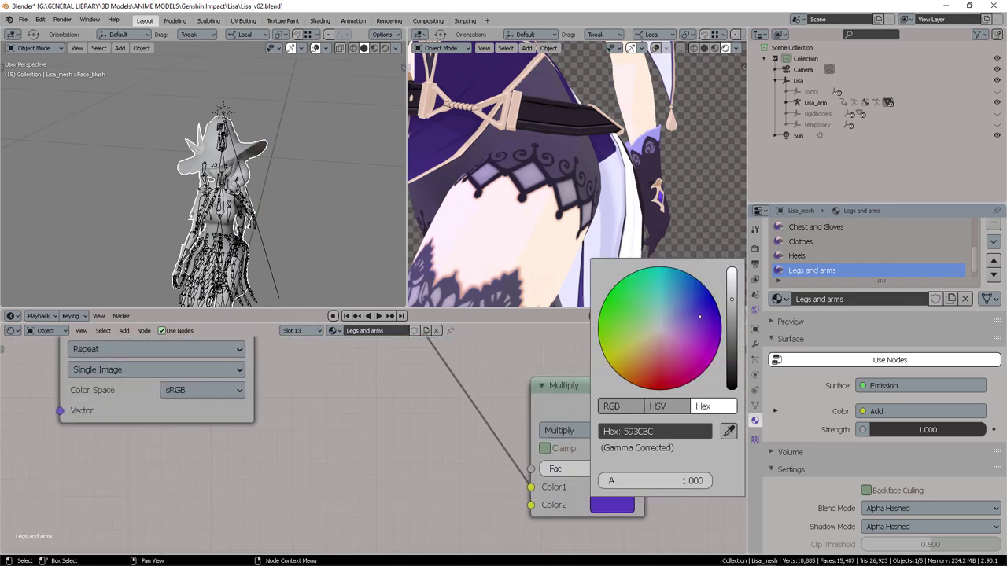
drag(688, 294, 698, 317)
click(595, 501)
- Rotate the Sun lamp to change the light direction on the character and reselect the Lisa mesh
scroll(592, 213, down, 6)
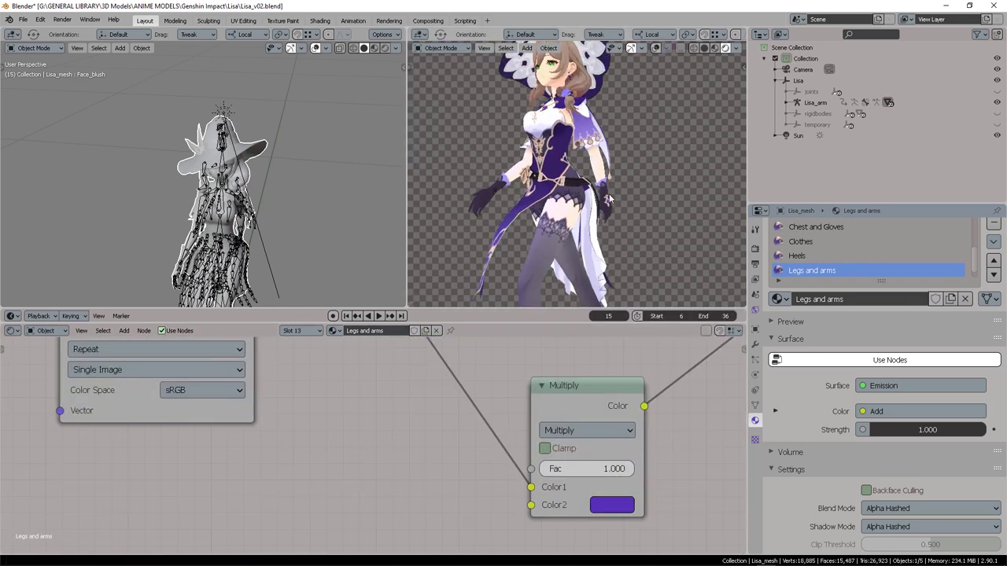
scroll(595, 220, up, 2)
shift+middle_drag(596, 224, 622, 192)
click(223, 108)
key(r)
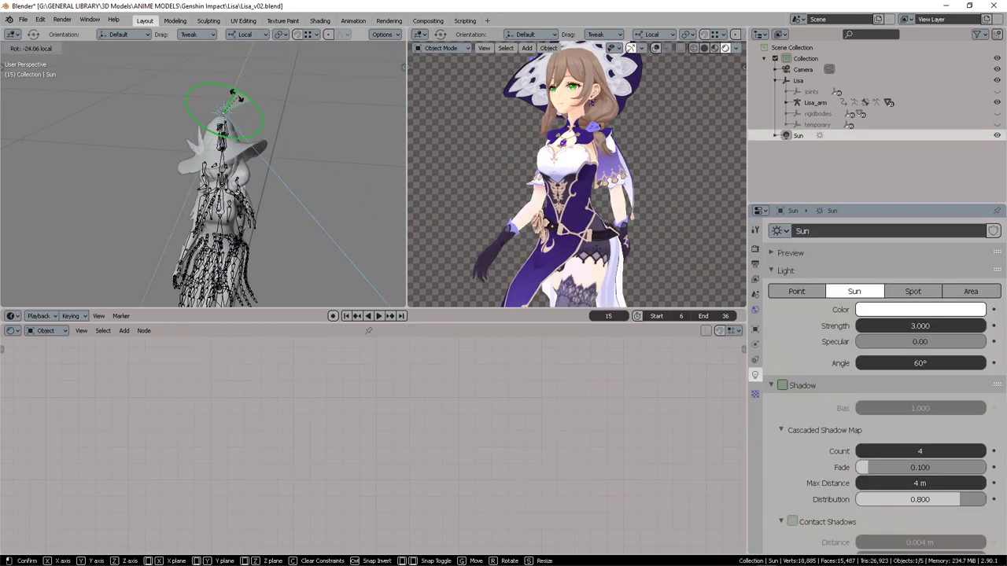
drag(242, 98, 226, 95)
middle_drag(617, 195, 659, 197)
scroll(653, 197, up, 4)
click(618, 197)
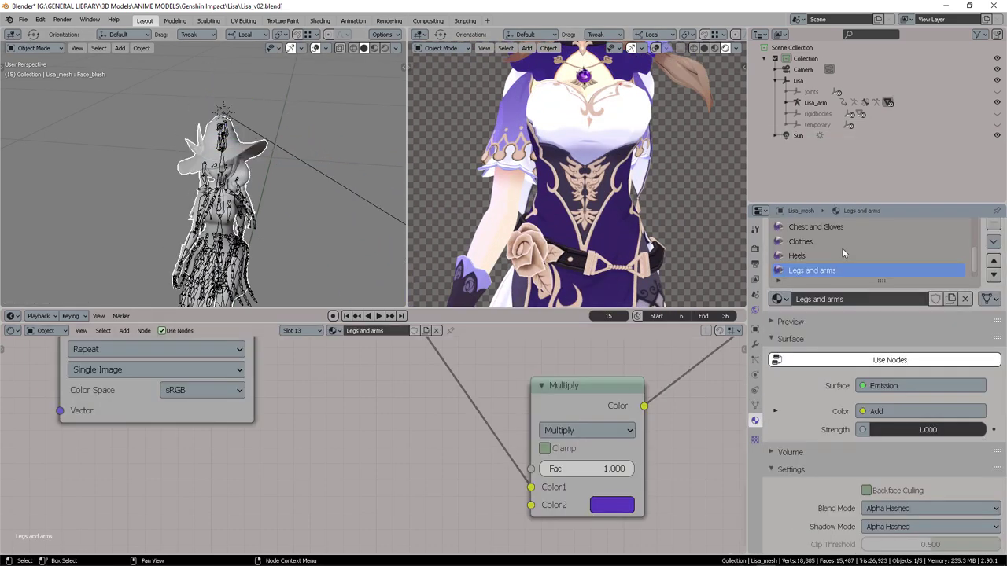
- Set the blending mode of the Legs and arms mix node feeding the Emission to Add
middle_drag(481, 387, 482, 407)
scroll(482, 407, down, 3)
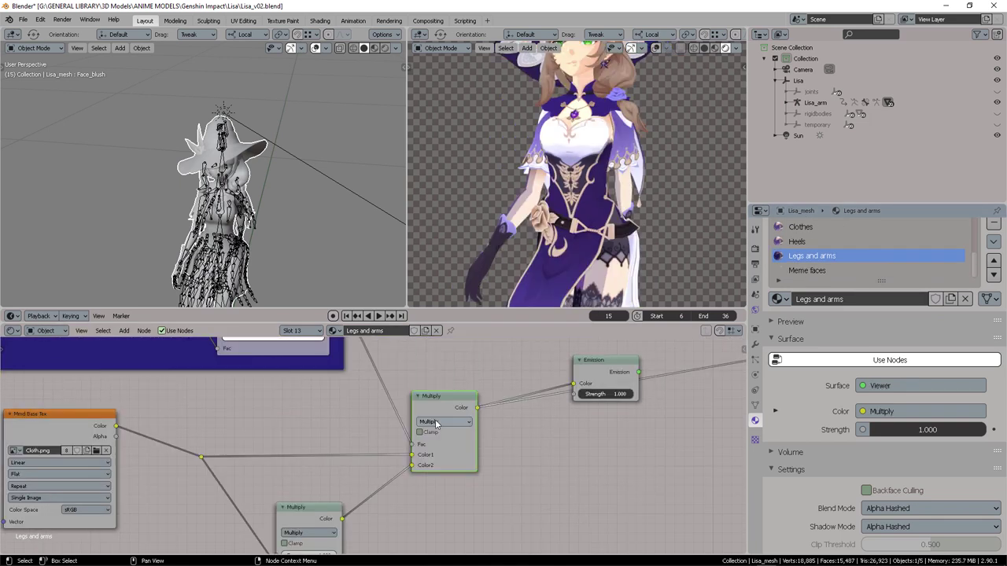
click(436, 422)
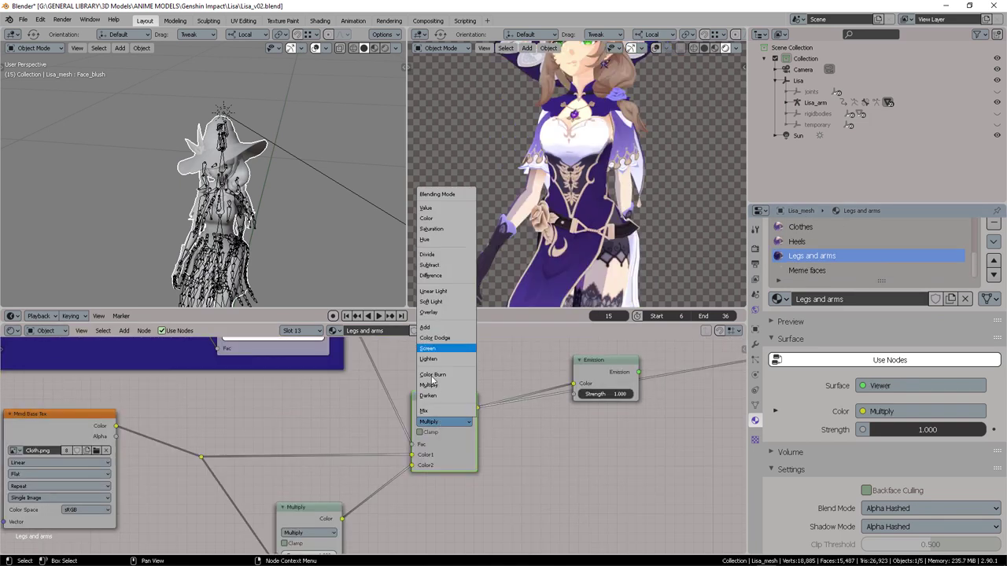
click(431, 328)
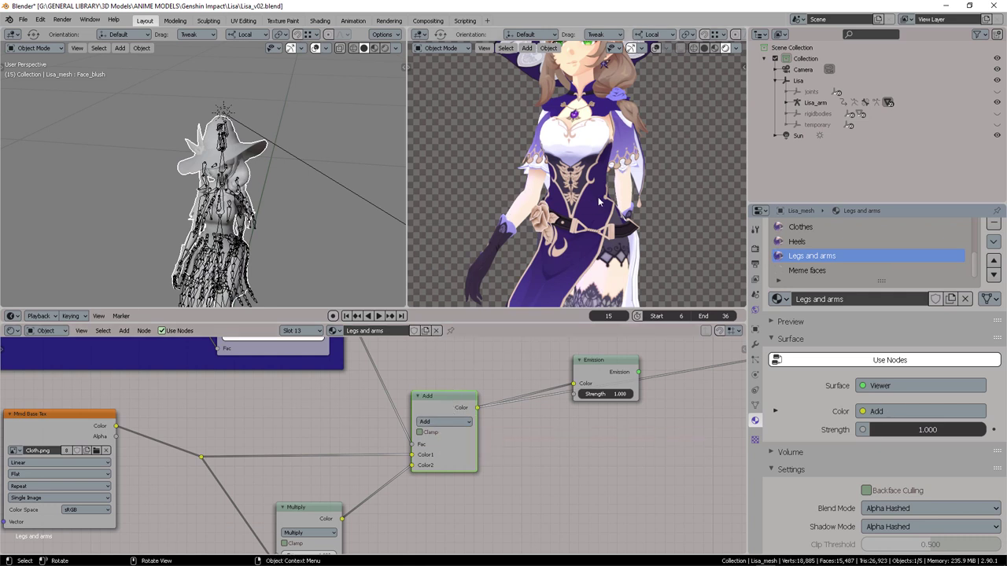
- Output the Legs and arms material through its Emission node and enlarge the 3D viewports above the node editor
ctrl+shift+click(618, 378)
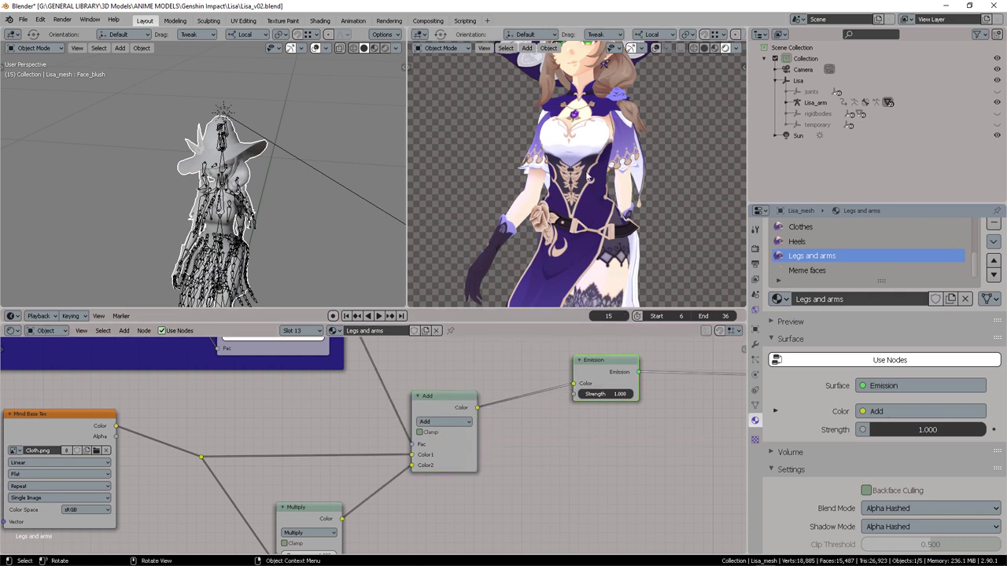
middle_drag(450, 425, 463, 470)
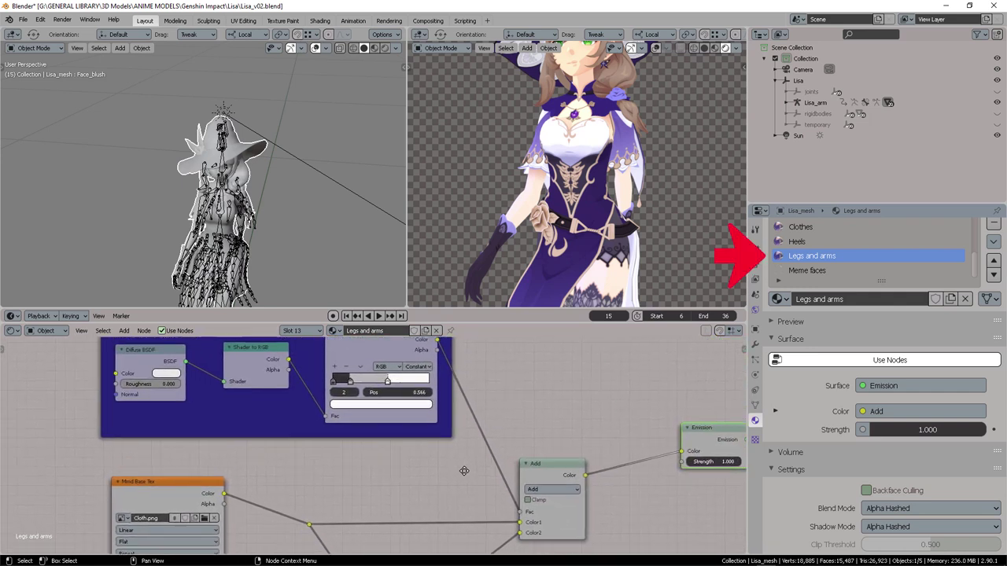
middle_drag(598, 197, 590, 277)
drag(557, 325, 557, 408)
middle_drag(616, 489, 622, 511)
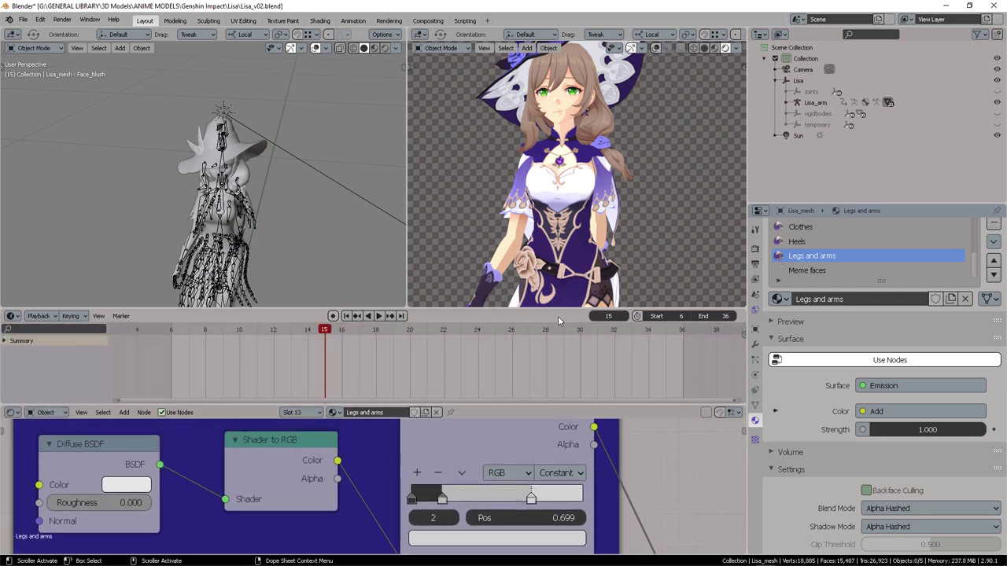
drag(557, 307, 557, 391)
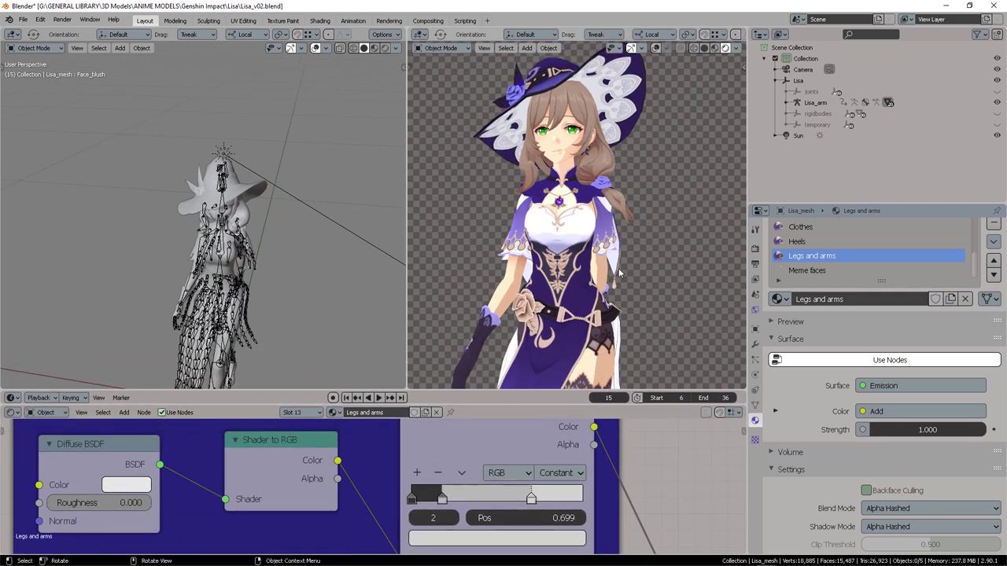
- Inspect the character's shading from several angles and during animation playback
mouse_move(619, 269)
middle_down()
mouse_move(349, 261)
mouse_move(293, 209)
mouse_move(309, 215)
mouse_move(341, 175)
mouse_move(313, 206)
middle_up()
scroll(309, 216, up, 3)
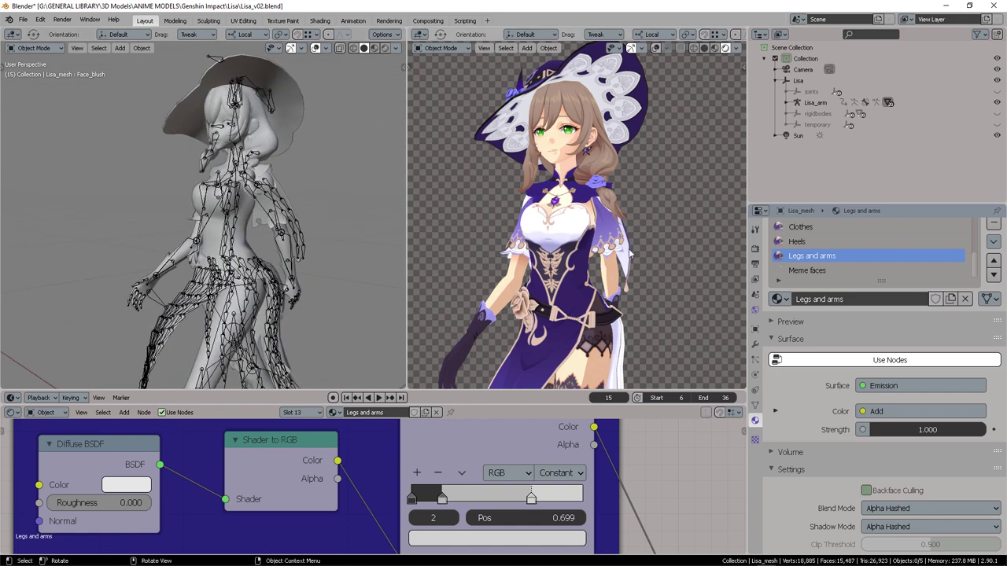
middle_drag(629, 253, 409, 252)
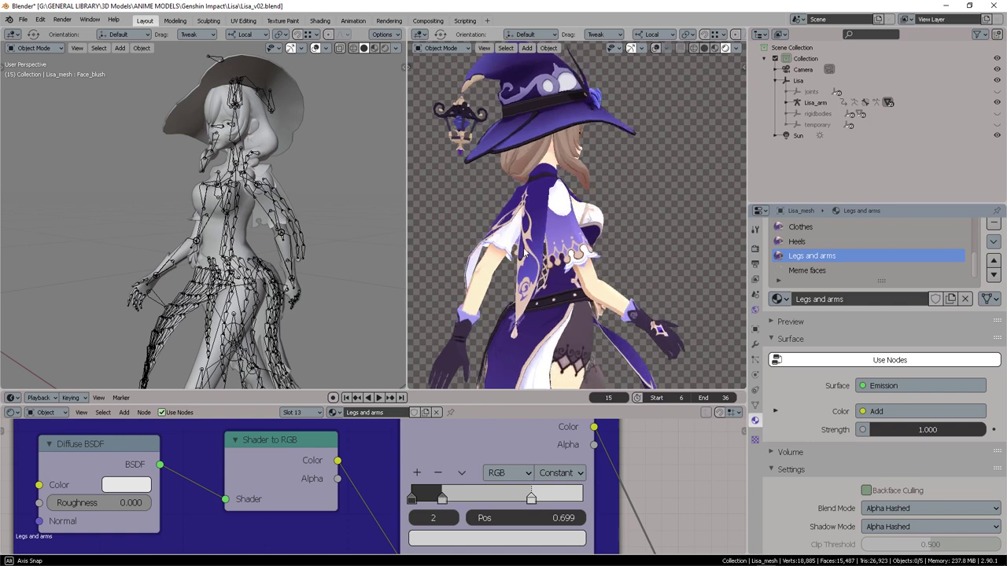
middle_drag(520, 250, 681, 247)
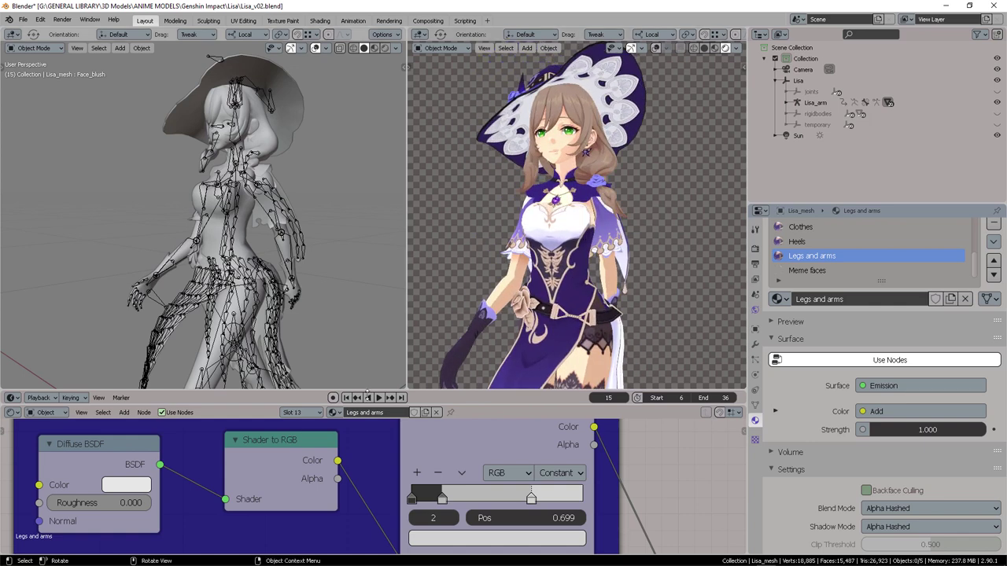
click(378, 398)
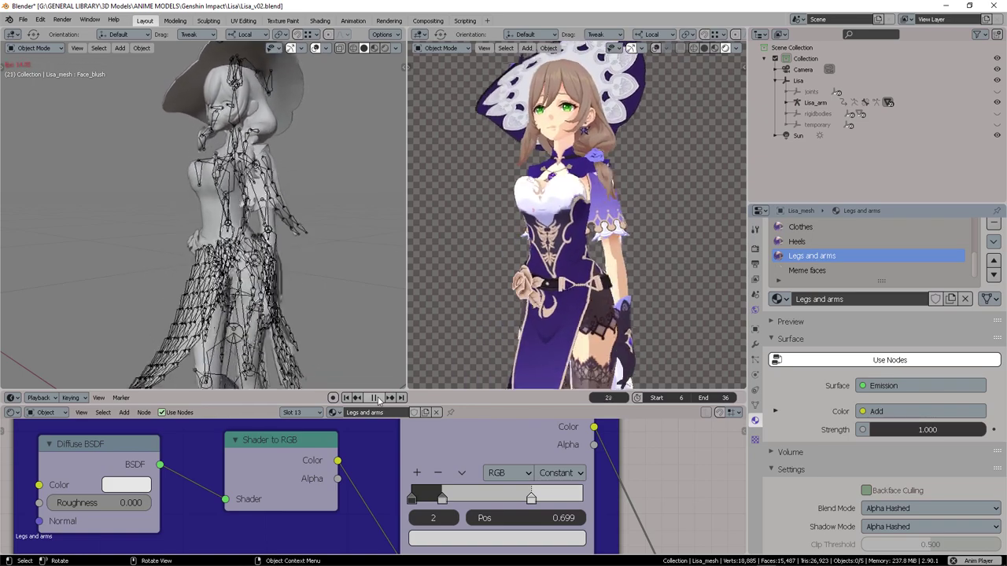
click(378, 398)
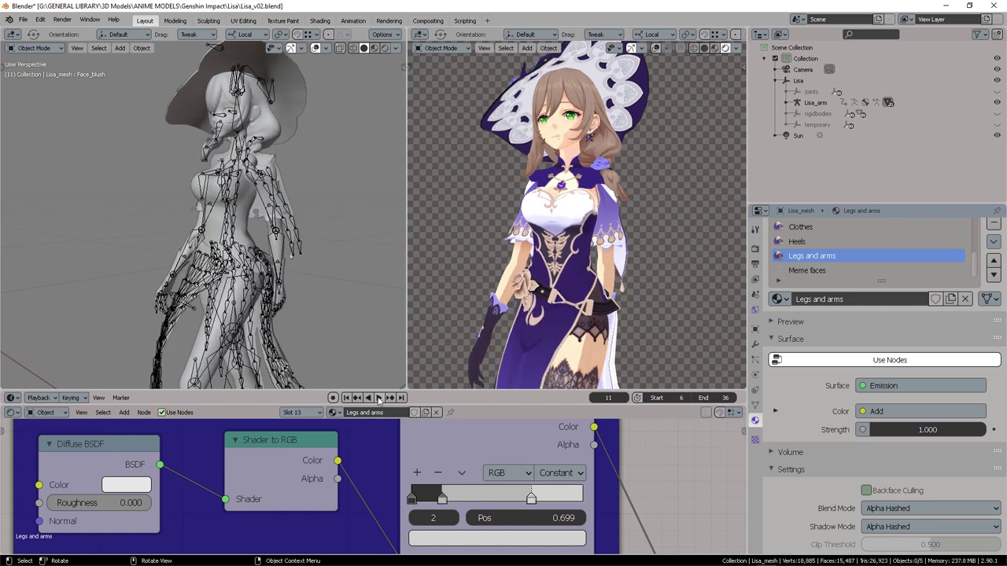
click(347, 398)
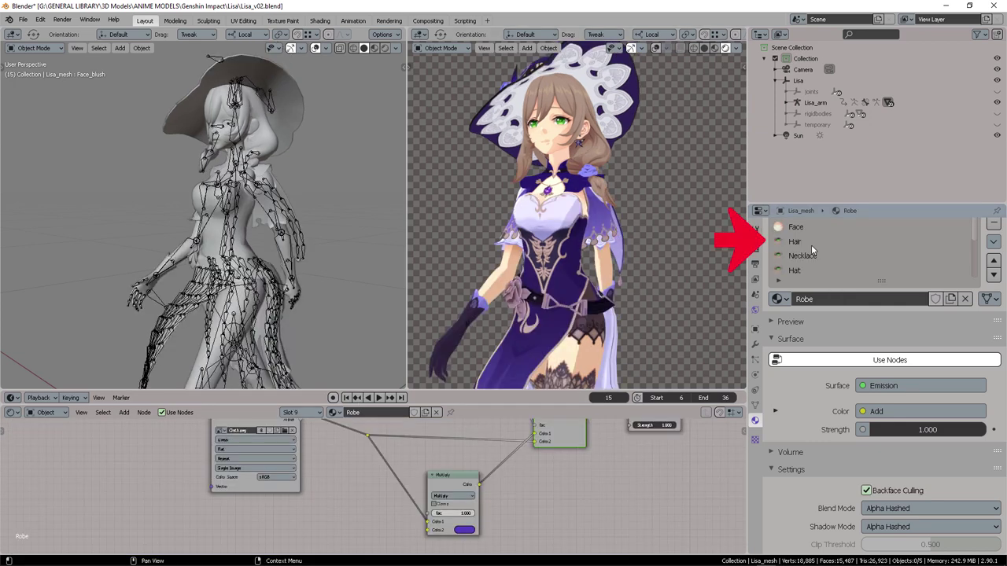
- Select the Hair material of the Lisa mesh and enlarge the node editor to work on its nodes
click(811, 241)
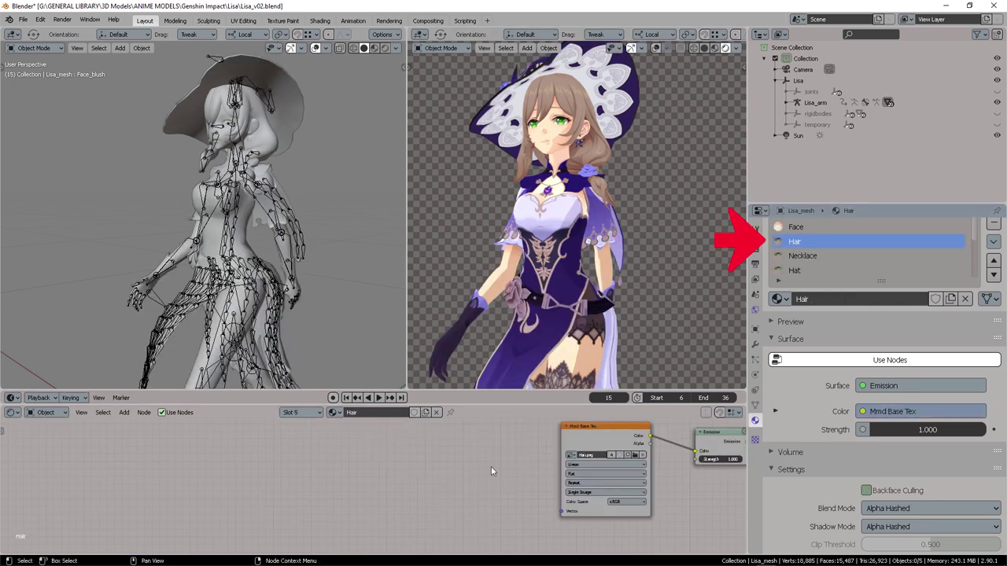
middle_drag(512, 467, 292, 467)
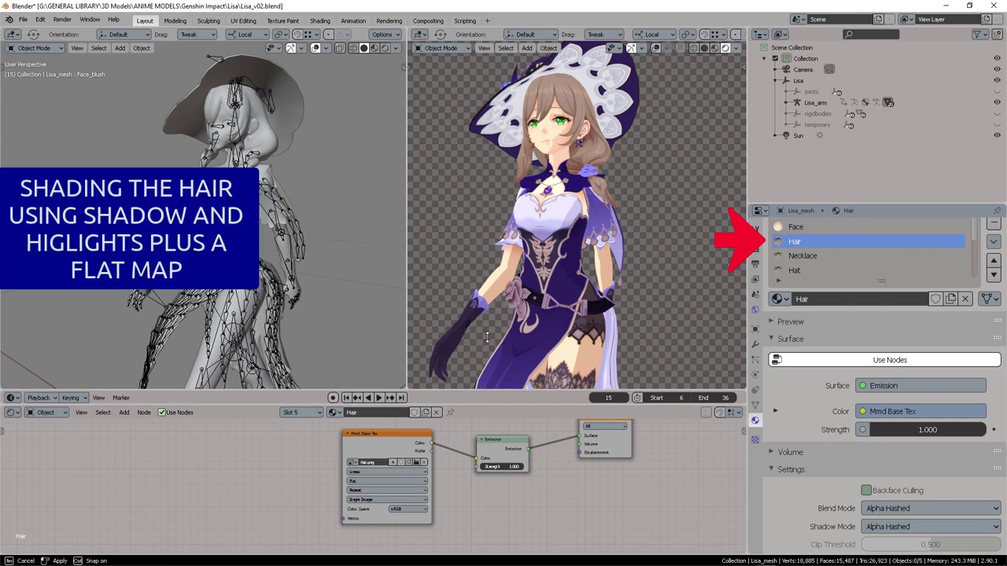
drag(487, 337, 476, 246)
drag(457, 398, 459, 267)
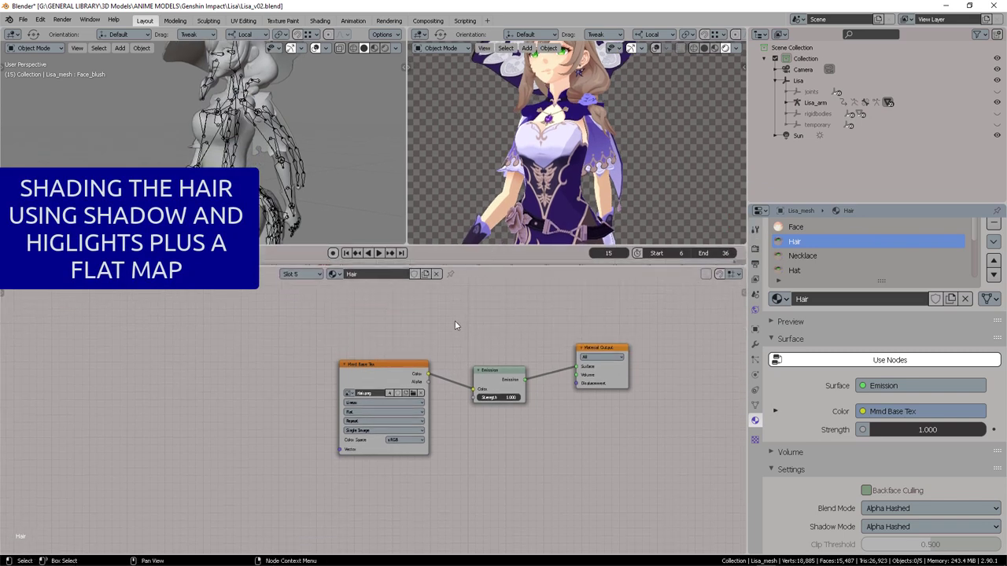
- Cut the link between the Hair texture and the Emission node and move the texture away to make room
scroll(464, 318, up, 2)
drag(387, 350, 289, 347)
ctrl+right_drag(466, 344, 407, 363)
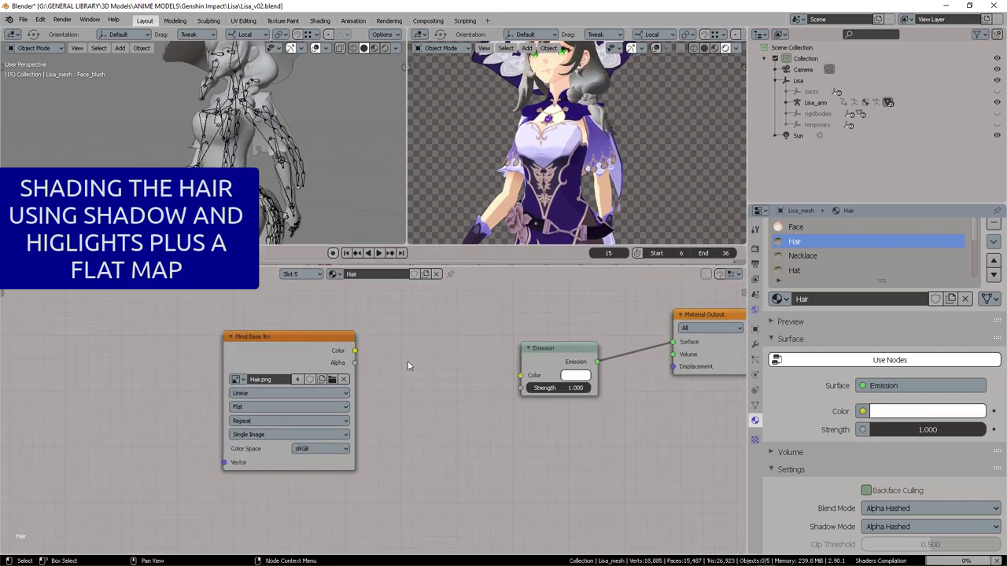
drag(312, 349, 234, 360)
- Add a Separate RGB node beside the Hair.png texture and connect the texture's Color output to its Image input
key(shift+a)
click(391, 342)
text(separ)
key(Down)
key(Return)
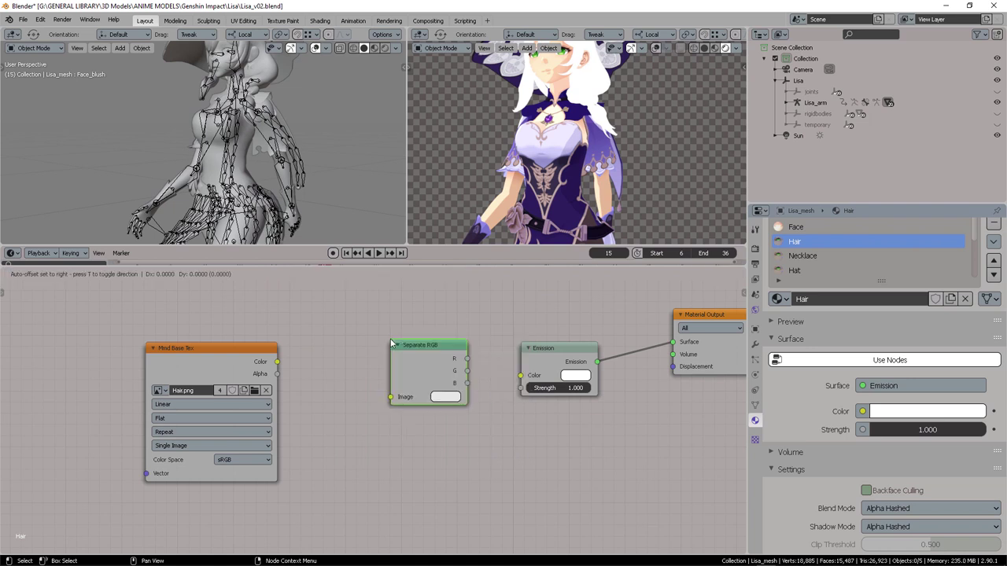
click(391, 342)
drag(277, 362, 390, 396)
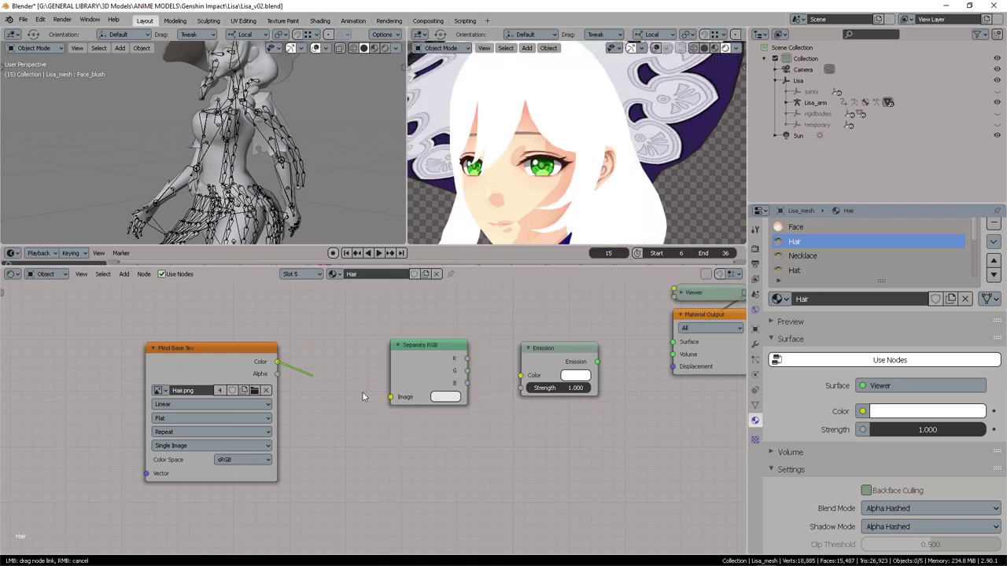
drag(414, 354, 373, 320)
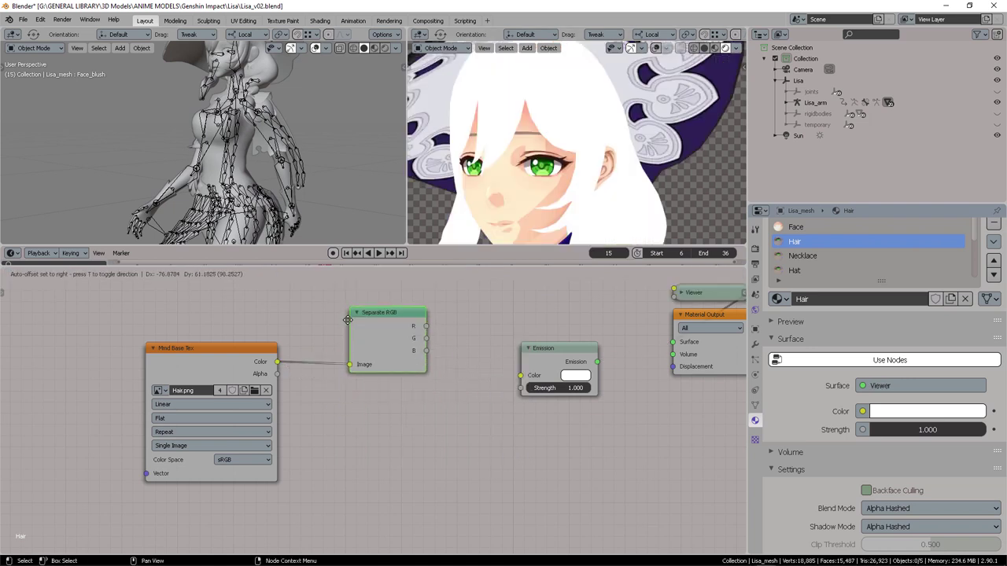
drag(373, 320, 363, 341)
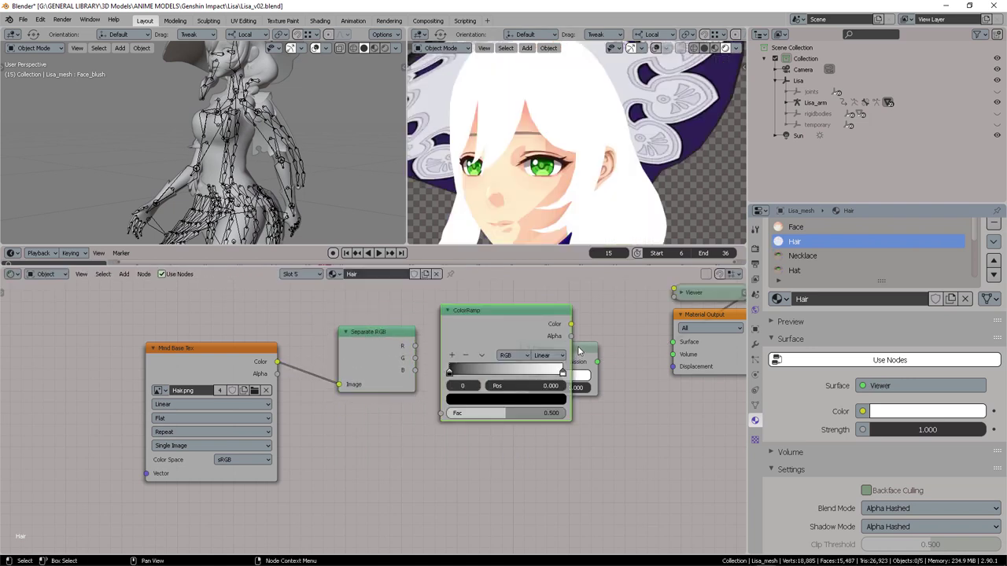
- Feed the Separate RGB's R output into a new ColorRamp and preview the ramp on the hair, with the Emission moved aside
drag(581, 353, 685, 434)
drag(403, 346, 441, 413)
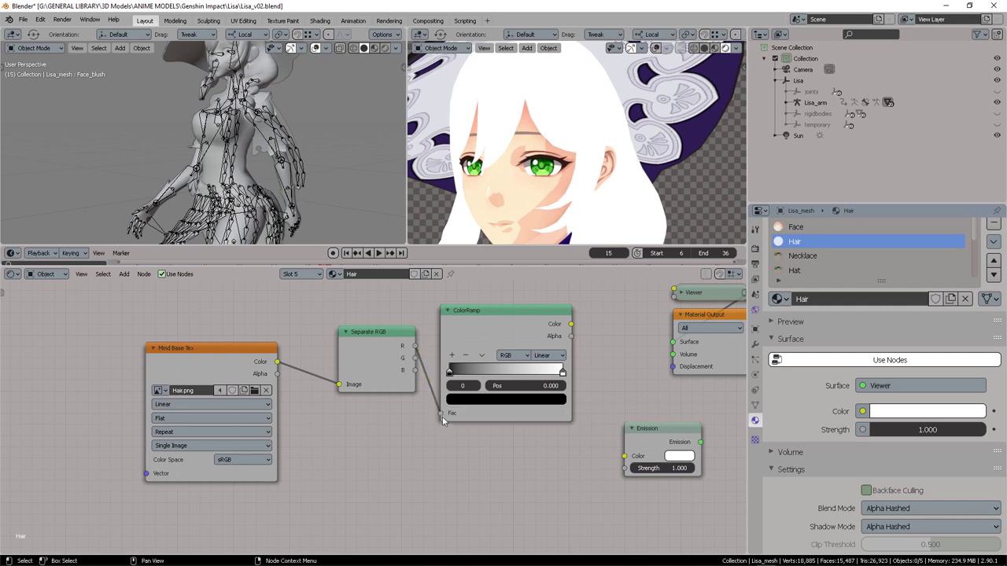
ctrl+shift+click(514, 320)
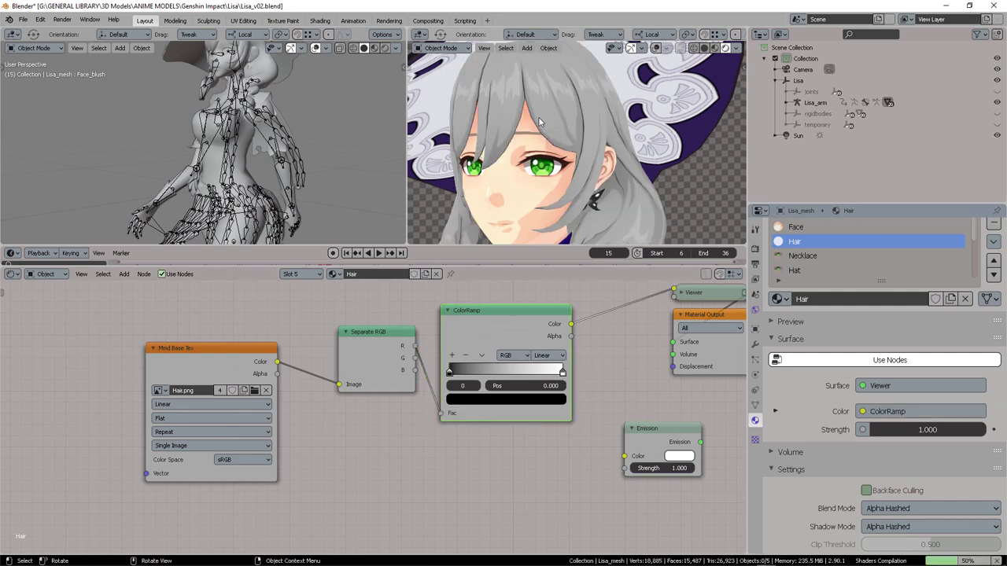
drag(394, 328, 386, 334)
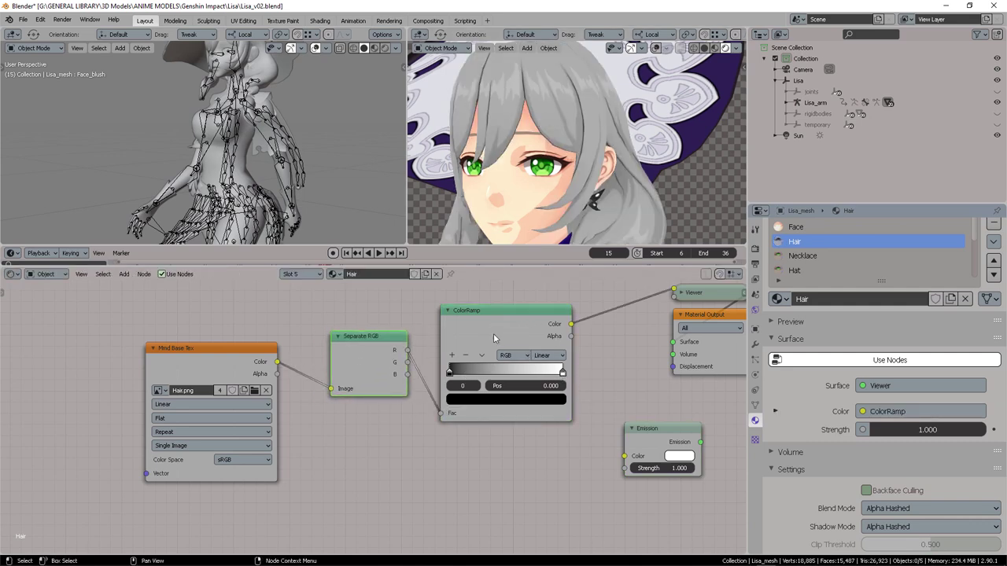
- Tighten the R-channel ColorRamp into a hard black-and-white cutoff, placing the white stop at position 0.341
drag(450, 372, 494, 378)
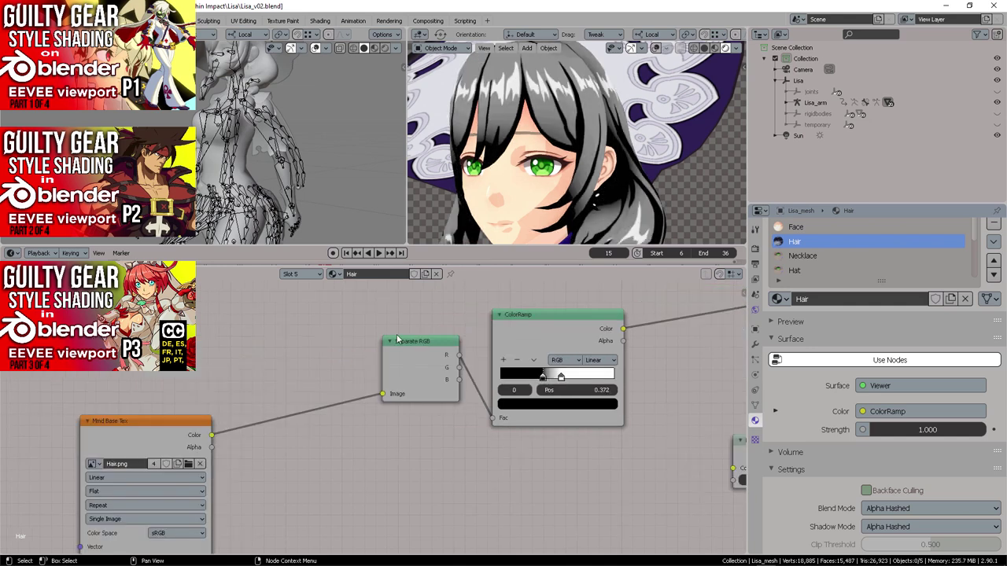
drag(402, 340, 315, 351)
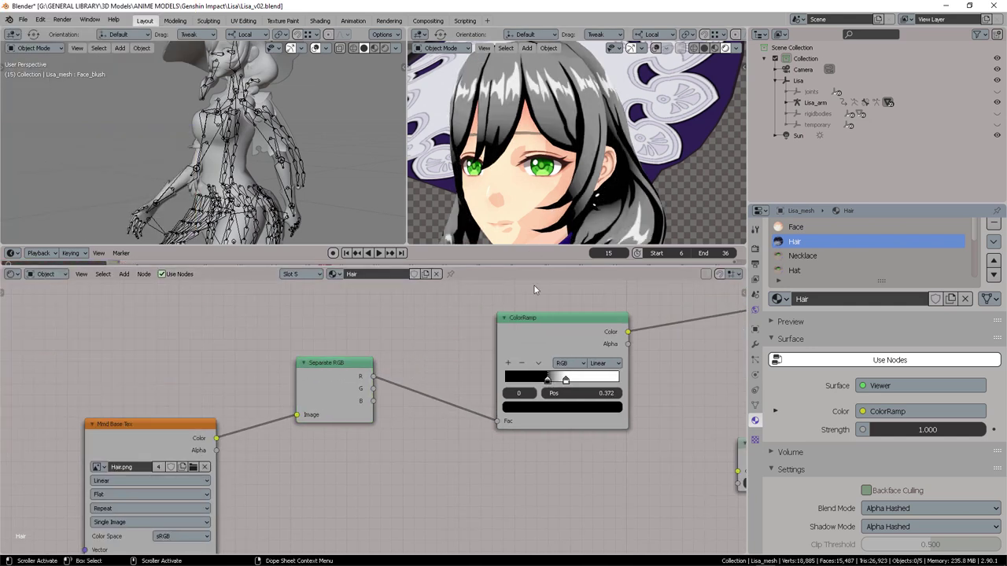
mouse_move(548, 380)
mouse_down()
mouse_move(561, 379)
mouse_move(530, 382)
mouse_move(542, 382)
mouse_up()
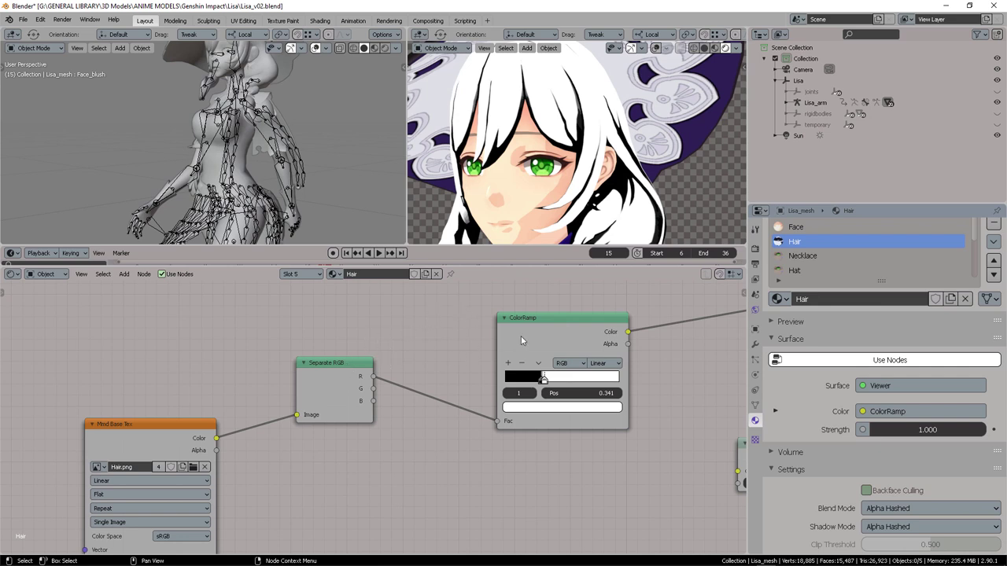
- Wrap the R-channel ColorRamp in a red frame labelled Shadow Threshold
key(shift+p)
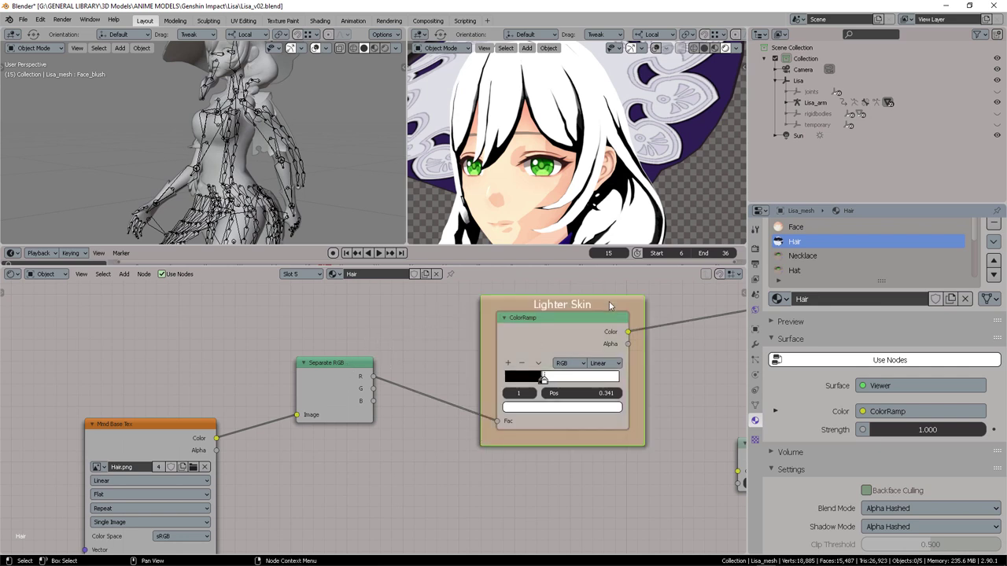
key(F9)
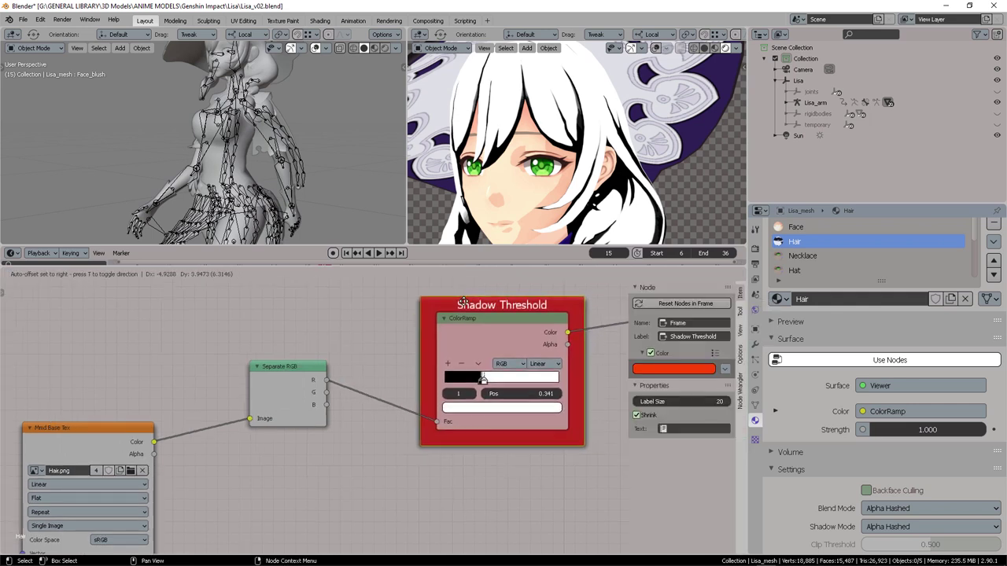
mouse_move(378, 343)
middle_down()
mouse_move(374, 329)
mouse_move(367, 335)
mouse_move(385, 329)
middle_up()
- Add a second ColorRamp below the Shadow Threshold frame, connect the Separate RGB's G output to it and preview it
mouse_move(367, 409)
middle_down()
mouse_move(371, 392)
mouse_move(355, 395)
middle_up()
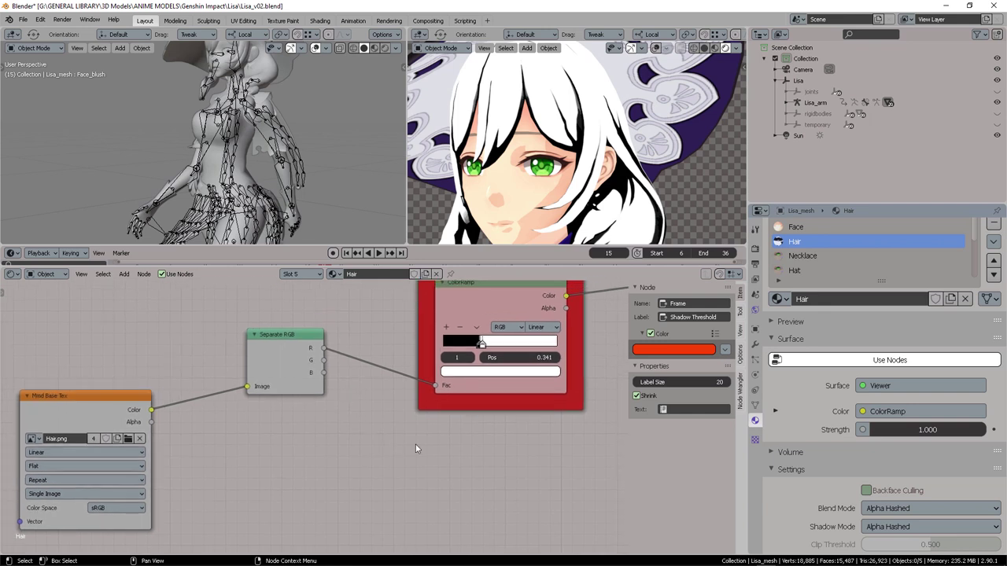
key(shift+a)
click(410, 438)
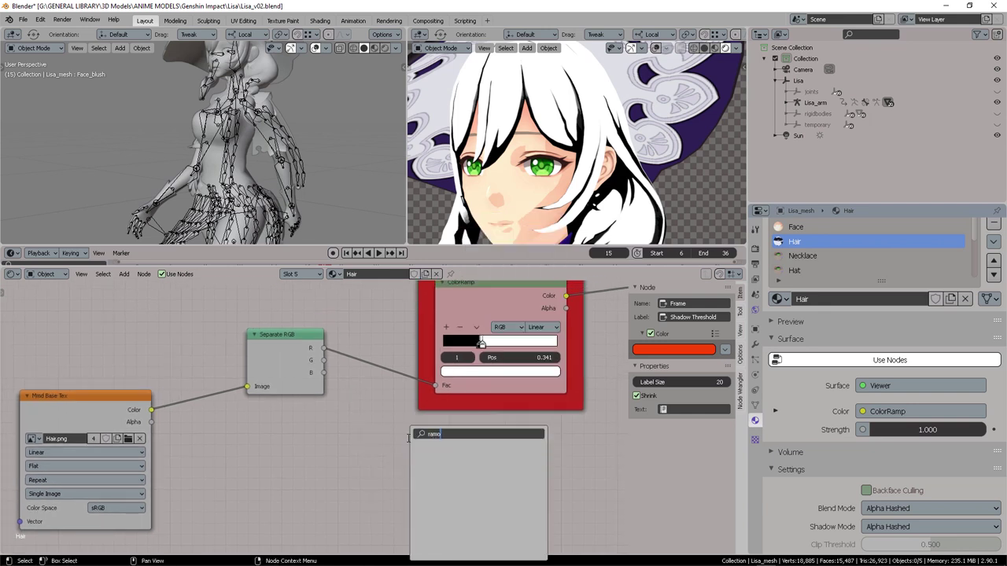
key(BackSpace)
key(BackSpace)
key(Return)
click(408, 436)
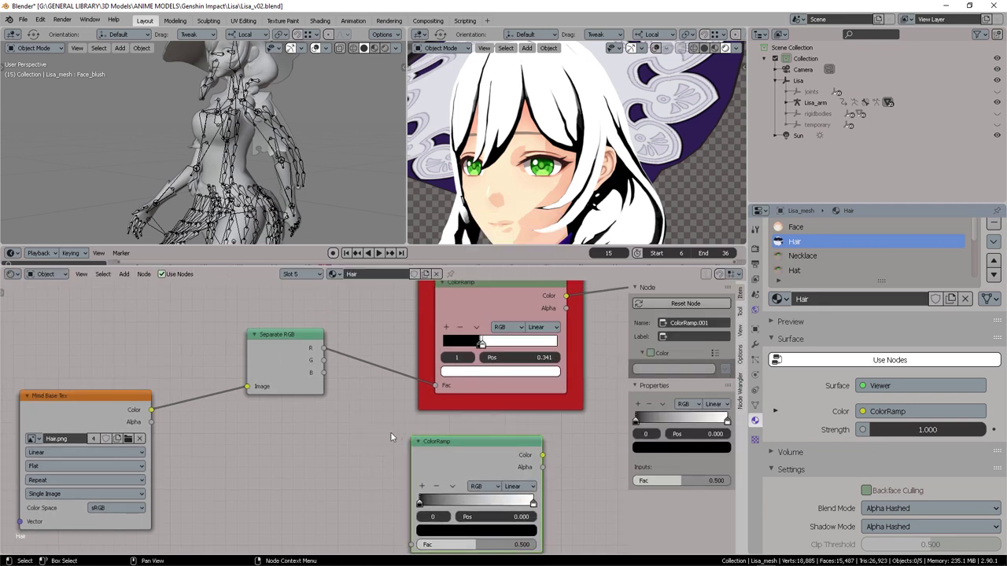
middle_drag(347, 400, 351, 350)
drag(328, 307, 417, 495)
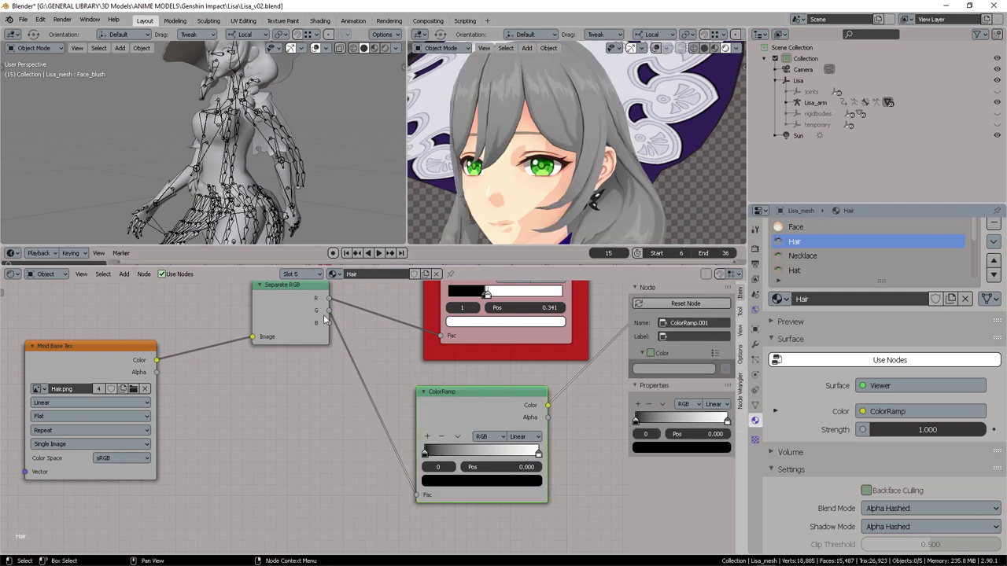
- Try the Separate RGB's B output as the lower ColorRamp's input for comparison, and reconnect the G output
drag(329, 322, 417, 495)
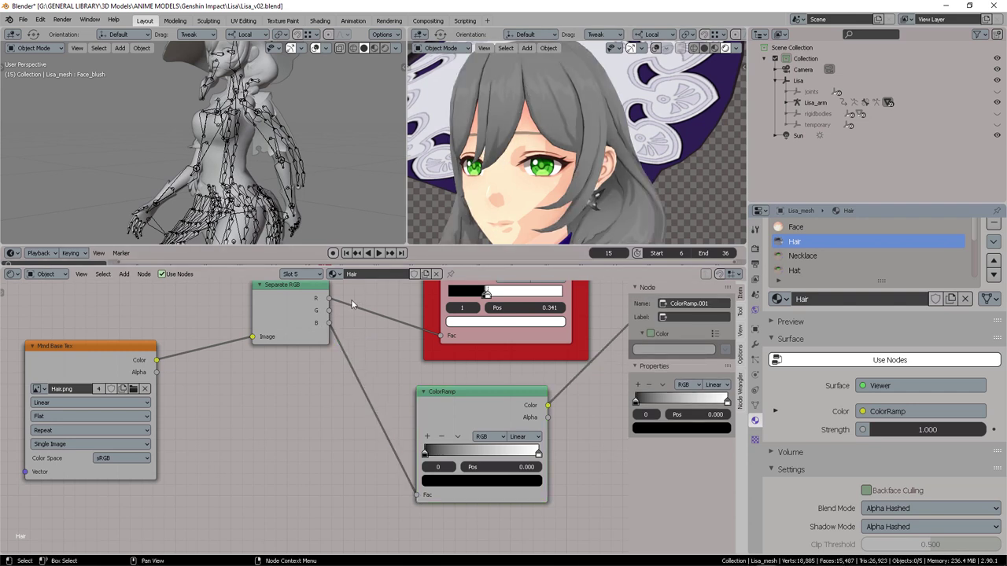
click(334, 317)
drag(417, 495, 417, 495)
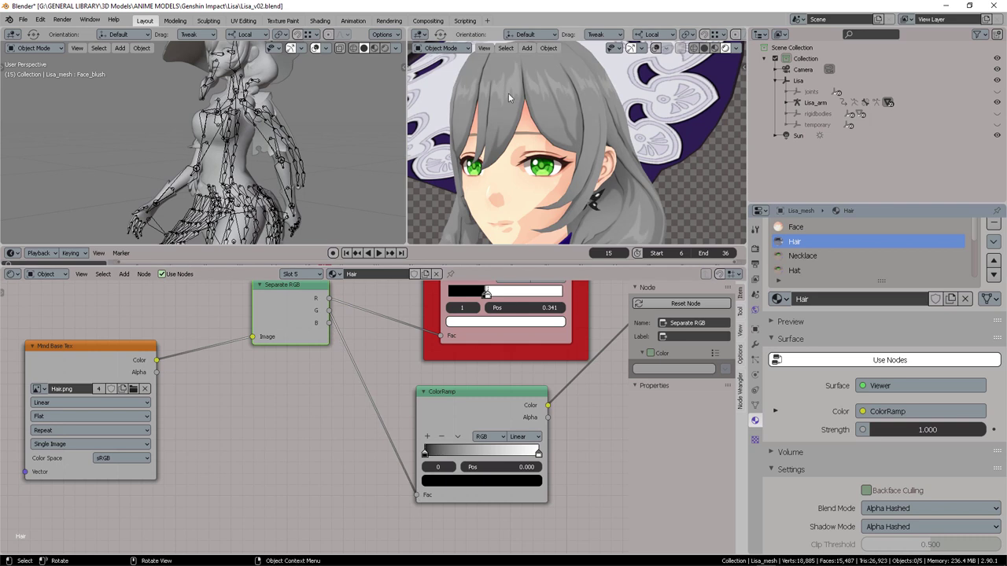
- Set the lower ColorRamp's black stop to grey 8F8F8F and bring its stops closer, with the white stop at position 0.434
drag(313, 304, 317, 326)
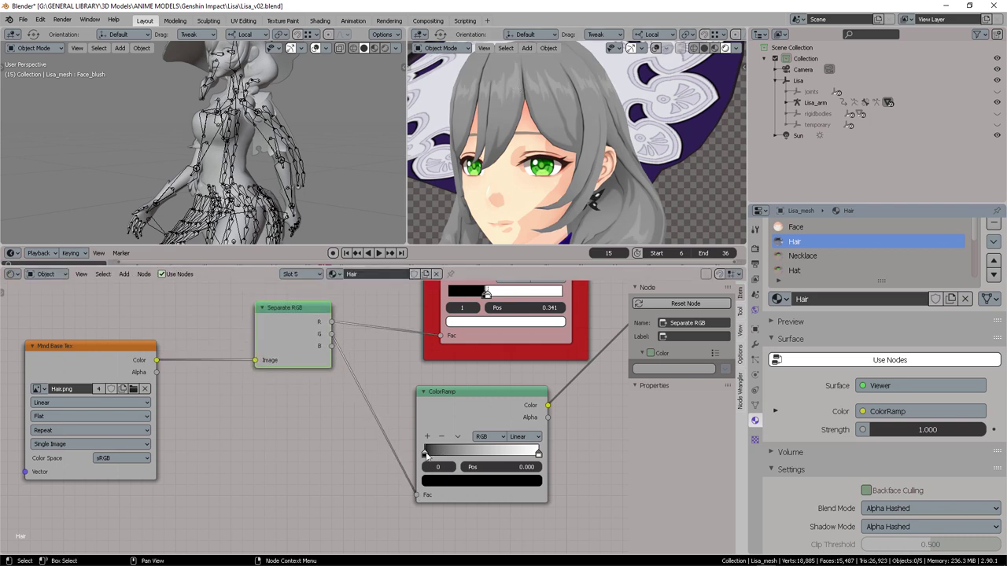
click(464, 486)
click(518, 350)
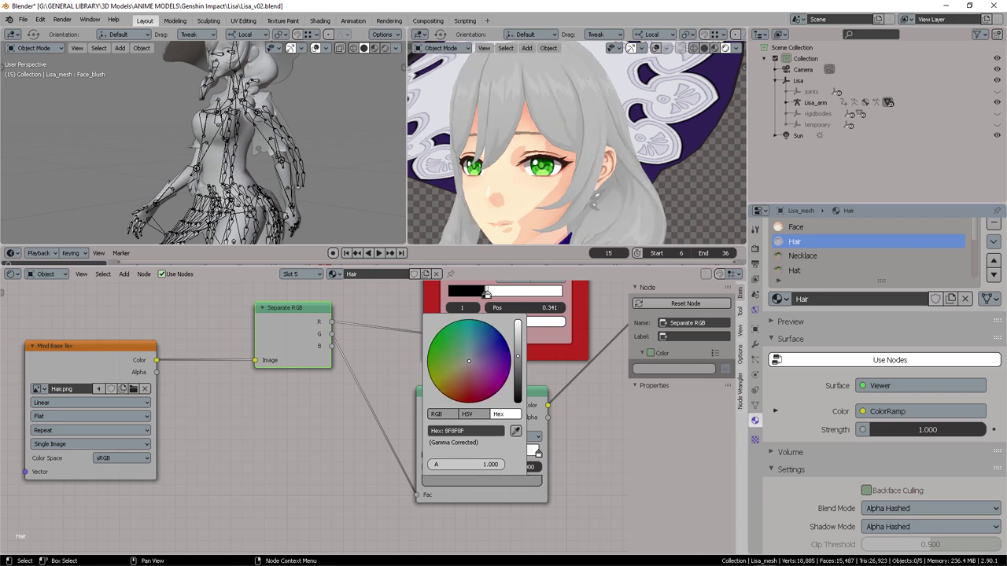
drag(538, 453, 459, 457)
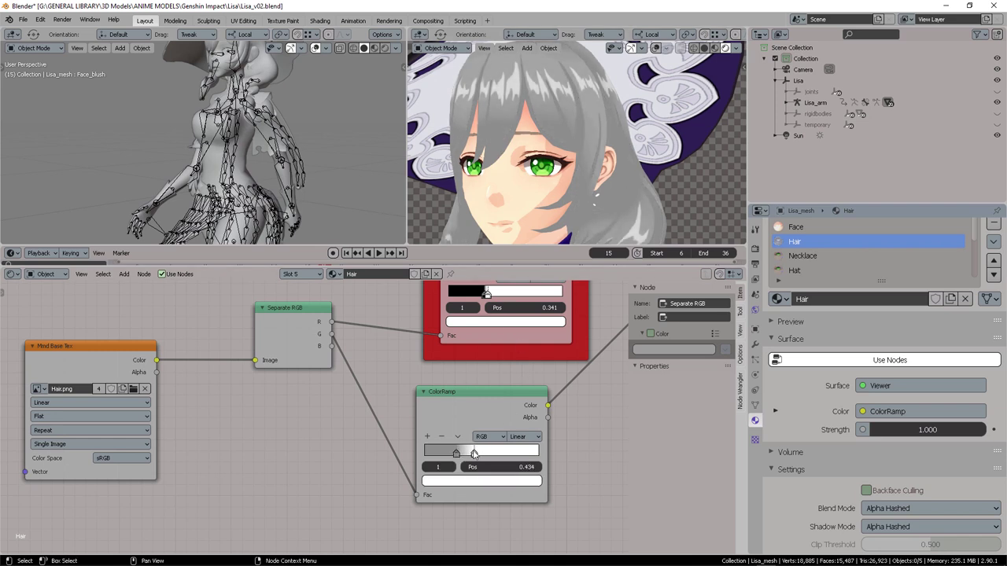
- Fine-tune the lower ColorRamp's stops, with the grey stop at 0.305, and wrap it in a green frame labelled Highlights
mouse_move(473, 453)
mouse_down()
mouse_move(483, 454)
mouse_move(462, 457)
mouse_up()
middle_drag(597, 117, 604, 144)
drag(483, 407, 501, 412)
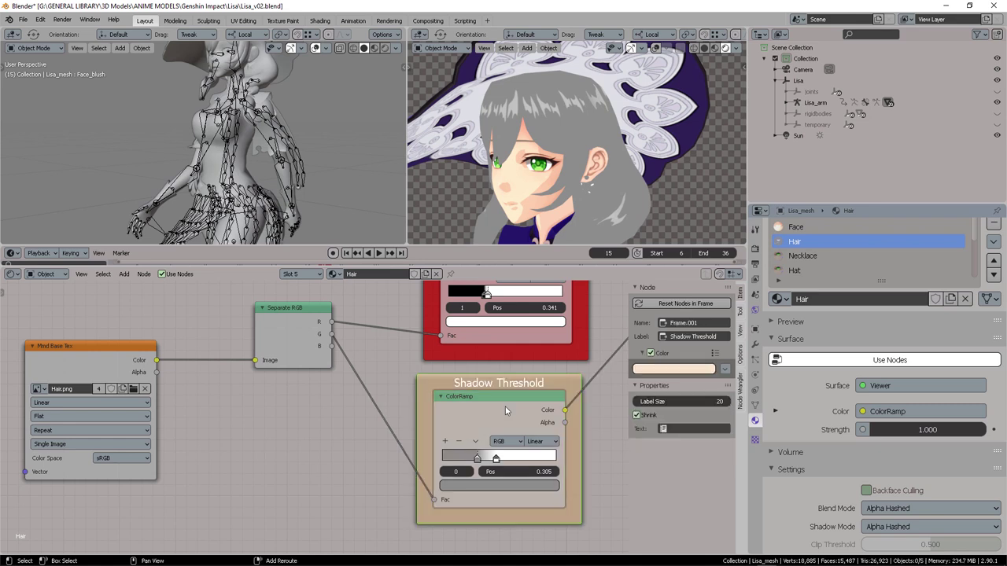
click(675, 368)
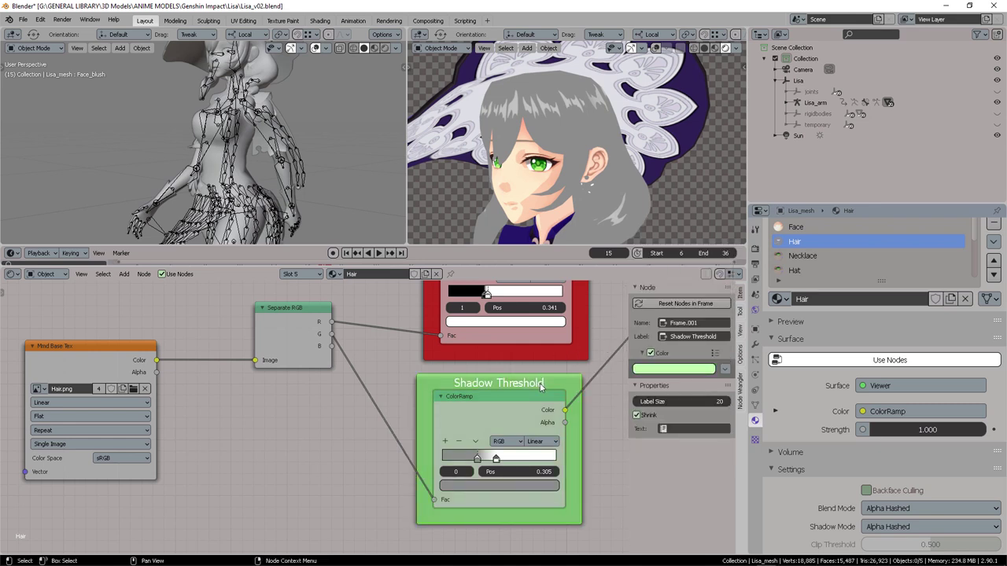
key(F2)
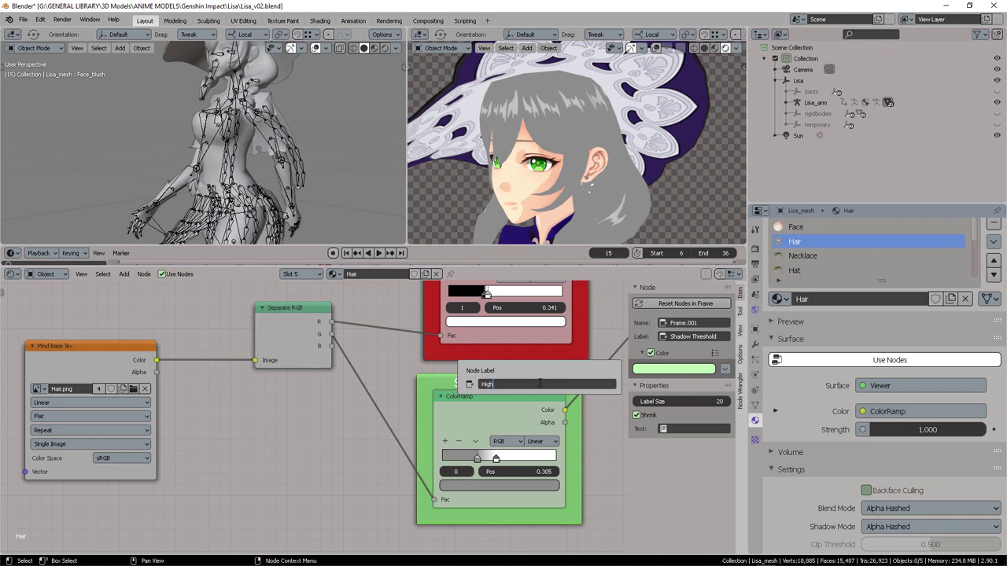
key(Return)
middle_drag(520, 383, 387, 387)
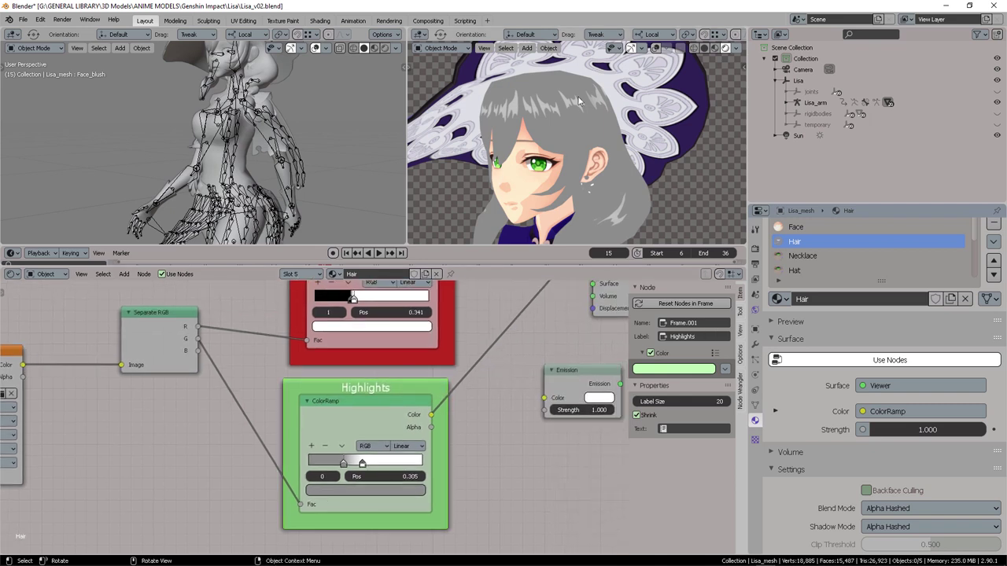
- Move the output nodes aside and add a ColorRamp fed by the Highlights ramp's Color output, previewing it on the hair
middle_drag(511, 362, 381, 432)
drag(503, 324, 620, 333)
key(n)
middle_drag(588, 352, 562, 337)
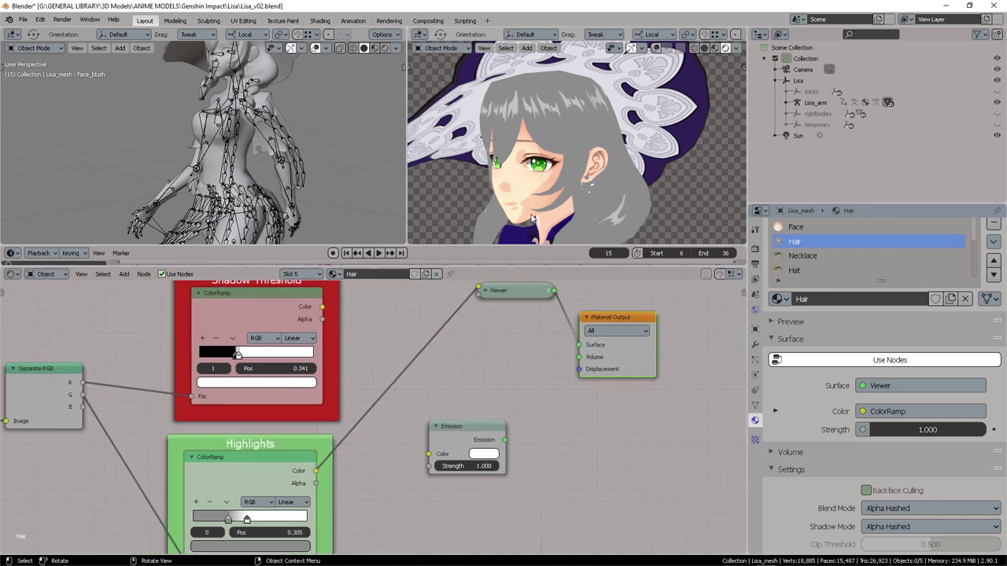
drag(469, 431, 576, 436)
middle_drag(454, 409, 534, 366)
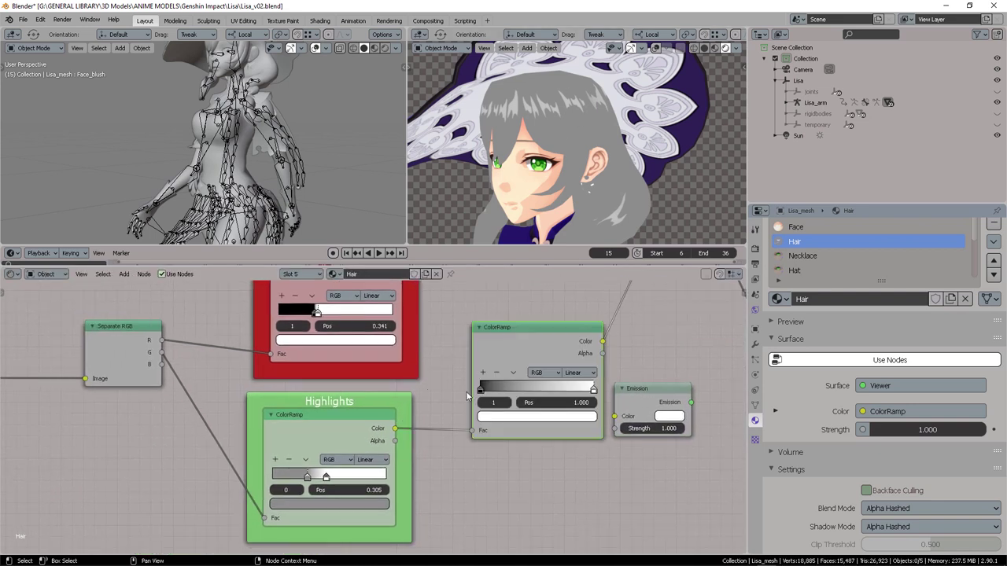
- Tighten the new ColorRamp's black and white stops around the highlight boundary, with the white stop at position 0.465
drag(481, 390, 520, 389)
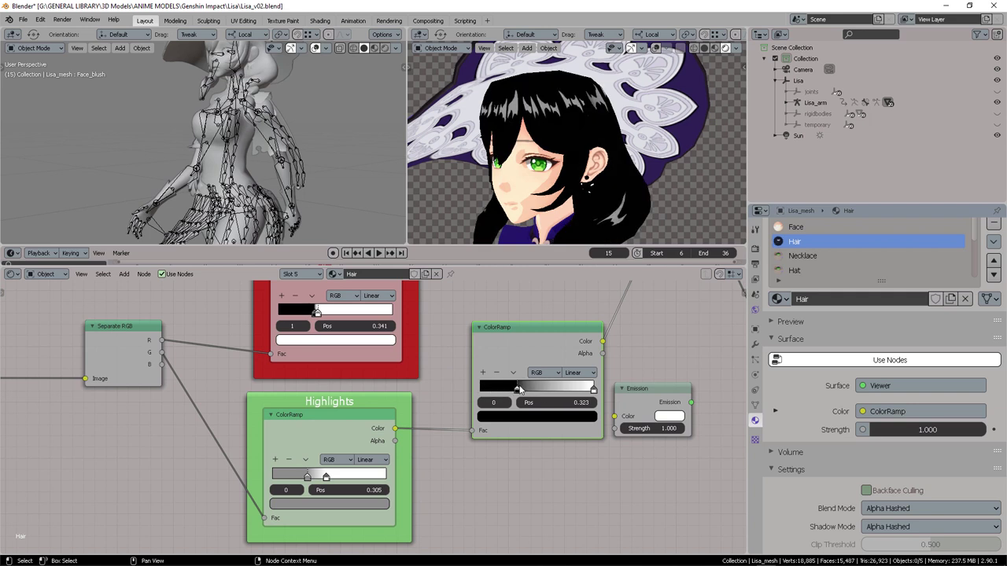
drag(593, 389, 577, 389)
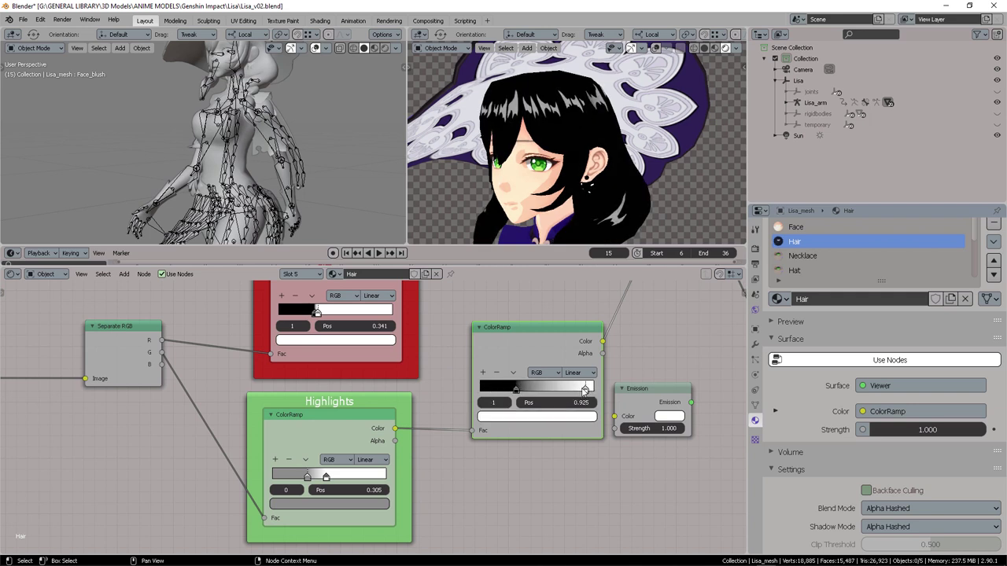
middle_drag(485, 451, 514, 420)
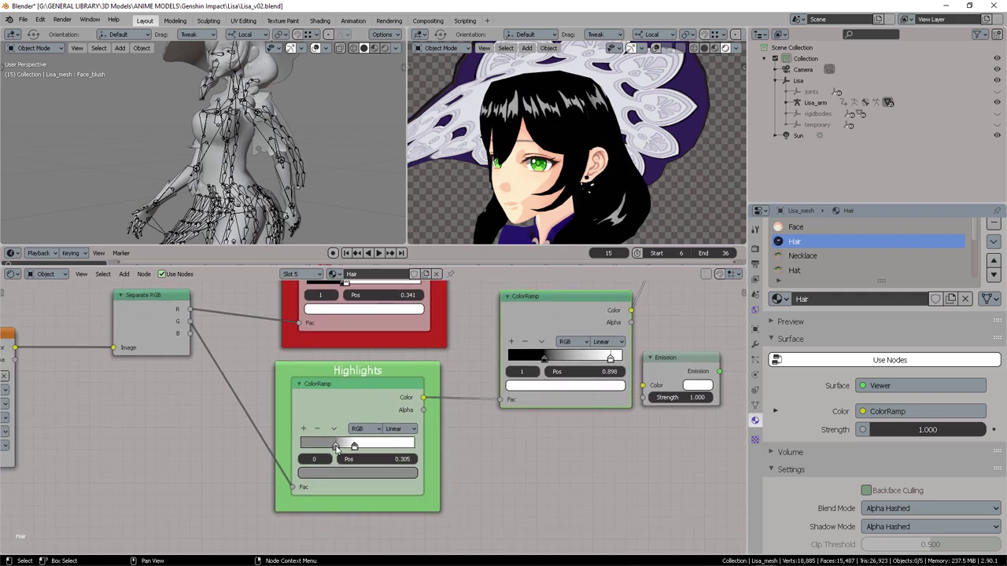
click(544, 359)
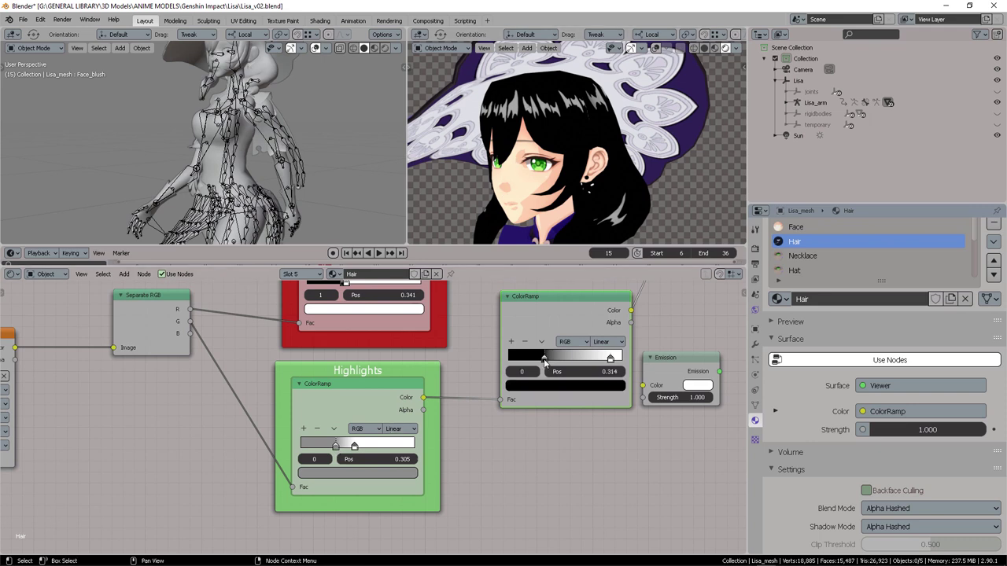
mouse_move(543, 359)
mouse_down()
mouse_move(560, 359)
mouse_move(544, 359)
mouse_up()
drag(610, 359, 577, 360)
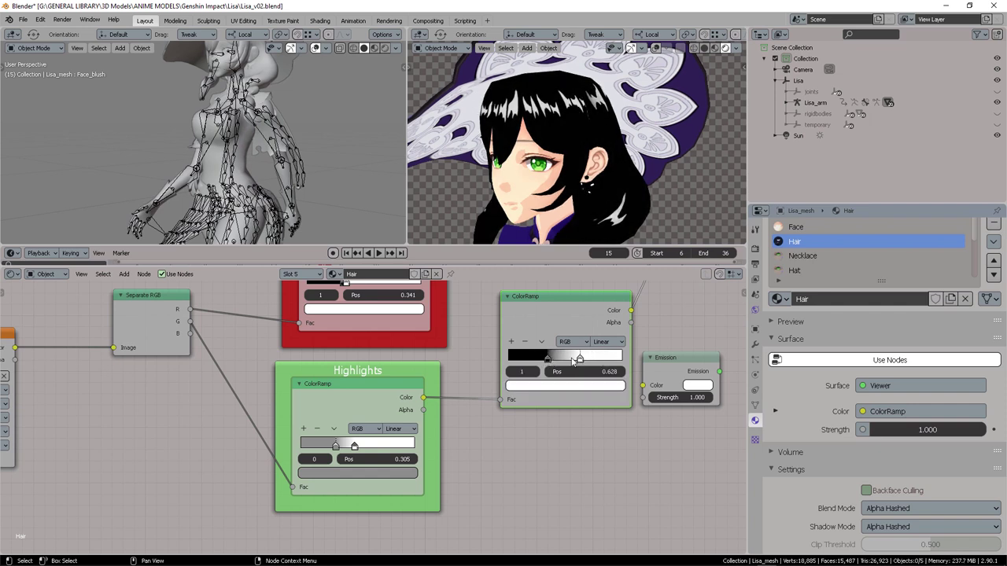
- Compare the hair previews of the Shadow Threshold ColorRamp and the second highlights ColorRamp, ending on the Shadow Threshold
middle_drag(380, 320, 379, 331)
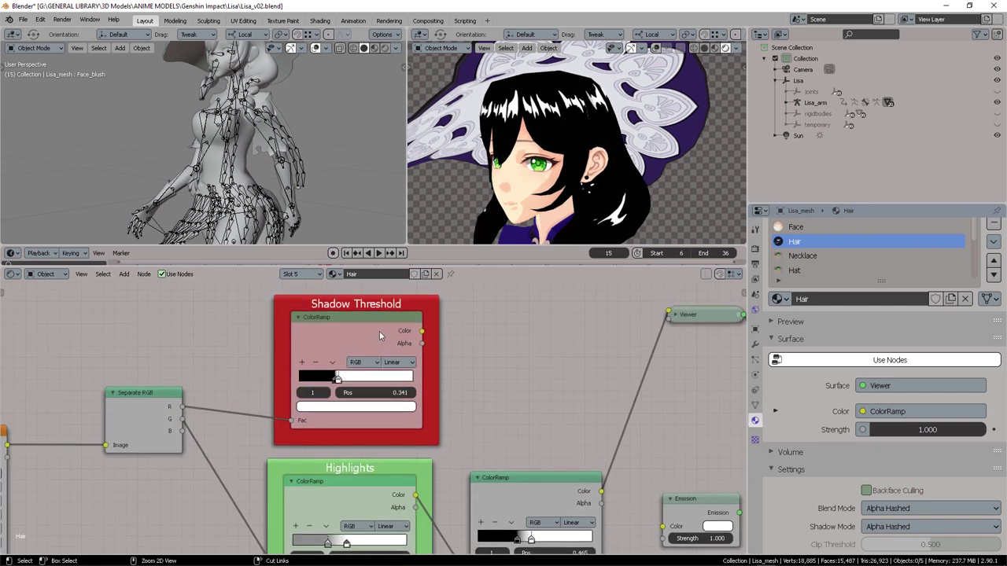
ctrl+shift+click(379, 330)
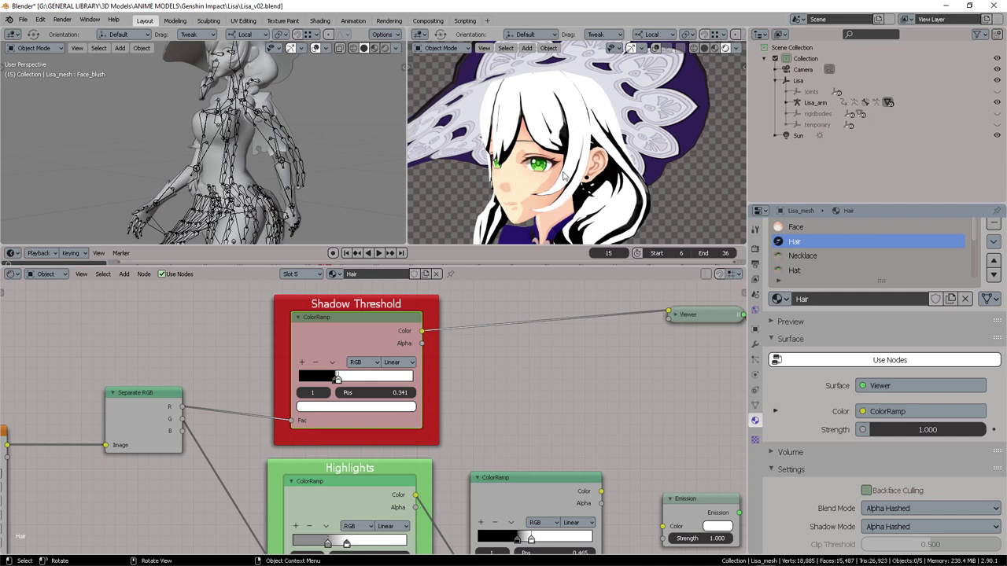
middle_drag(560, 370, 548, 296)
ctrl+shift+click(541, 418)
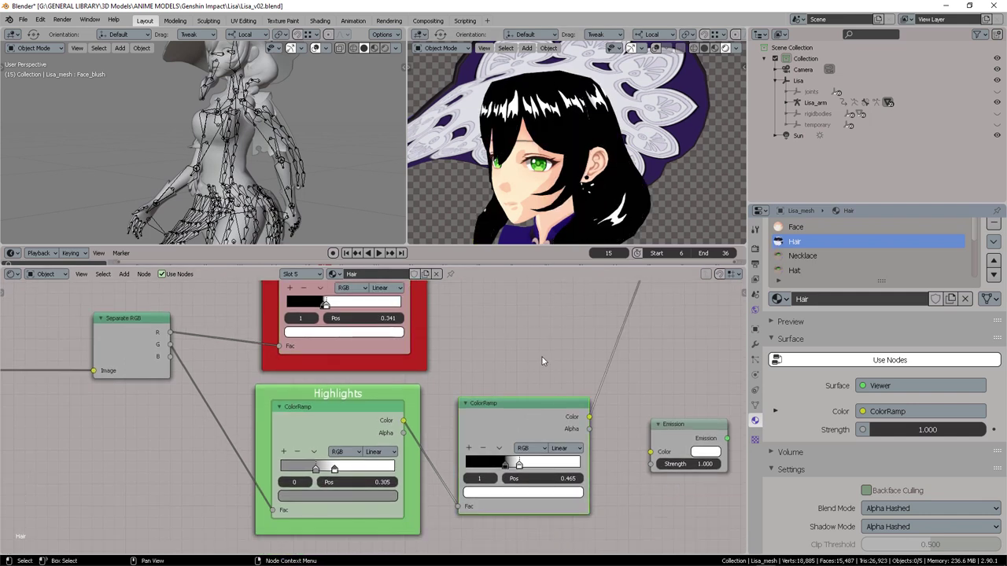
middle_drag(474, 333, 486, 407)
ctrl+shift+click(356, 346)
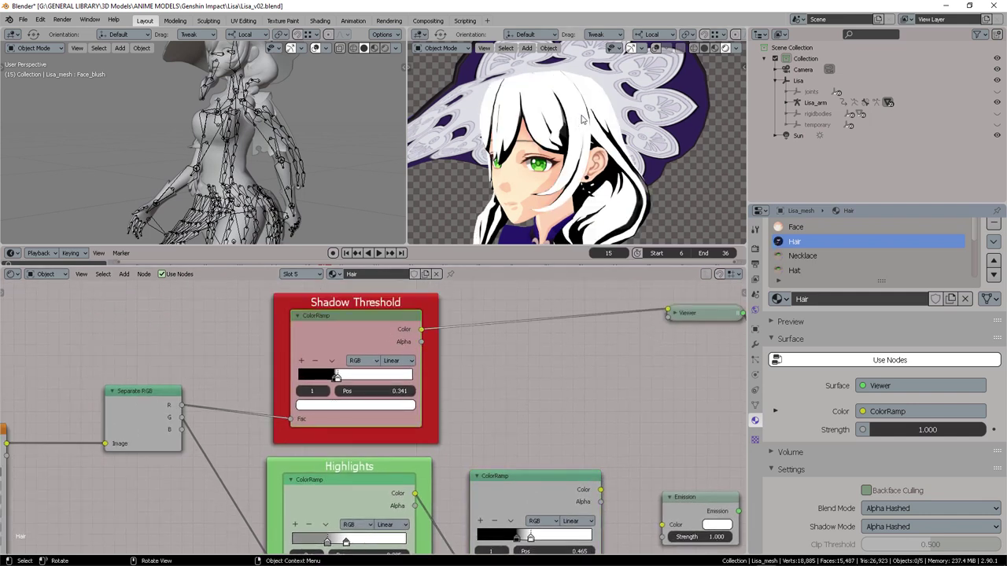
- Move the Emission node aside and add a Math node between it and the second highlights ColorRamp
scroll(561, 401, down, 4)
middle_drag(561, 380, 483, 317)
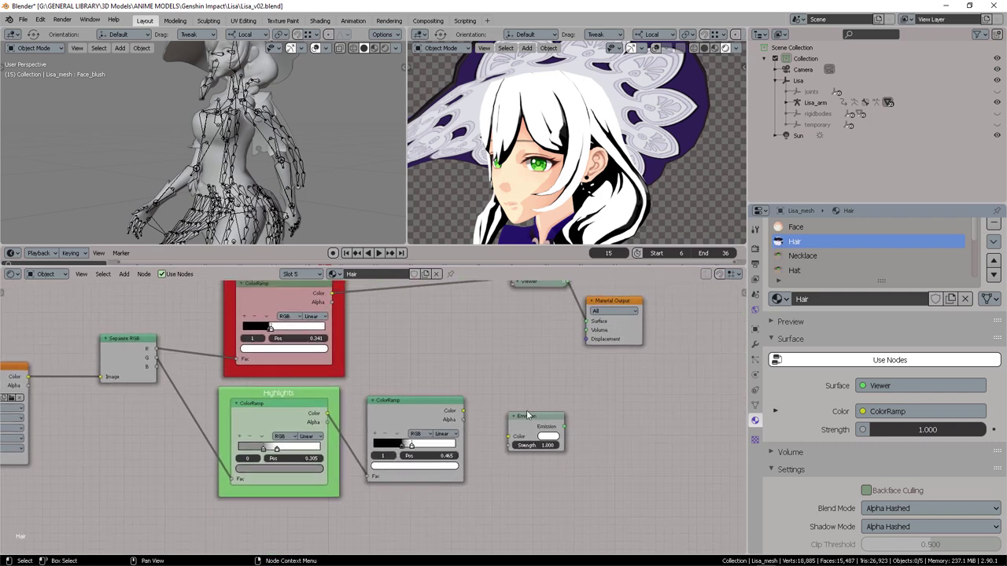
drag(534, 416, 644, 379)
click(545, 390)
middle_drag(571, 356, 596, 353)
key(shift+a)
click(573, 362)
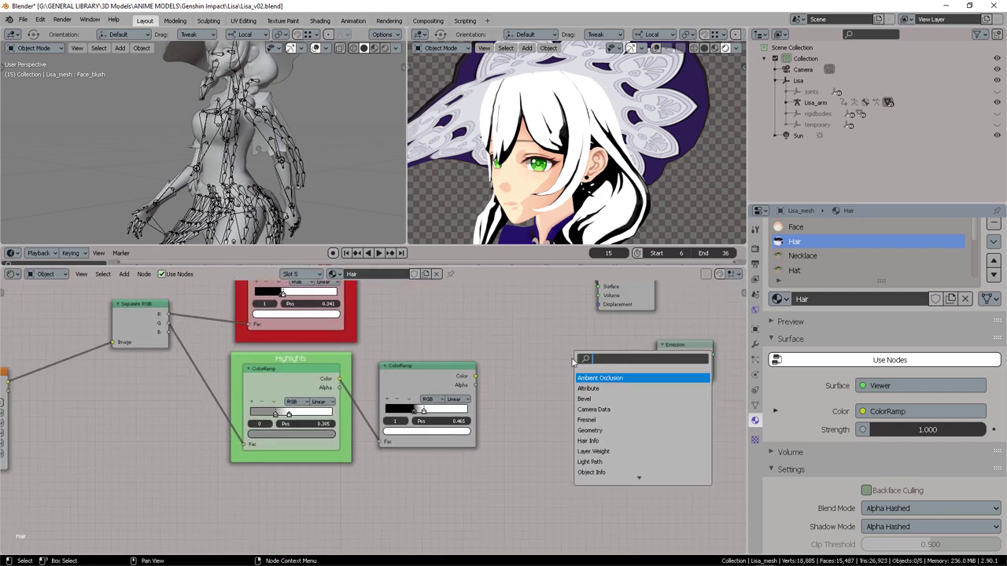
text(math)
key(Return)
click(560, 382)
- Set the Math node's operation to Greater Than and move the node slightly up
click(558, 390)
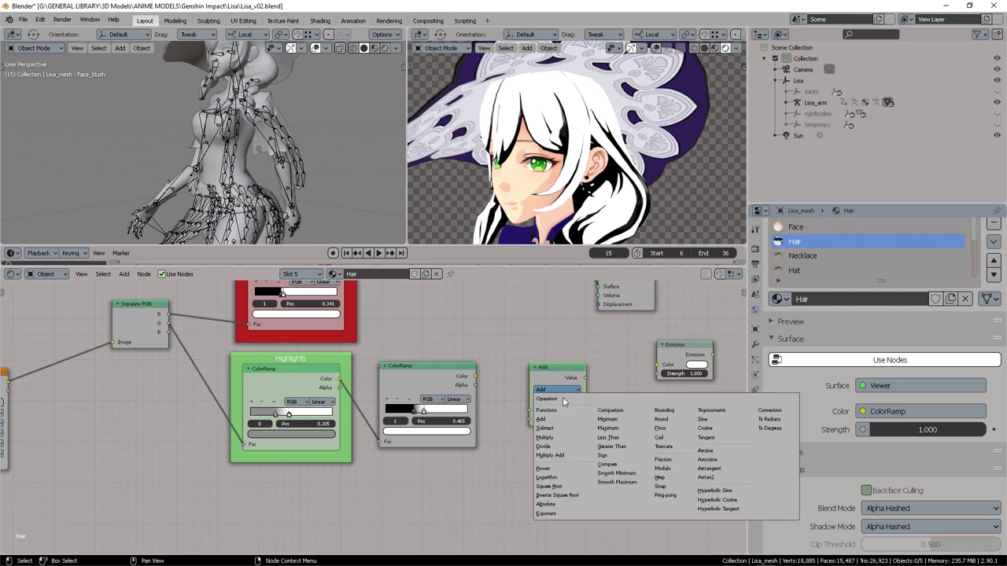
click(617, 450)
middle_drag(512, 394, 541, 415)
drag(578, 393, 575, 365)
middle_drag(524, 348, 554, 396)
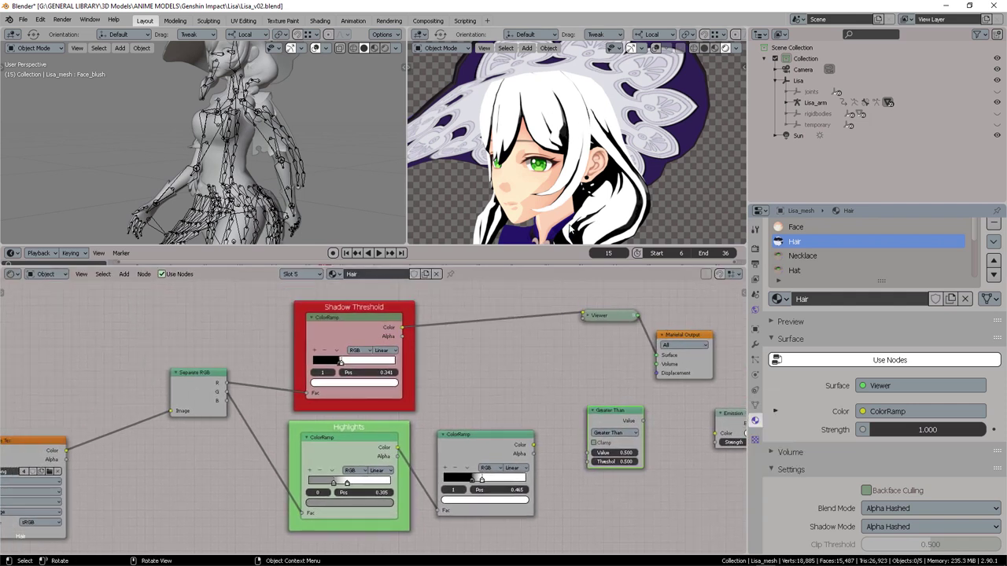
- Copy the PHYSICAL LIGHT / AKA Threshold frame with its nodes from the Robe material into the Hair material, above the Shadow Threshold frame
click(507, 398)
scroll(497, 384, down, 2)
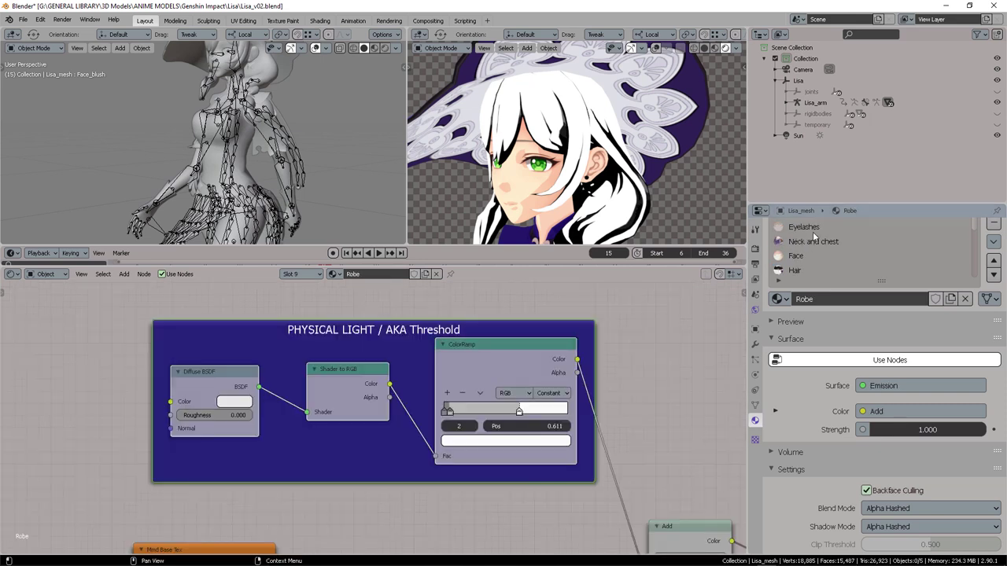
scroll(813, 236, down, 4)
click(813, 242)
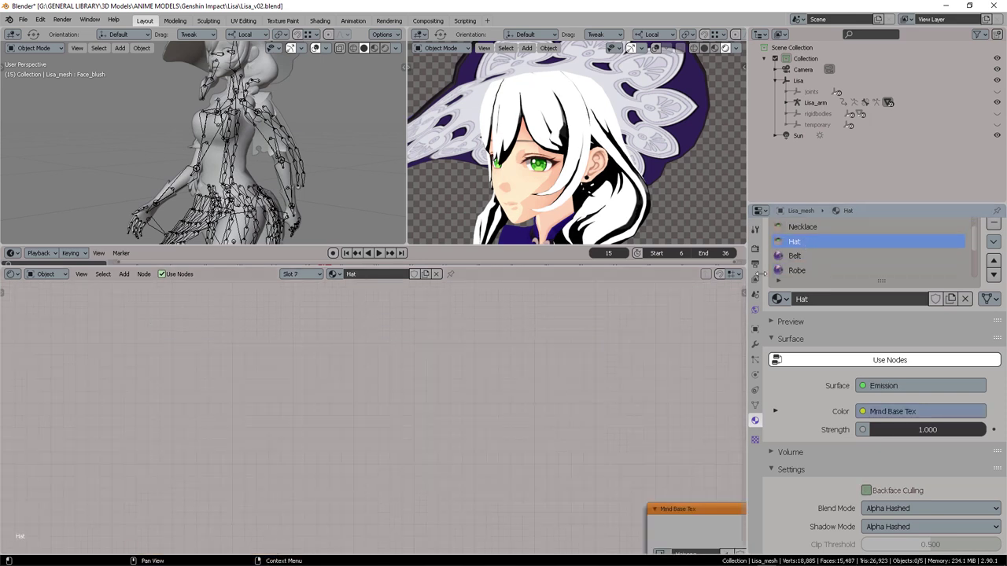
middle_drag(702, 446, 531, 419)
scroll(809, 258, up, 4)
click(801, 275)
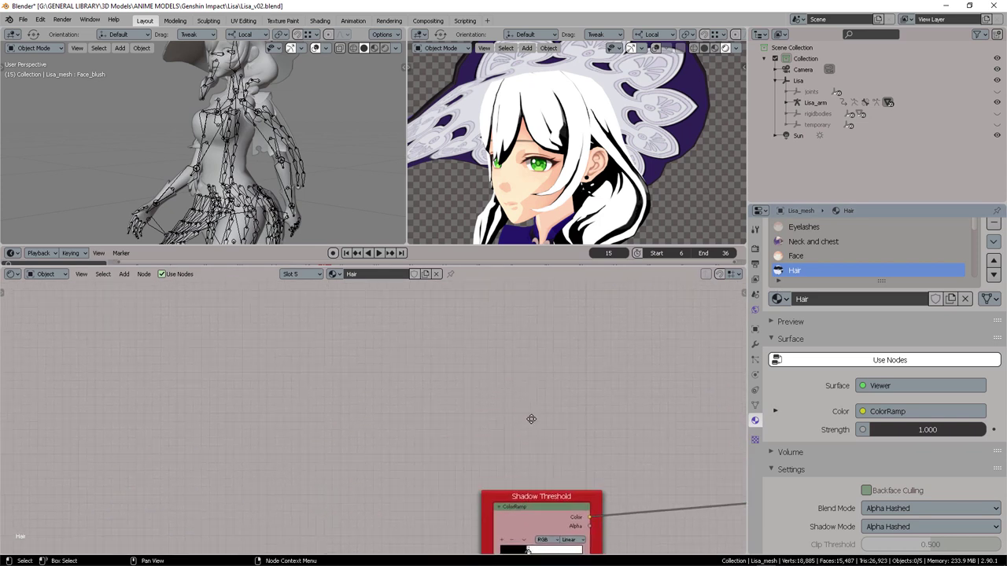
key(ctrl+v)
drag(244, 371, 469, 356)
middle_drag(470, 356, 427, 337)
scroll(579, 205, up, 2)
shift+middle_drag(579, 205, 599, 160)
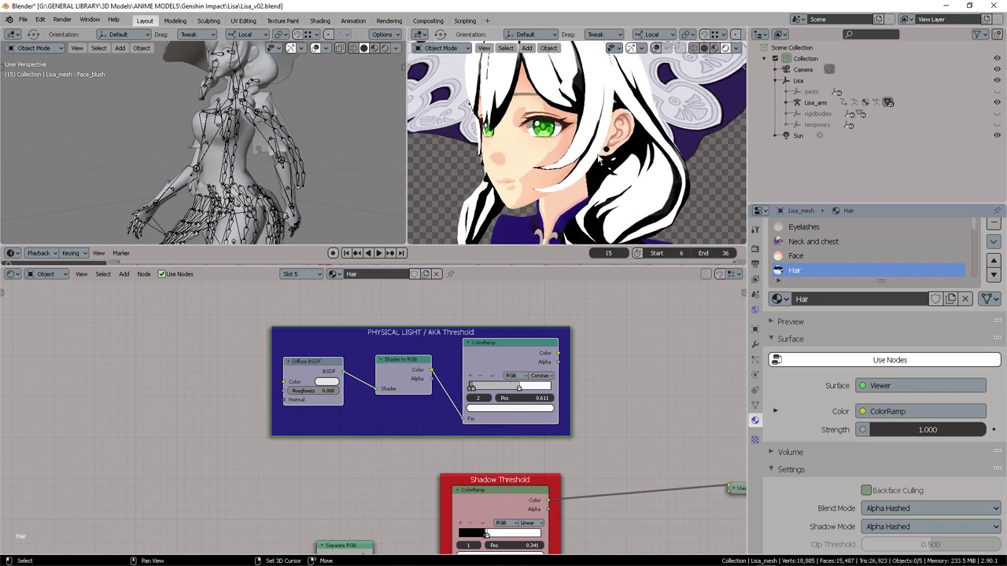
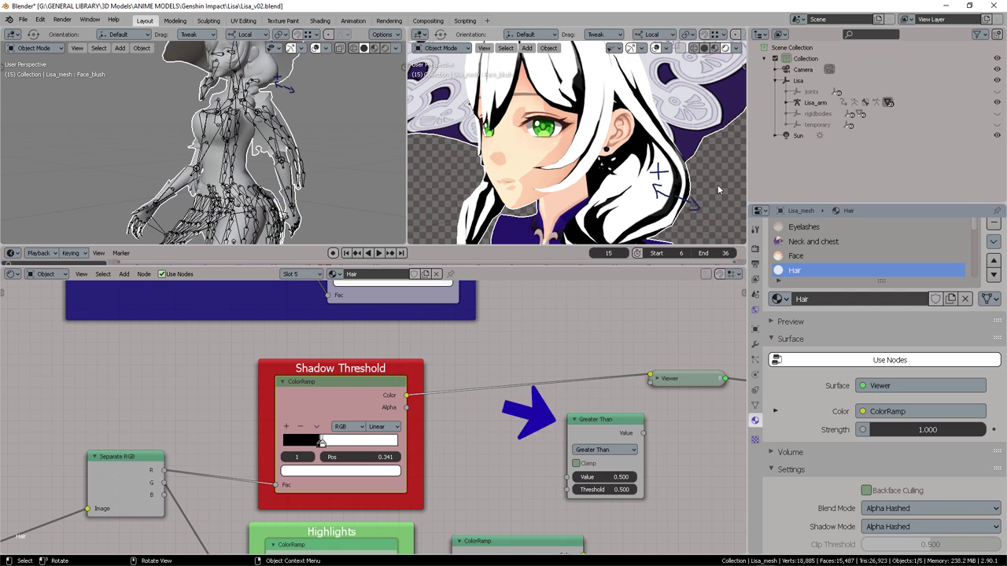
- Annotate a minus sign beside the hair's shadow edge and place the Greater Than node near the Physical Light and Shadow Threshold frames
drag(717, 186, 701, 188)
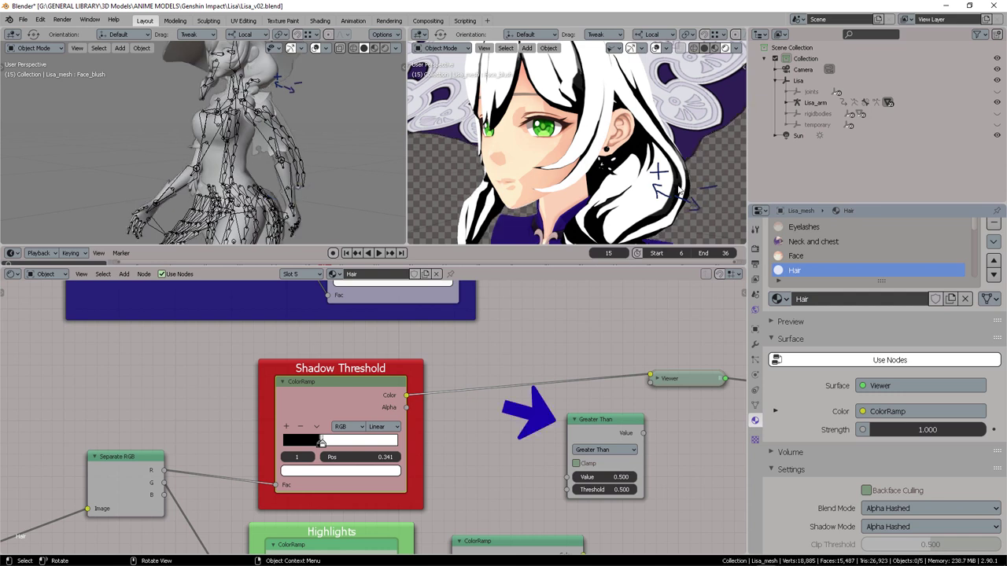
drag(602, 423, 604, 412)
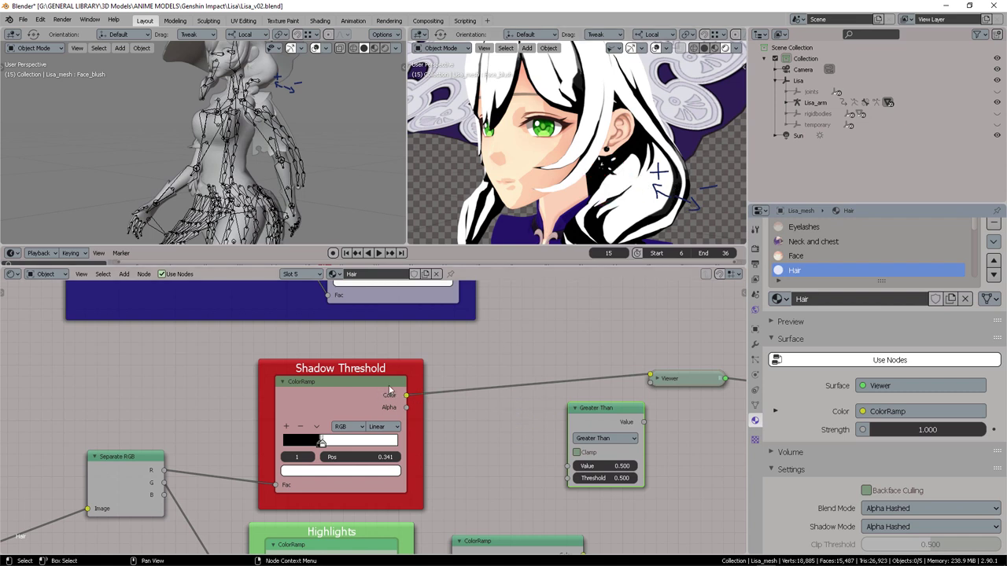
middle_drag(541, 322, 553, 435)
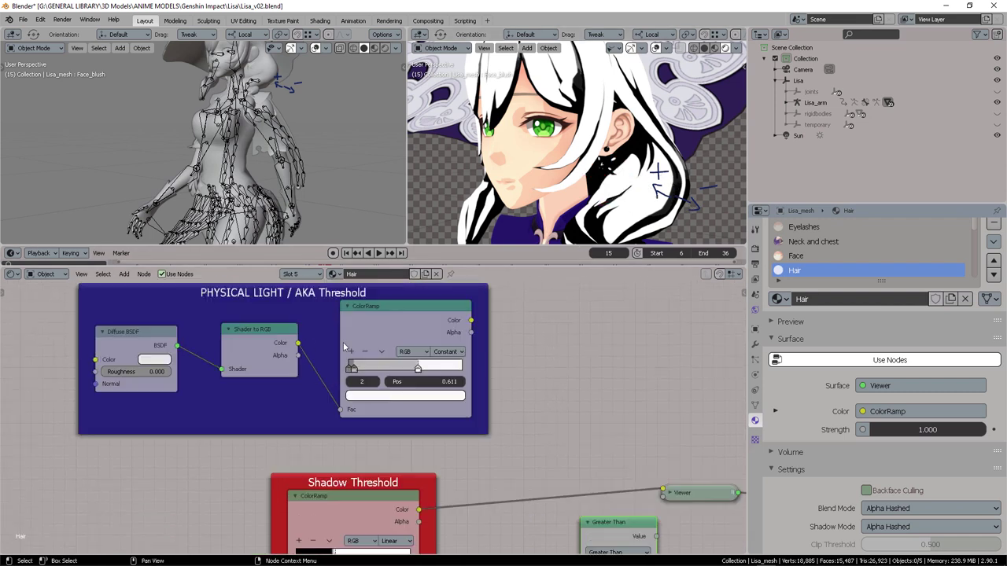
shift+scroll(648, 309, down, 4)
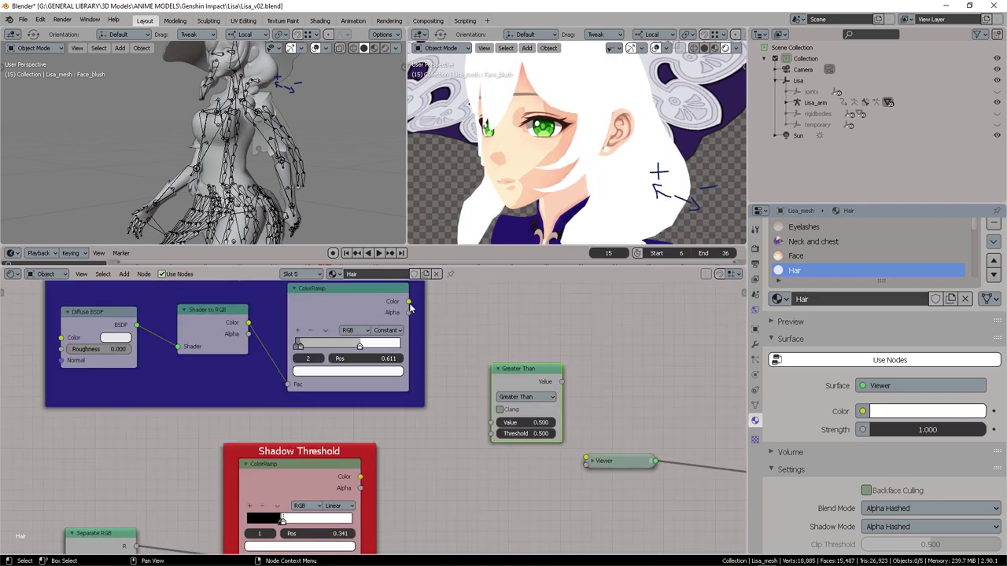
- Connect the Shadow Threshold ColorRamp to the Greater Than node's Value input and the Physical Light ColorRamp to its Threshold input
drag(409, 302, 470, 418)
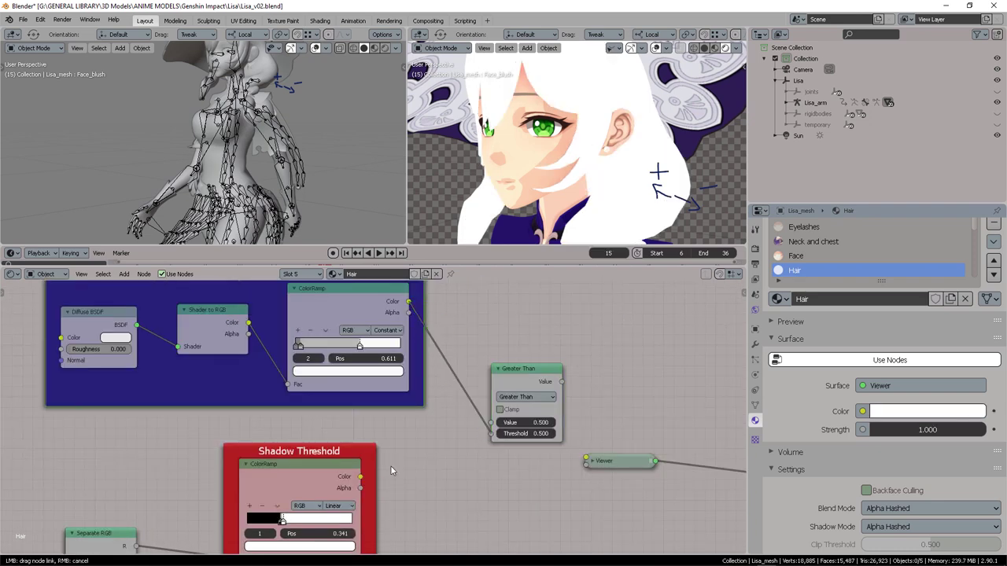
drag(360, 477, 417, 450)
drag(492, 425, 492, 424)
middle_drag(615, 398, 539, 396)
drag(464, 379, 462, 387)
- Add a MixRGB node beyond the Greater Than node and move the Viewer node out of its way
key(shift+a)
text(mix)
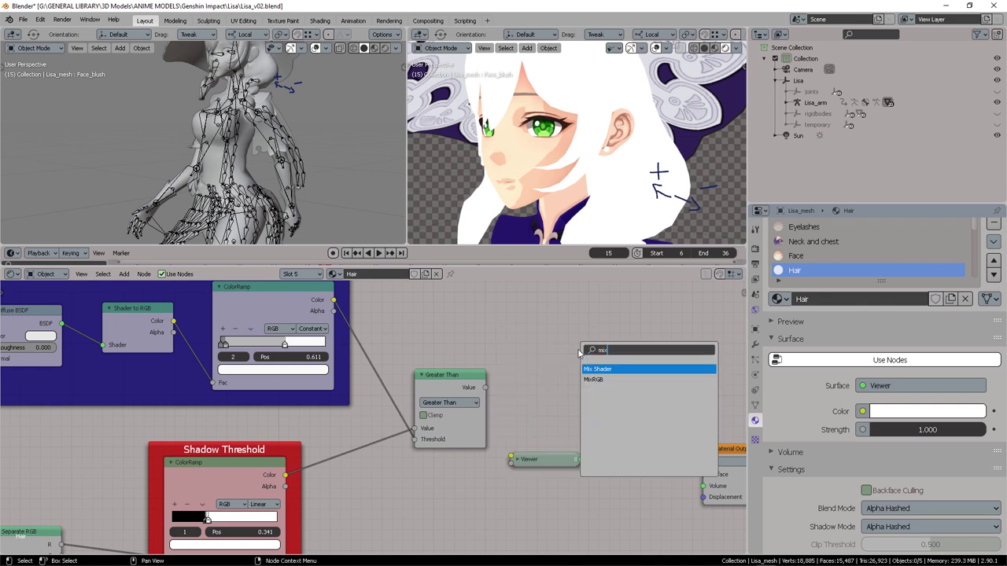
key(Down)
key(Return)
click(579, 354)
drag(532, 457, 579, 514)
- Duplicate the Greater Than node beside the second highlights ColorRamp and connect that ramp and the Physical Light ColorRamp to the copy
scroll(465, 519, down, 5)
middle_drag(466, 520, 504, 447)
key(shift+d)
click(546, 439)
scroll(508, 453, down, 2)
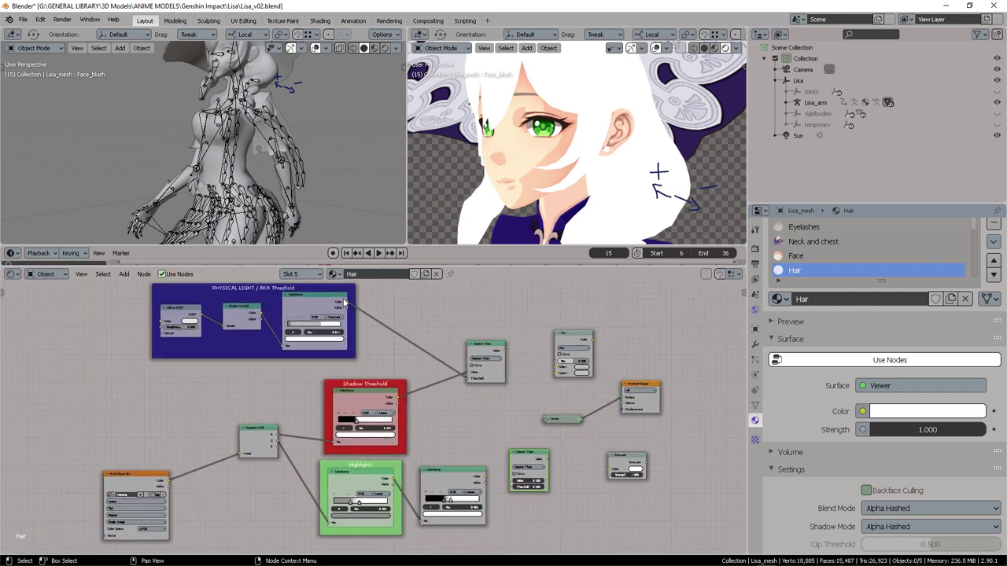
drag(350, 303, 509, 446)
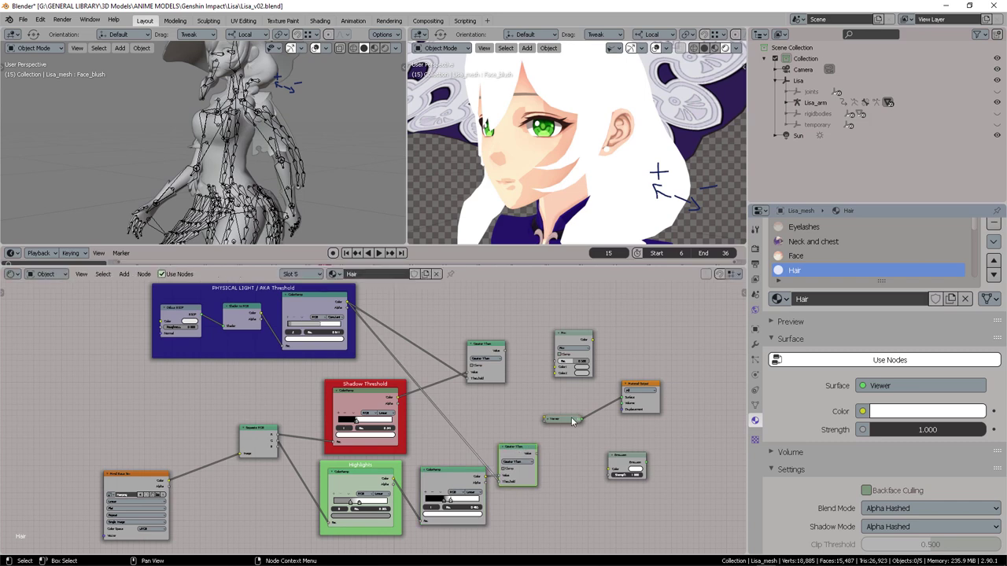
- Connect the Physical Light ColorRamp to the Mix node's Fac and the hair texture's Color to its Color1 input
drag(570, 420, 586, 457)
middle_drag(577, 427, 521, 461)
drag(299, 342, 416, 362)
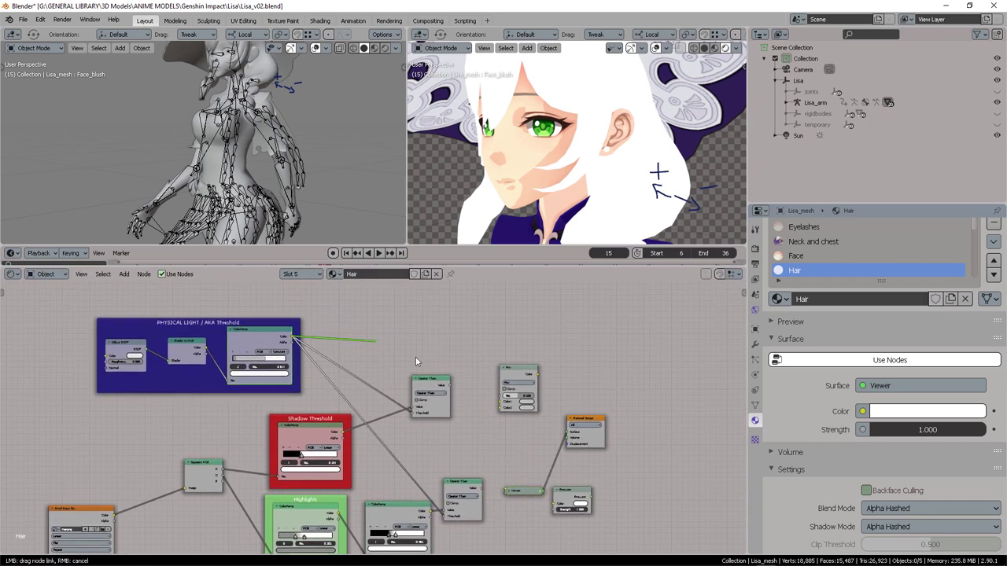
drag(490, 404, 499, 401)
middle_drag(510, 450, 550, 401)
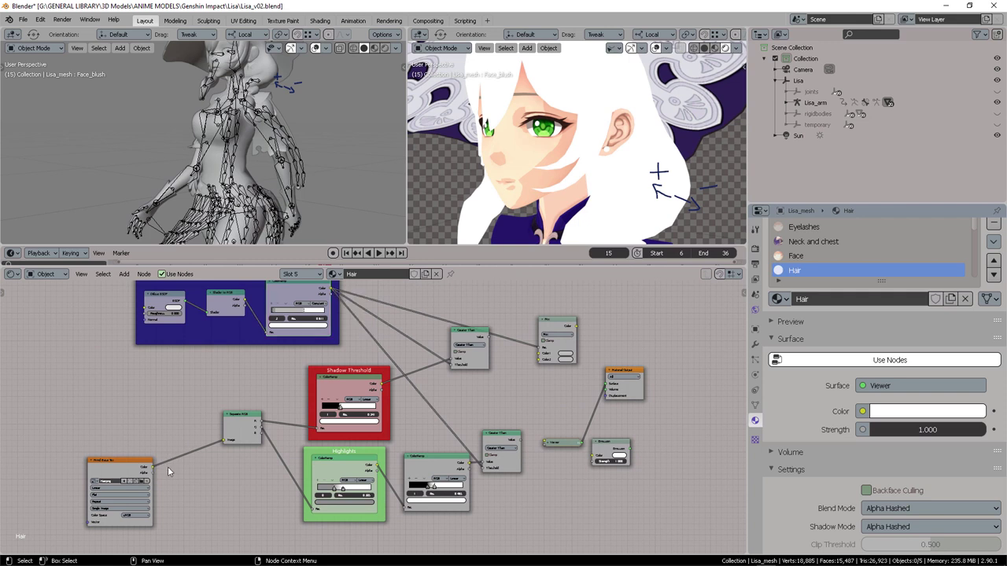
drag(427, 429, 542, 357)
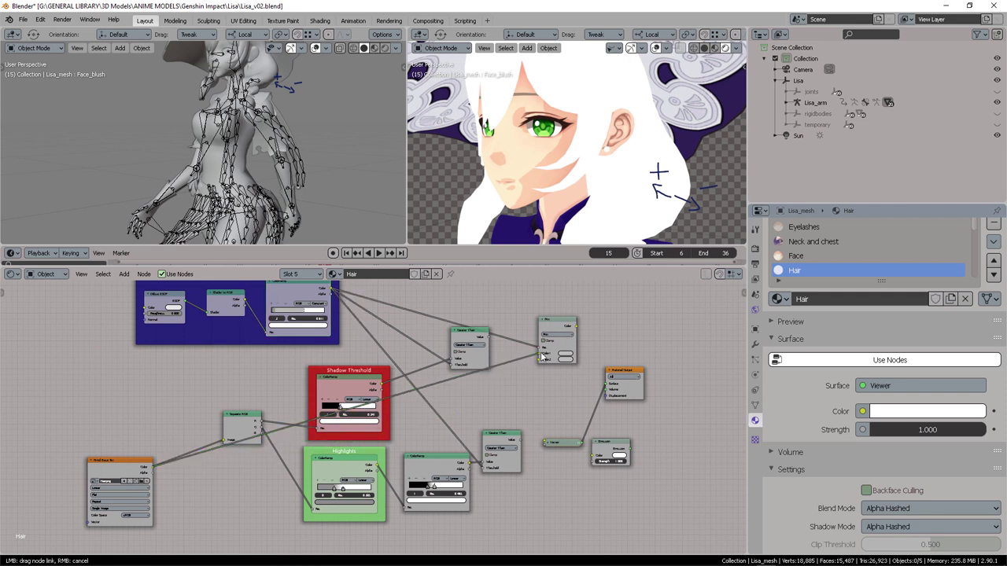
middle_drag(512, 386, 461, 371)
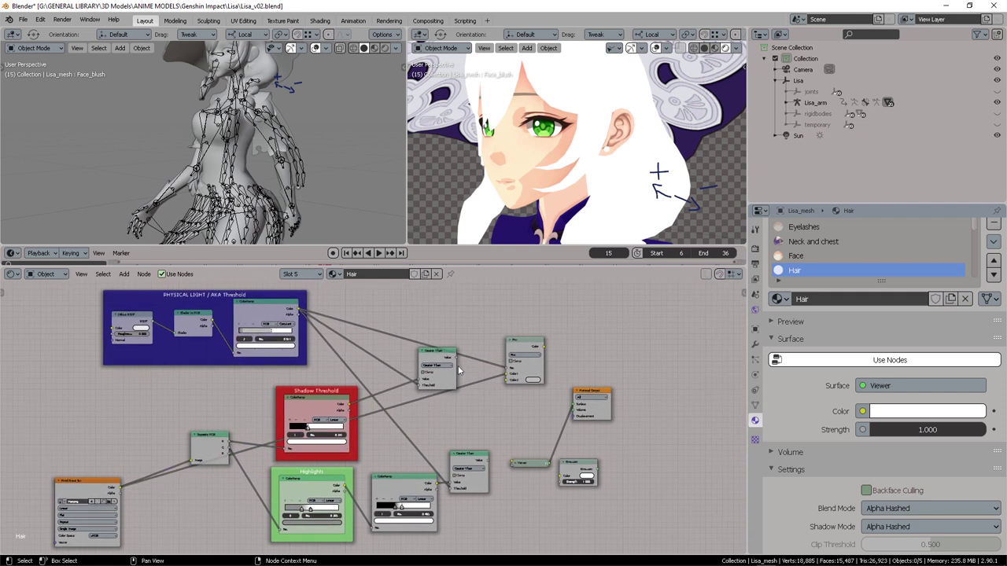
- Connect the shadow Greater Than node to the Mix node's Color2 input and preview the Mix result on the hair
drag(443, 357, 408, 359)
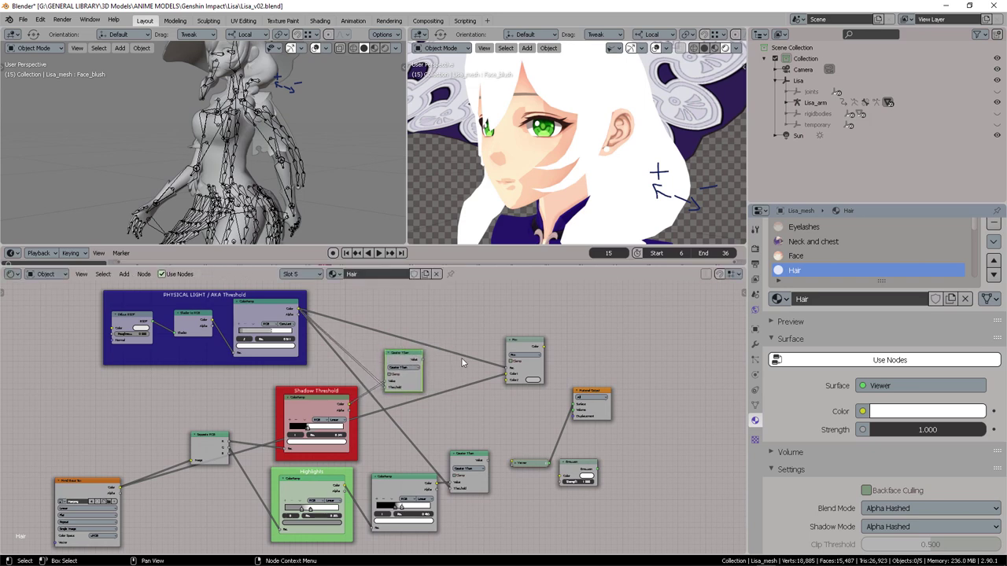
scroll(445, 374, up, 5)
middle_drag(442, 378, 490, 411)
drag(427, 376, 585, 415)
ctrl+shift+click(608, 363)
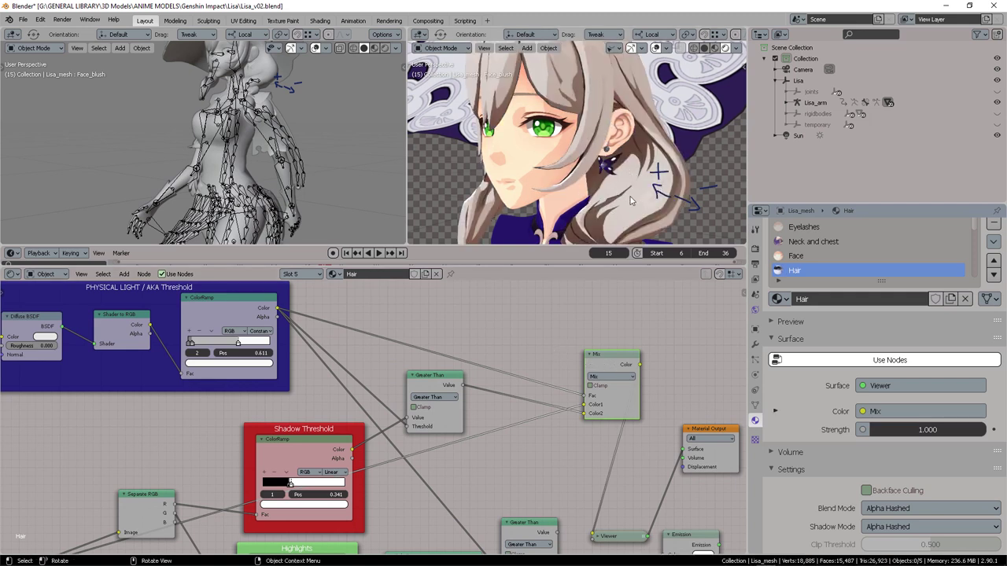
- Try the Clamp option on the shadow Greater Than node and look through its math operations
middle_drag(510, 364, 608, 332)
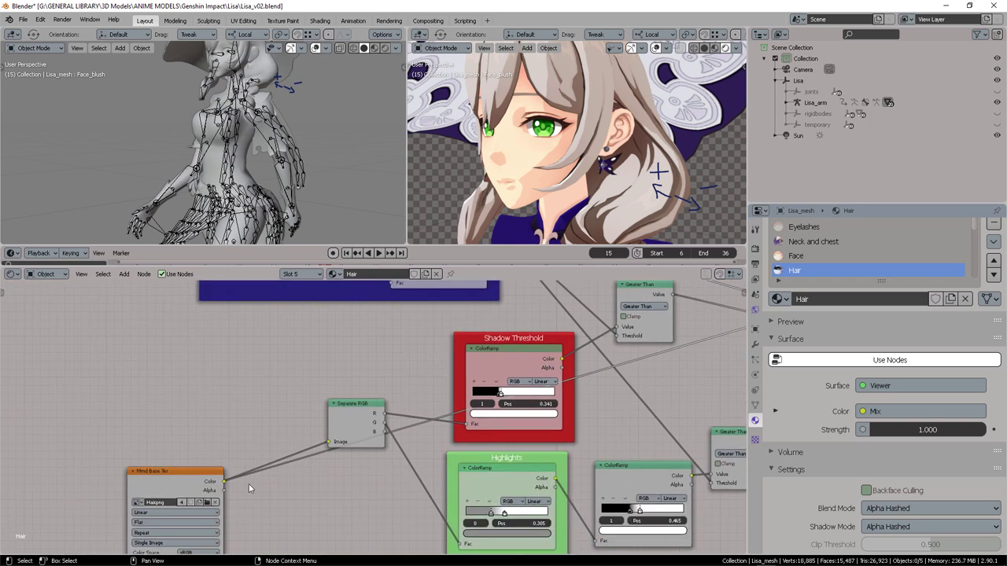
mouse_move(177, 481)
mouse_down()
mouse_move(197, 466)
mouse_move(175, 482)
mouse_up()
middle_drag(657, 338, 449, 411)
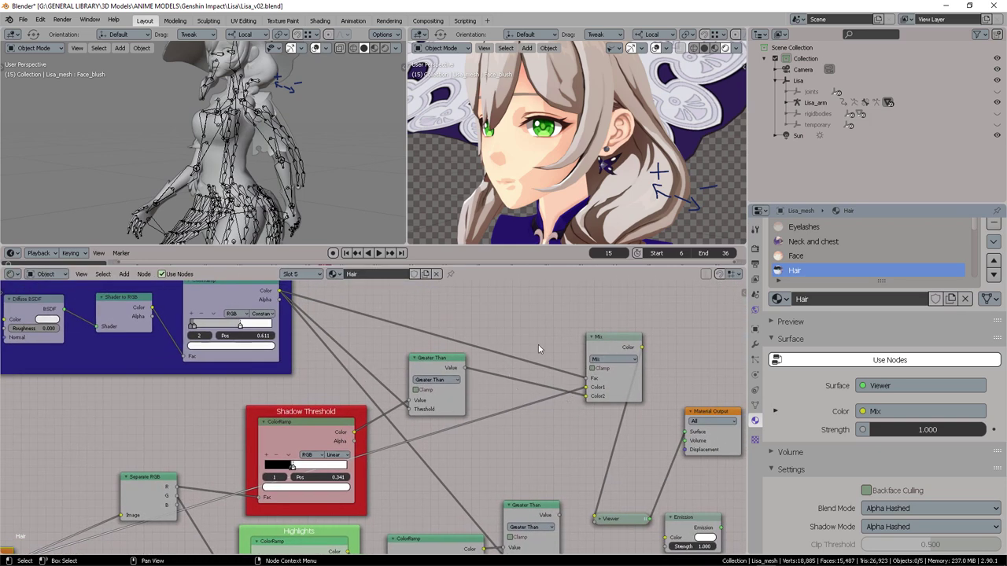
middle_drag(447, 388, 470, 365)
click(439, 366)
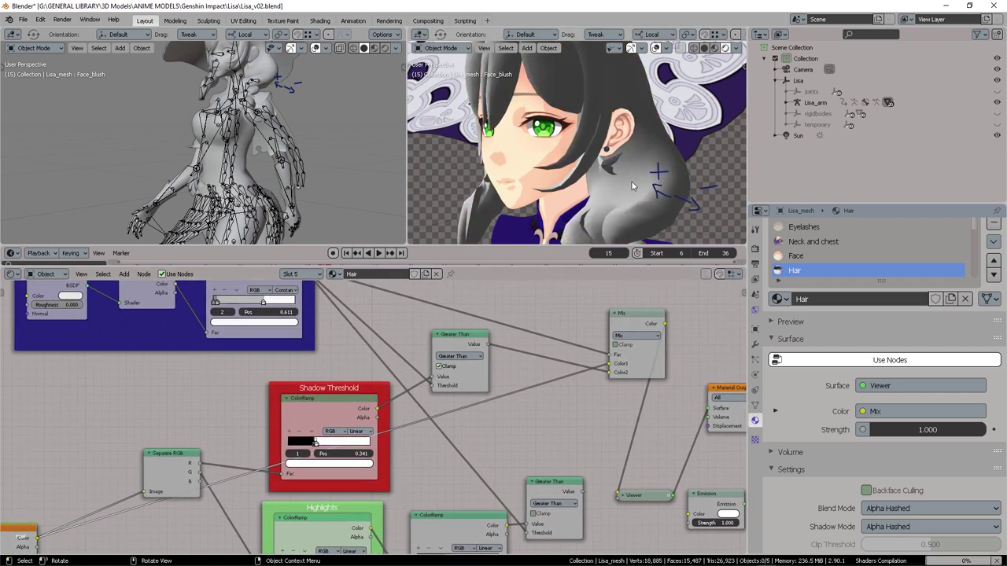
click(439, 366)
click(439, 366)
click(440, 366)
click(463, 356)
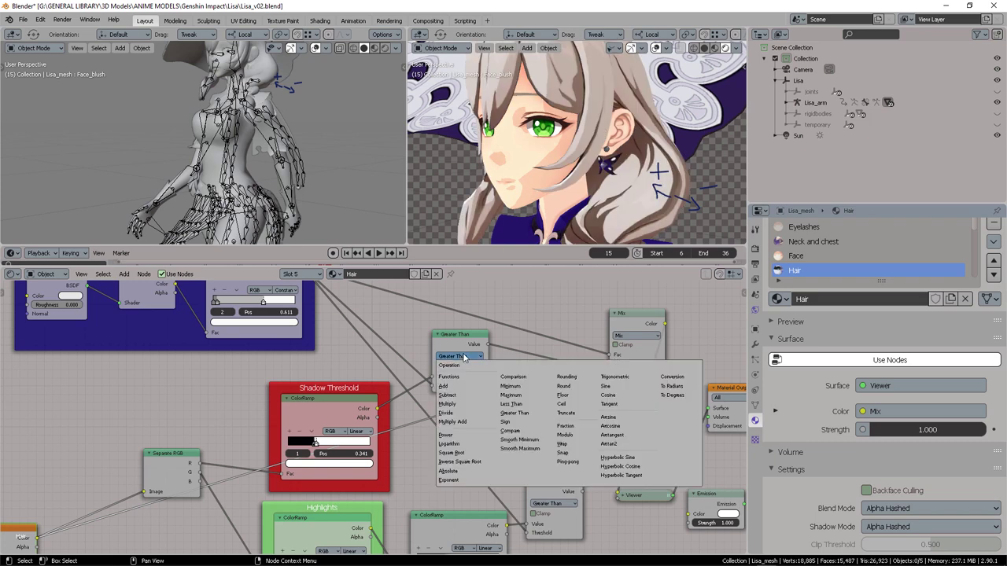
- Set the first colour stop of the Physical Light ColorRamp to black
middle_drag(381, 311, 556, 436)
scroll(567, 365, up, 2)
scroll(543, 428, up, 1)
scroll(486, 410, up, 1)
click(431, 388)
mouse_move(437, 389)
mouse_down()
mouse_move(473, 393)
mouse_move(444, 409)
mouse_move(447, 392)
mouse_up()
click(431, 388)
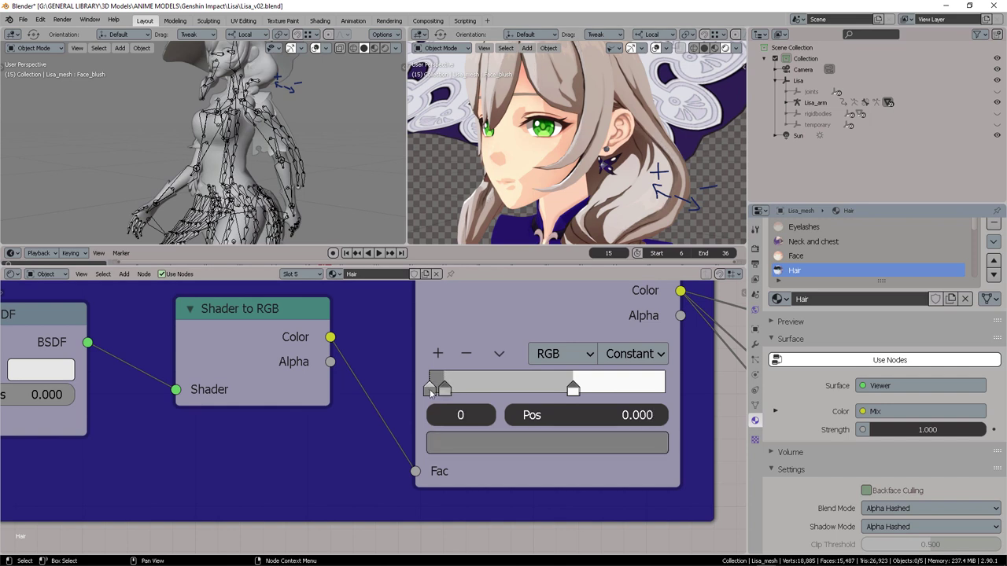
click(509, 443)
drag(616, 226, 619, 283)
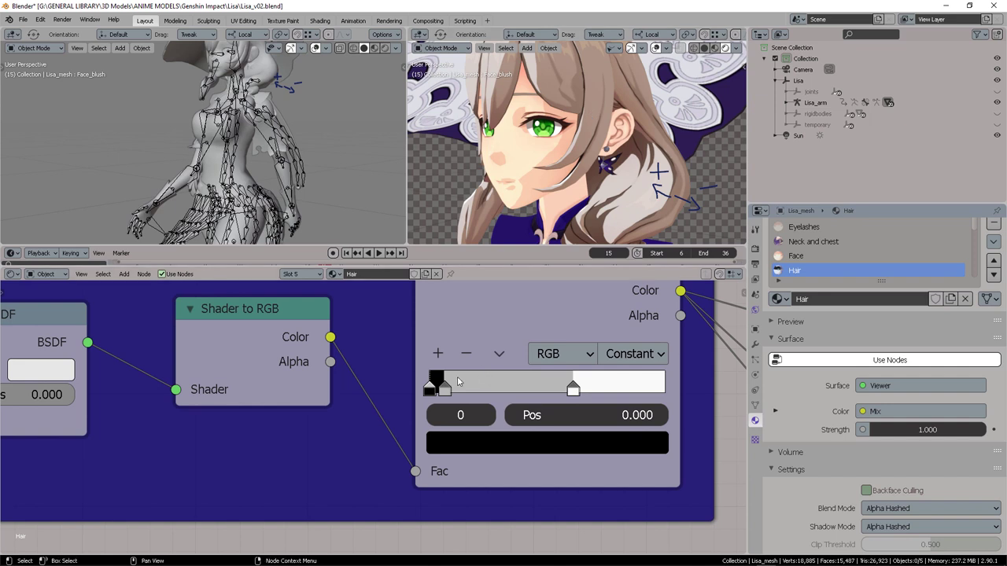
- Delete the grey middle stop from the Physical Light ColorRamp
drag(455, 394, 461, 395)
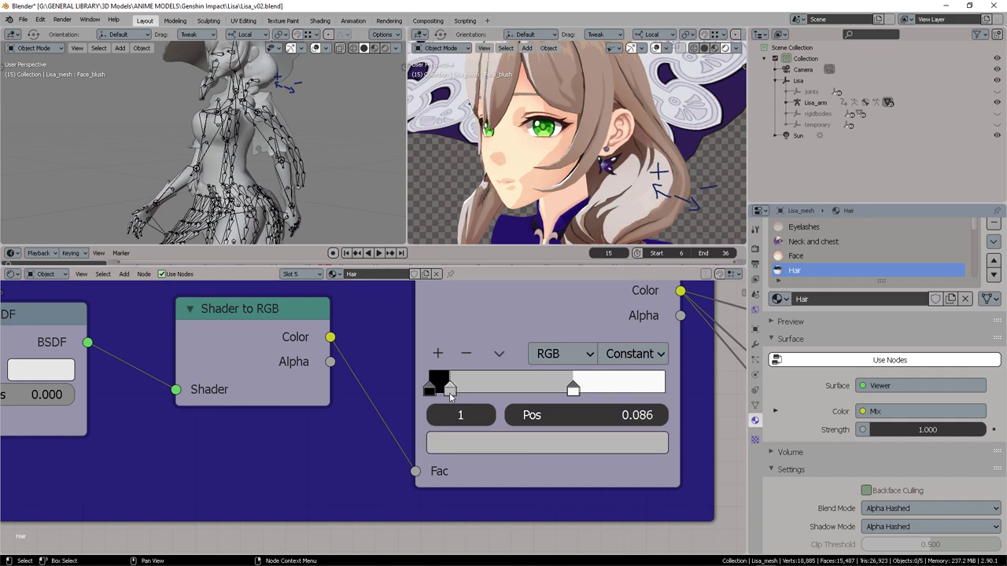
scroll(590, 136, down, 1)
shift+middle_drag(572, 108, 568, 147)
drag(450, 391, 558, 397)
click(466, 354)
- Adjust the Physical Light ColorRamp's white stop to position 0.363 while checking the hair shadows
click(572, 385)
scroll(595, 203, up, 3)
shift+middle_drag(595, 203, 608, 150)
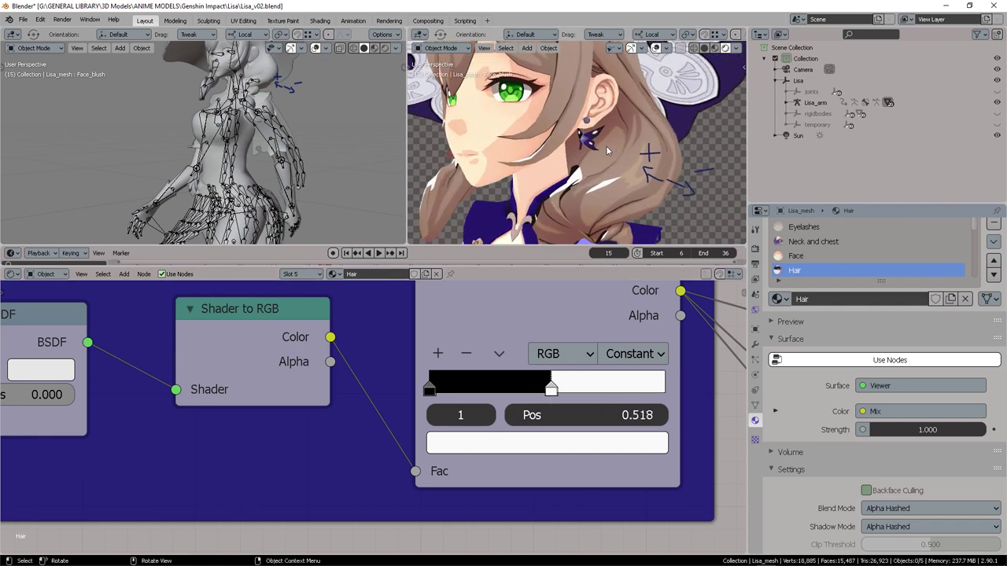
mouse_move(568, 192)
middle_down()
mouse_move(628, 190)
mouse_move(587, 198)
middle_up()
drag(554, 379, 513, 396)
scroll(627, 441, down, 11)
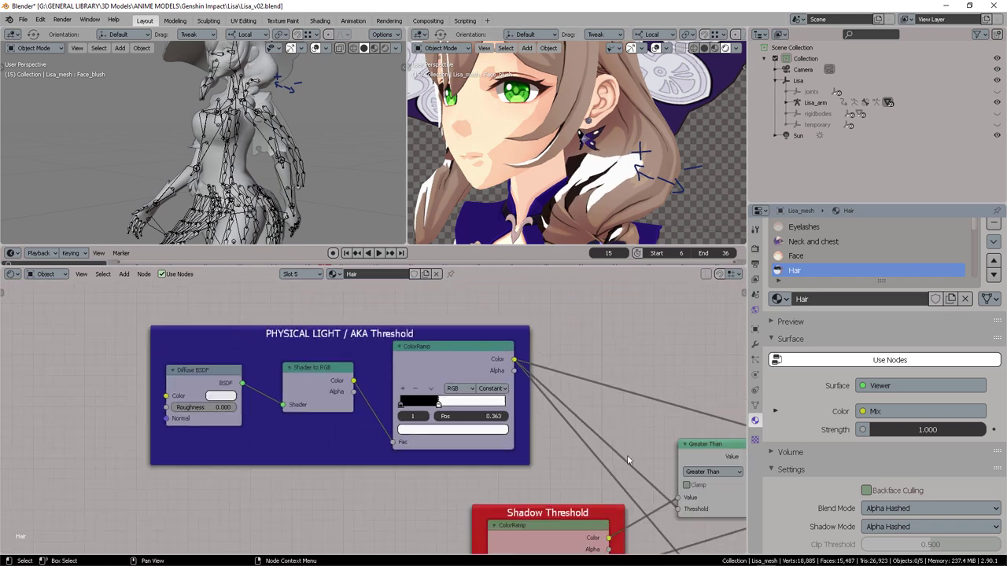
- Space out the Mix, Viewer and Material Output nodes and cut the link between the Mix and the Viewer
middle_drag(613, 464, 417, 417)
scroll(601, 452, down, 5)
drag(566, 350, 533, 359)
drag(572, 475, 629, 355)
click(568, 415)
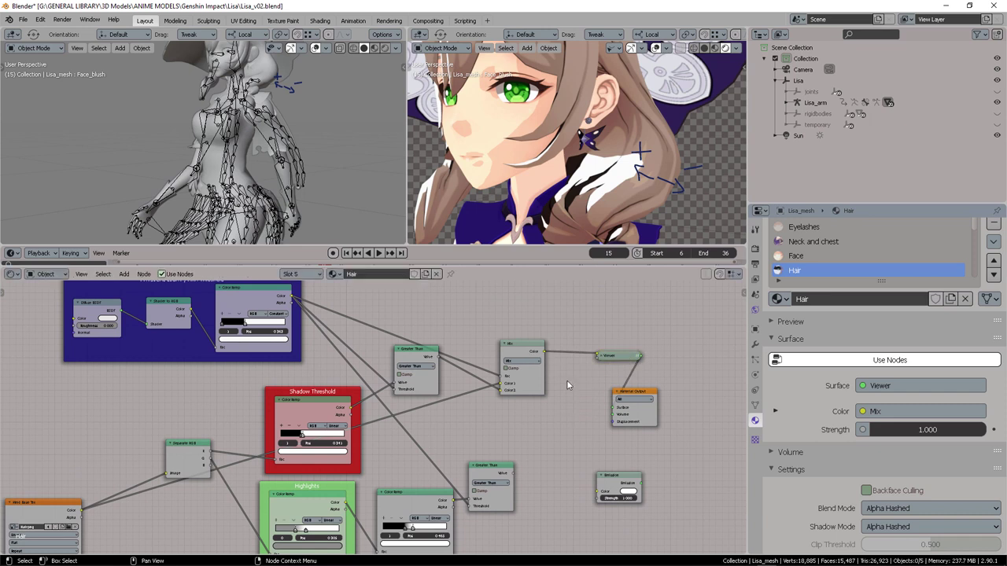
middle_drag(566, 380, 546, 384)
ctrl+right_drag(536, 376, 540, 387)
drag(583, 349, 663, 391)
- Add a MixRGB node with the highlights Greater Than in Color1 and the hair texture in Color2, and preview it
key(shift+a)
click(570, 395)
text(mix)
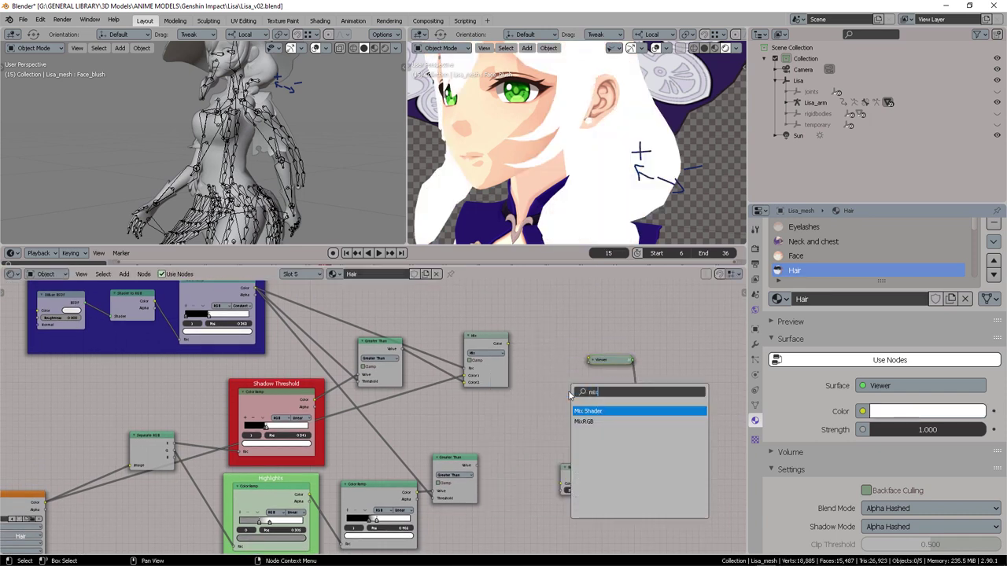
key(Down)
key(Return)
click(547, 387)
middle_drag(479, 471, 530, 440)
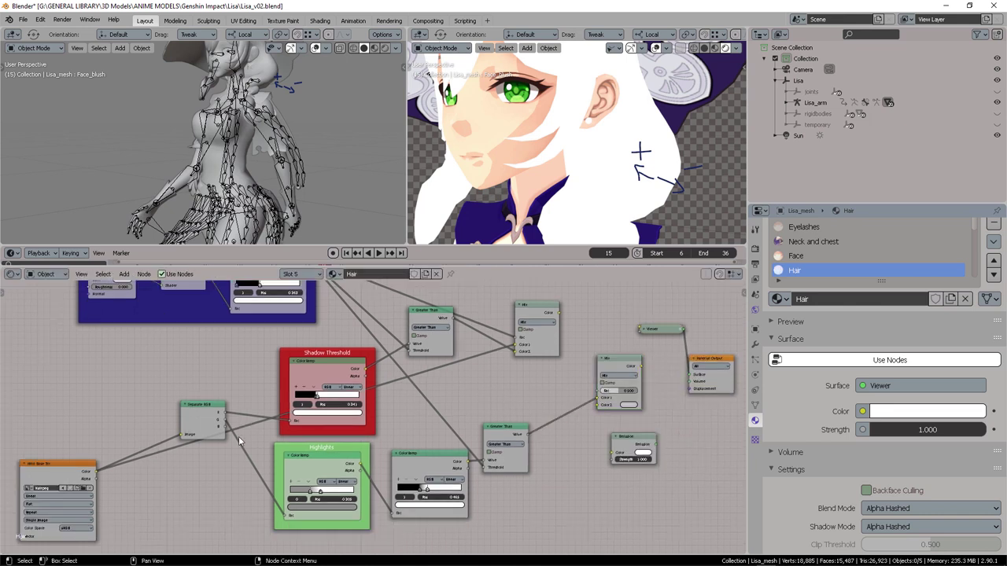
drag(97, 476, 602, 409)
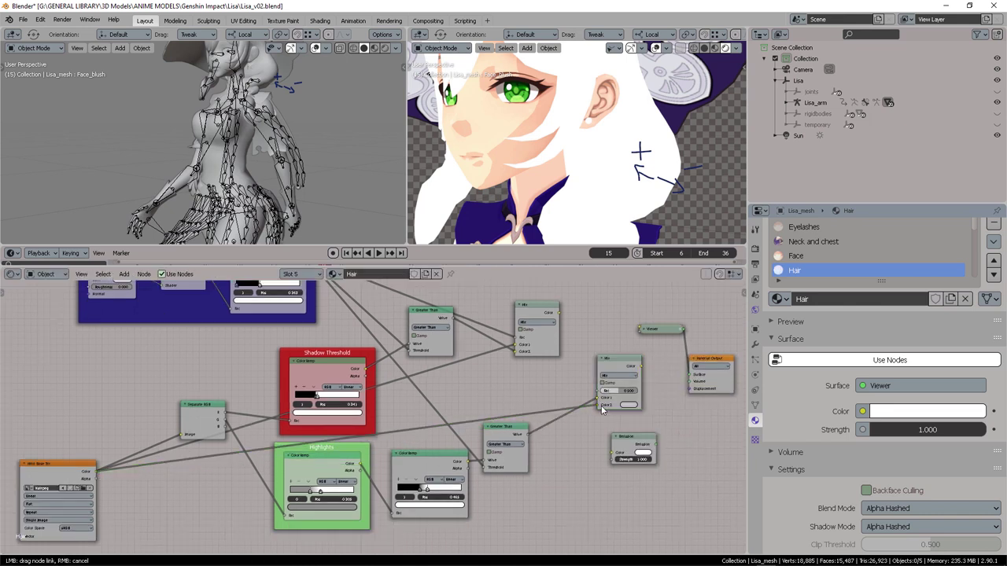
ctrl+shift+click(621, 366)
- Set the blending mode of the shadow Mix node to Multiply
click(542, 323)
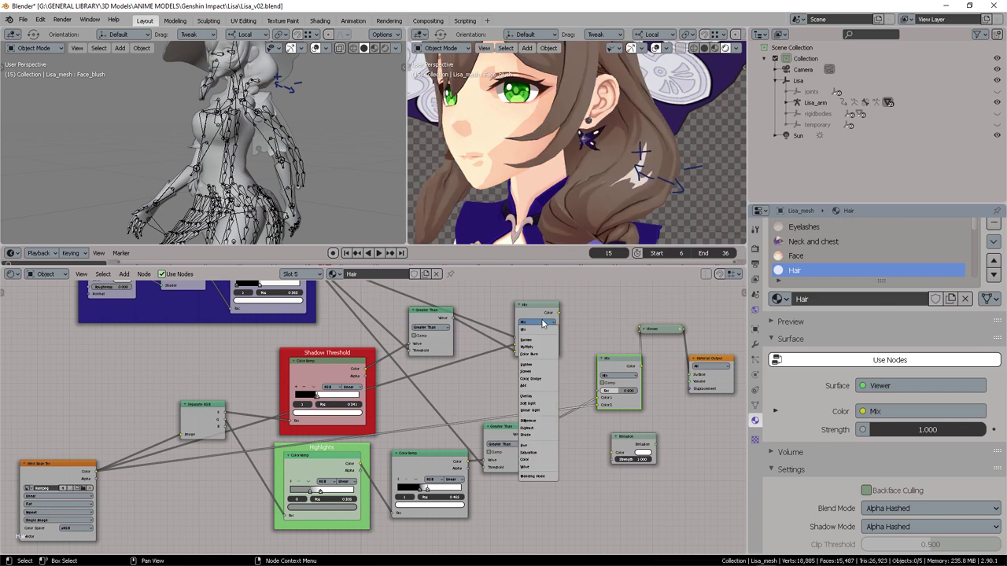
scroll(596, 322, up, 3)
middle_drag(597, 322, 532, 459)
scroll(532, 459, up, 3)
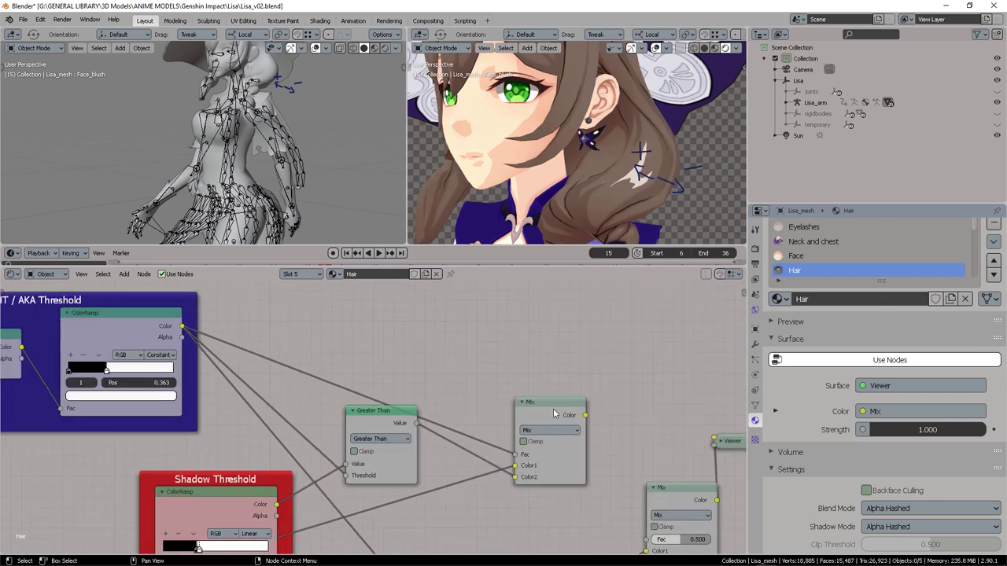
drag(545, 402, 559, 389)
click(563, 417)
click(562, 379)
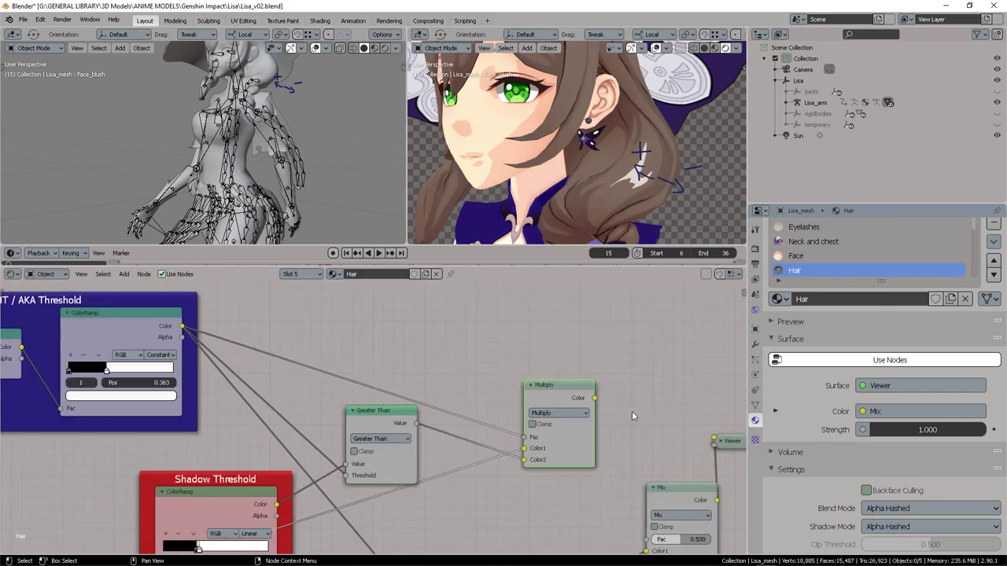
- Set the highlights Mix node to Add with a factor of 1.000 and check the hair from another angle
middle_drag(637, 436, 540, 292)
click(582, 371)
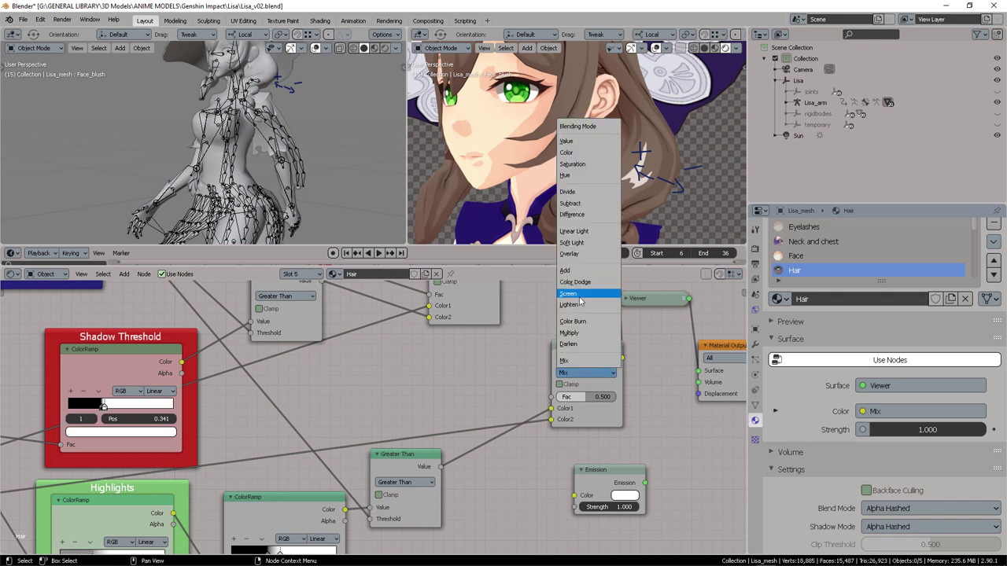
click(577, 271)
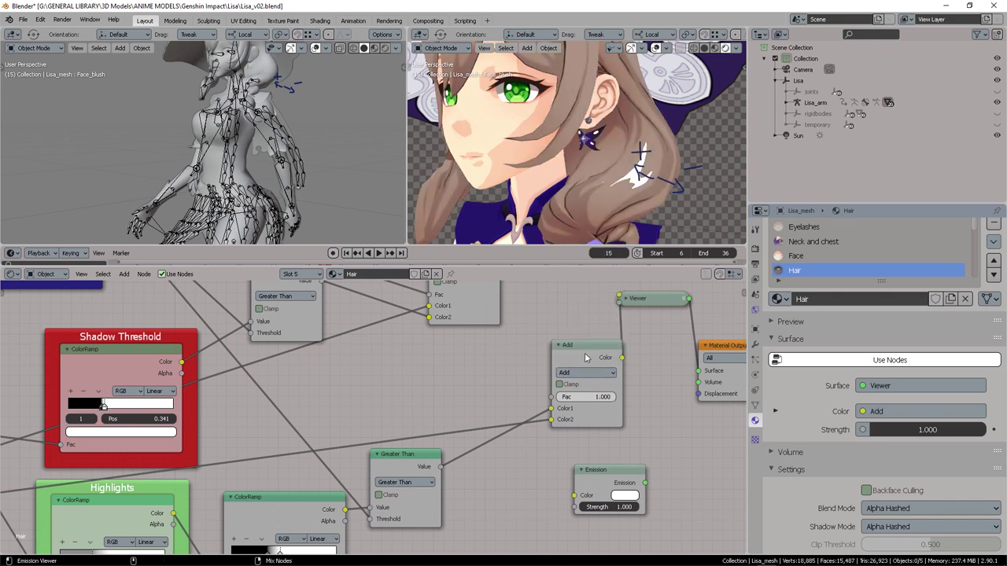
middle_drag(620, 185, 572, 93)
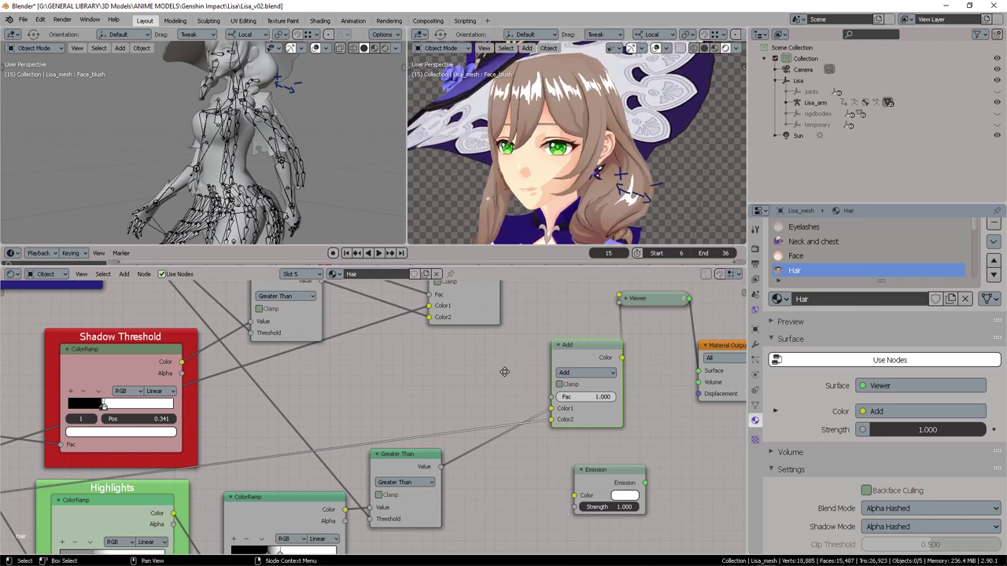
- Move the Material Output and Viewer nodes farther from the highlights Add node
middle_drag(528, 375, 366, 374)
scroll(553, 366, down, 3)
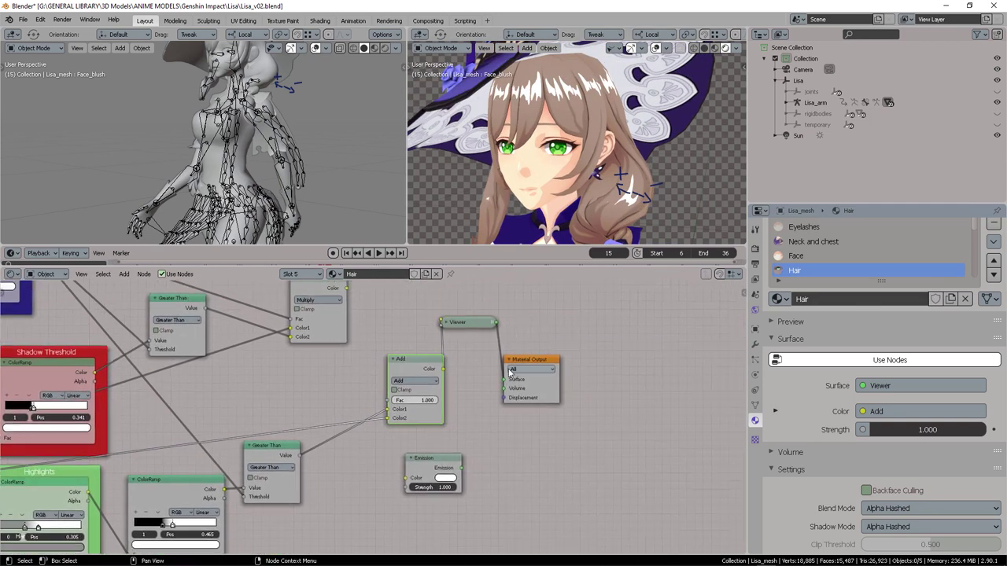
drag(531, 360, 621, 364)
drag(479, 323, 554, 375)
- Swap the highlights Add node's Color1 and Color2 inputs and lower its factor to 0.246
middle_drag(371, 382, 518, 378)
middle_drag(402, 373, 554, 341)
middle_drag(443, 376, 535, 353)
drag(96, 445, 190, 449)
middle_drag(190, 449, 37, 442)
mouse_move(549, 434)
middle_down()
mouse_move(470, 470)
mouse_move(447, 498)
middle_up()
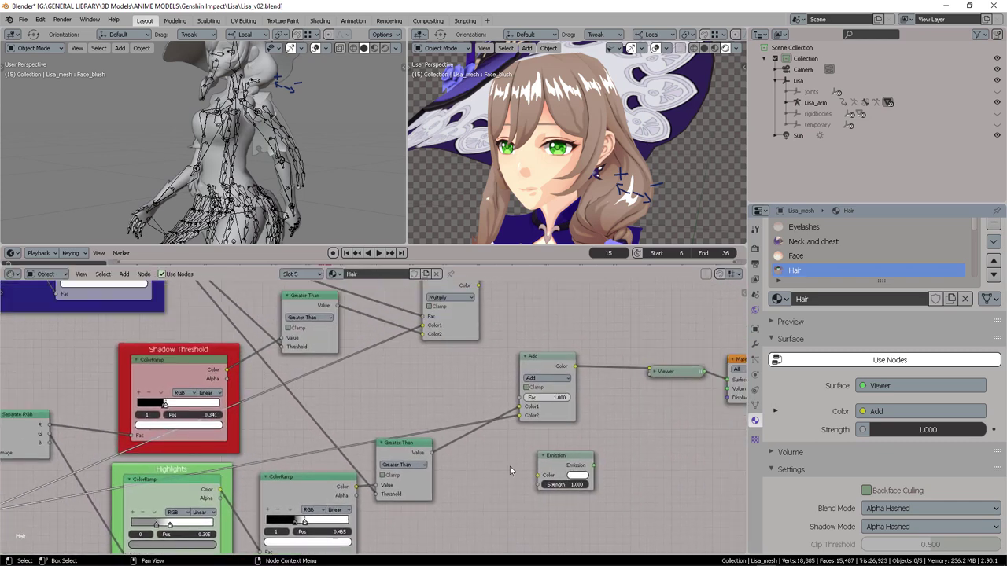
mouse_move(501, 459)
middle_down()
mouse_move(516, 461)
mouse_move(508, 491)
mouse_move(525, 507)
middle_up()
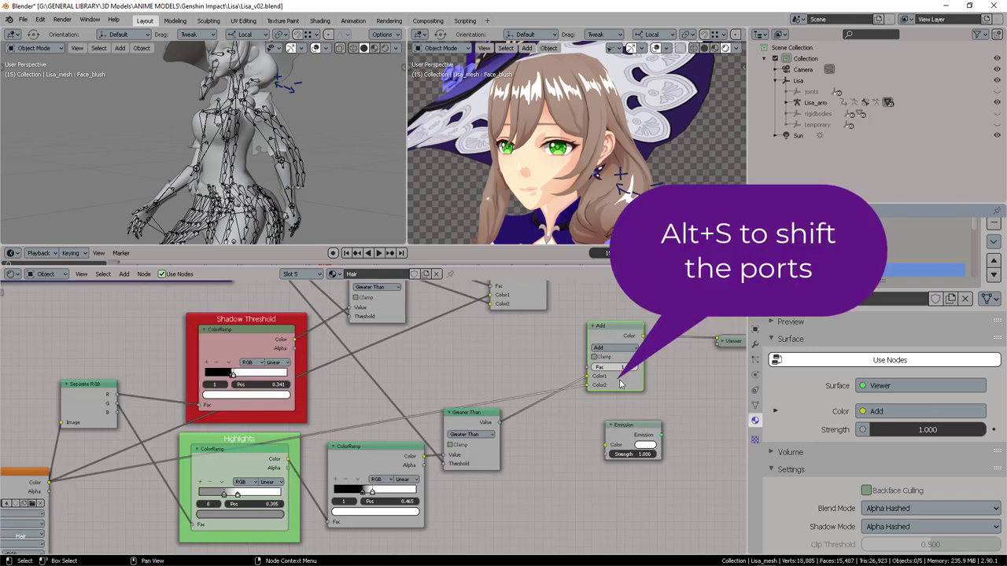
key(alt+s)
click(522, 370)
drag(624, 367, 602, 367)
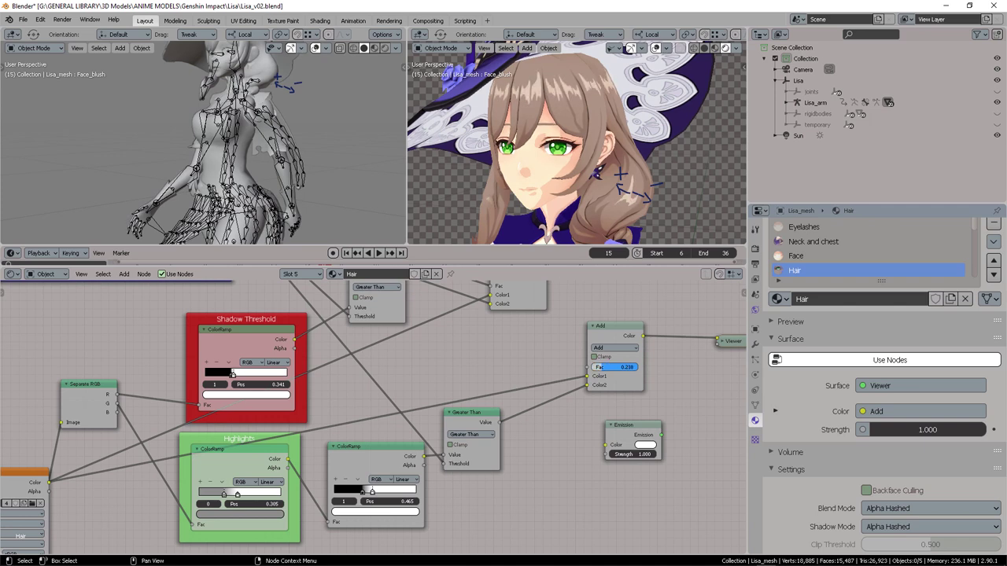
- Add another MixRGB node near the Viewer, set it to Add and connect the highlights Add node to its Color2 input
middle_drag(578, 338, 517, 406)
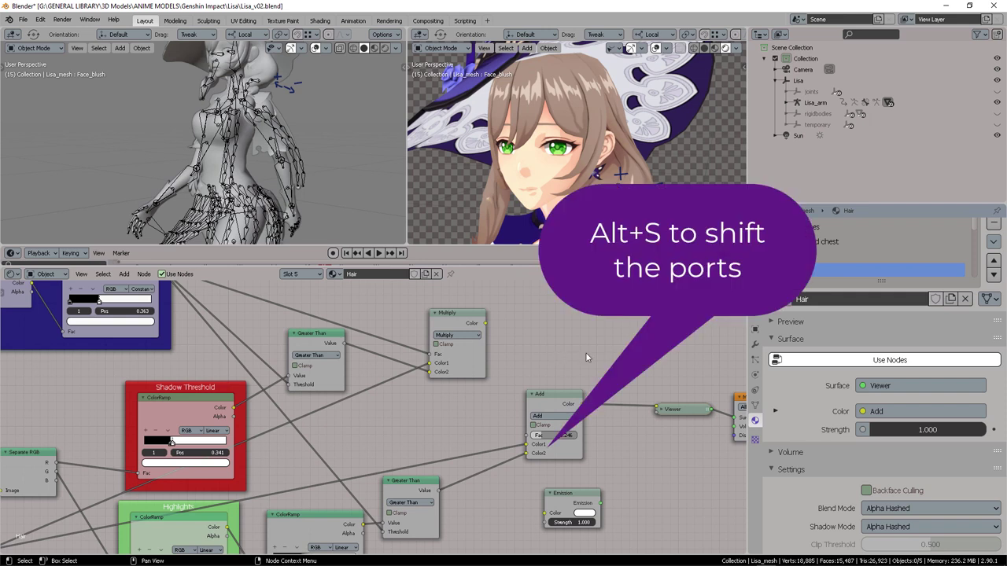
key(shift+a)
click(617, 346)
text(mix)
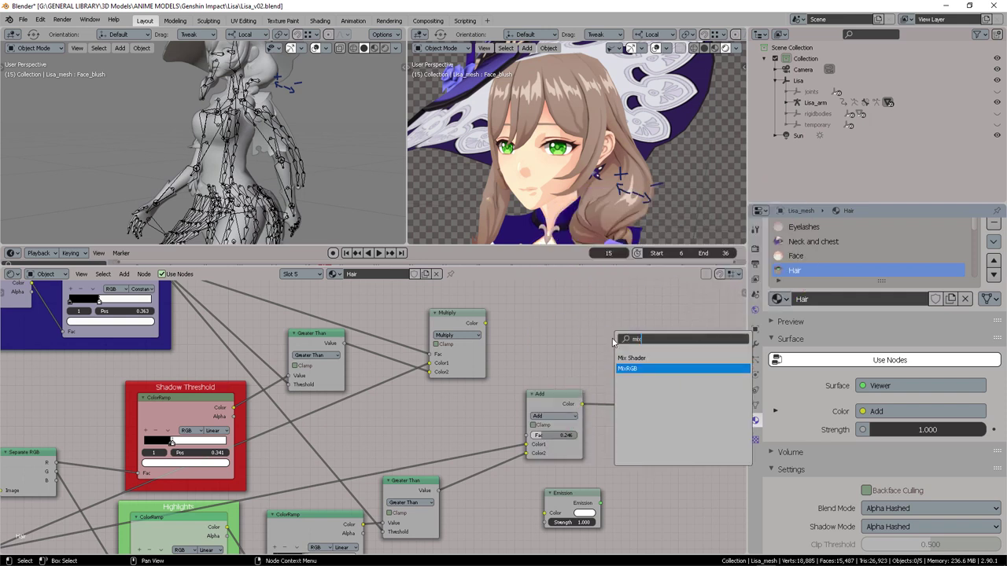
key(Return)
click(617, 321)
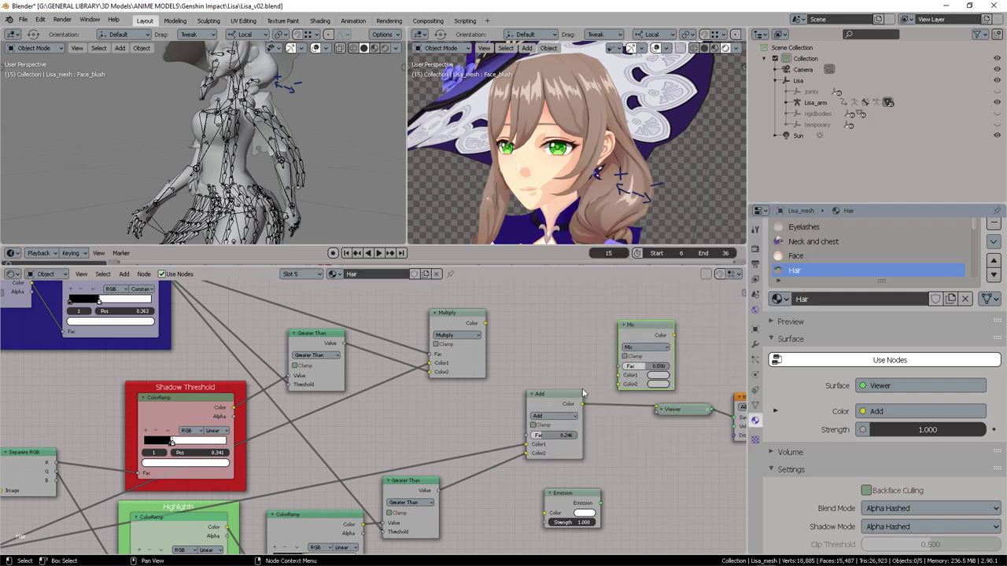
drag(582, 406, 620, 386)
click(646, 348)
click(647, 431)
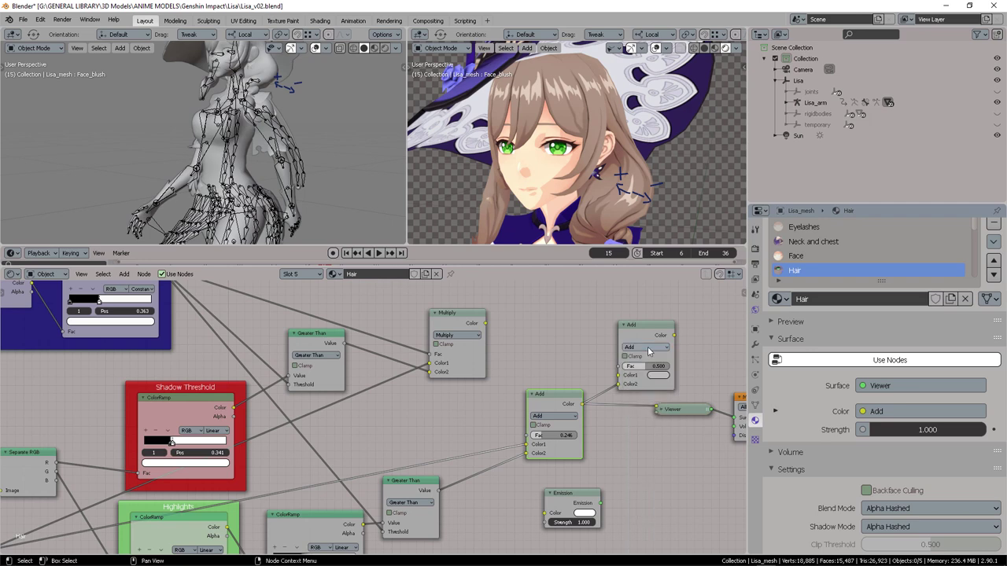
- Connect the Multiply node to the final Add node's Color1 input and swap the Multiply node's two colour inputs
drag(487, 324, 625, 375)
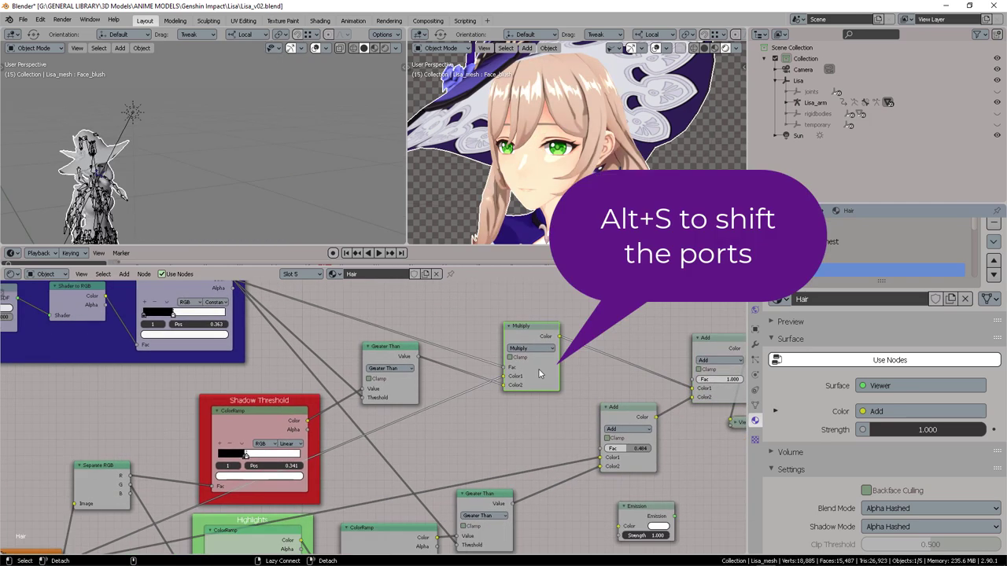
key(alt+s)
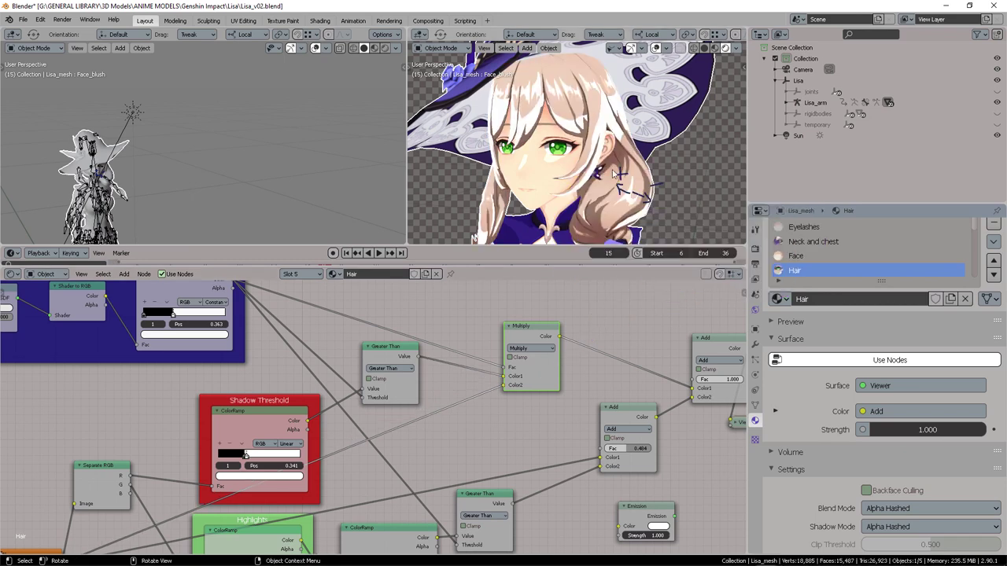
- In Photoshop, zoom in on the painted highlights of Hair.png, save the texture as Hair_NoSpecular.png and close the images
middle_drag(417, 422, 480, 421)
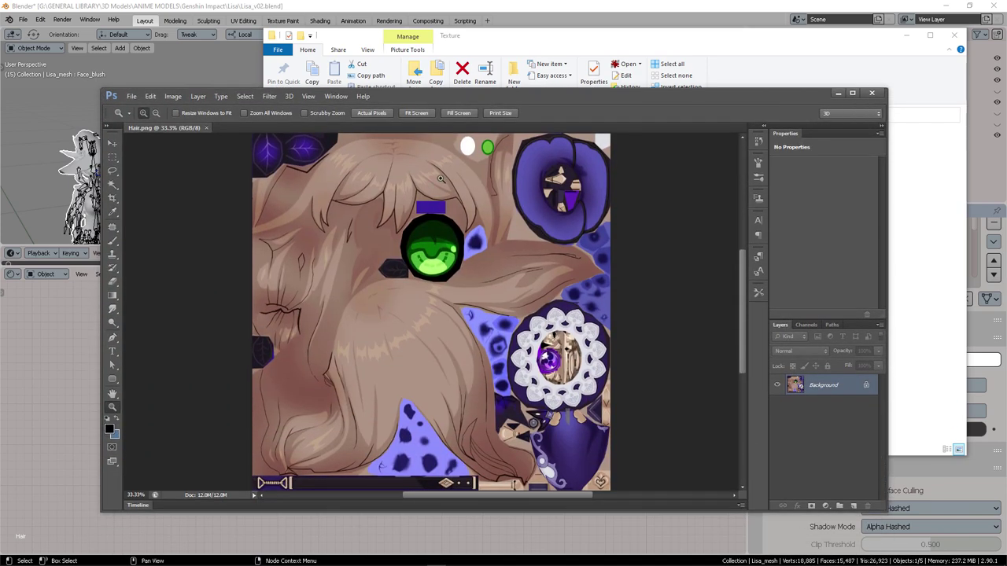
alt+scroll(441, 179, up, 4)
drag(463, 189, 577, 321)
click(131, 96)
click(157, 219)
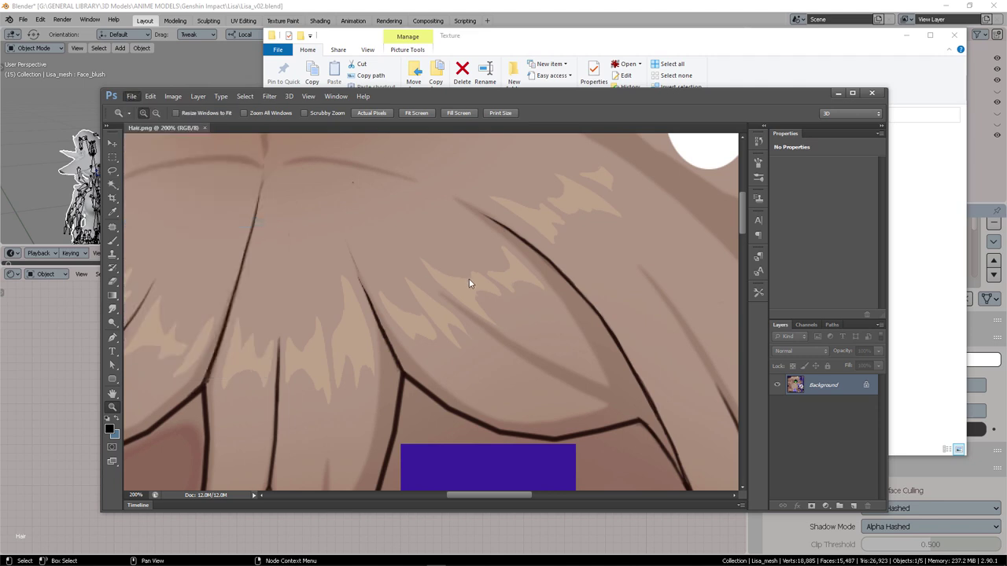
click(463, 311)
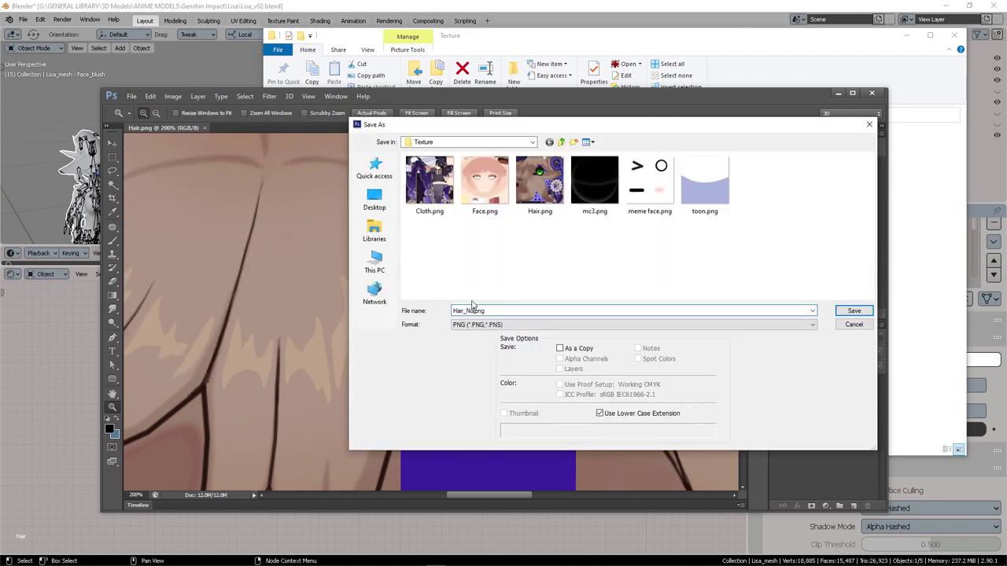
key(Return)
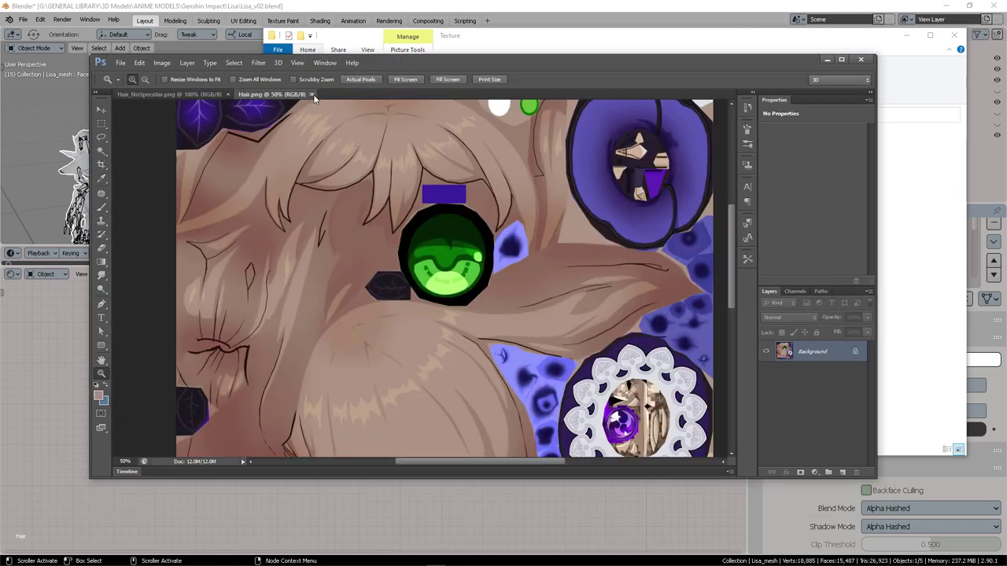
click(313, 95)
click(227, 94)
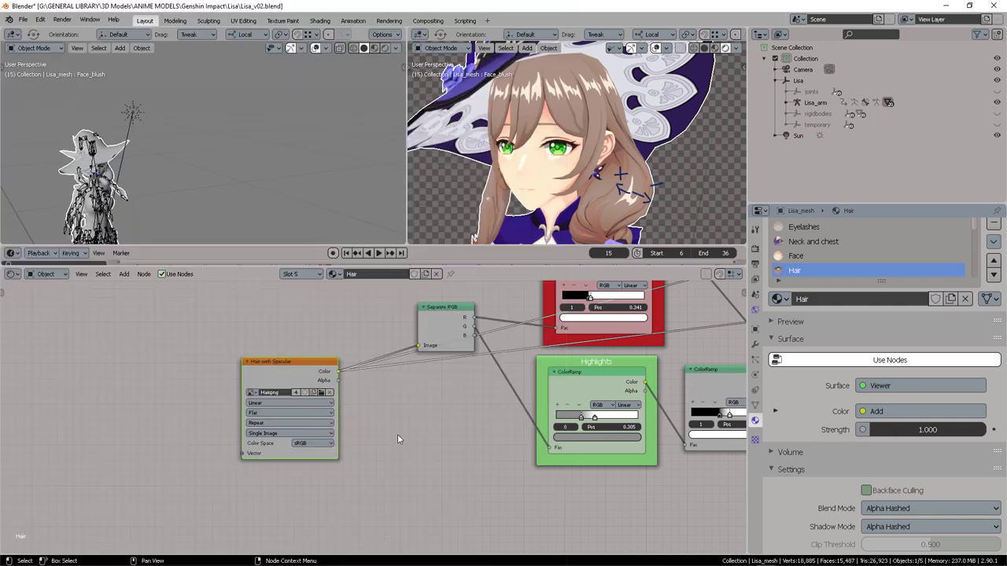
- Back in Blender, add an Image Texture node near the Hair with Specular node and label it Hair NO SPECULAR
click(397, 434)
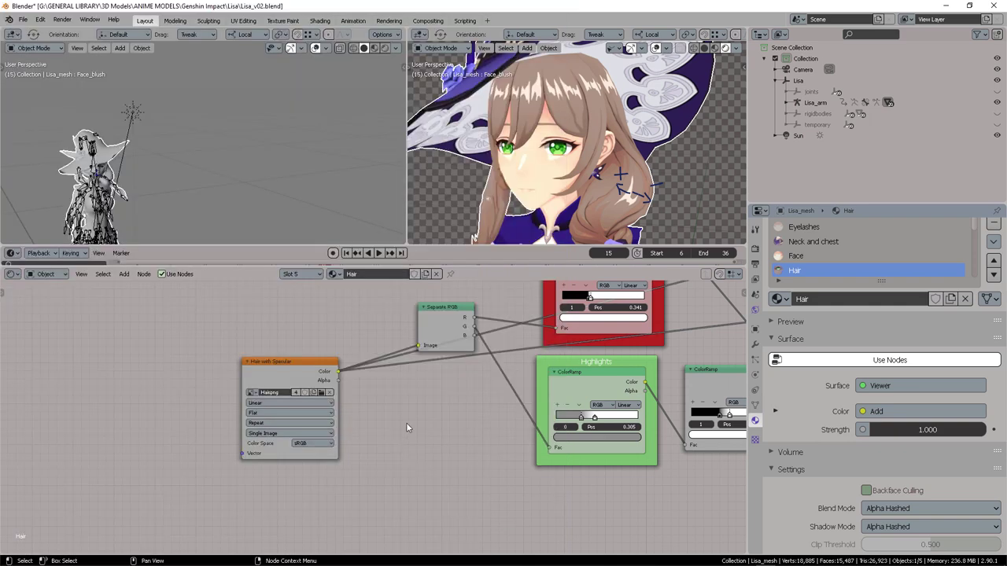
key(shift+a)
click(407, 426)
text(no)
key(BackSpace)
key(BackSpace)
text(image)
key(Return)
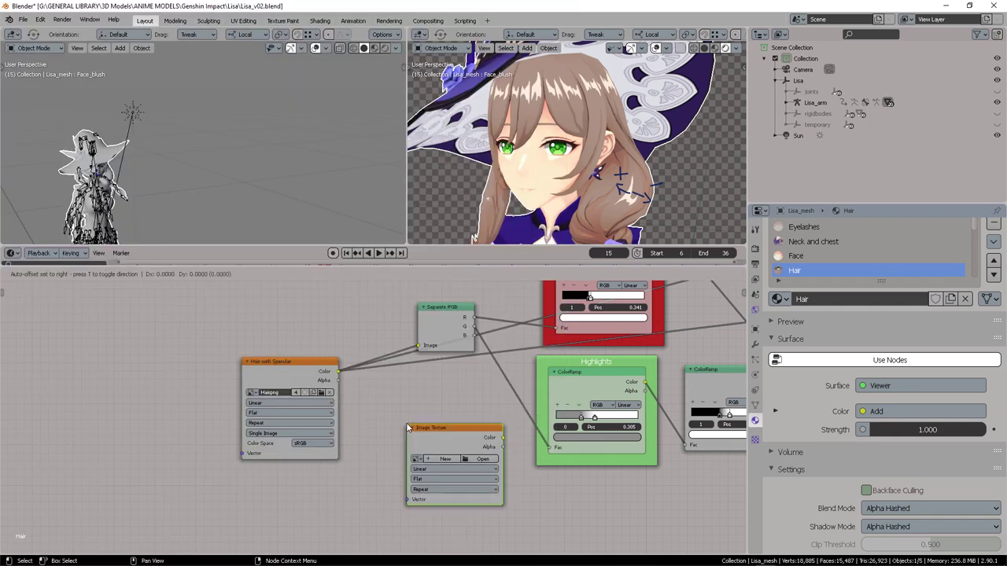
click(407, 426)
key(F2)
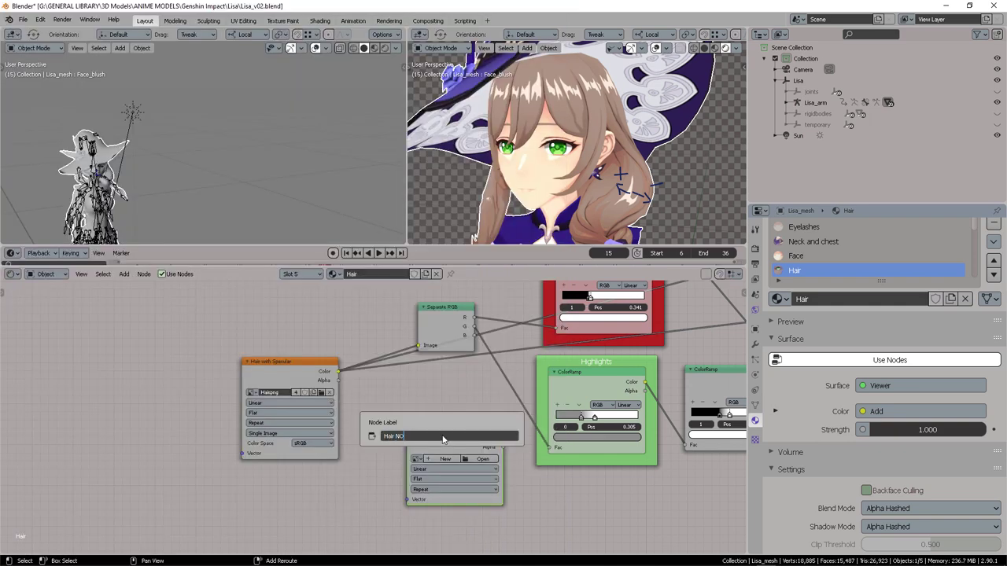
text(Hair NO SPECULAR)
key(Return)
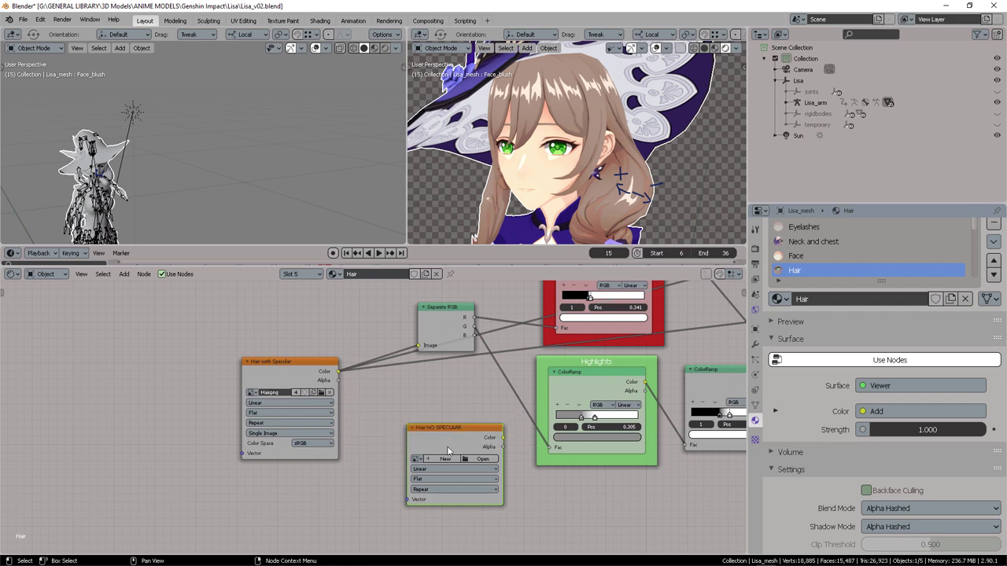
- Load Hair_NoSpecular.png from the Texture folder into the Hair NO SPECULAR node
click(483, 459)
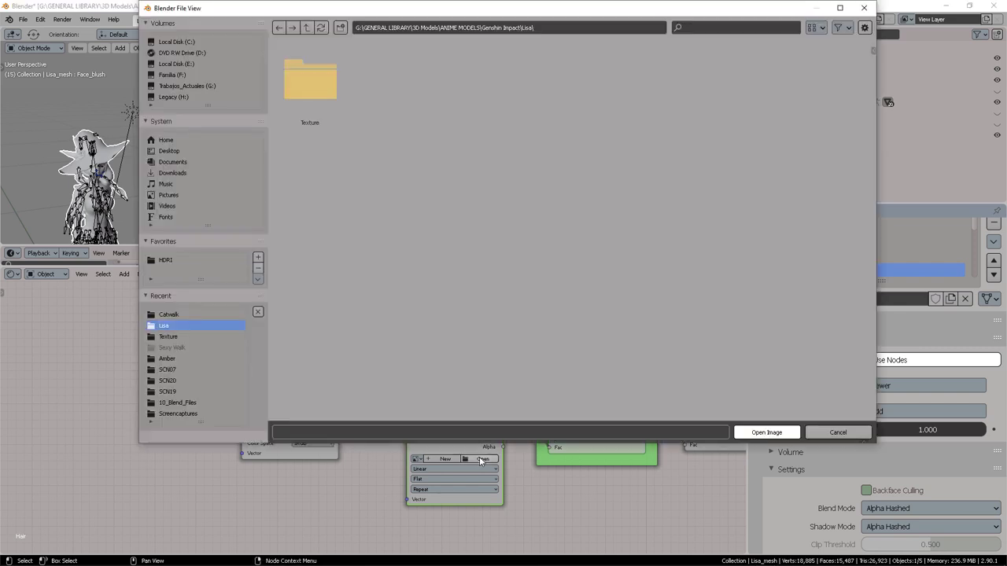
double_click(300, 94)
click(559, 78)
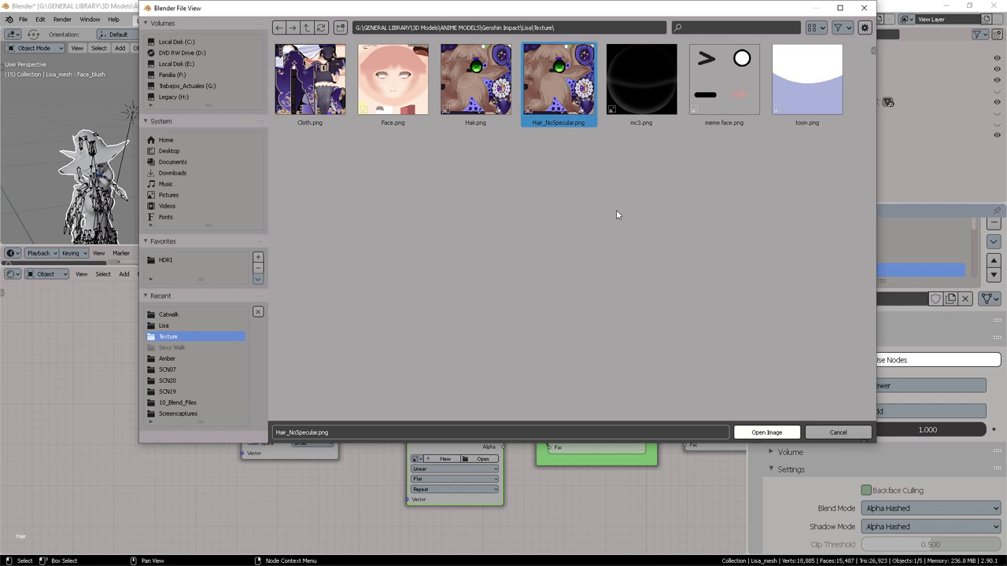
click(753, 433)
- Move the Hair NO SPECULAR and Multiply nodes above the shadow Greater Than node and preview the Multiply output
middle_drag(456, 389, 321, 336)
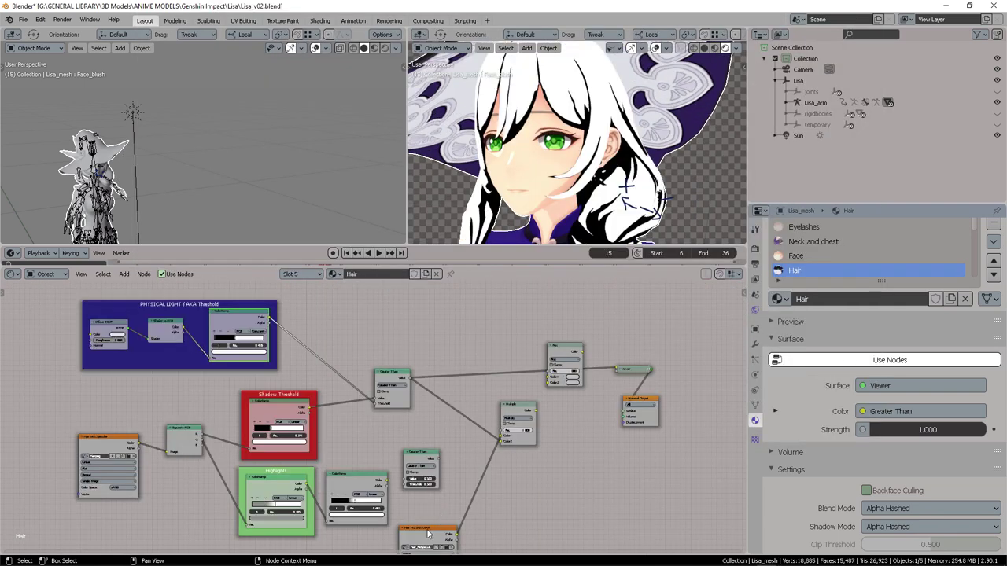
drag(429, 534, 379, 296)
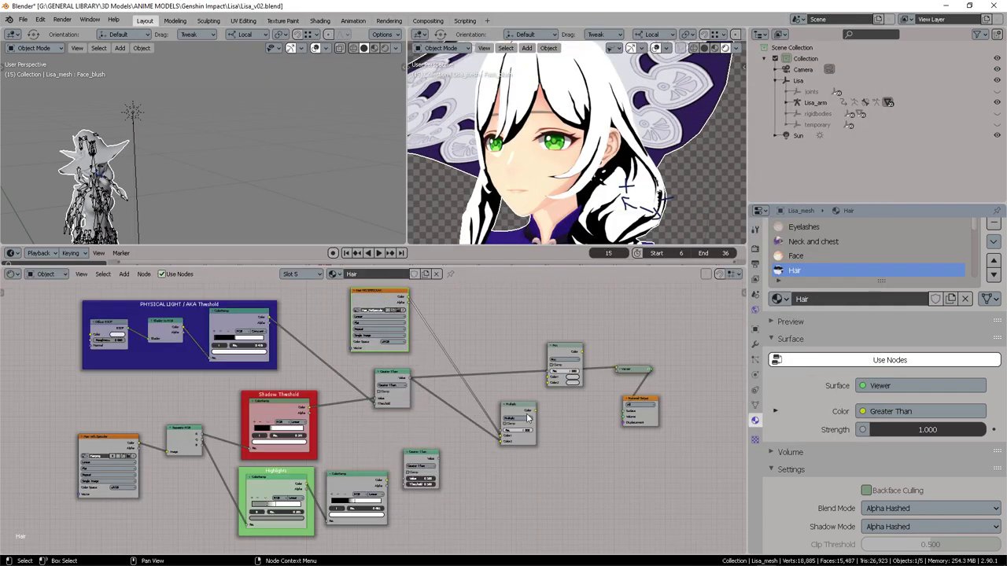
drag(524, 413, 471, 315)
scroll(499, 326, up, 3)
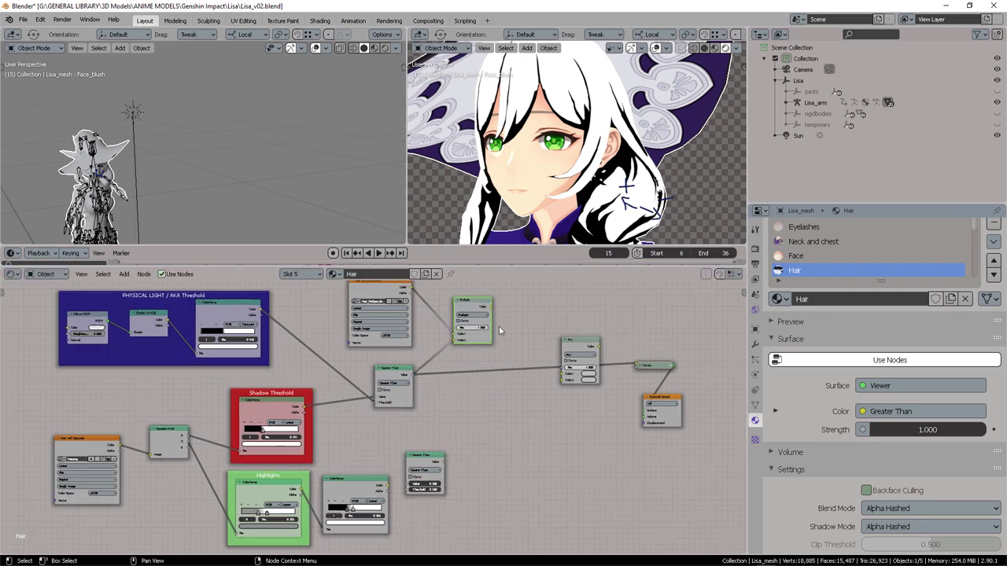
middle_drag(541, 328, 525, 442)
scroll(540, 468, up, 2)
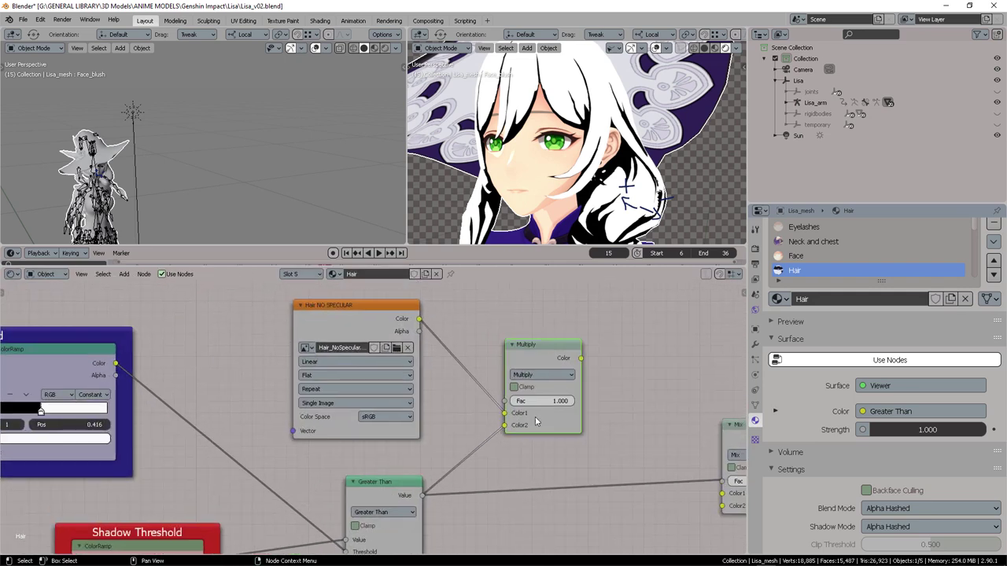
ctrl+shift+click(551, 352)
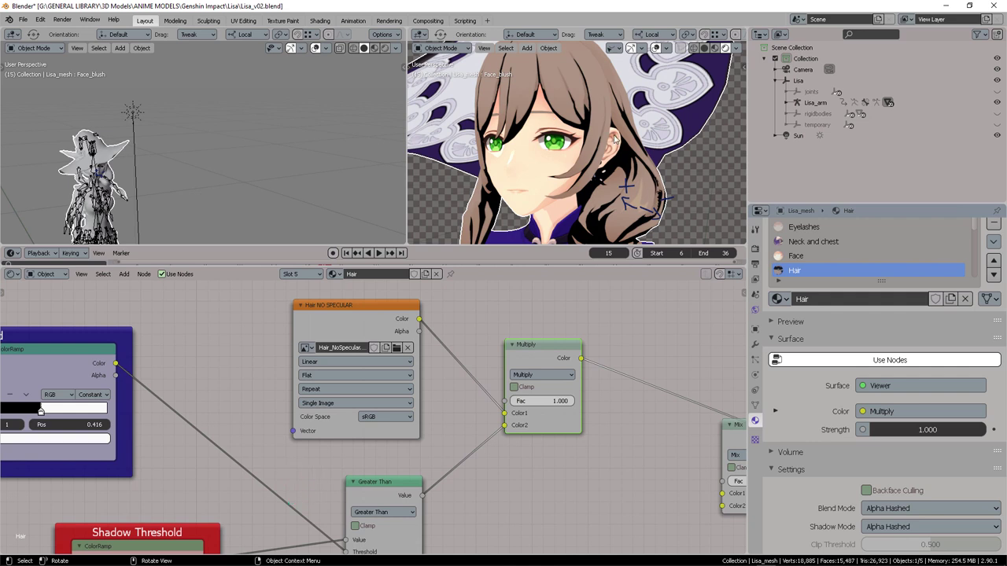
- Cut the link from the Hair NO SPECULAR texture to the Multiply node and set Multiply's Color1 to a dark brown
ctrl+right_drag(462, 378, 464, 379)
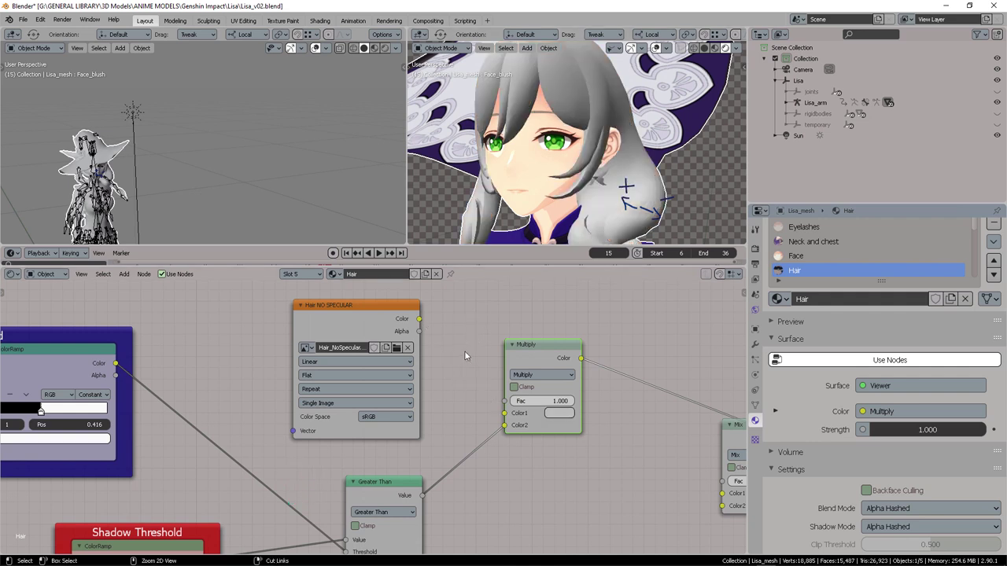
click(564, 414)
click(632, 348)
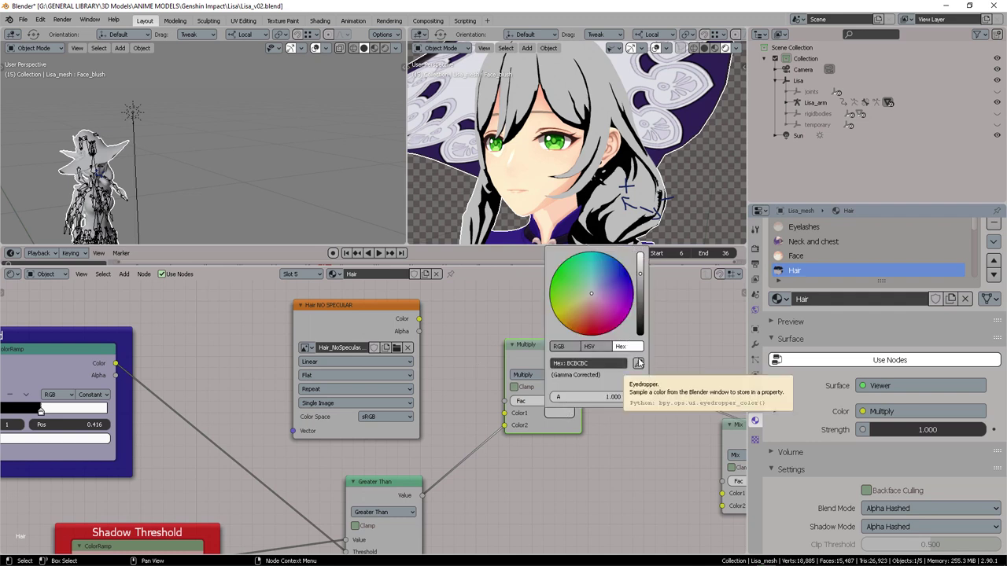
click(586, 325)
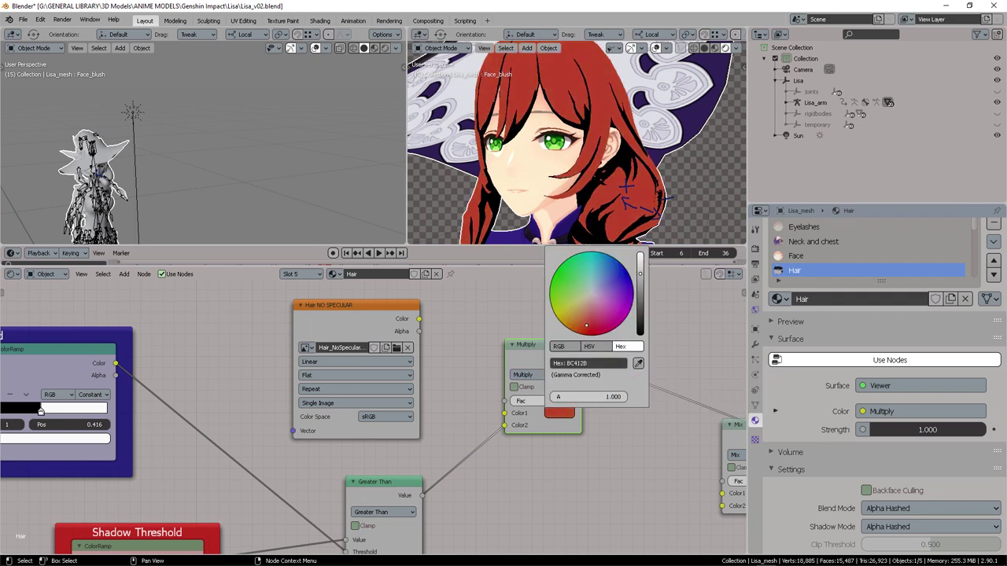
mouse_move(595, 314)
mouse_down()
mouse_move(590, 329)
mouse_move(581, 316)
mouse_move(575, 323)
mouse_up()
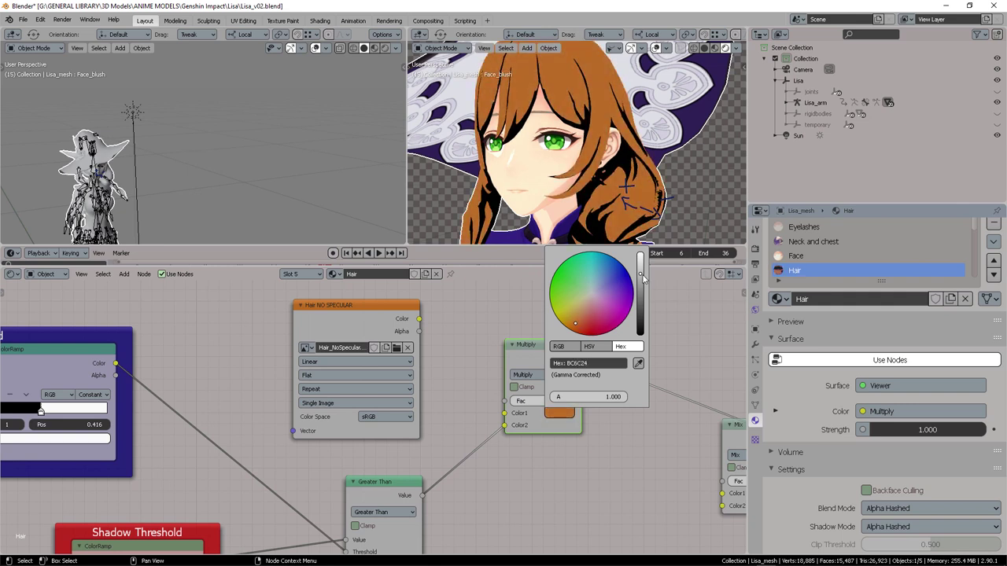
drag(641, 276, 640, 291)
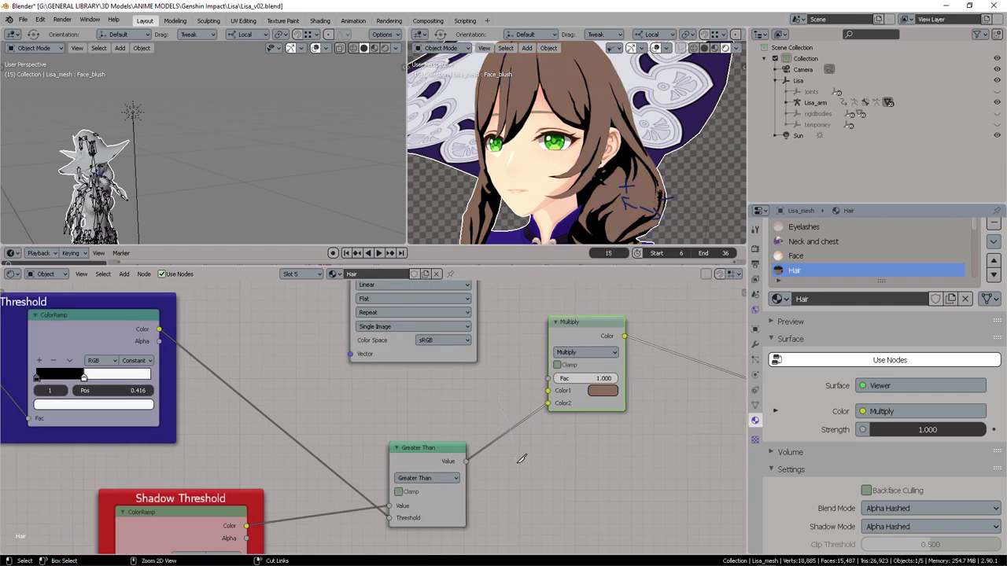
- Connect the Hair NO SPECULAR texture's Color to Multiply's Fac input and move the physical light ColorRamp's stop to 0.159
mouse_move(547, 402)
mouse_down()
mouse_move(525, 400)
mouse_move(545, 385)
mouse_move(541, 376)
mouse_up()
middle_drag(531, 373, 533, 427)
mouse_move(478, 297)
mouse_down()
mouse_move(526, 465)
mouse_move(548, 458)
mouse_up()
mouse_move(266, 489)
middle_down()
mouse_move(427, 325)
mouse_move(487, 443)
middle_up()
drag(352, 361, 275, 361)
- Adjust the Multiply node's Color1 to the muted brown 8F7160
middle_drag(529, 351, 385, 382)
scroll(406, 437, down, 3)
middle_drag(403, 439, 353, 442)
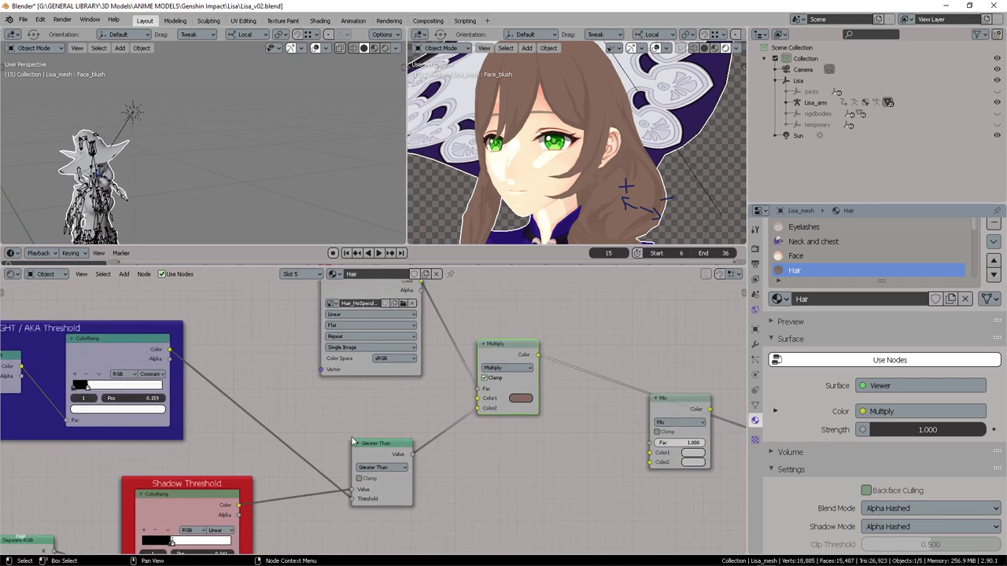
click(520, 399)
mouse_move(586, 305)
mouse_down()
mouse_move(585, 322)
mouse_move(586, 299)
mouse_up()
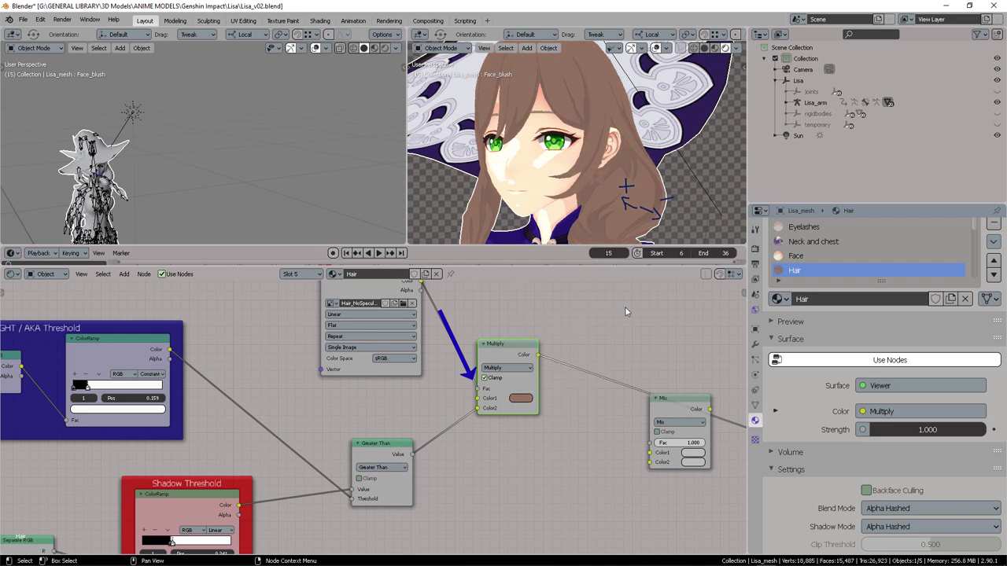
- Try a light green for the Multiply node's Color1 and settle on a saturated blue to recolour the hair
click(528, 403)
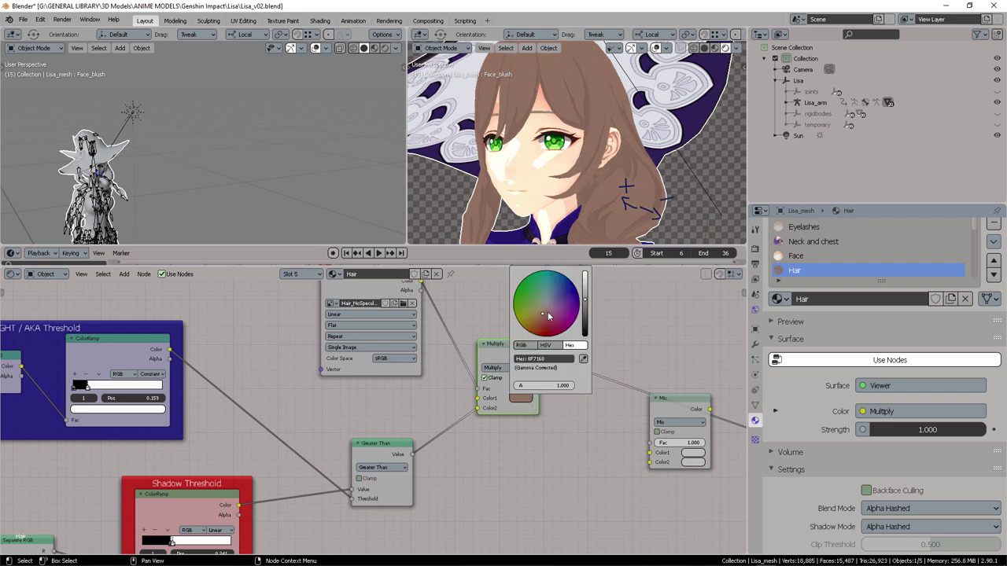
mouse_move(549, 316)
mouse_down()
mouse_move(536, 309)
mouse_move(585, 288)
mouse_up()
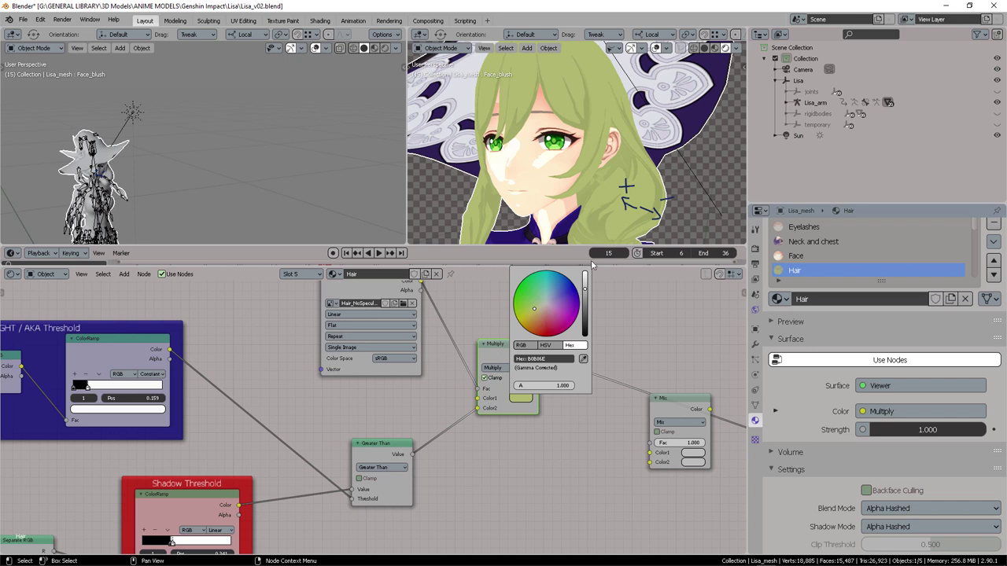
scroll(603, 169, down, 8)
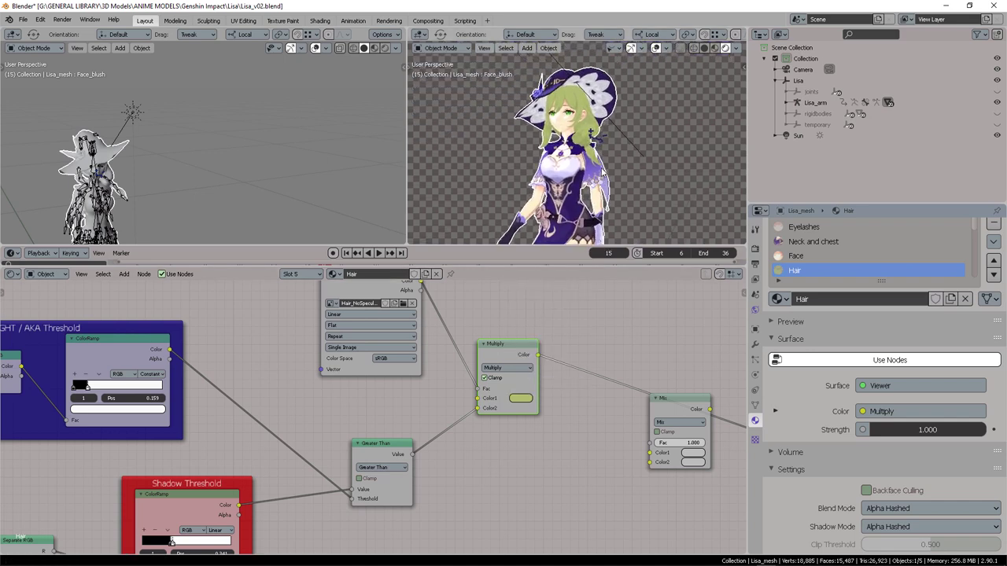
click(522, 399)
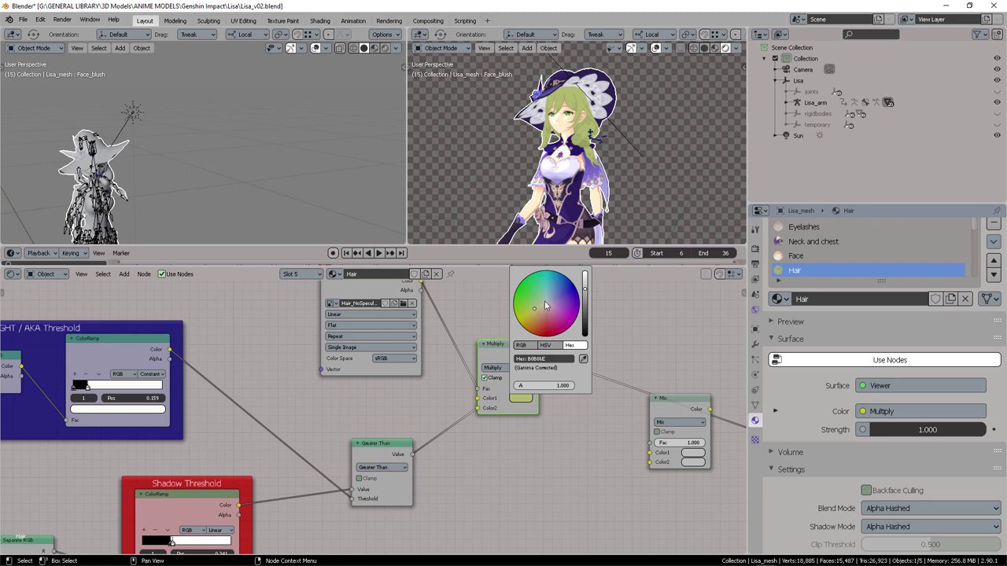
drag(545, 305, 551, 304)
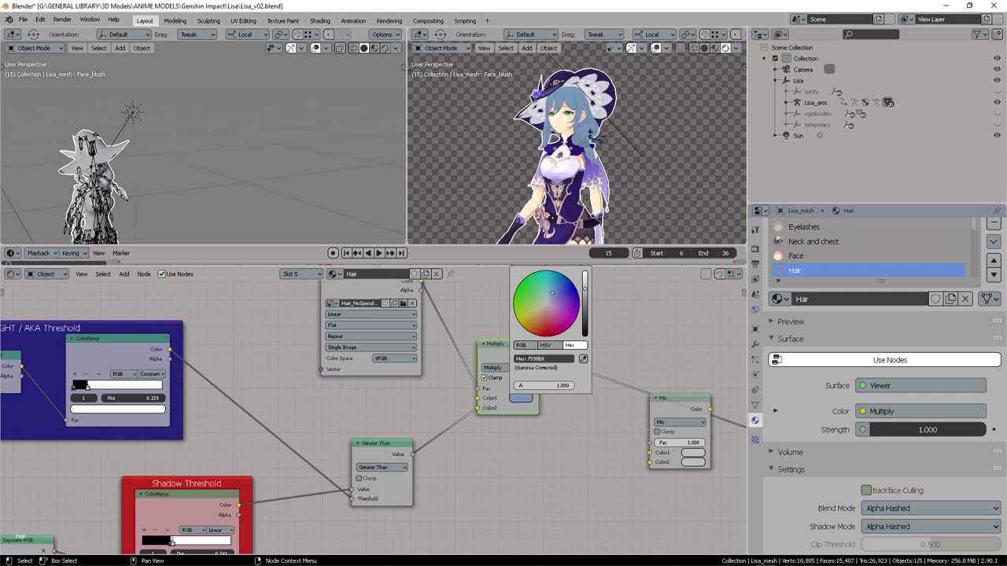
drag(552, 293, 558, 278)
- Check the images available for the Hair NO SPECULAR node and keep Hair_NoSpecular.png selected
scroll(576, 142, up, 4)
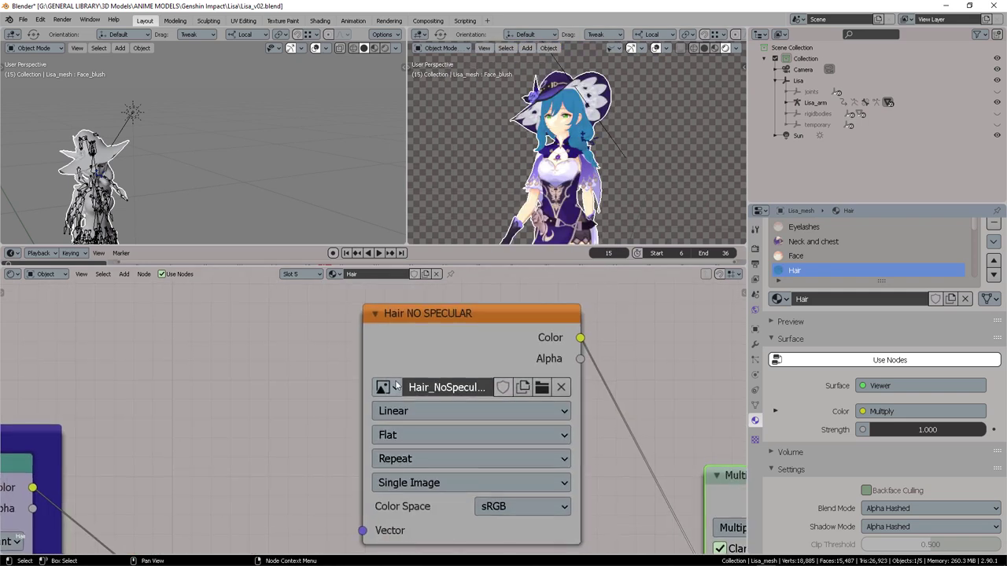
click(396, 386)
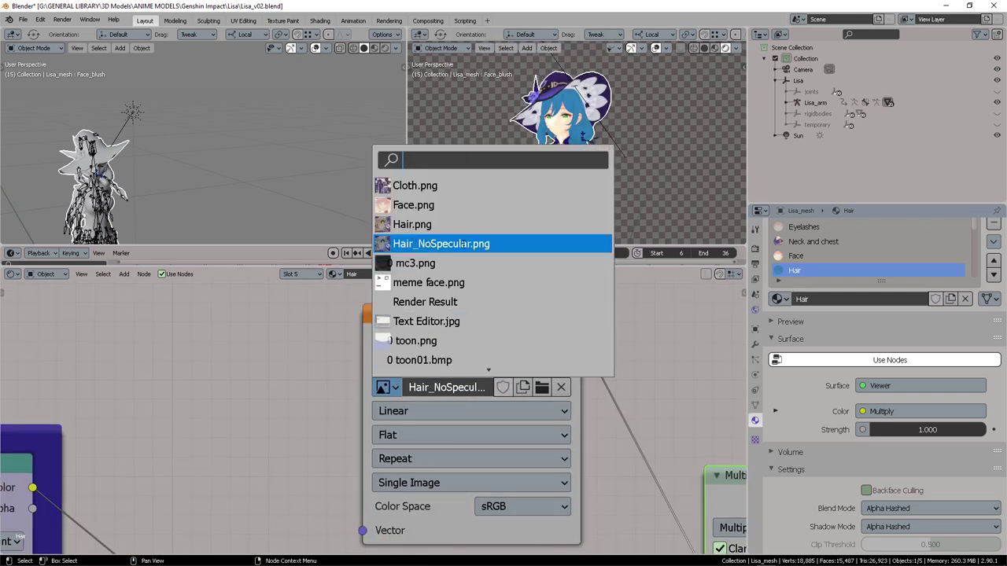
click(438, 245)
scroll(308, 415, down, 4)
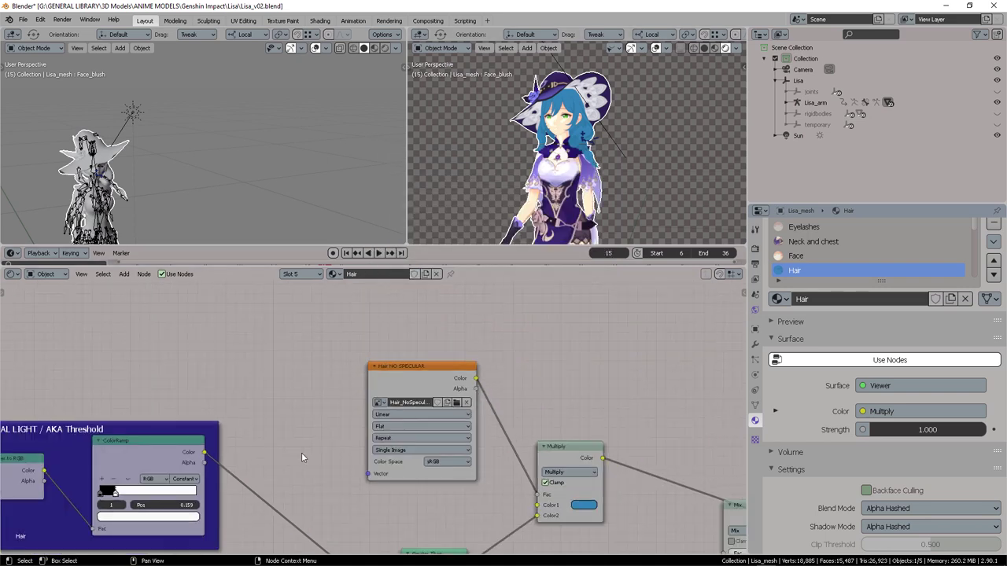
- Change the shadow threshold's Greater Than node to Less Than and rotate the Sun light to test the hair shading
middle_drag(301, 452, 409, 367)
scroll(383, 409, down, 2)
middle_drag(383, 410, 509, 370)
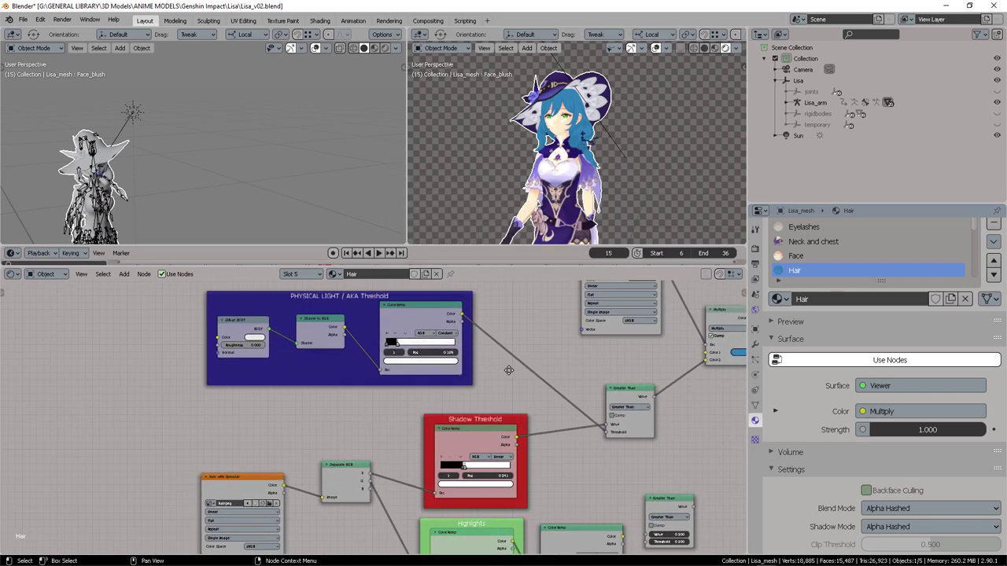
click(596, 427)
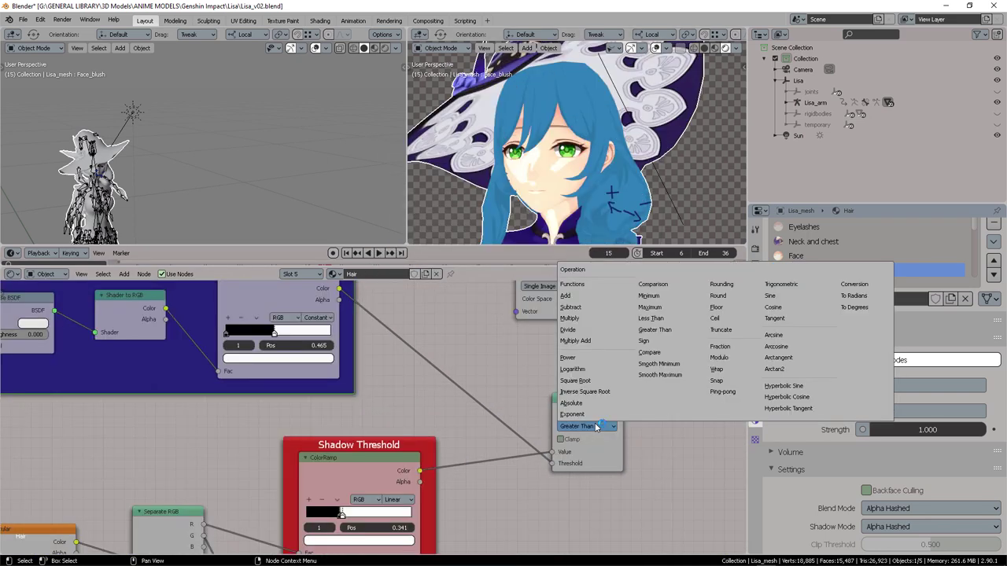
click(658, 319)
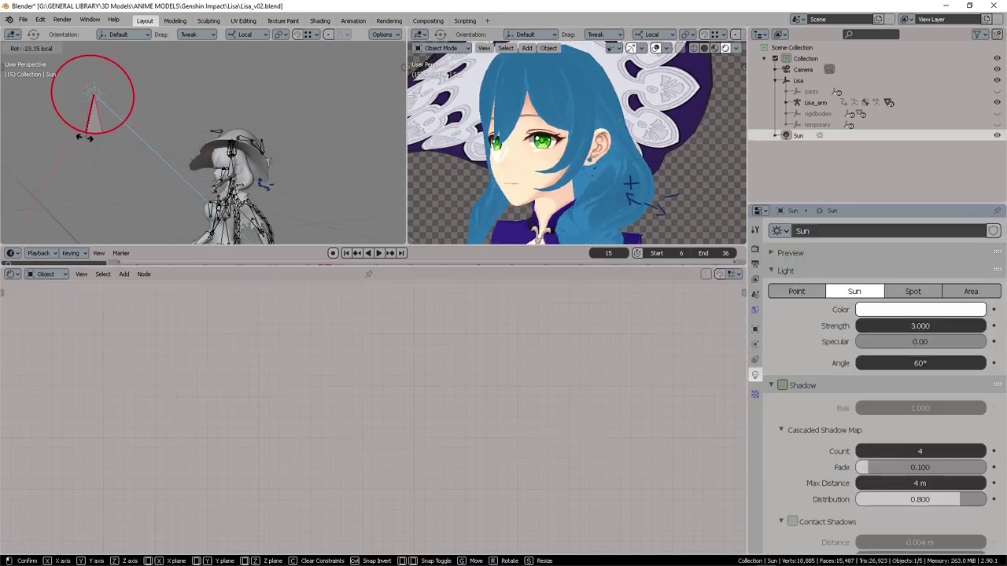
mouse_move(71, 143)
mouse_down()
mouse_move(28, 141)
mouse_move(31, 118)
mouse_move(8, 95)
mouse_move(14, 118)
mouse_move(65, 133)
mouse_up()
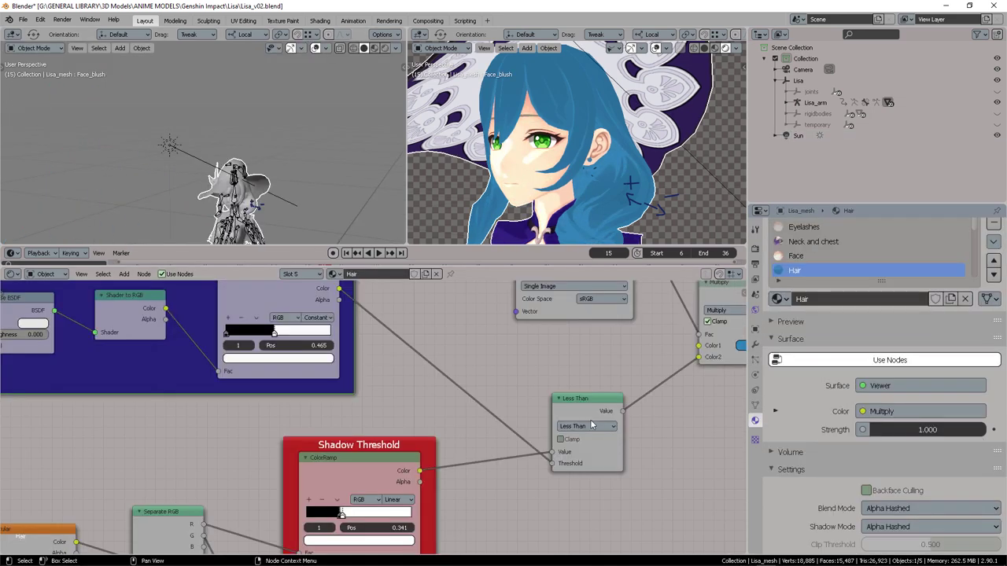
- Set the shadow comparison node back to Greater Than and move the Shadow Threshold ramp's black stop to 0.412
click(587, 426)
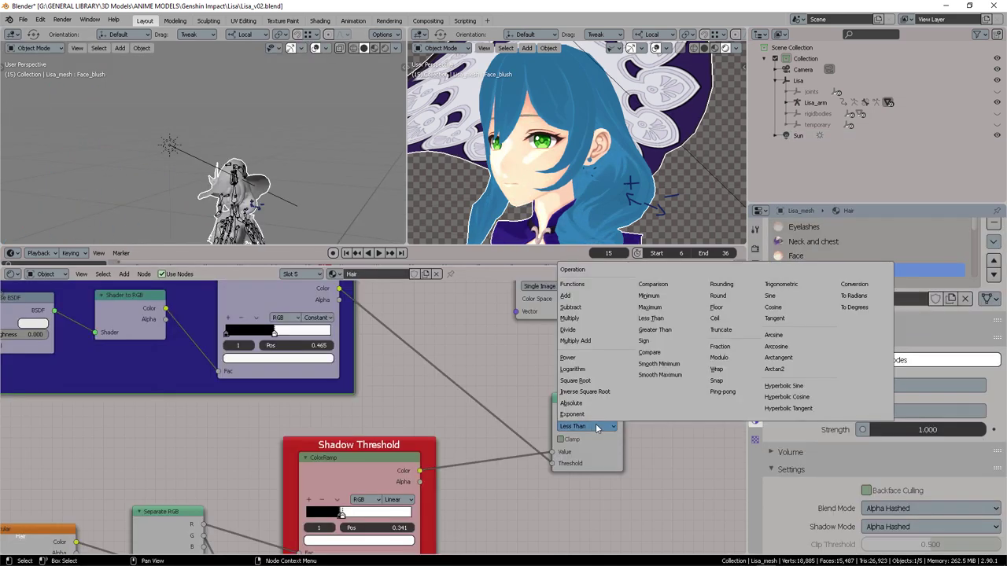
click(670, 331)
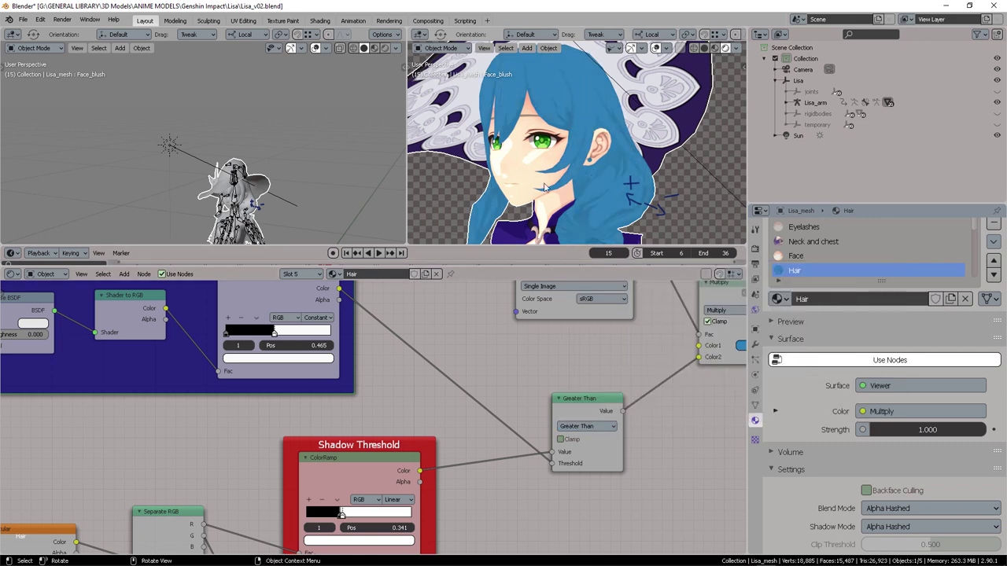
middle_drag(346, 513, 354, 501)
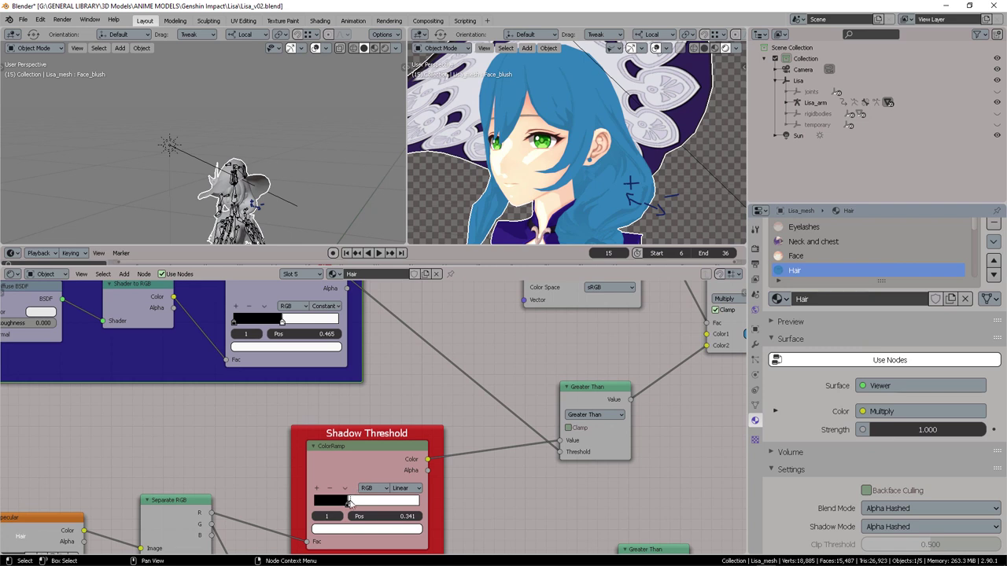
drag(350, 503, 362, 513)
- Rotate the Sun light to test the hair shadow and swap the two inputs of the shadow's Greater Than node
click(171, 146)
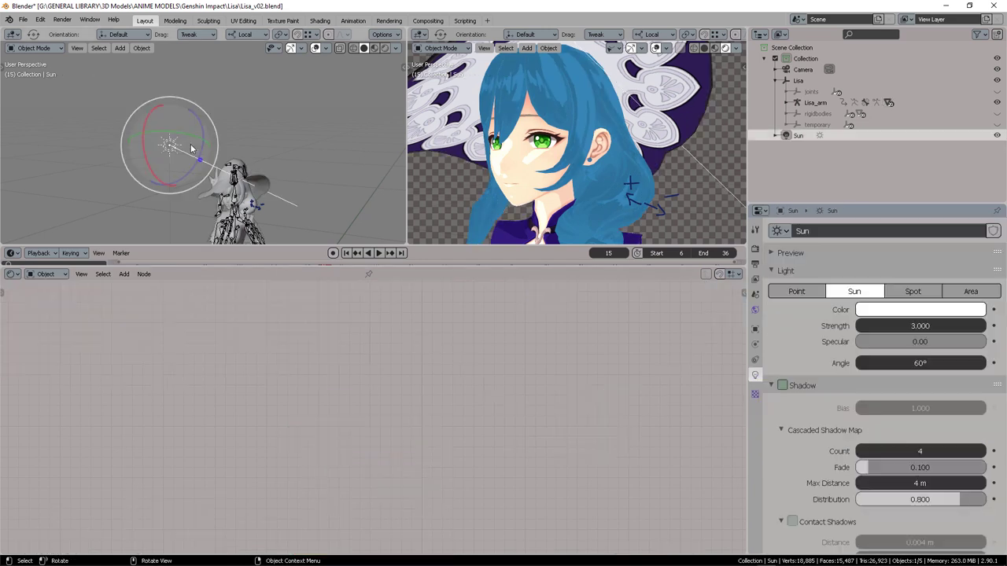
mouse_move(180, 137)
mouse_down()
mouse_move(205, 142)
mouse_move(172, 137)
mouse_up()
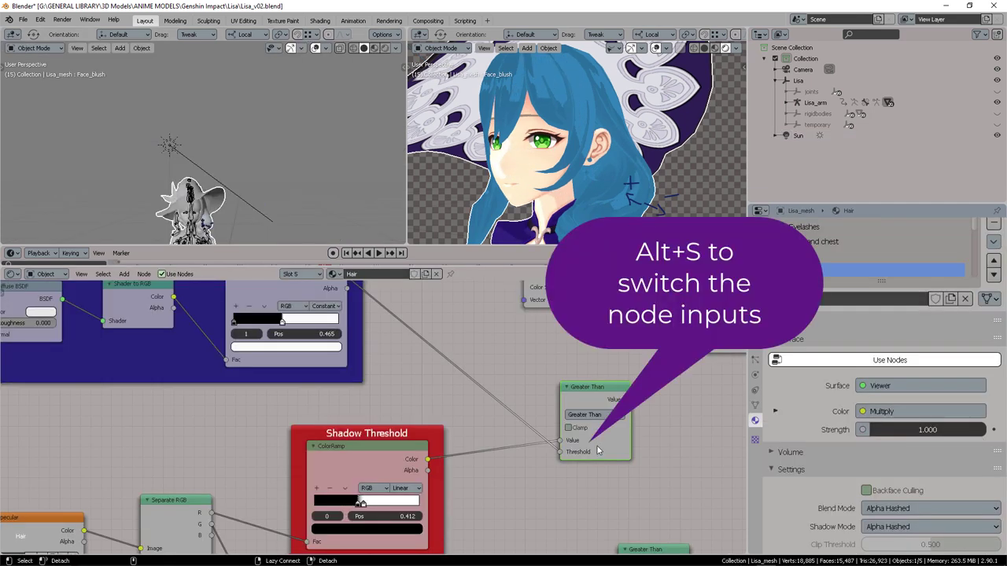
key(alt+s)
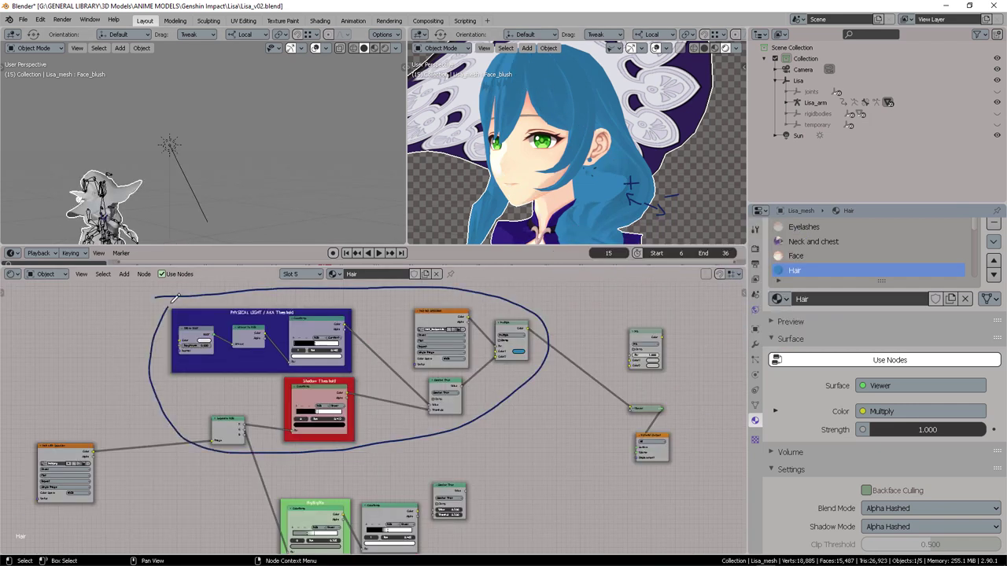
- Annotate the shadow node group with a freehand circle and the label SHADOW
mouse_move(168, 288)
mouse_down()
mouse_move(63, 338)
mouse_move(166, 296)
mouse_up()
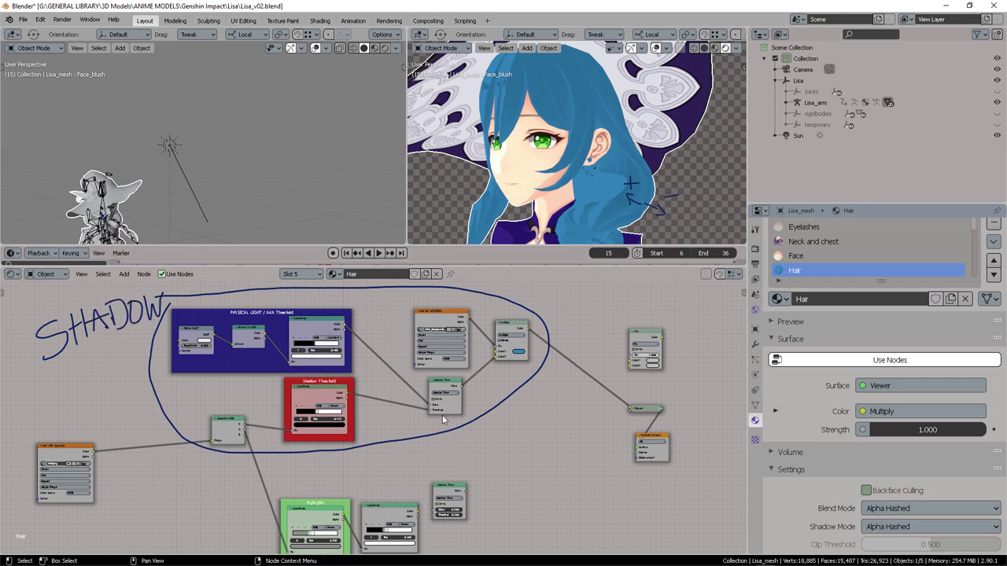
- Place the unused Greater Than node beside the highlights ramps and connect the second ColorRamp's Color to its Threshold
middle_drag(443, 417, 429, 385)
scroll(429, 385, up, 5)
drag(523, 486, 496, 466)
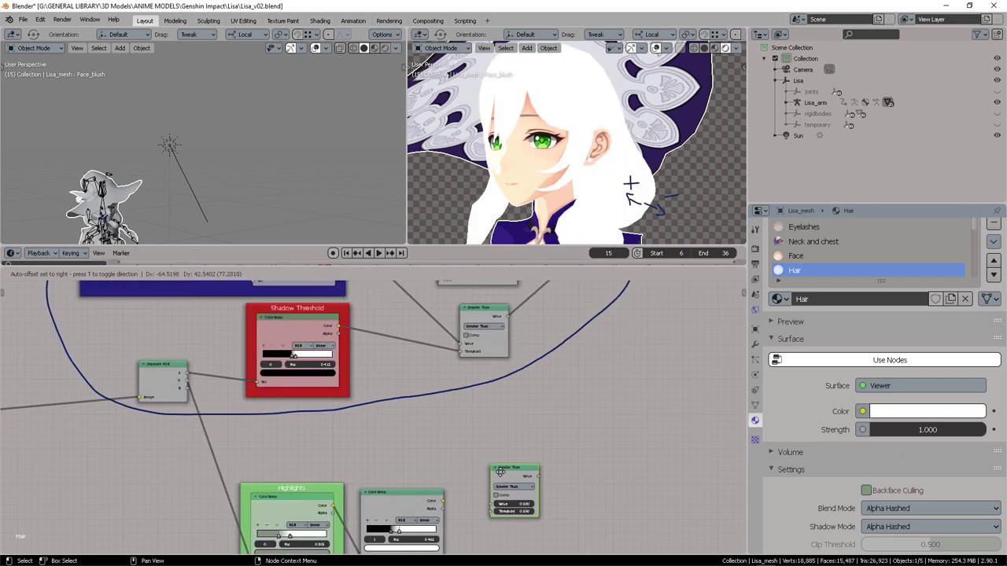
scroll(472, 460, up, 4)
drag(419, 413, 491, 415)
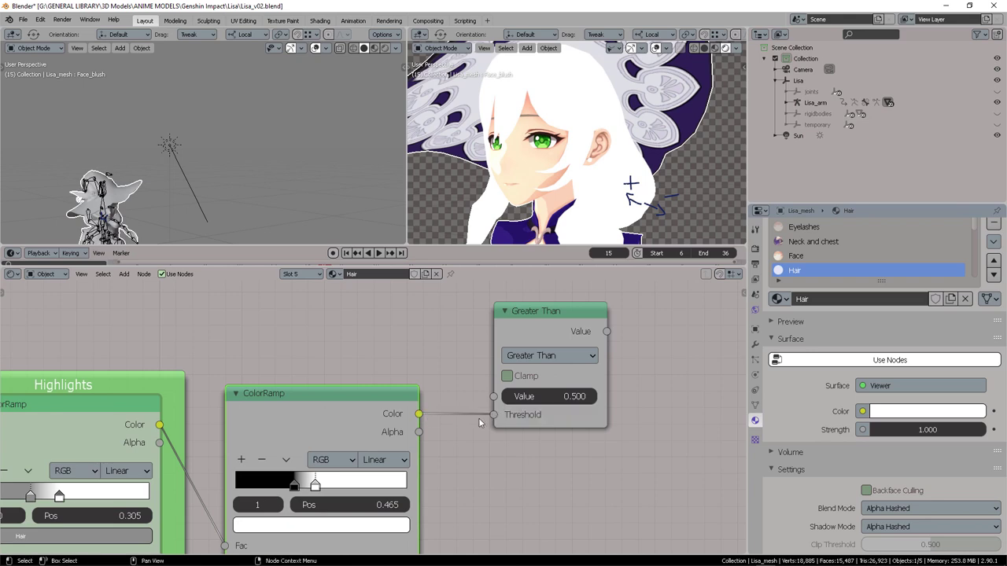
- Connect the physical light ramp's Color to the highlights Greater Than node's Value and adjust that node's position
scroll(478, 418, down, 4)
scroll(464, 401, down, 6)
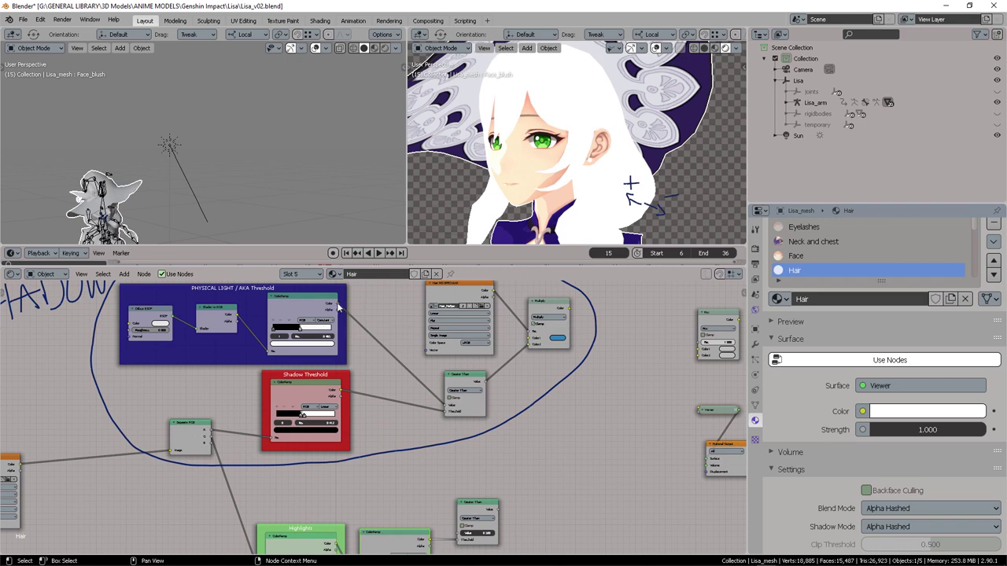
drag(339, 306, 459, 534)
middle_drag(537, 456, 480, 377)
scroll(537, 380, up, 2)
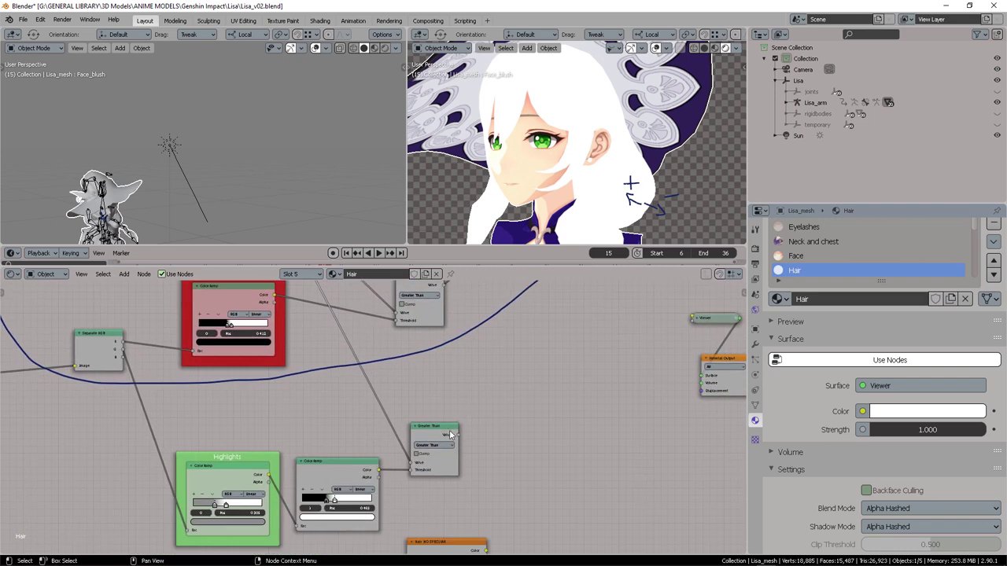
mouse_move(439, 437)
mouse_down()
mouse_move(446, 465)
mouse_move(443, 448)
mouse_up()
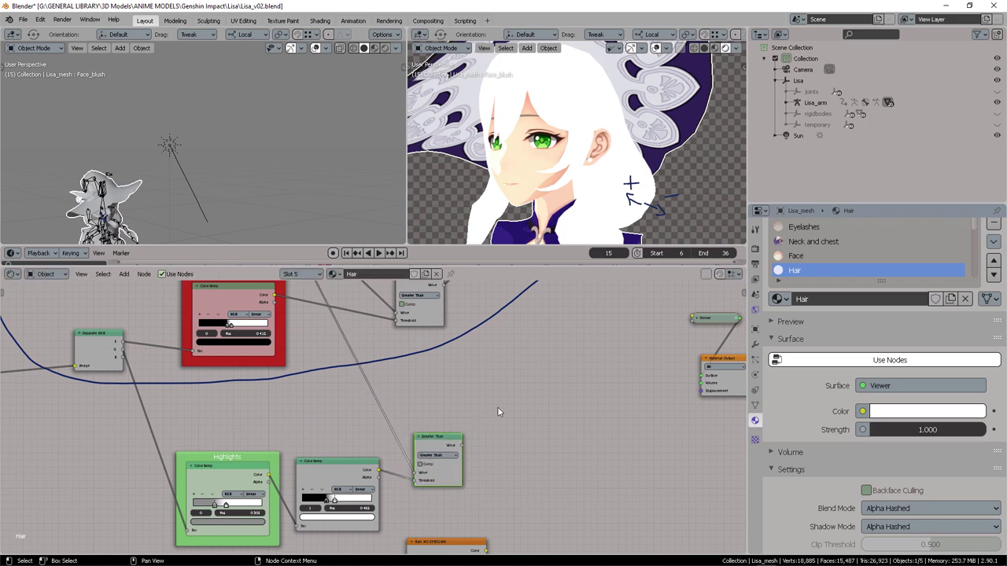
- Add a MixRGB node, connect the highlights Greater Than output to its Color1, and place it beside that node
middle_drag(496, 407, 391, 506)
click(466, 424)
key(shift+a)
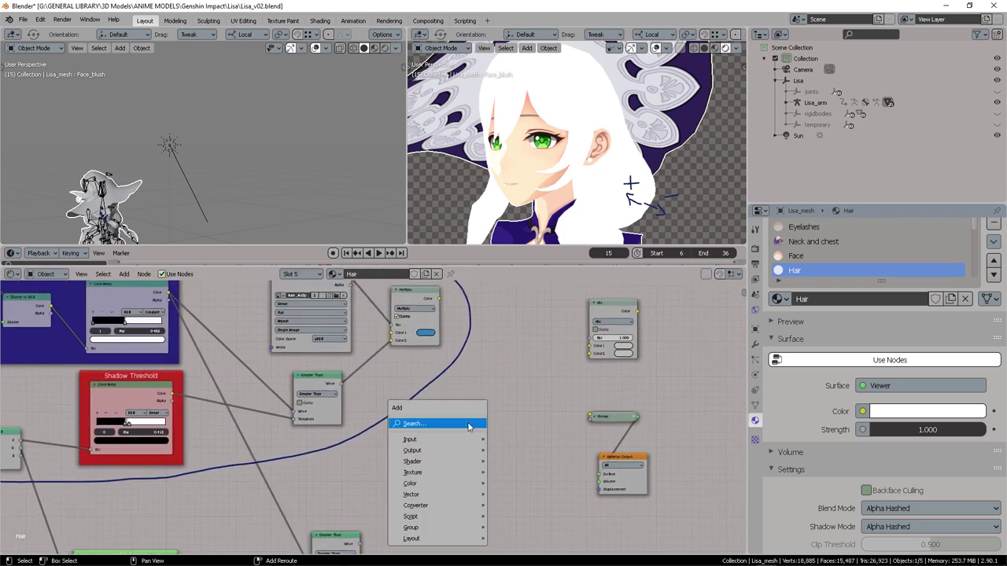
text(mix)
key(Down)
key(Return)
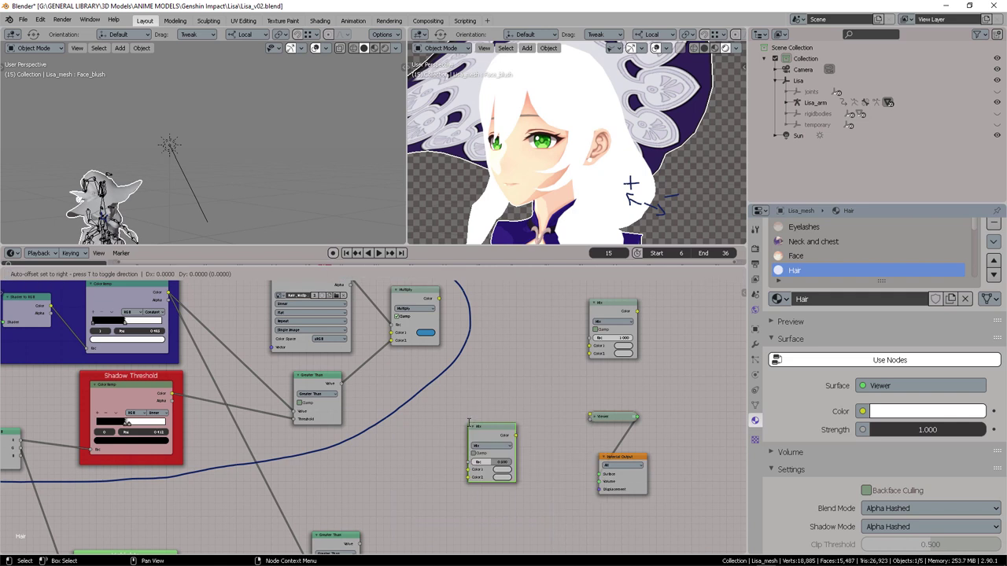
click(477, 437)
middle_drag(432, 498, 447, 470)
drag(376, 516, 495, 456)
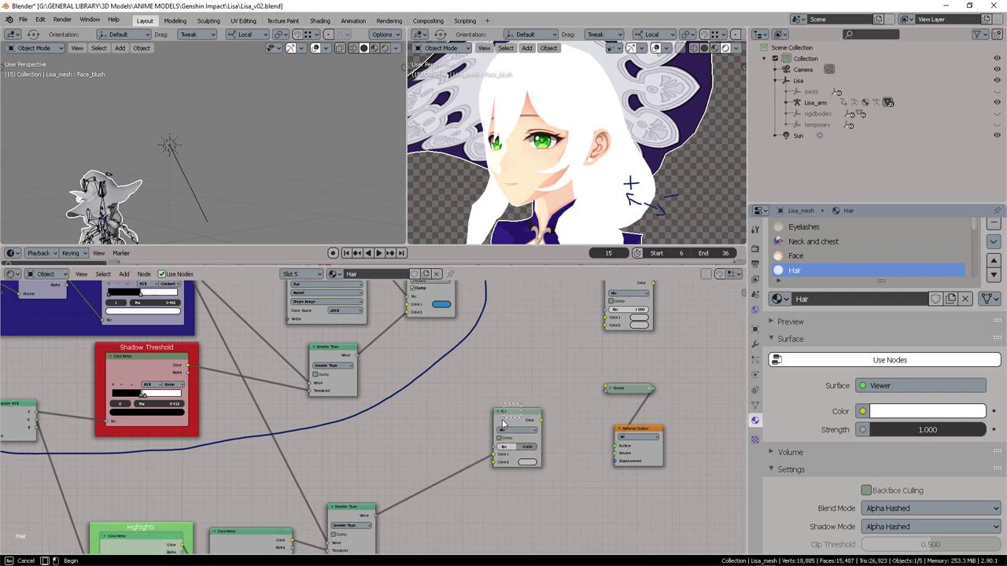
drag(517, 420, 473, 490)
- Duplicate the highlights Mix node and connect the shadow Multiply node's Color to the copy's Color1
scroll(461, 468, down, 2)
middle_drag(461, 467, 472, 486)
key(shift+d)
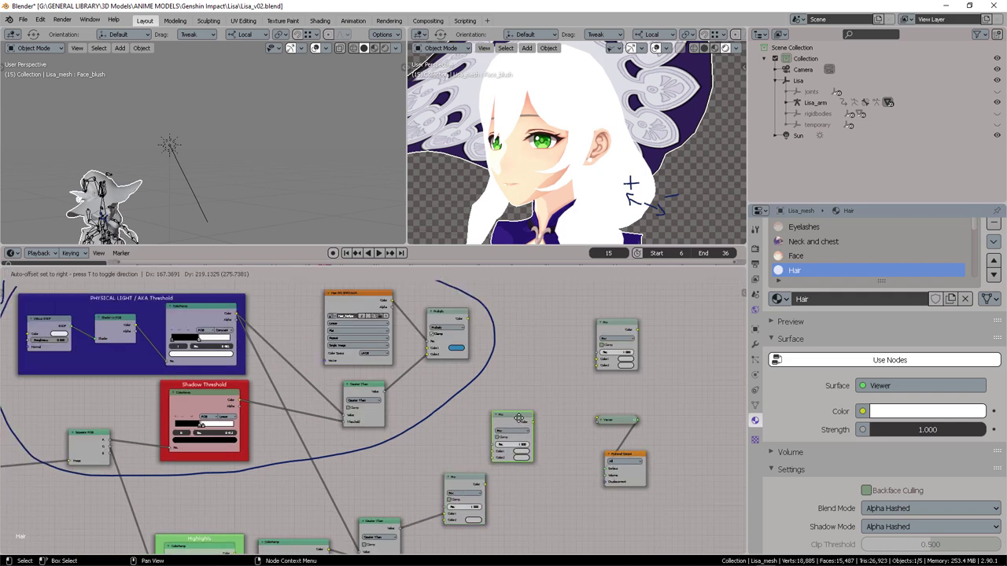
click(529, 424)
mouse_move(526, 367)
middle_down()
mouse_move(527, 432)
mouse_move(509, 376)
middle_up()
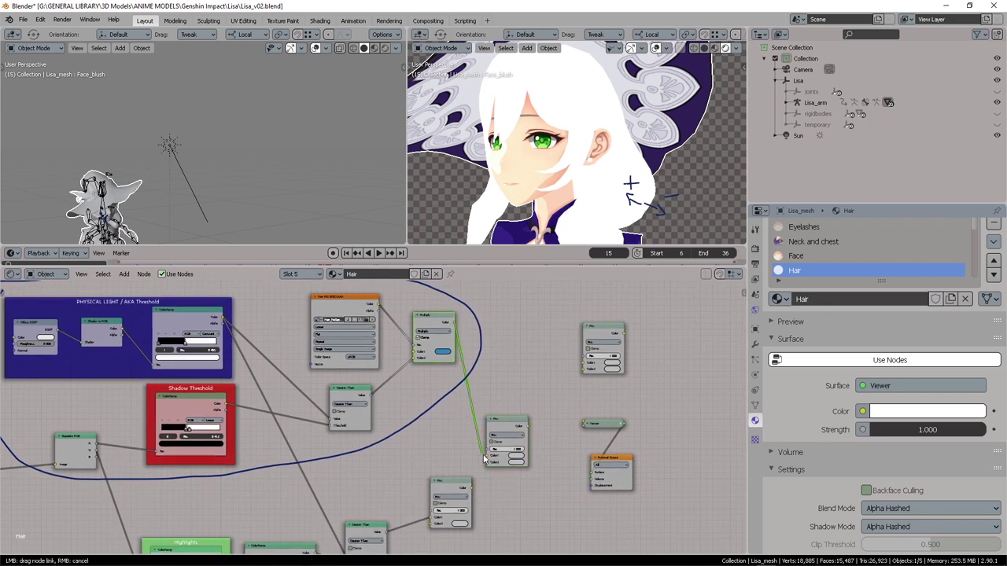
drag(484, 460, 487, 462)
- Set the duplicated Mix node to Add, with the highlights Mix node's Color feeding its Color2
click(509, 437)
key(a)
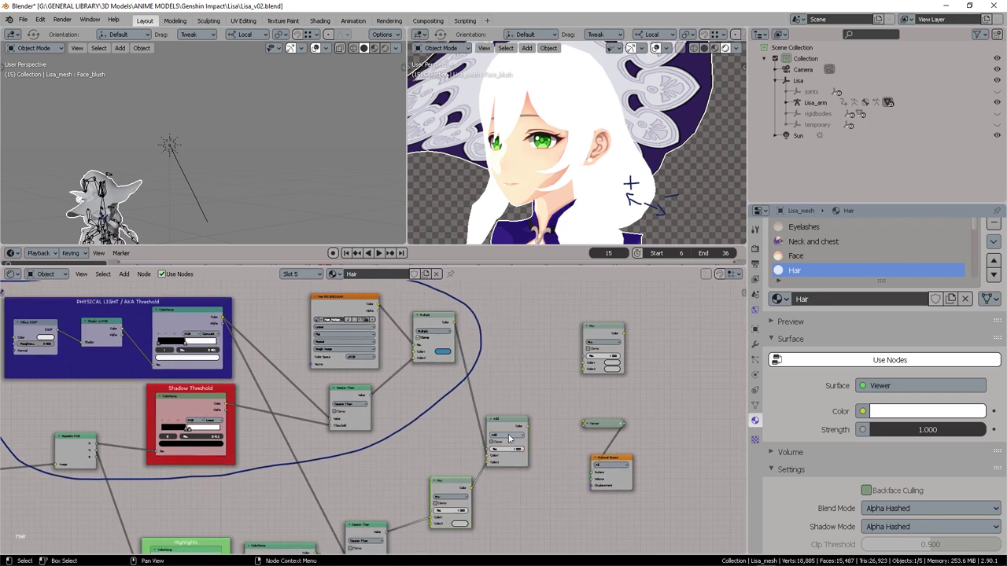
scroll(510, 438, up, 5)
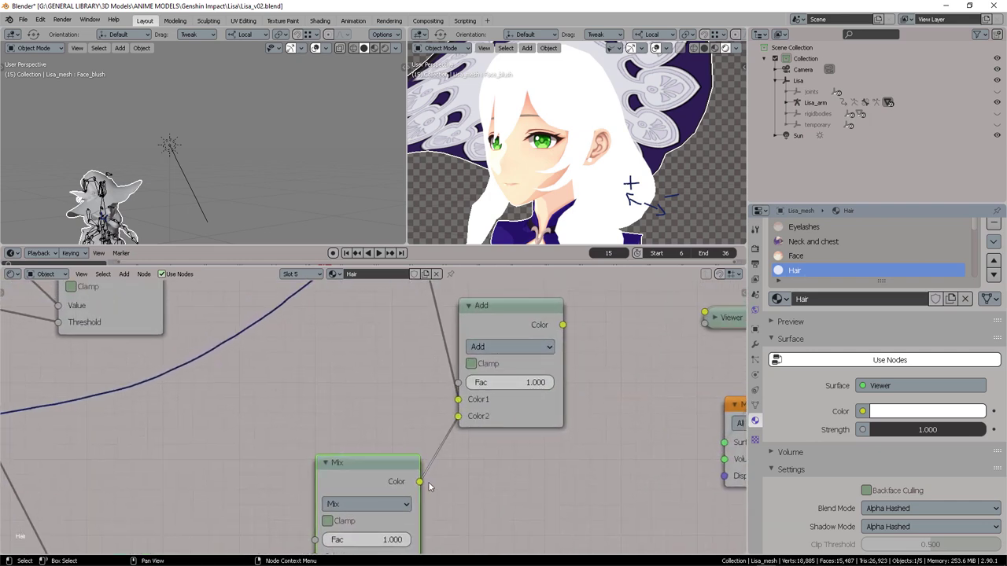
- Preview the highlights Mix node and its Greater Than node on the hair to check the highlight mask
scroll(429, 483, down, 3)
middle_drag(493, 469, 579, 383)
middle_drag(535, 456, 558, 486)
ctrl+shift+click(488, 404)
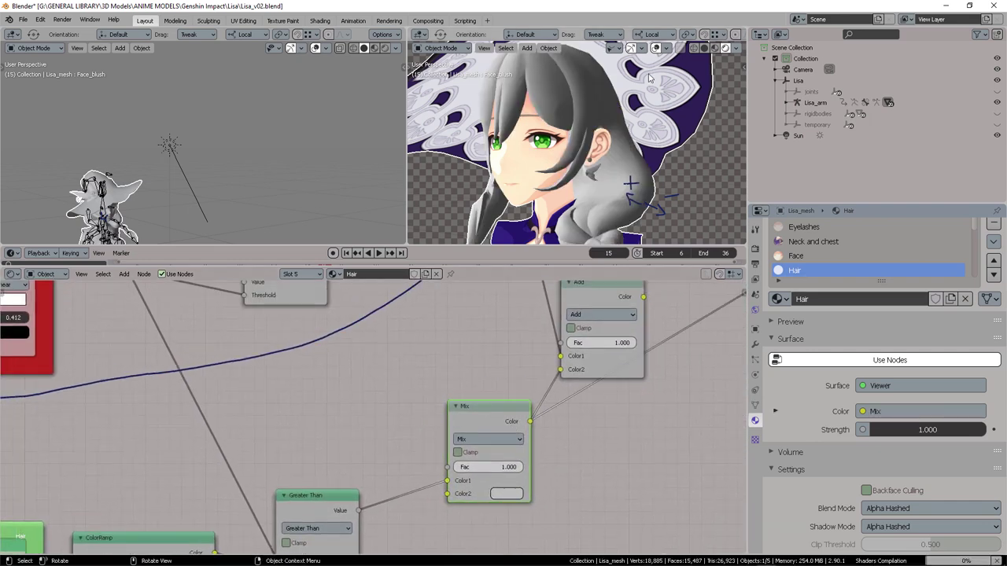
mouse_move(331, 505)
middle_down()
mouse_move(461, 417)
mouse_move(553, 425)
middle_up()
ctrl+shift+click(478, 418)
- Change the highlights Greater Than node's operation to Less Than
click(554, 425)
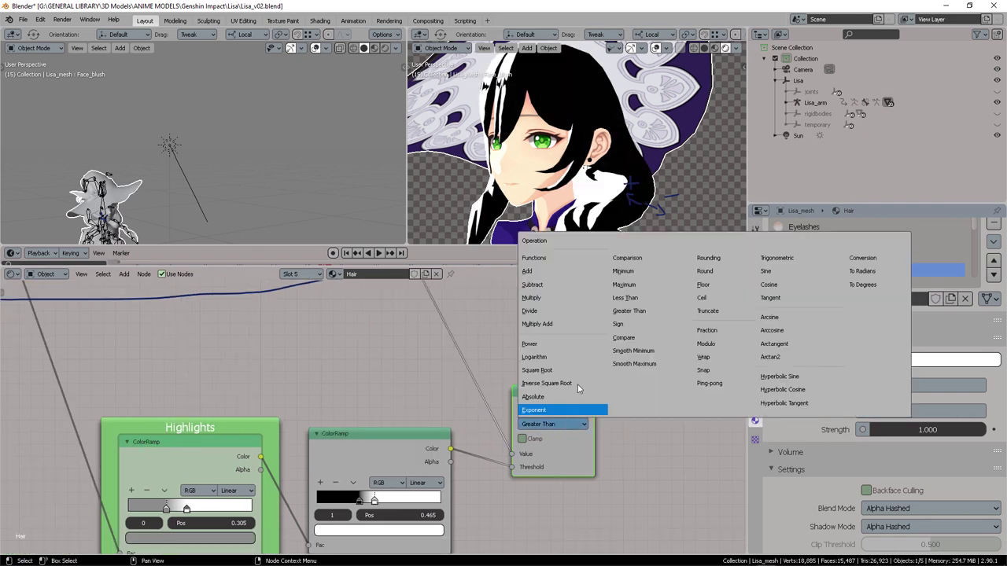
click(644, 299)
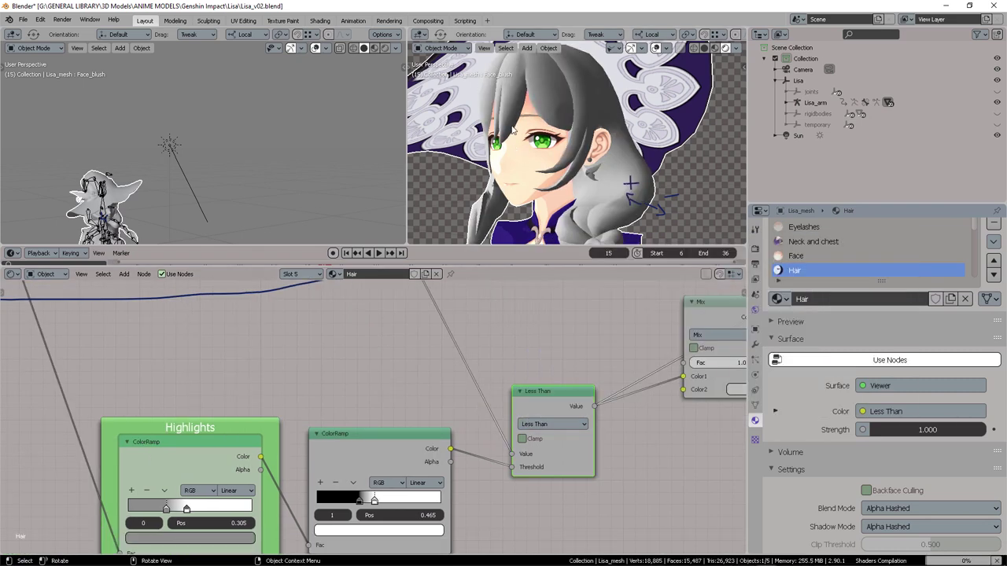
drag(548, 386, 544, 384)
- Preview the highlights Mix node on the hair and set its Color2 to the muted gold BCA665
middle_drag(553, 352, 442, 387)
ctrl+shift+click(608, 341)
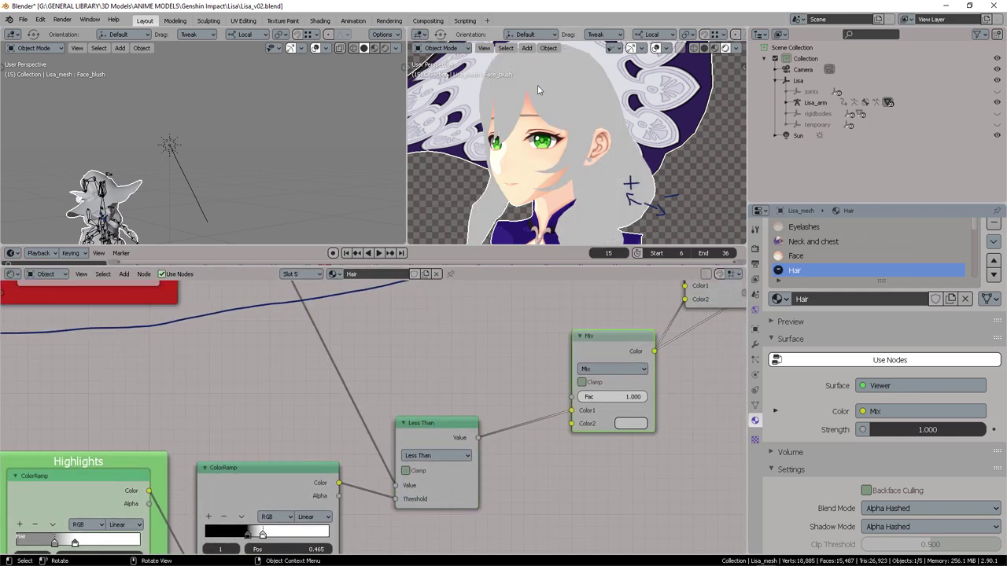
click(631, 424)
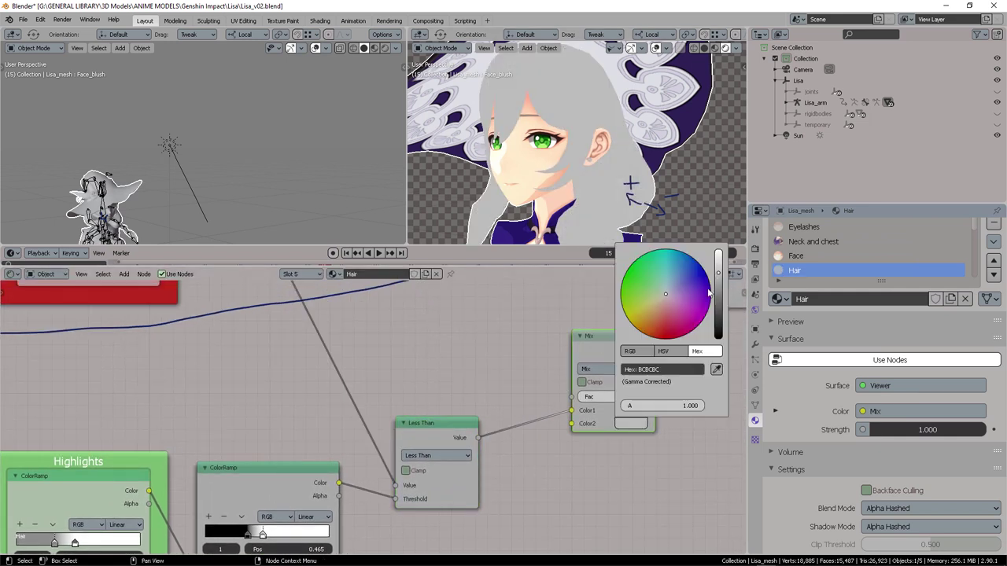
drag(709, 293, 651, 309)
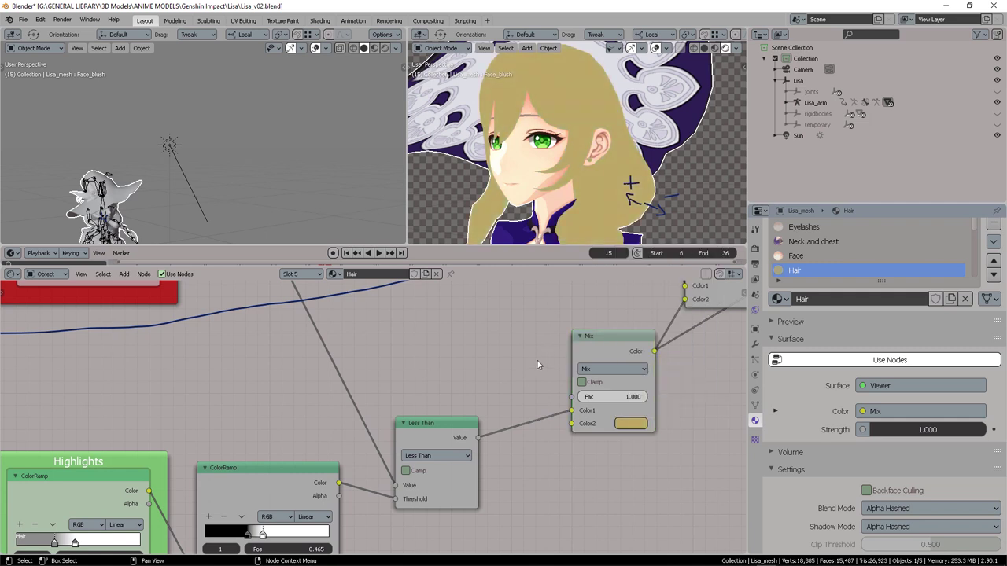
- Move the Less Than output to the highlights Mix node's Fac and set Color1 to black
scroll(536, 360, down, 1)
drag(549, 409, 550, 407)
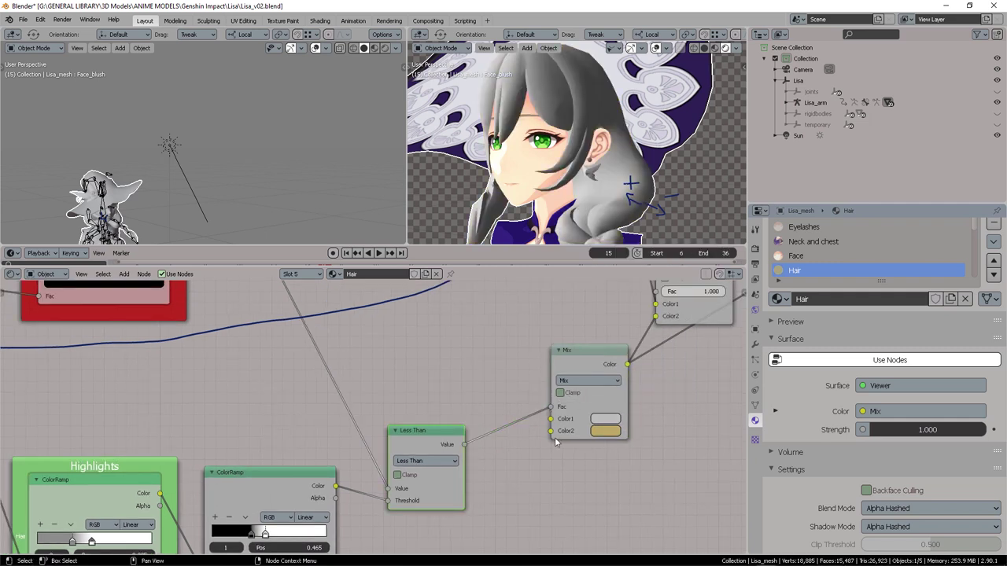
click(606, 418)
drag(689, 282, 688, 340)
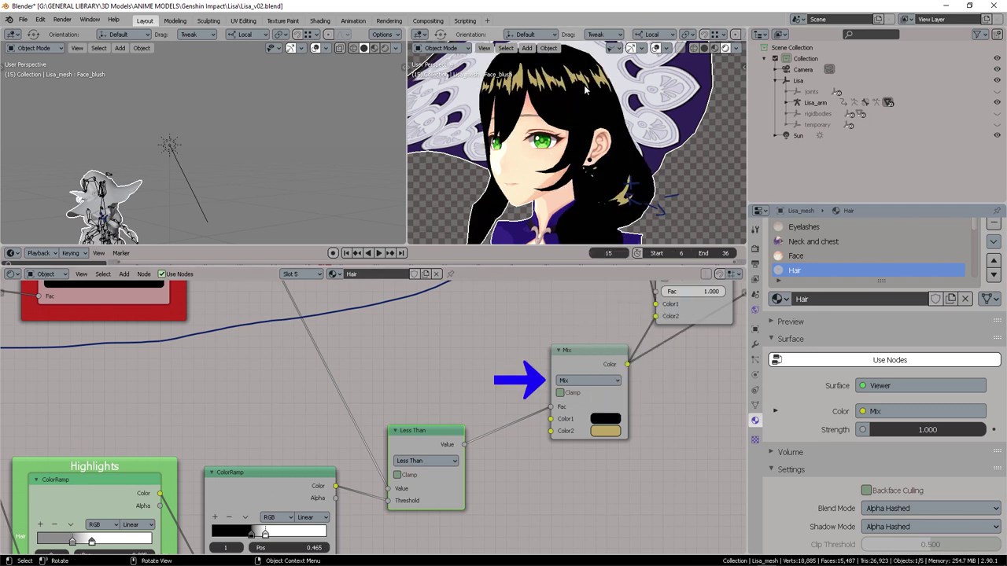
- Preview the Add node on the hair and test its factor, leaving it at 1.000
middle_drag(512, 348, 320, 455)
ctrl+shift+click(495, 354)
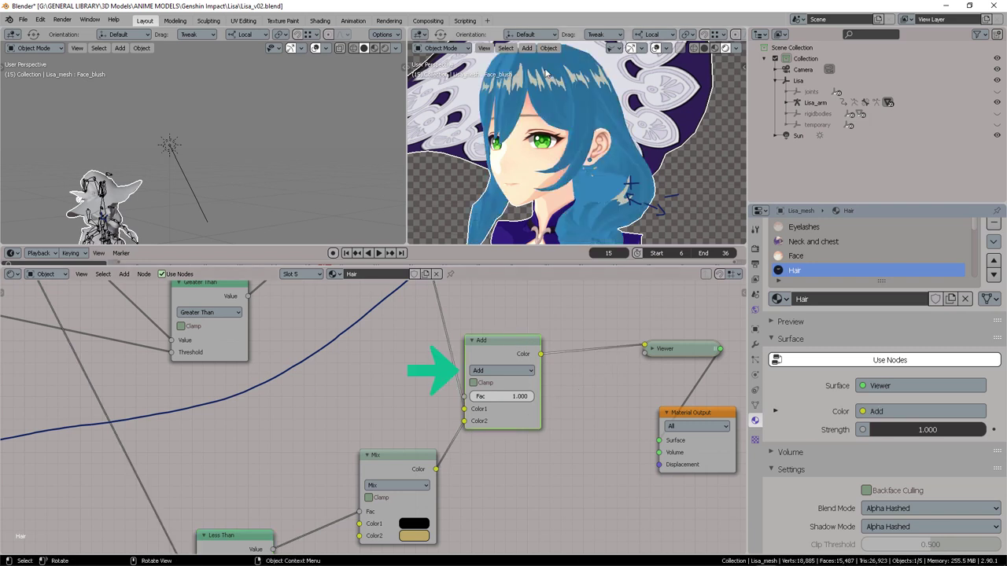
drag(504, 396, 534, 395)
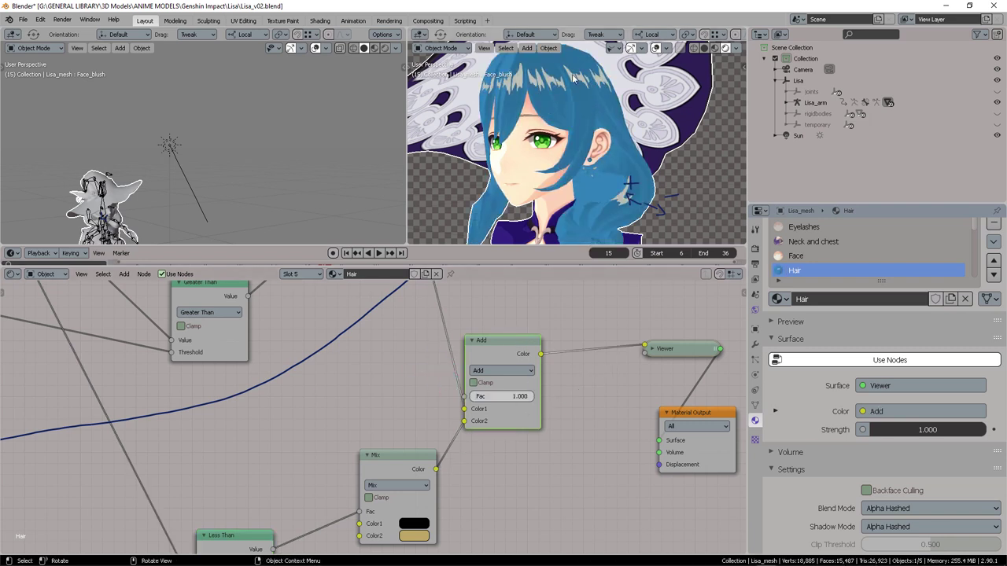
- Change the highlights Mix node's Color2 to a saturated teal
middle_drag(420, 540, 484, 456)
click(483, 455)
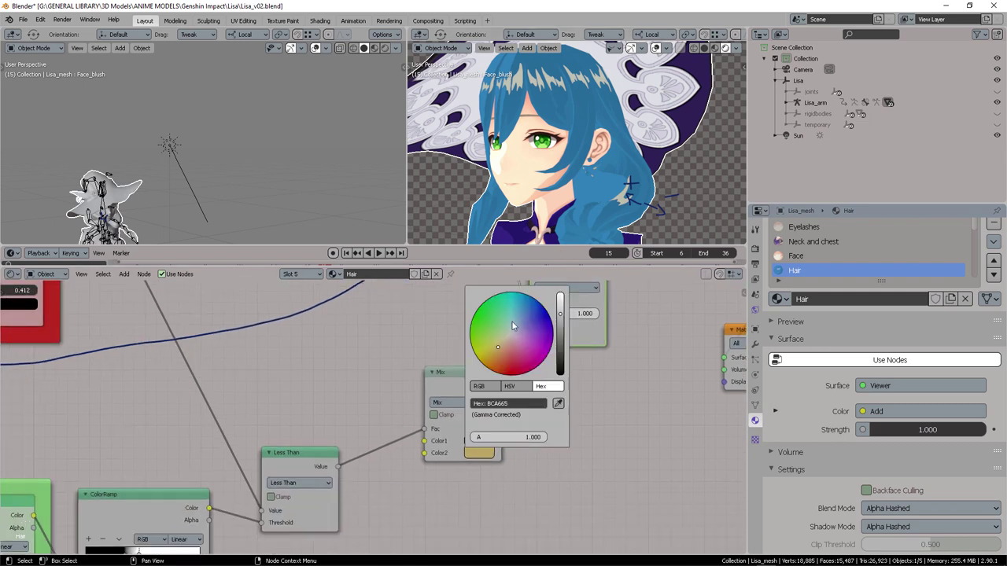
mouse_move(512, 325)
mouse_down()
mouse_move(511, 299)
mouse_move(560, 300)
mouse_move(560, 321)
mouse_up()
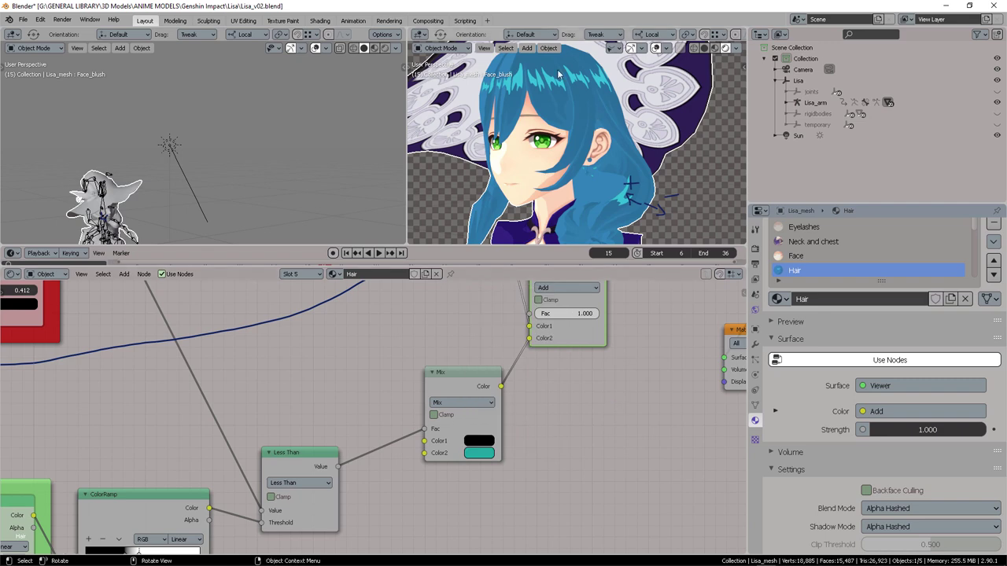
- Rotate the Sun light around its local axis to test the hair shadows and highlights, then reselect the Lisa mesh
middle_drag(316, 386, 550, 425)
scroll(496, 367, down, 2)
click(186, 146)
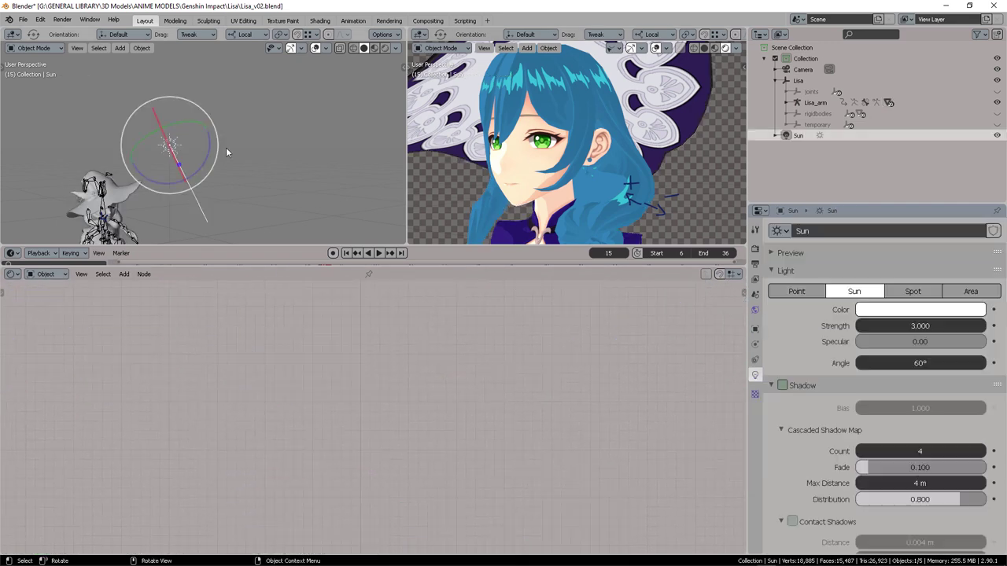
middle_drag(229, 147, 195, 147)
drag(180, 121, 191, 124)
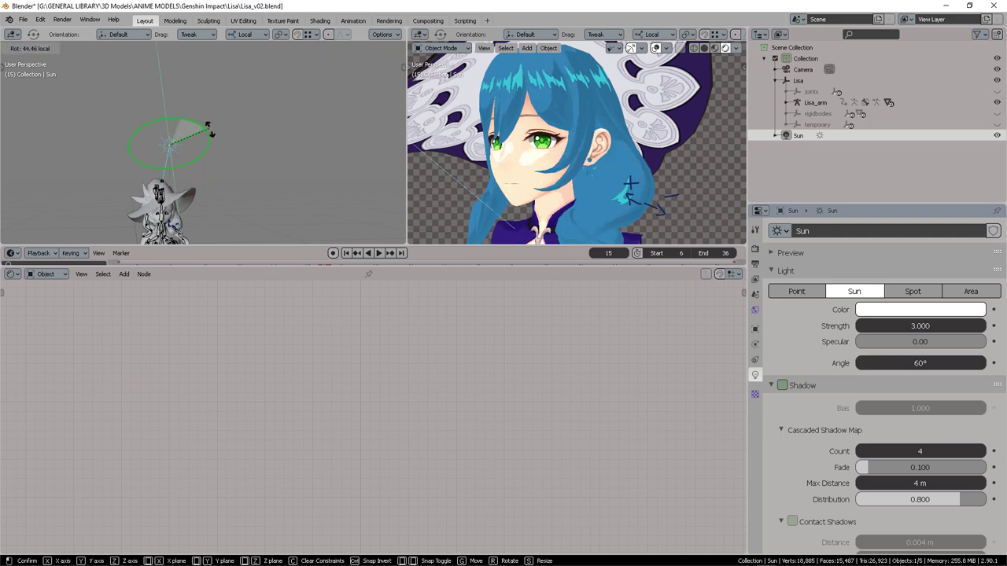
click(225, 134)
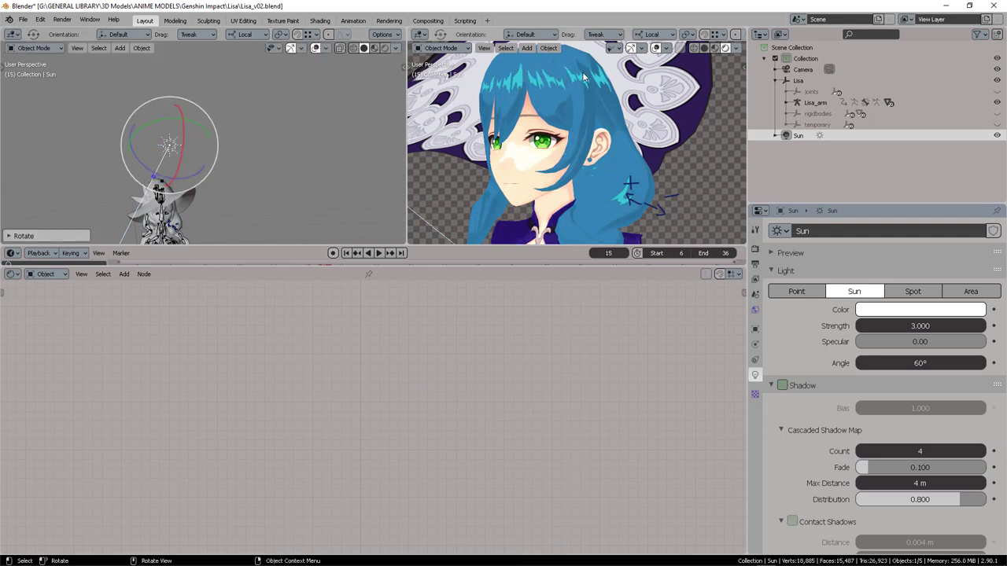
drag(210, 128, 188, 124)
click(568, 94)
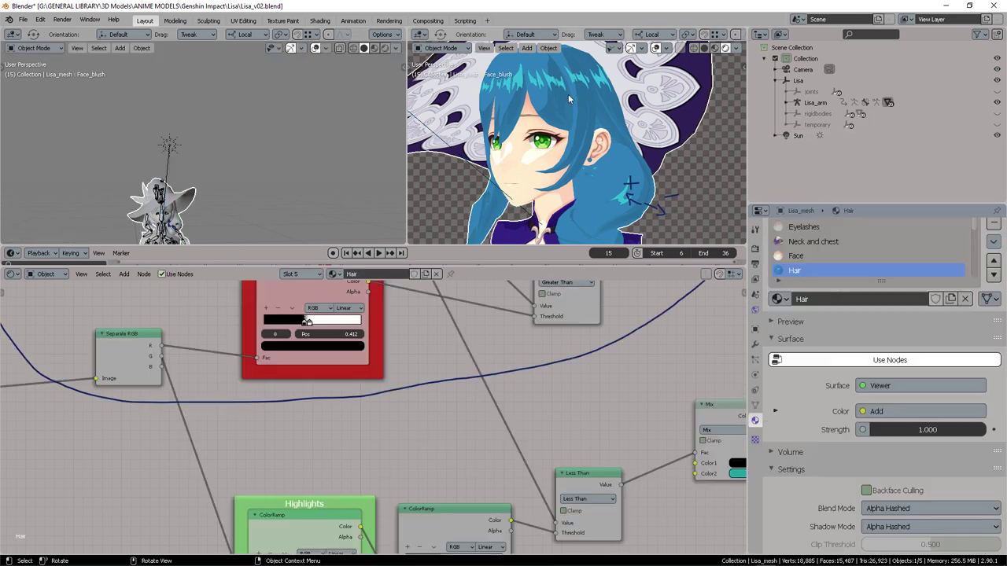
- Try the Mix and Screen blending modes on the node that combines the highlights with the shadow, then return it to Add
middle_drag(633, 449, 339, 475)
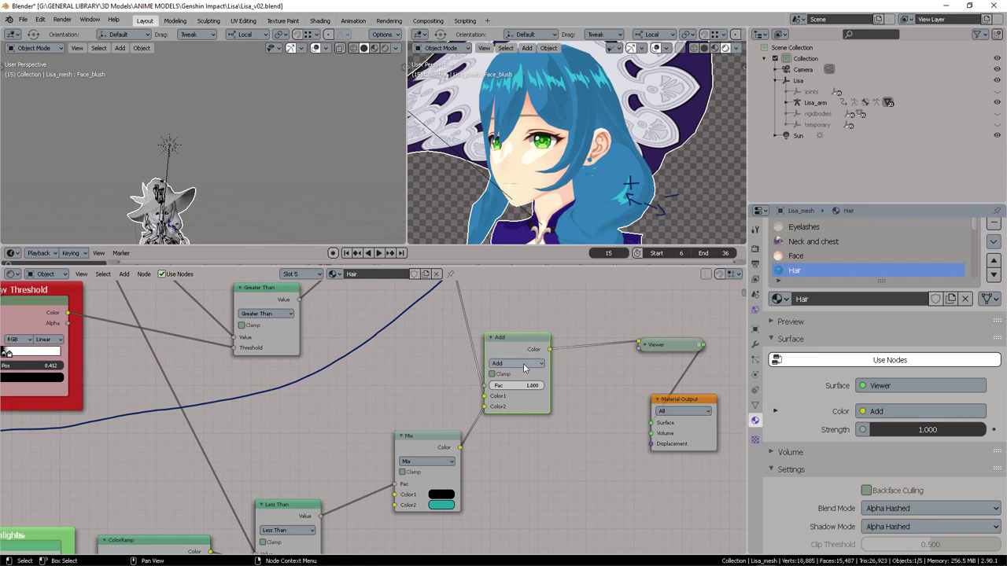
click(524, 367)
click(526, 355)
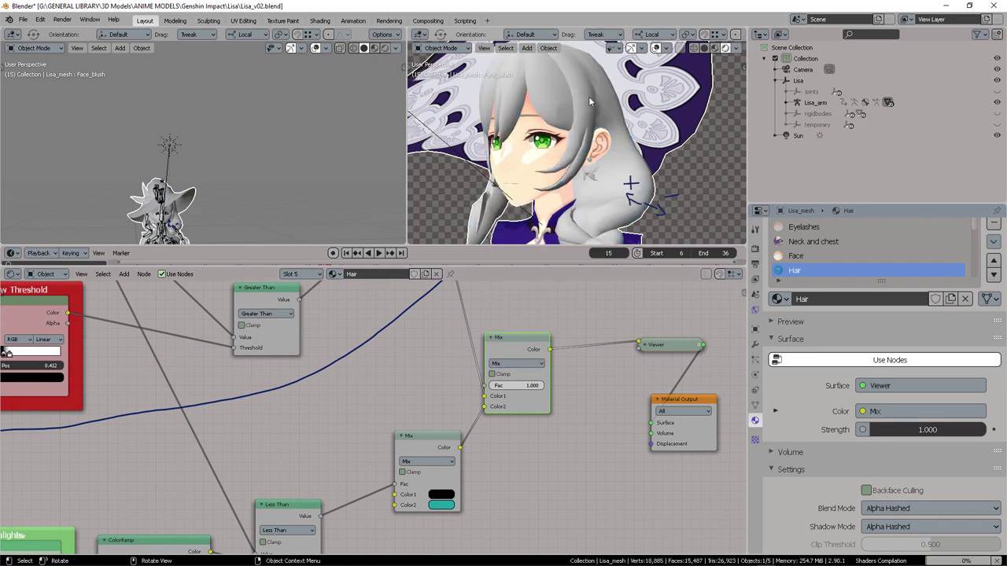
click(527, 363)
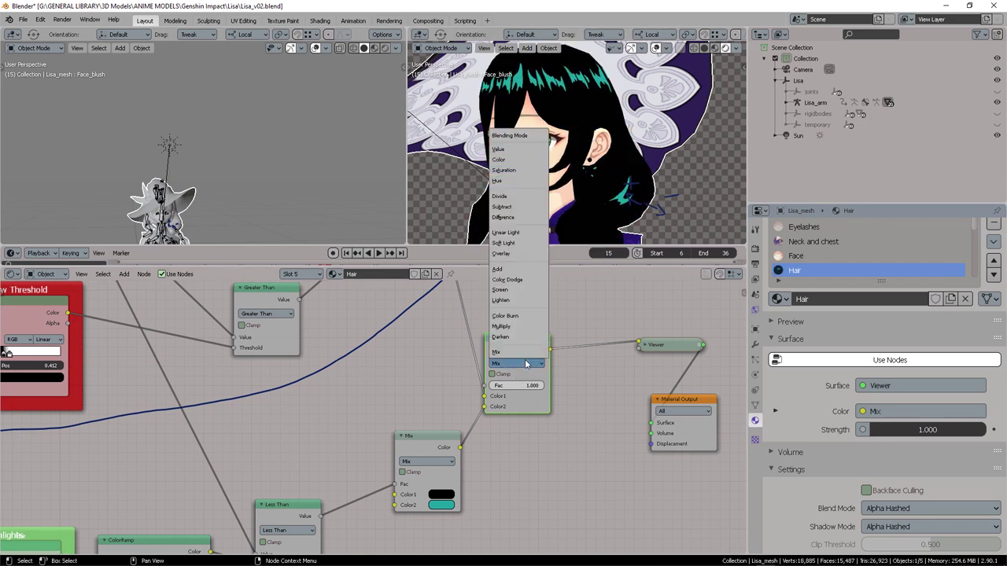
click(516, 289)
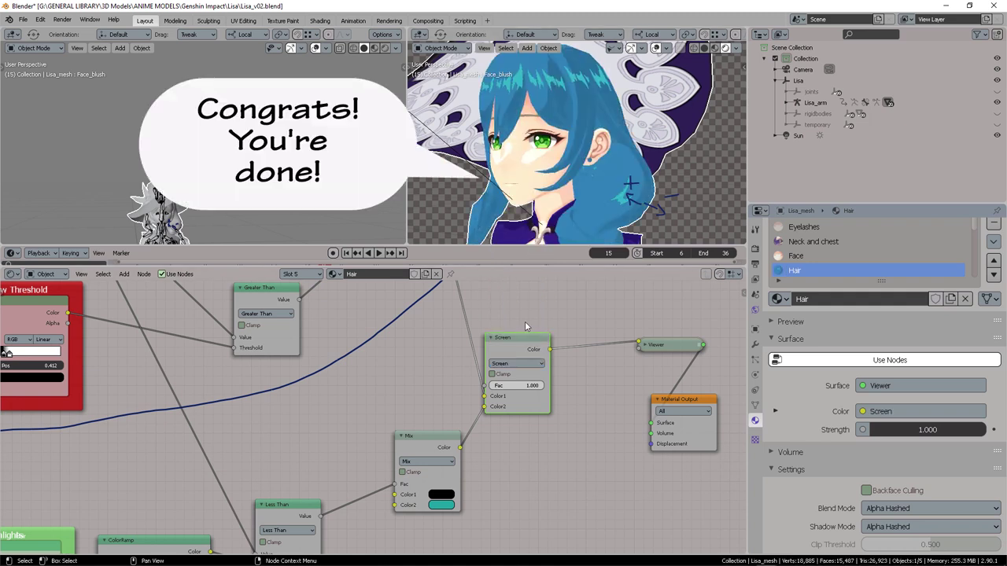
click(527, 362)
click(524, 272)
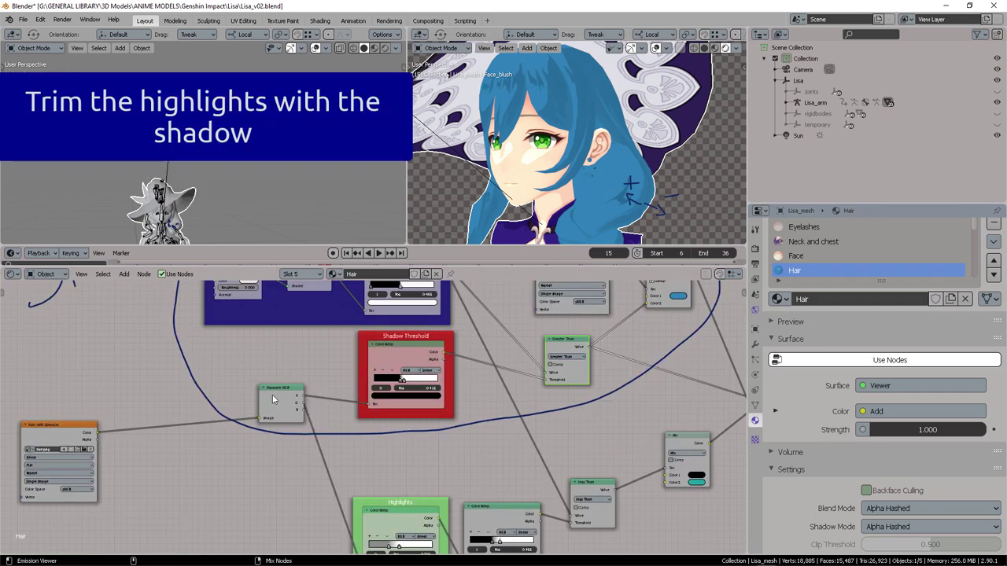
- Preview the Shadow Threshold ColorRamp on the hair and tighten its stops, setting the white stop to position 0.350
ctrl+shift+click(273, 399)
ctrl+shift+click(417, 361)
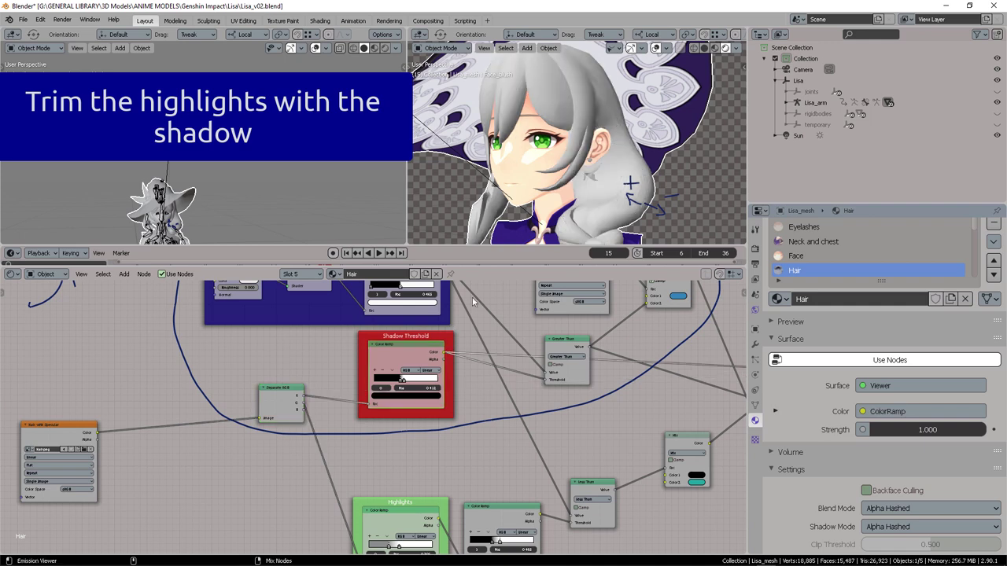
scroll(542, 348, up, 4)
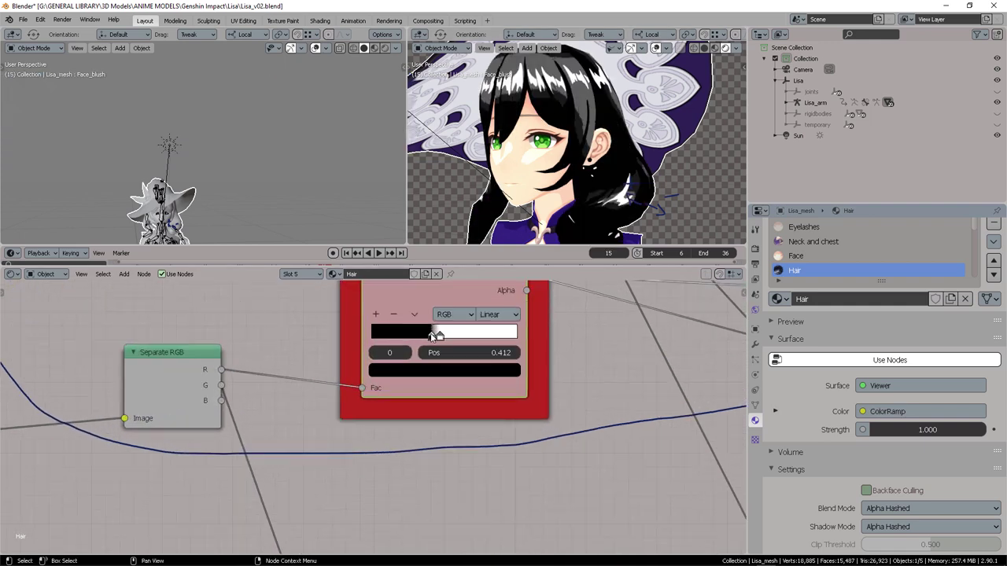
mouse_move(435, 336)
mouse_down()
mouse_move(411, 339)
mouse_move(431, 338)
mouse_up()
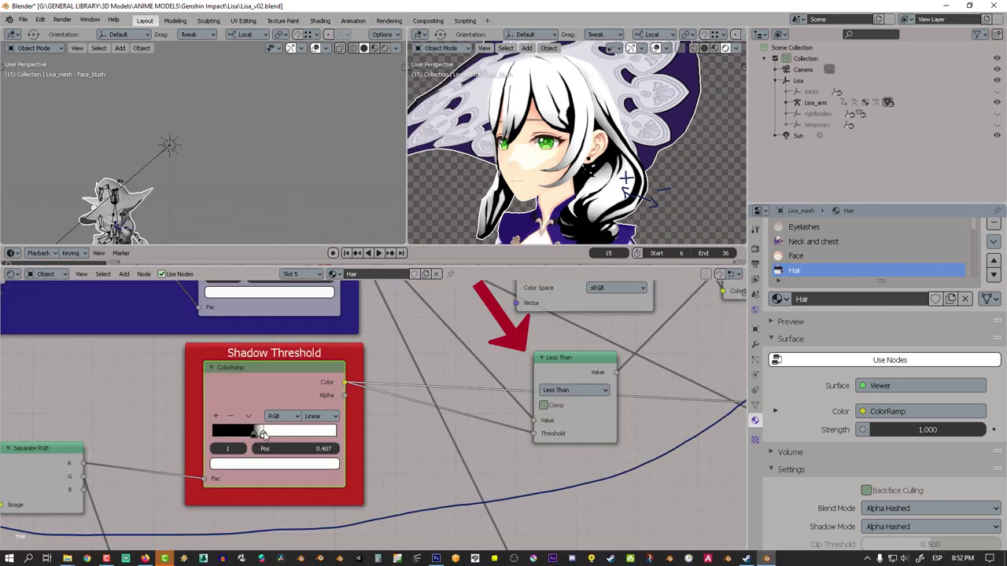
drag(264, 435, 255, 436)
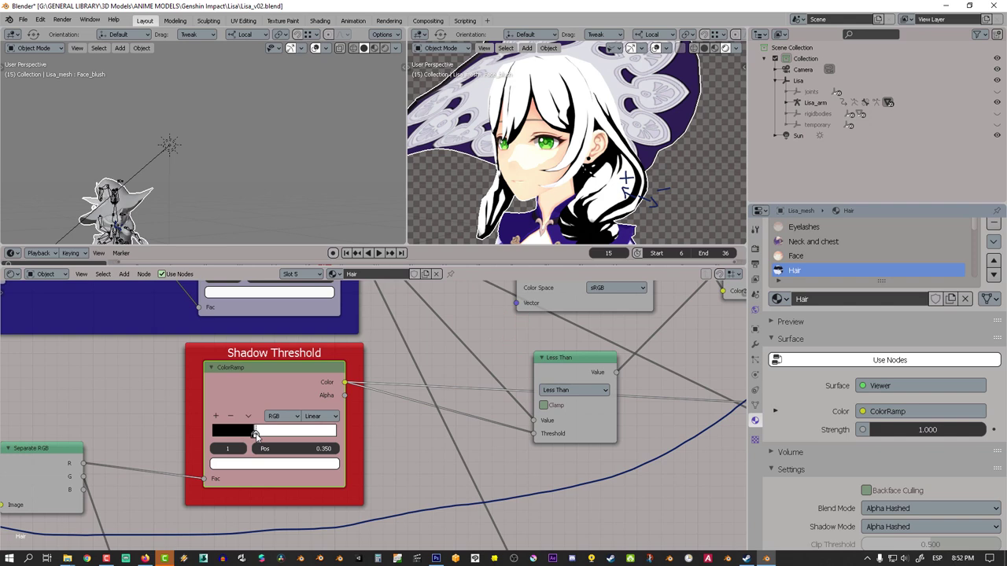
- Preview the final Add node on the hair and delete the unused, unconnected Mix node
middle_drag(572, 337, 374, 407)
middle_drag(496, 369, 404, 413)
scroll(404, 413, down, 5)
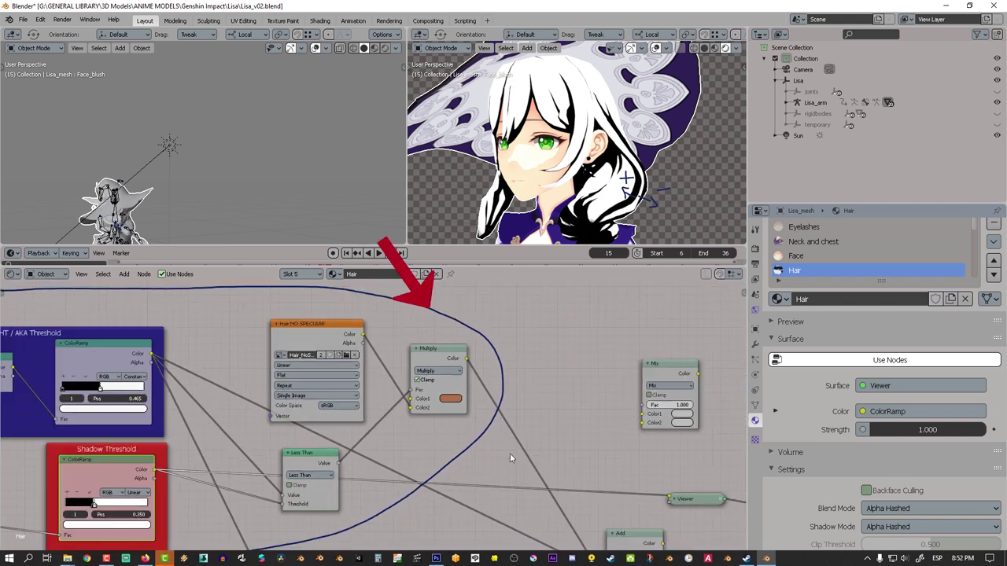
middle_drag(533, 456, 435, 380)
middle_drag(546, 439, 482, 416)
ctrl+shift+click(481, 442)
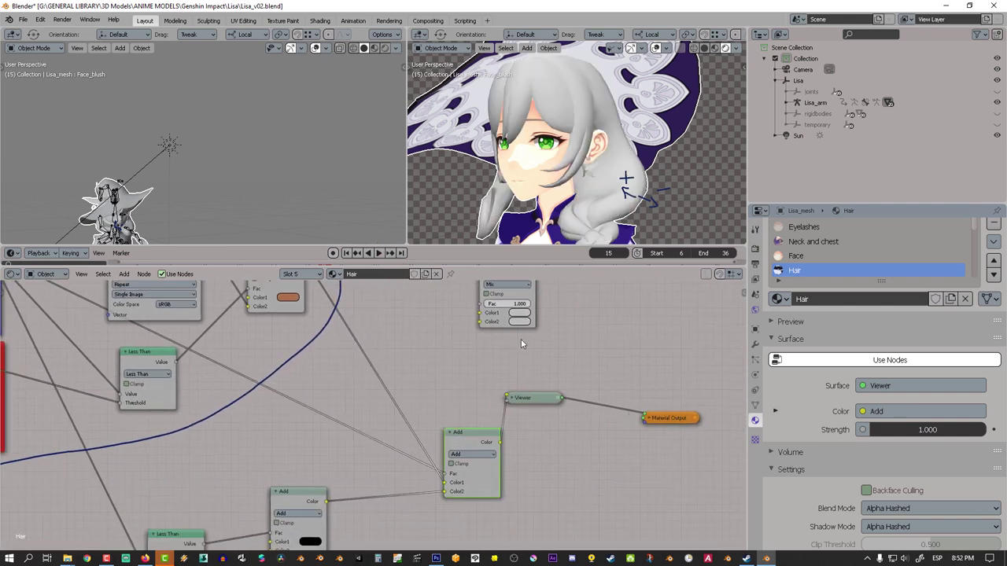
middle_drag(589, 337, 547, 315)
click(480, 350)
key(x)
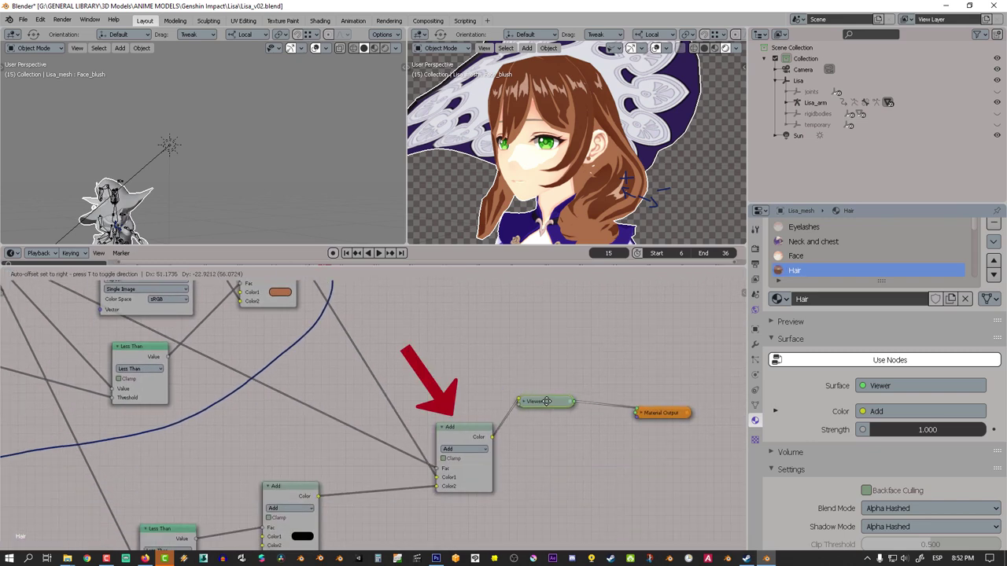
- Rotate the Sun light to test the hair shading, then undo the rotation
middle_drag(191, 364, 558, 430)
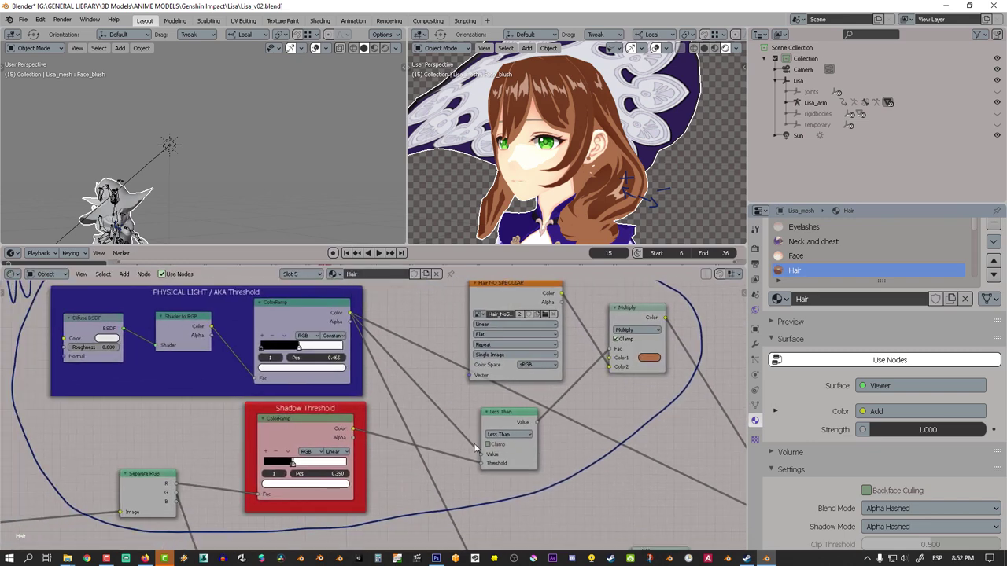
middle_drag(477, 443, 494, 446)
middle_drag(586, 437, 512, 435)
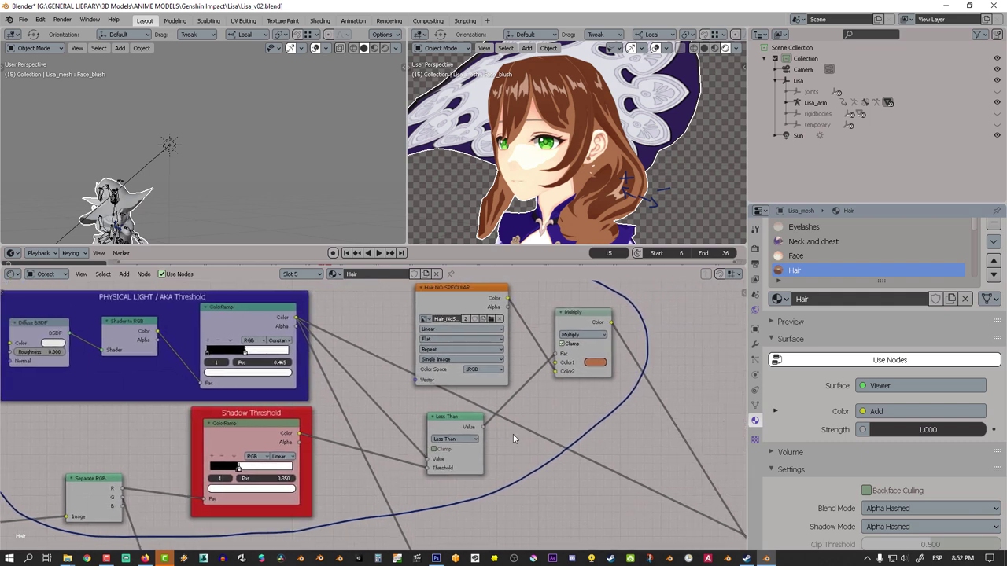
click(171, 145)
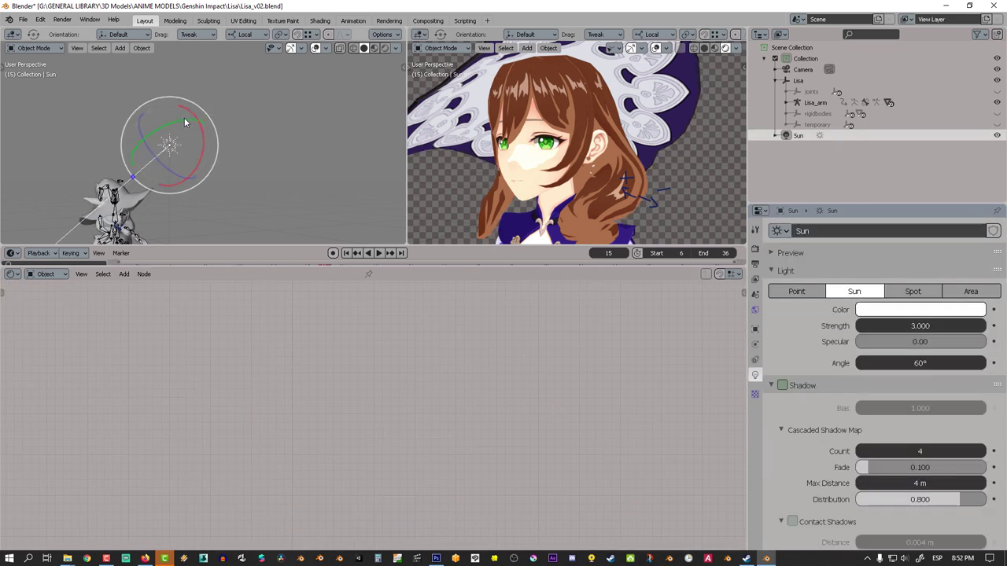
drag(185, 122, 212, 132)
key(ctrl+z)
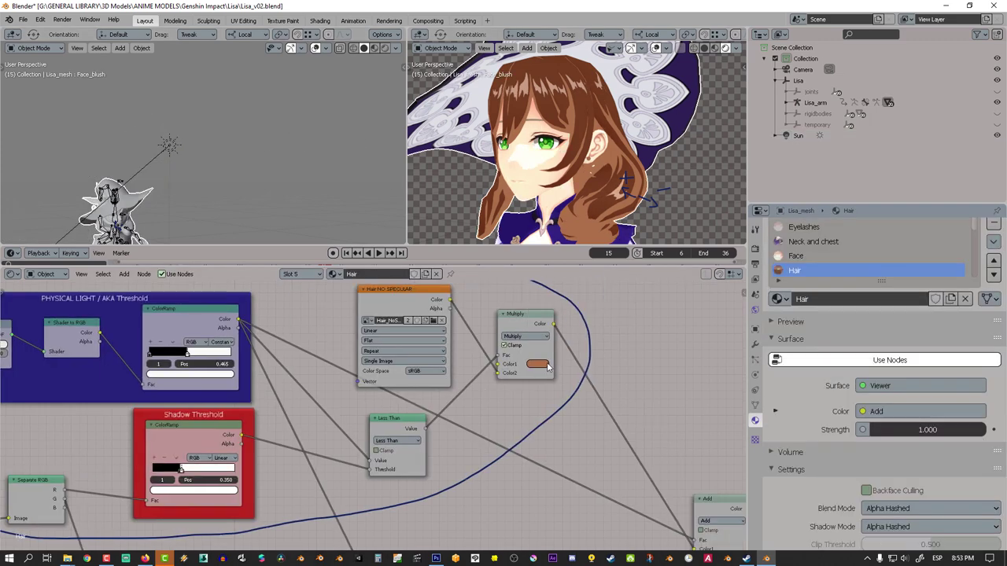
- Darken the shadow Multiply node's Color1 to a deeper brown, checking the hair on the whole character
click(537, 364)
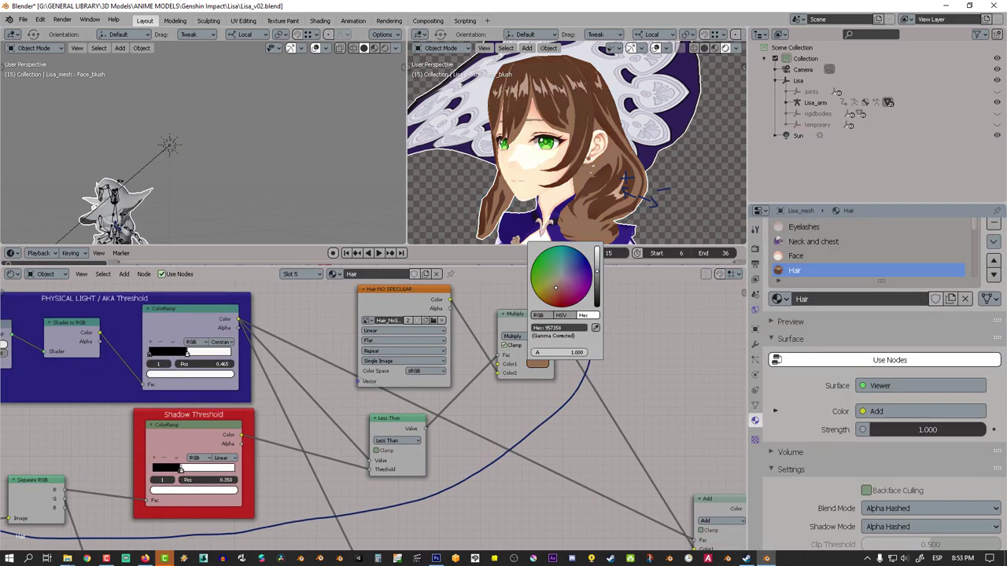
scroll(675, 177, down, 4)
middle_drag(567, 157, 486, 34)
scroll(566, 158, up, 2)
click(538, 364)
drag(594, 266, 593, 277)
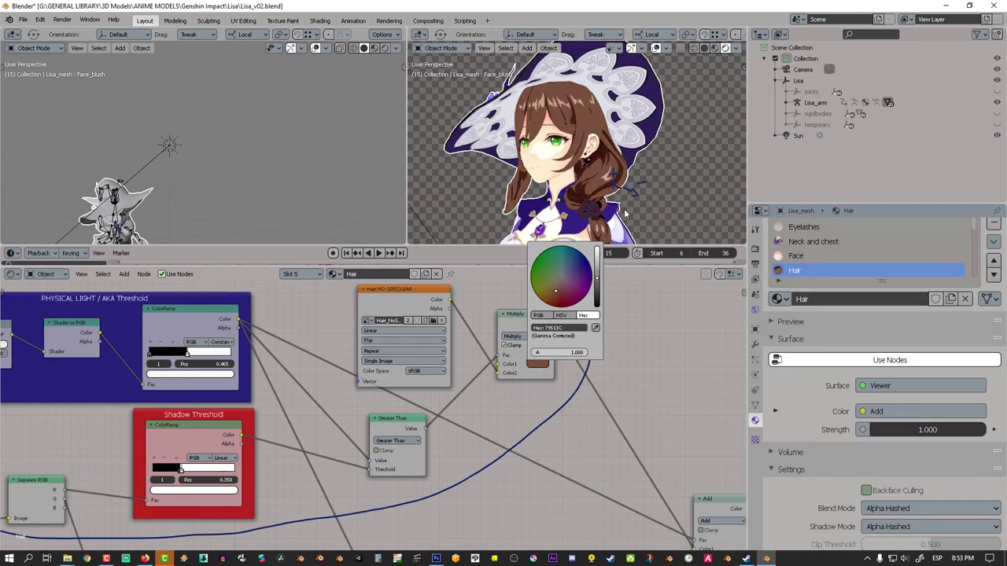
scroll(624, 210, up, 2)
- Move the physical light ColorRamp's black stop to 0.513, then rotate the Sun light to test the hair shading and reselect the Lisa mesh
mouse_move(187, 354)
mouse_down()
mouse_move(169, 354)
mouse_move(201, 360)
mouse_up()
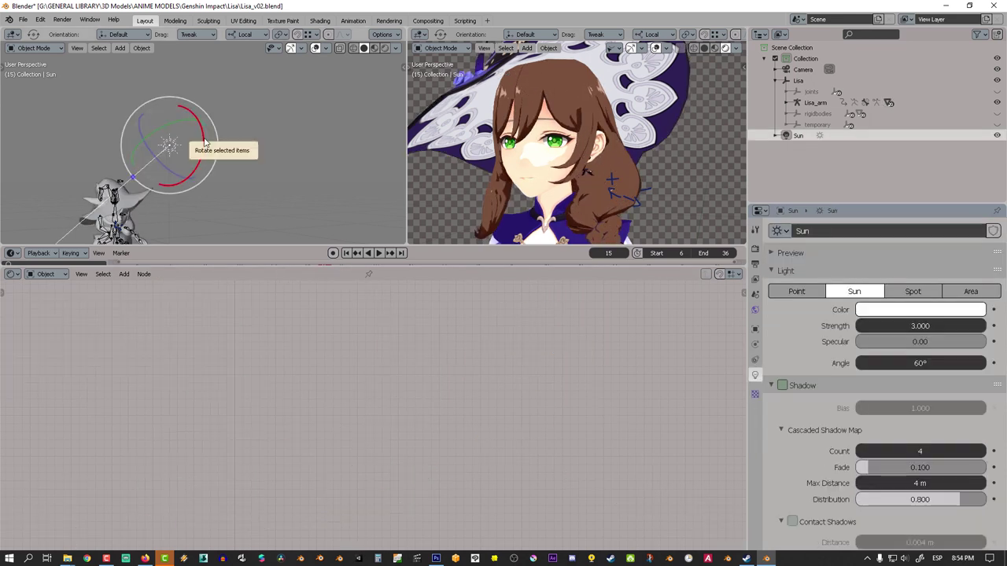
mouse_move(187, 131)
mouse_down()
mouse_move(155, 114)
mouse_move(156, 128)
mouse_move(221, 122)
mouse_move(176, 128)
mouse_up()
middle_drag(176, 128, 197, 142)
drag(201, 155, 154, 149)
click(503, 184)
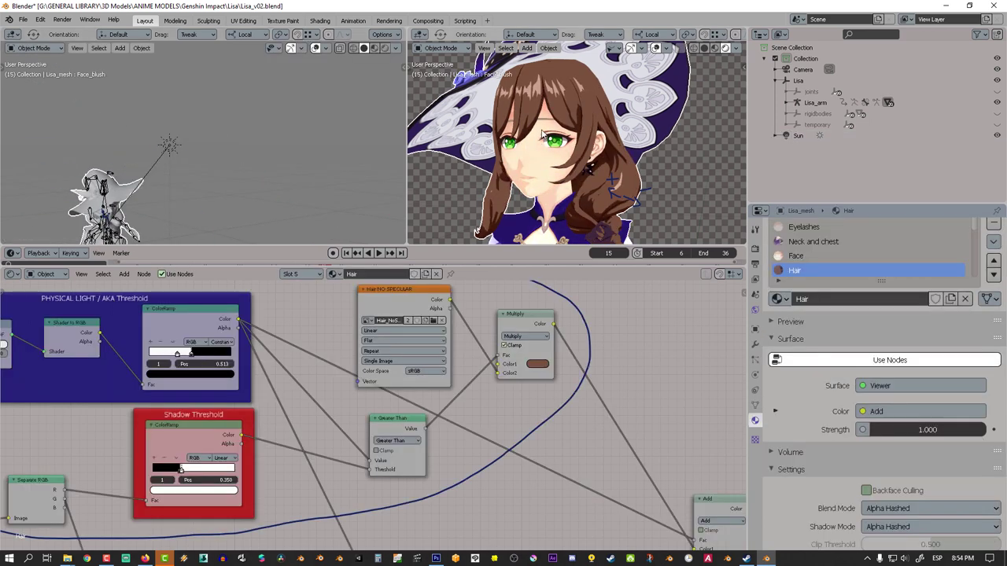
- Change the Greater Than node that feeds the shadow Multiply's Fac to Less Than
middle_drag(483, 347, 532, 340)
middle_drag(343, 382, 410, 379)
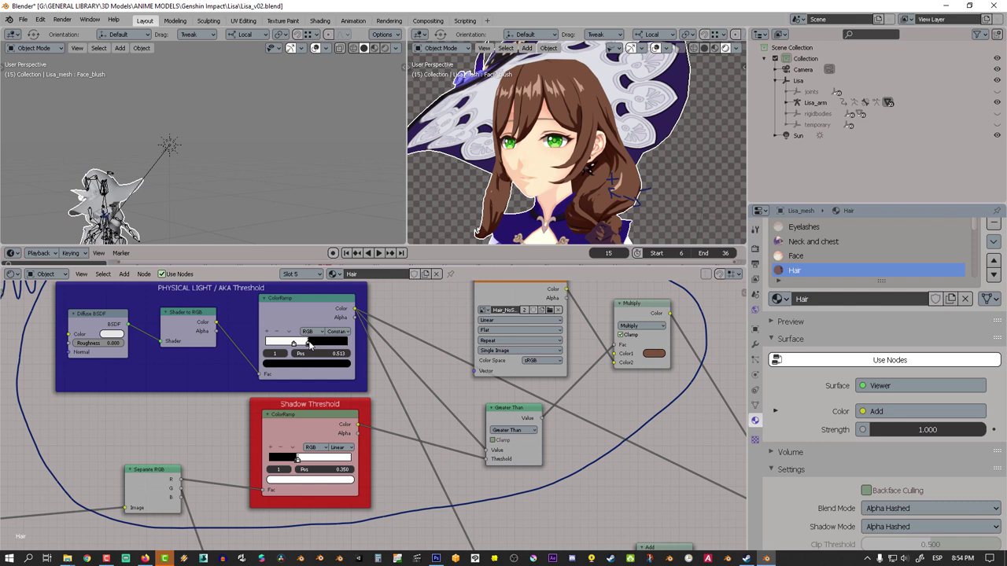
click(514, 431)
click(577, 478)
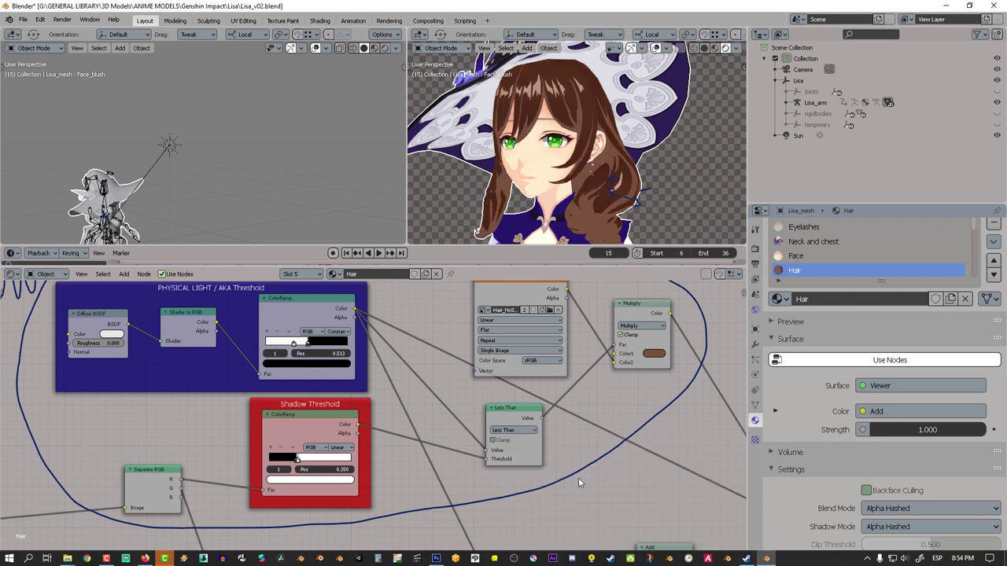
- Rotate the Sun light around its local Y axis to test the hair shadows, then undo the rotation
click(169, 144)
key(r)
key(y)
key(y)
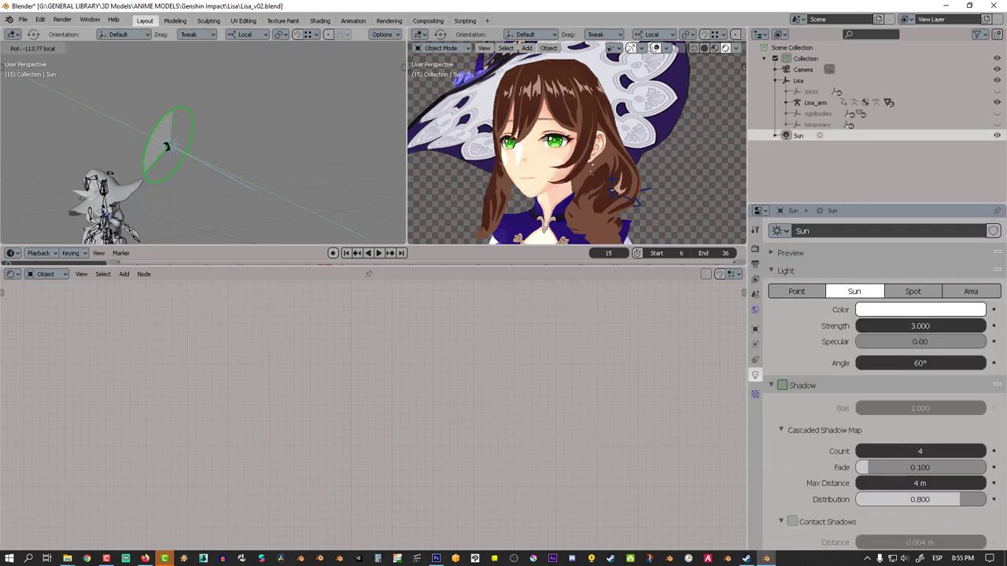
click(231, 147)
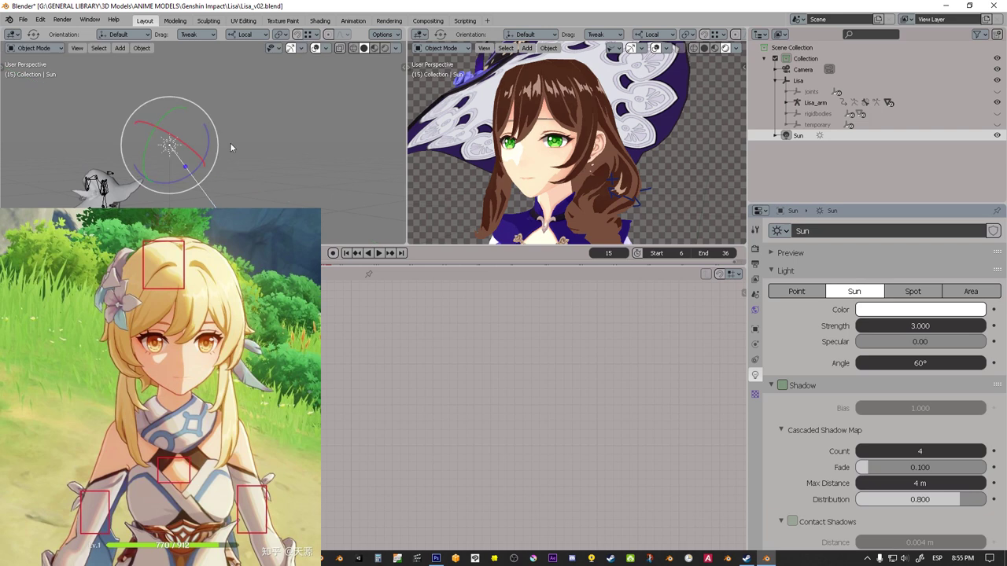
key(ctrl+z)
- Rotate the Sun light slightly, reselect the Lisa mesh and move the physical light ColorRamp's black stop to position 0.274
mouse_move(209, 154)
mouse_down()
mouse_move(197, 110)
mouse_move(198, 153)
mouse_up()
click(563, 108)
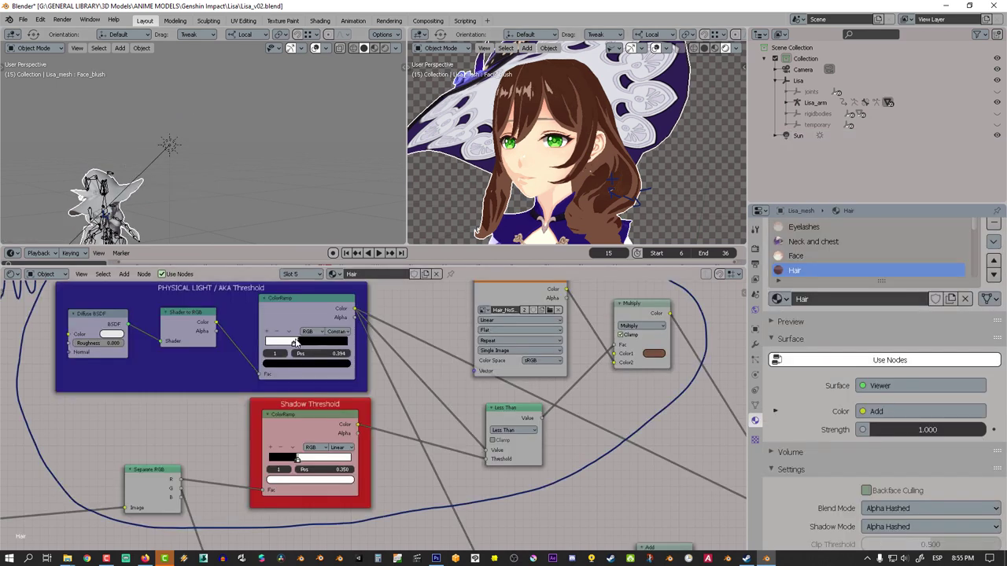
drag(295, 343, 290, 343)
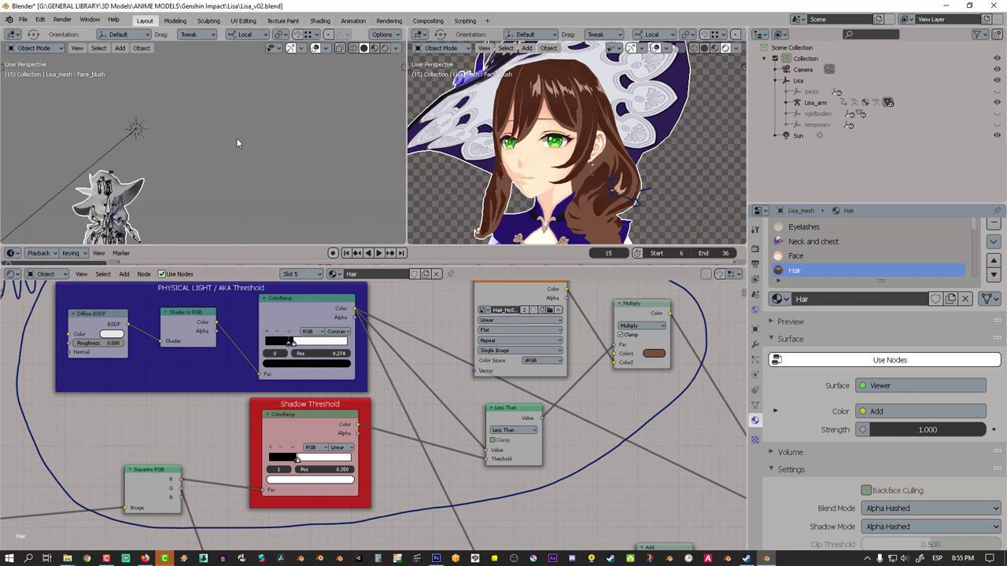
middle_drag(236, 138, 200, 150)
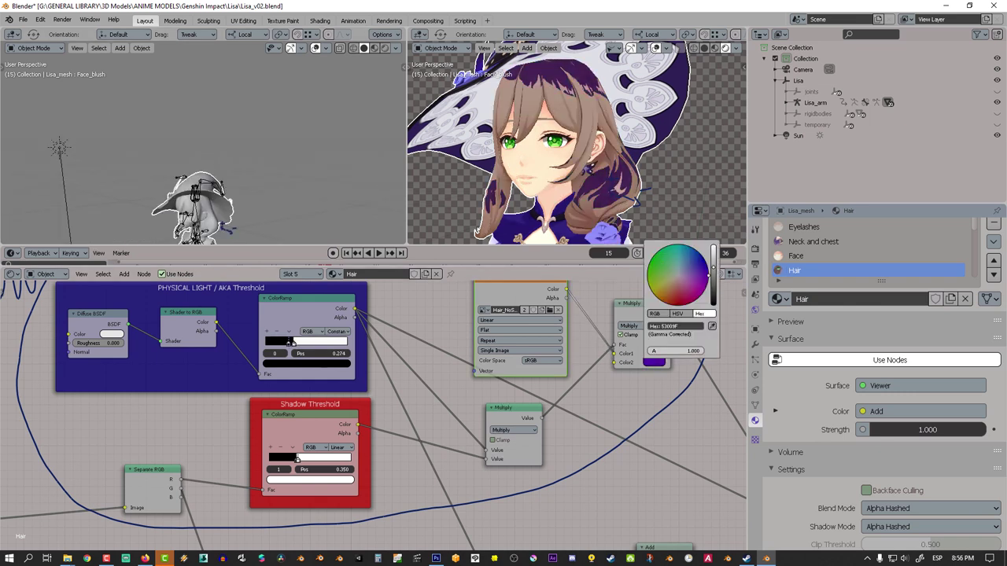
- Try an orange-red Color2 on the shadow Multiply node, then undo the colour change
drag(708, 275, 676, 290)
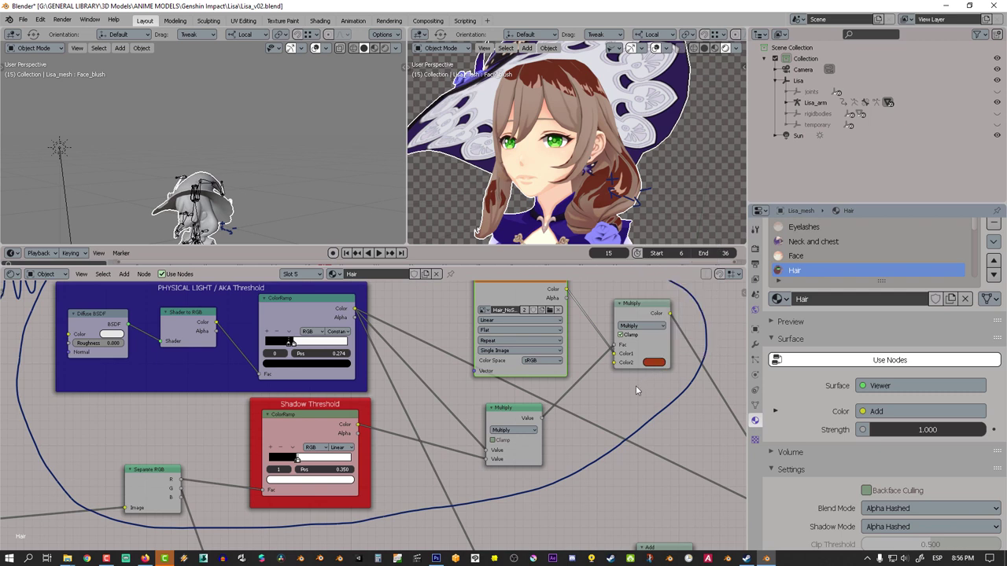
key(ctrl+z)
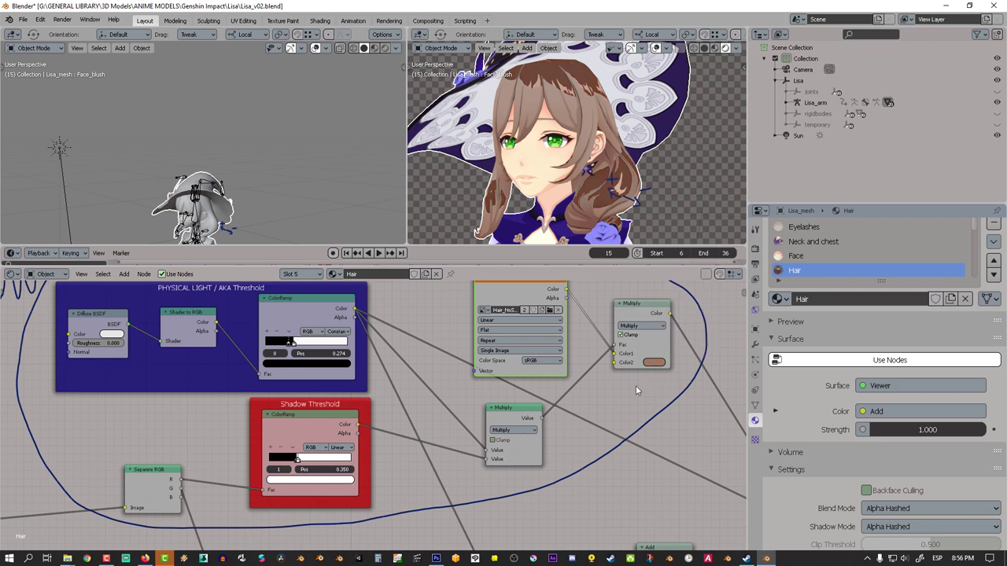
- Rotate the Sun light again to check how the shadows fall on the hair, then reselect the Lisa mesh
click(78, 158)
middle_drag(164, 154, 219, 155)
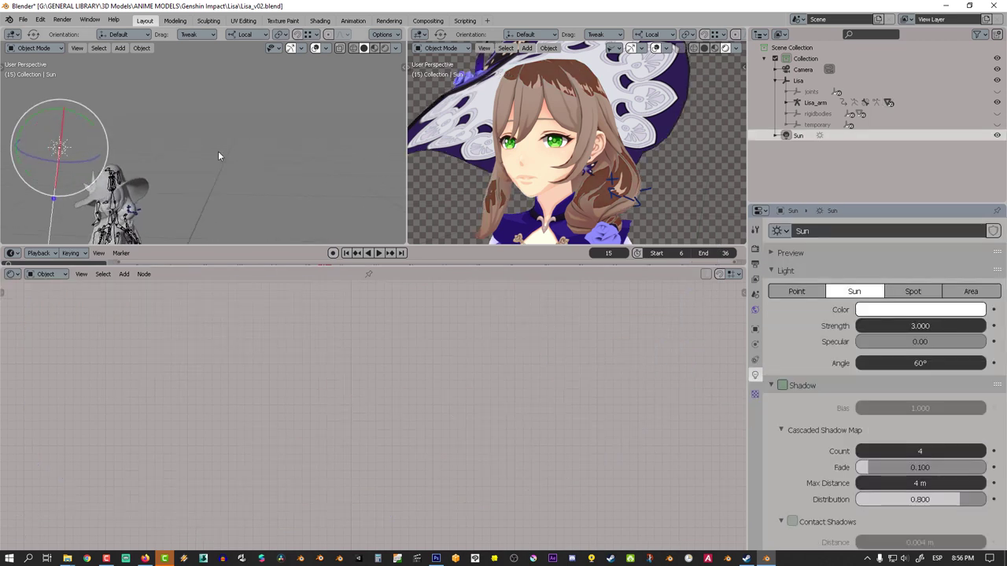
mouse_move(80, 130)
mouse_down()
mouse_move(49, 170)
mouse_move(69, 118)
mouse_up()
click(487, 128)
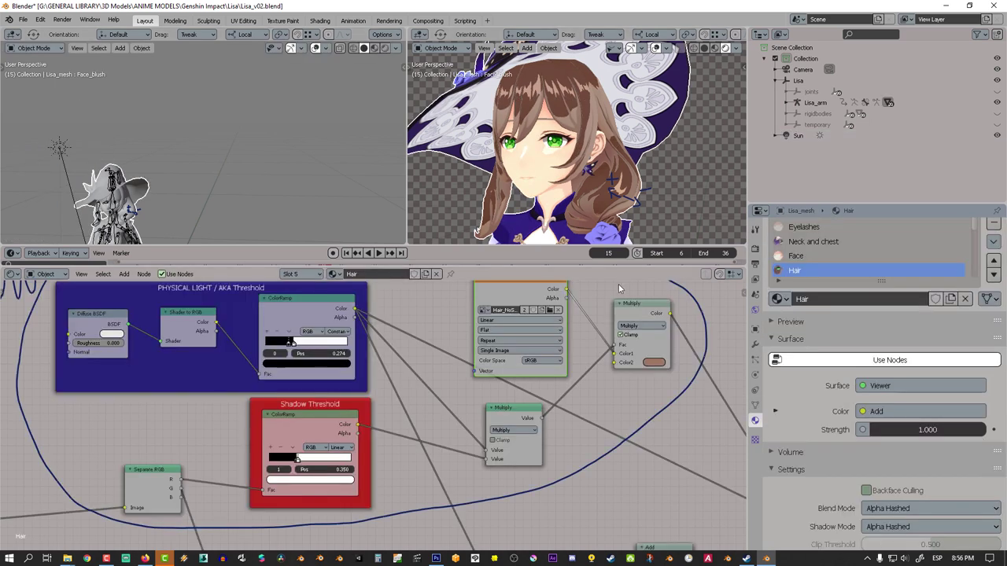
- Lighten the Color2 shadow tint on the hair's Multiply node to a pale peach
click(652, 363)
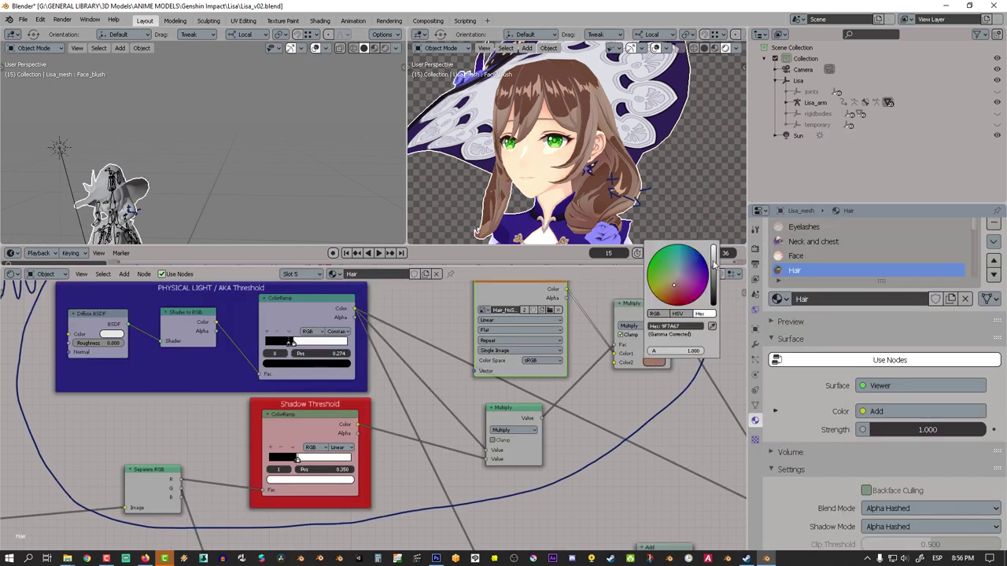
drag(714, 266, 714, 247)
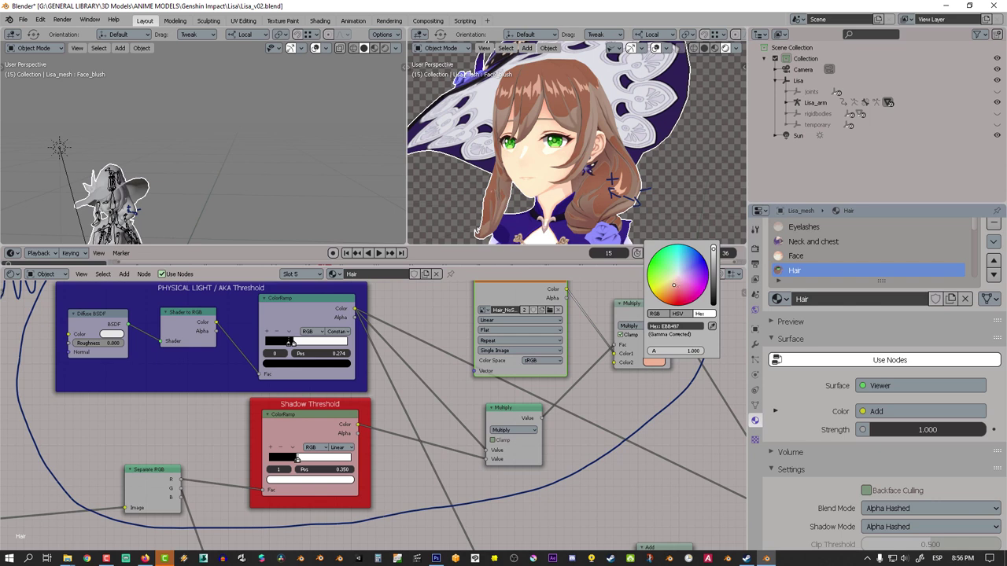
drag(674, 285, 678, 275)
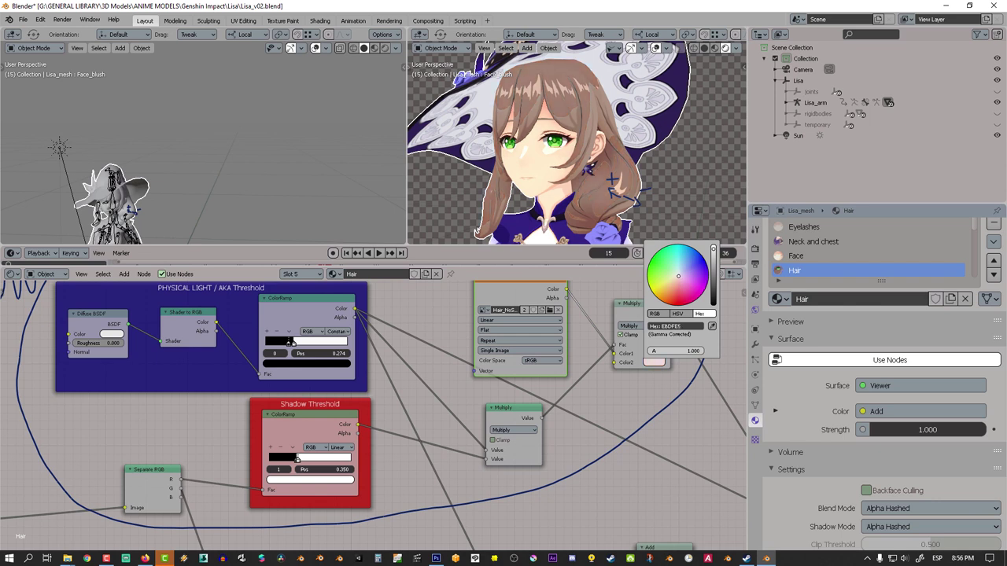
click(713, 268)
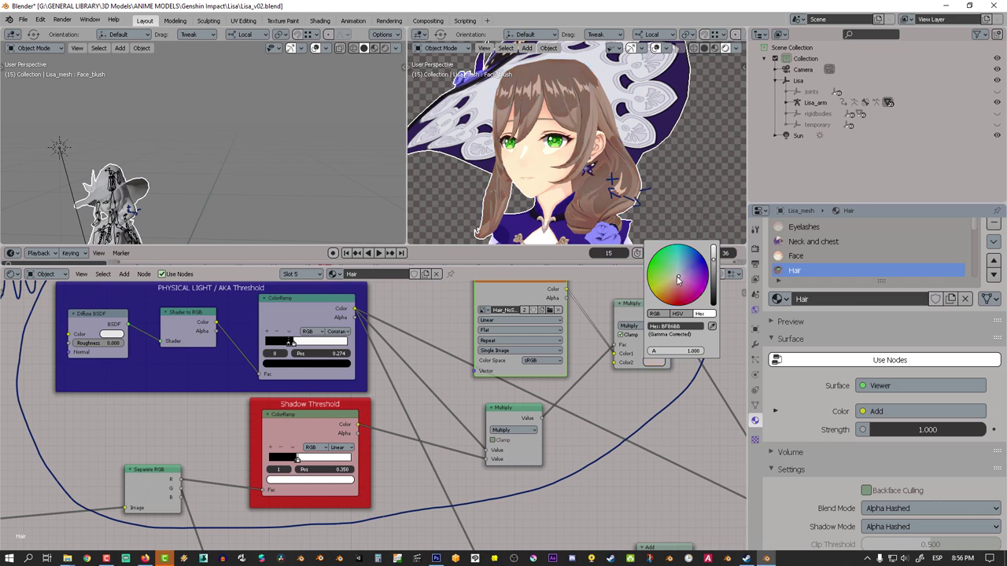
drag(675, 275, 714, 255)
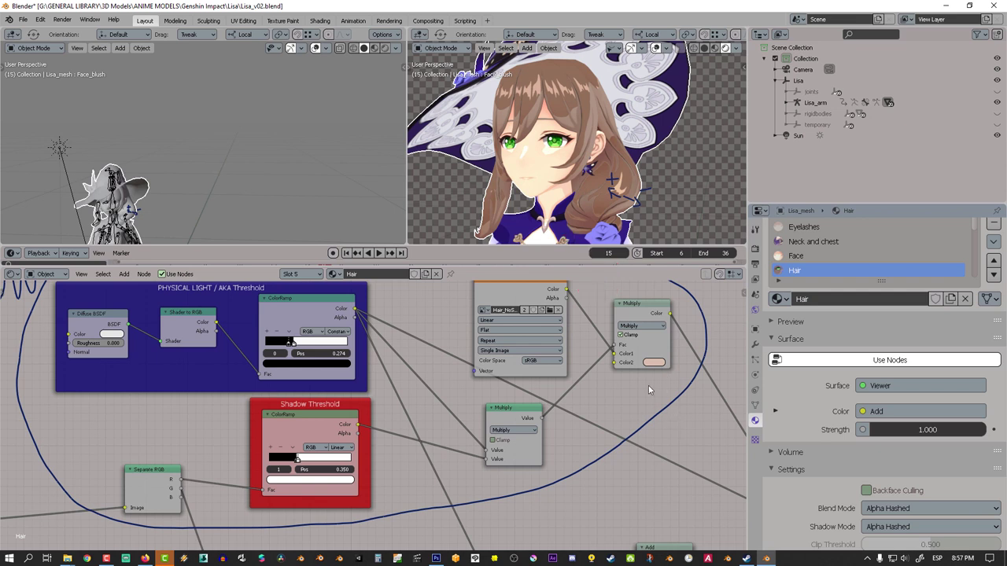
- Rotate the Sun light to test how the lighter tint looks on the hair from different light directions
click(61, 147)
shift+middle_drag(133, 147, 387, 145)
drag(258, 137, 230, 229)
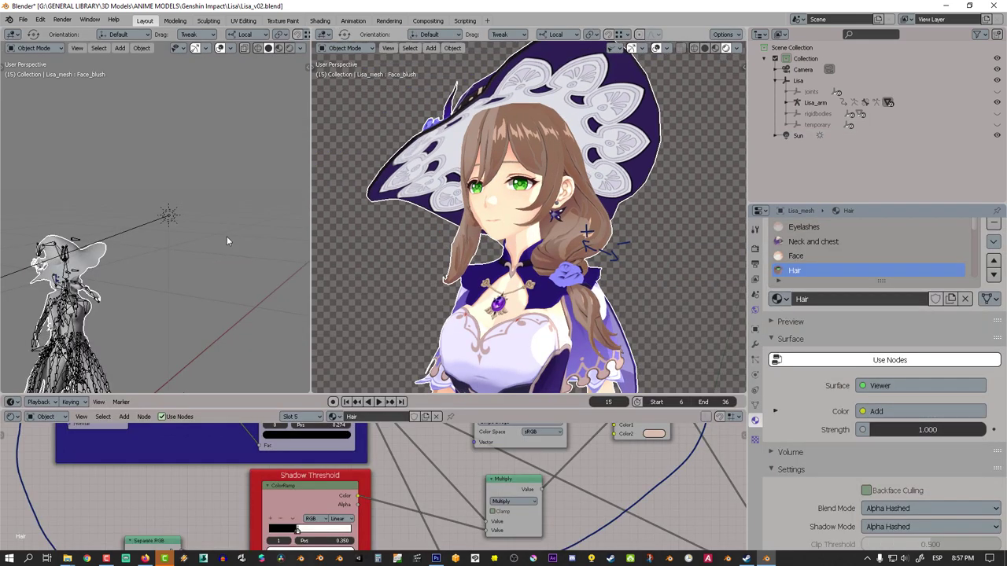
click(189, 210)
mouse_move(189, 206)
mouse_down()
mouse_move(149, 211)
mouse_move(147, 191)
mouse_move(176, 191)
mouse_up()
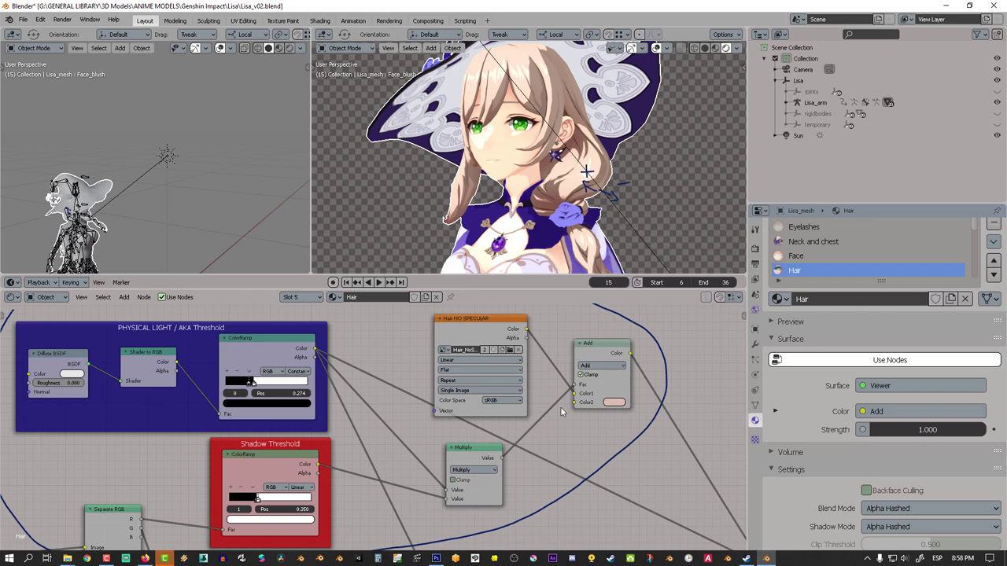
- Link the Color output of the hair specular texture to Color2 of the Add node
scroll(535, 418, down, 5)
middle_drag(407, 407, 492, 384)
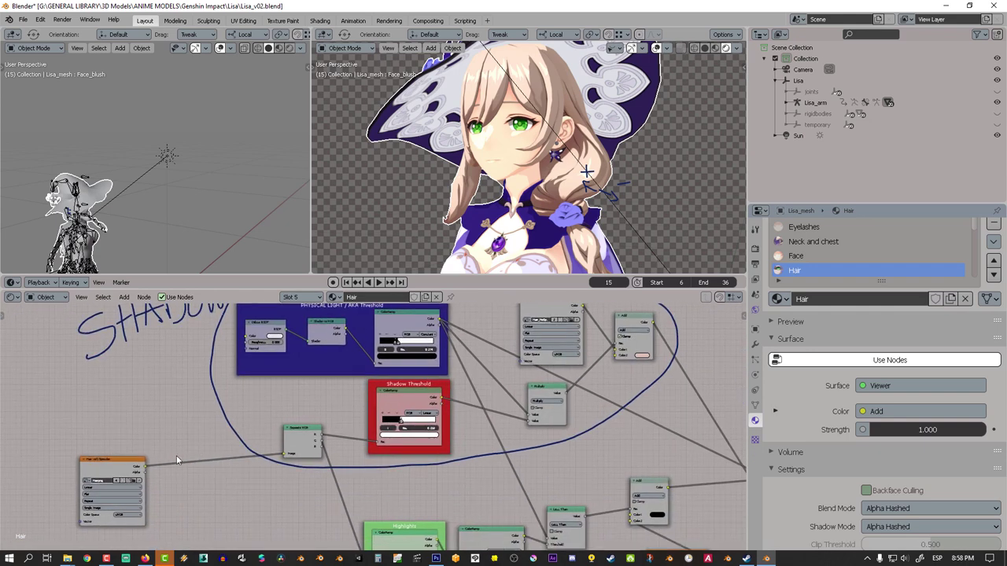
drag(280, 418, 615, 358)
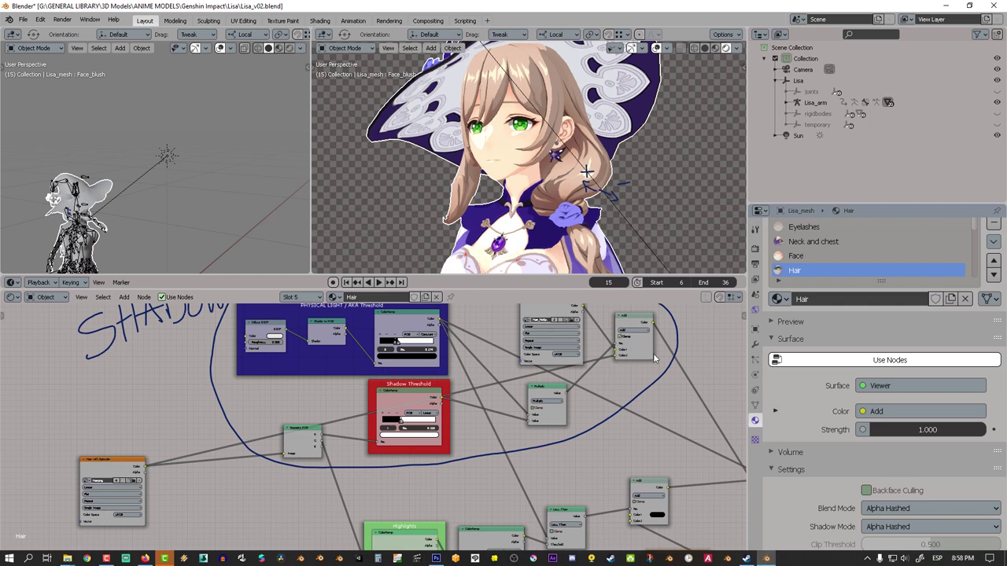
middle_drag(631, 353, 620, 411)
scroll(619, 415, up, 2)
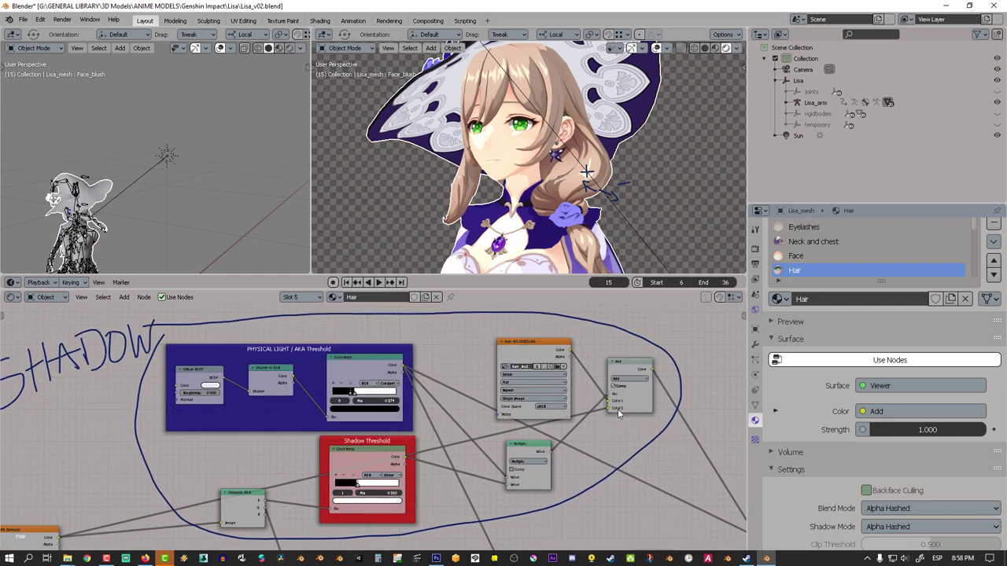
- Select the Sun light and rotate it freely to check how the hair's lit and shadowed areas respond
click(176, 157)
mouse_move(183, 221)
mouse_down()
mouse_move(208, 220)
mouse_move(173, 230)
mouse_move(179, 223)
mouse_up()
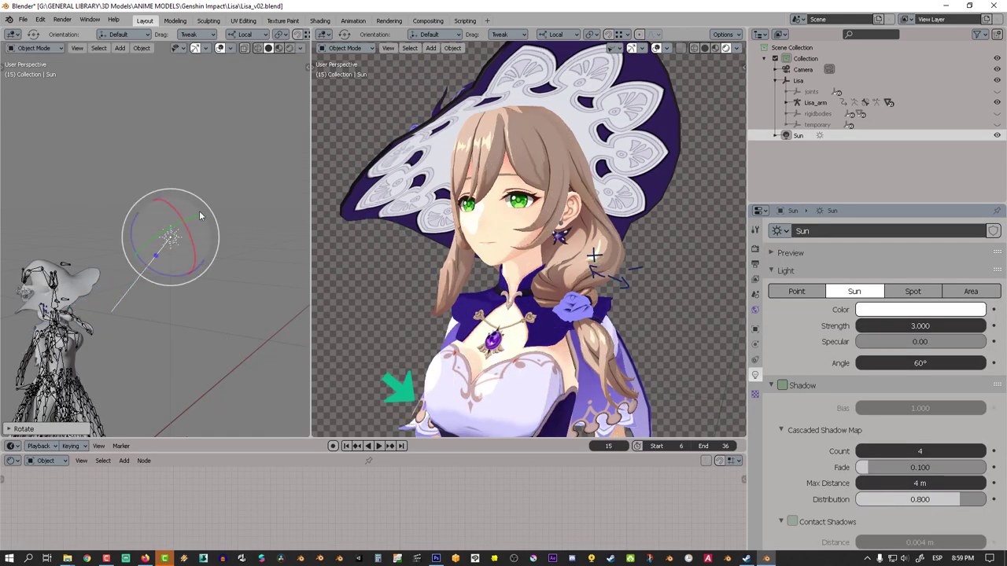
key(r)
key(r)
mouse_move(176, 163)
mouse_down()
mouse_move(79, 157)
mouse_move(183, 160)
mouse_up()
click(202, 186)
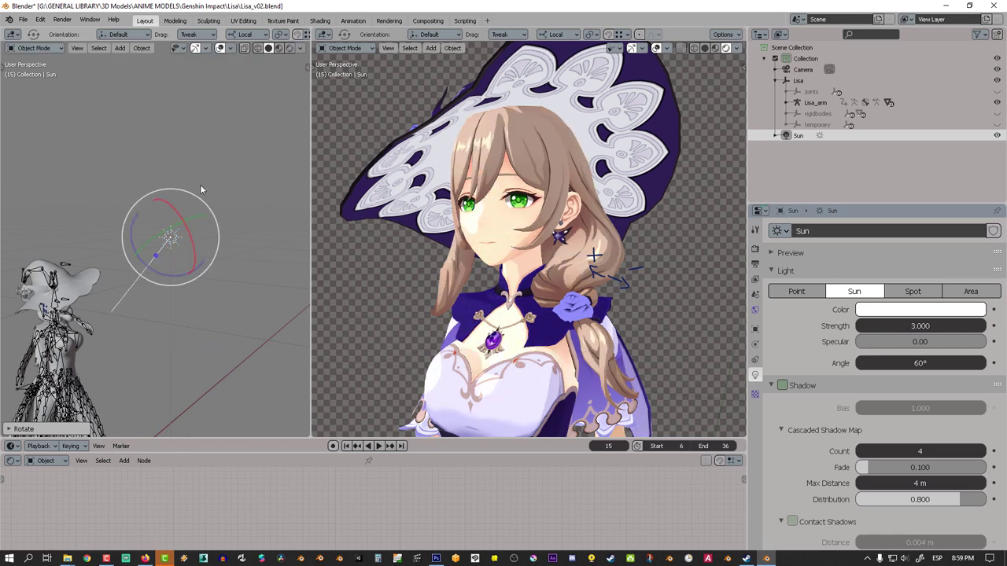
- Rotate the Sun around its separate local axes to compare the hair shading under several light directions
middle_drag(139, 207, 166, 235)
drag(167, 235, 186, 239)
middle_drag(213, 225, 168, 212)
drag(194, 209, 208, 225)
middle_drag(208, 224, 129, 225)
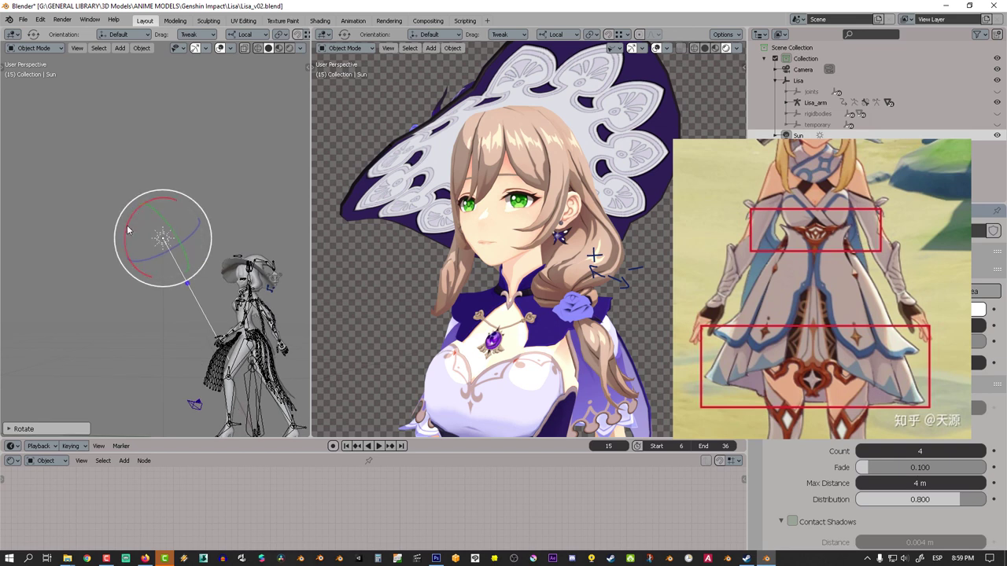
drag(129, 225, 143, 211)
middle_drag(183, 208, 239, 205)
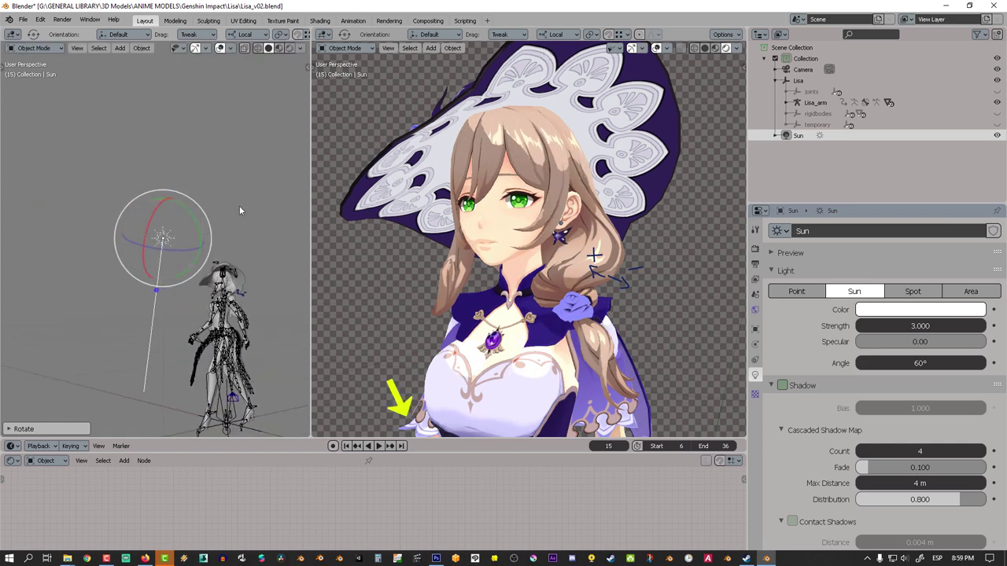
mouse_move(191, 212)
mouse_down()
mouse_move(132, 226)
mouse_move(141, 206)
mouse_move(151, 244)
mouse_move(142, 218)
mouse_move(148, 198)
mouse_move(142, 225)
mouse_move(153, 243)
mouse_move(145, 228)
mouse_move(159, 211)
mouse_up()
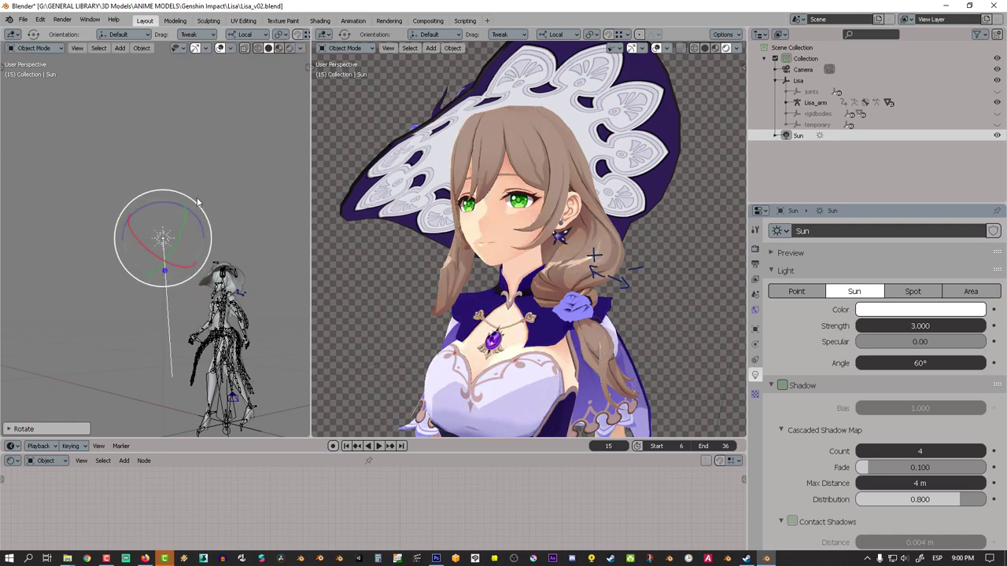
- Set the Sun's strength to 1.5 and its angle to 30°, and adjust its rotation to light the hair again
mouse_move(165, 185)
middle_down()
mouse_move(247, 180)
mouse_move(180, 180)
middle_up()
drag(909, 360, 881, 361)
middle_drag(118, 224, 210, 222)
mouse_move(194, 214)
mouse_down()
mouse_move(184, 213)
mouse_move(202, 225)
mouse_up()
mouse_move(202, 225)
middle_down()
mouse_move(81, 236)
mouse_move(211, 221)
middle_up()
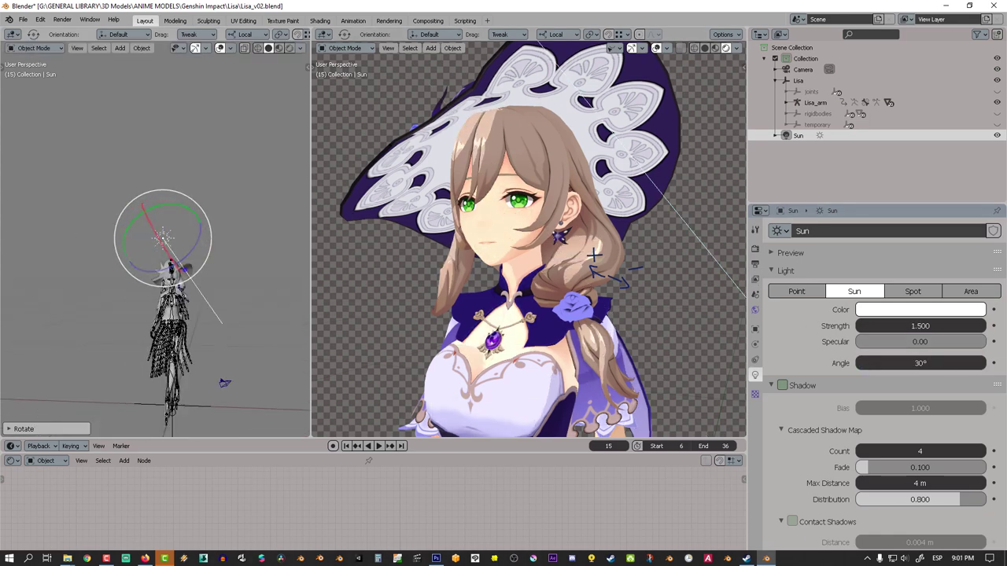
mouse_move(191, 210)
mouse_down()
mouse_move(216, 221)
mouse_move(223, 247)
mouse_move(207, 273)
mouse_move(202, 236)
mouse_move(174, 227)
mouse_up()
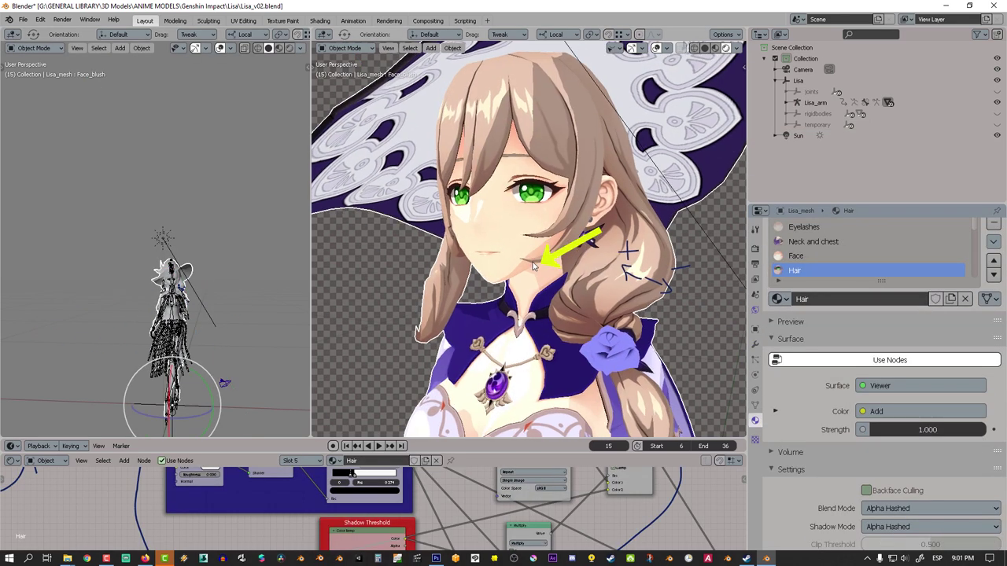
- Play the walk animation with the full figure in view and stop it on frame 36
middle_drag(583, 212, 469, 368)
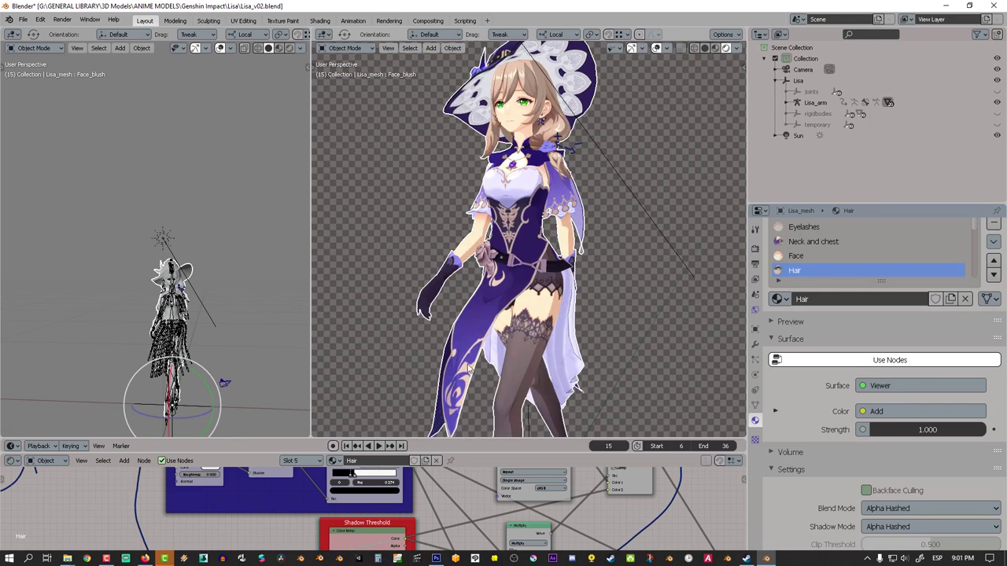
key(space)
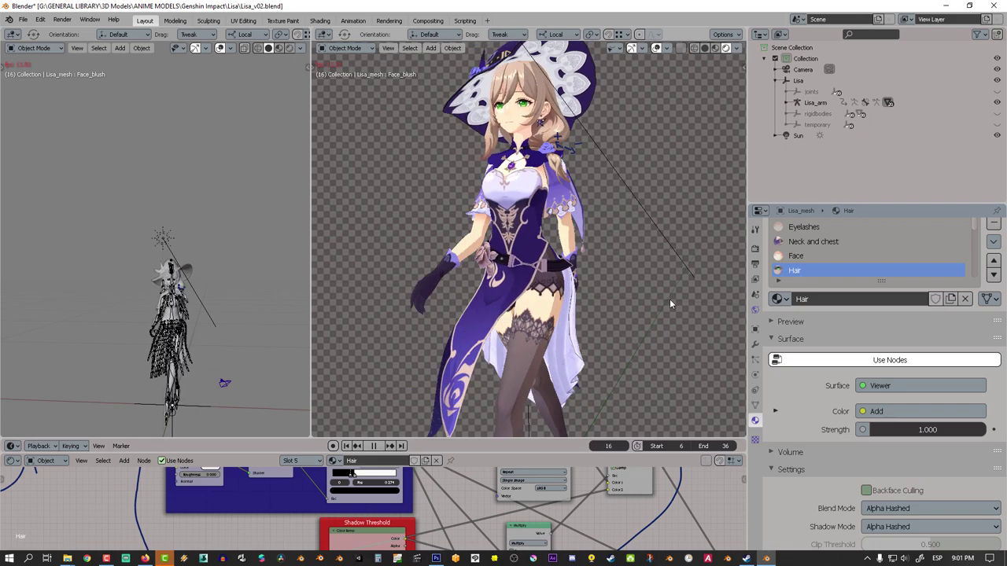
click(374, 446)
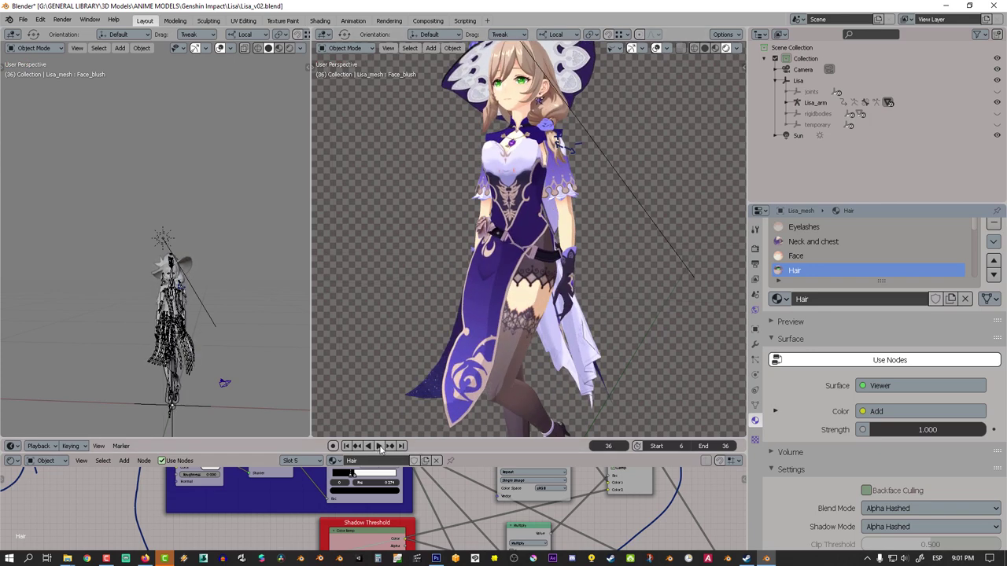
- Expand the render Shadows settings and examine the jagged shadow edges on the side of the hair
click(755, 249)
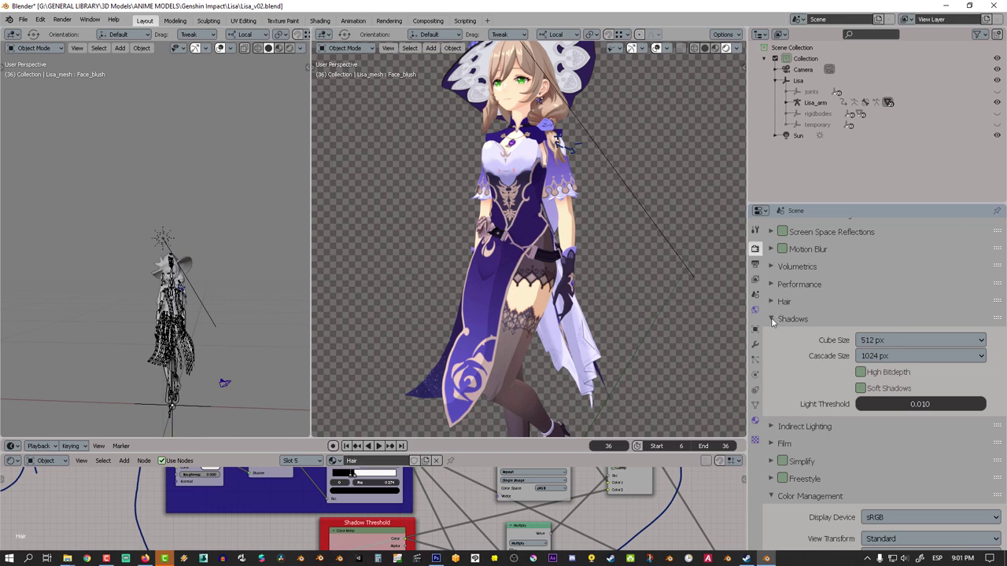
shift+middle_drag(589, 156, 599, 260)
scroll(599, 261, up, 5)
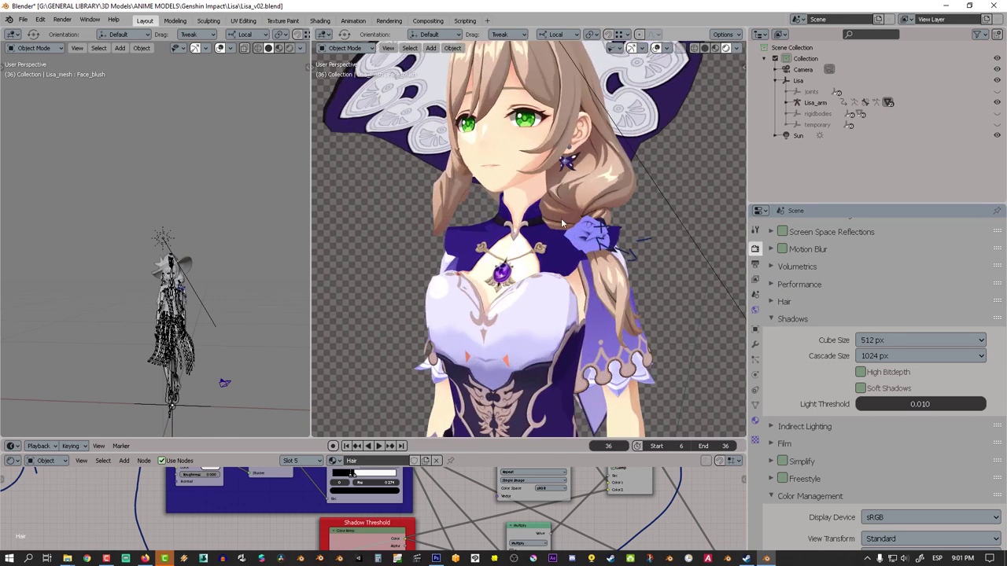
middle_drag(562, 222, 443, 179)
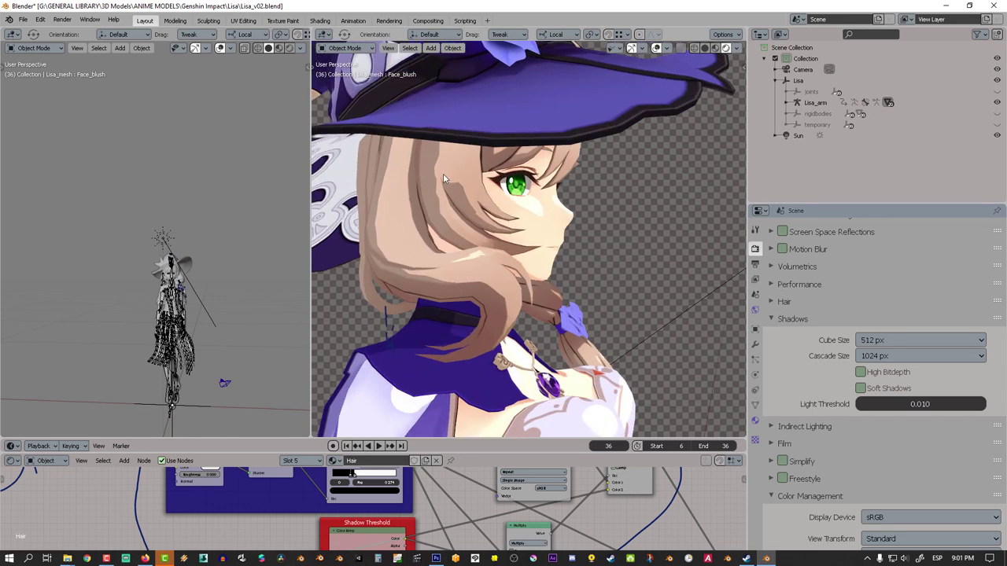
- Turn on the Wireframe overlay and select the Lisa mesh to inspect the hair topology beside the eye
click(666, 48)
click(599, 234)
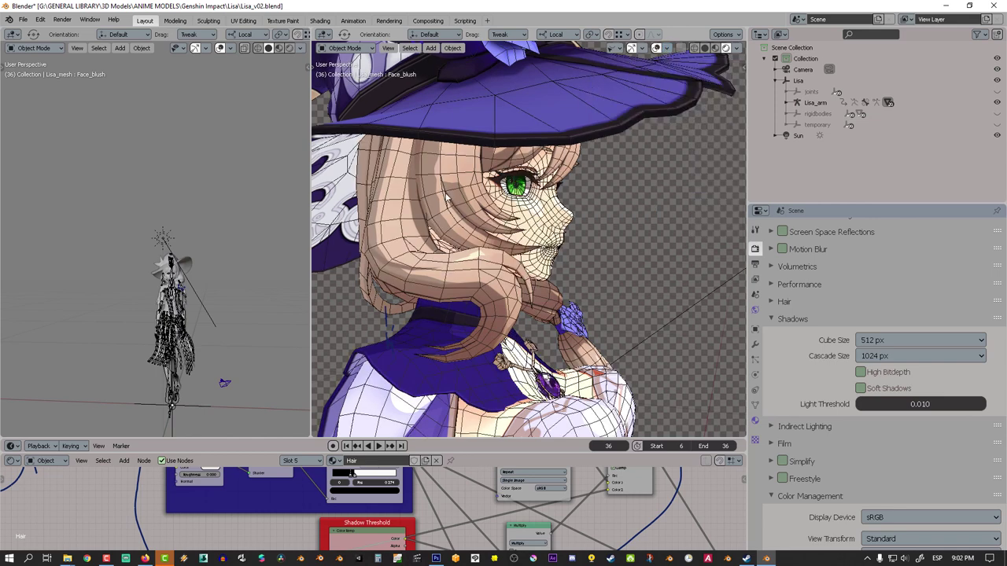
scroll(461, 183, up, 2)
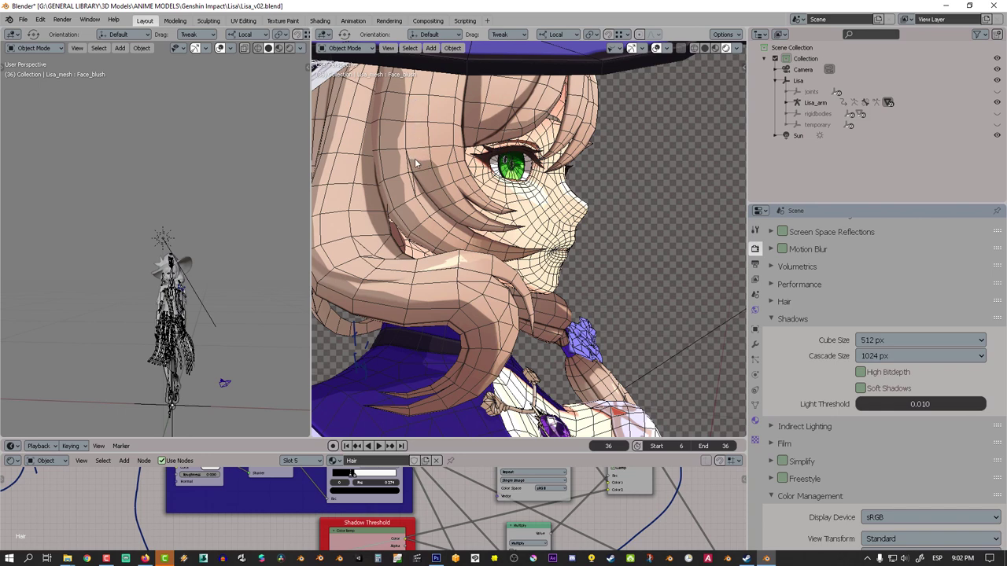
scroll(415, 164, up, 1)
middle_drag(415, 164, 510, 196)
click(444, 177)
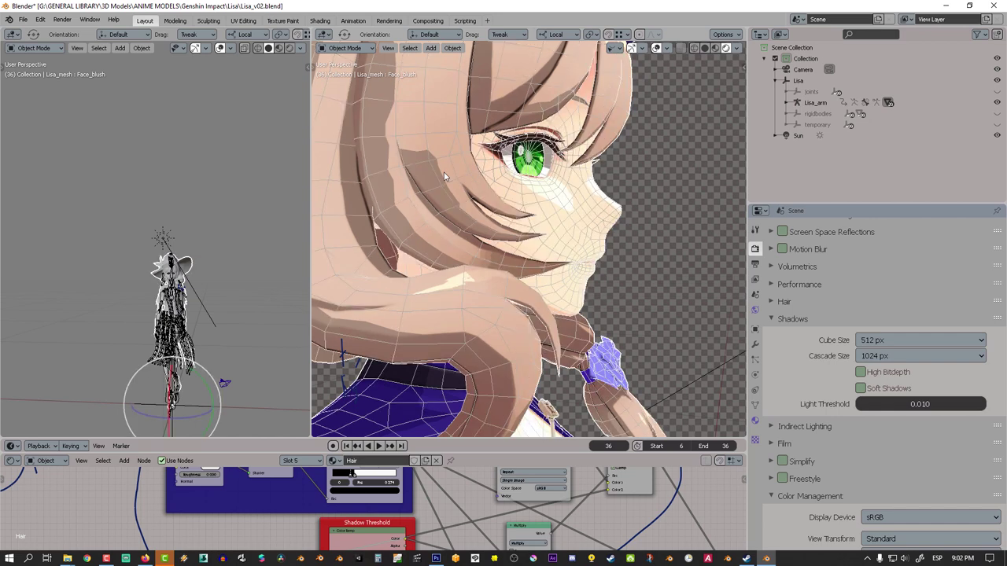
- Enter Edit Mode with face selection and isolate in view the hair face where the shadow edge breaks
key(Tab)
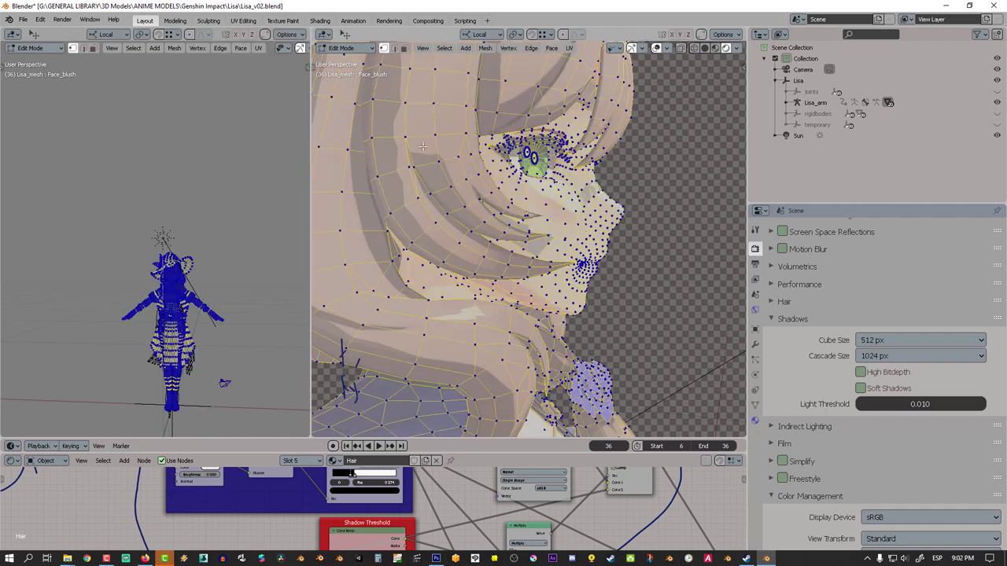
key(3)
key(a)
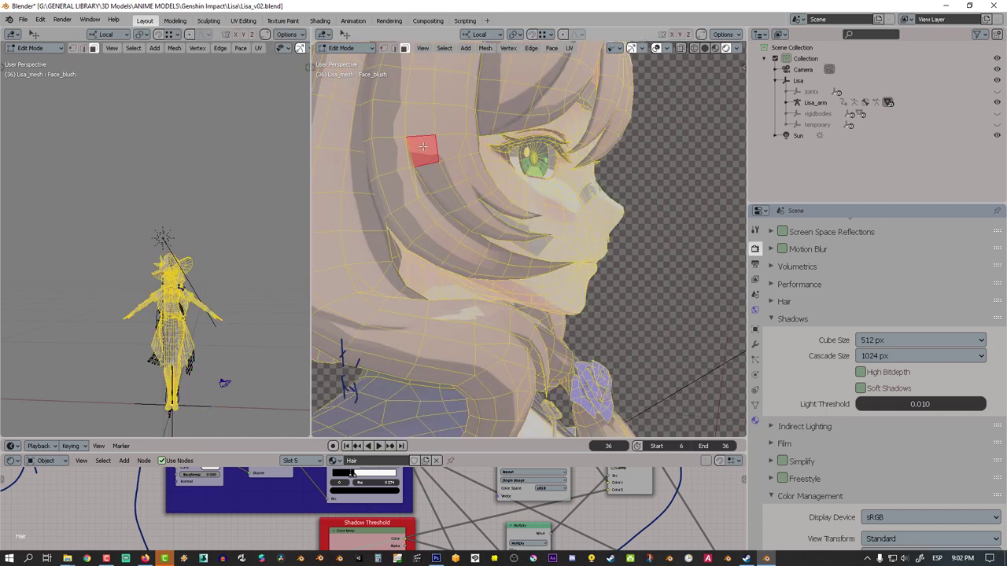
key(KP_Decimal)
scroll(516, 197, down, 5)
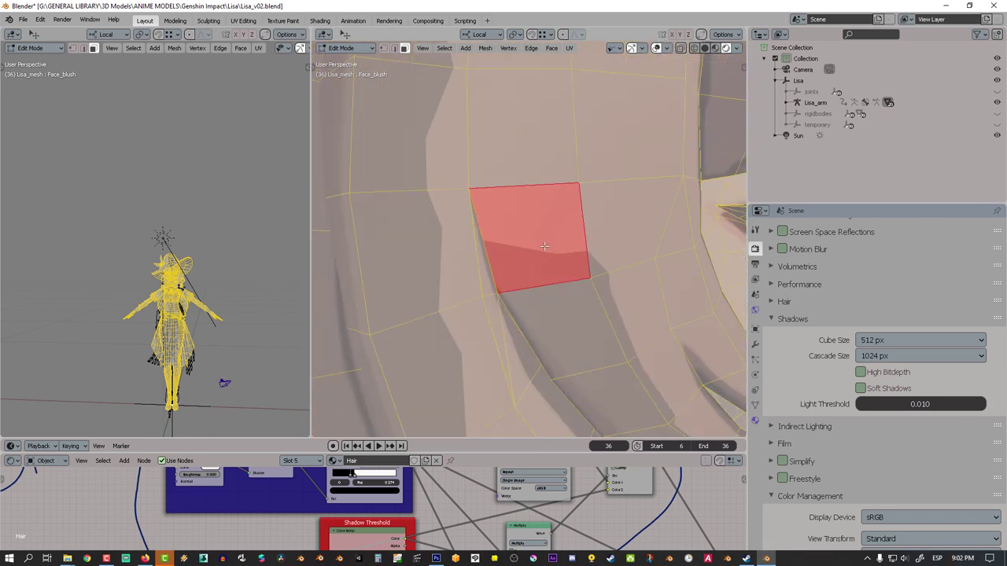
middle_drag(546, 235, 521, 233)
- Deselect the hair face and annotate an arrow toward the neighbouring face plus the quad's two diagonals
key(alt+a)
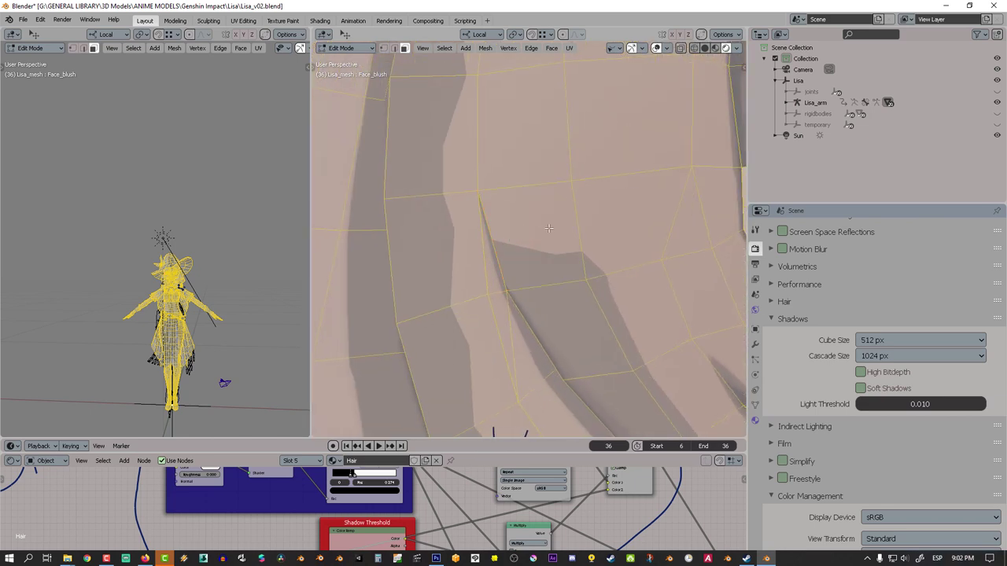
mouse_move(548, 228)
mouse_down()
mouse_move(434, 256)
mouse_move(450, 276)
mouse_up()
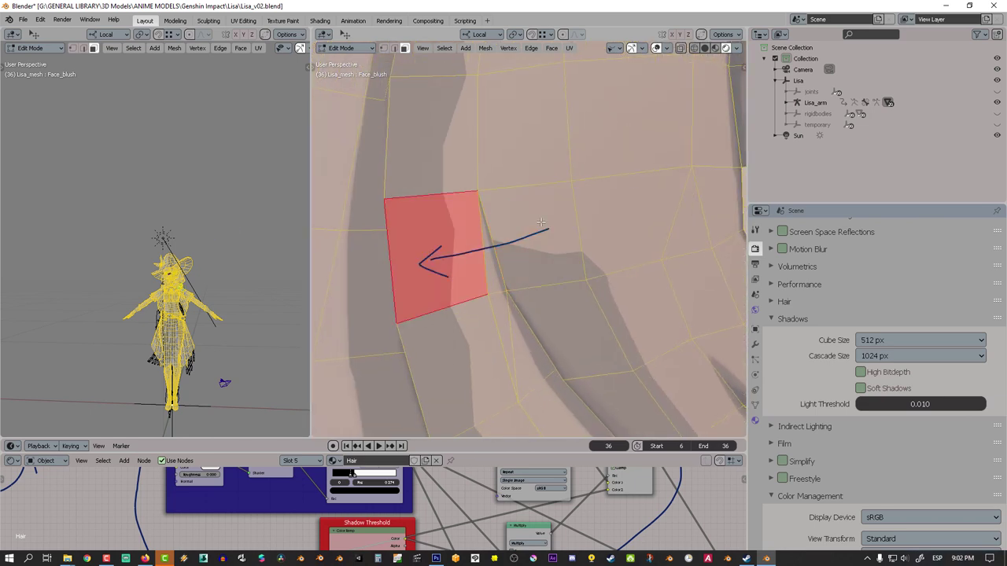
drag(478, 191, 599, 265)
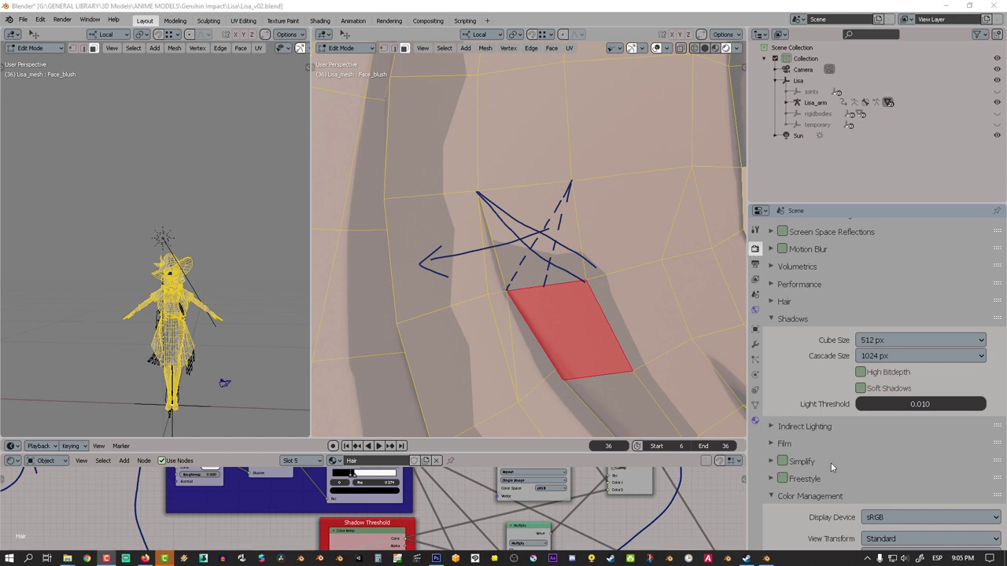
- Leave Edit Mode for Object Mode and select the Sun, showing its light settings
click(756, 264)
click(755, 294)
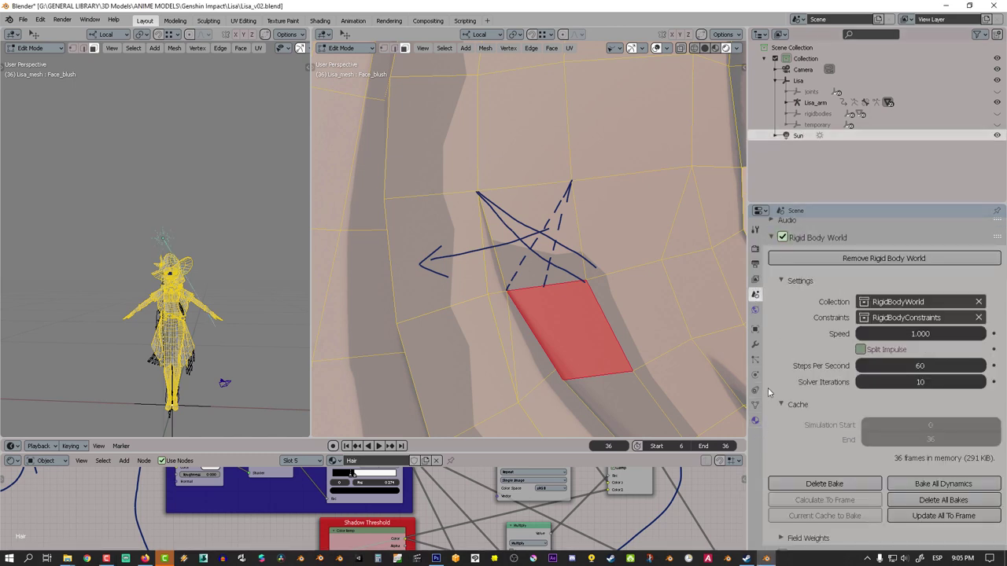
key(ctrl+Tab)
click(482, 175)
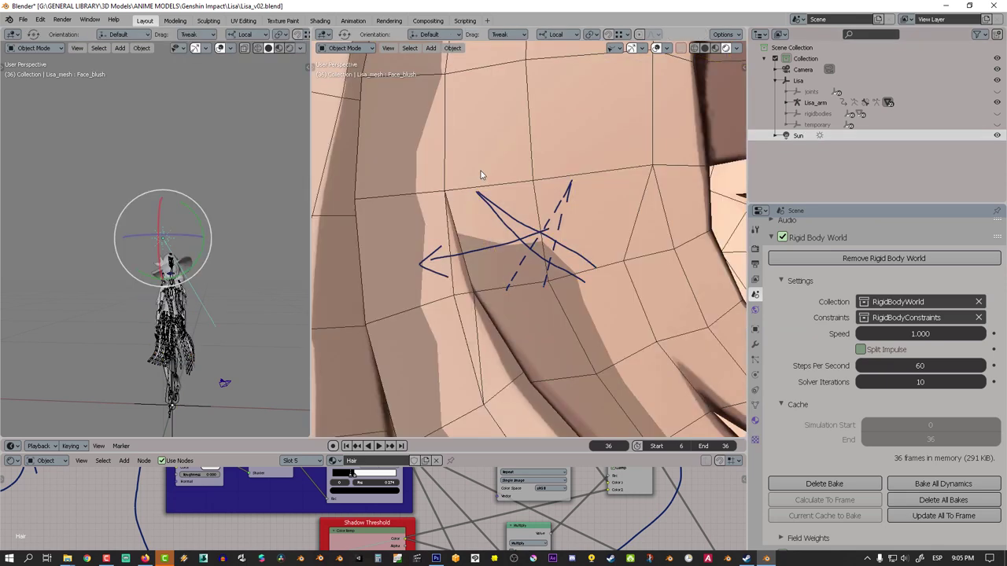
click(794, 136)
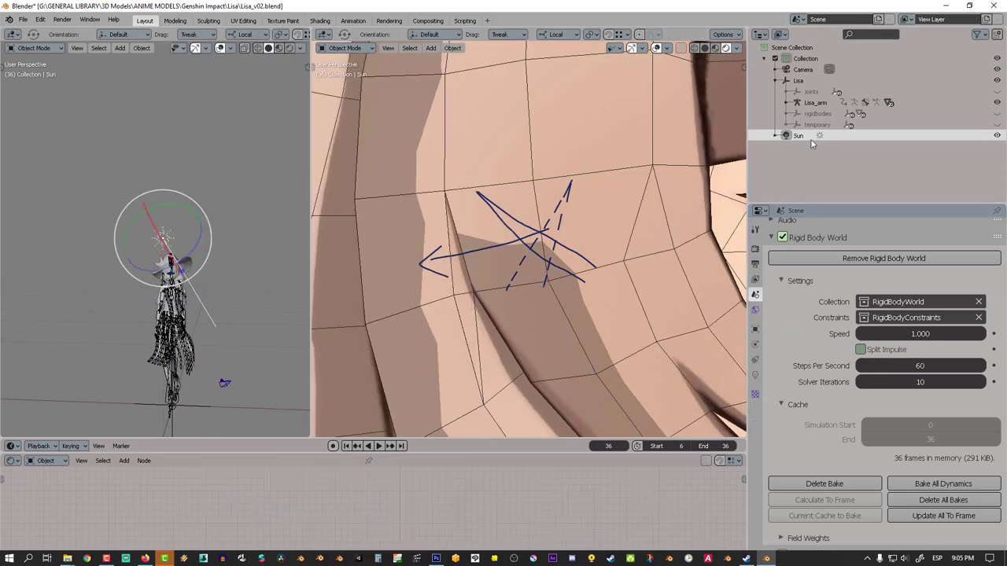
click(757, 378)
- Try Sun angles of 60°, 50° and 75° to compare the shadow edge on the hair topology
drag(920, 363, 983, 362)
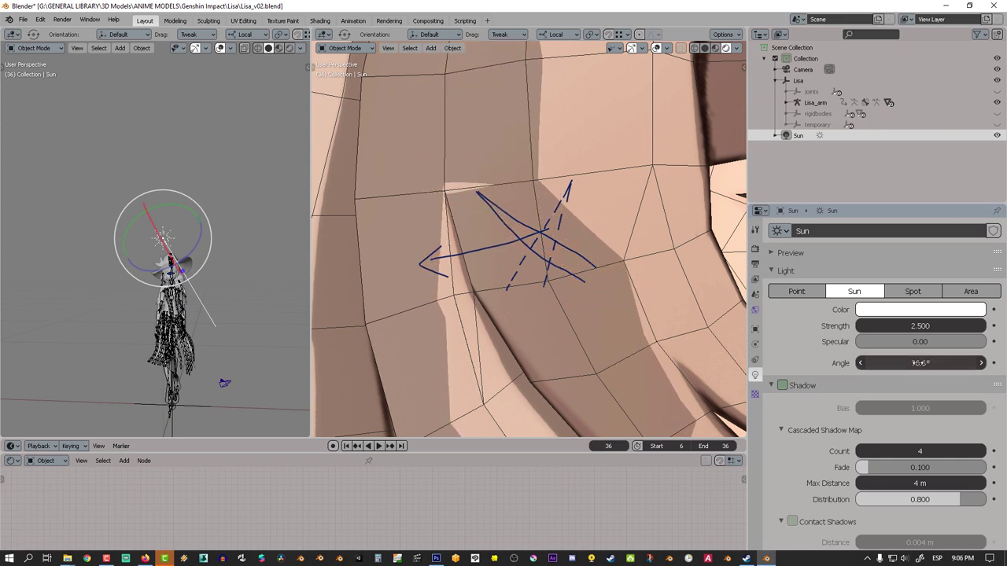
text(60)
key(Return)
click(930, 367)
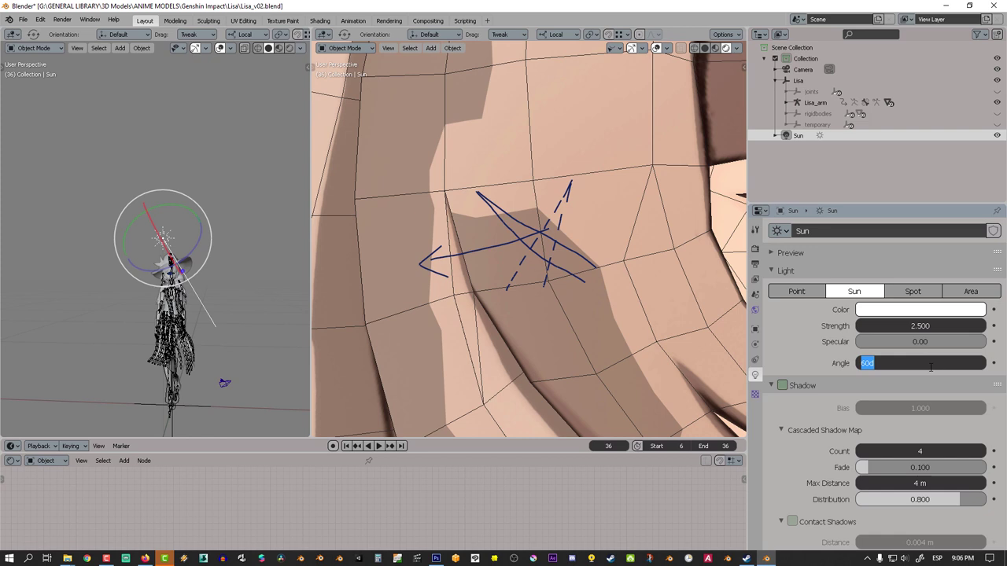
text(50)
key(Return)
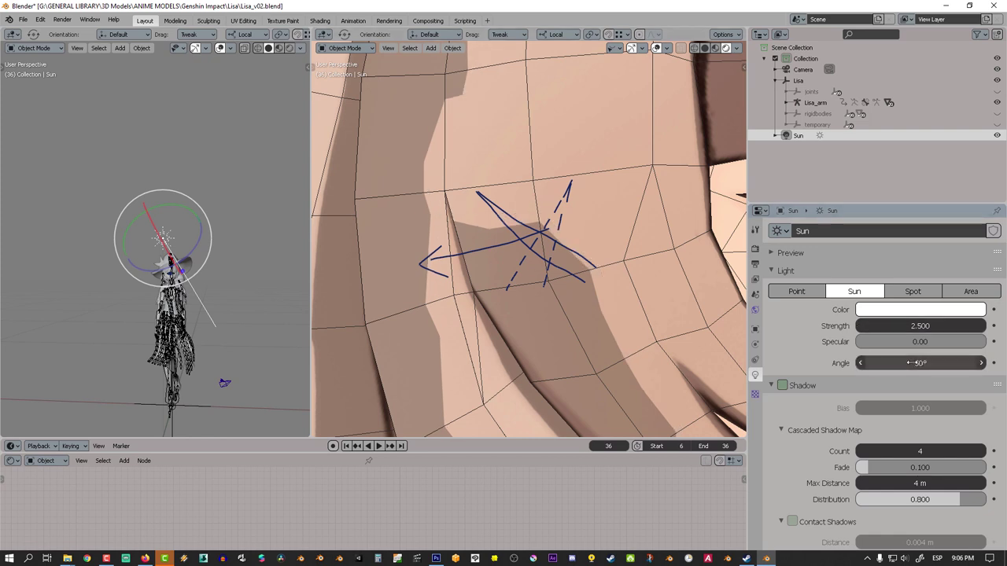
click(917, 362)
text(75)
key(Return)
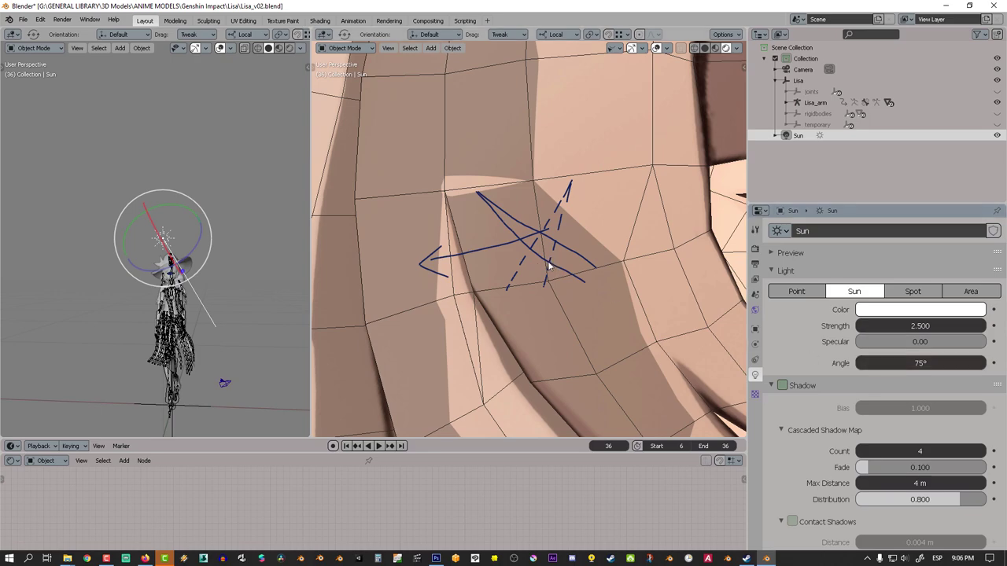
- Set the Sun's angle to 80° with the whole head in view
scroll(554, 265, down, 8)
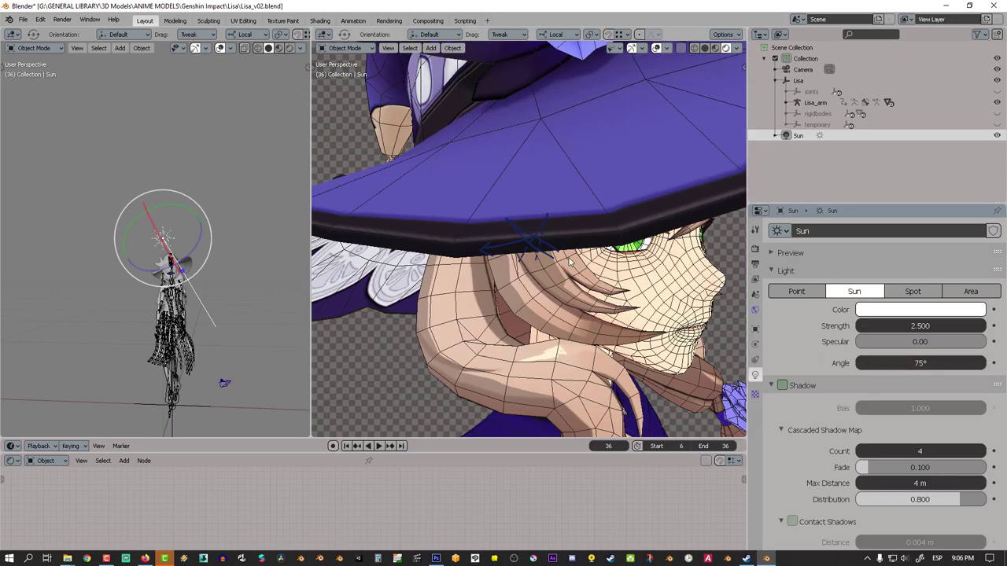
shift+middle_drag(554, 261, 519, 296)
text(80)
key(Return)
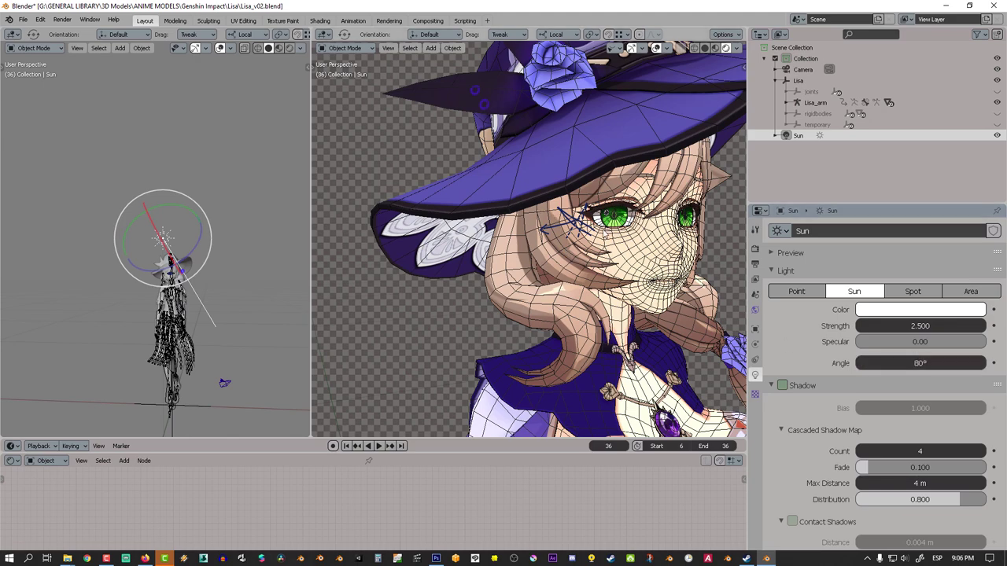
- Select the Lisa mesh and remove the annotation strokes drawn over the viewport
middle_drag(582, 252, 536, 274)
click(647, 254)
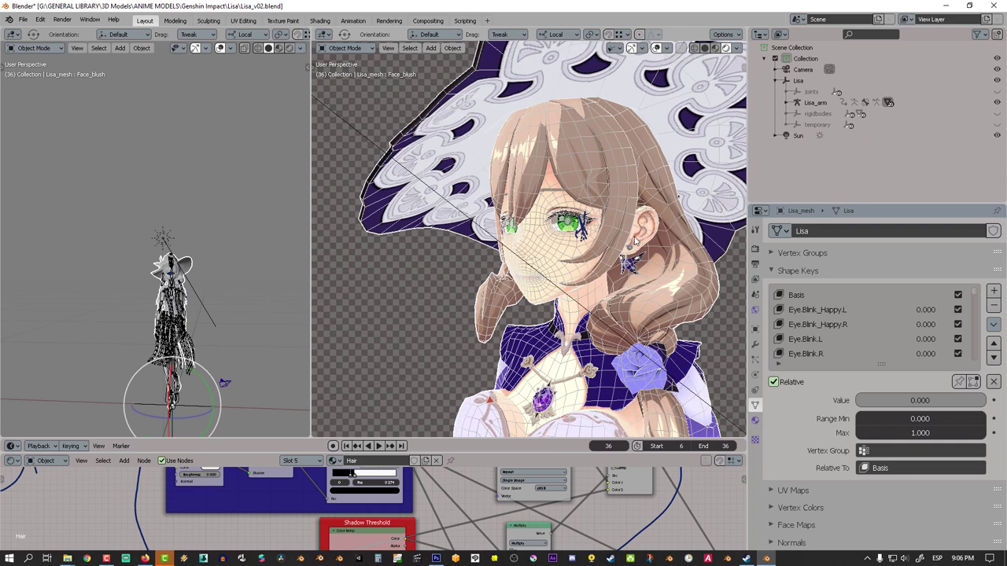
key(n)
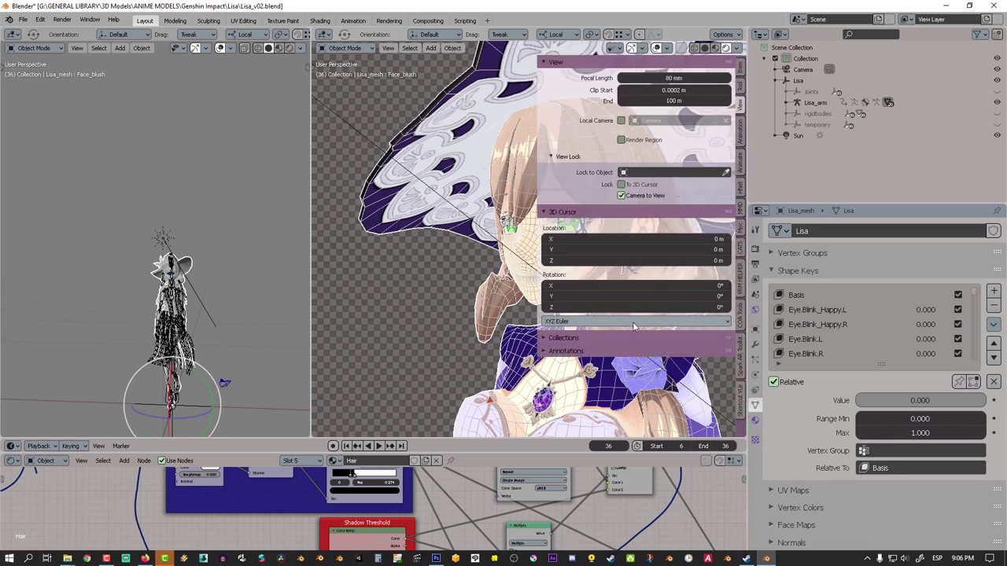
click(605, 354)
scroll(609, 338, down, 1)
scroll(612, 315, up, 1)
key(n)
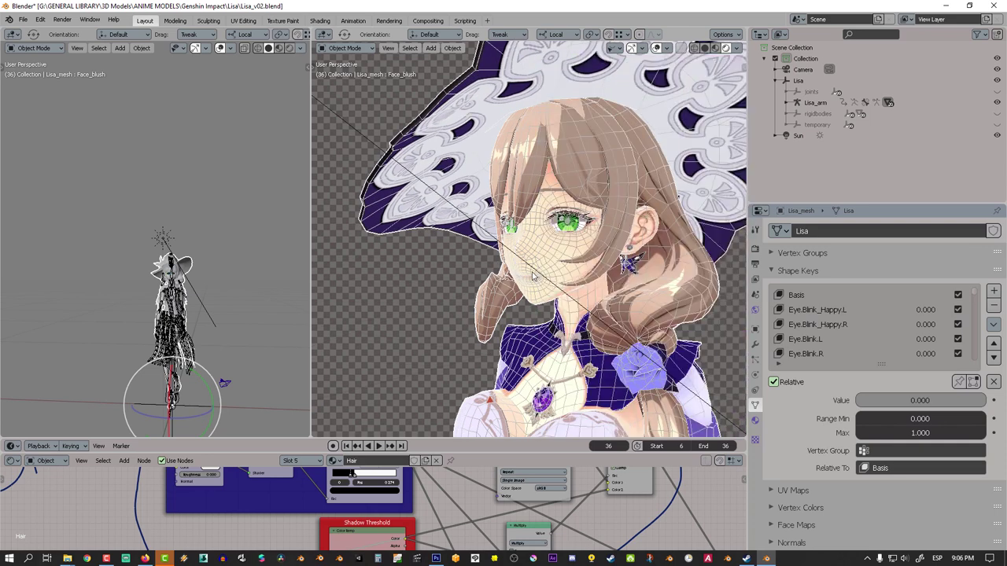
- Turn off the overlays in the rendered viewport and frame Lisa's face, hair and upper body
middle_drag(582, 252, 659, 86)
click(656, 50)
scroll(553, 296, down, 1)
middle_drag(553, 296, 567, 257)
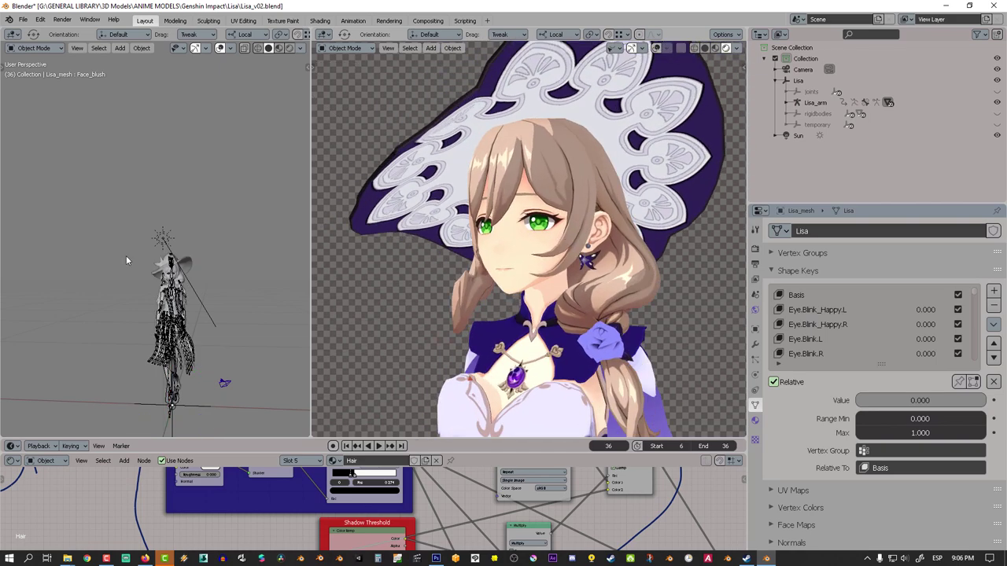
- Select the Sun above the character and rotate it to change the light direction on the hair
click(162, 237)
middle_drag(162, 236, 249, 259)
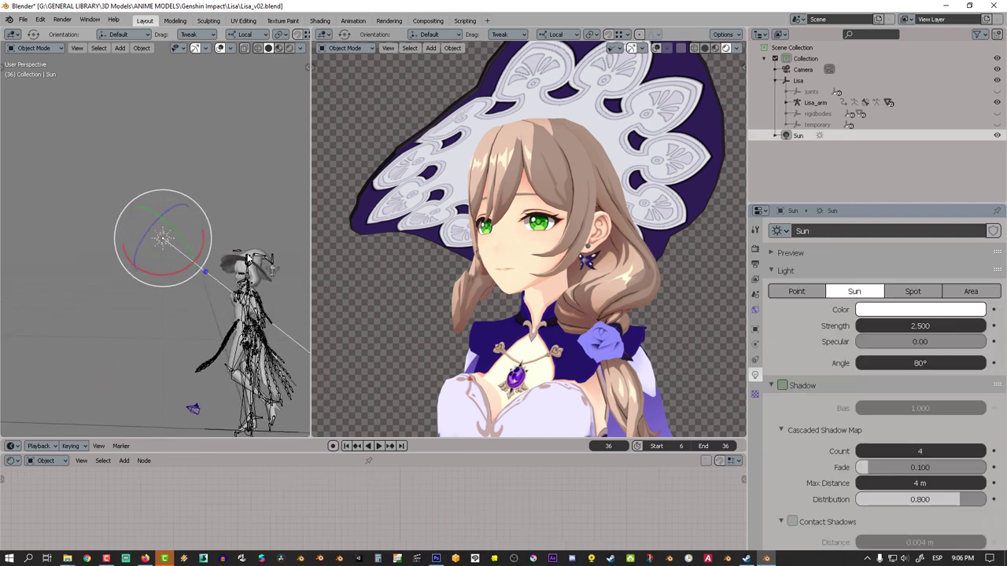
mouse_move(177, 207)
mouse_down()
mouse_move(163, 215)
mouse_move(203, 229)
mouse_move(182, 262)
mouse_move(204, 220)
mouse_move(206, 253)
mouse_move(207, 220)
mouse_move(205, 236)
mouse_up()
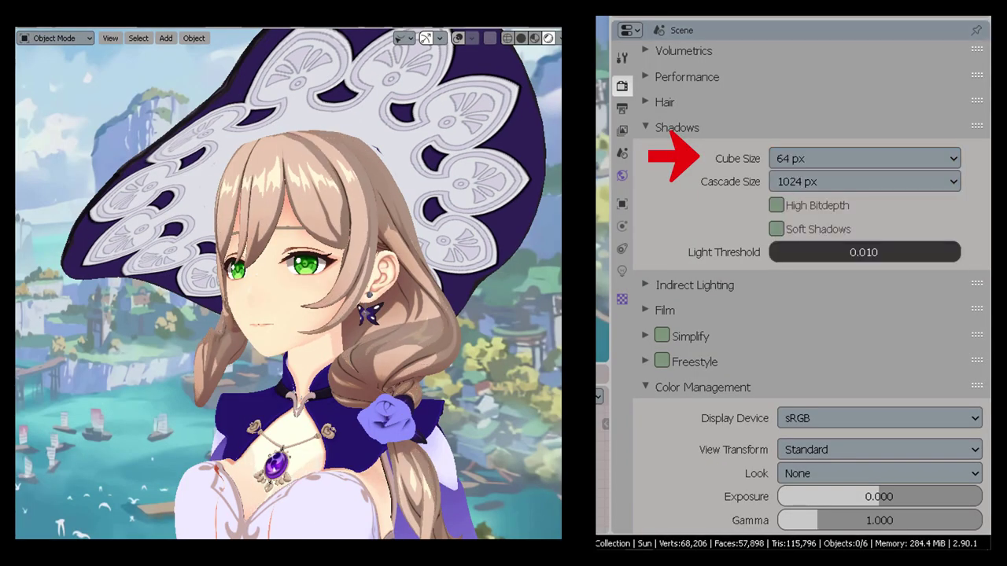
- Set the render Shadows Cascade Size to 64 px
click(832, 181)
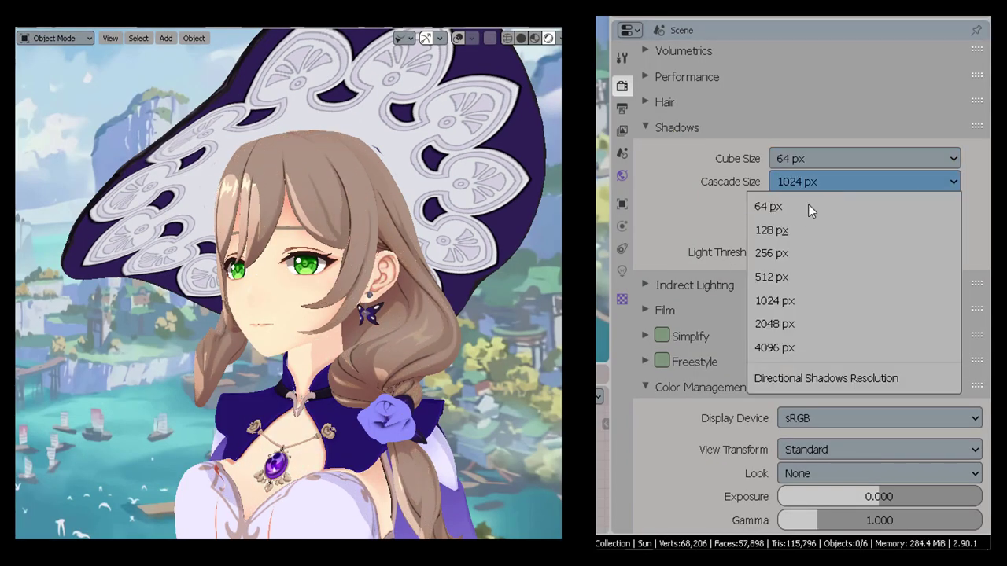
click(800, 210)
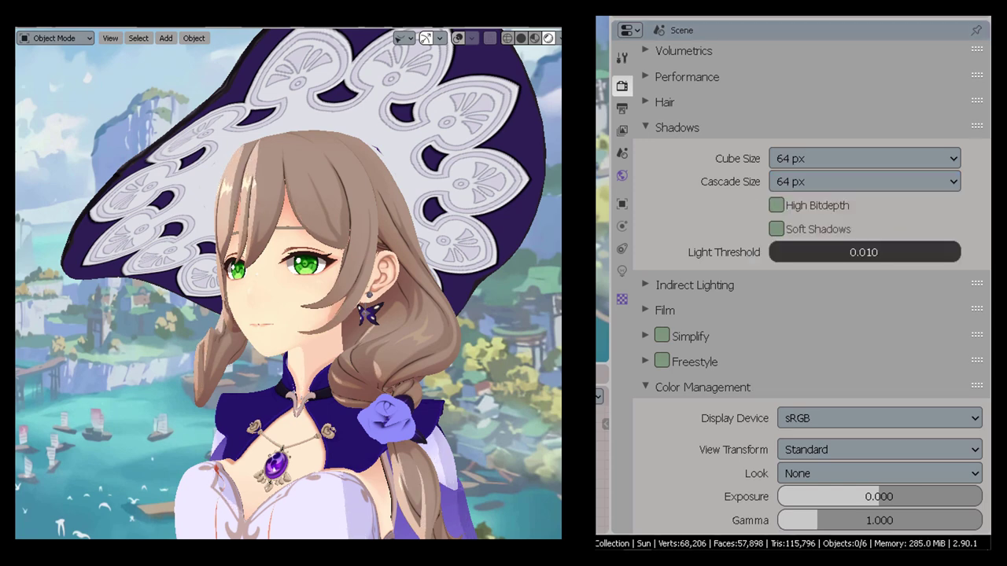
click(875, 180)
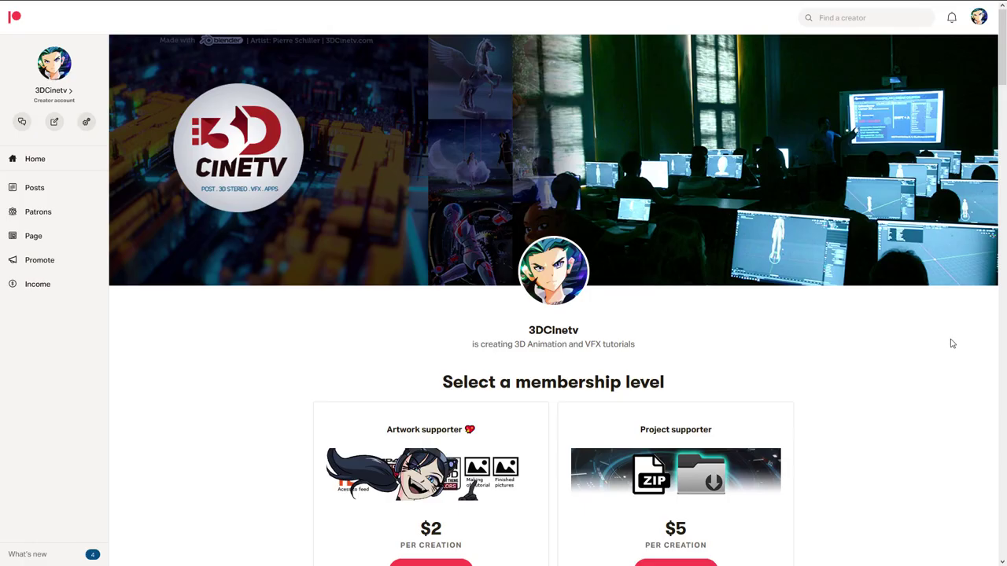
- Switch to the browser and read through 3DCinetv's Patreon page, covering the membership levels and About section
scroll(949, 341, down, 4)
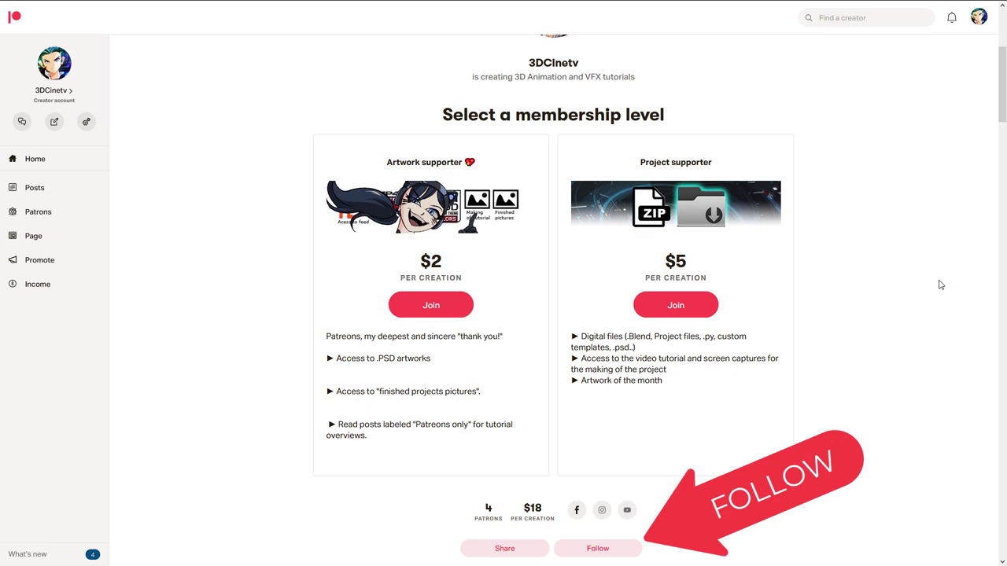
scroll(941, 285, down, 2)
scroll(938, 290, down, 3)
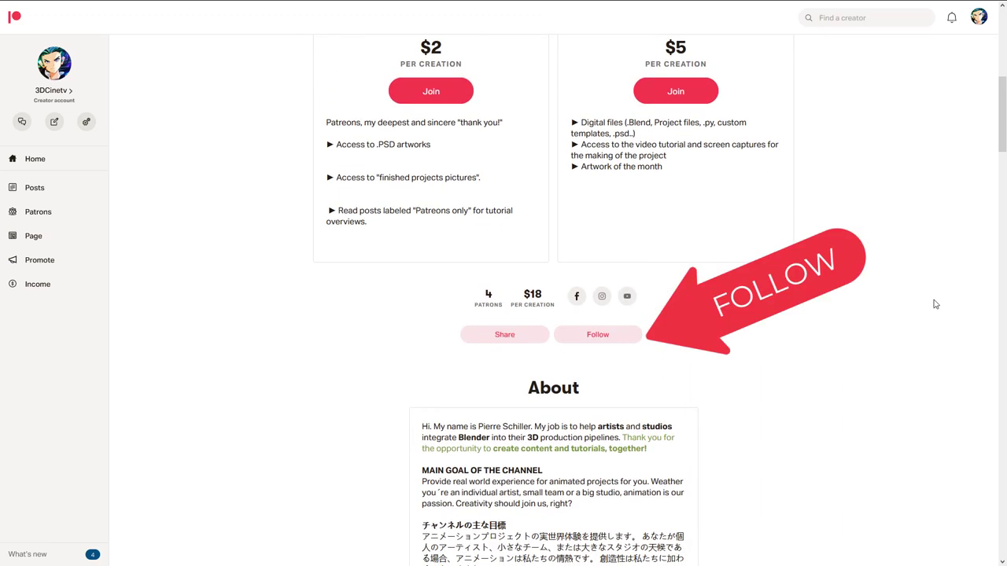
scroll(897, 227, down, 15)
scroll(893, 230, down, 10)
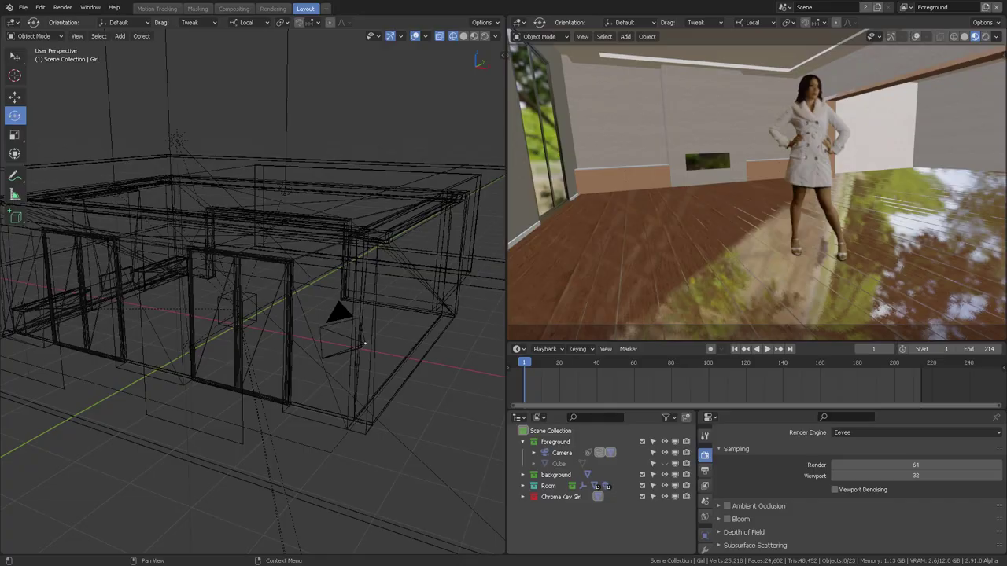
- In Blender's green-screen scene, open the Motion Tracking workspace and enlarge the clip and tracking graph areas, framing the curves from frame 1
click(156, 8)
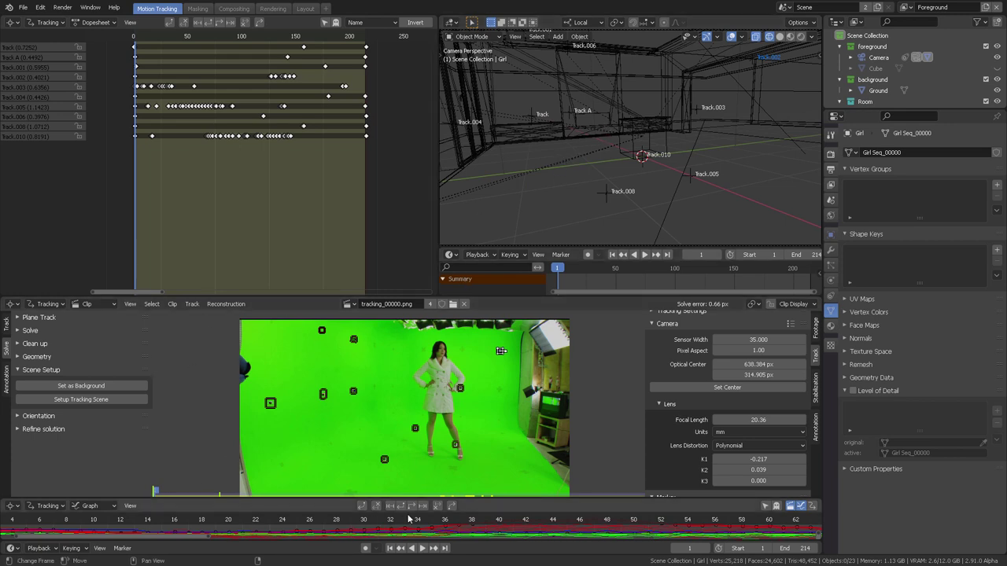
drag(462, 498, 464, 444)
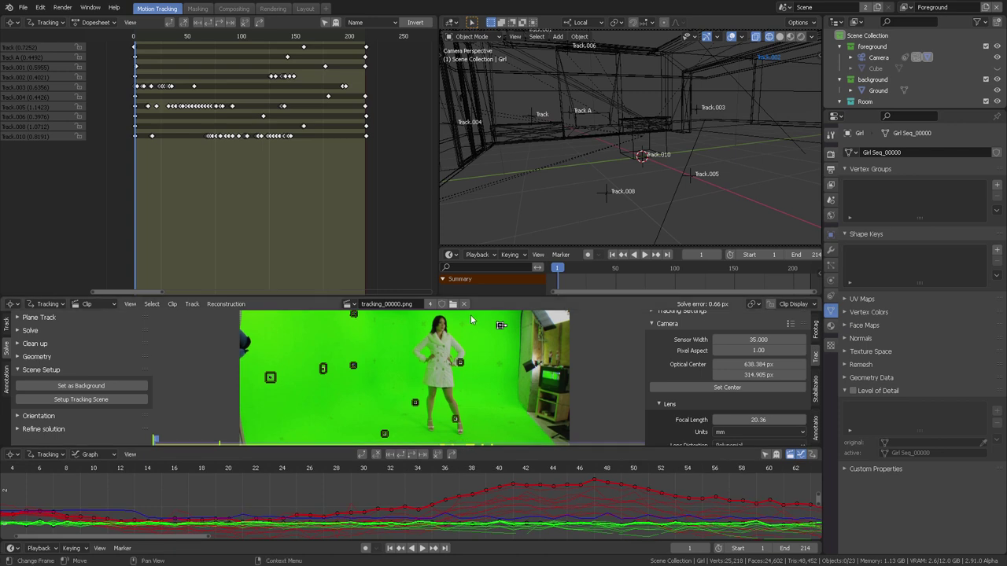
drag(488, 298, 491, 240)
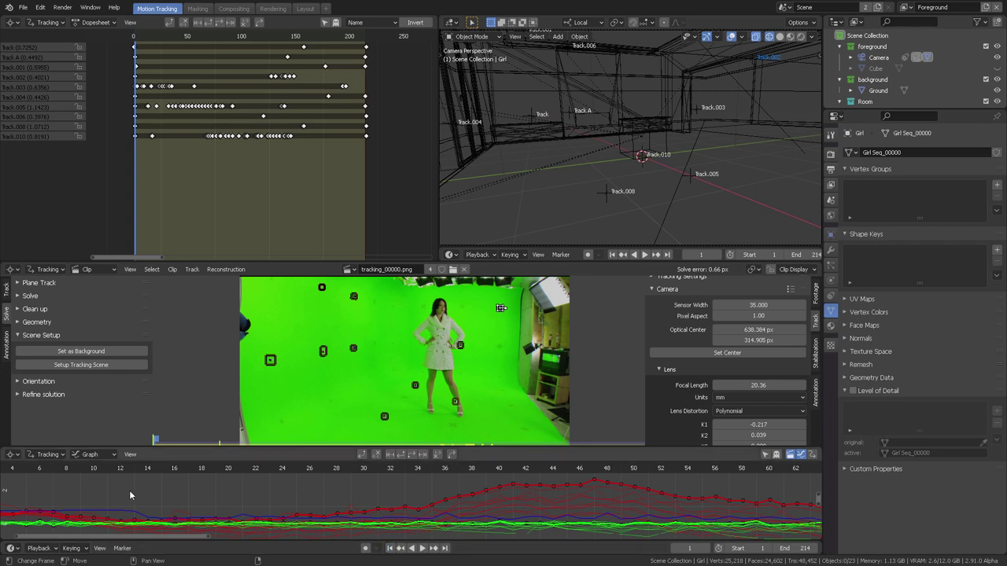
middle_drag(132, 495, 187, 495)
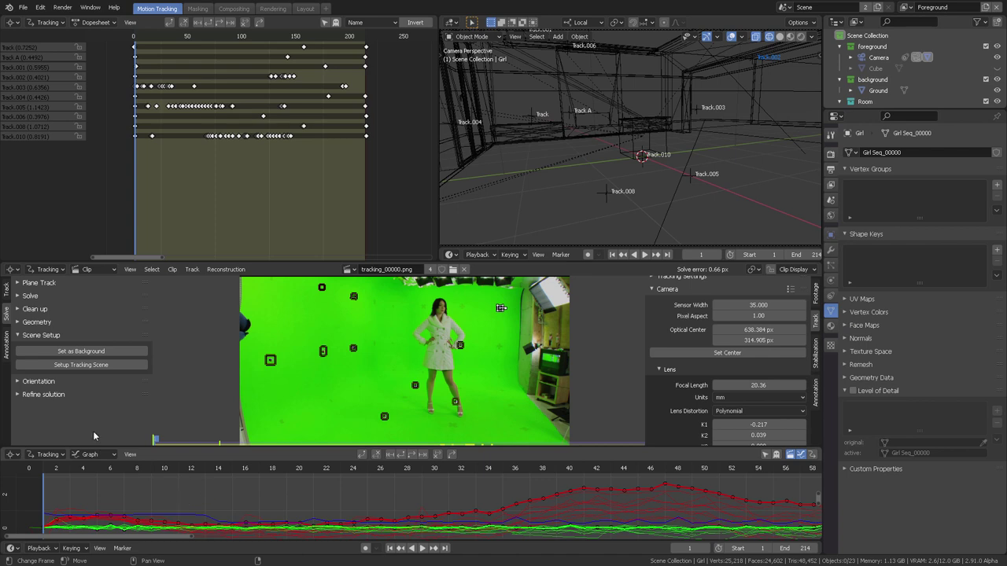
- Scrub the green-screen clip through frames 12 and 16 to check the markers, and return to frame 1
click(83, 468)
drag(103, 469, 194, 472)
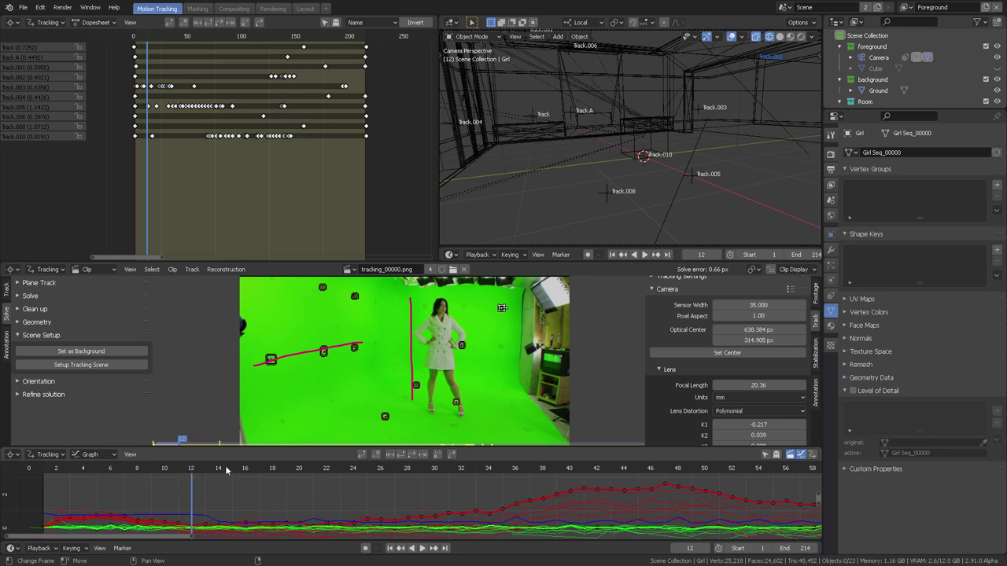
click(207, 470)
mouse_move(232, 470)
mouse_down()
mouse_move(461, 472)
mouse_move(245, 470)
mouse_up()
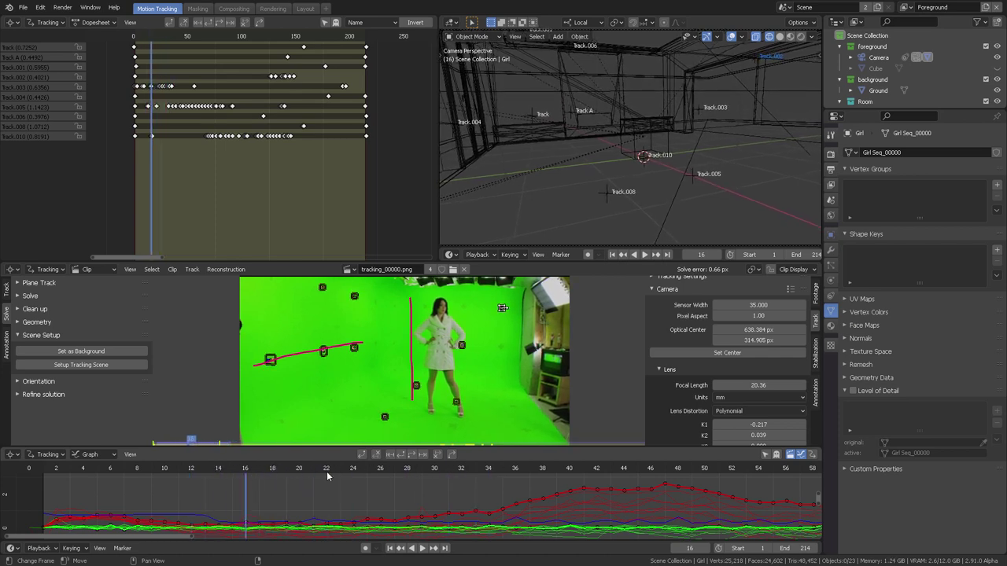
click(391, 548)
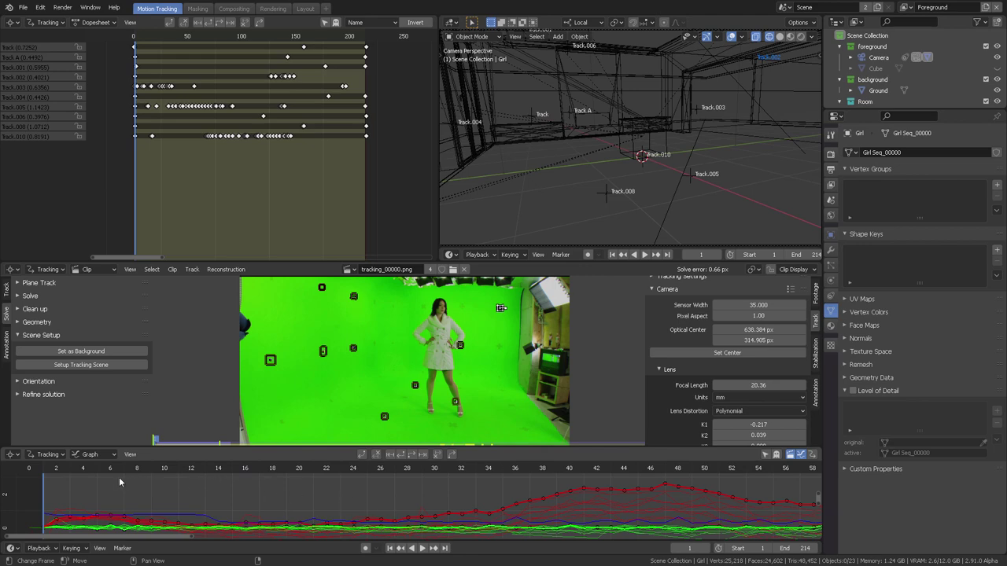
- Scrub the tracked footage from the start to frame 130, checking the marker tracks against the graph curves
drag(70, 471, 624, 470)
middle_drag(669, 481, 414, 485)
scroll(448, 486, down, 5)
drag(335, 469, 675, 470)
scroll(671, 495, down, 4)
middle_drag(663, 494, 402, 496)
scroll(428, 488, down, 5)
scroll(415, 492, down, 3)
drag(350, 470, 470, 483)
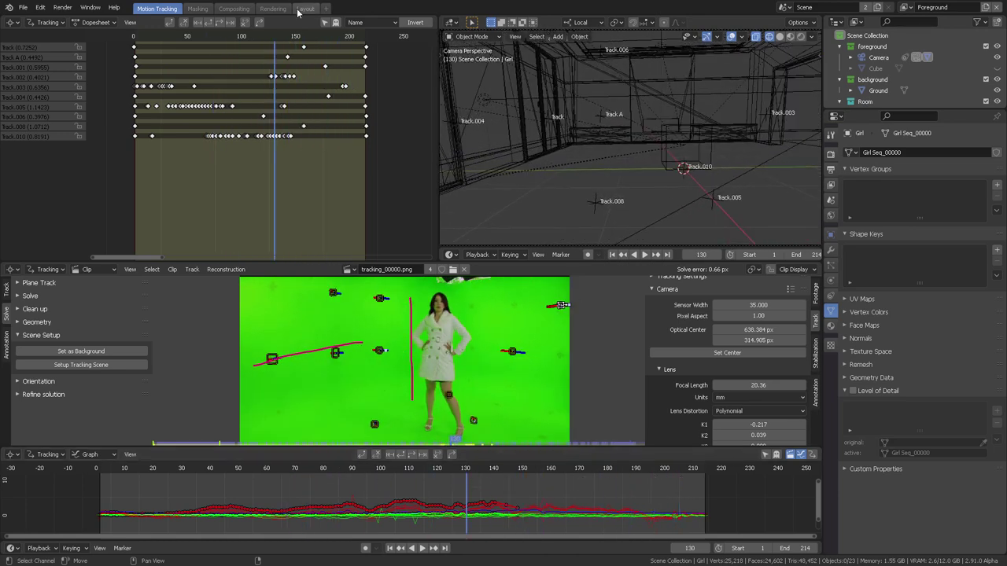
- Preview the composited room in the Layout workspace by scrubbing its timeline, and go back to Motion Tracking
click(303, 10)
drag(527, 364, 593, 370)
click(156, 8)
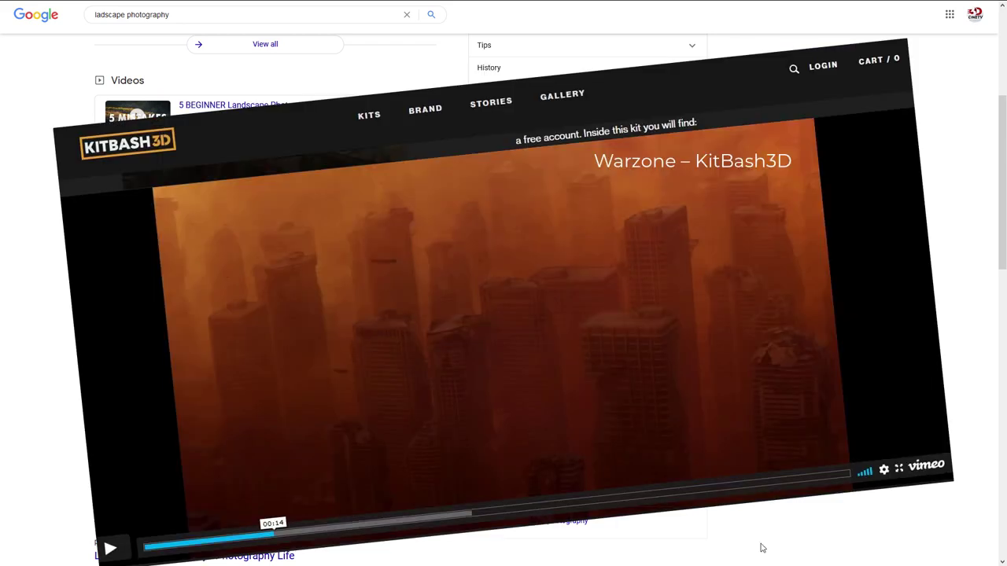
- Switch to the browser and look through the Google results for landscape photography
scroll(873, 158, down, 4)
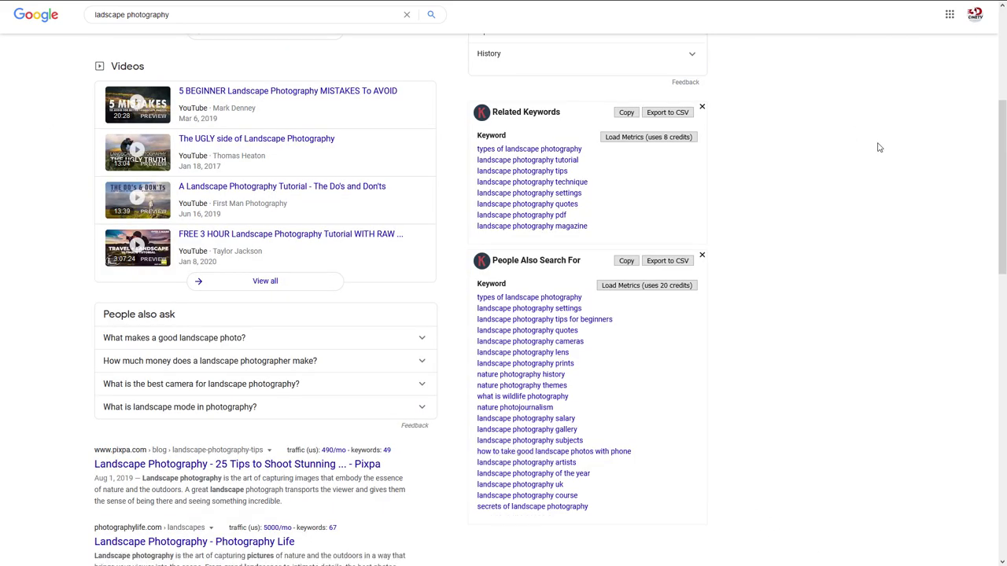
scroll(815, 227, down, 1)
scroll(815, 228, up, 1)
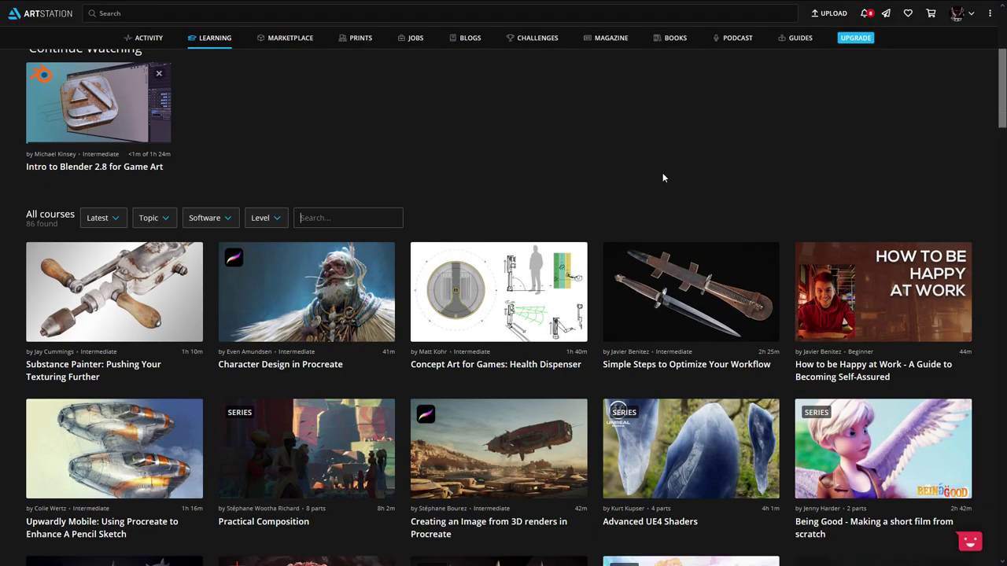
- Browse the ArtStation Learning page and search all courses for "environment"
scroll(663, 178, up, 4)
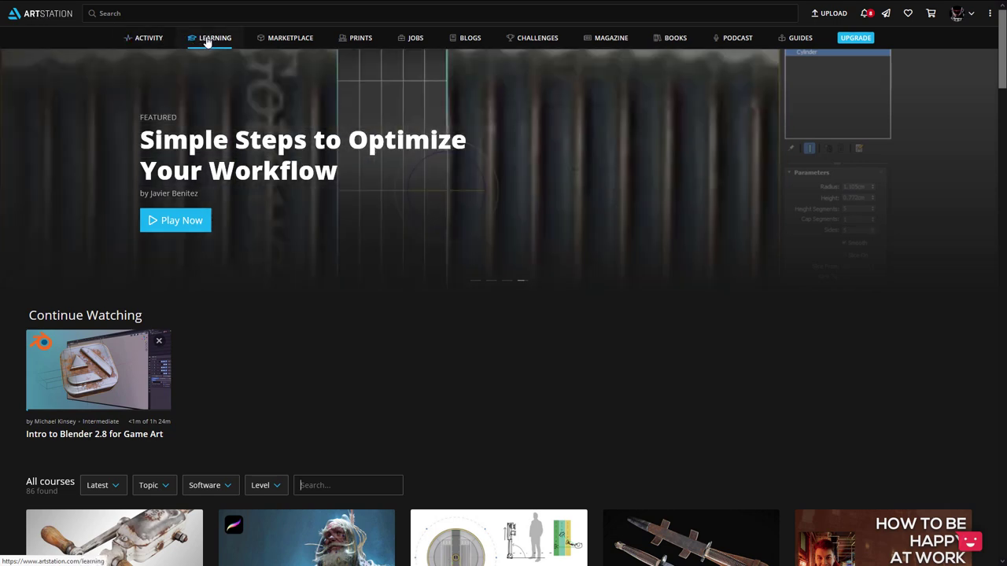
scroll(315, 197, down, 1)
scroll(314, 198, down, 3)
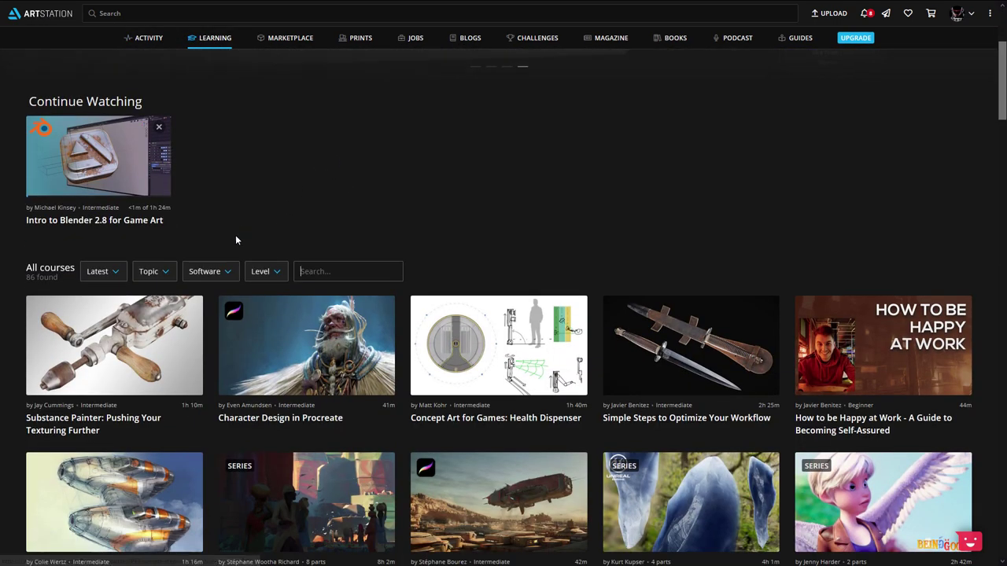
click(325, 271)
text(environment)
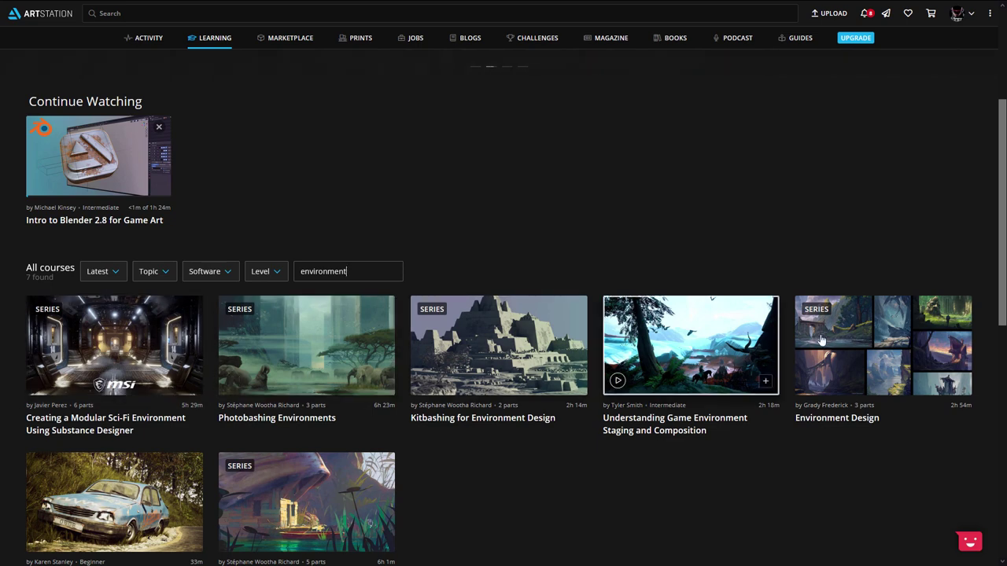
- Switch to the Annecy Festival website and look through its home page, covering the news, the Annecy 2021 teaser, the Festival and Mifa offers and the partners
click(873, 348)
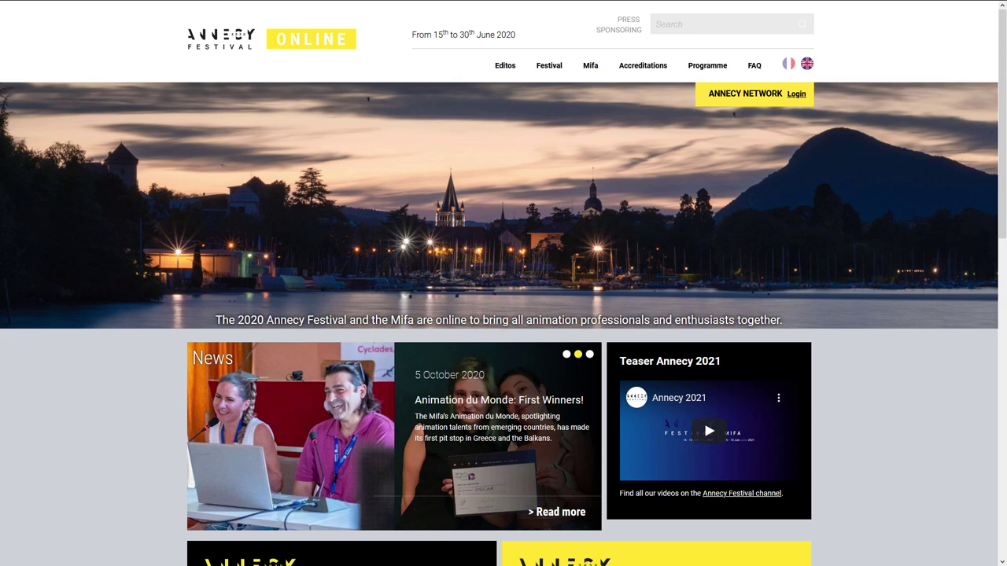
scroll(503, 315, down, 3)
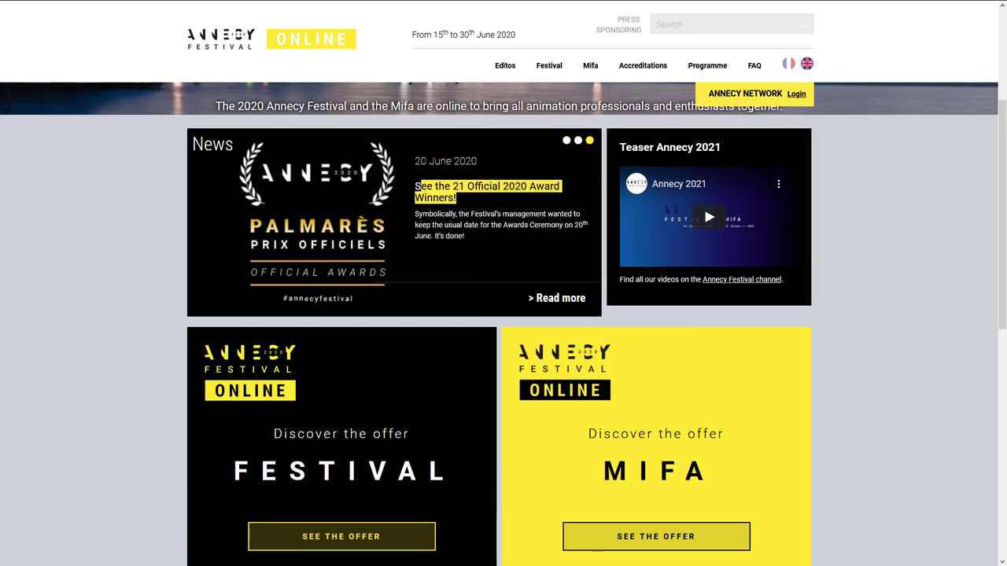
drag(721, 148, 656, 148)
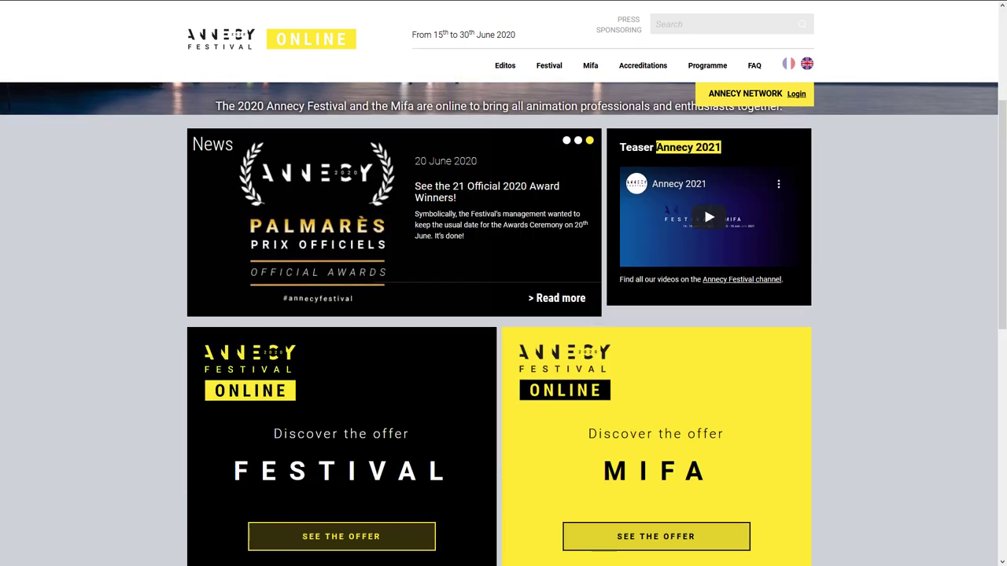
click(861, 248)
scroll(863, 265, down, 2)
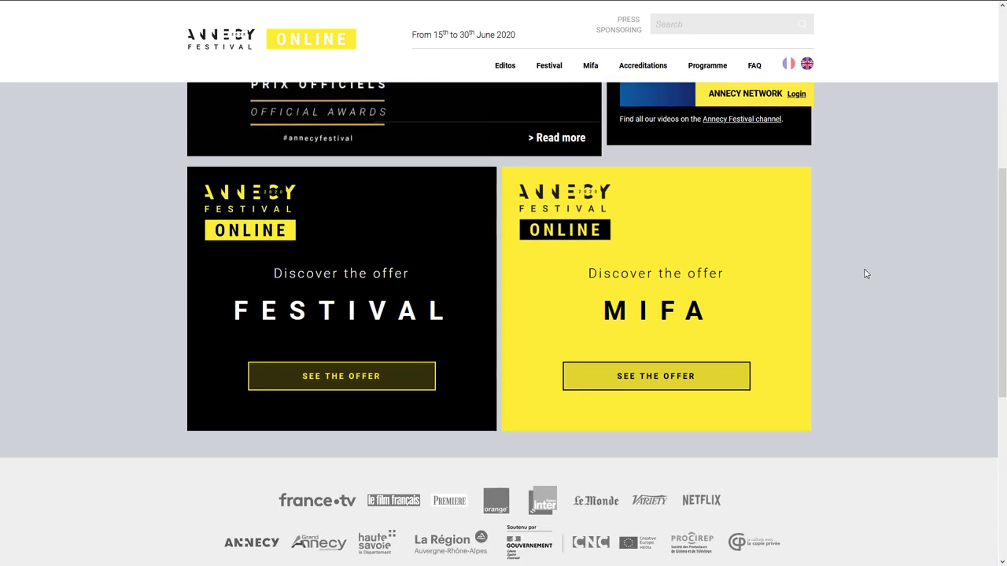
scroll(865, 273, down, 3)
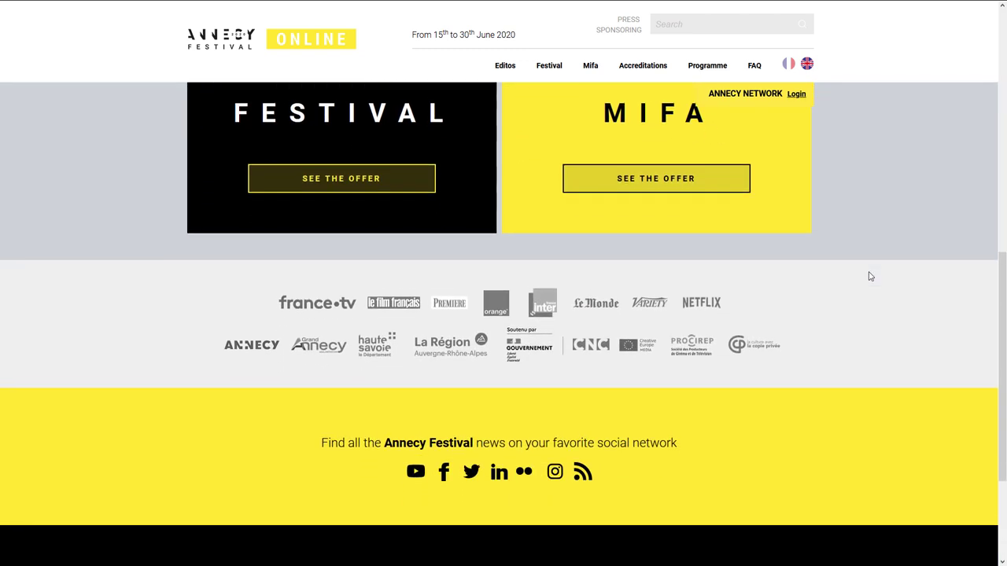
scroll(870, 277, down, 2)
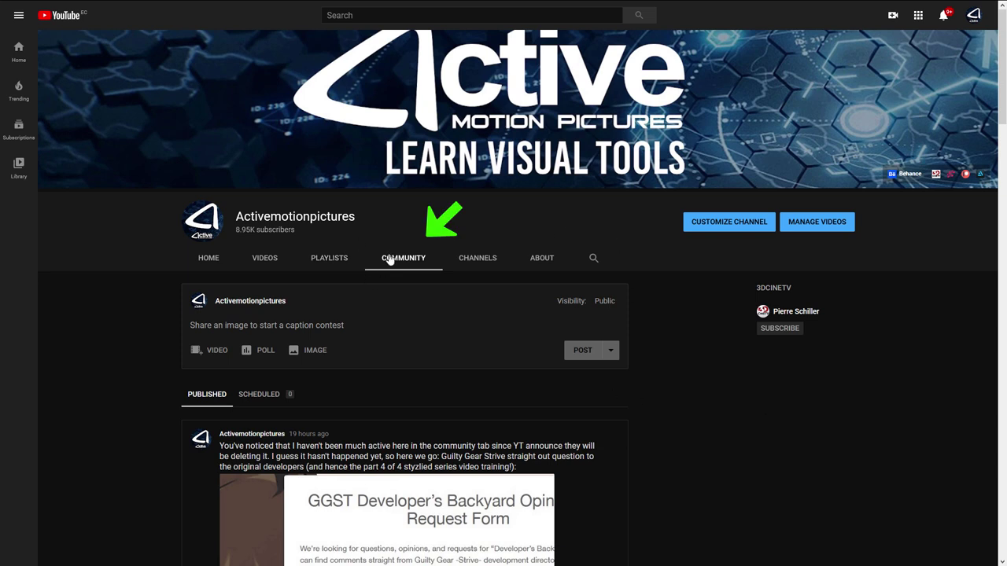
- Switch to the Activemotionpictures channel on YouTube and look through its Community posts, from the Guilty Gear Strive question to the shader and video recommendations
drag(264, 216, 320, 216)
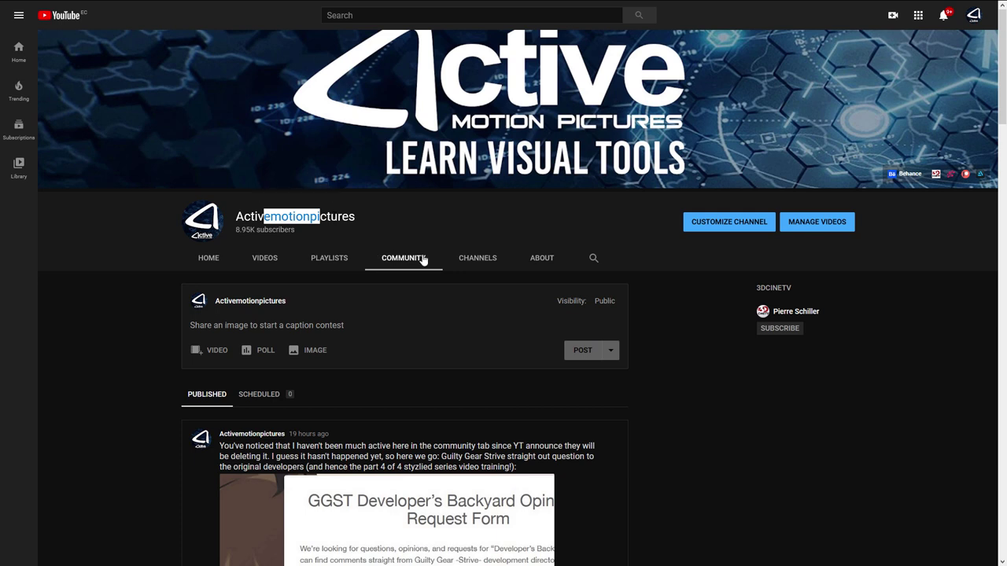
click(678, 333)
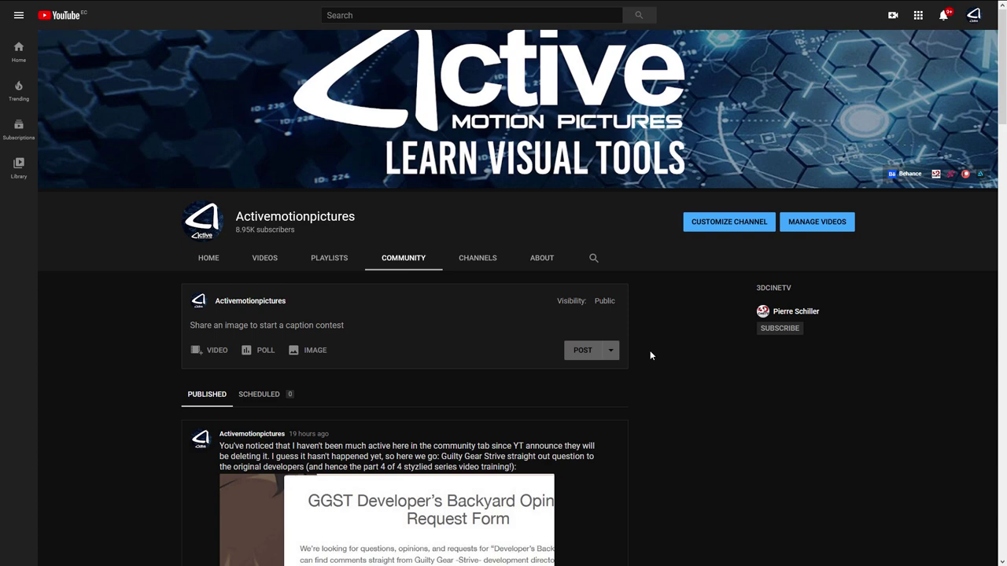
scroll(687, 359, down, 2)
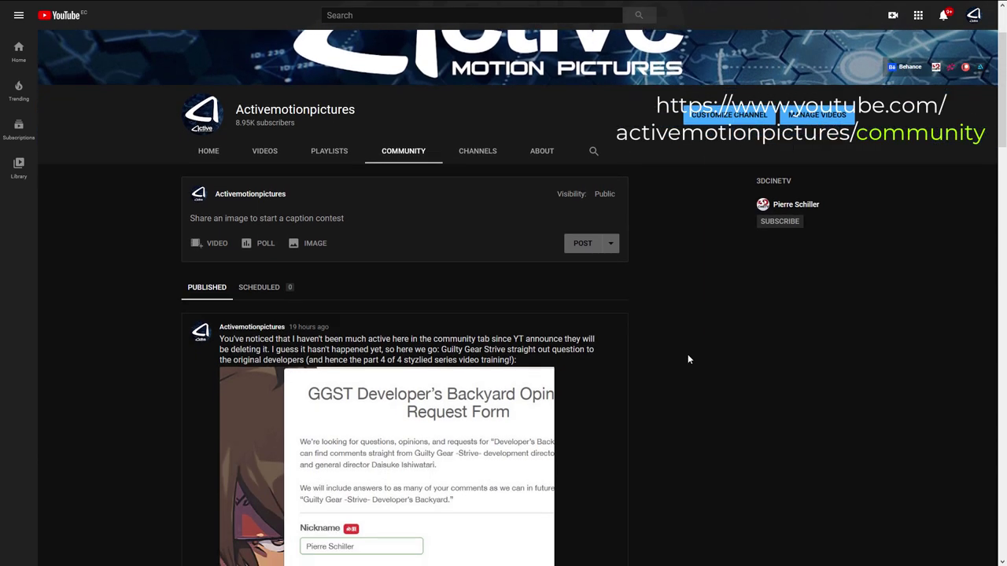
scroll(687, 359, down, 1)
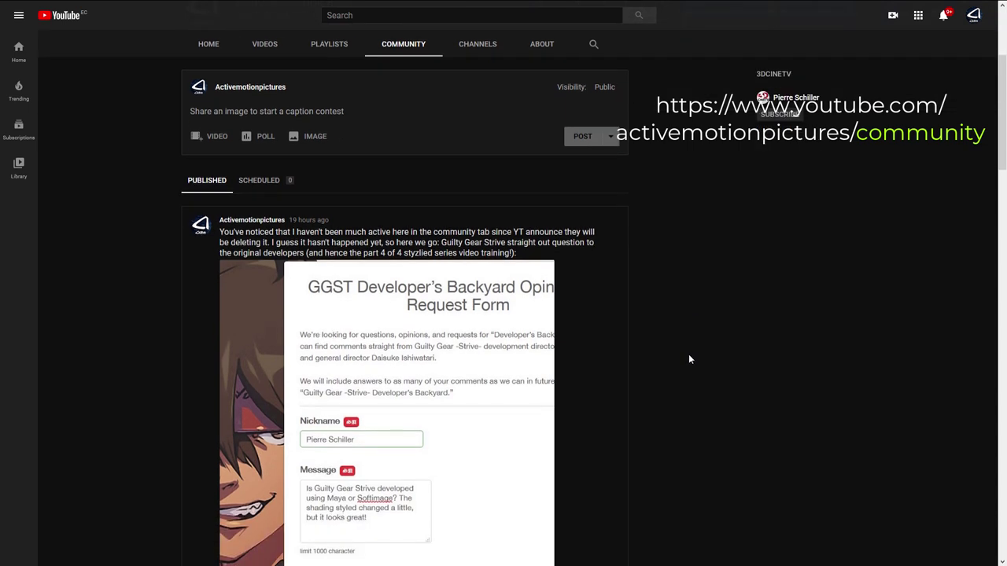
scroll(689, 356, down, 1)
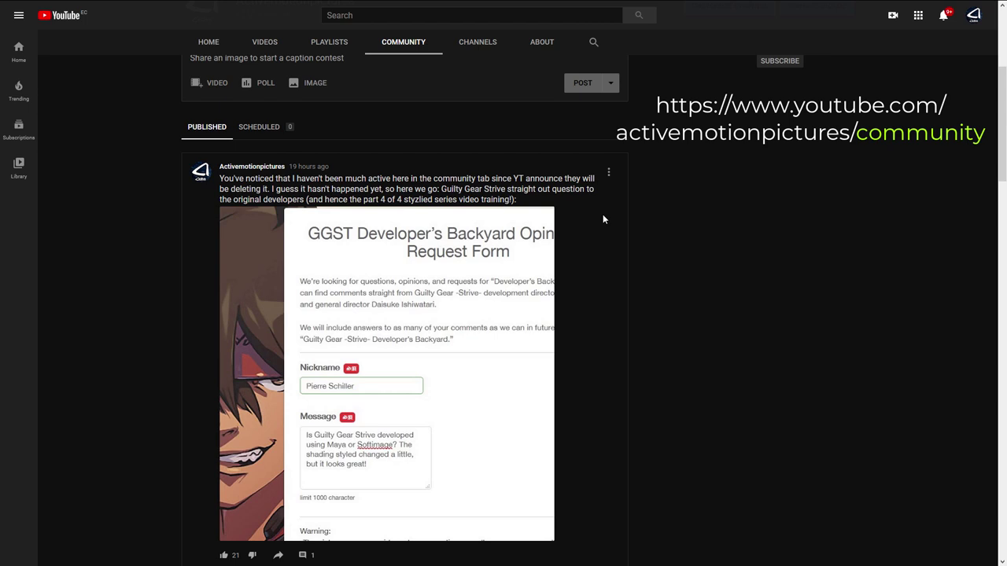
scroll(683, 244, down, 7)
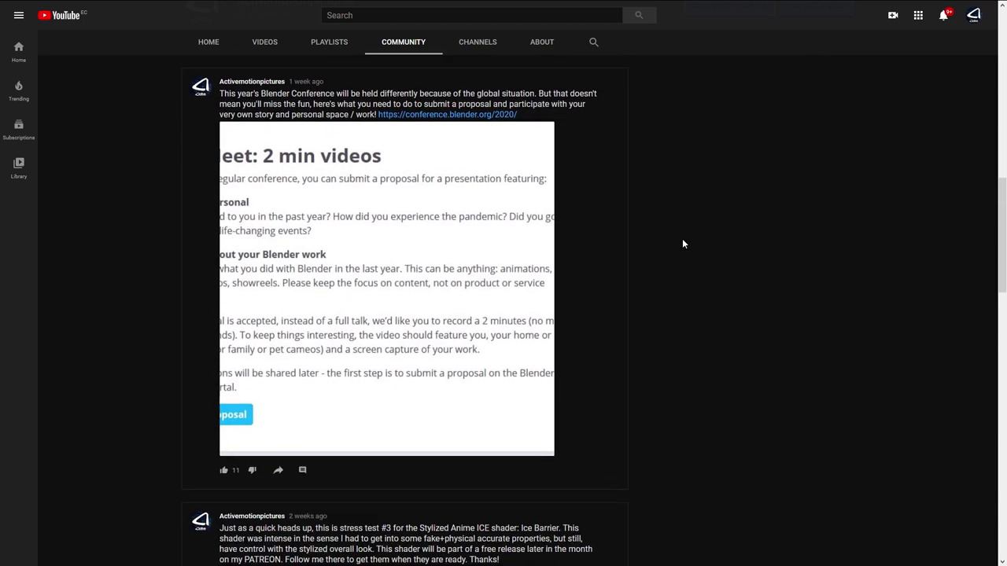
scroll(683, 244, down, 5)
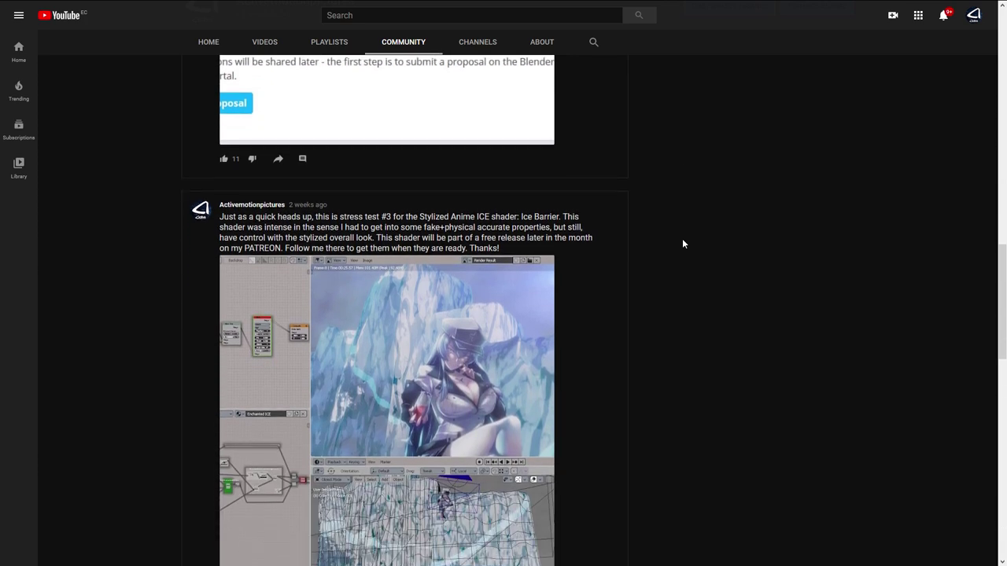
scroll(683, 244, down, 5)
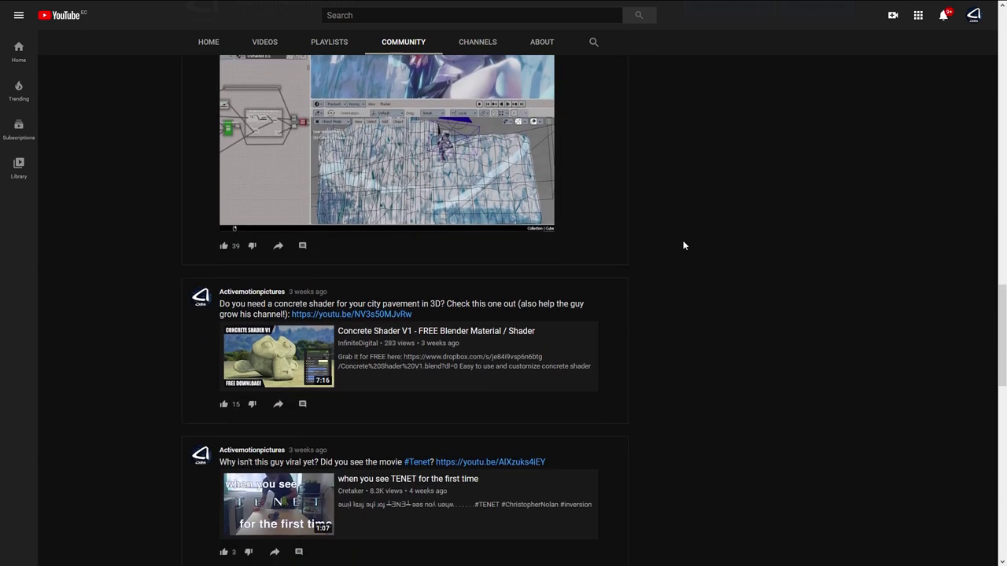
scroll(689, 314, down, 4)
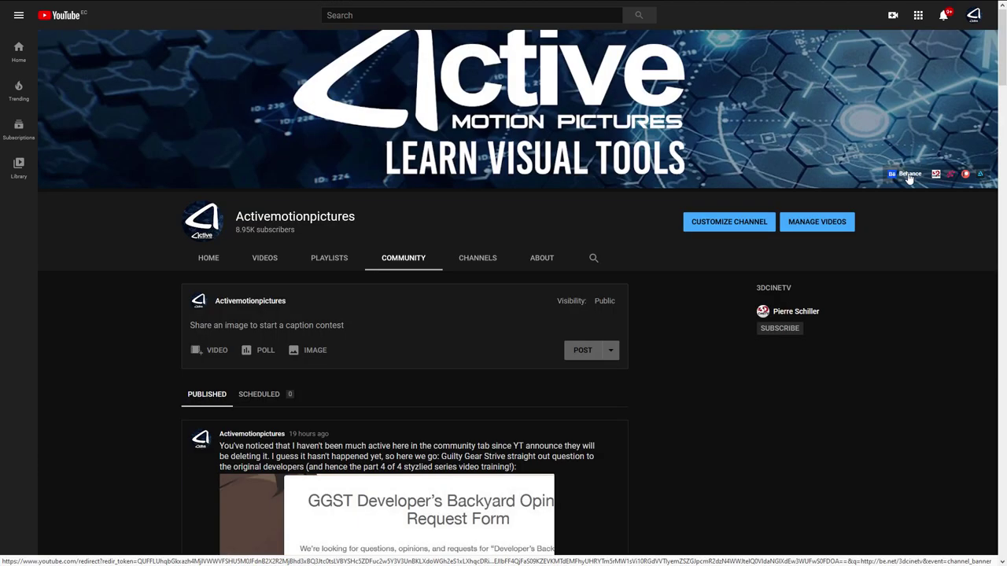